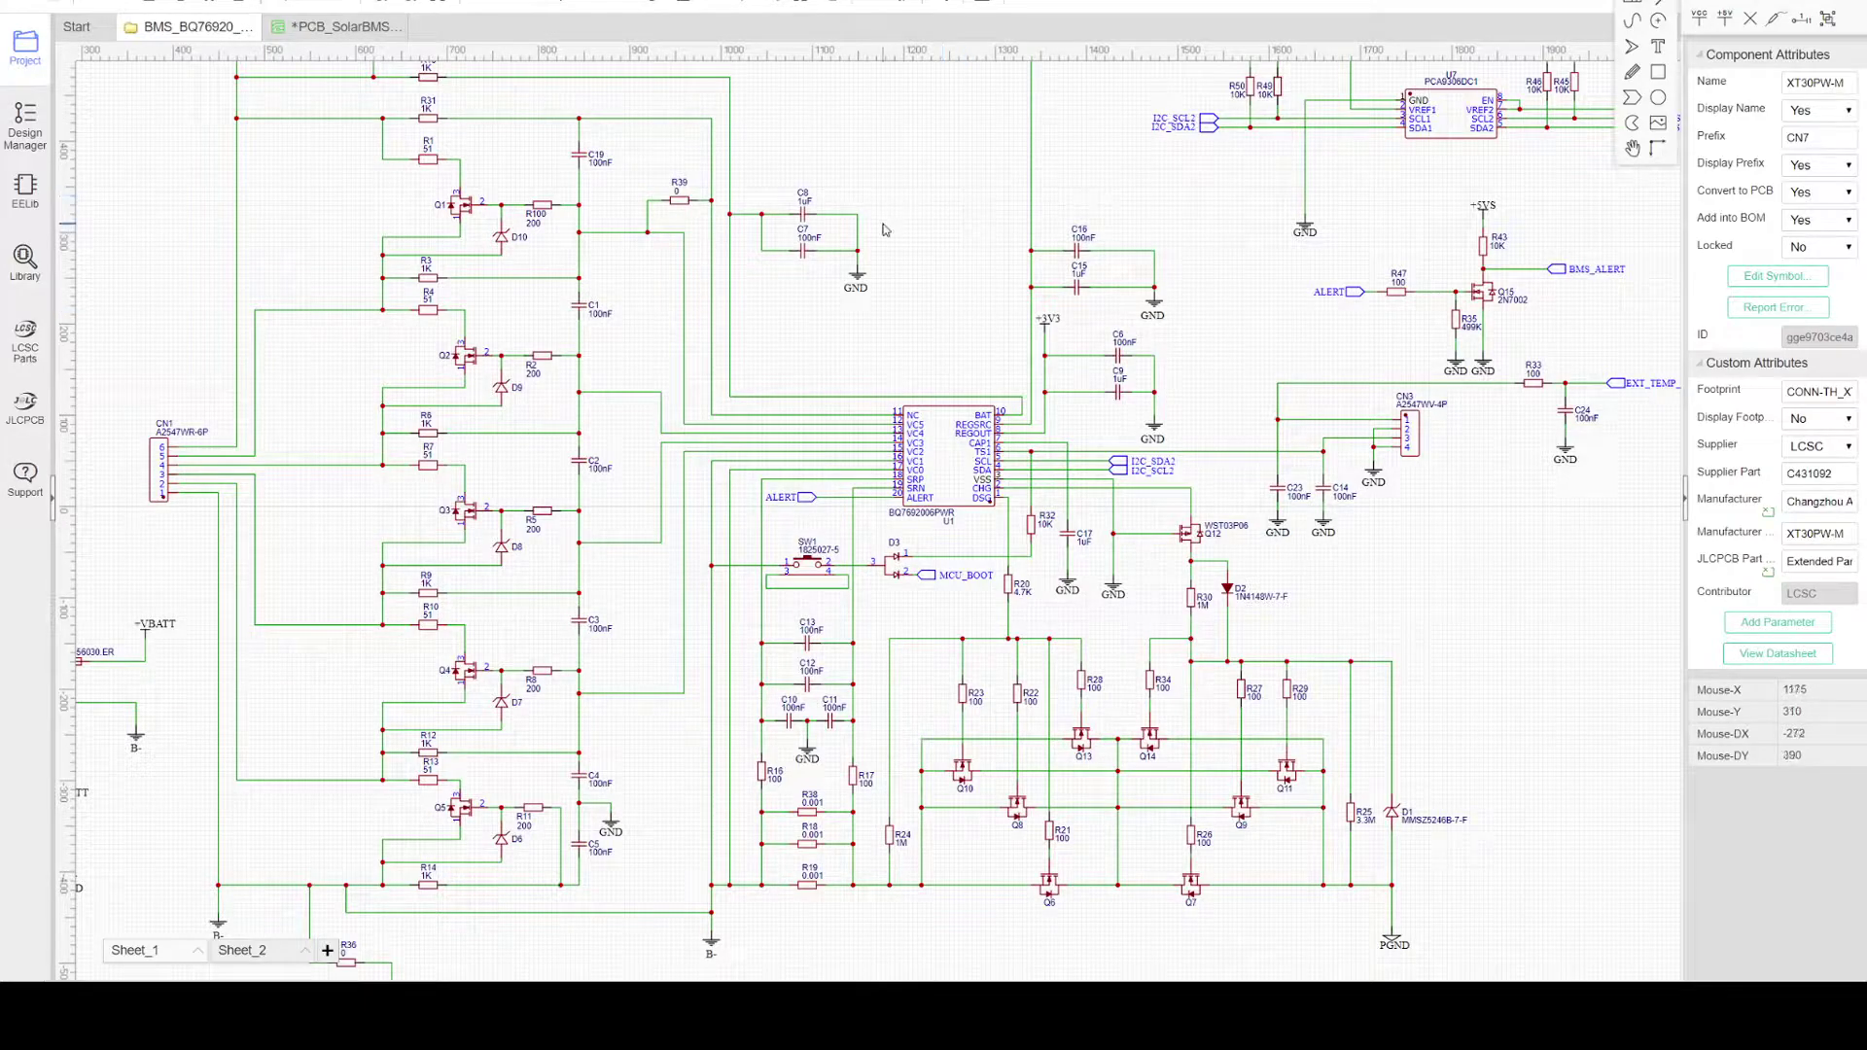
Step: Look over the battery-management schematic around the BQ7692006PWR chip U1 on Sheet_1
right_click_drag(897, 249, 885, 298)
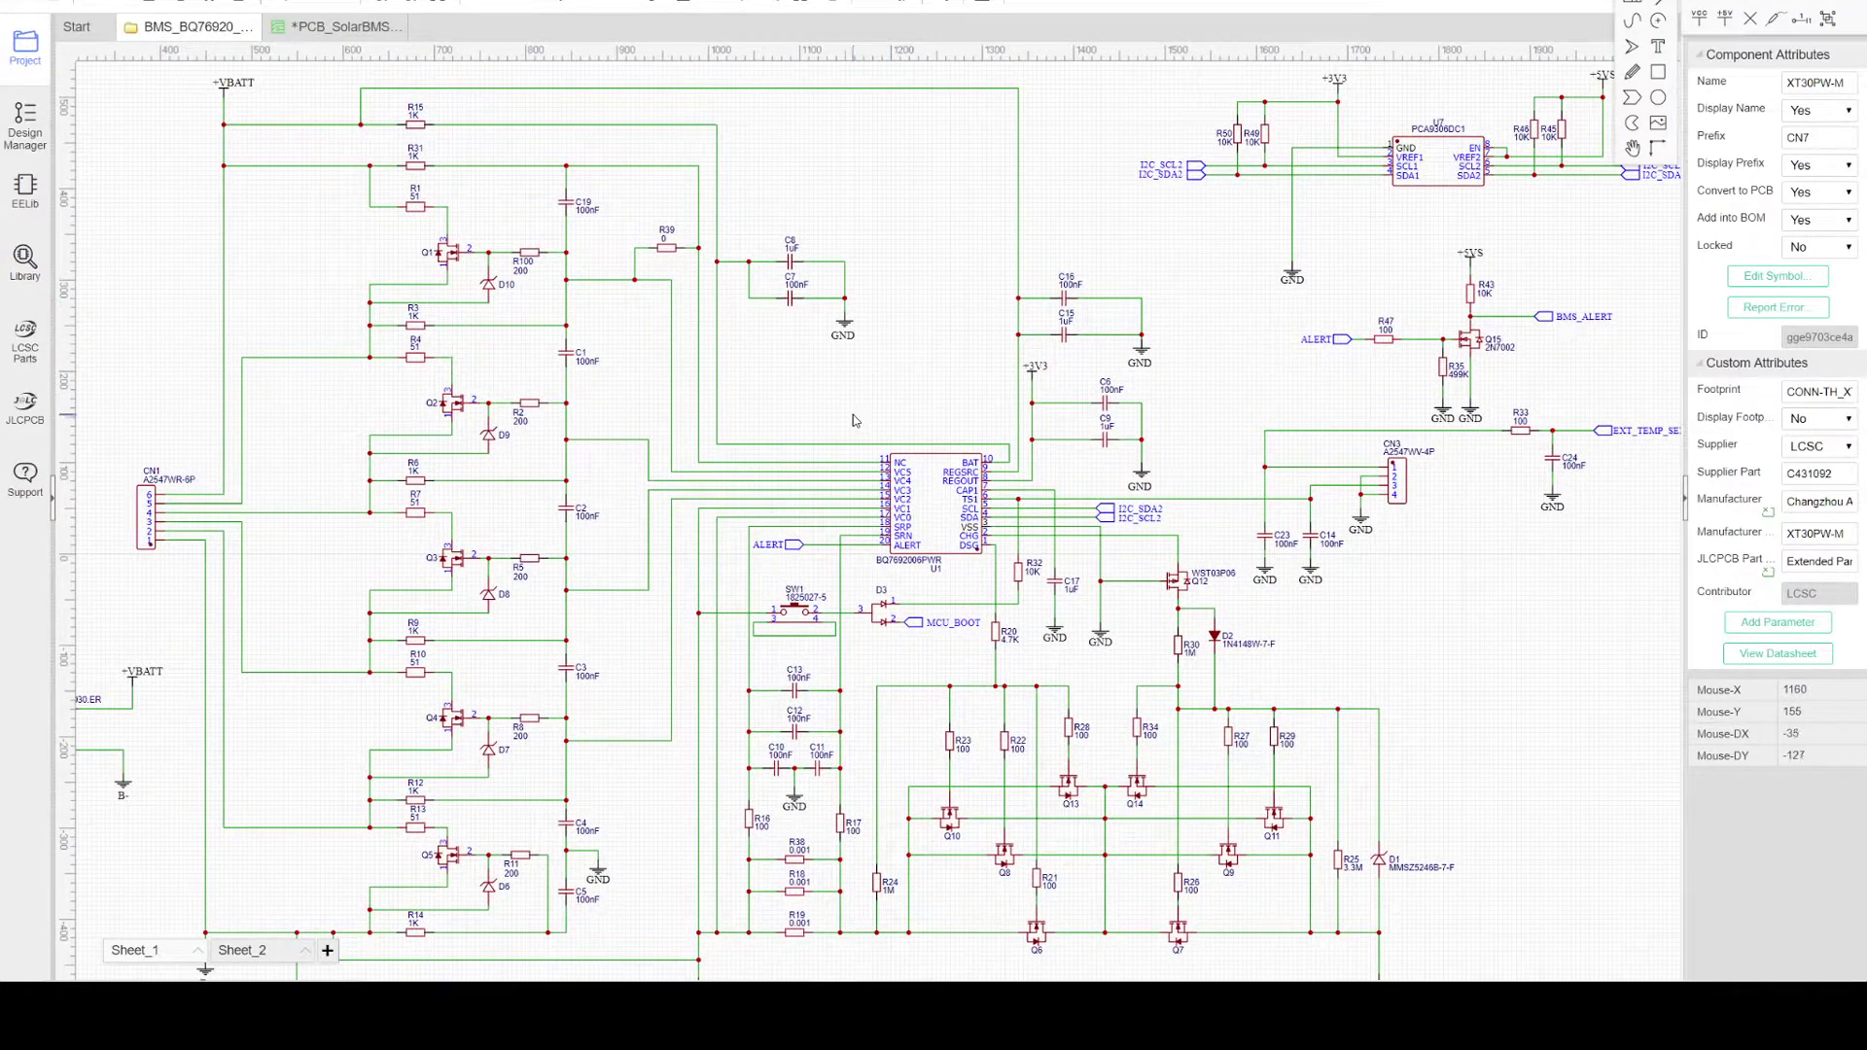
scroll(856, 408, "up", 2)
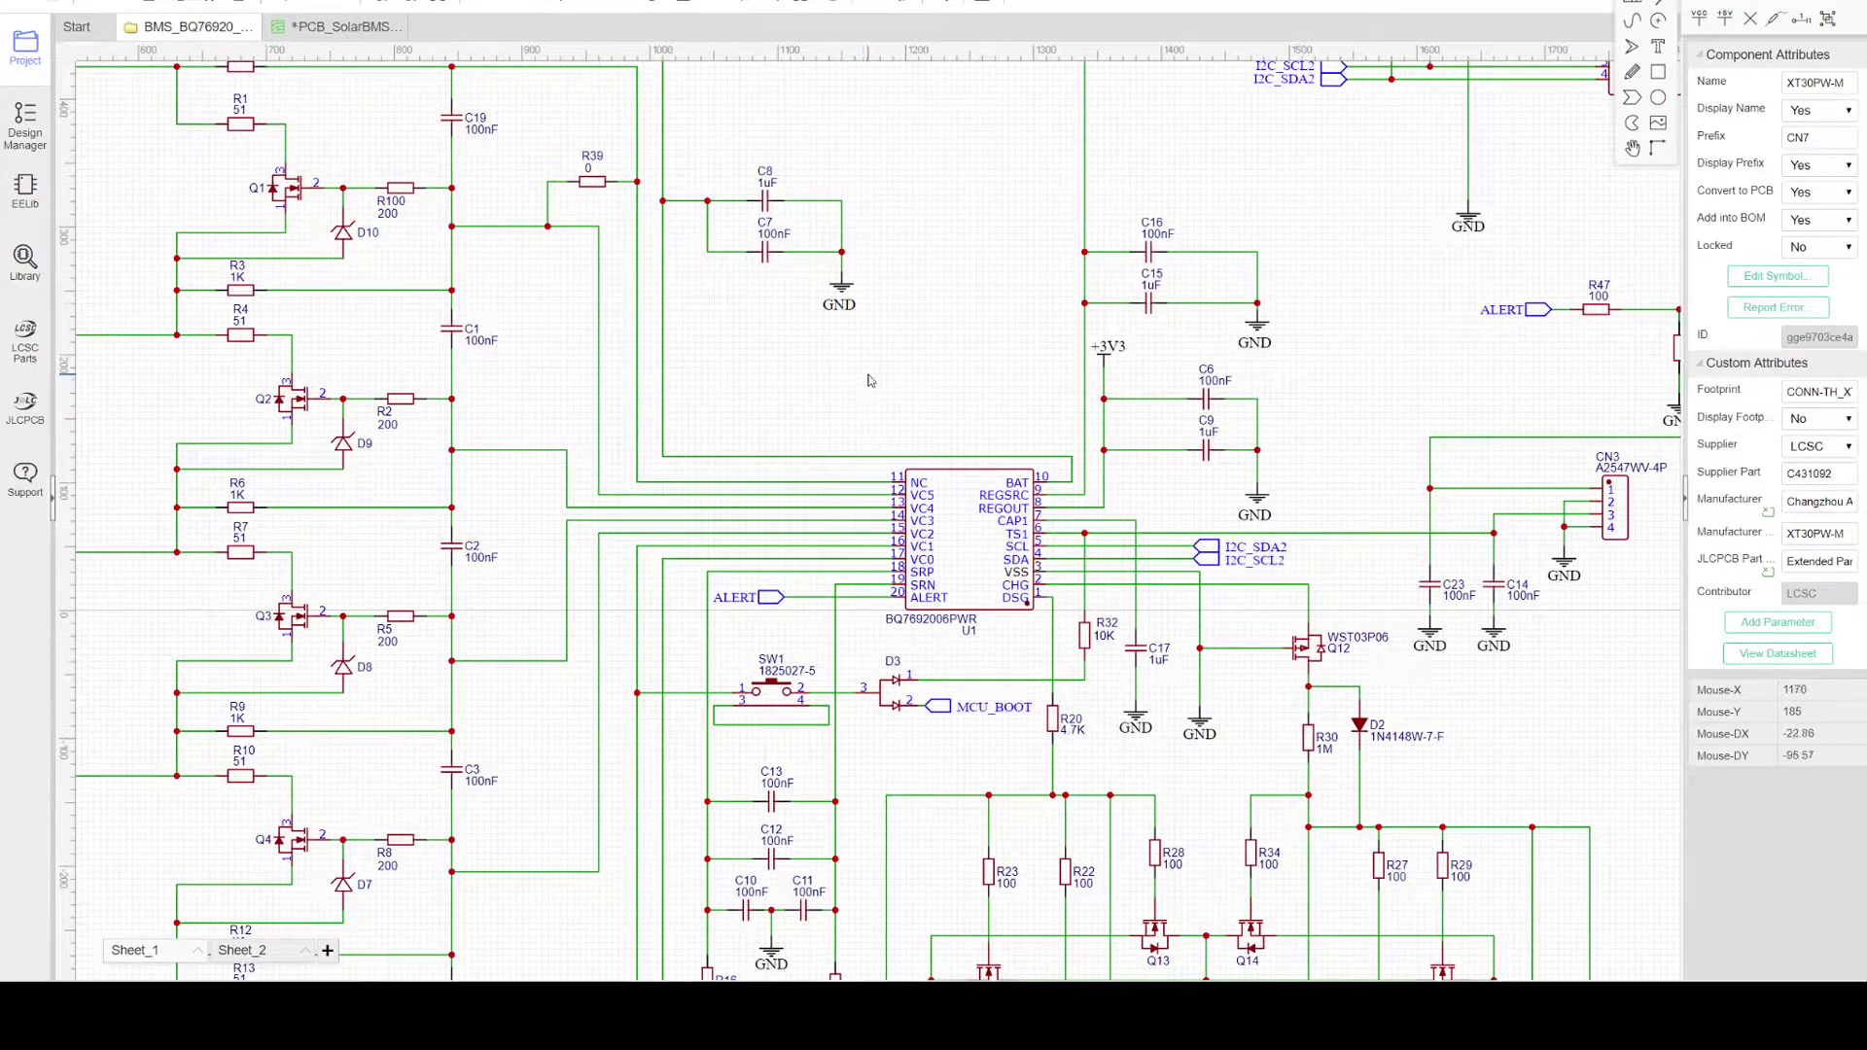
right_click_drag(875, 369, 920, 380)
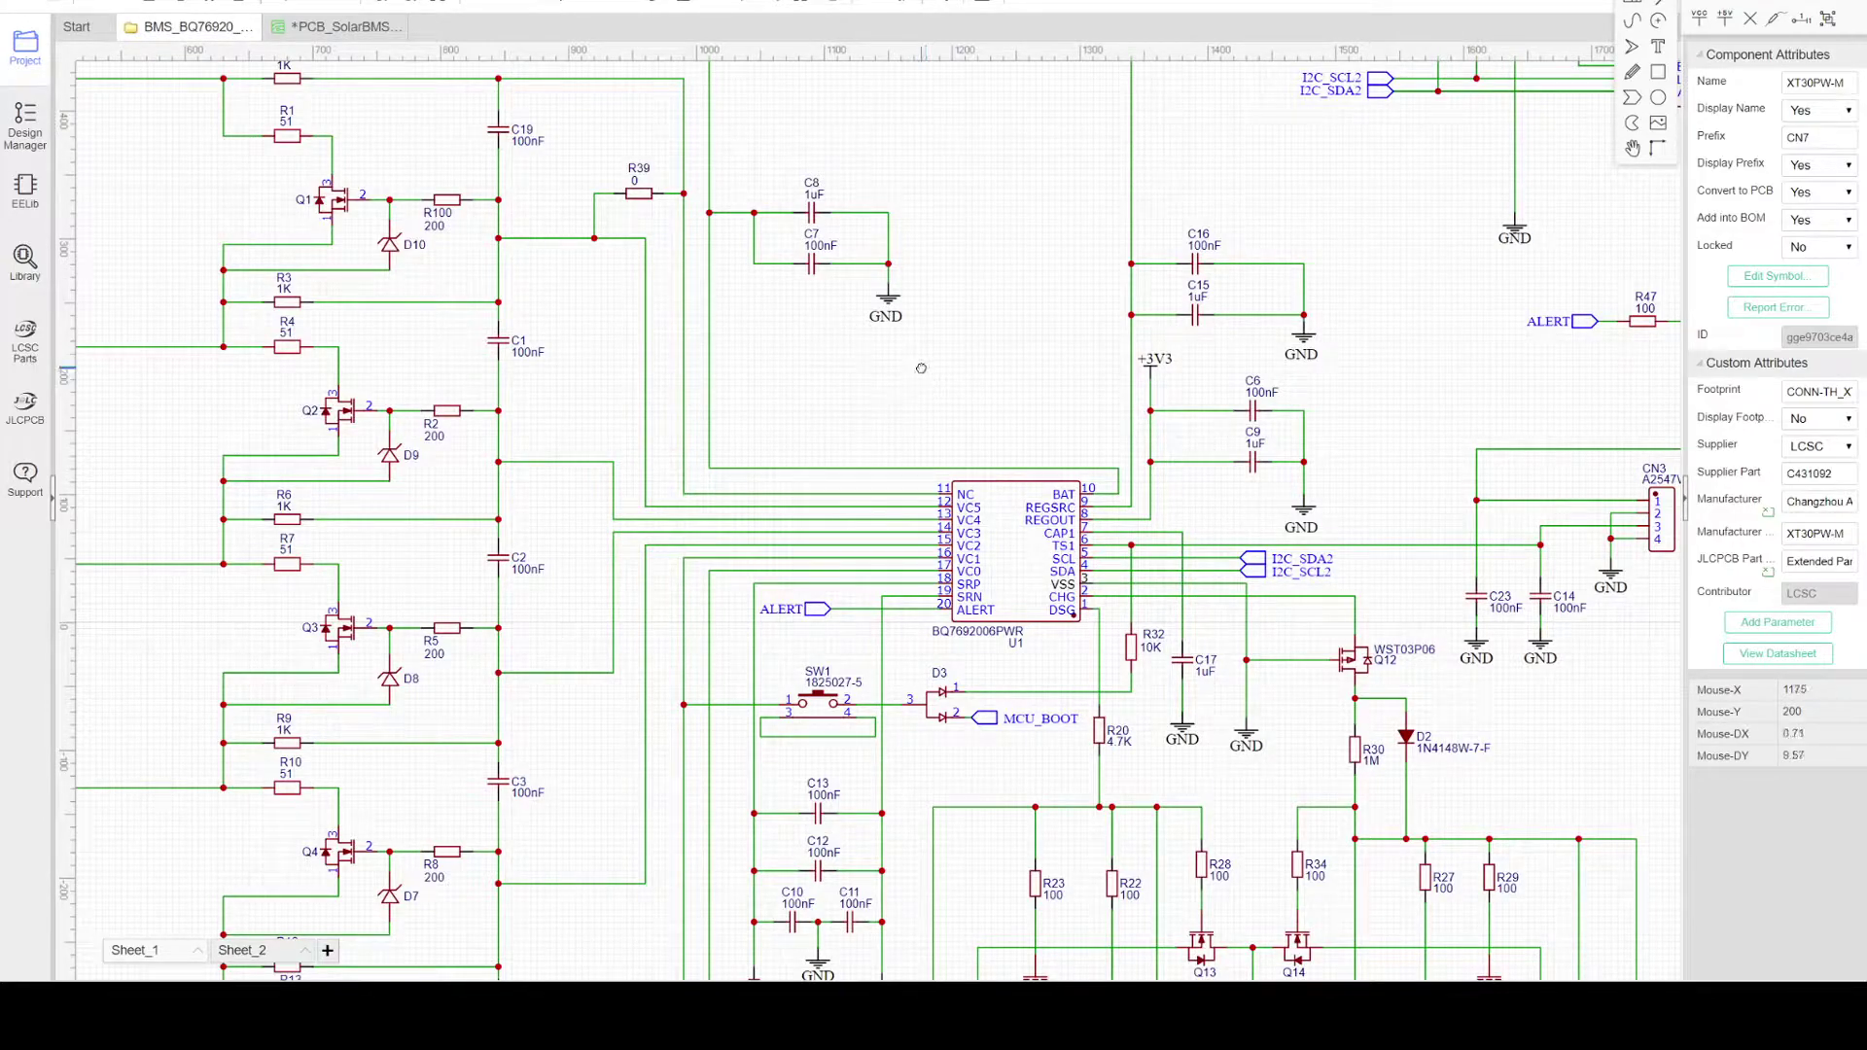
scroll(929, 372, "down", 3)
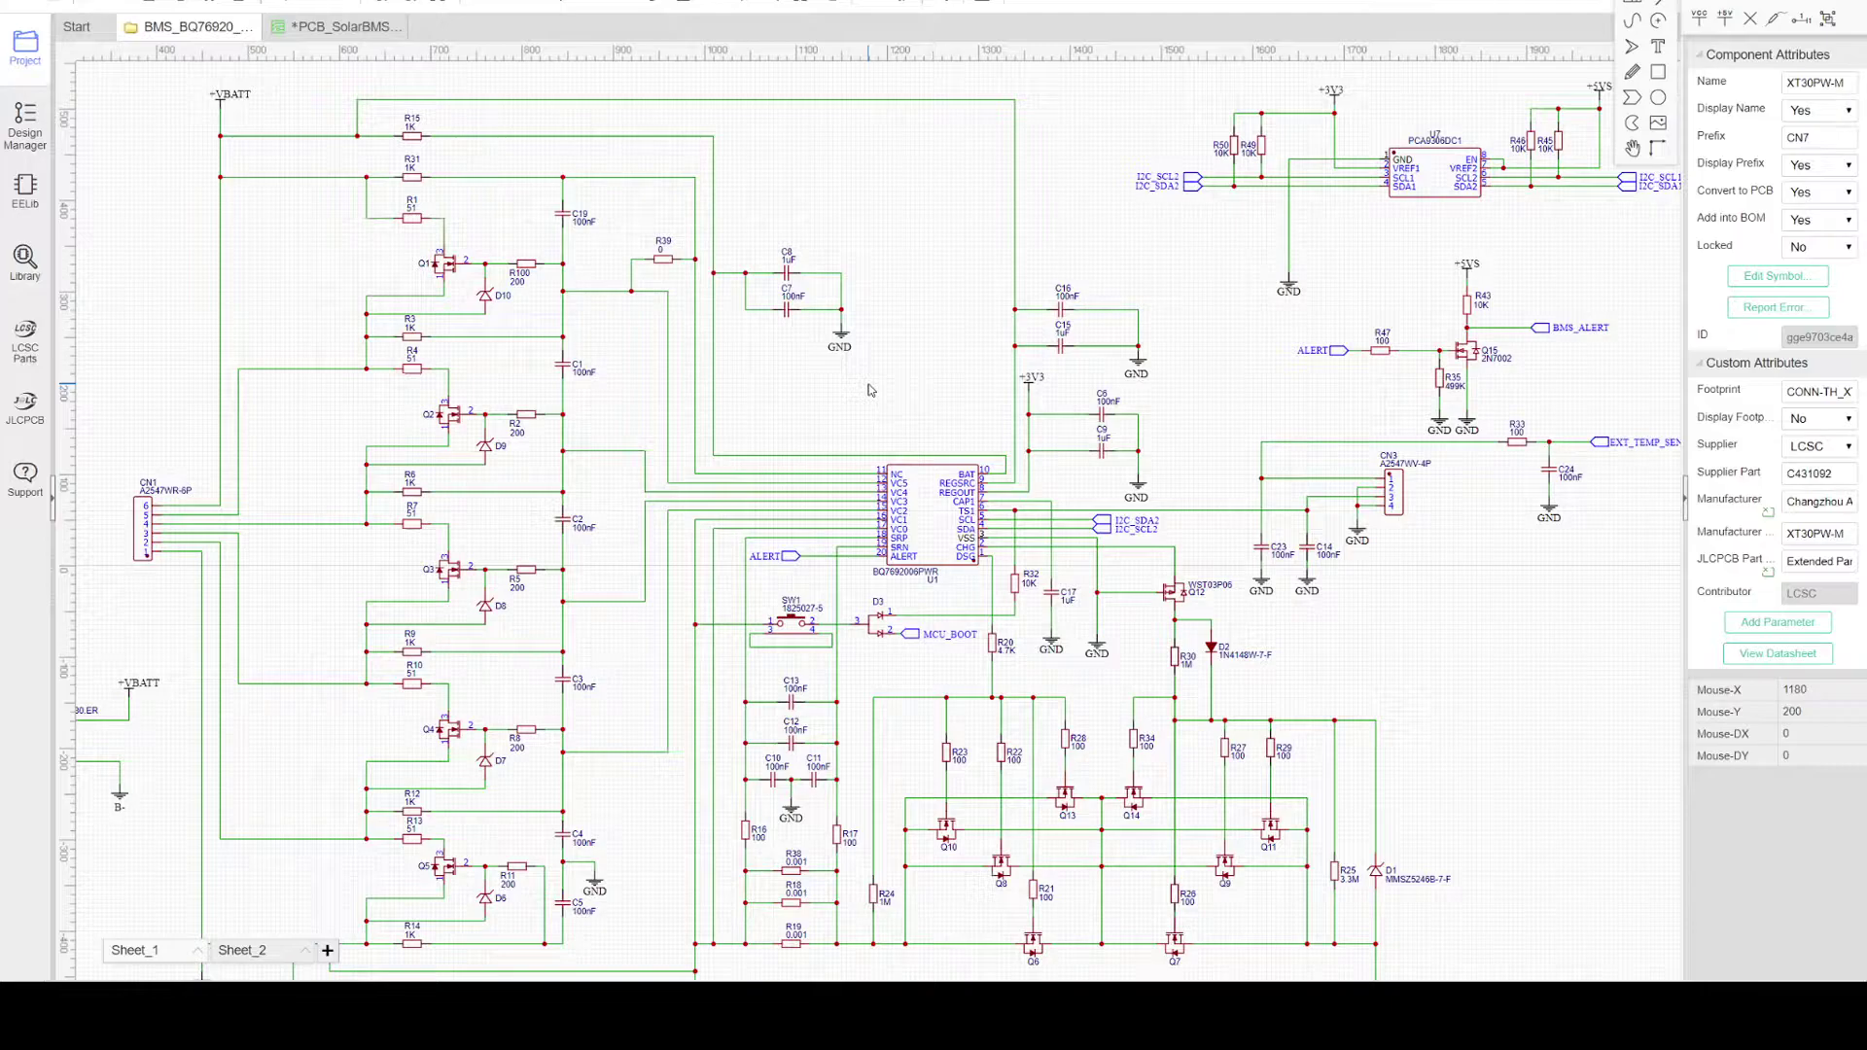
scroll(870, 390, "up", 2)
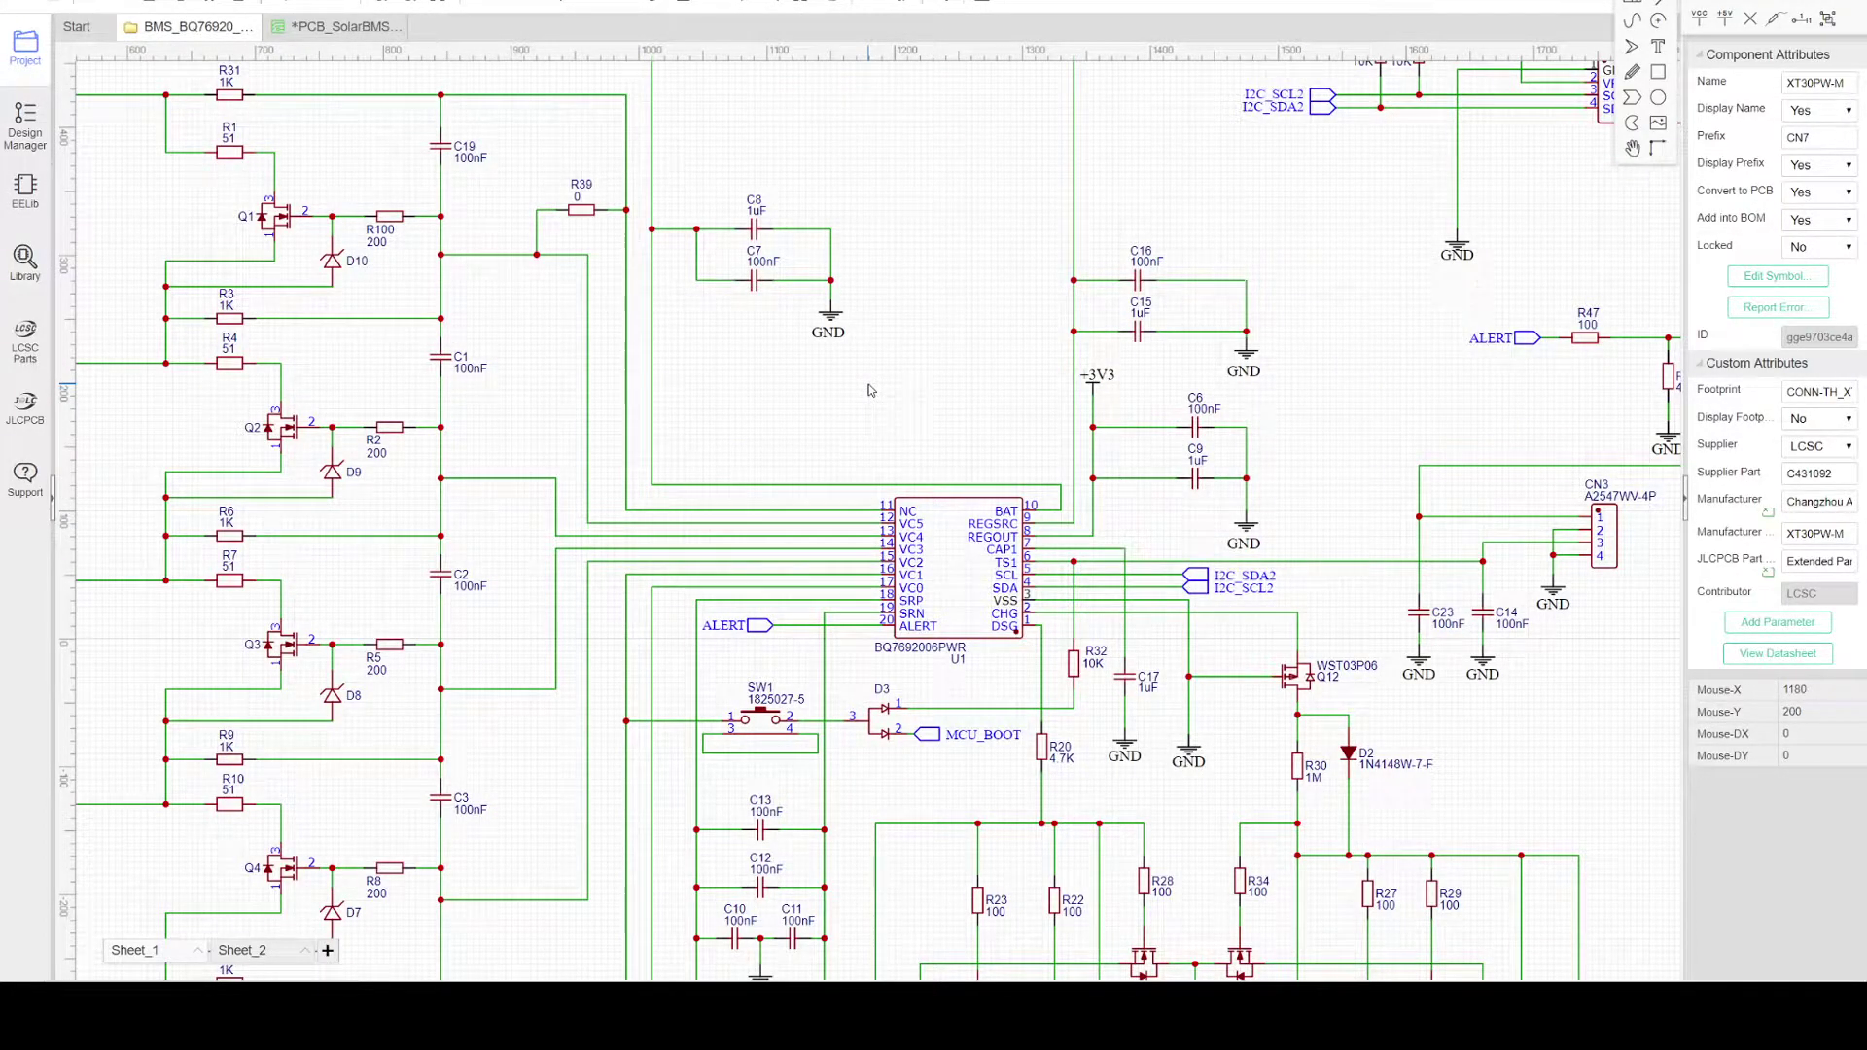
scroll(870, 390, "down", 3)
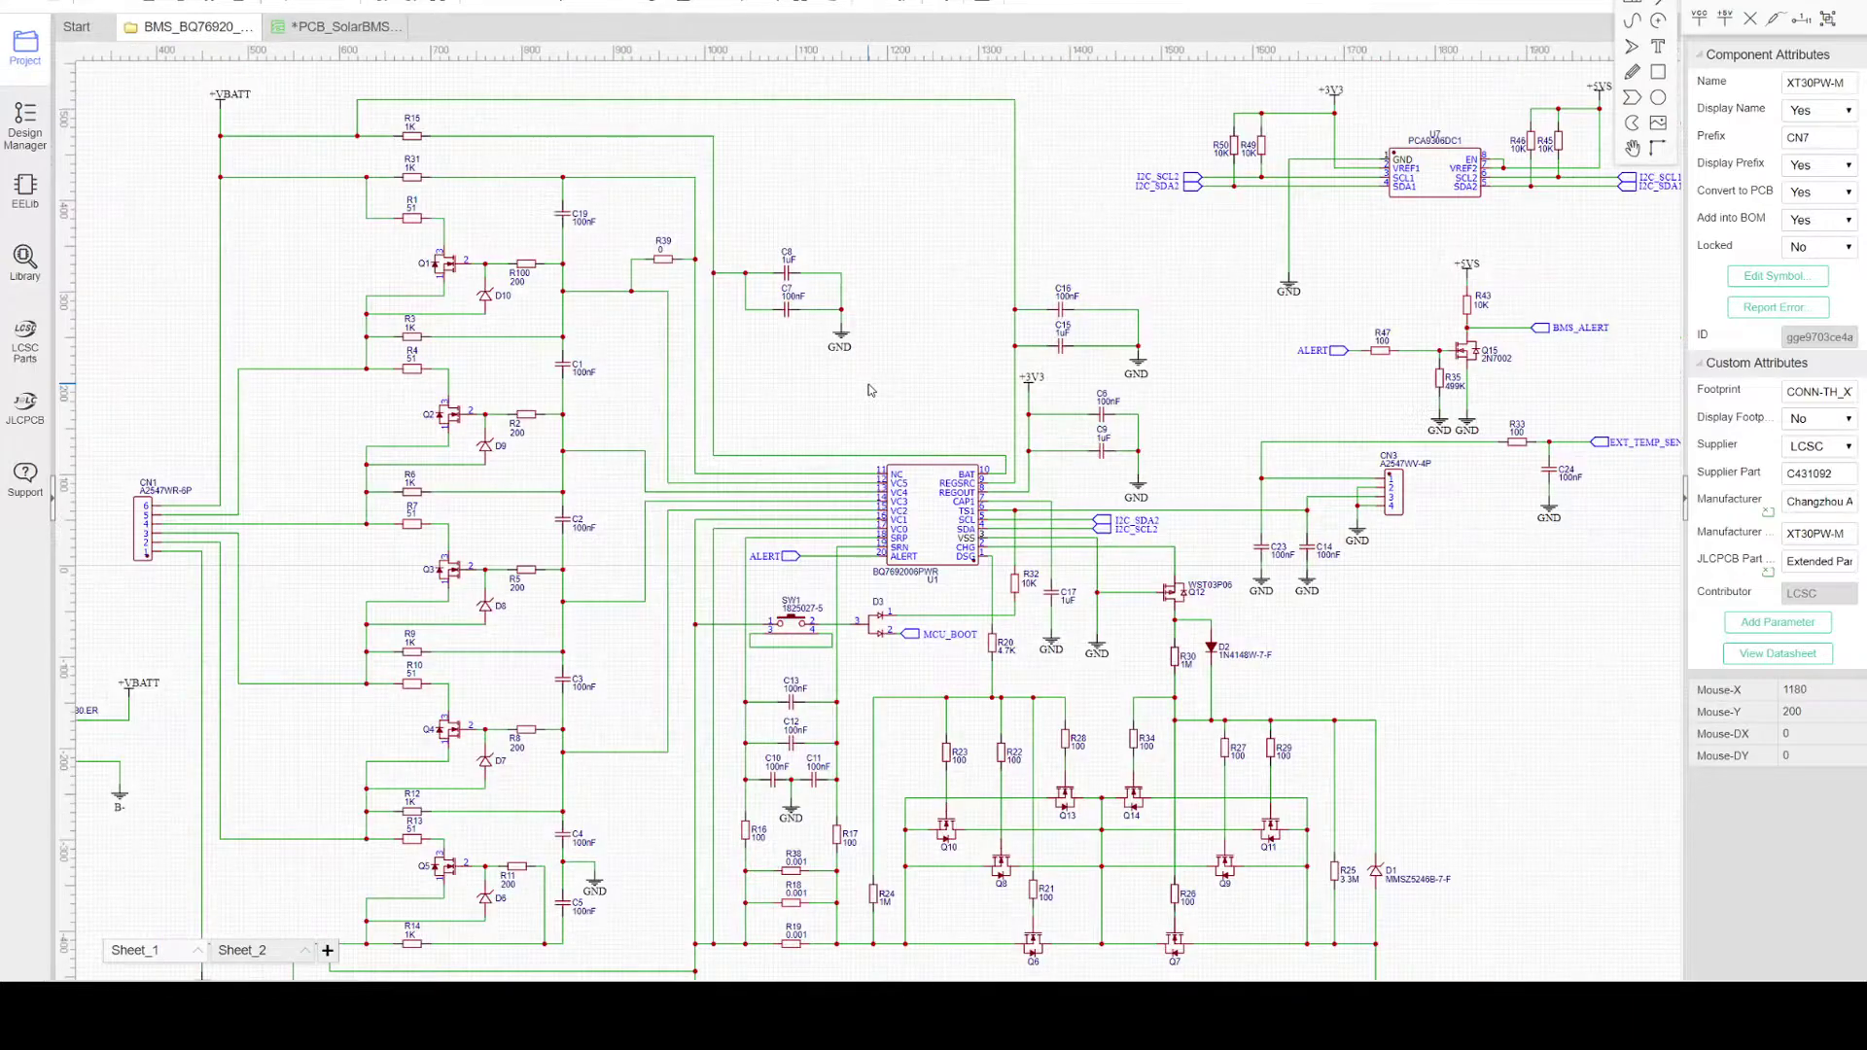
scroll(868, 387, "up", 2)
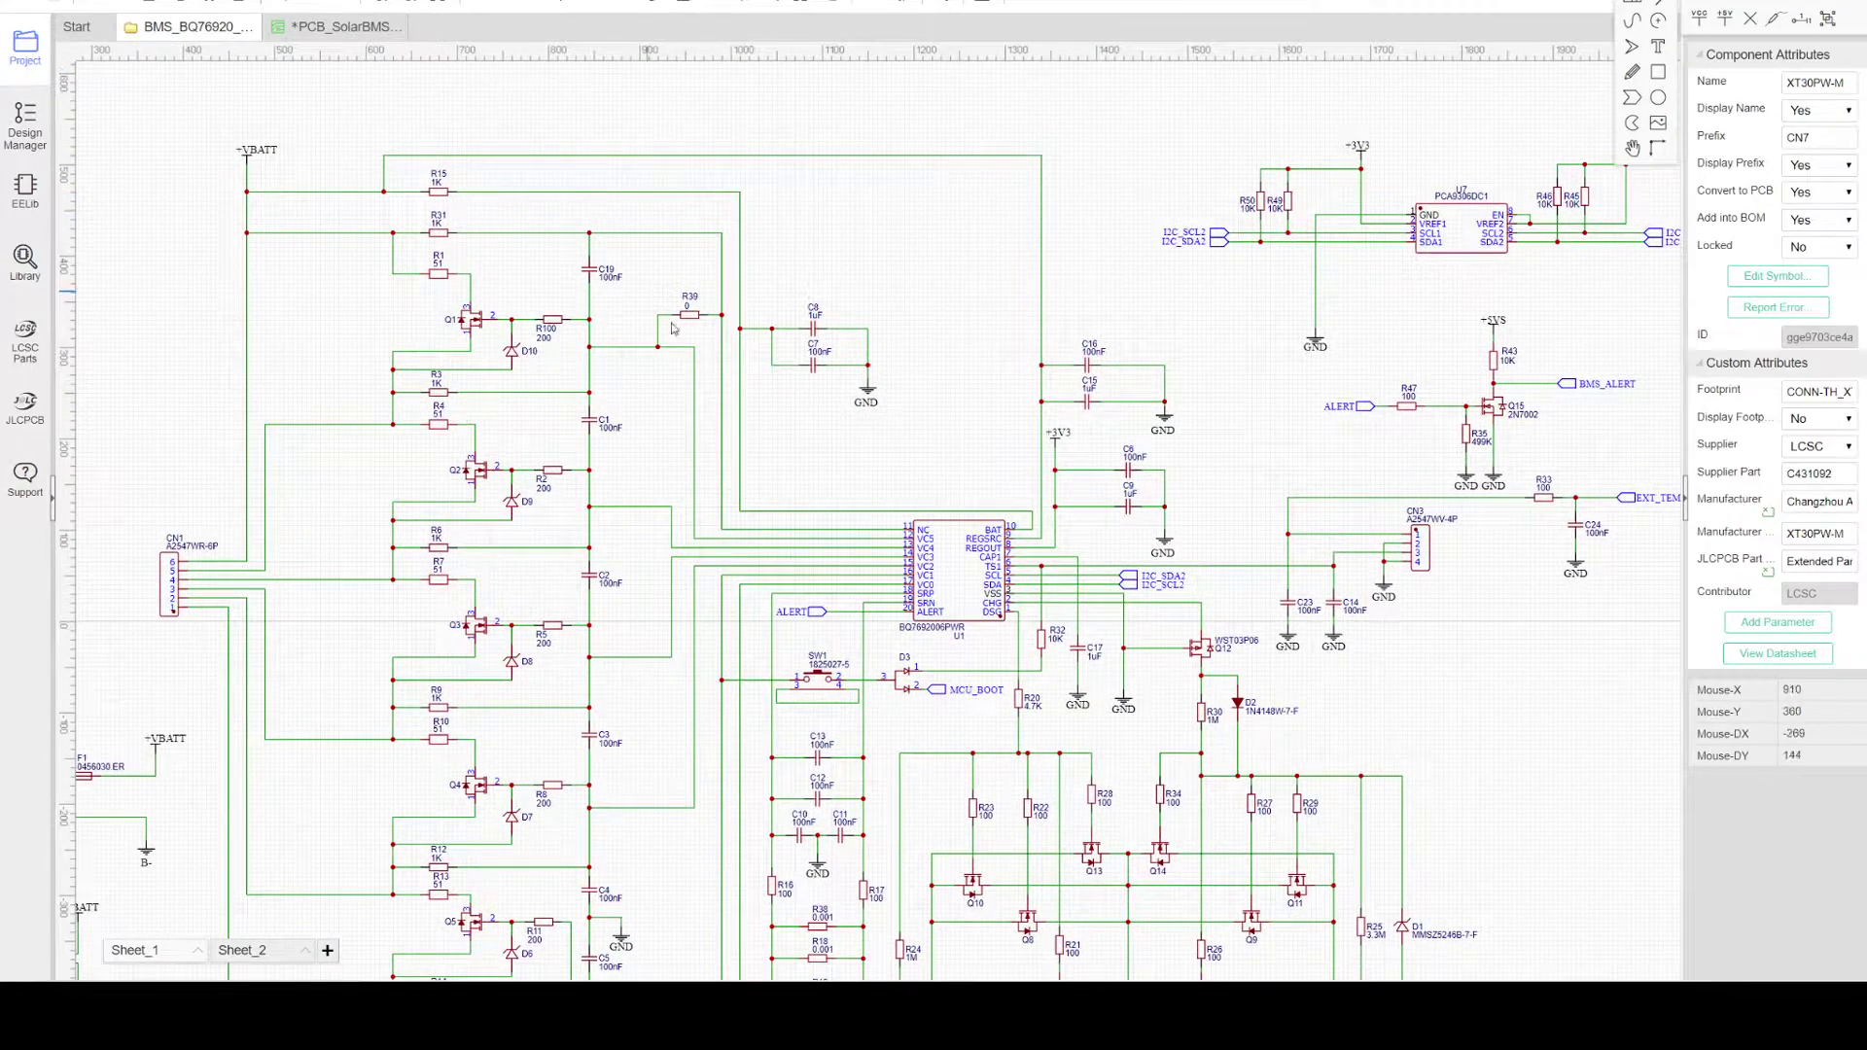
Step: Examine the pins of the BQ7692006PWR chip U1 and the SW1 and D3 MCU_BOOT circuit connected to it
right_click_drag(823, 474, 740, 359)
scroll(797, 505, "up", 2)
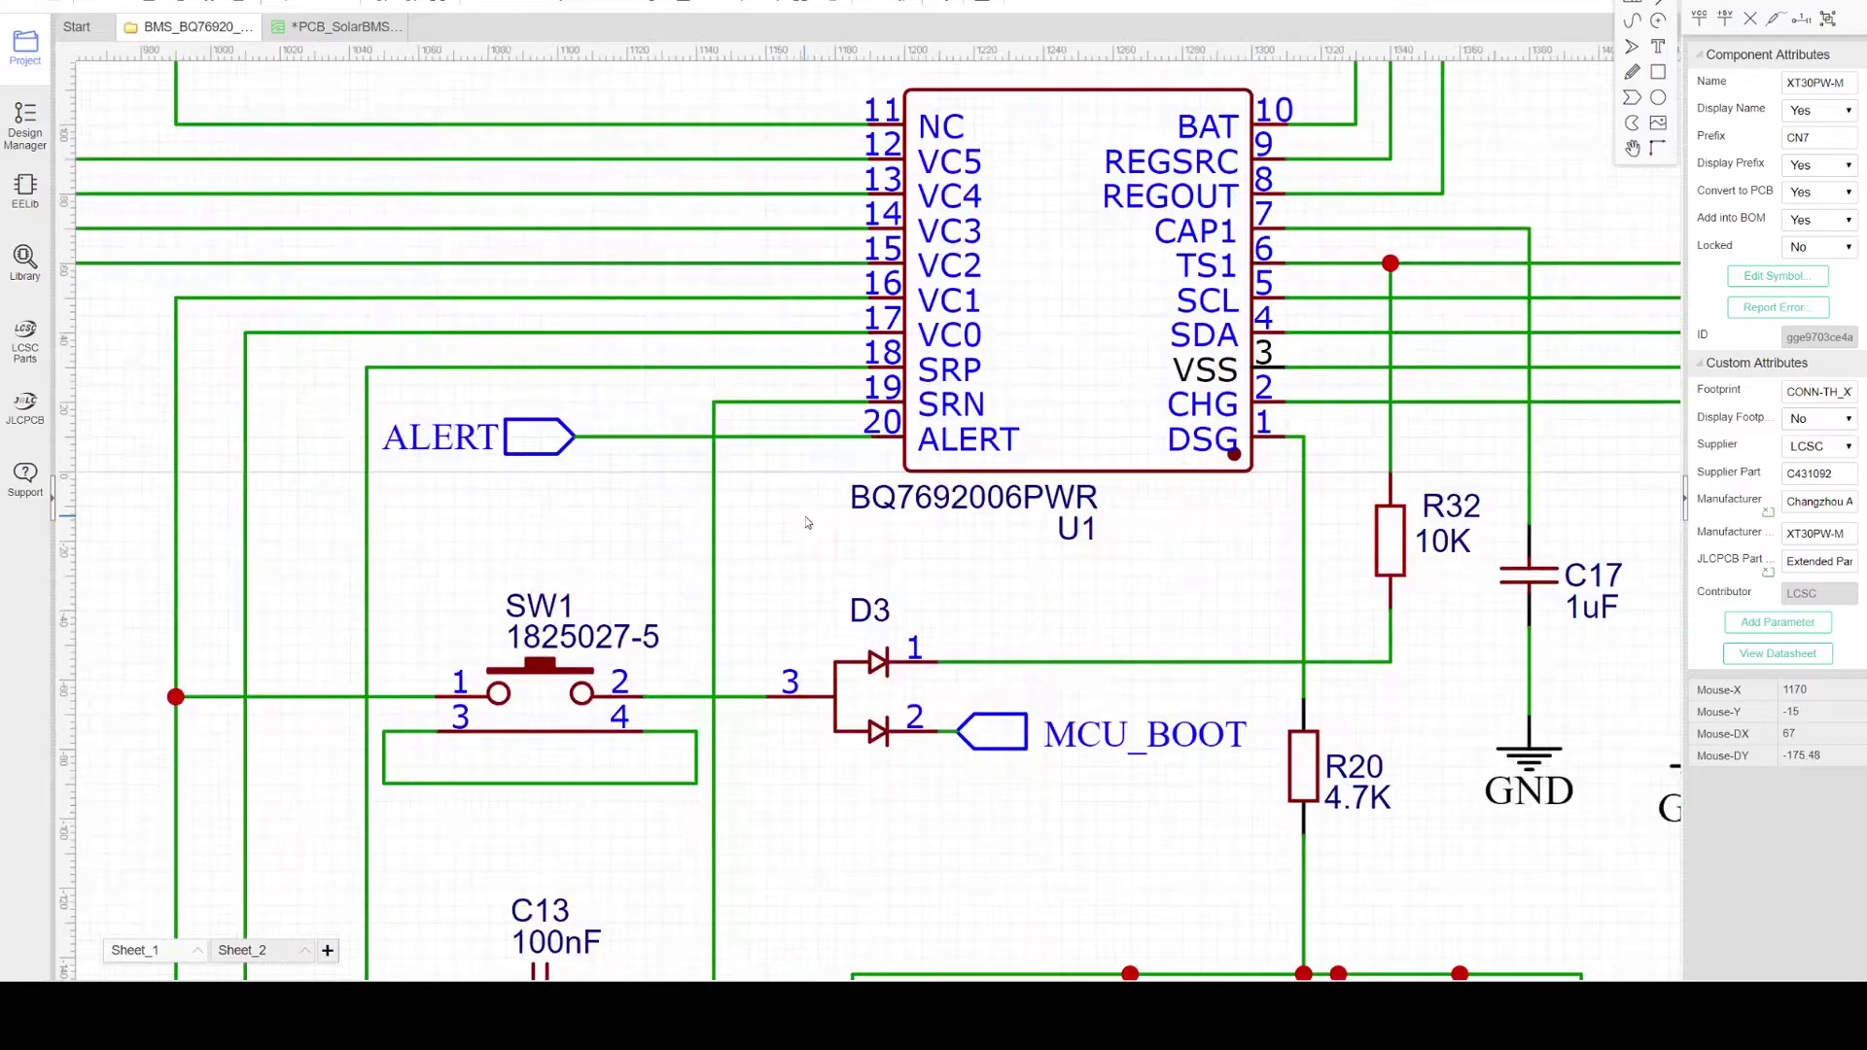
scroll(812, 583, "up", 3)
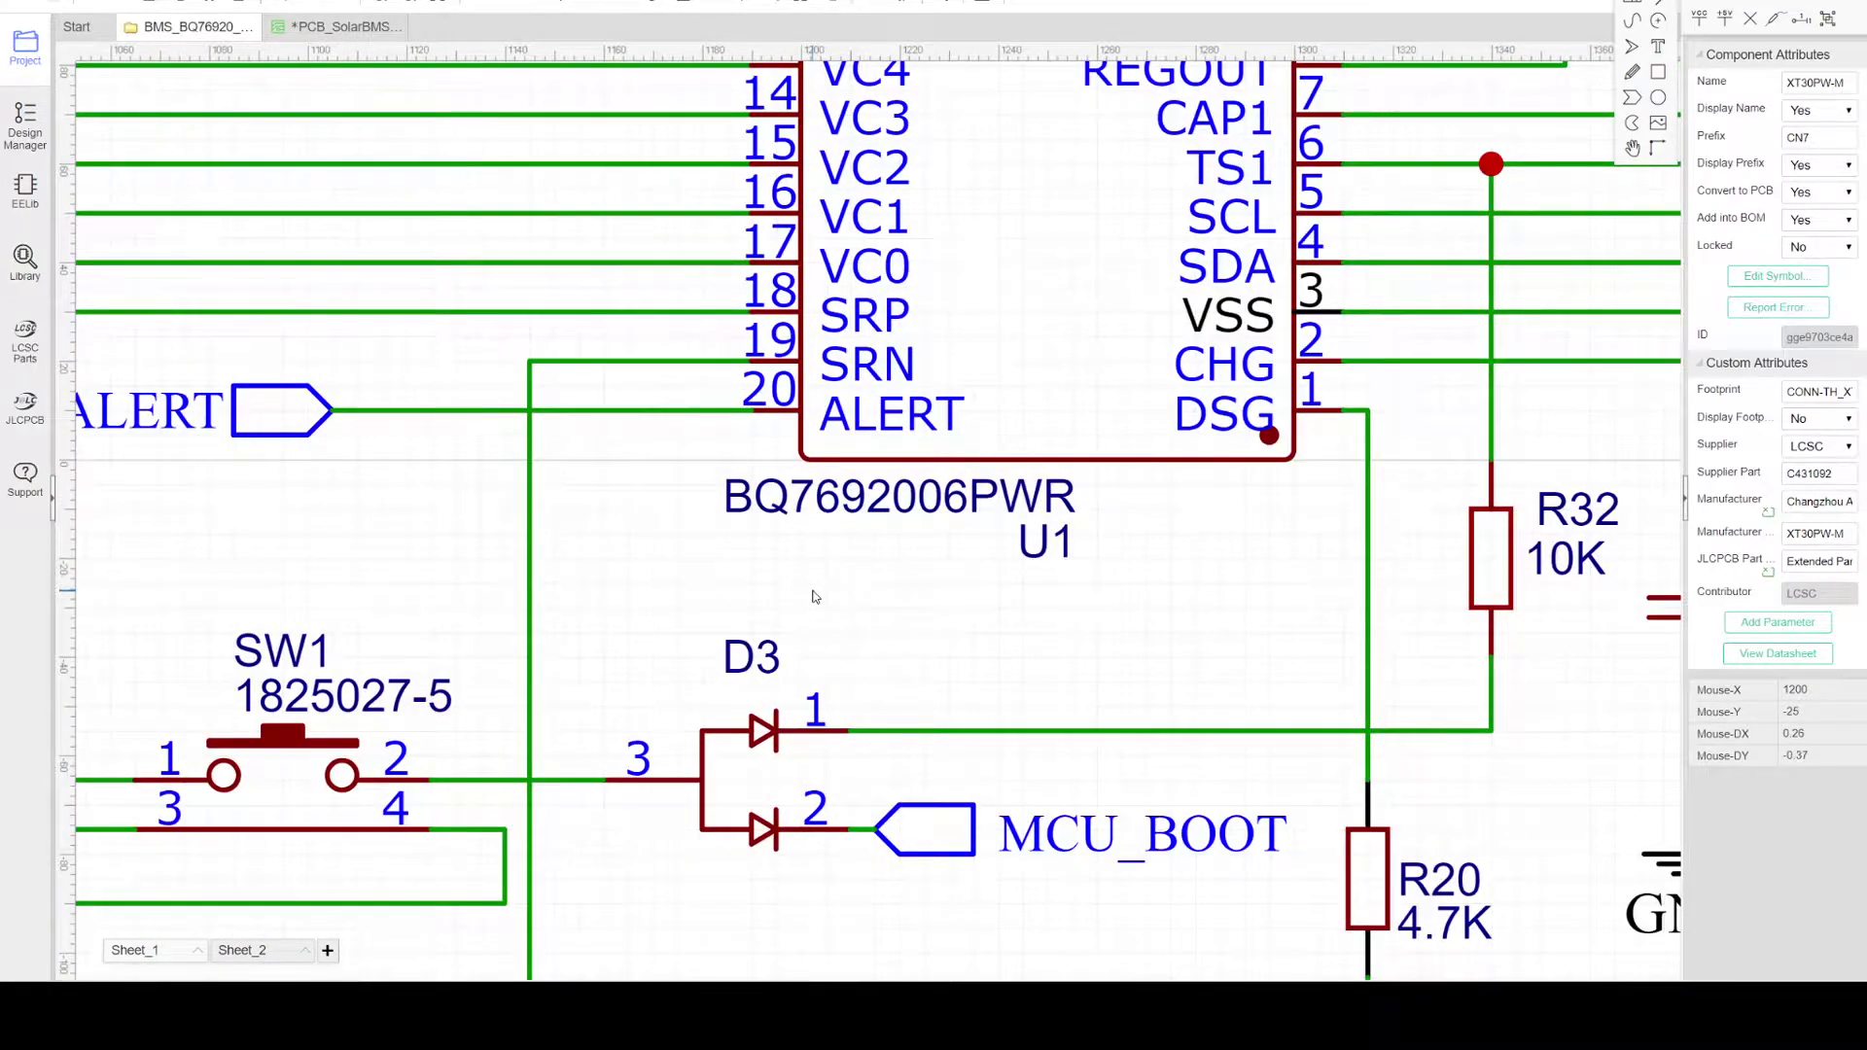
scroll(815, 596, "down", 1)
scroll(815, 596, "down", 1)
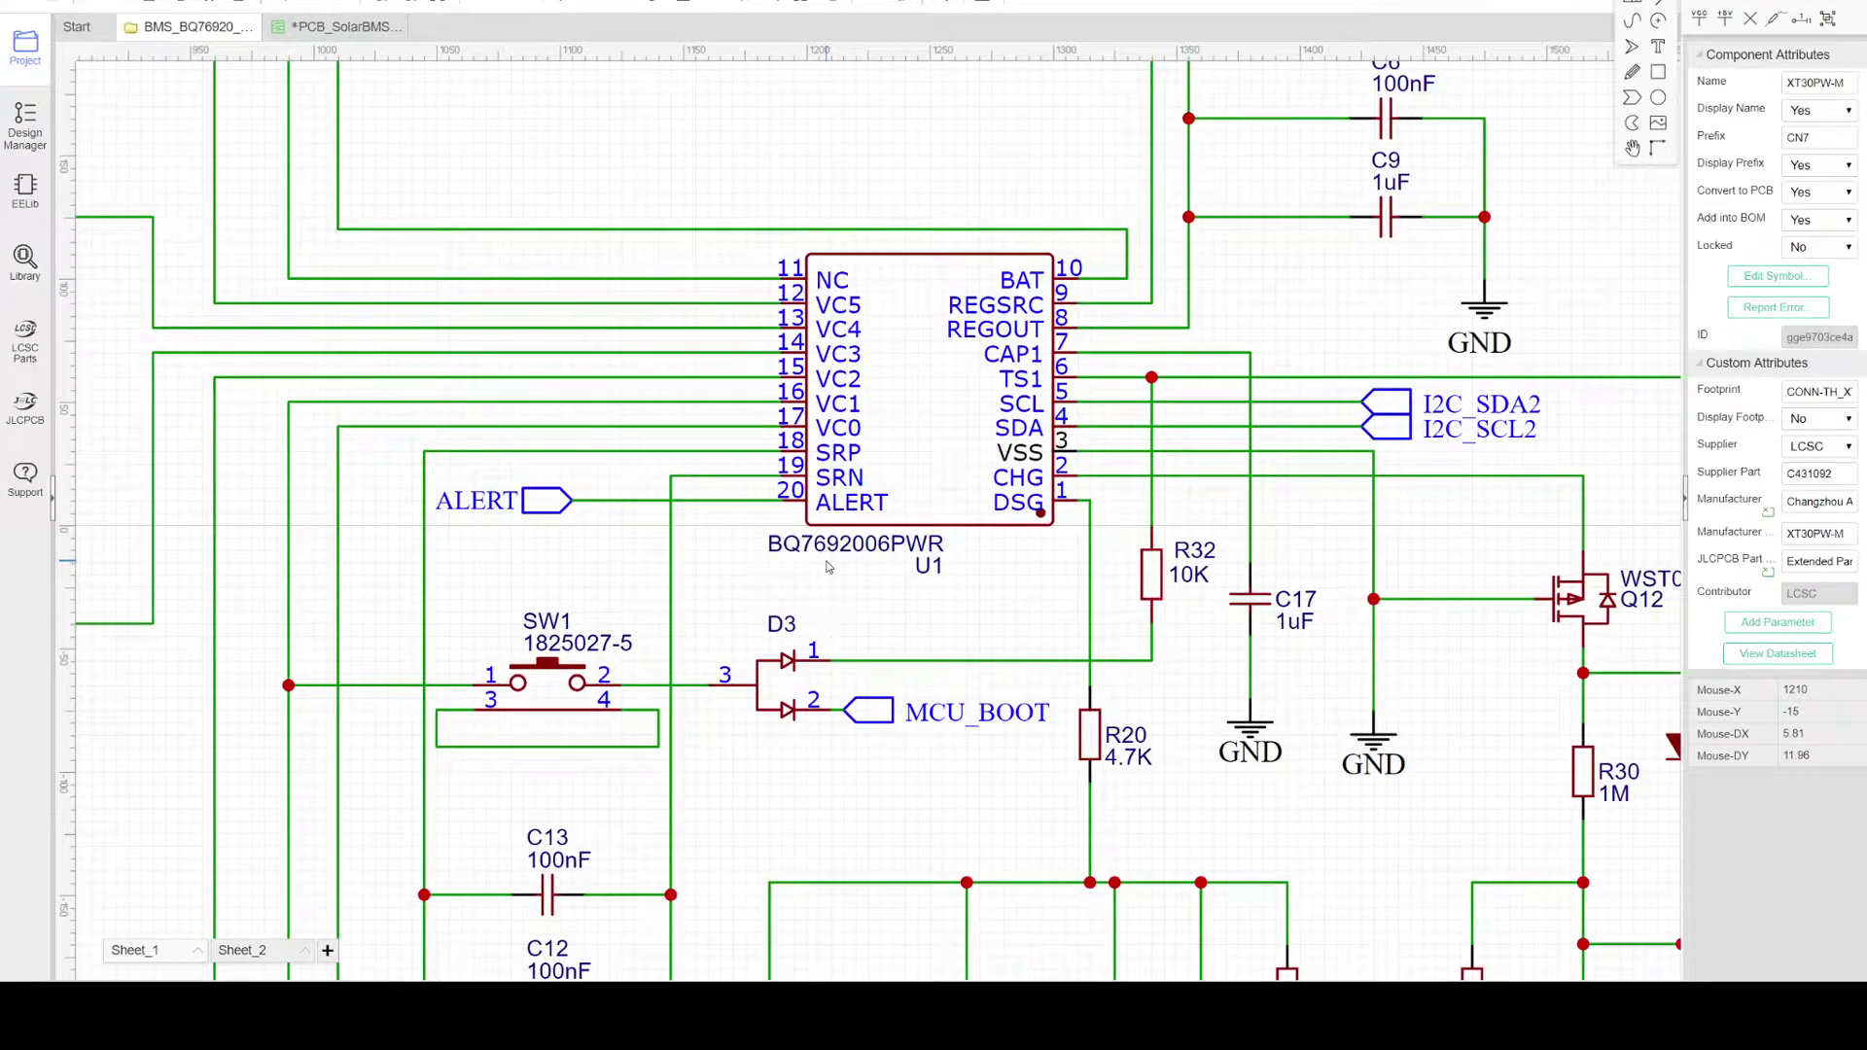
right_click_drag(942, 623, 890, 661)
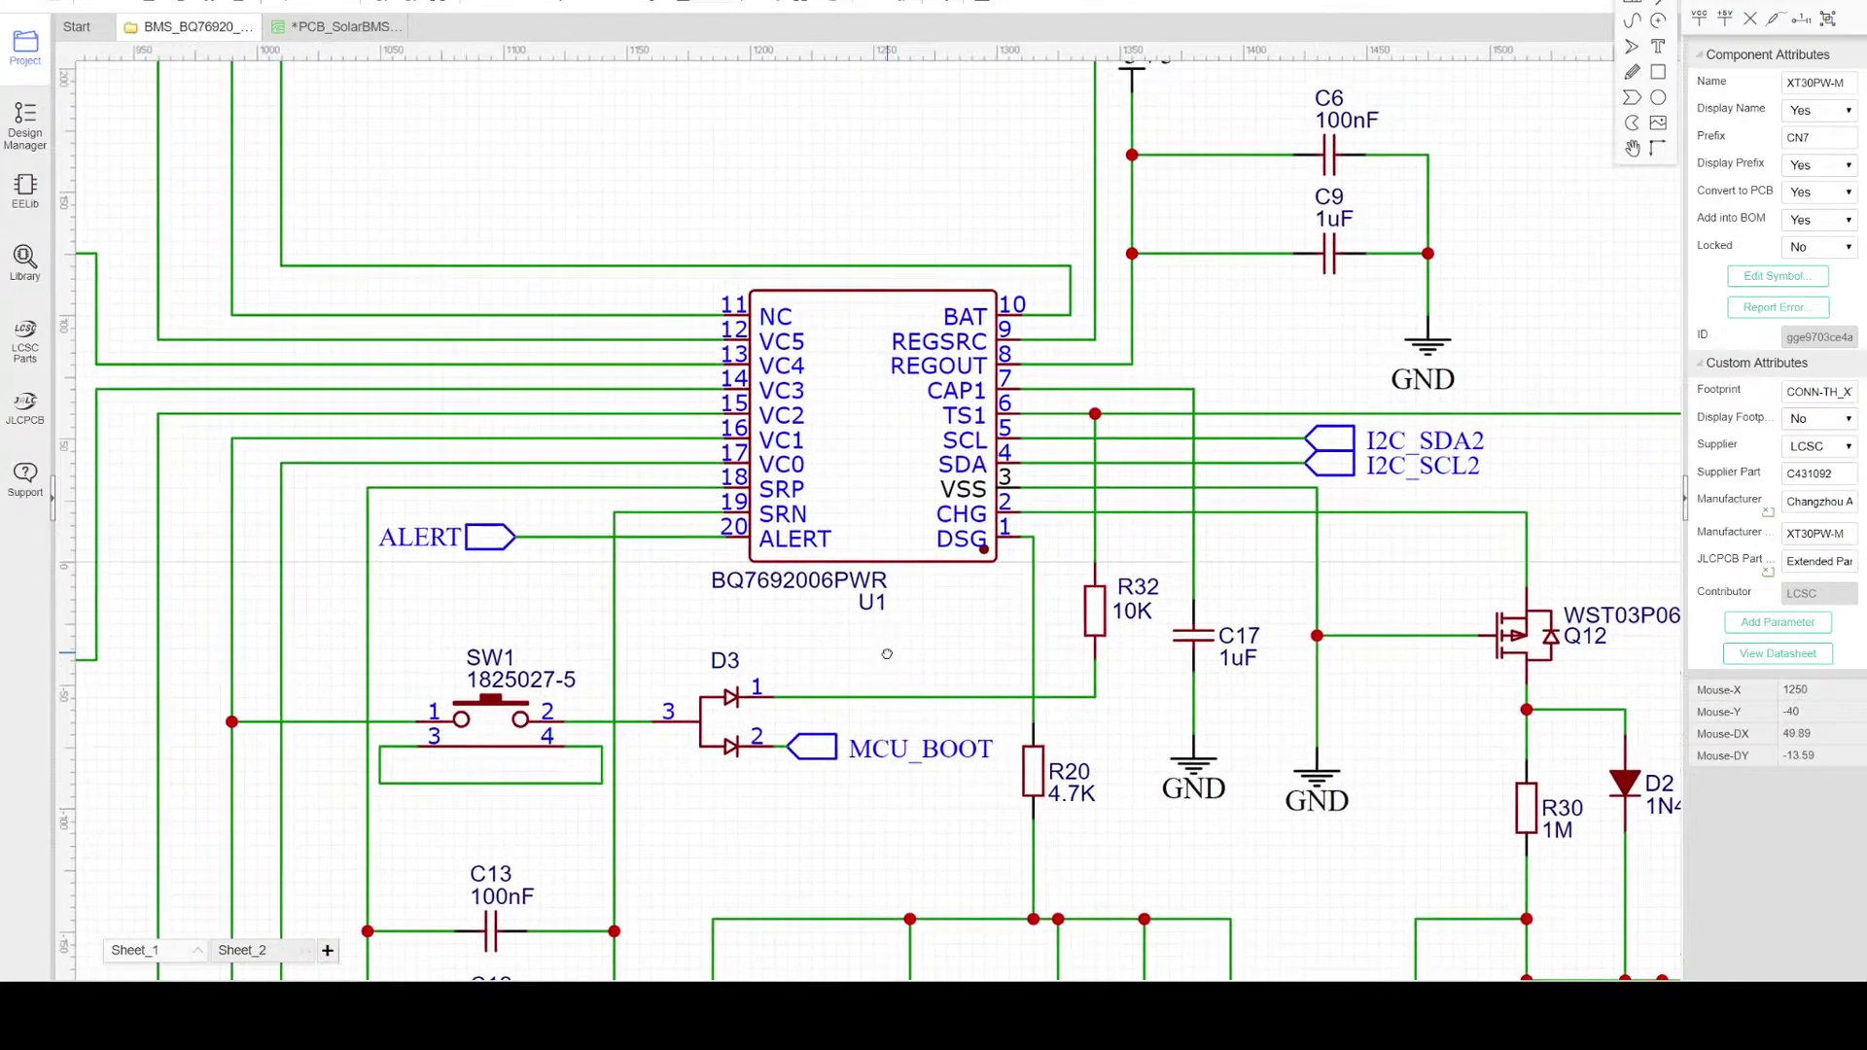
scroll(889, 660, "down", 3)
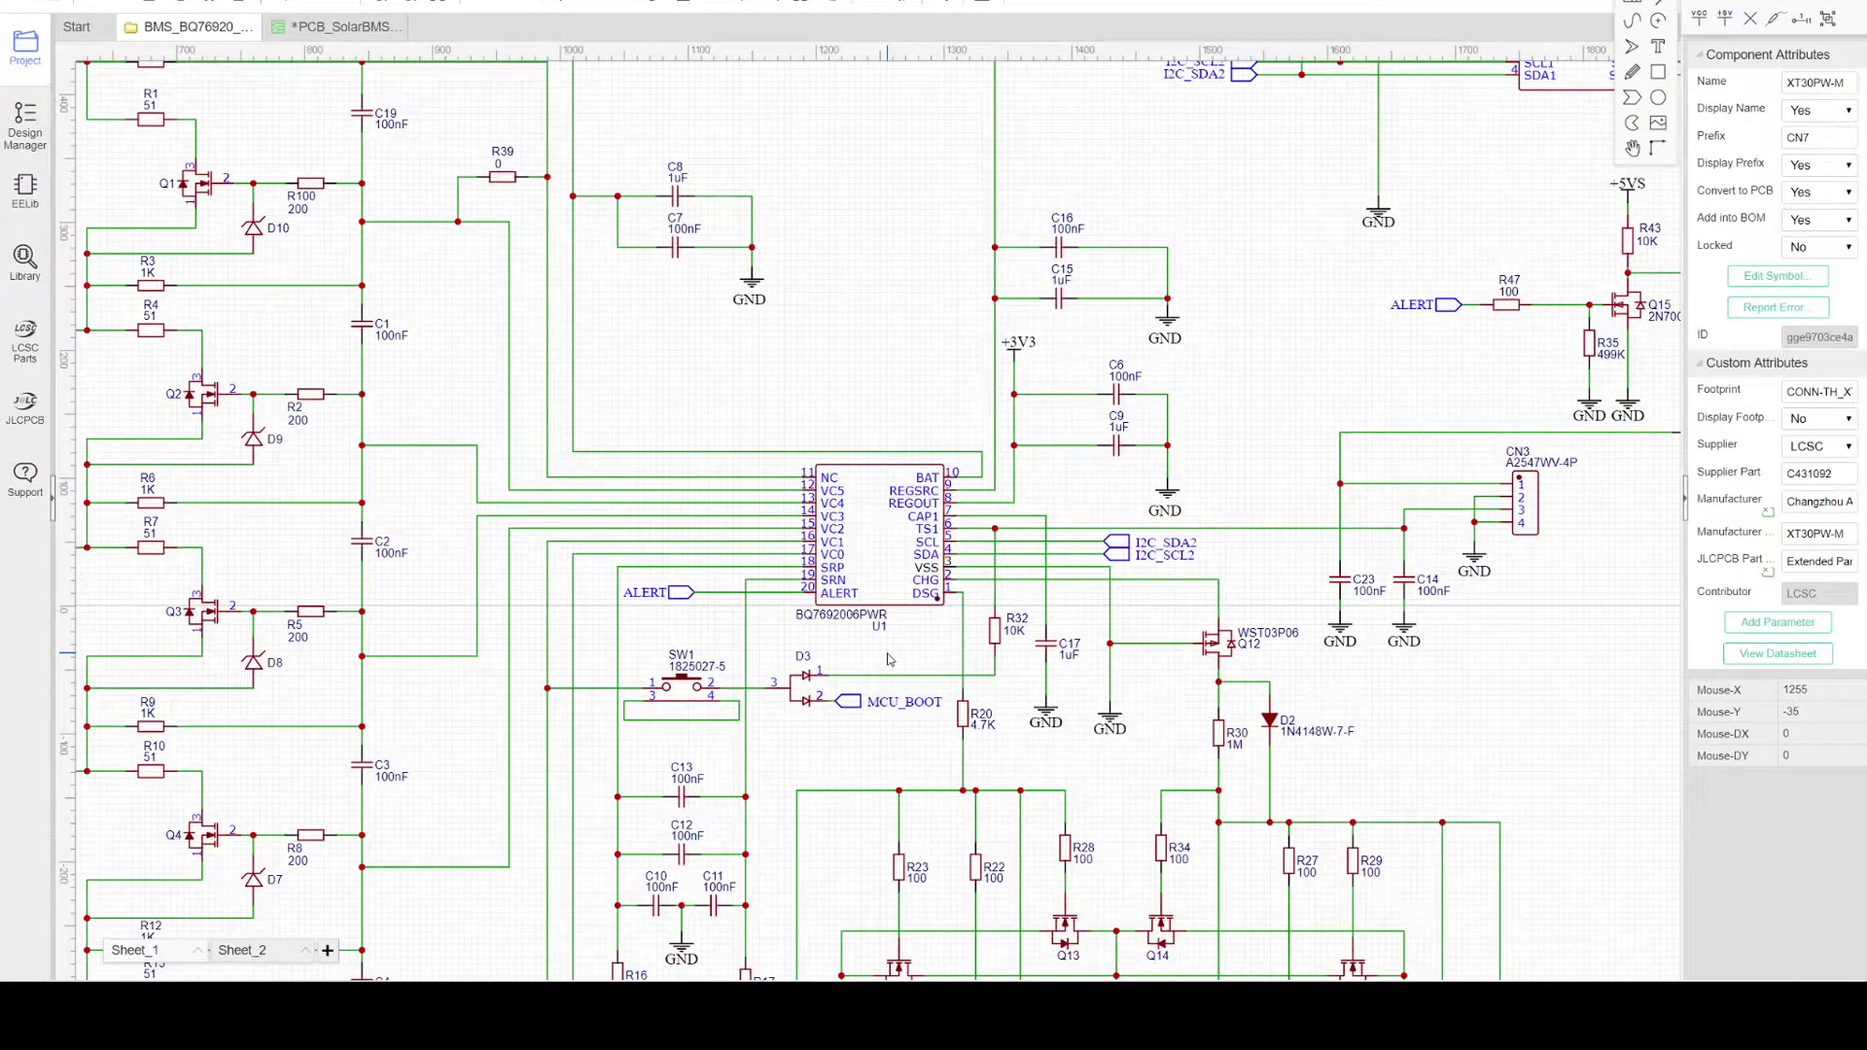
Step: Examine the 0.001 ohm sense resistors, the Q6 to Q14 MOSFET bank, and the Q12 and CN3 circuits around U1
right_click_drag(804, 388, 934, 419)
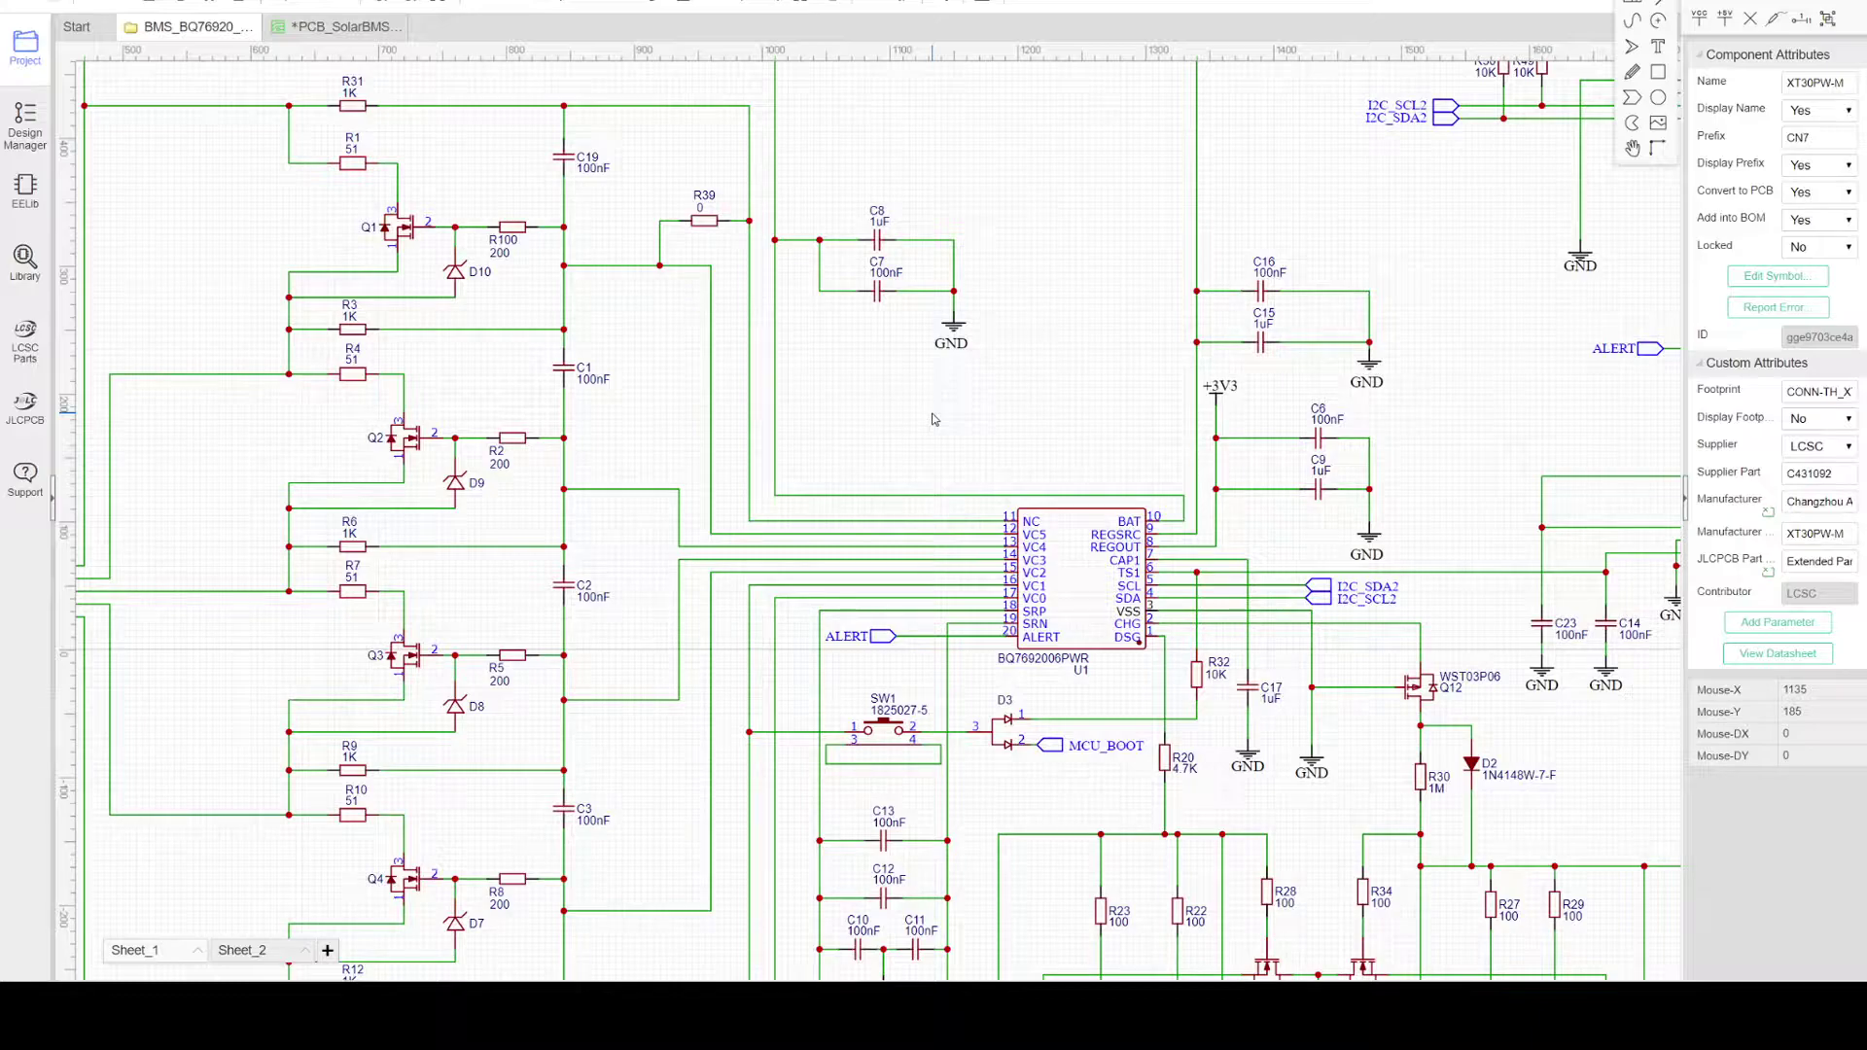
right_click_drag(896, 373, 744, 261)
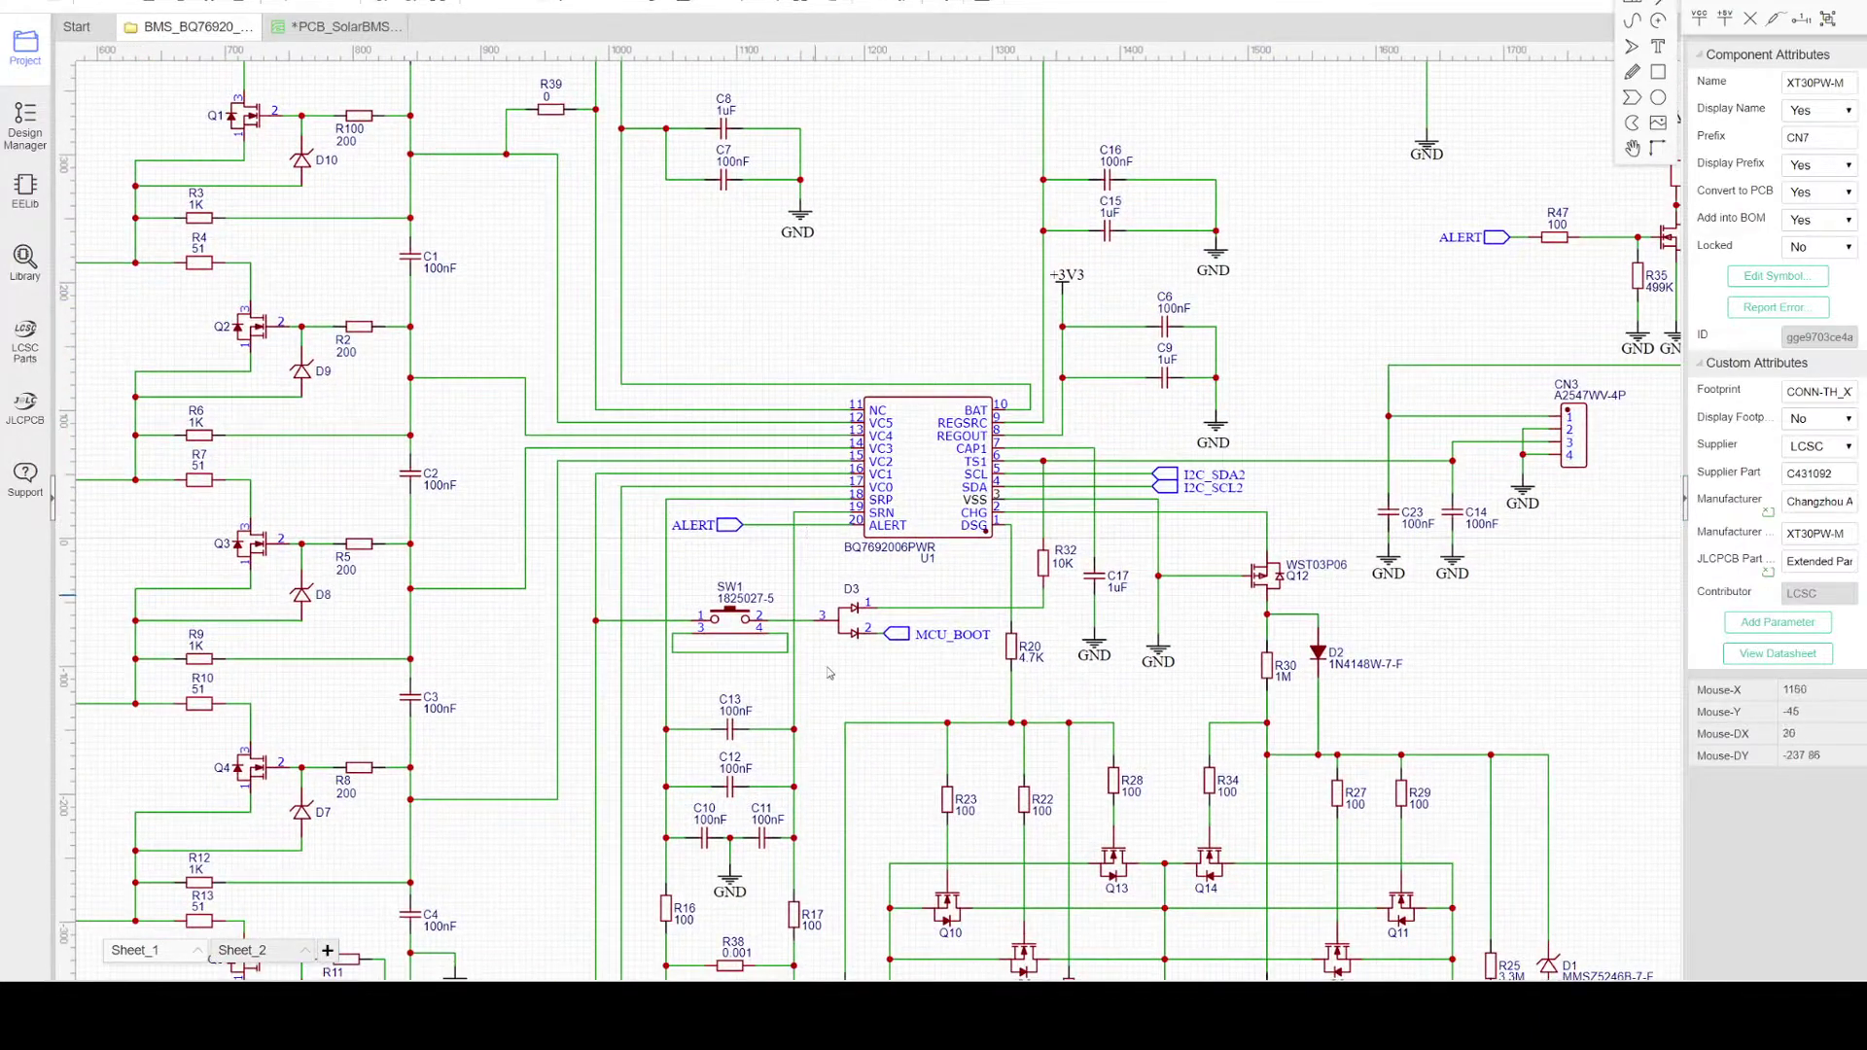
right_click_drag(840, 700, 809, 570)
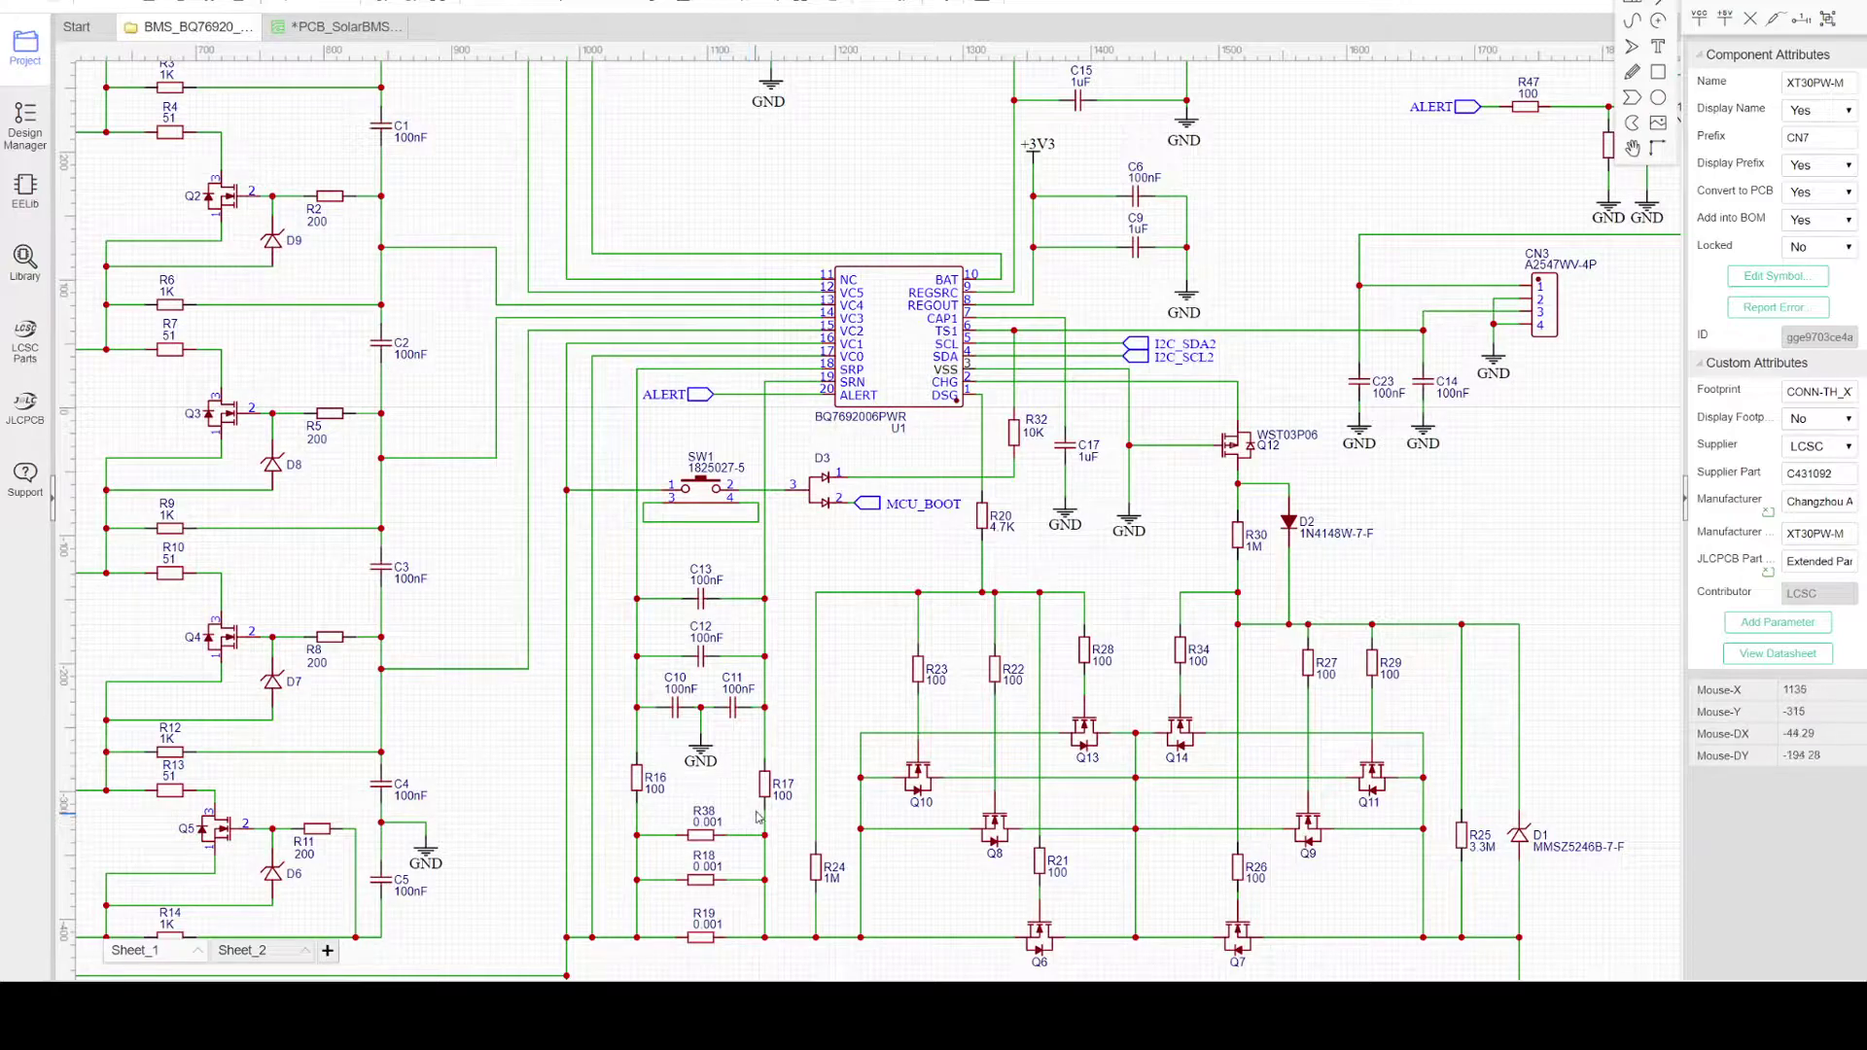
right_click_drag(798, 669, 621, 626)
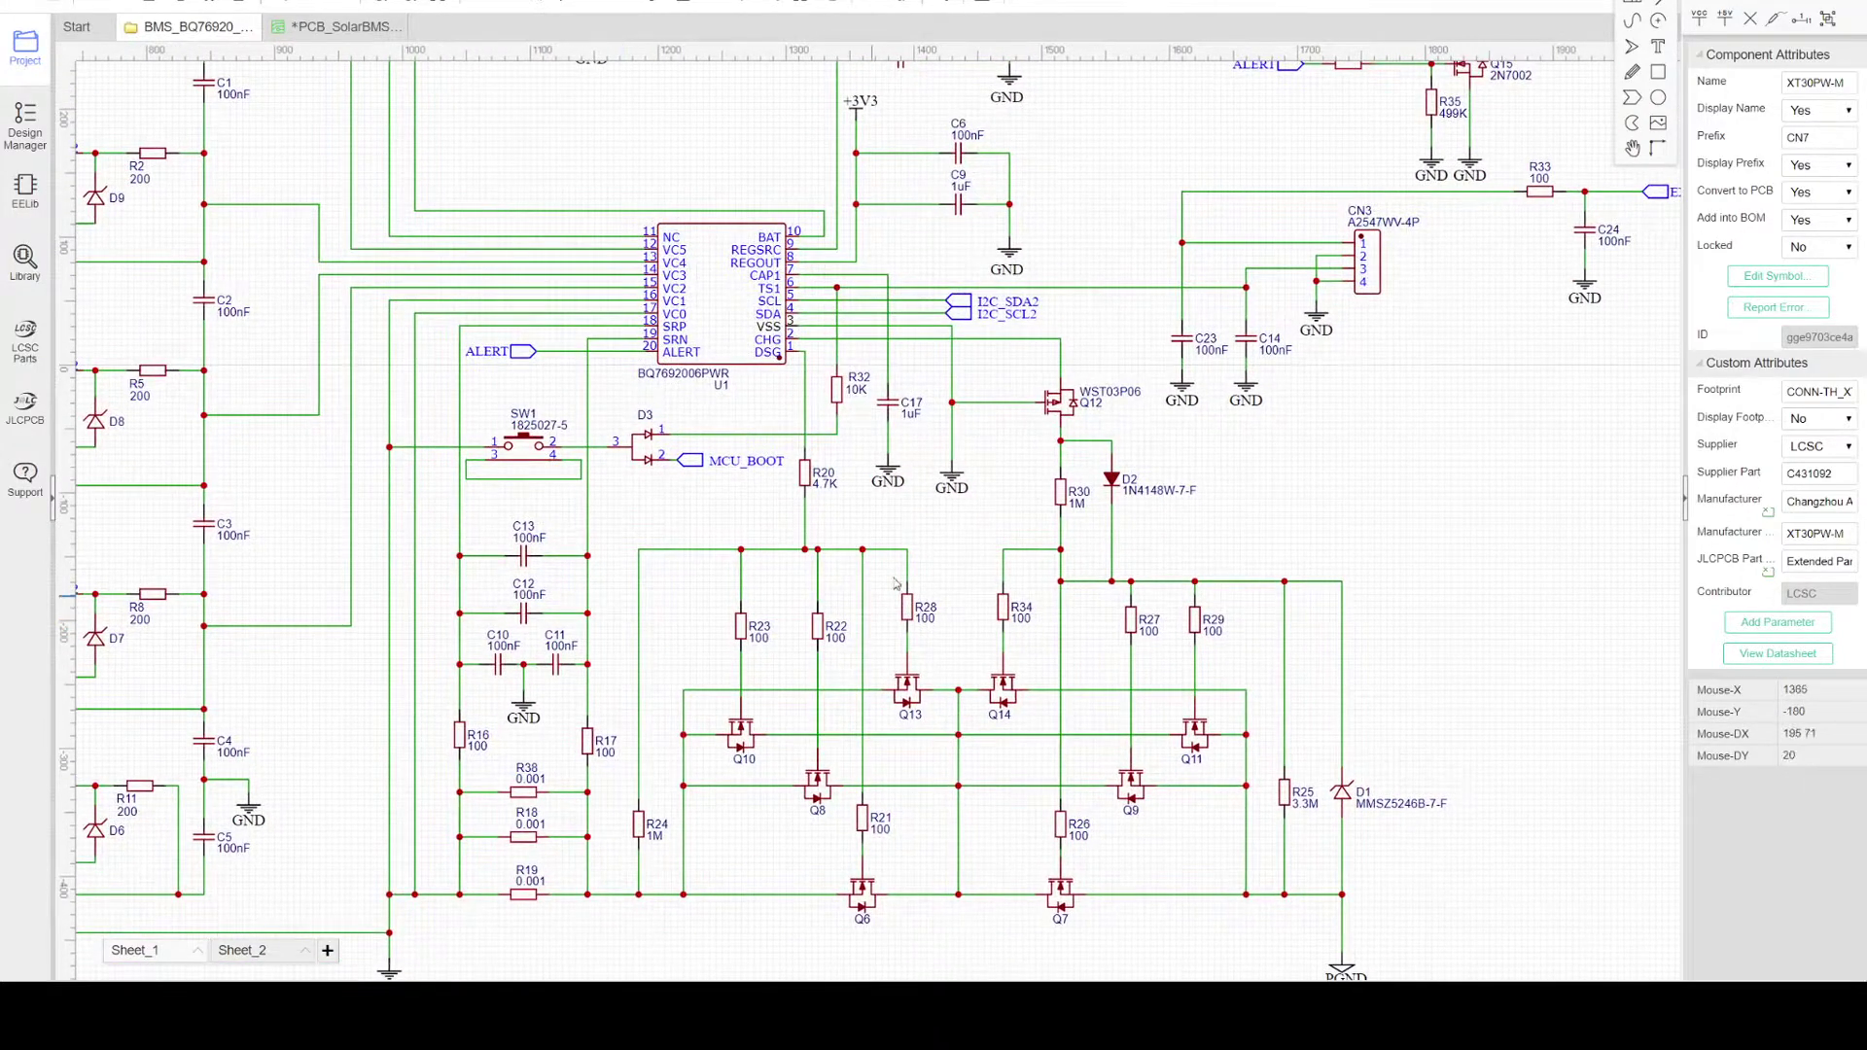
right_click_drag(918, 542, 841, 591)
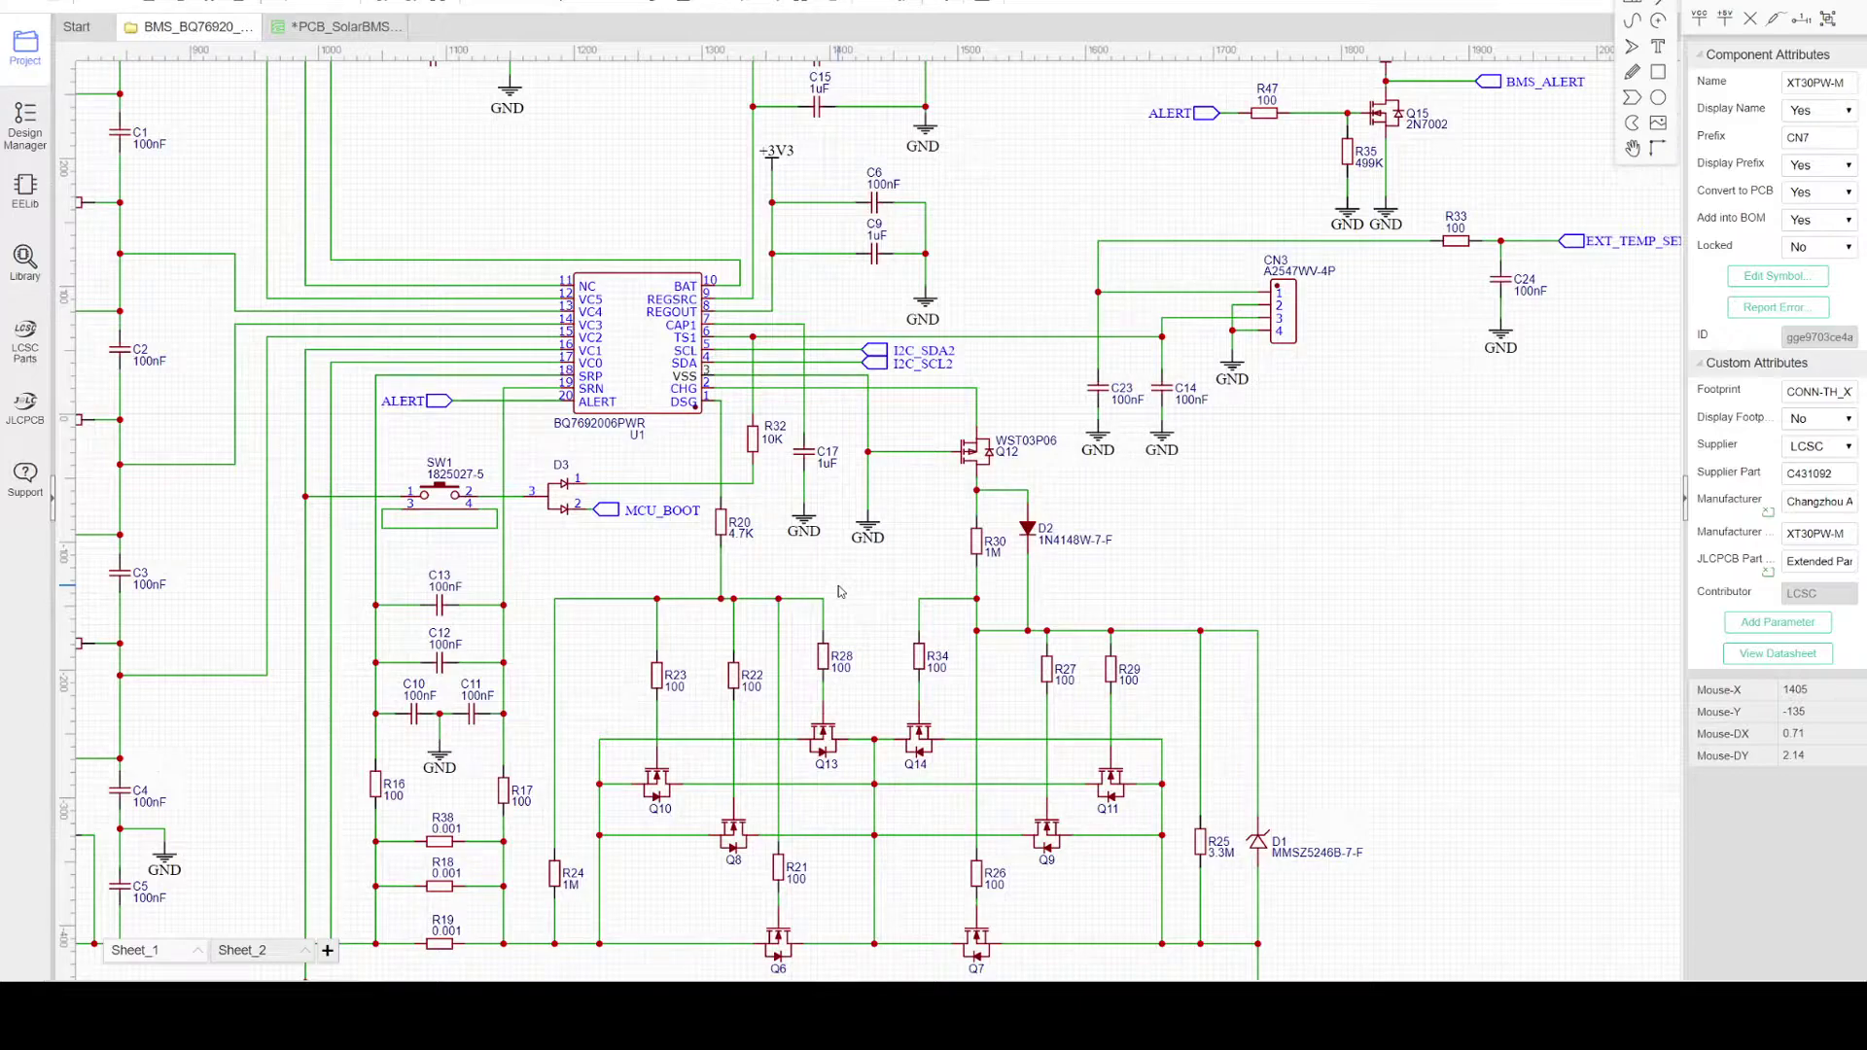
scroll(971, 391, "up", 3)
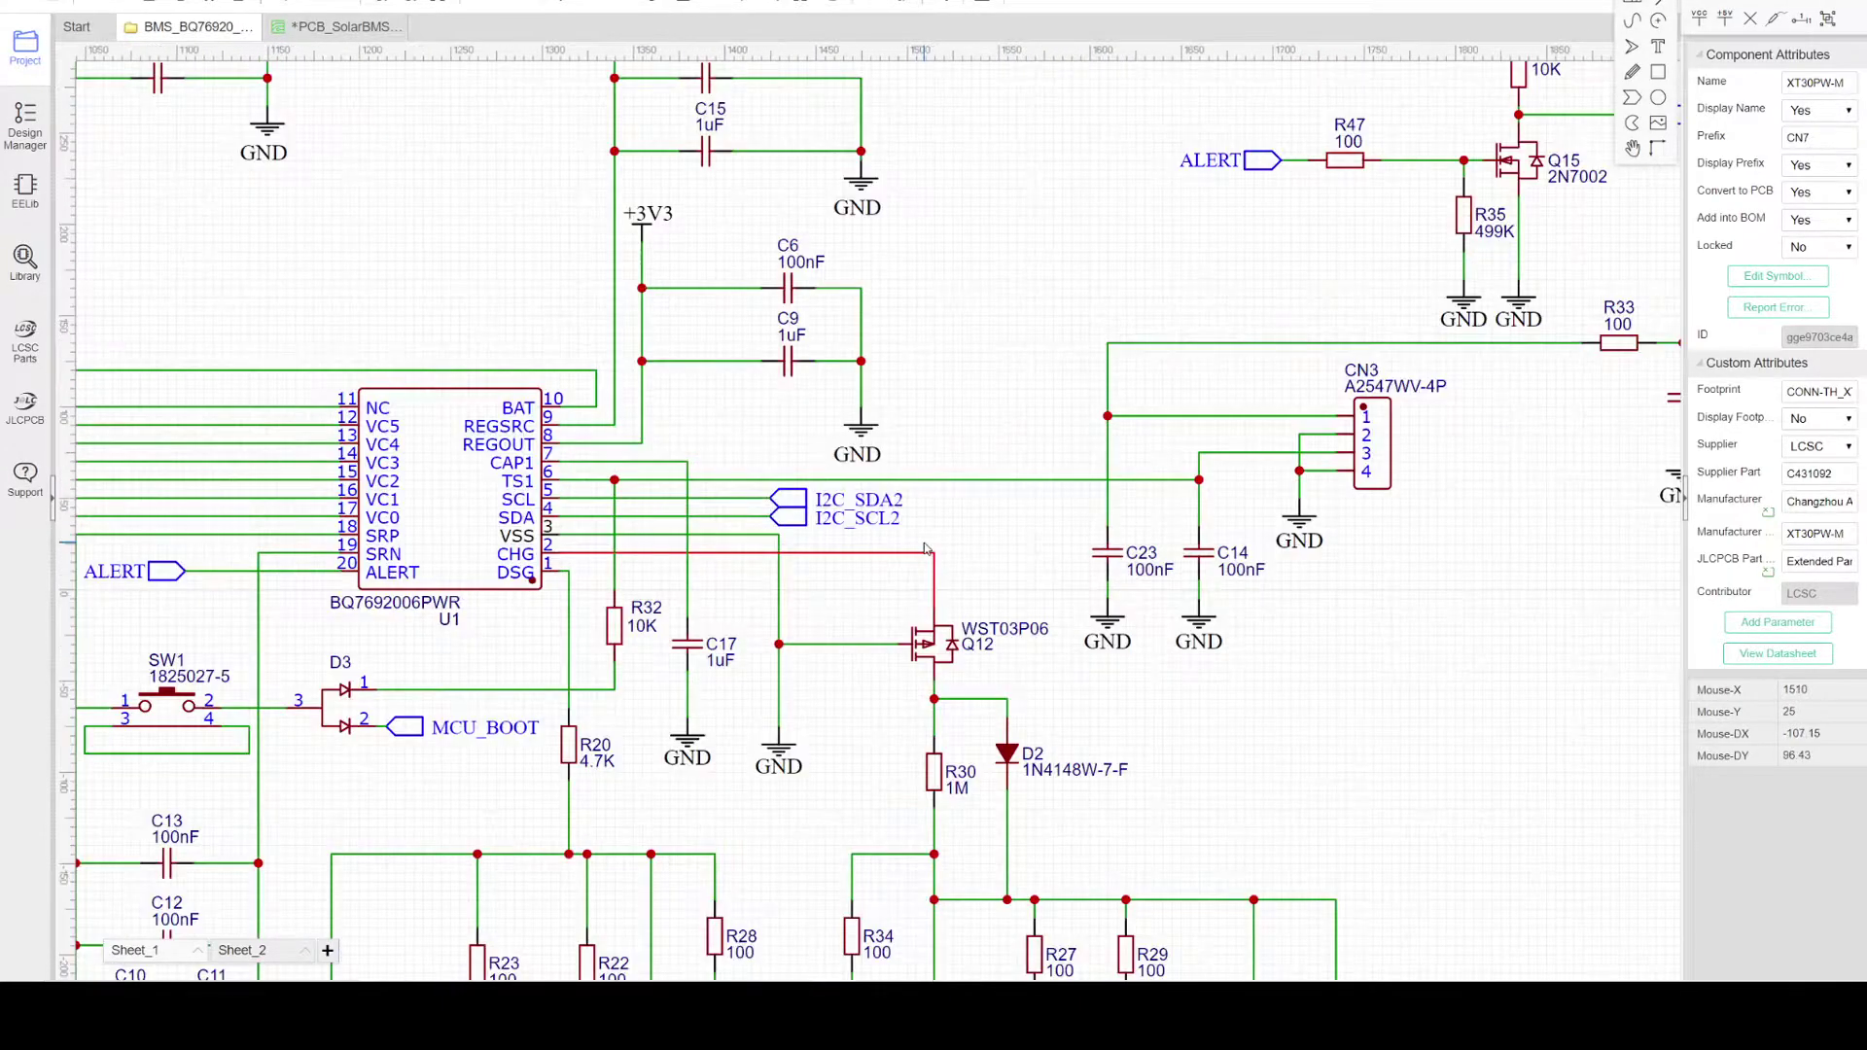
right_click_drag(922, 511, 974, 550)
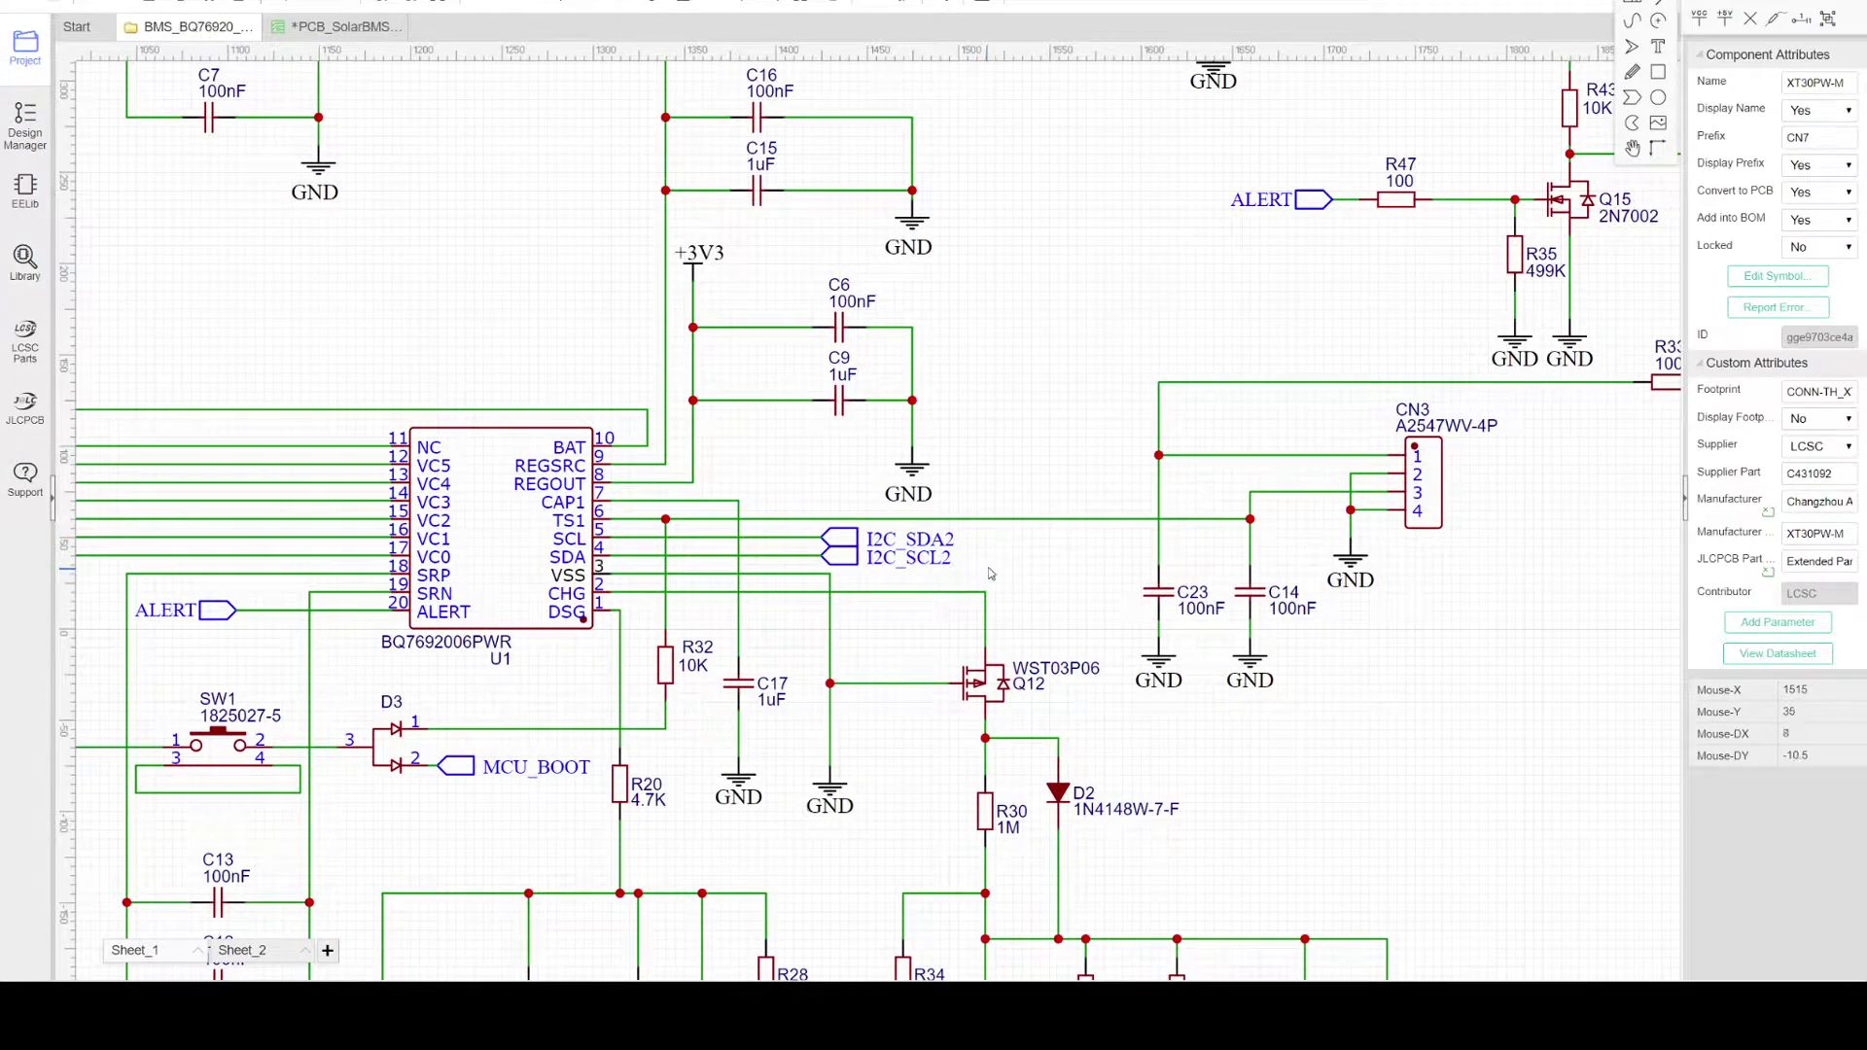
right_click_drag(1021, 419, 992, 501)
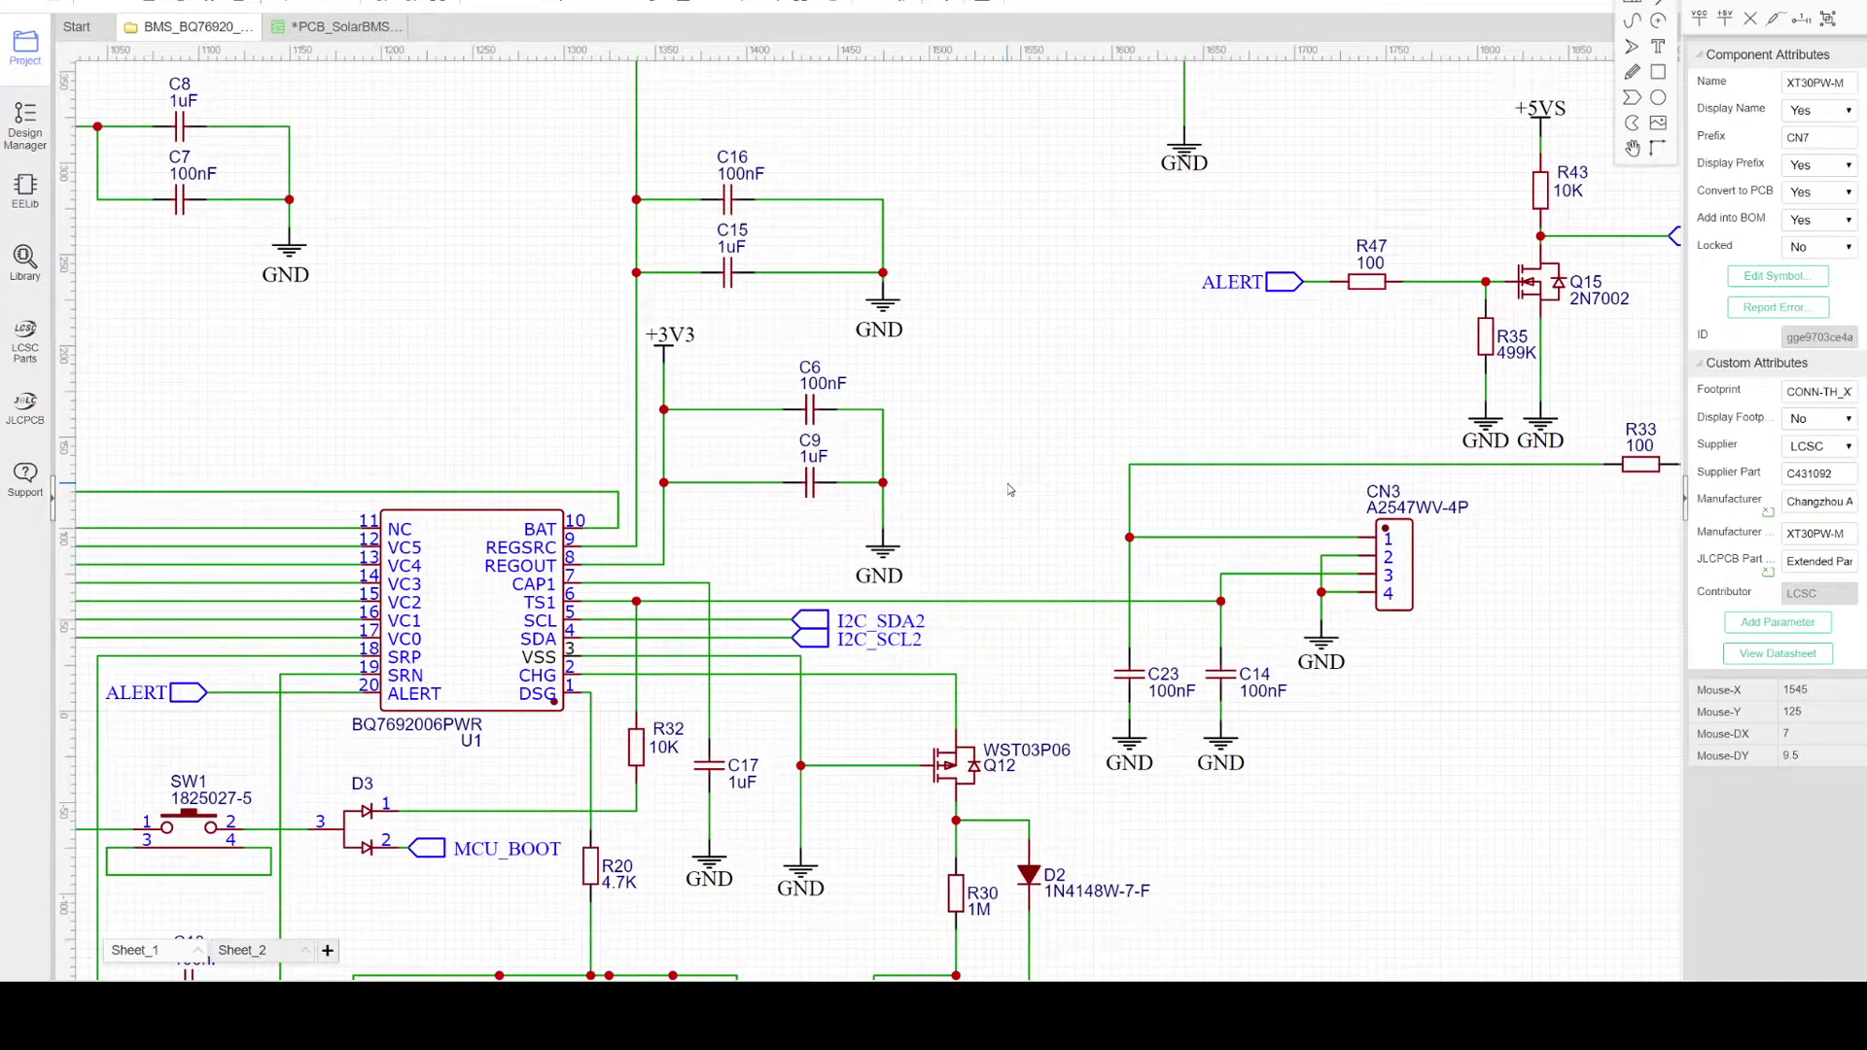
scroll(1008, 484, "down", 1)
right_click_drag(1029, 378, 1332, 256)
right_click_drag(951, 298, 822, 382)
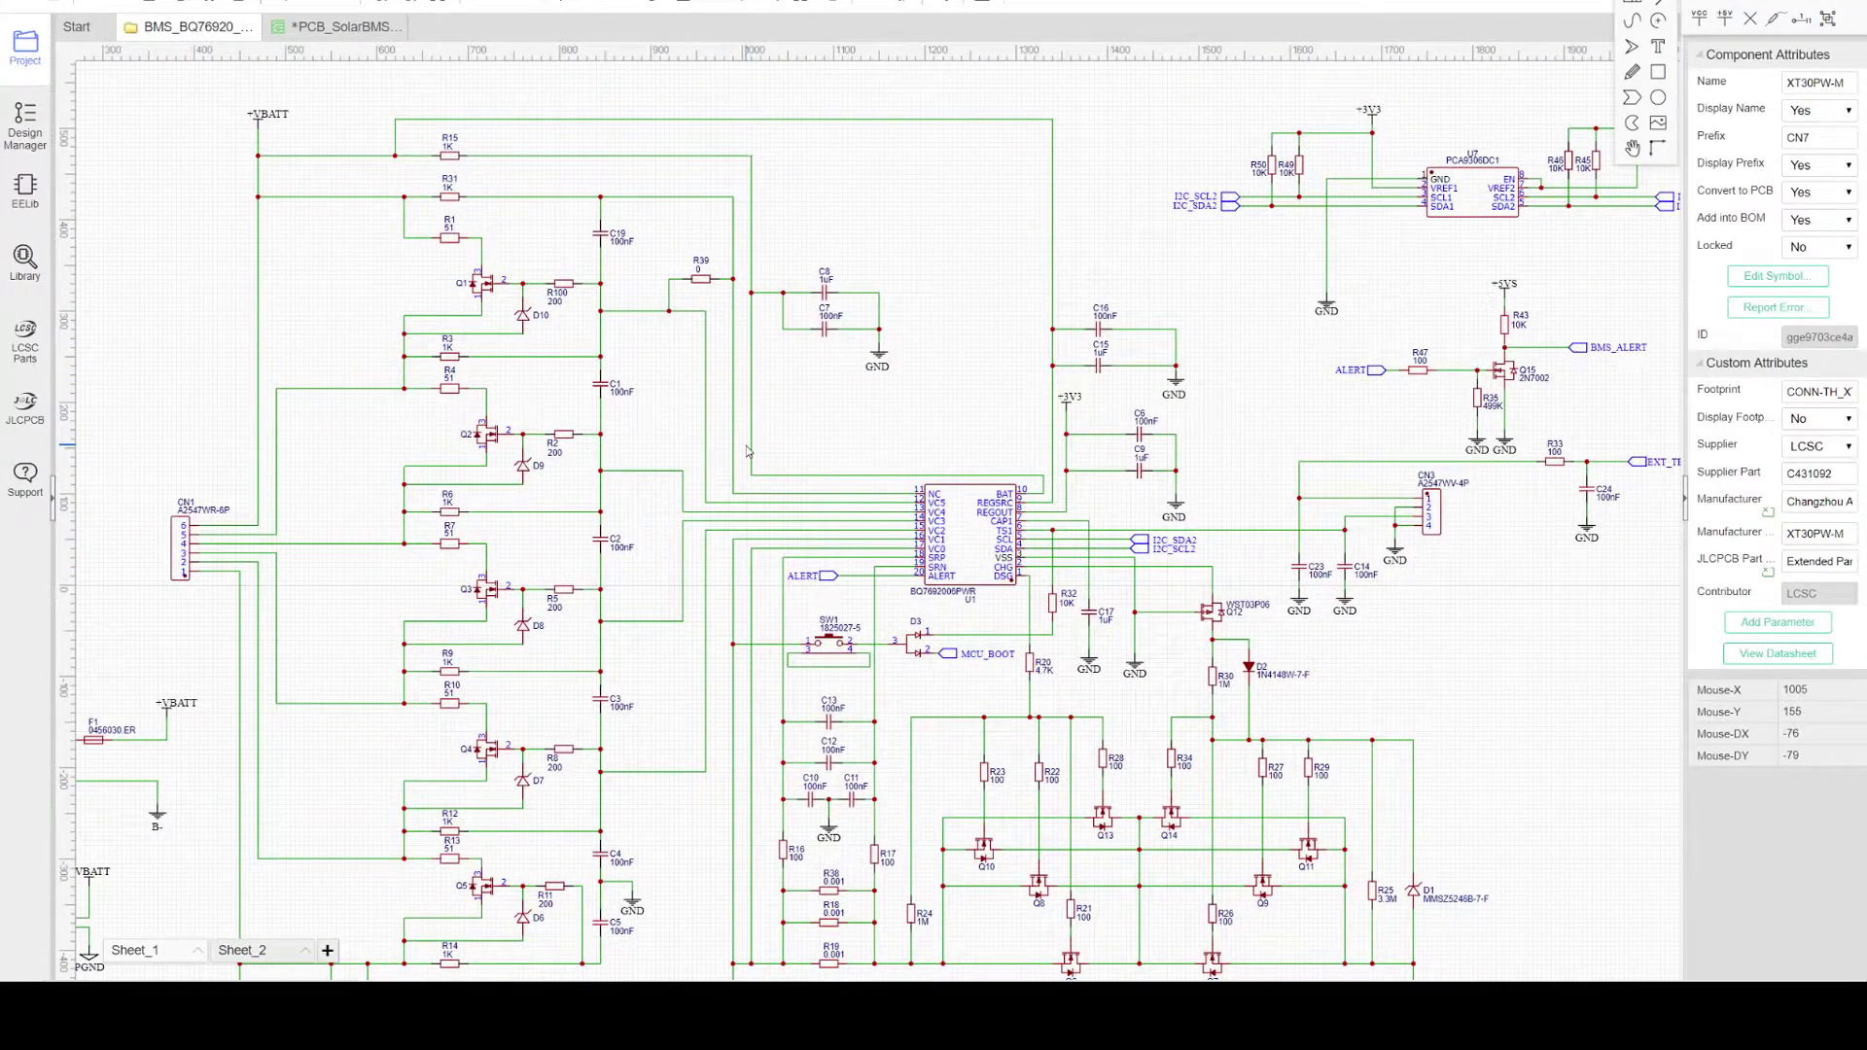
Step: Examine the cell-input and balancing network between connector CN1 and the VC pins of U1
scroll(748, 450, "up", 2)
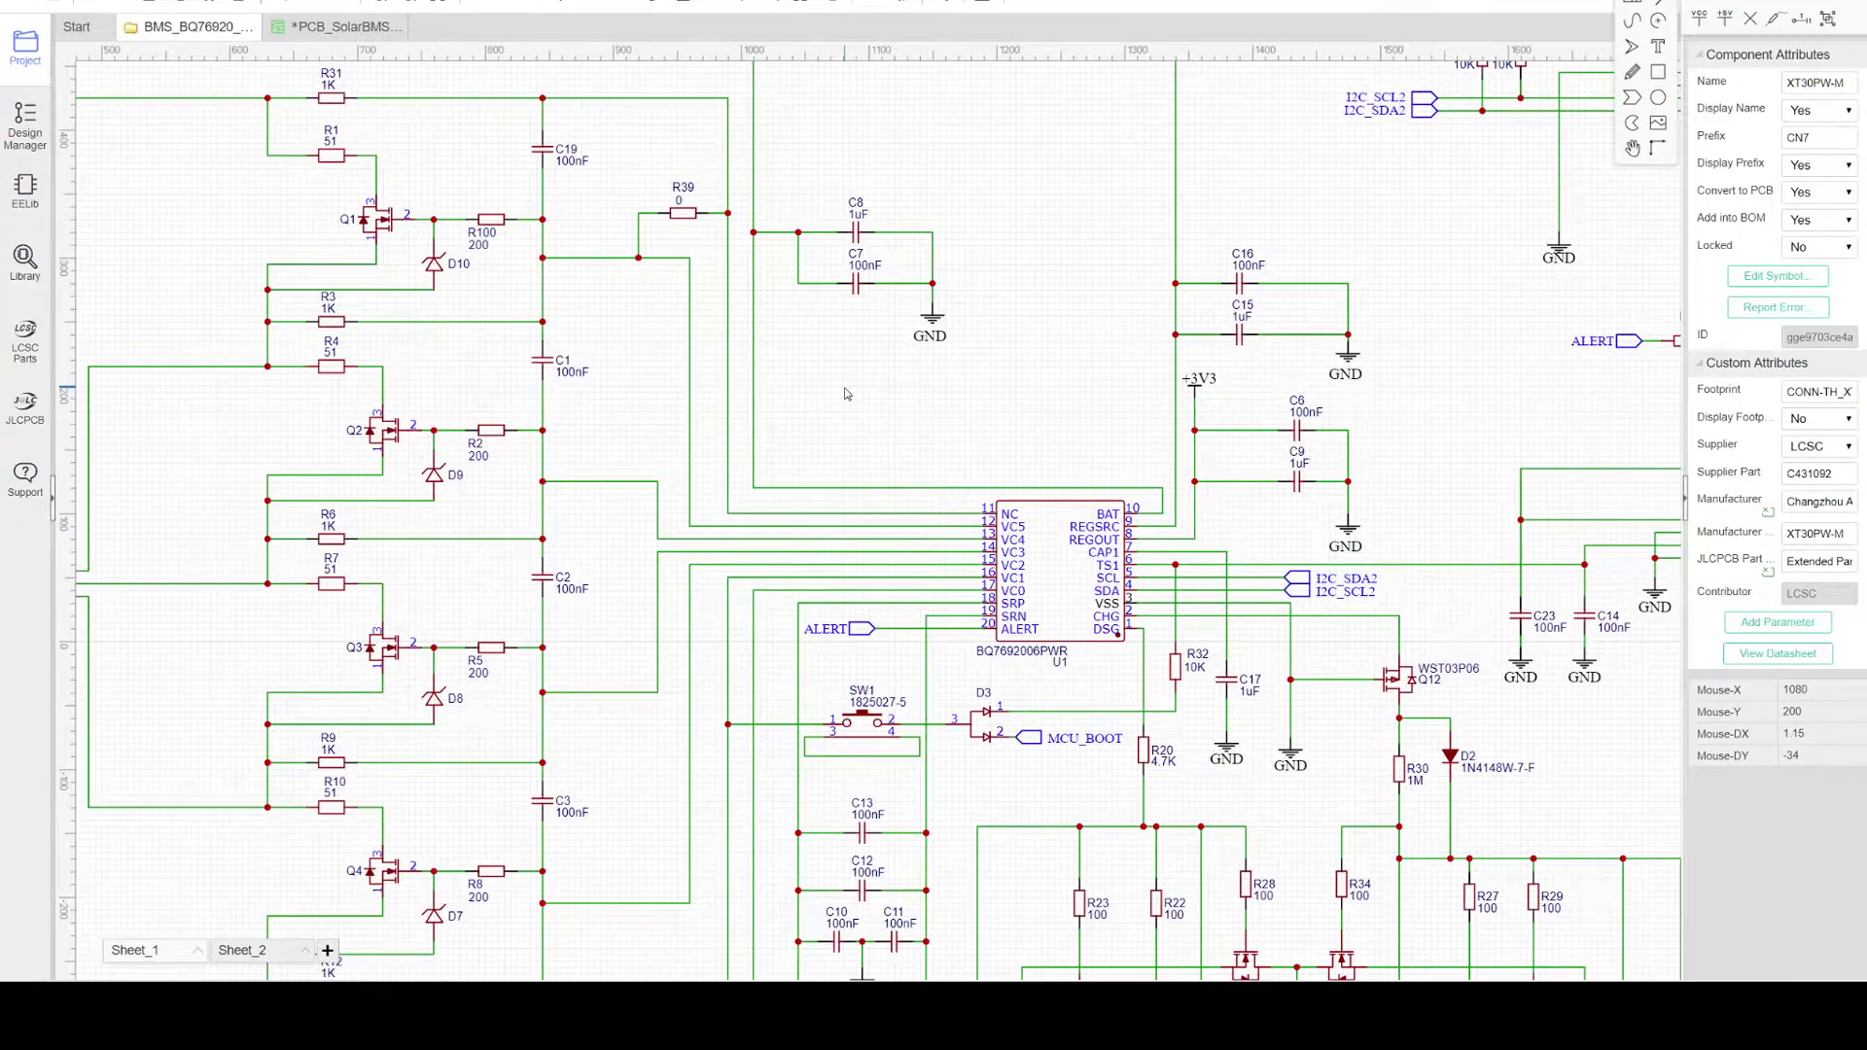
right_click_drag(847, 393, 792, 402)
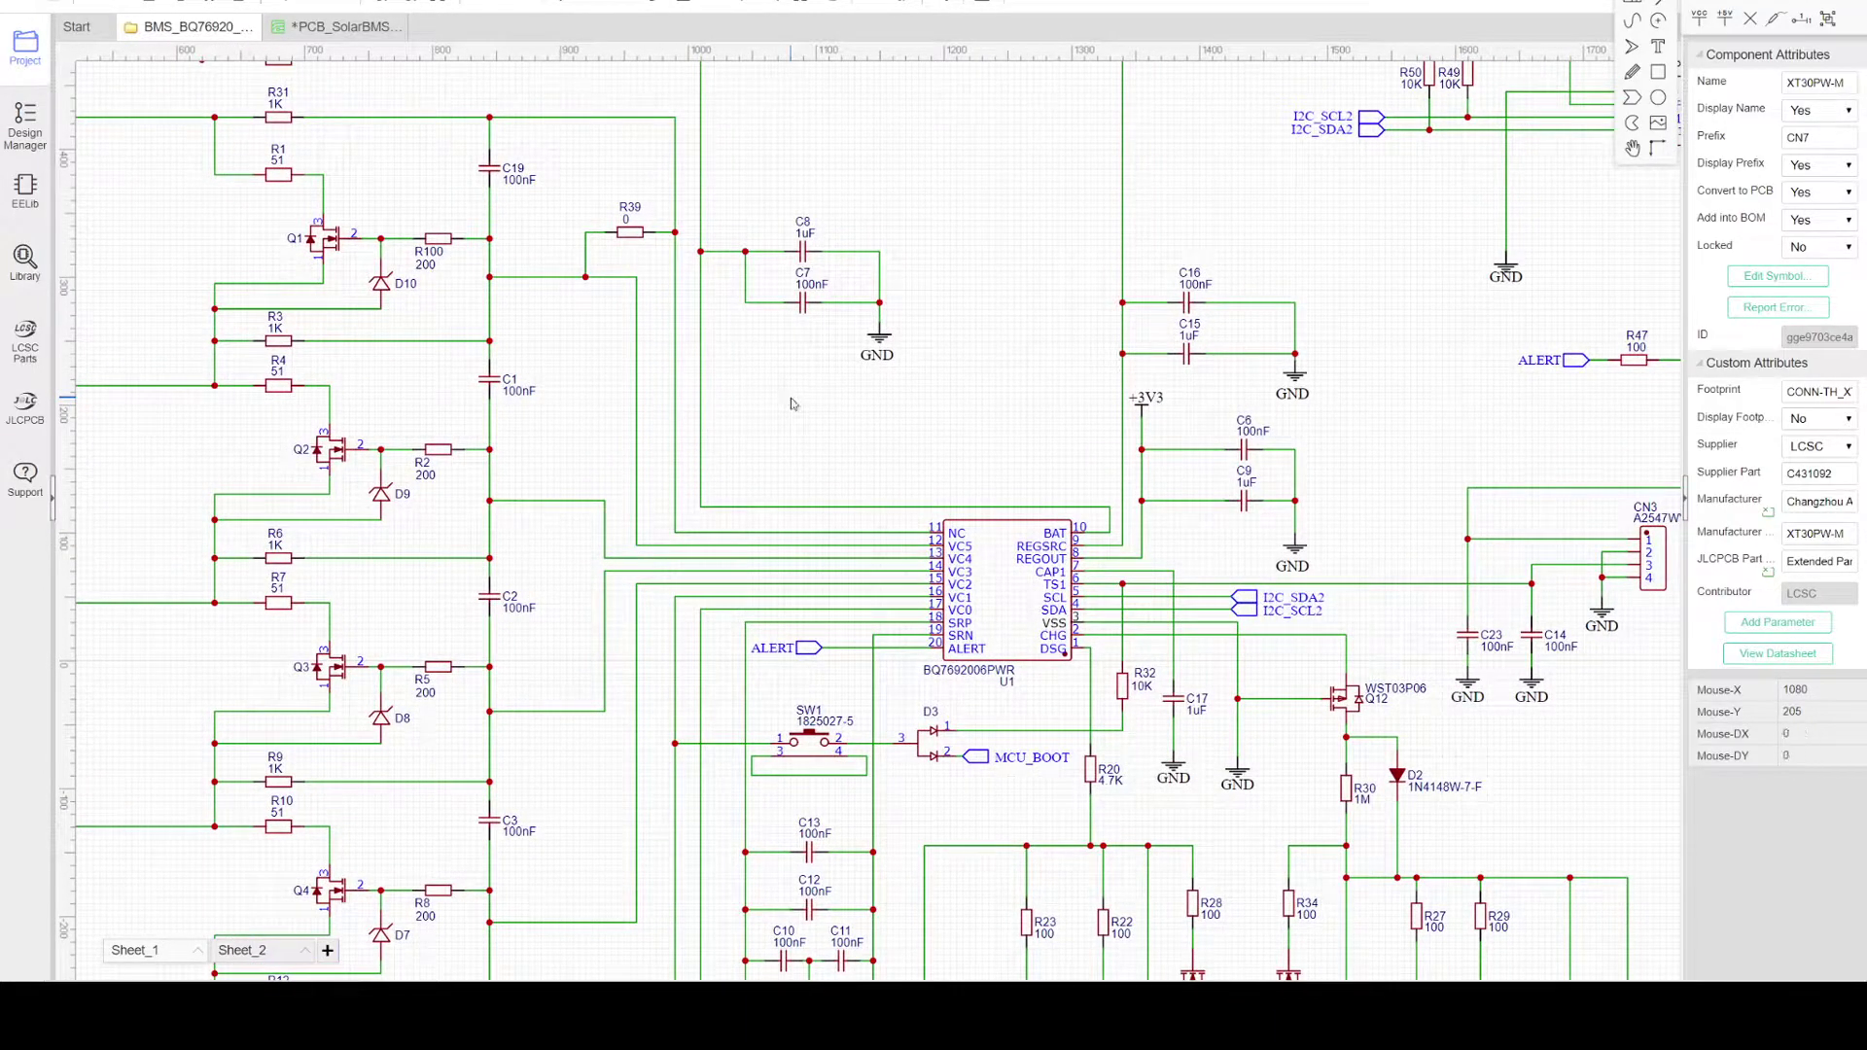
scroll(792, 403, "down", 2)
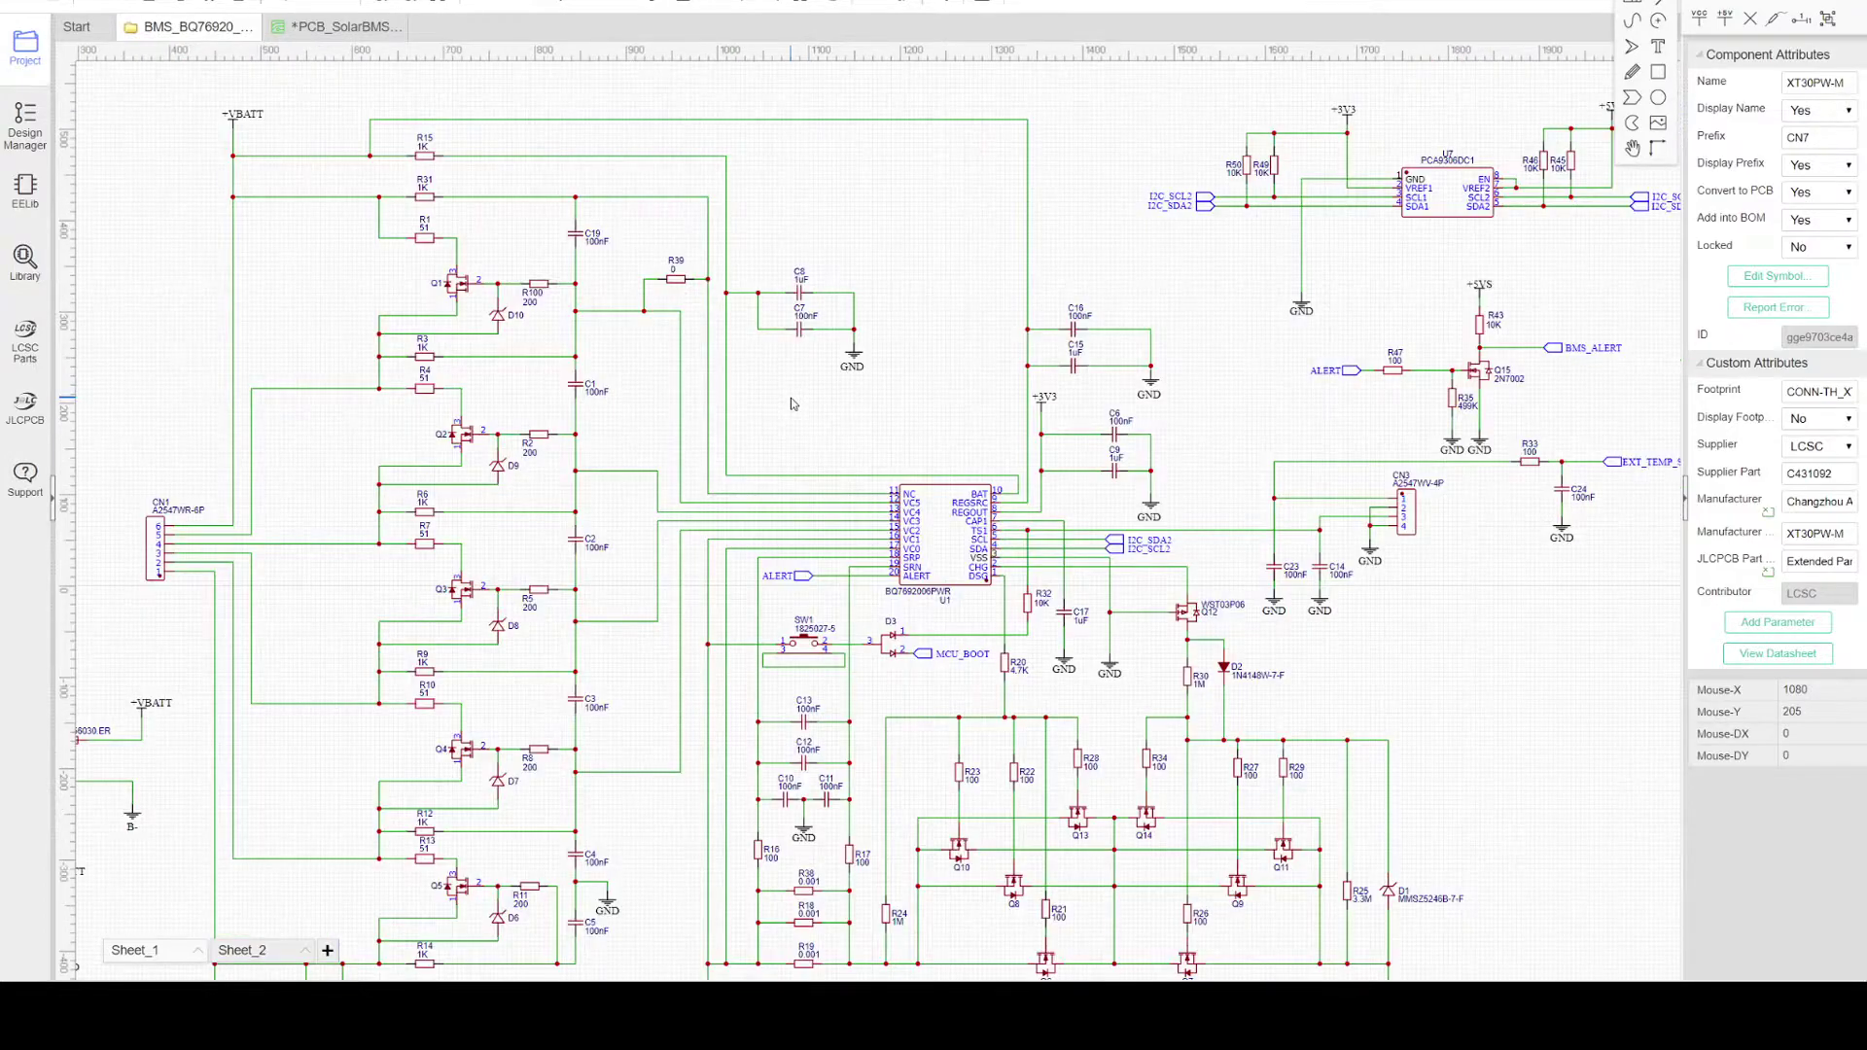
scroll(793, 404, "up", 4)
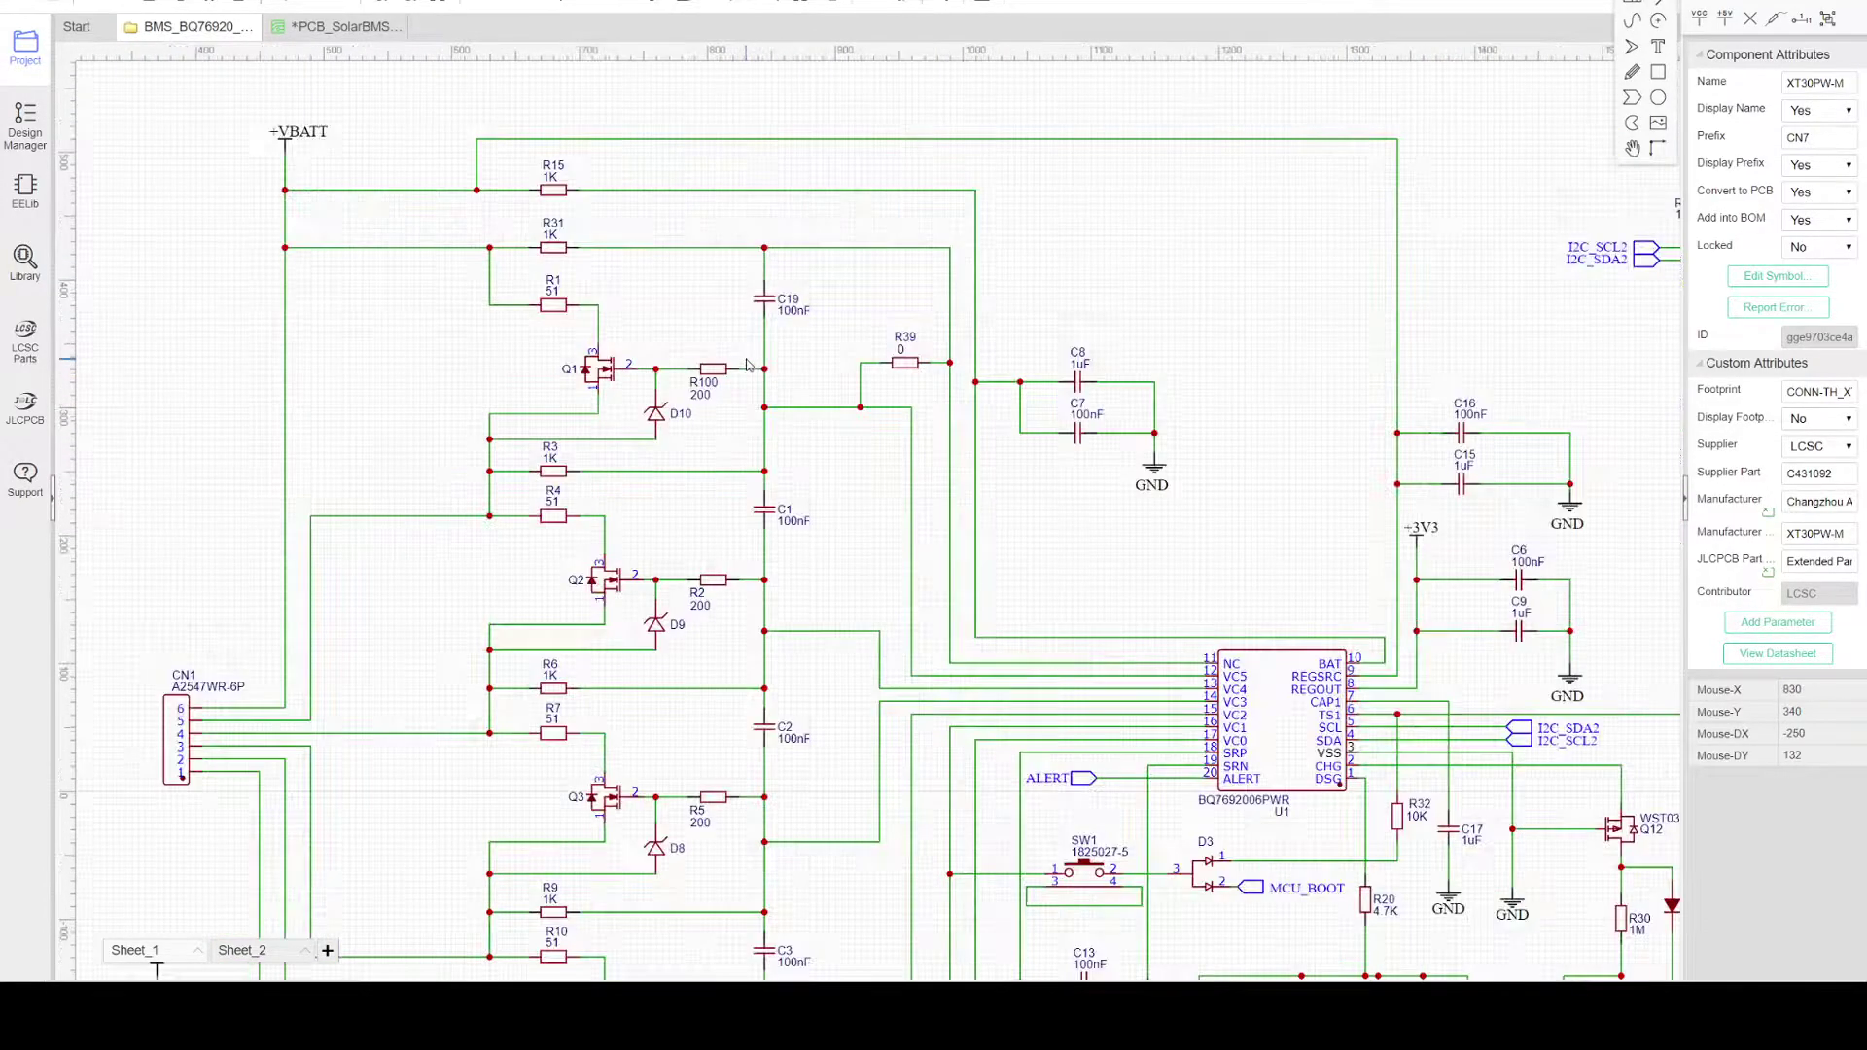
scroll(768, 486, "down", 3)
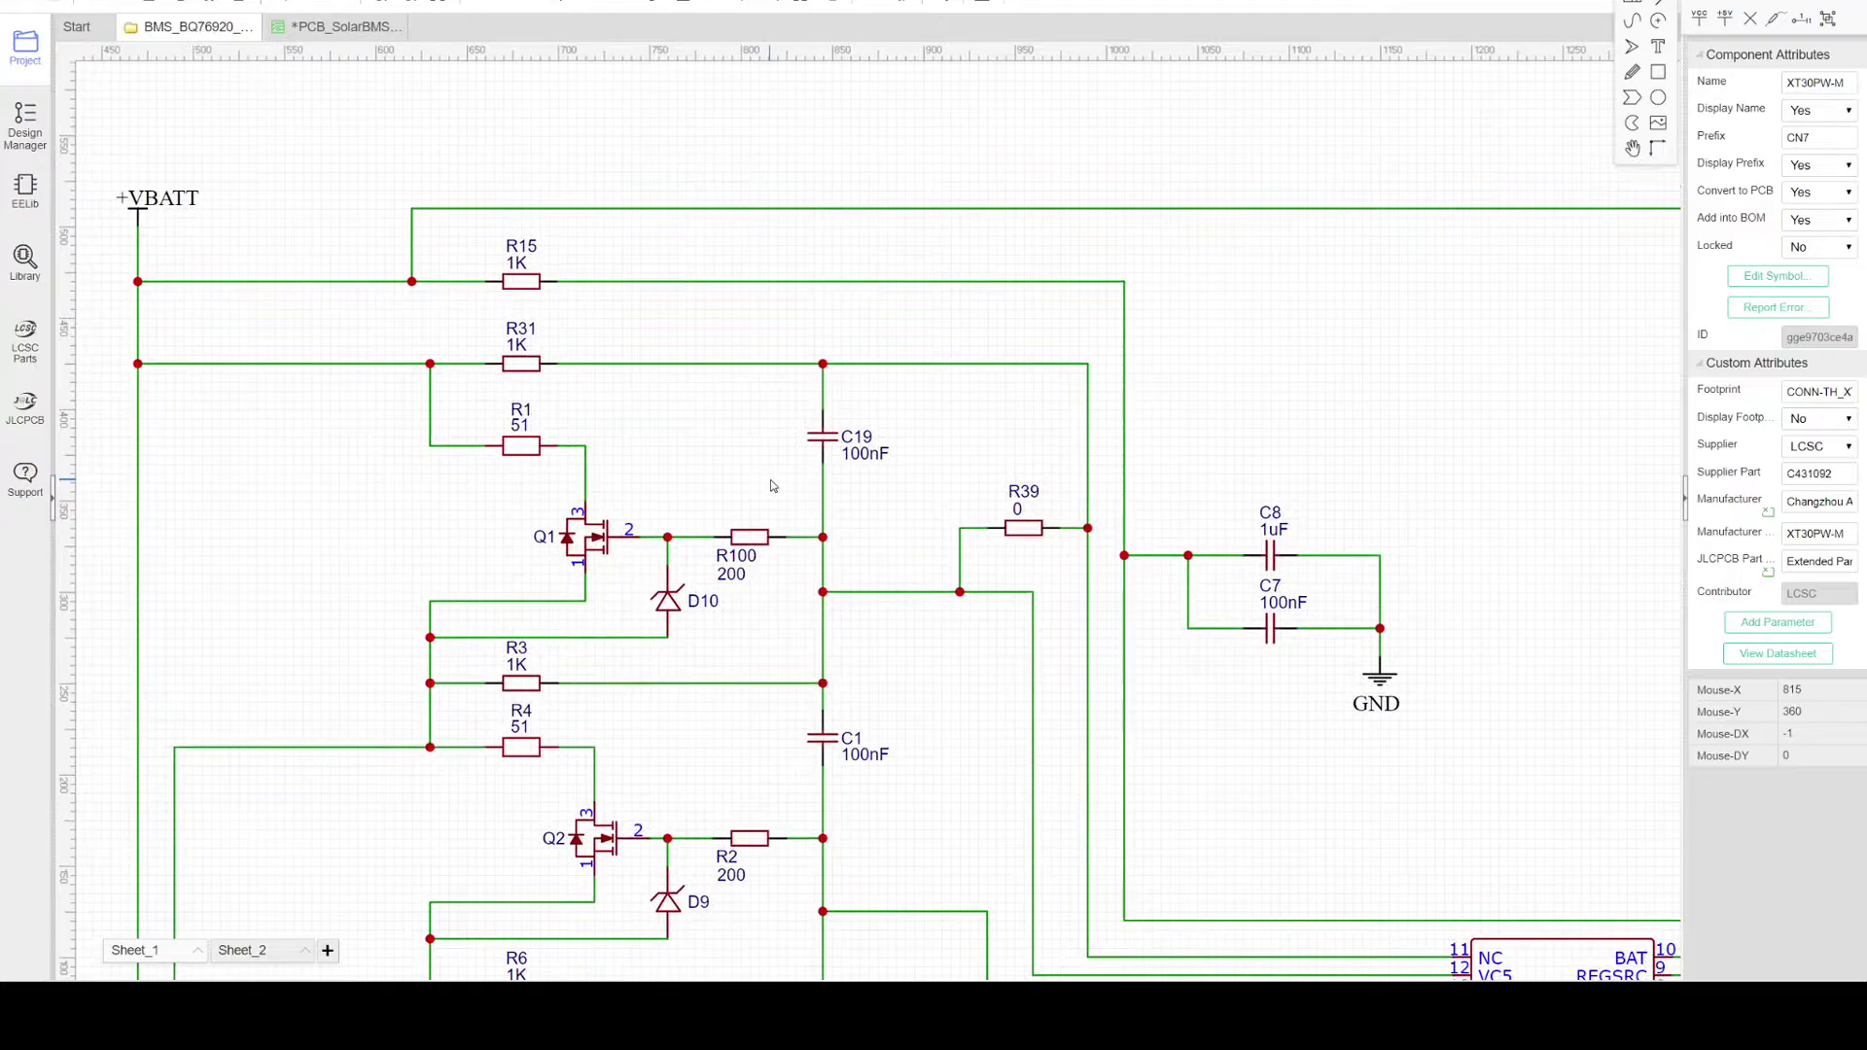
scroll(773, 486, "down", 1)
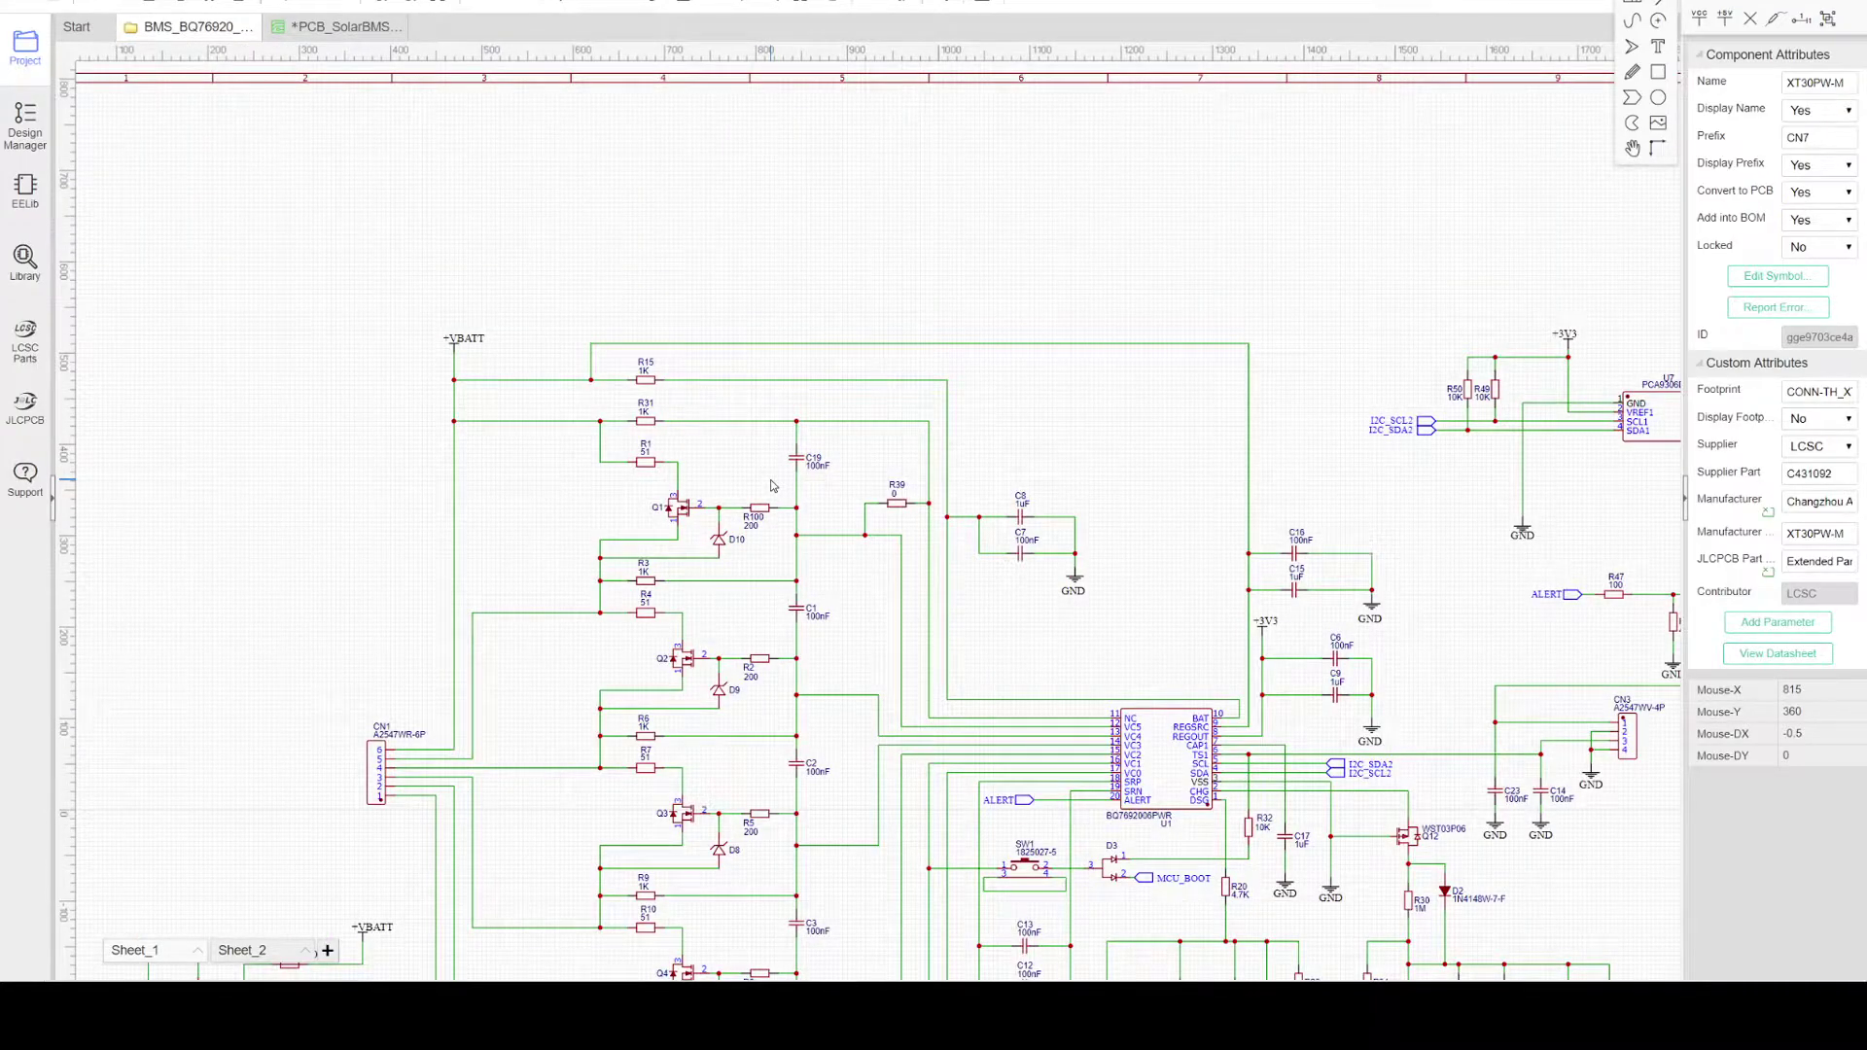
scroll(774, 487, "up", 1)
right_click_drag(870, 531, 889, 179)
scroll(740, 434, "up", 2)
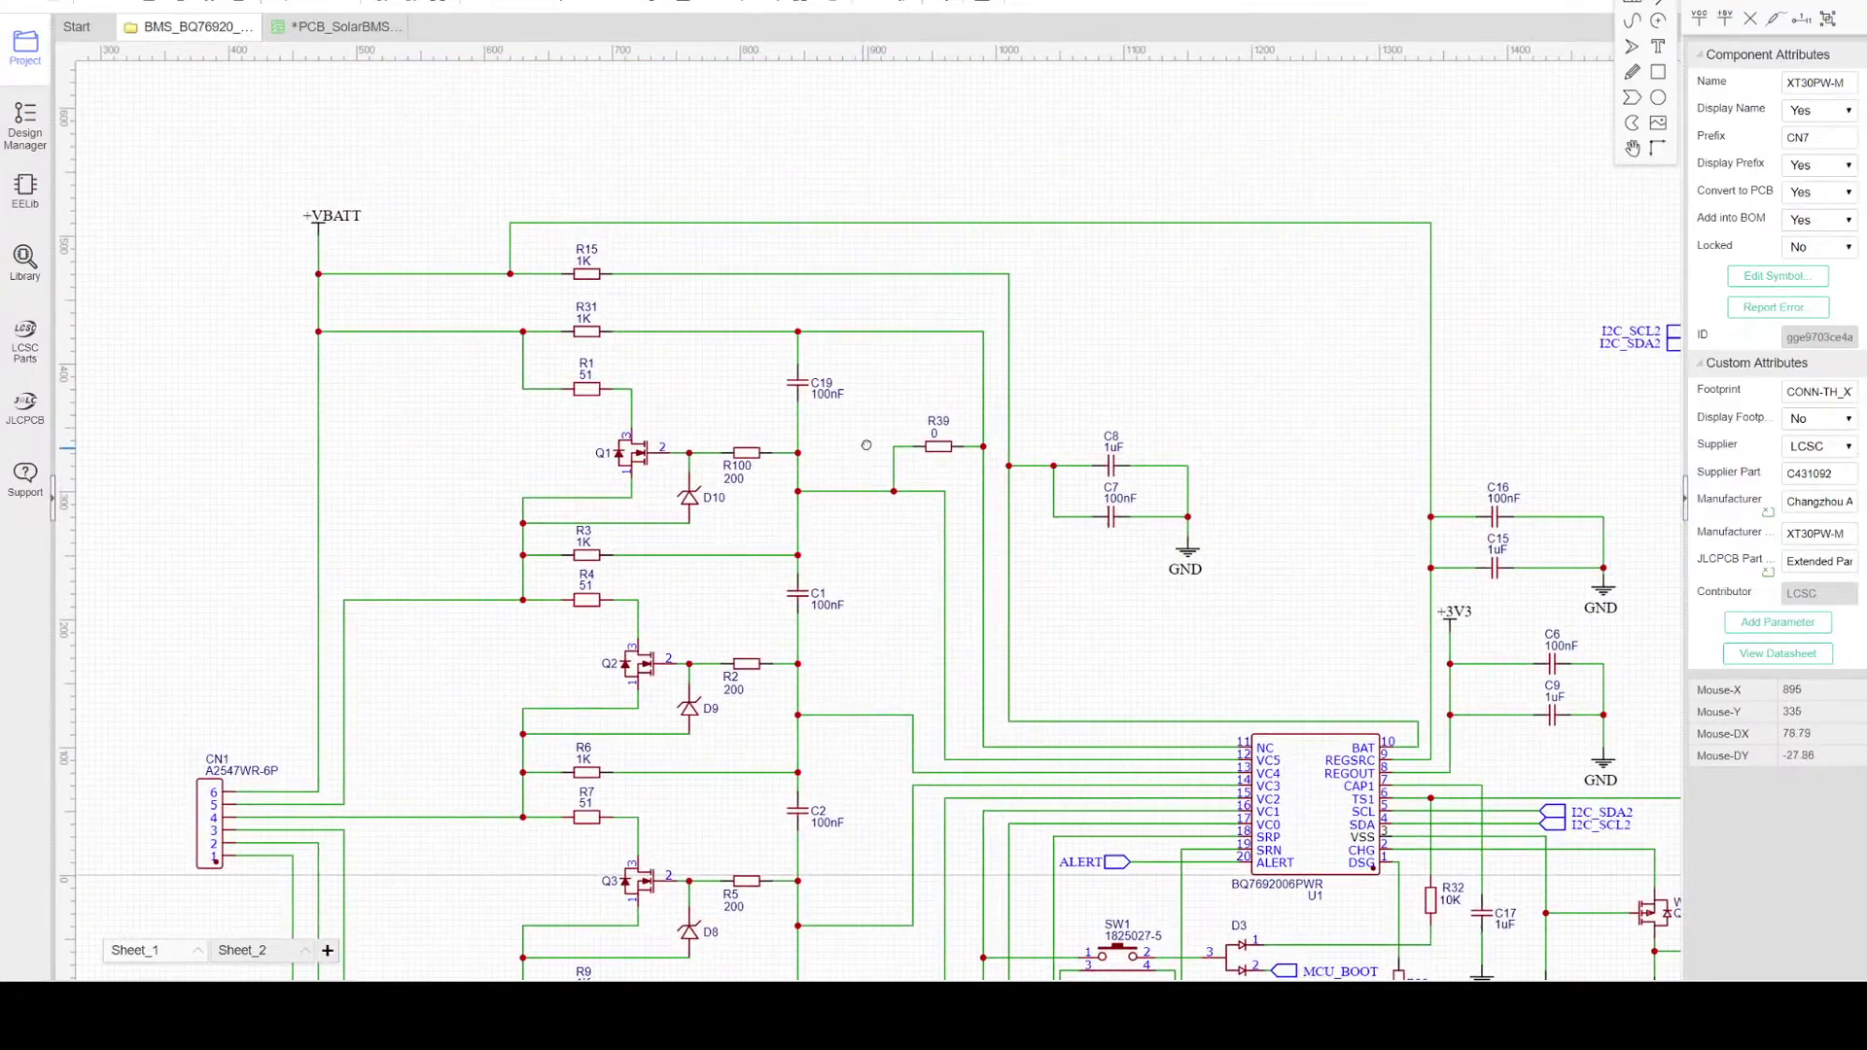
scroll(741, 434, "down", 5)
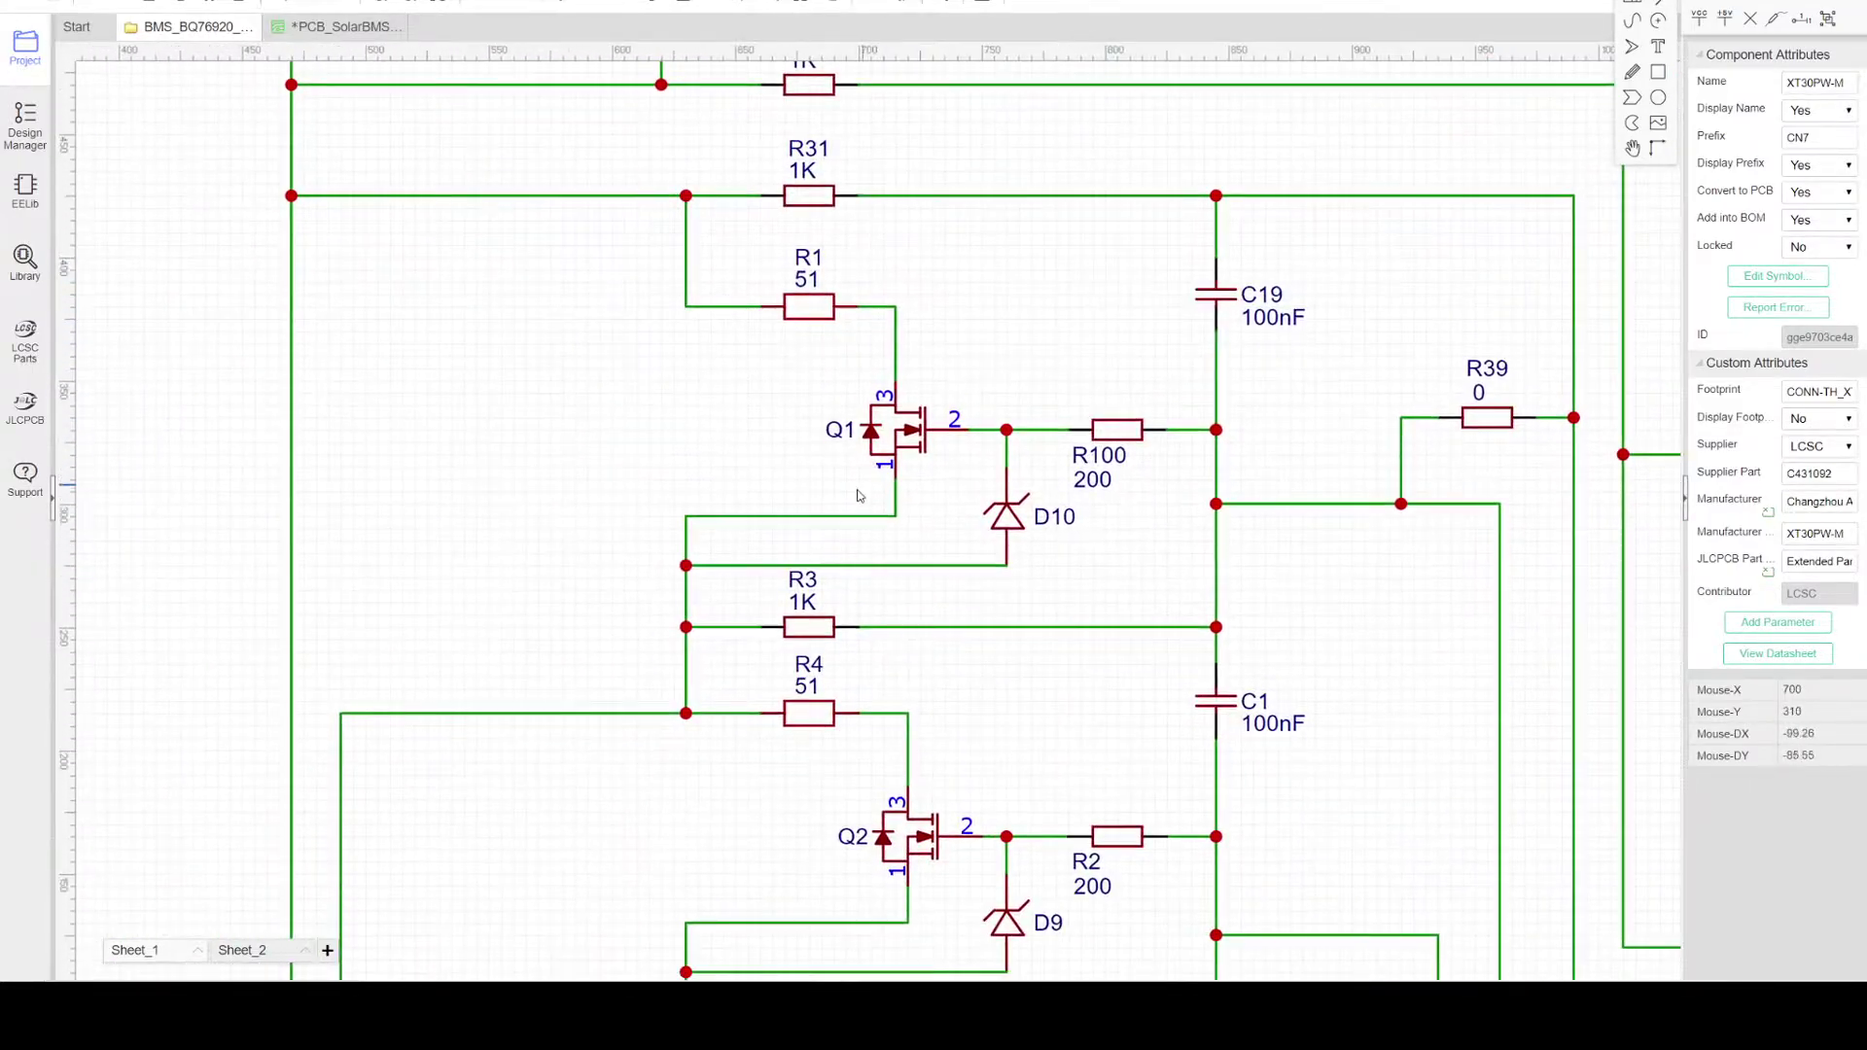
scroll(640, 316, "up", 2)
right_click_drag(640, 316, 589, 284)
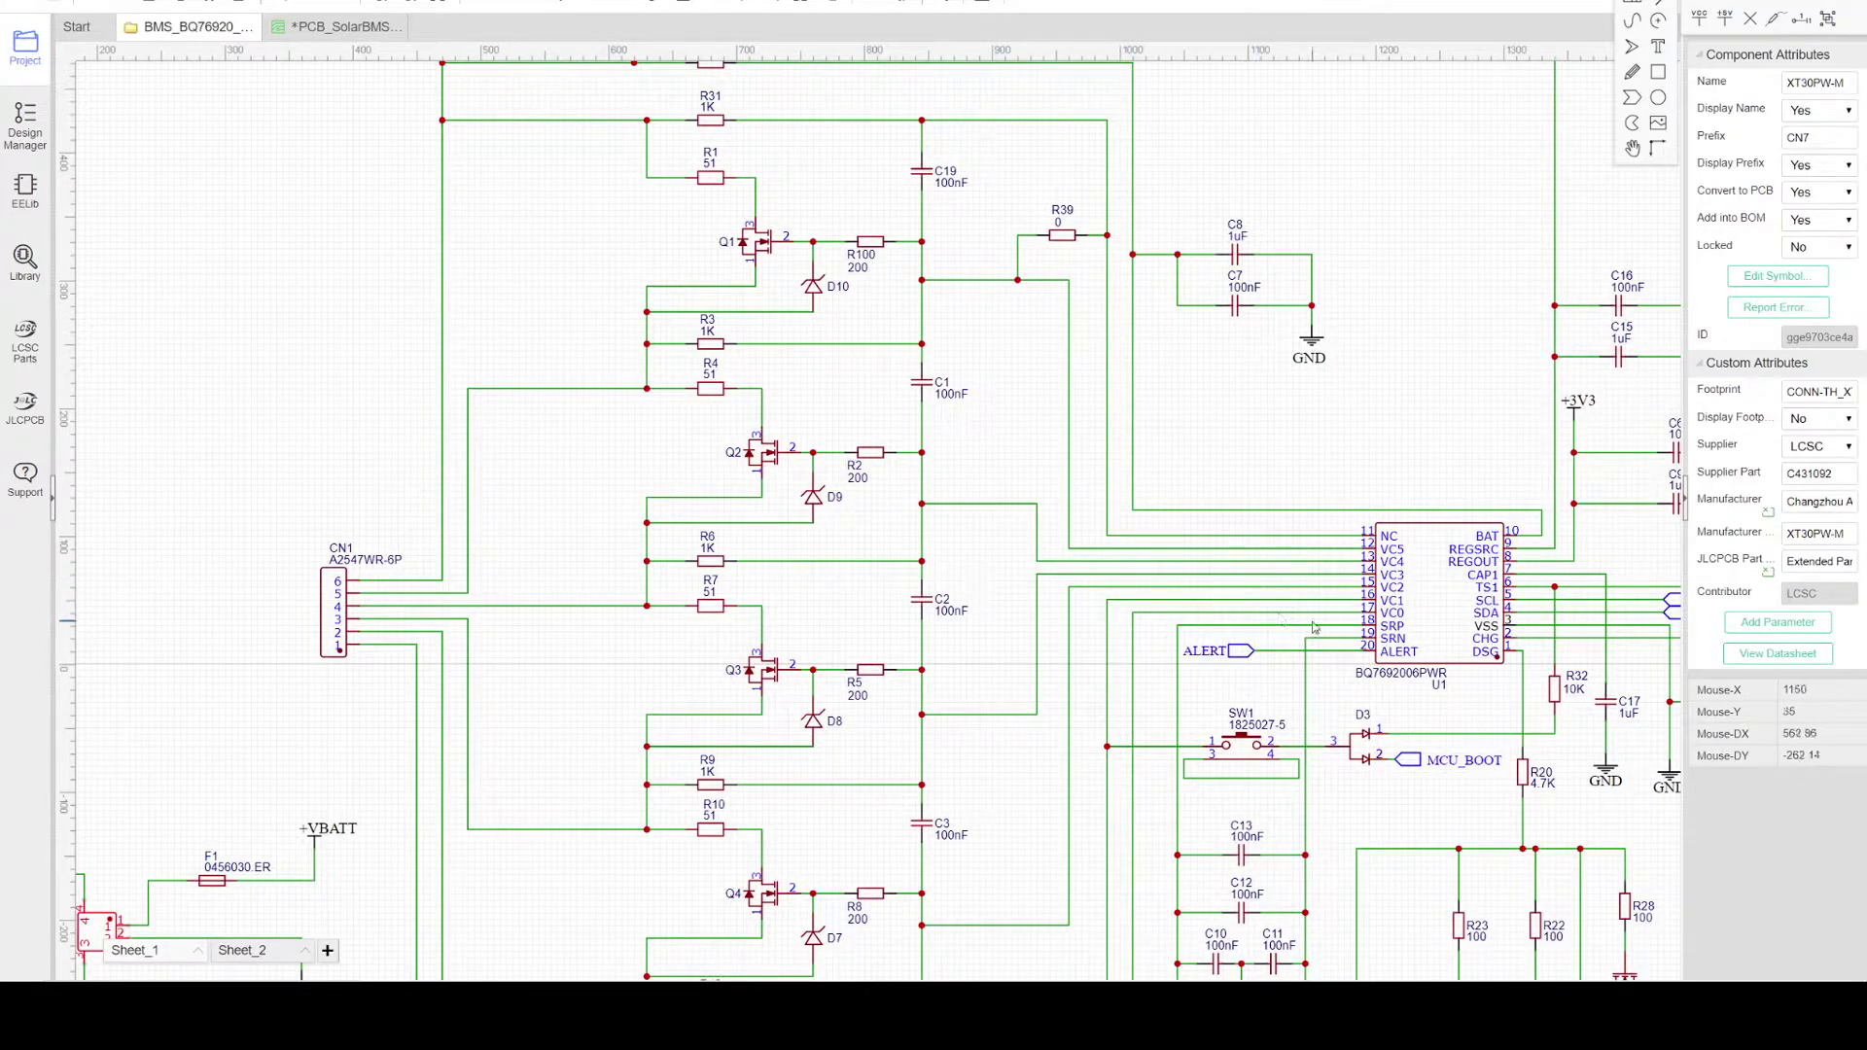
Step: Inspect the uppermost cell's filter and balancing circuit around Q1, selecting resistor R31 and capacitor C19 in turn
right_click_drag(669, 241, 656, 612)
scroll(792, 484, "up", 3)
right_click_drag(747, 461, 584, 423)
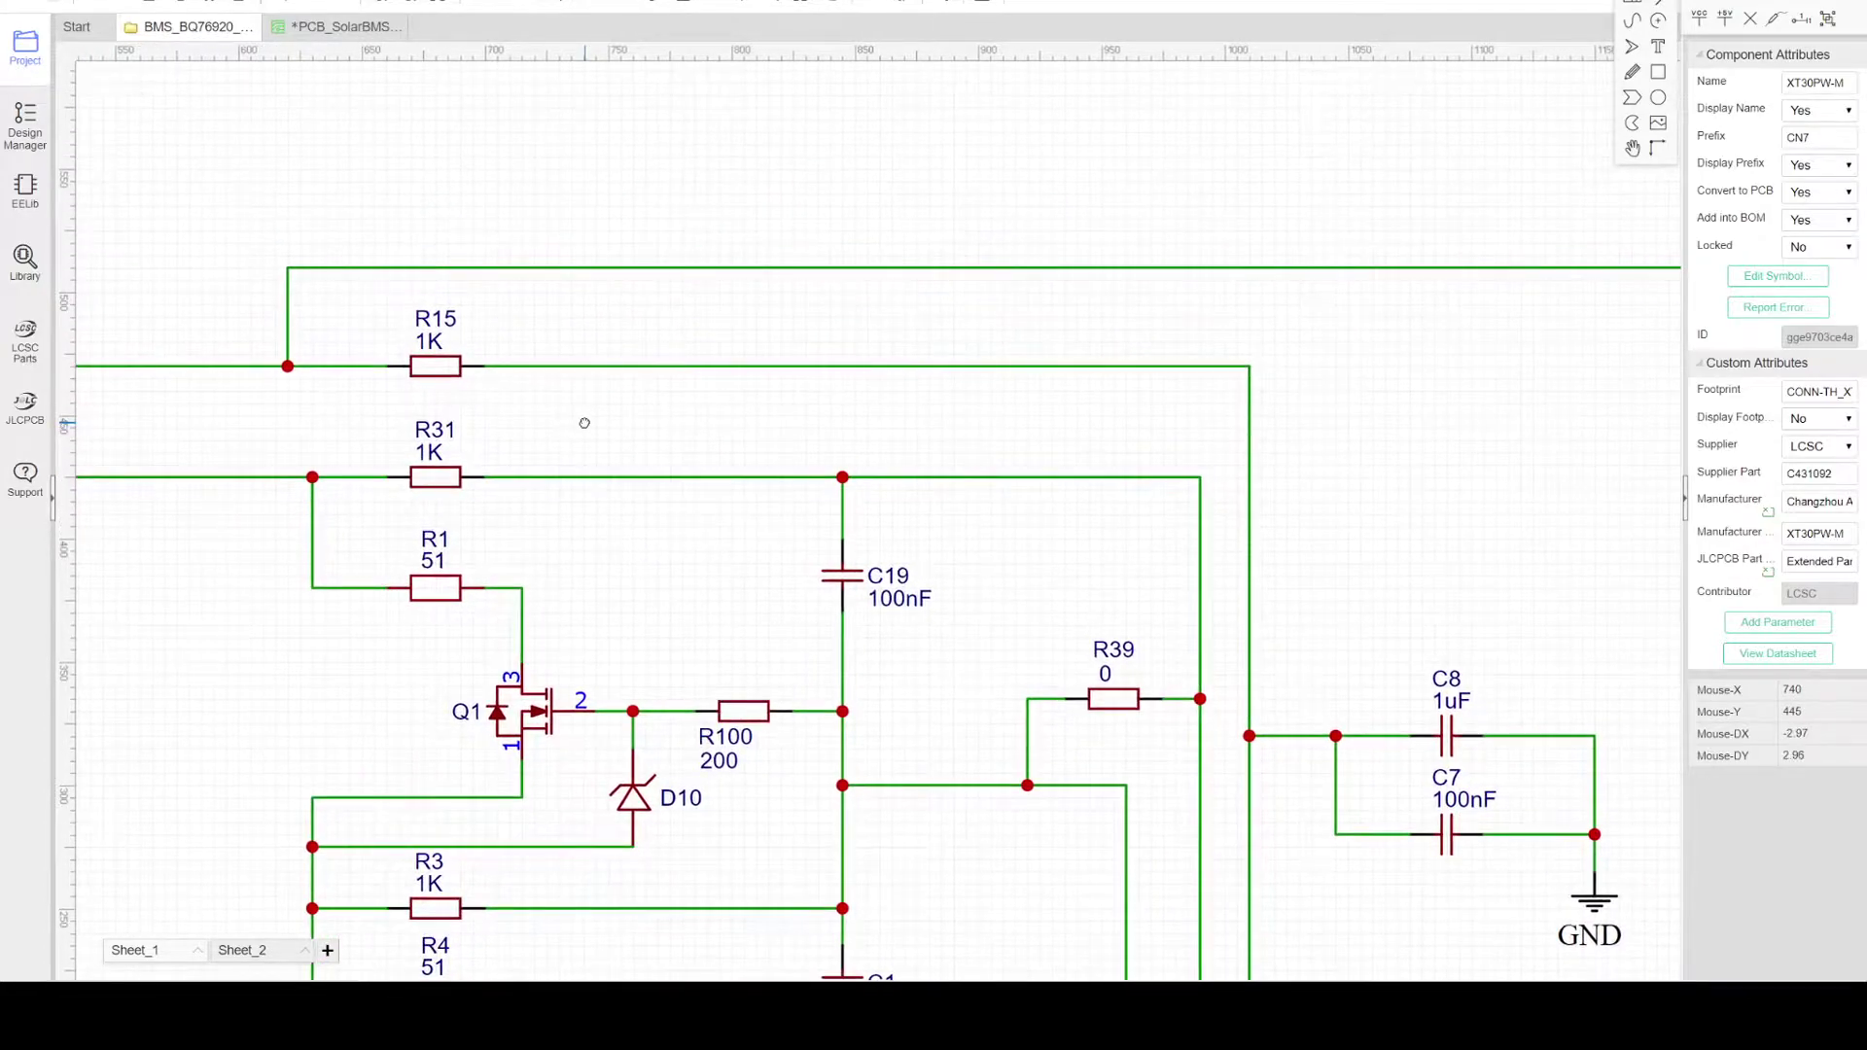
right_click_drag(687, 467, 742, 375)
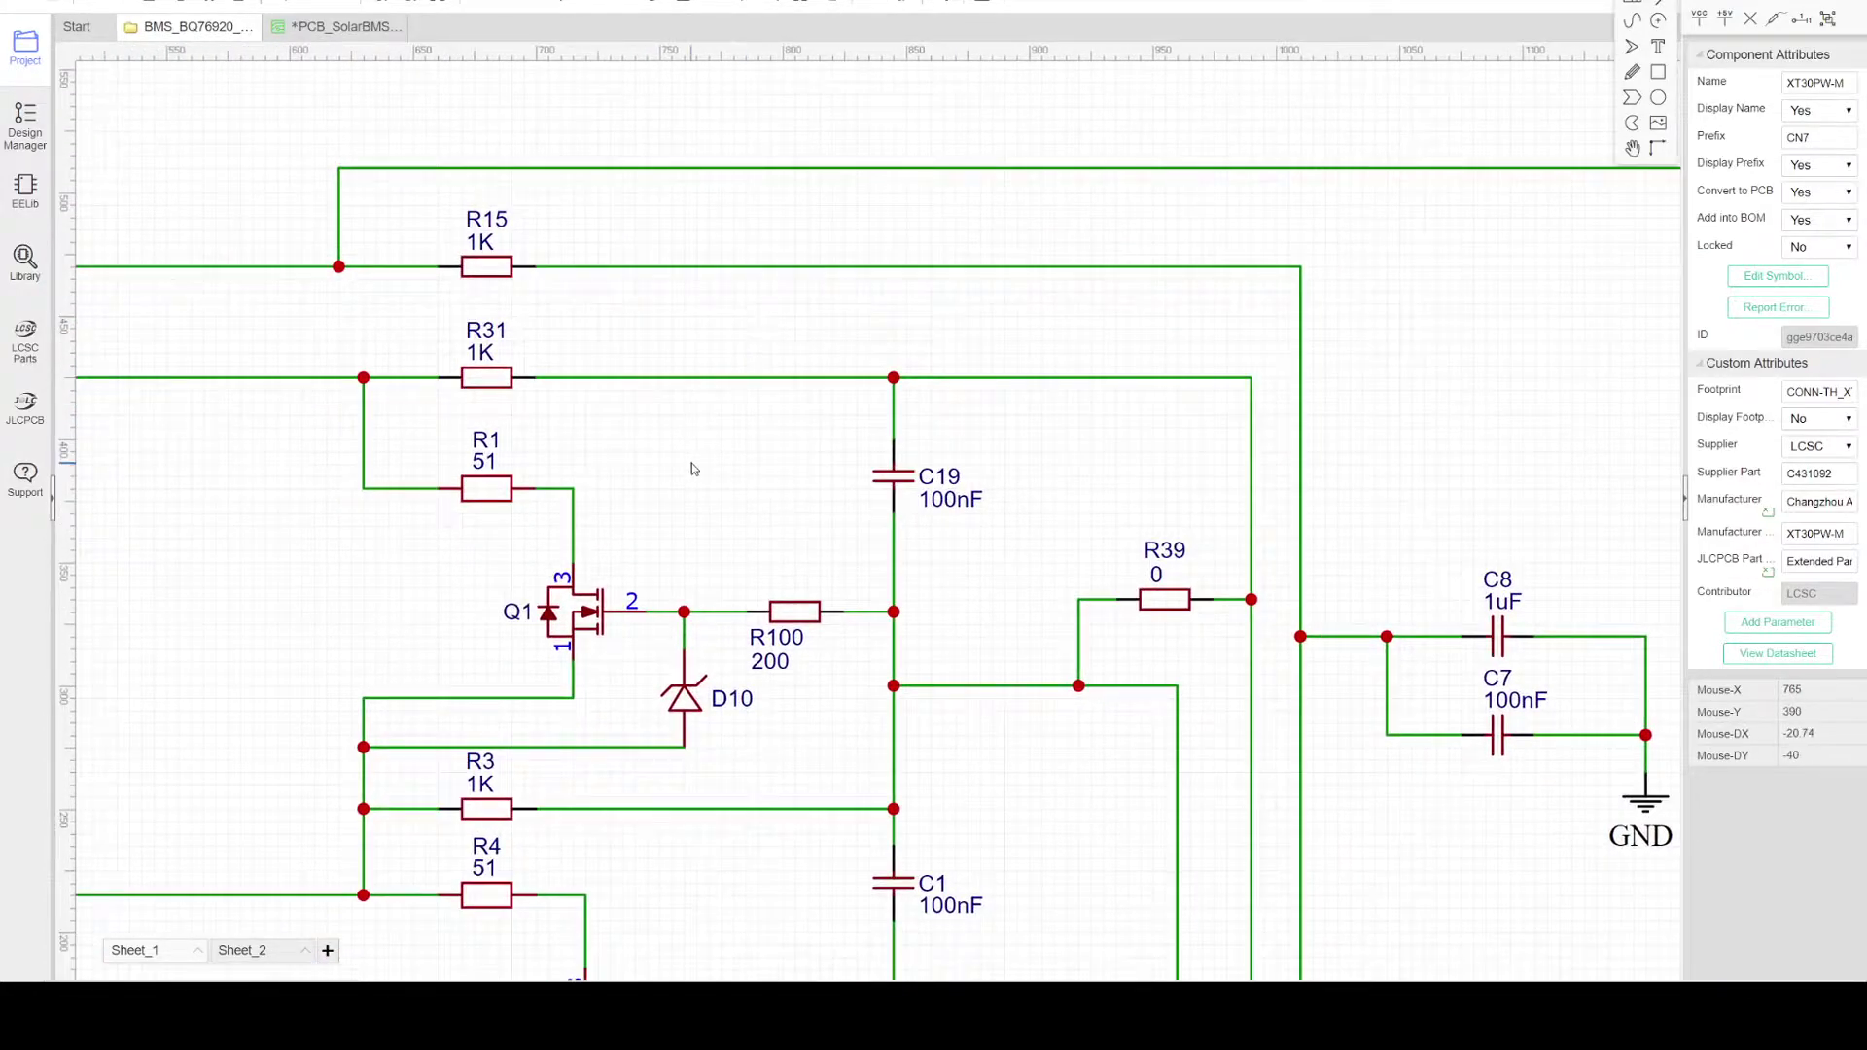
scroll(691, 463, "up", 3)
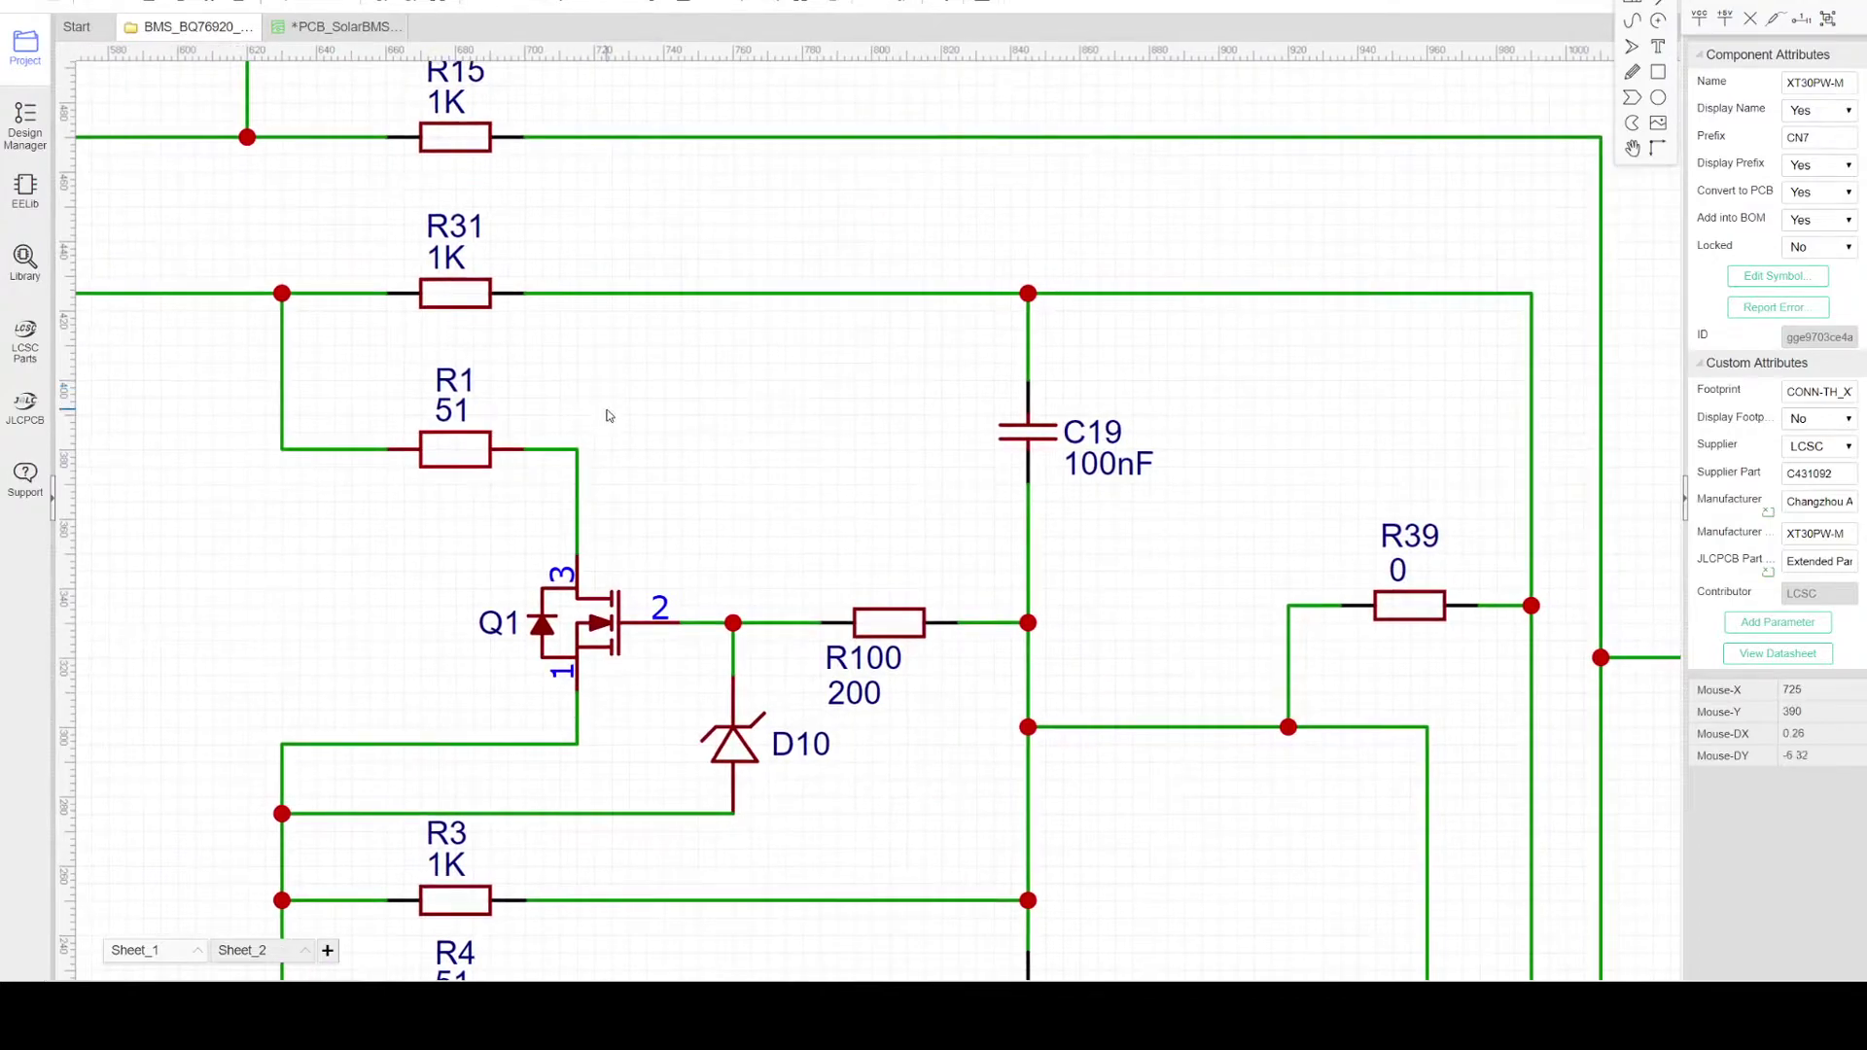
scroll(542, 359, "up", 2)
left_click(387, 281)
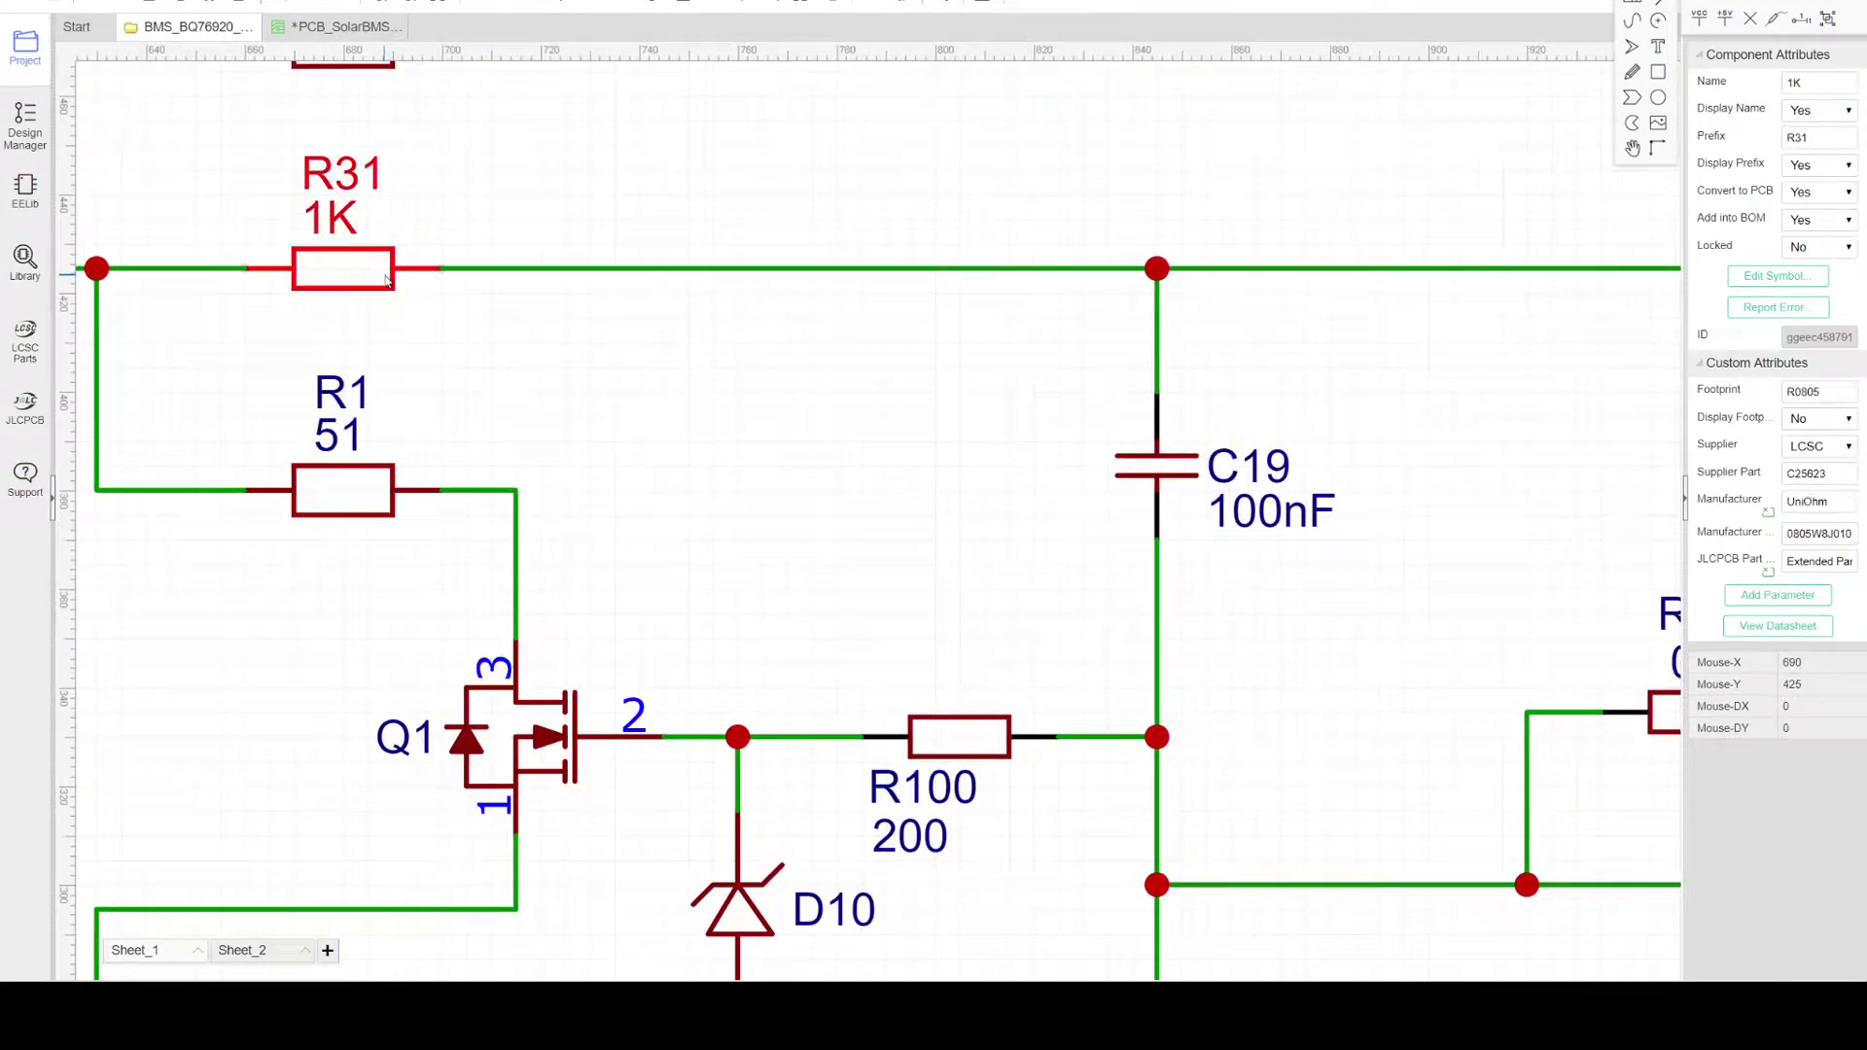
left_click(1189, 481)
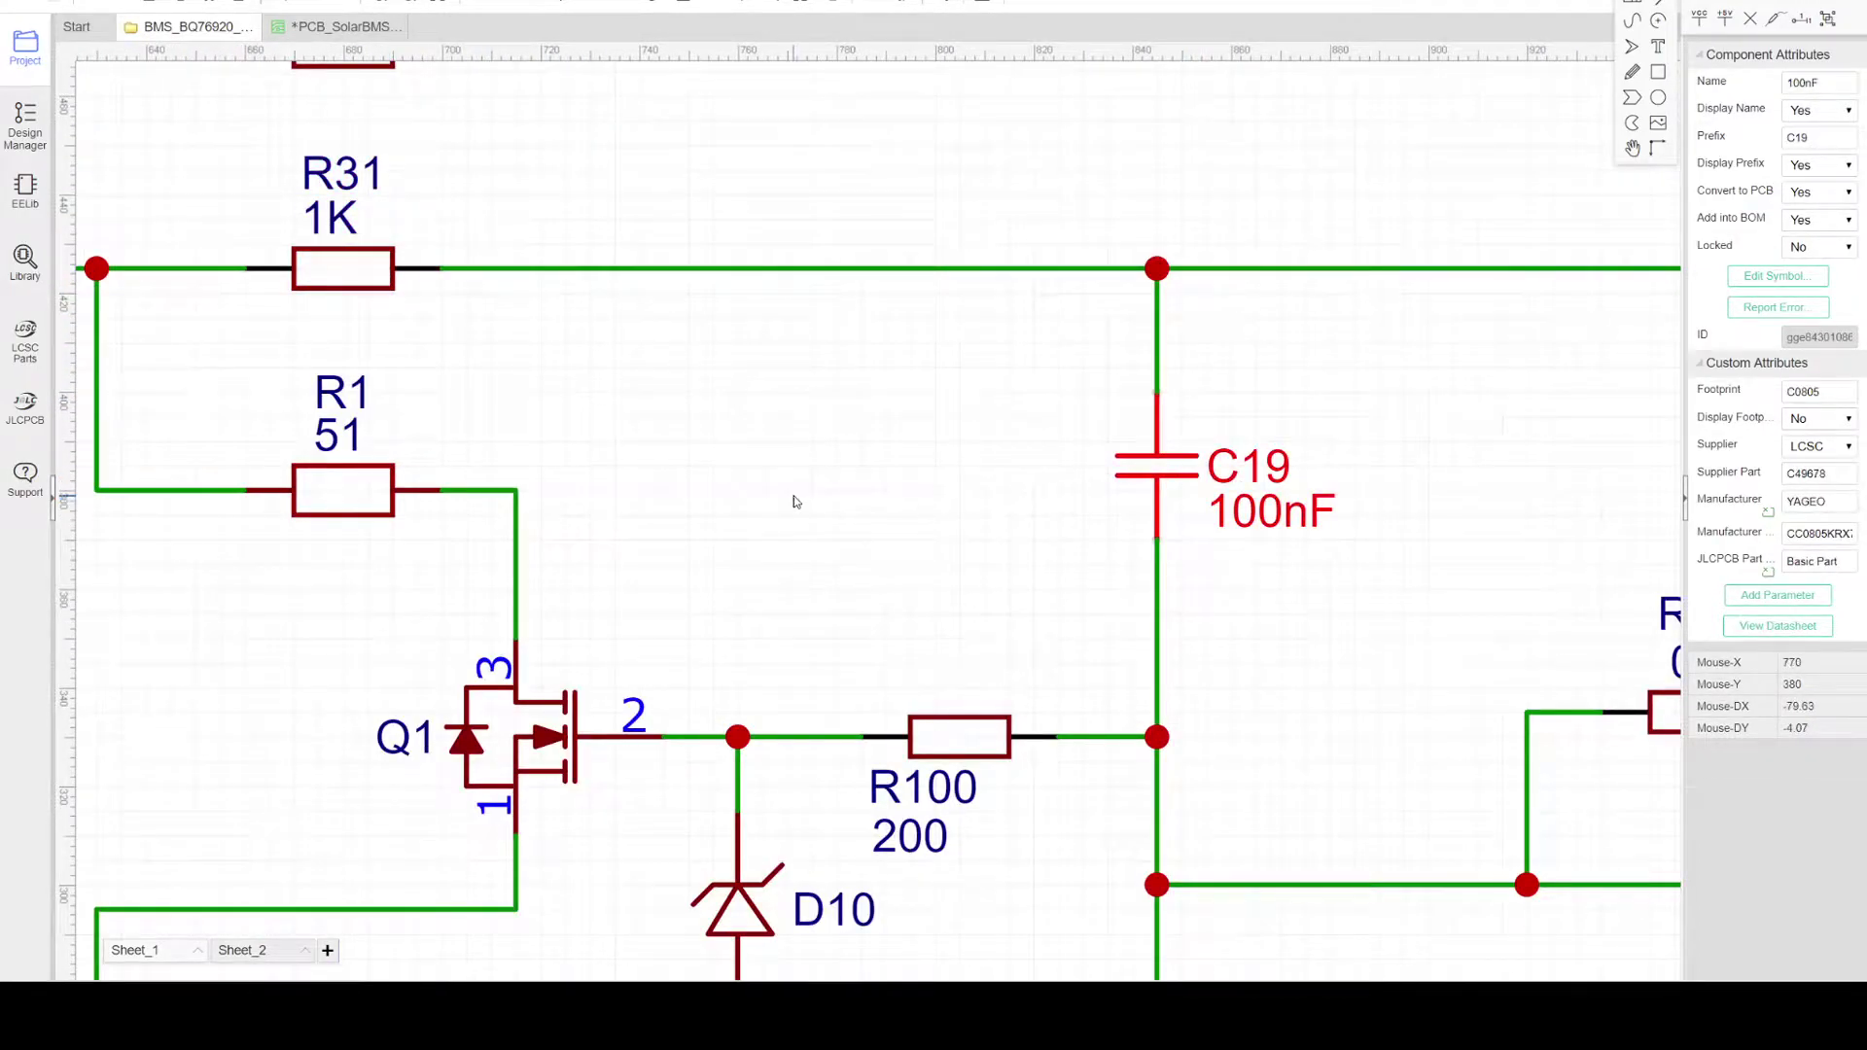
Step: Examine the +VBATT lines through R15 and R31, including capacitors C19, C7 and C8 and the first two cell stages
scroll(796, 501, "down", 2)
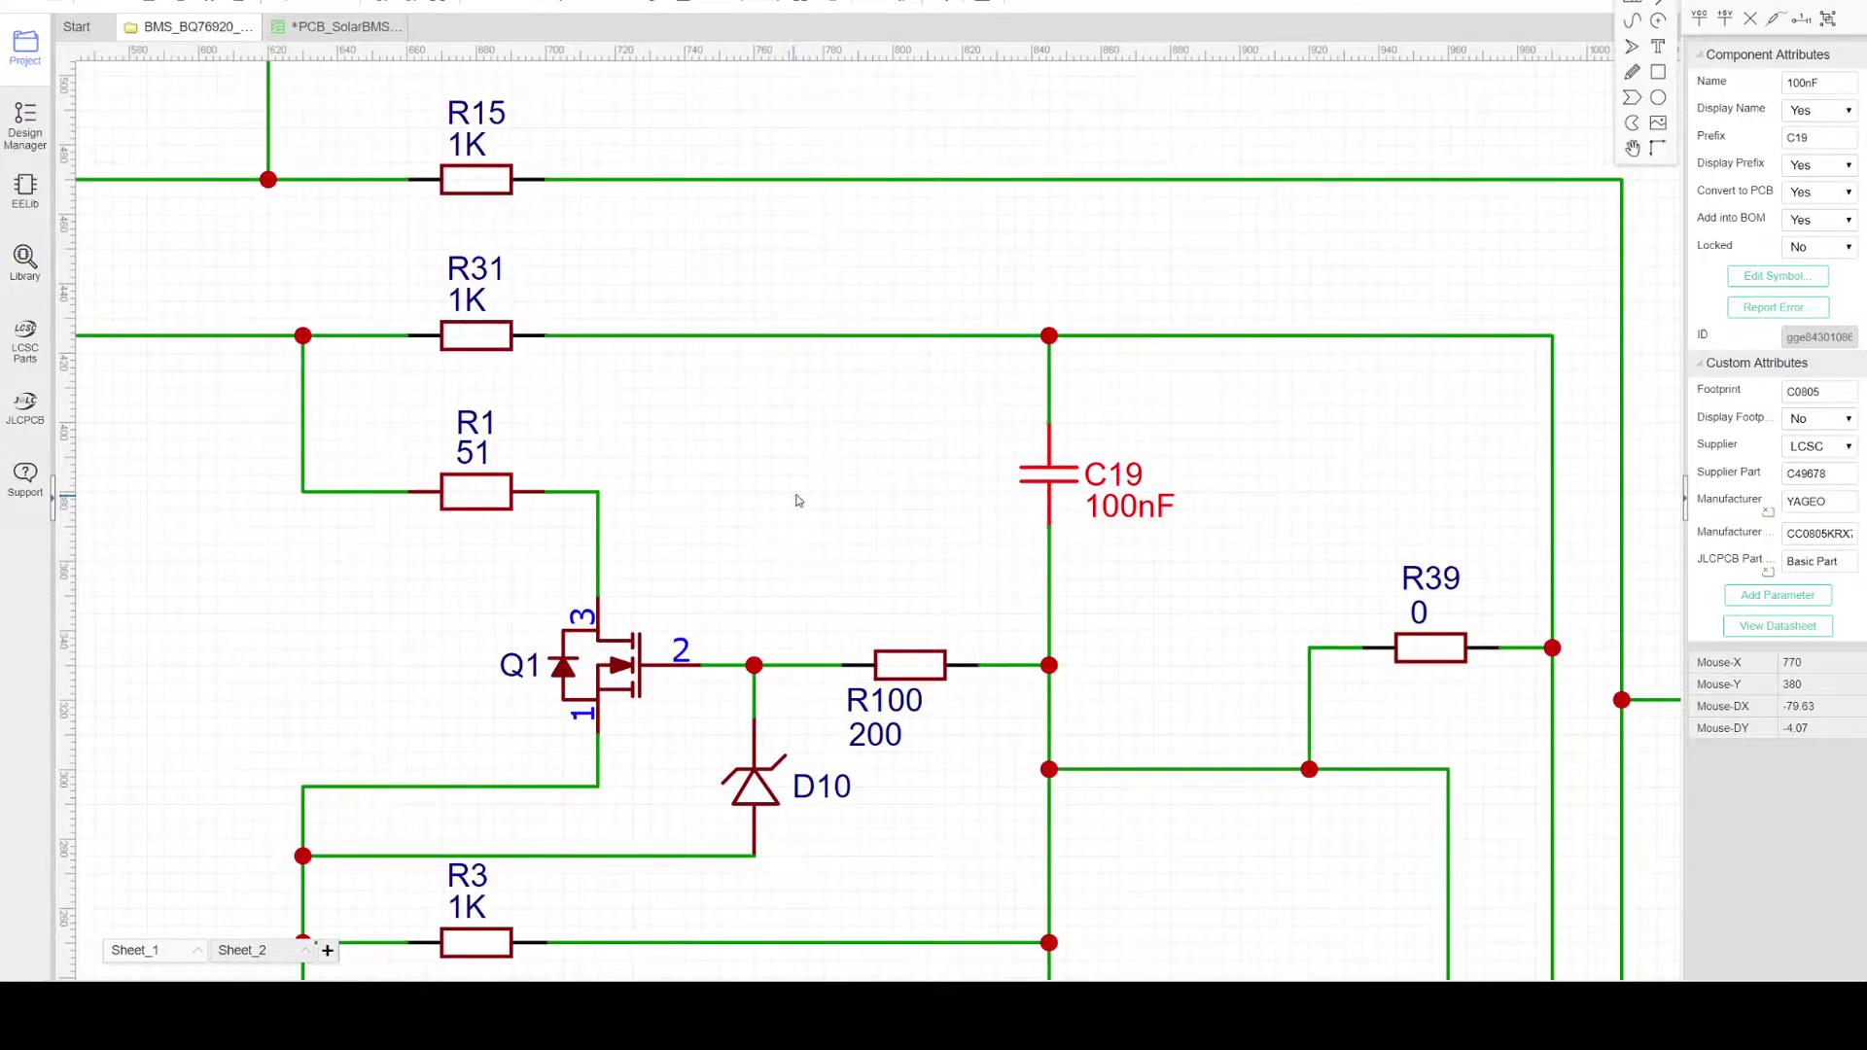
right_click_drag(771, 412, 708, 474)
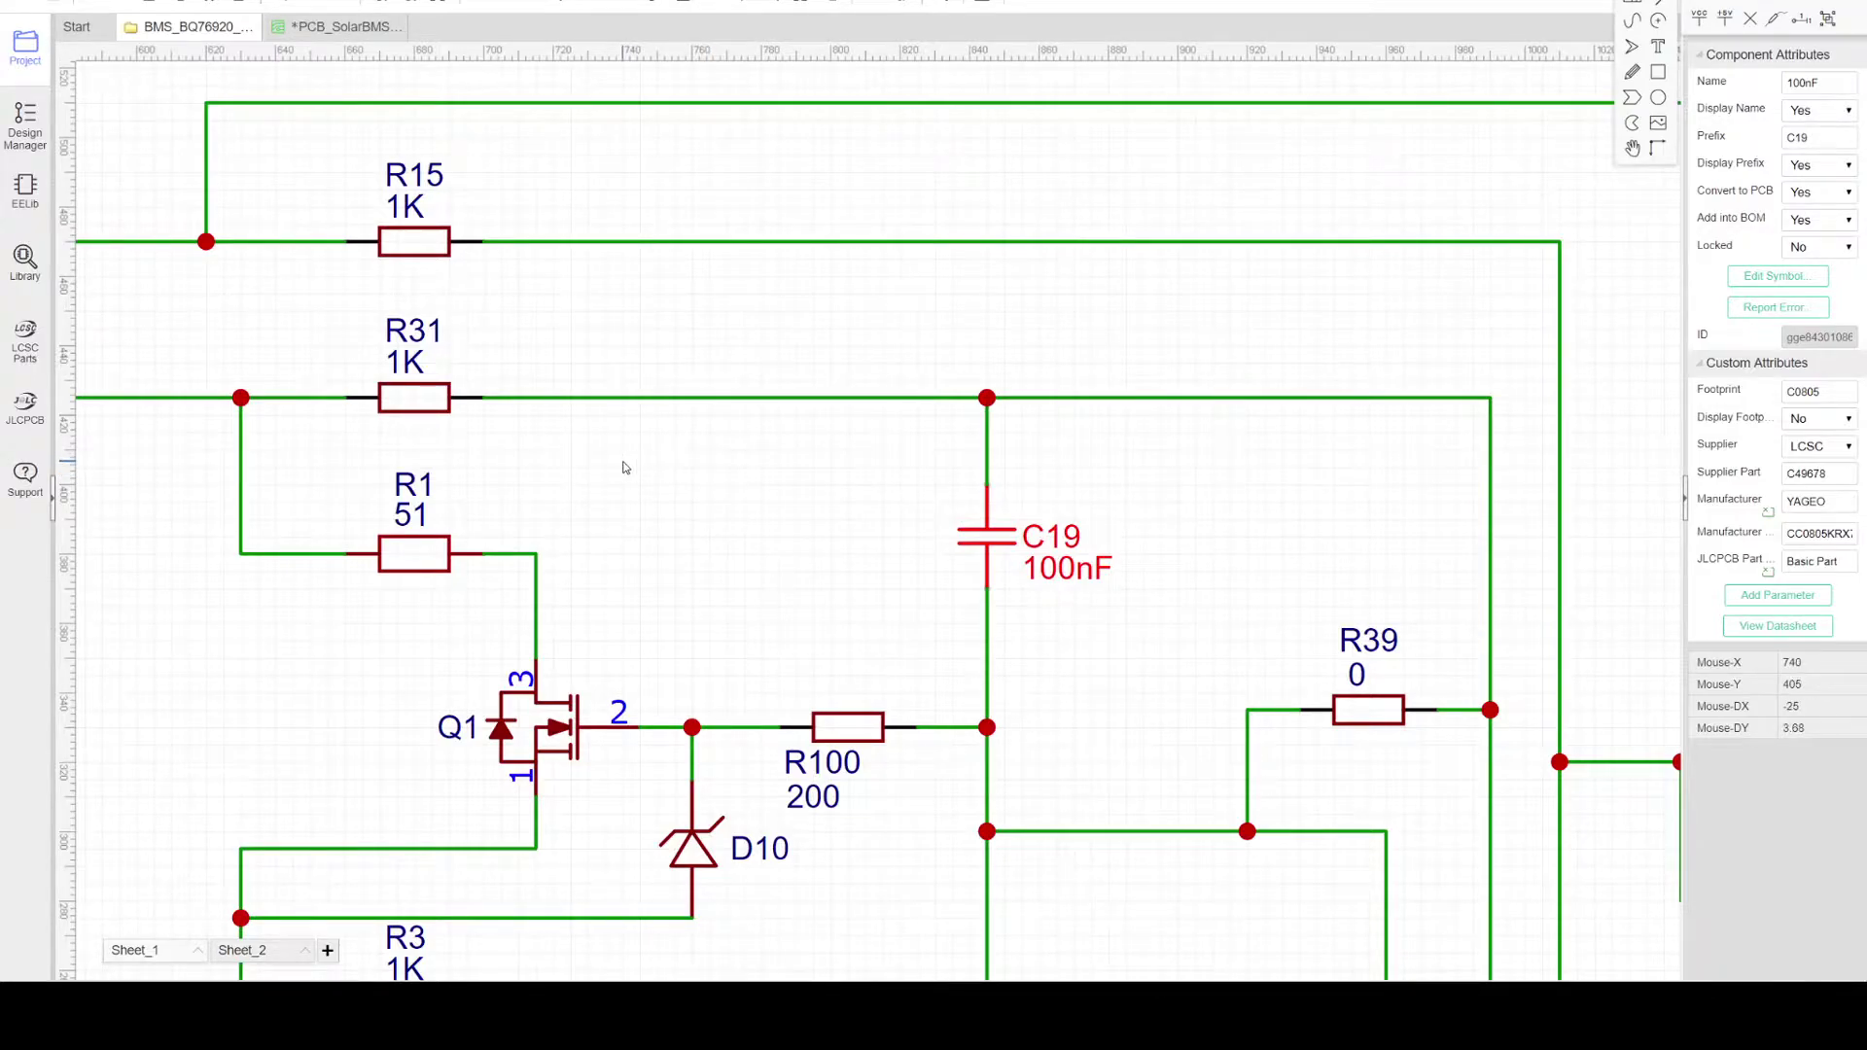
right_click_drag(626, 467, 855, 447)
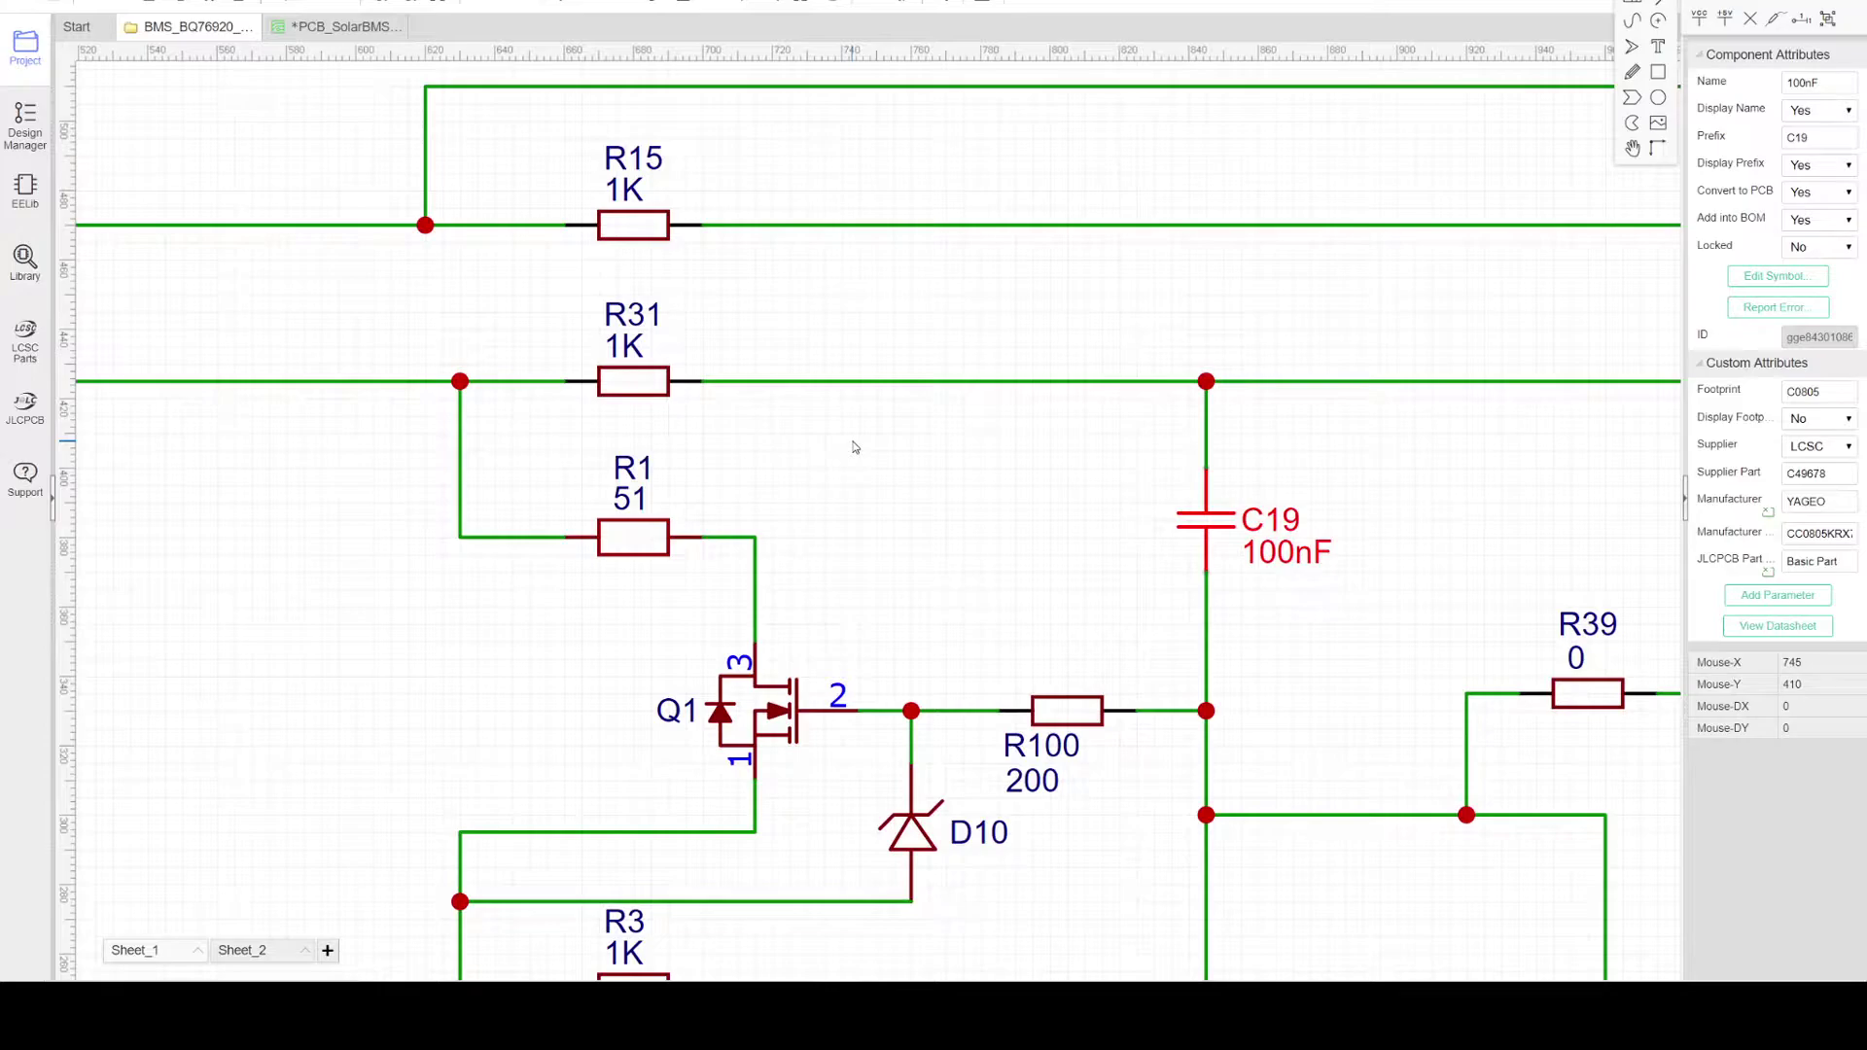
scroll(855, 448, "down", 2)
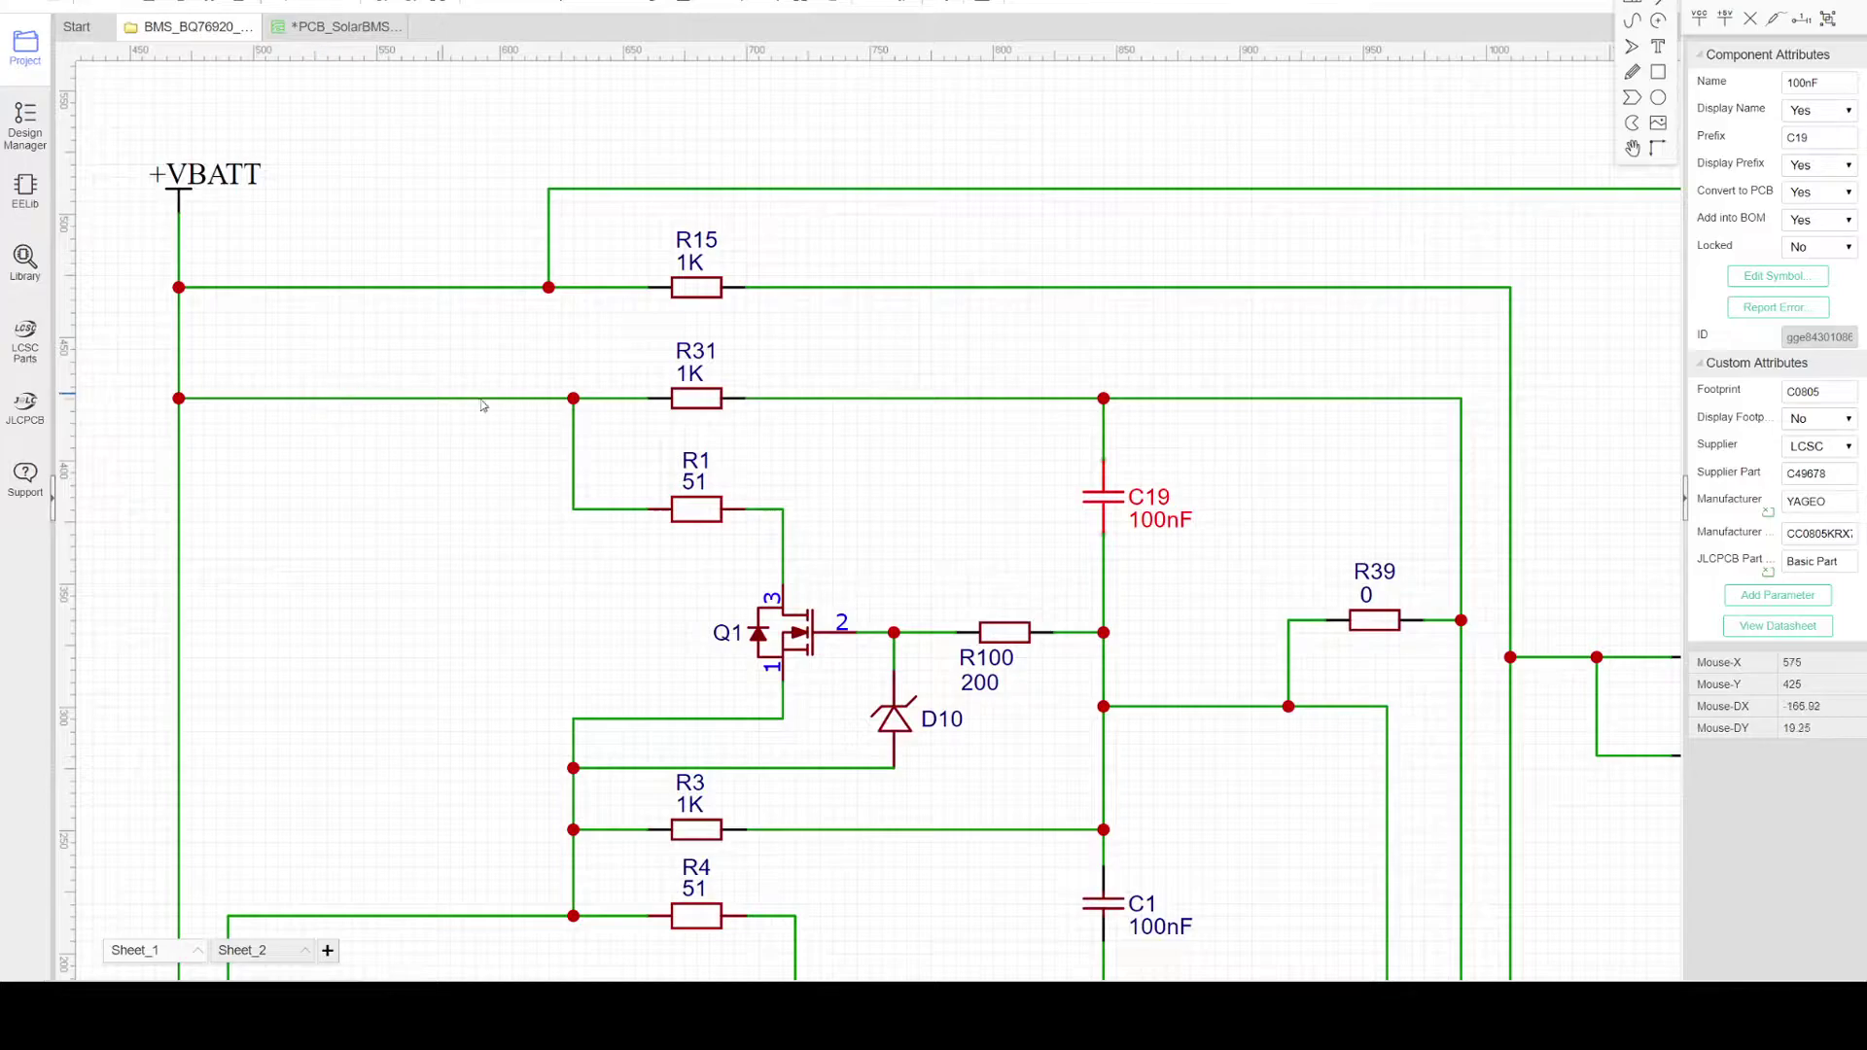
right_click_drag(850, 439, 526, 435)
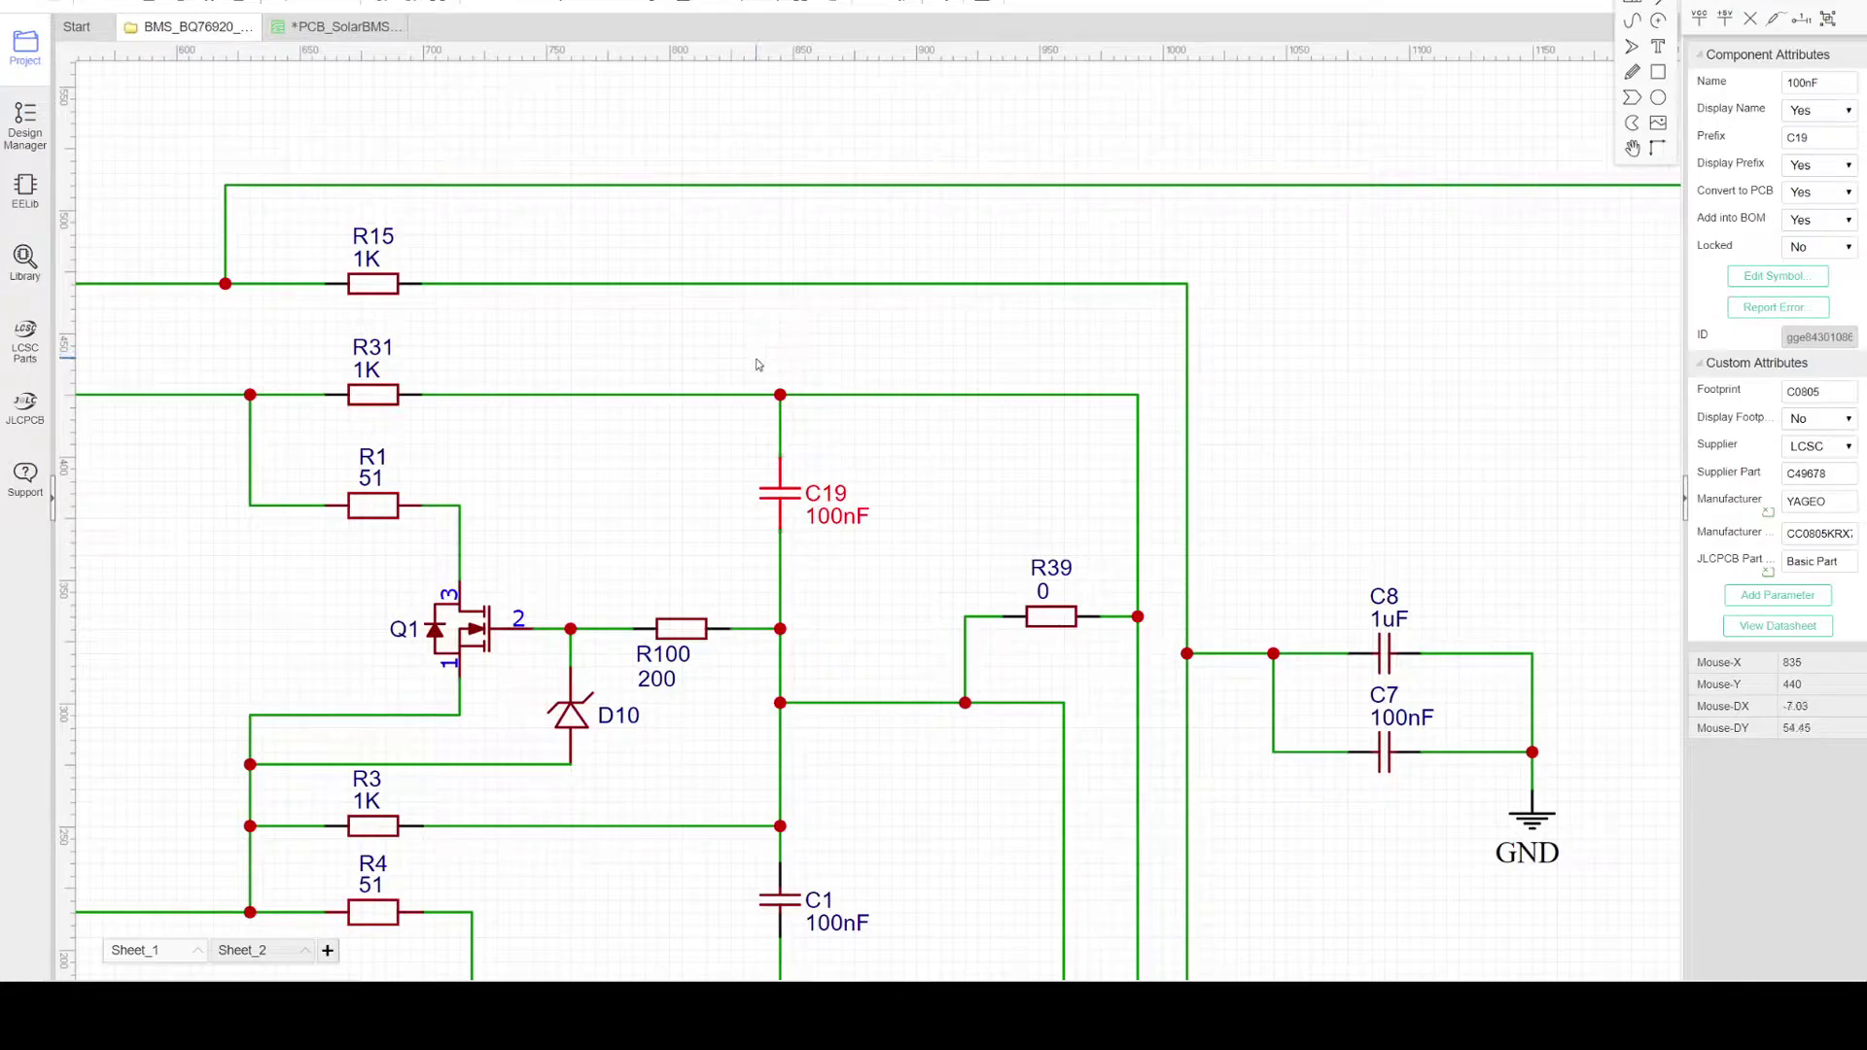
right_click_drag(654, 463, 769, 296)
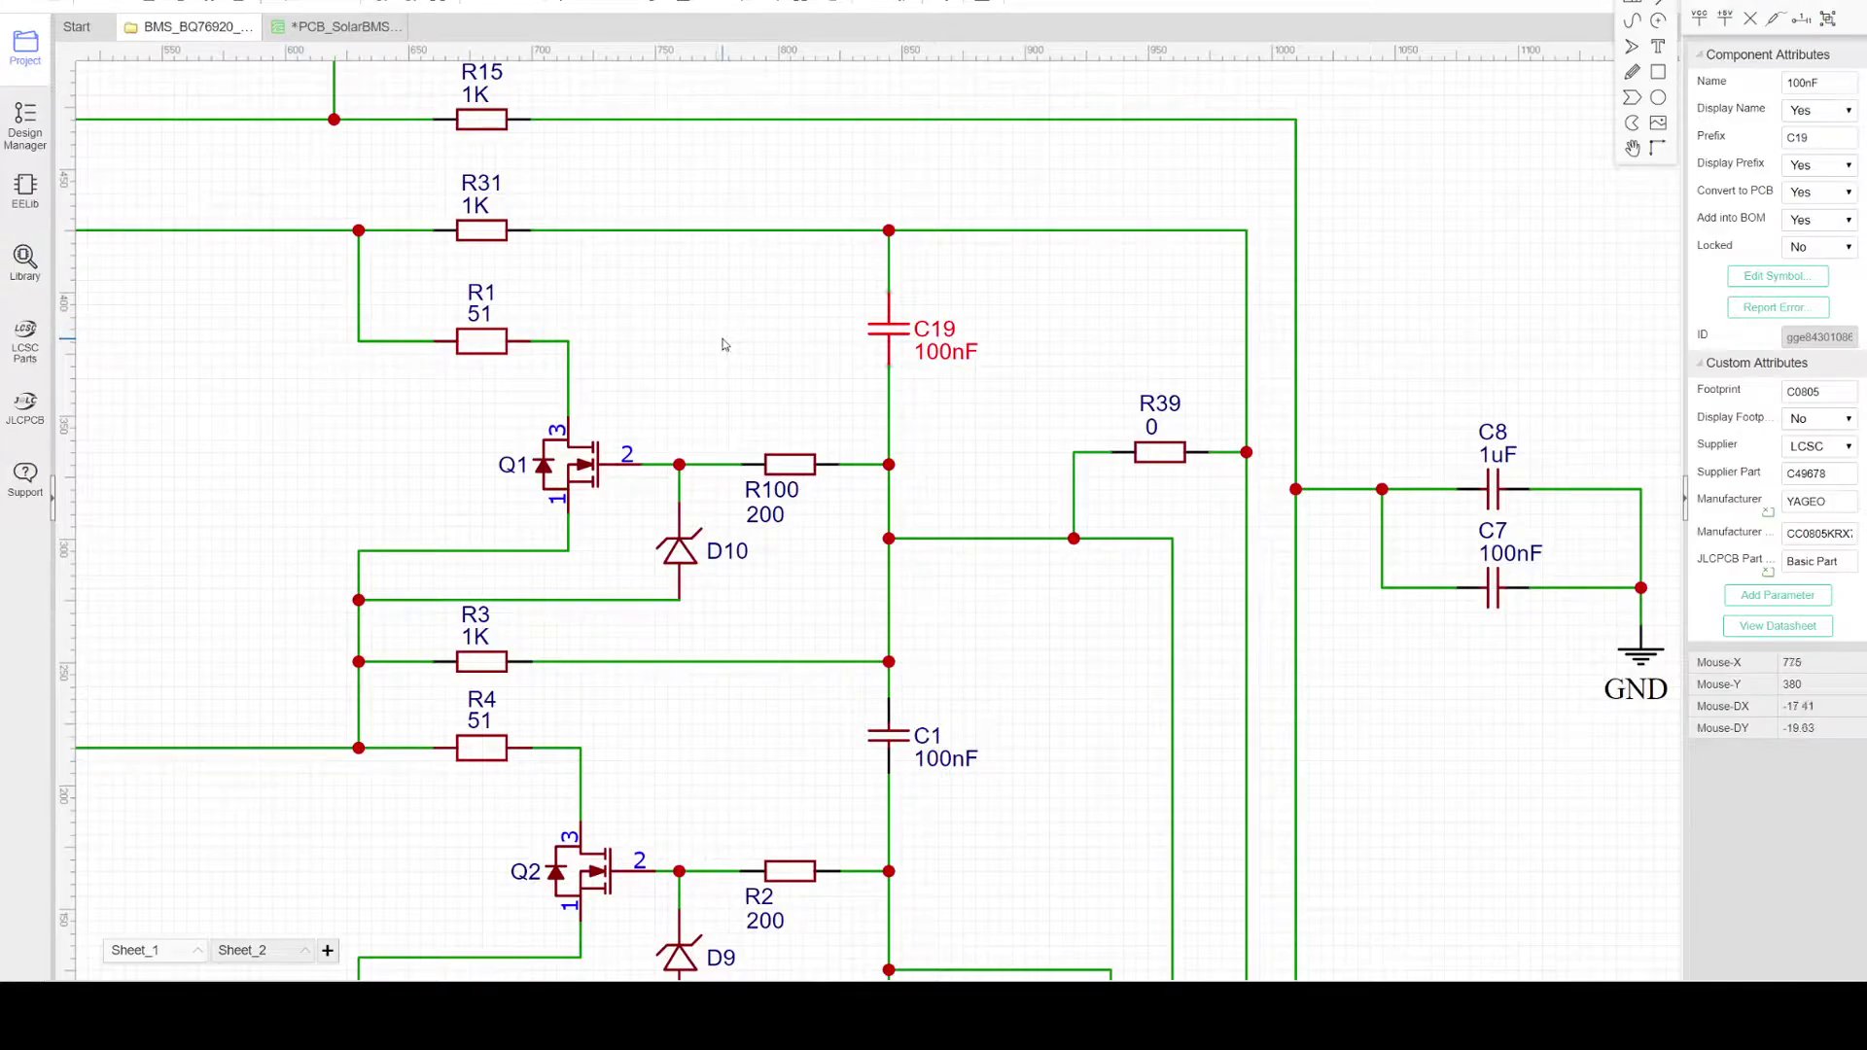
right_click_drag(723, 344, 752, 420)
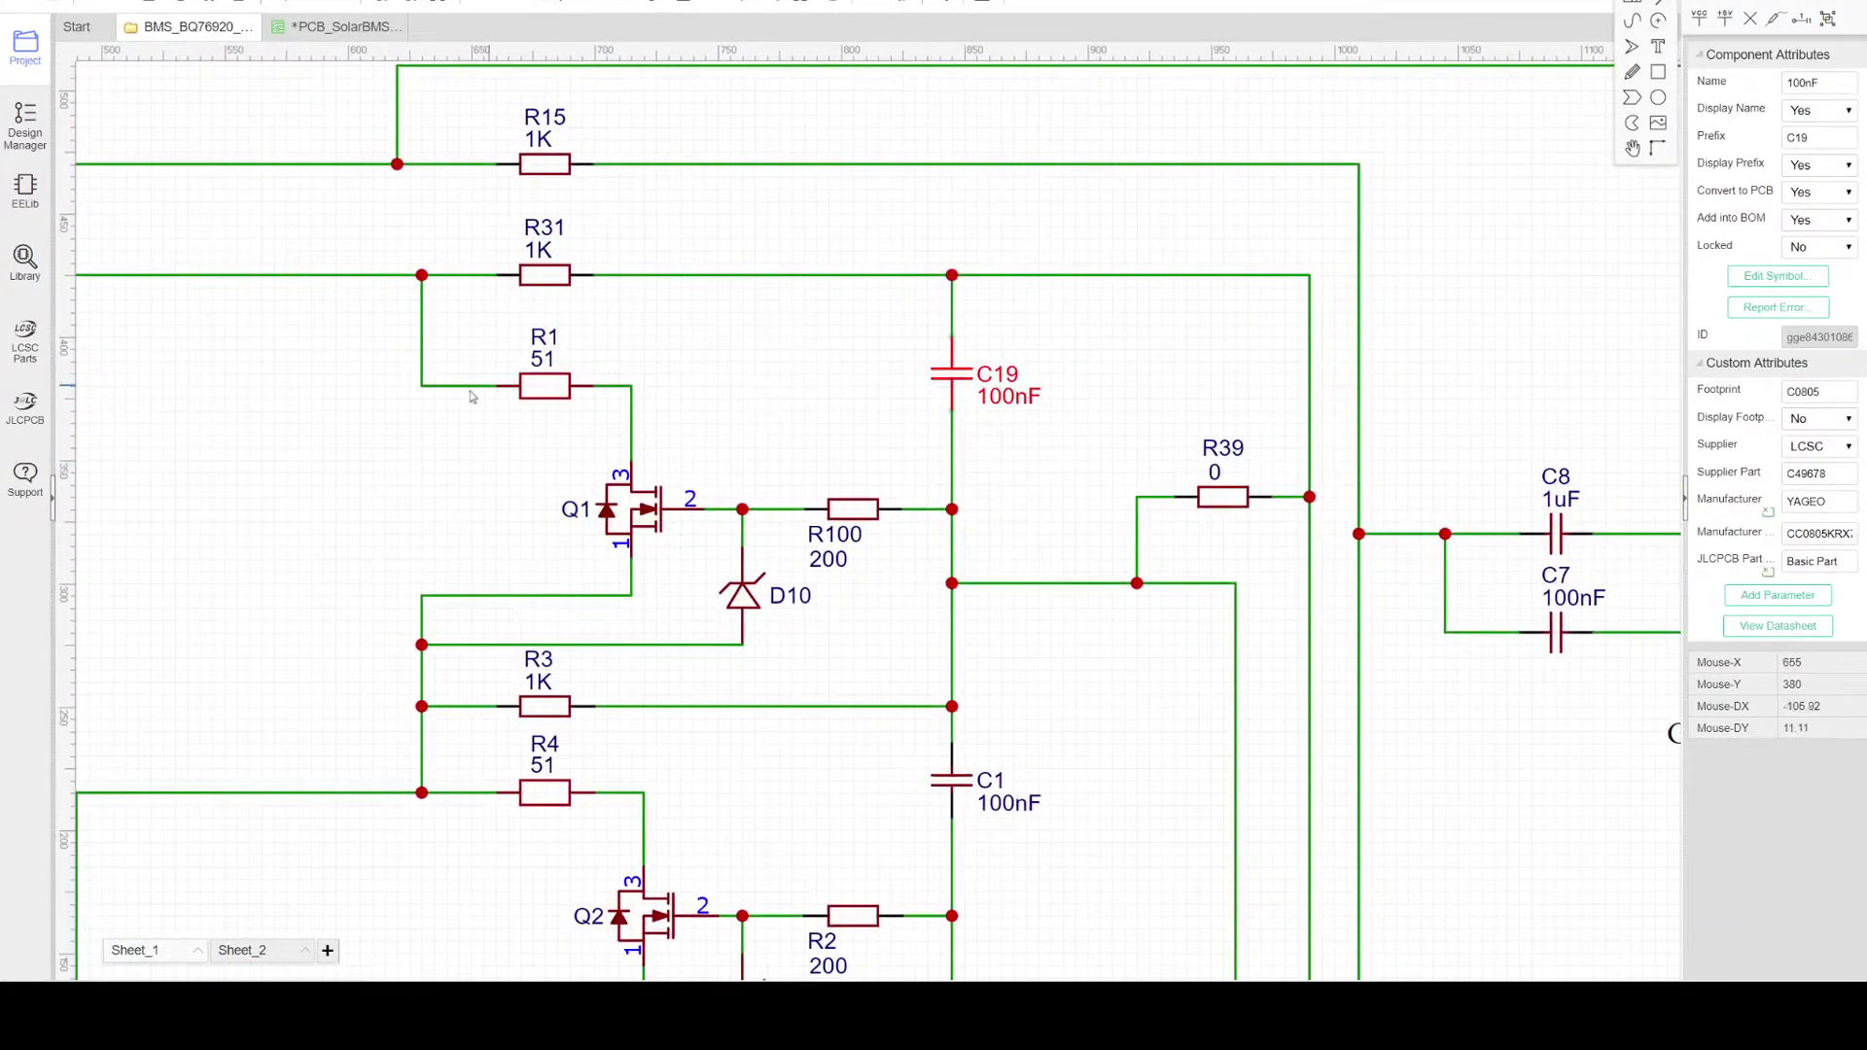
right_click_drag(471, 524, 617, 408)
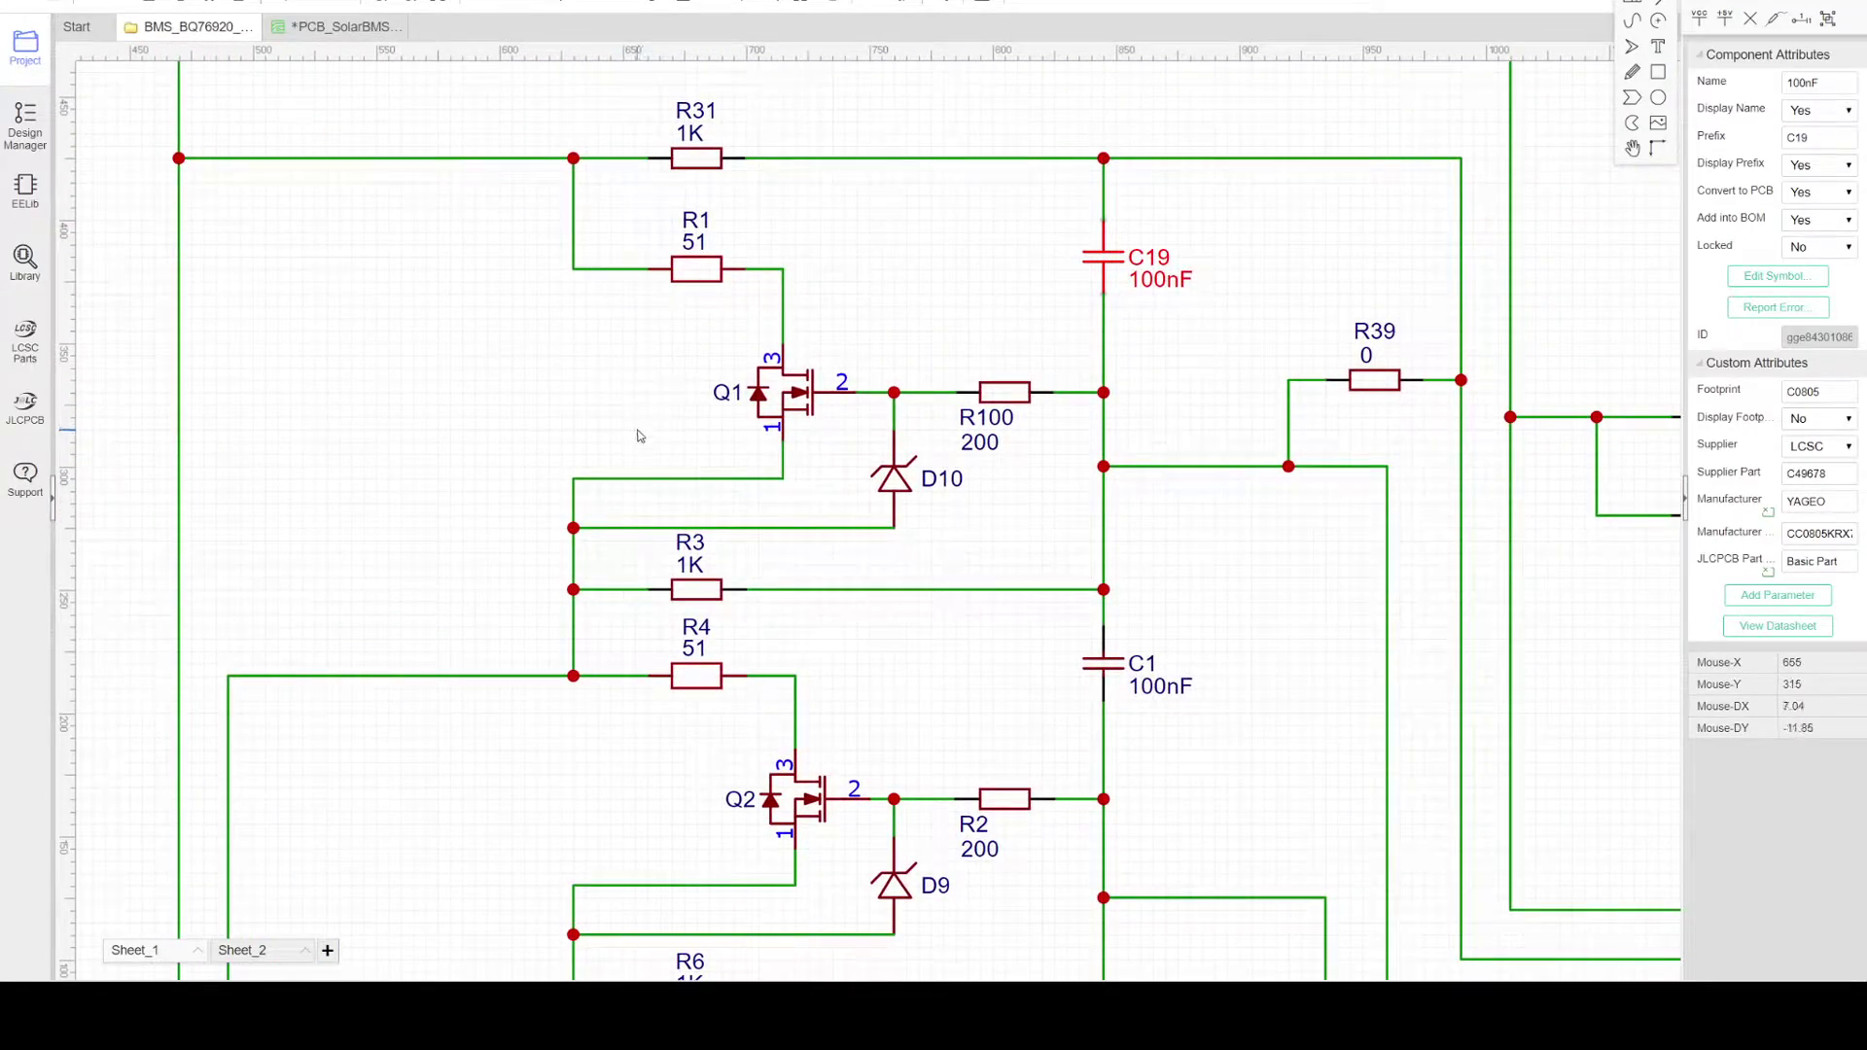
scroll(643, 428, "down", 1)
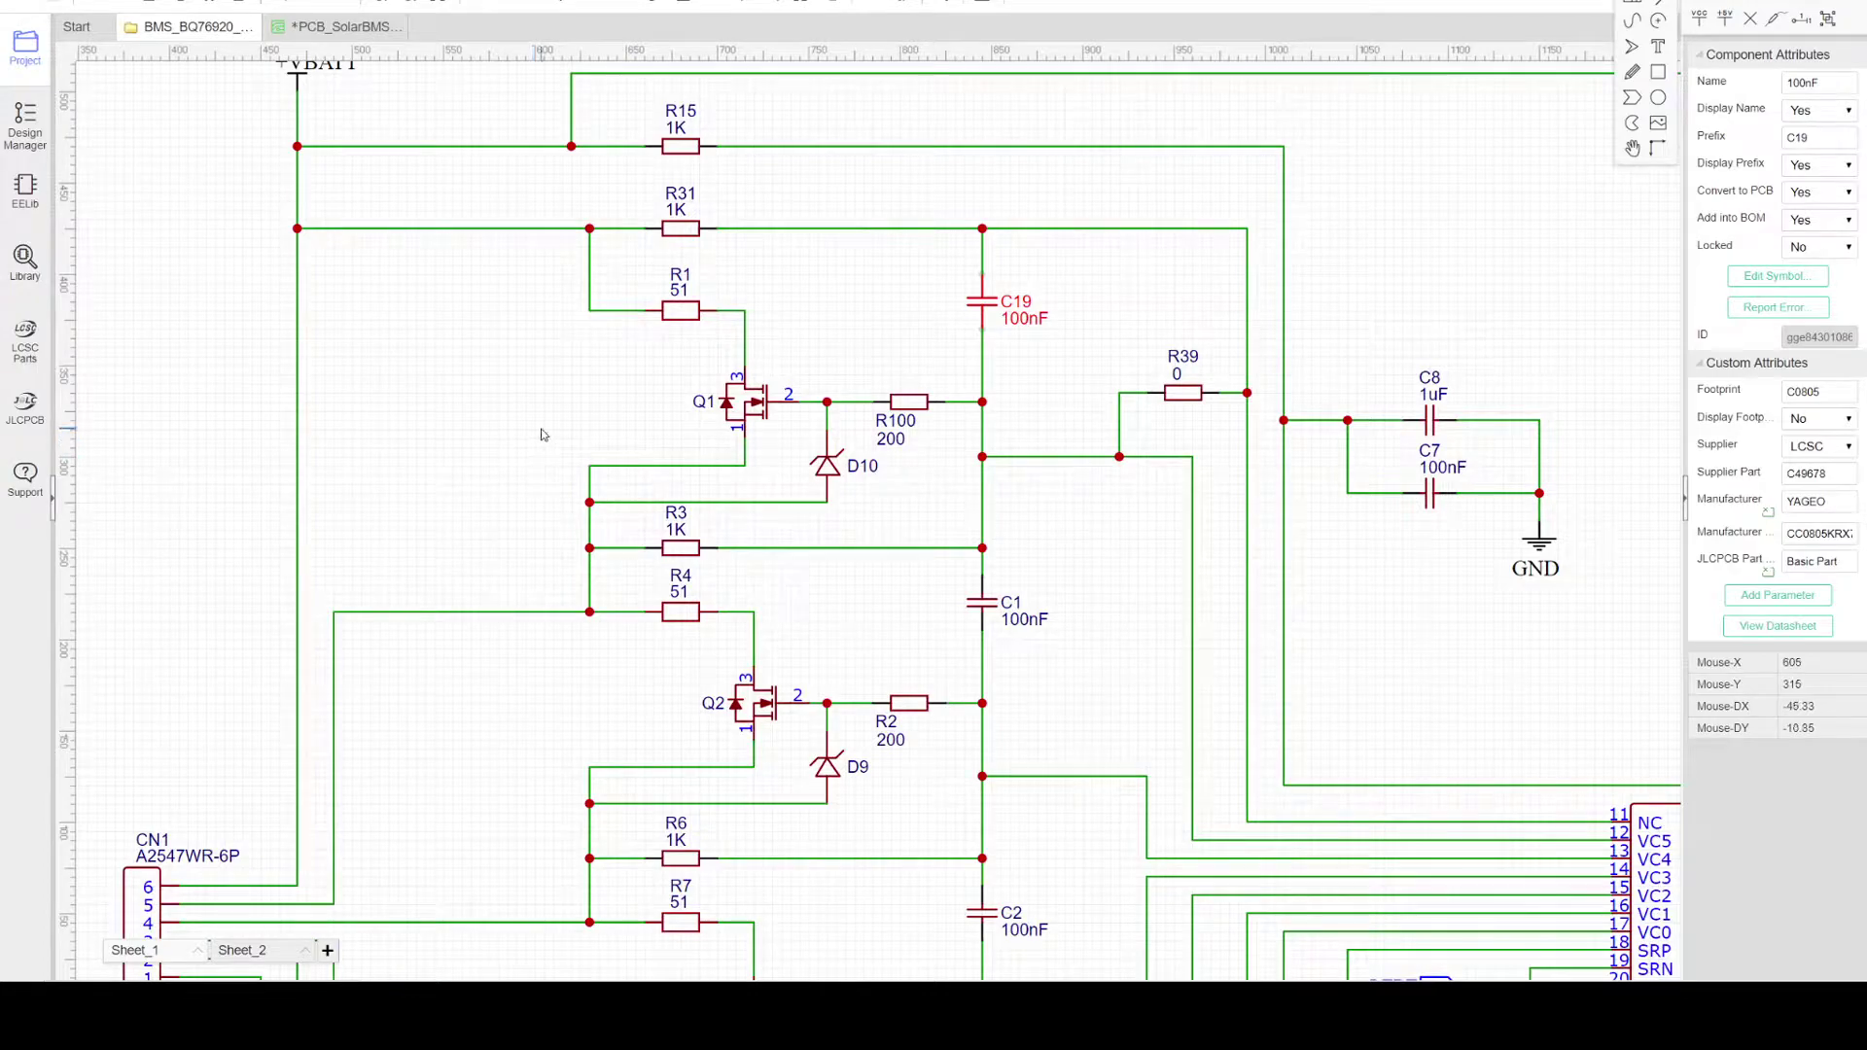
right_click_drag(452, 476, 385, 532)
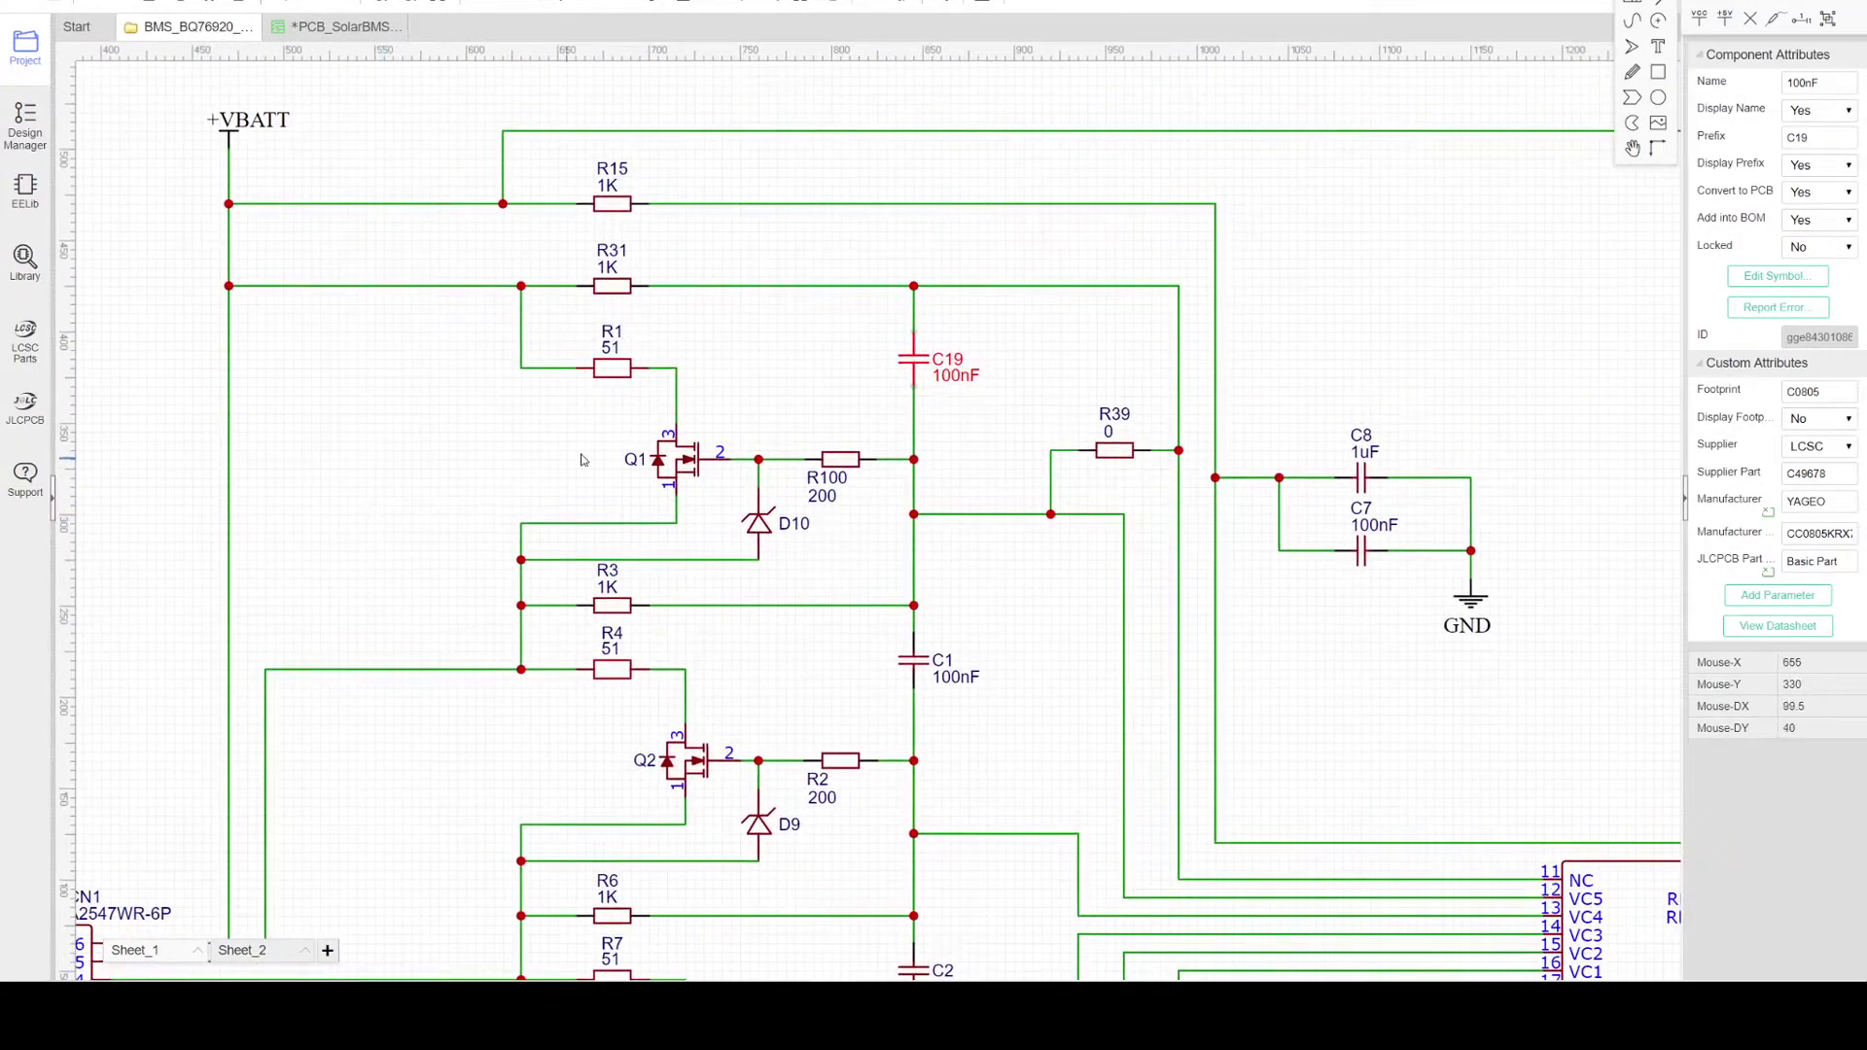
Step: Clear the C19 selection and inspect MOSFET Q1's balancing path through R1 and its gate resistor R100
scroll(569, 464, "up", 3)
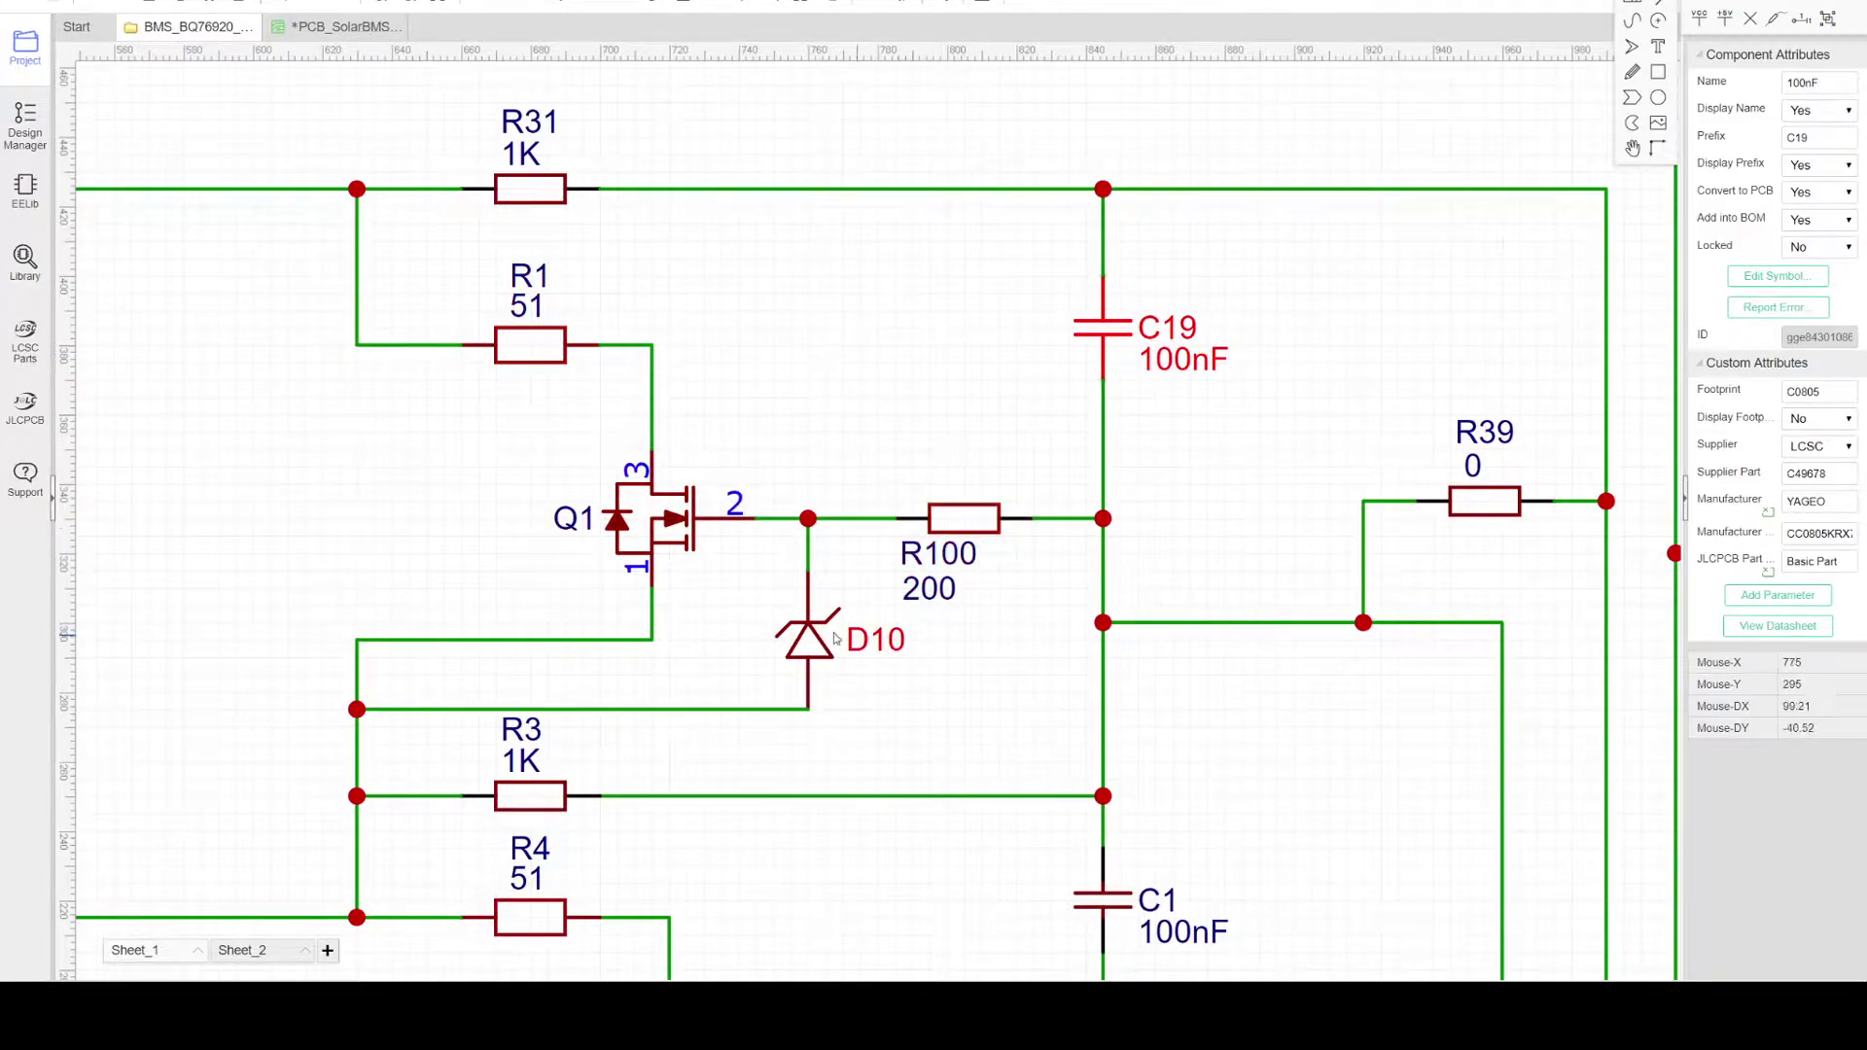
left_click(788, 425)
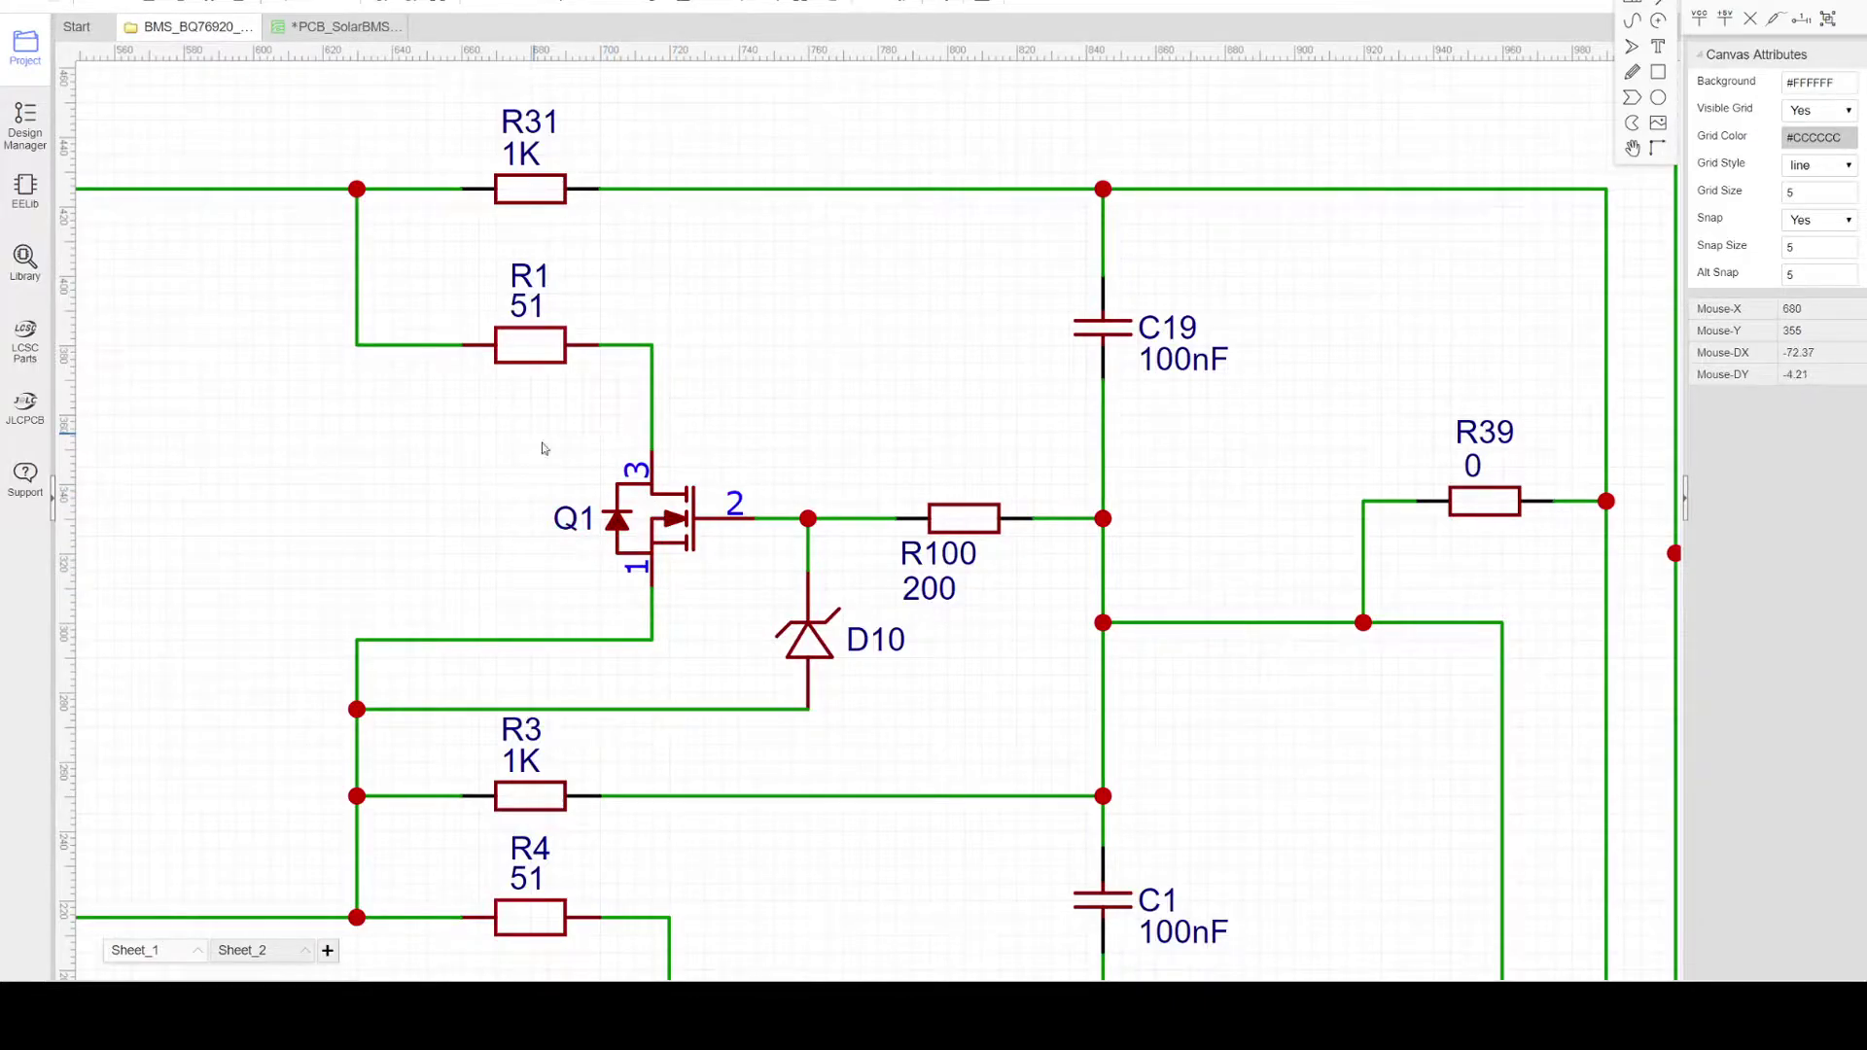
right_click_drag(1018, 626, 950, 617)
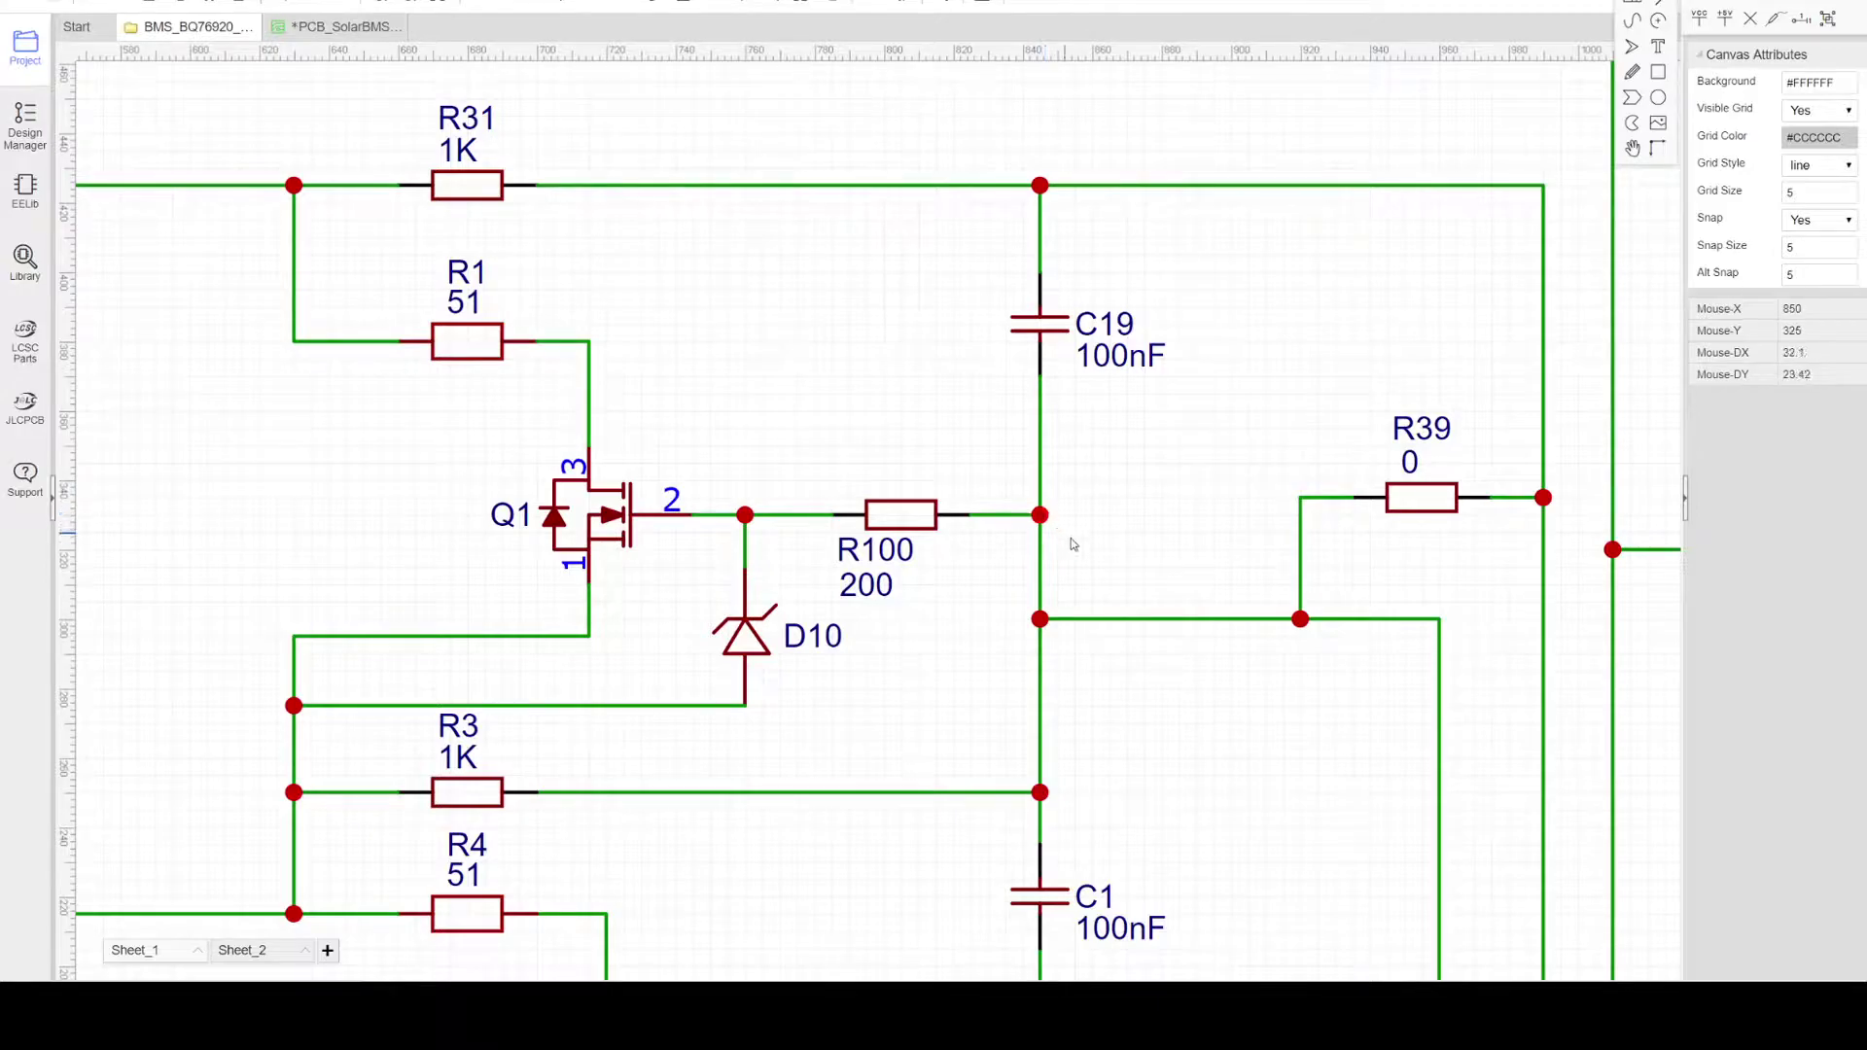
right_click_drag(892, 648, 962, 645)
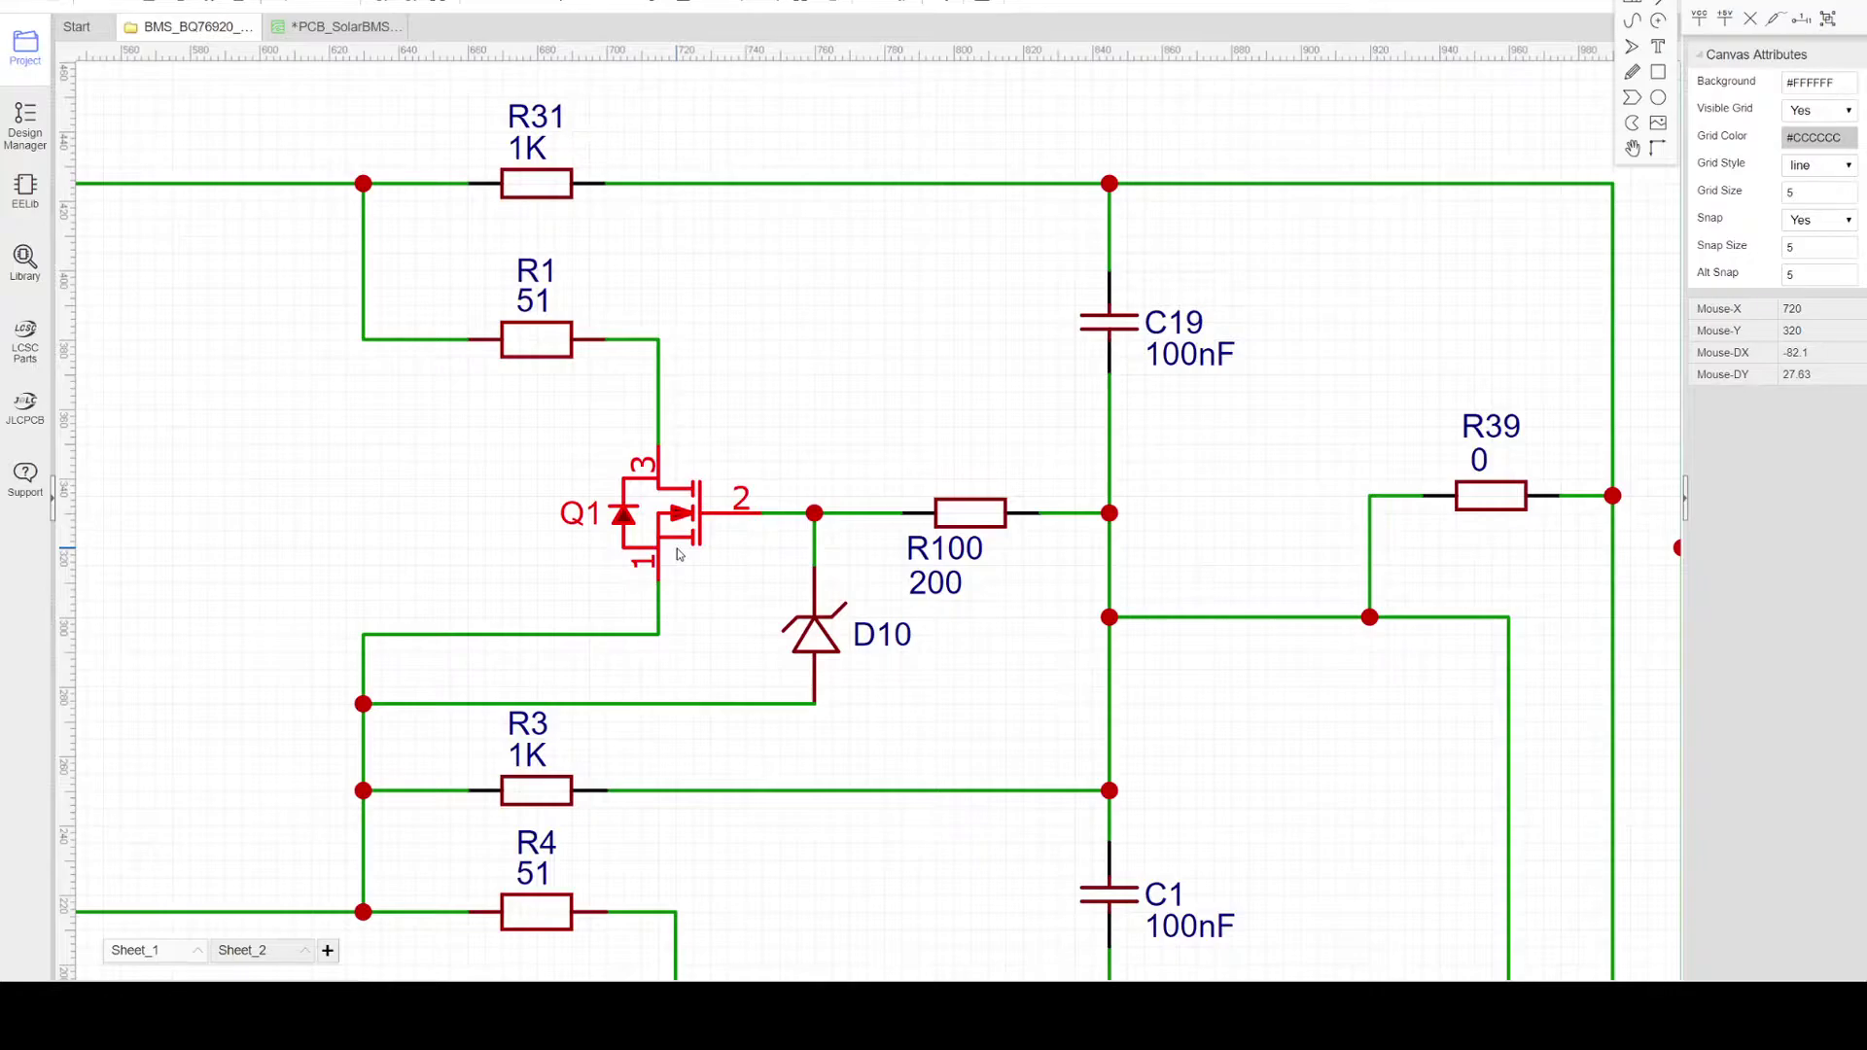
scroll(678, 554, "up", 2)
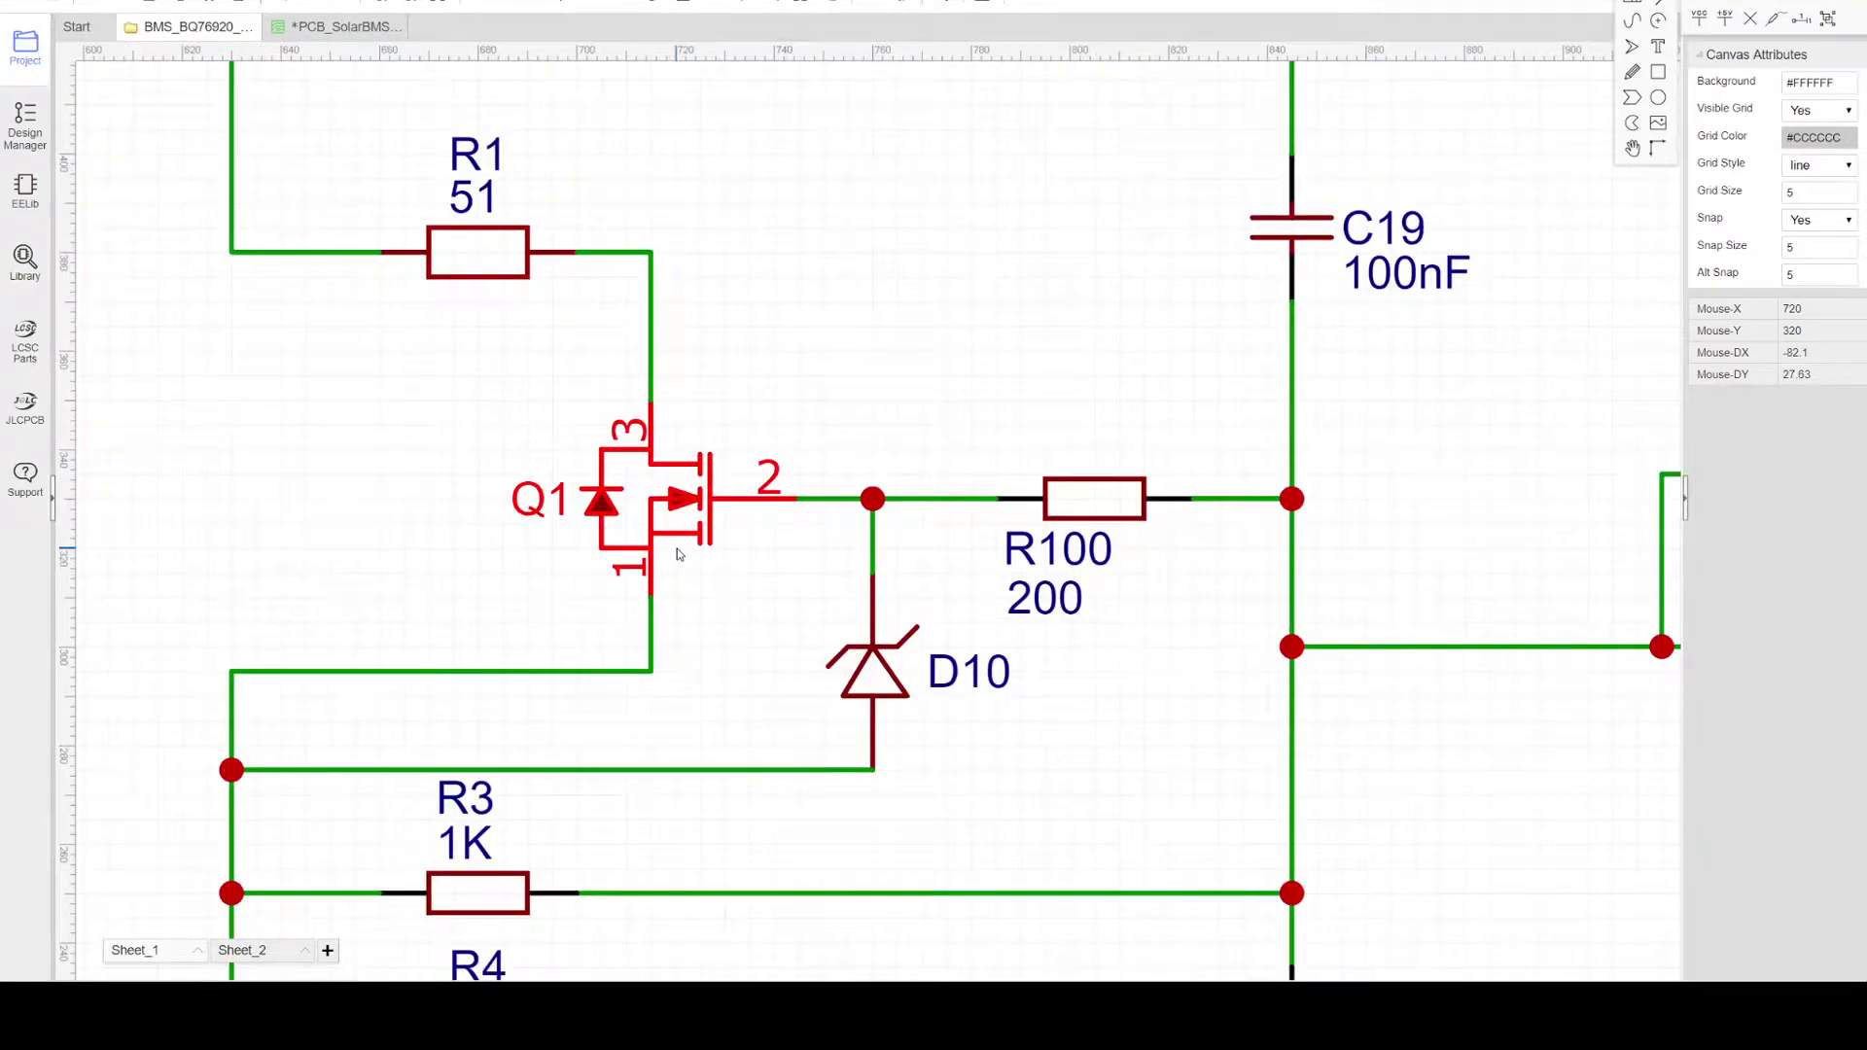
right_click_drag(450, 487, 679, 473)
scroll(644, 486, "down", 1)
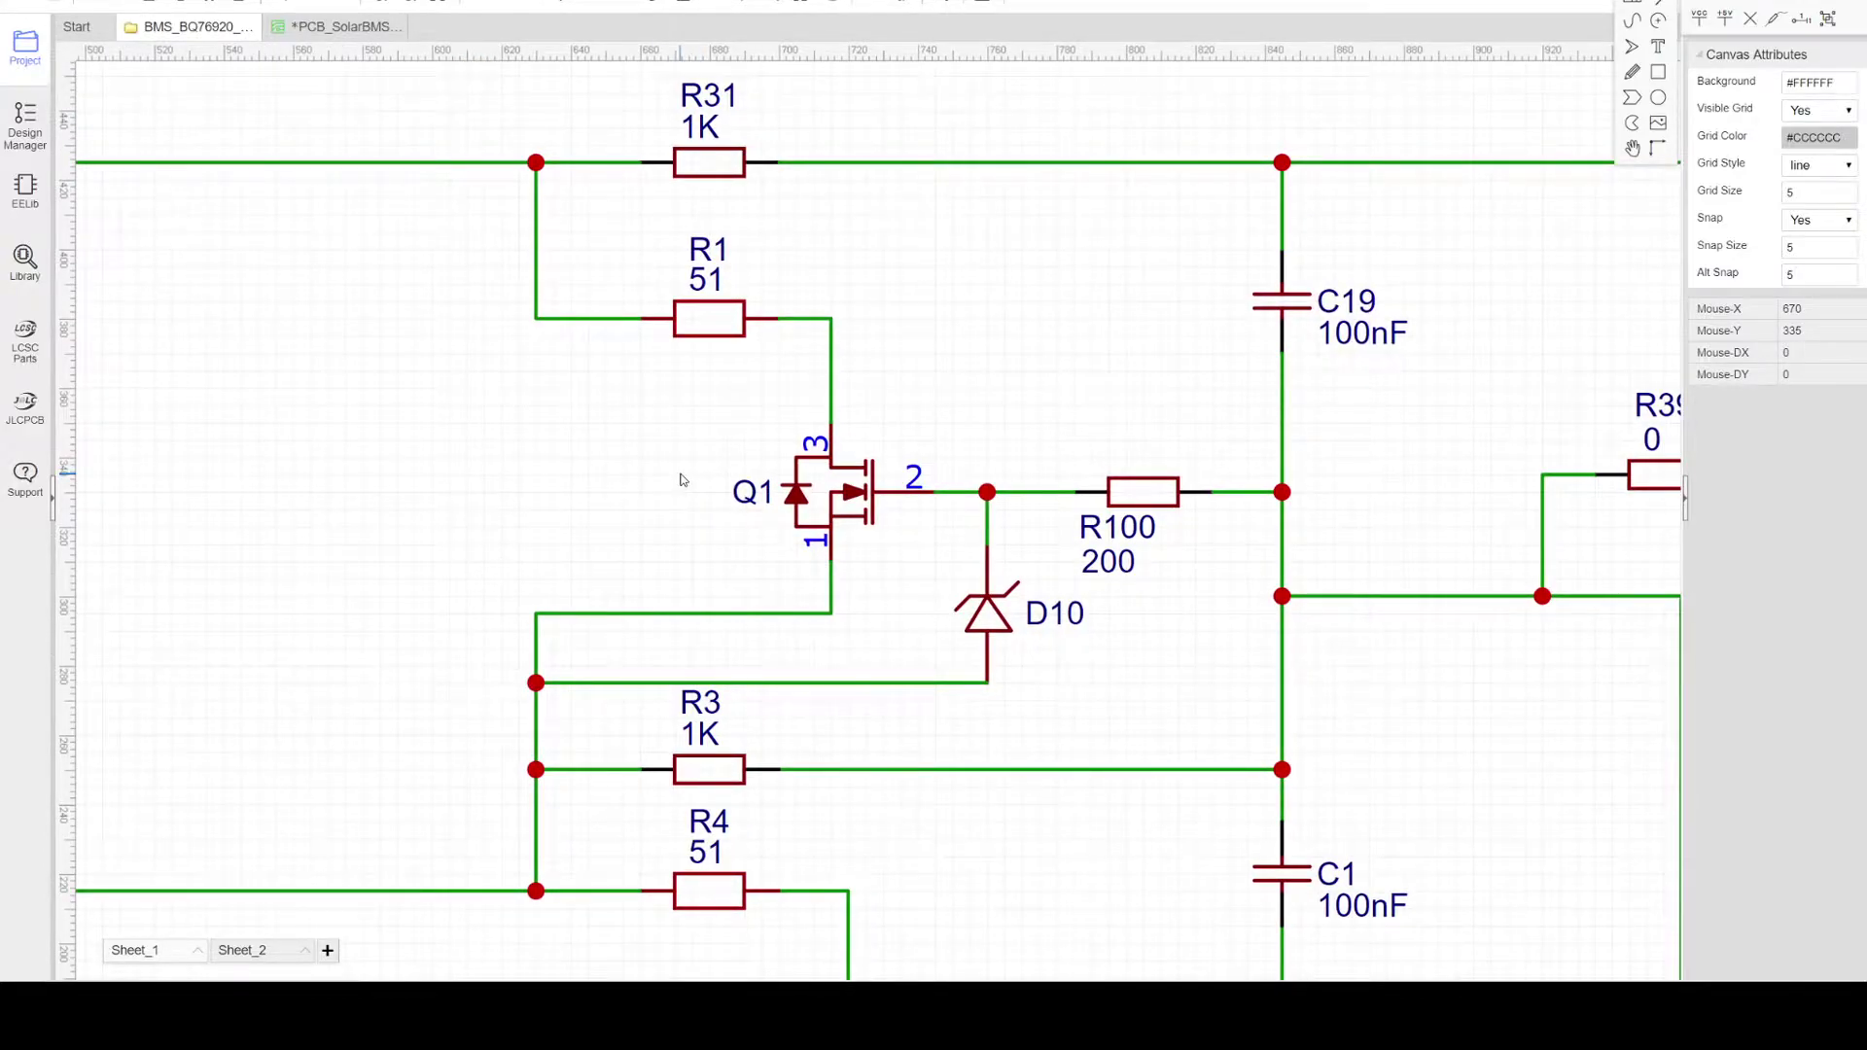
scroll(683, 480, "up", 1)
scroll(680, 479, "down", 1)
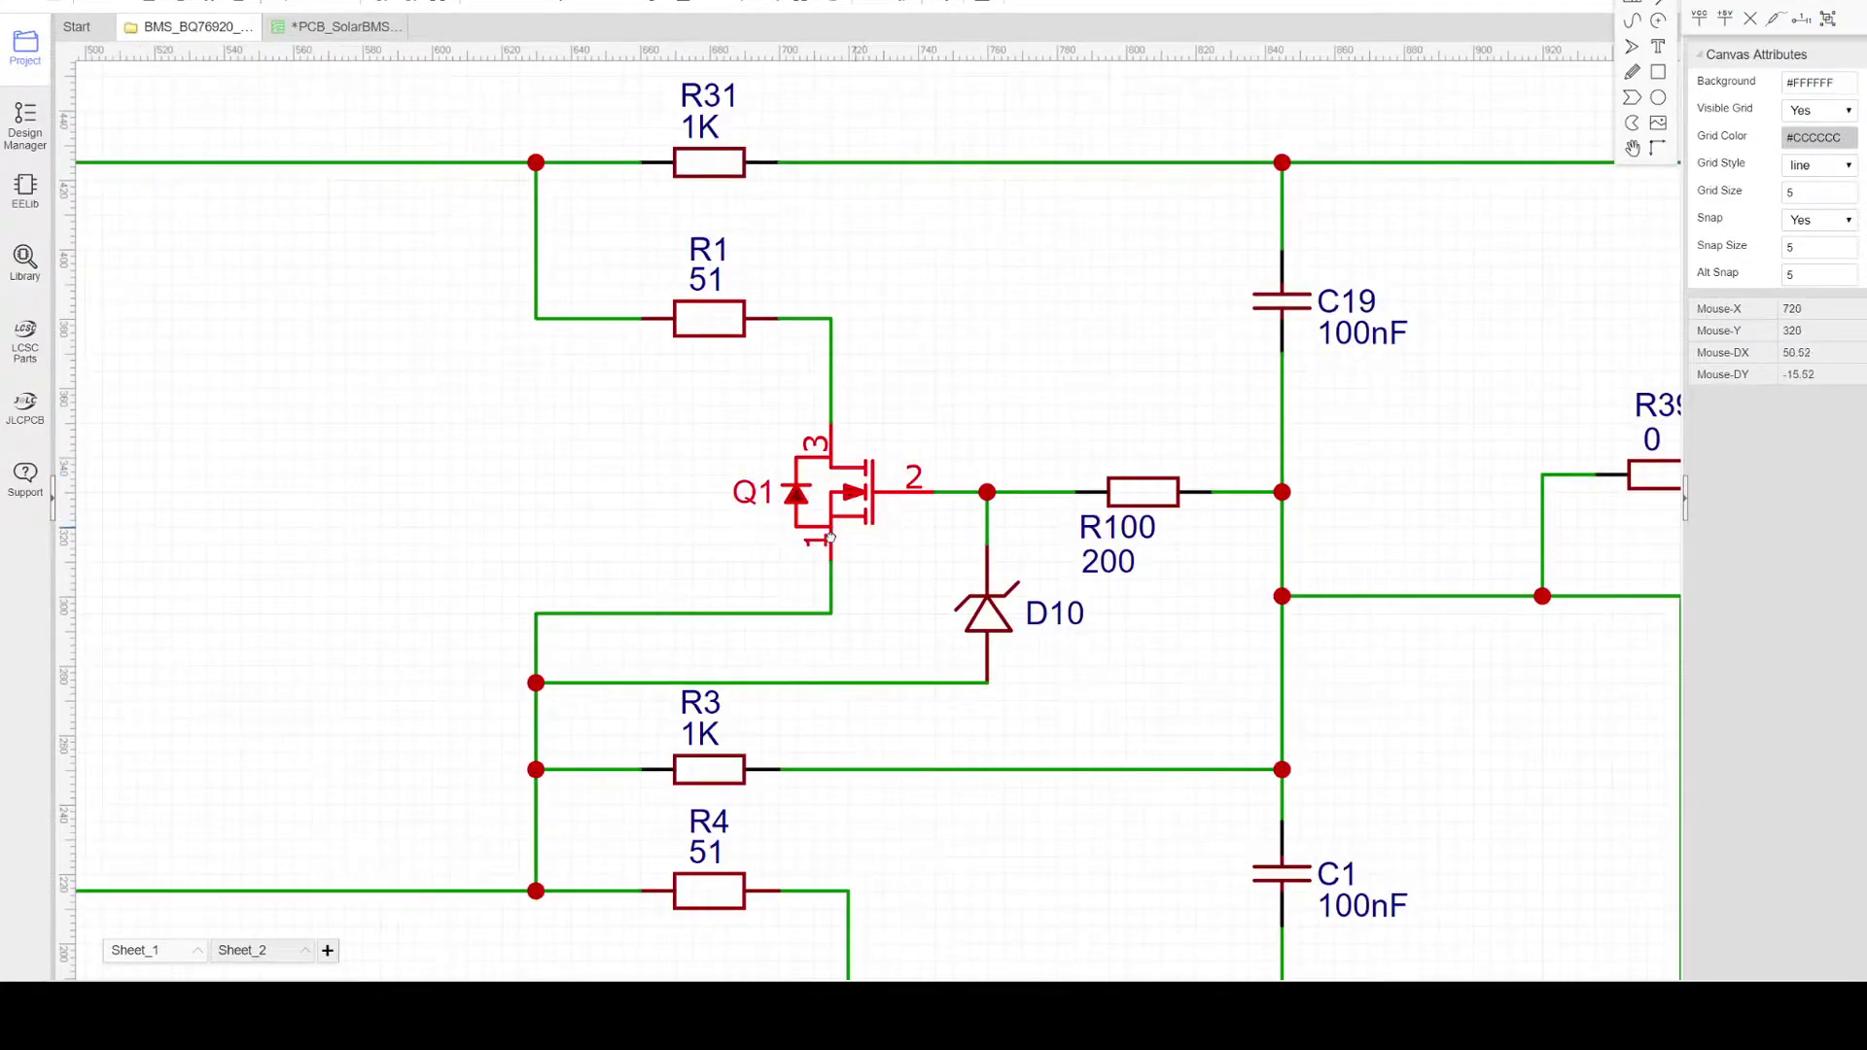
Step: Inspect zener diode D10 between the gate and source of Q1 at close range
right_click_drag(879, 541, 713, 561)
scroll(713, 561, "up", 1)
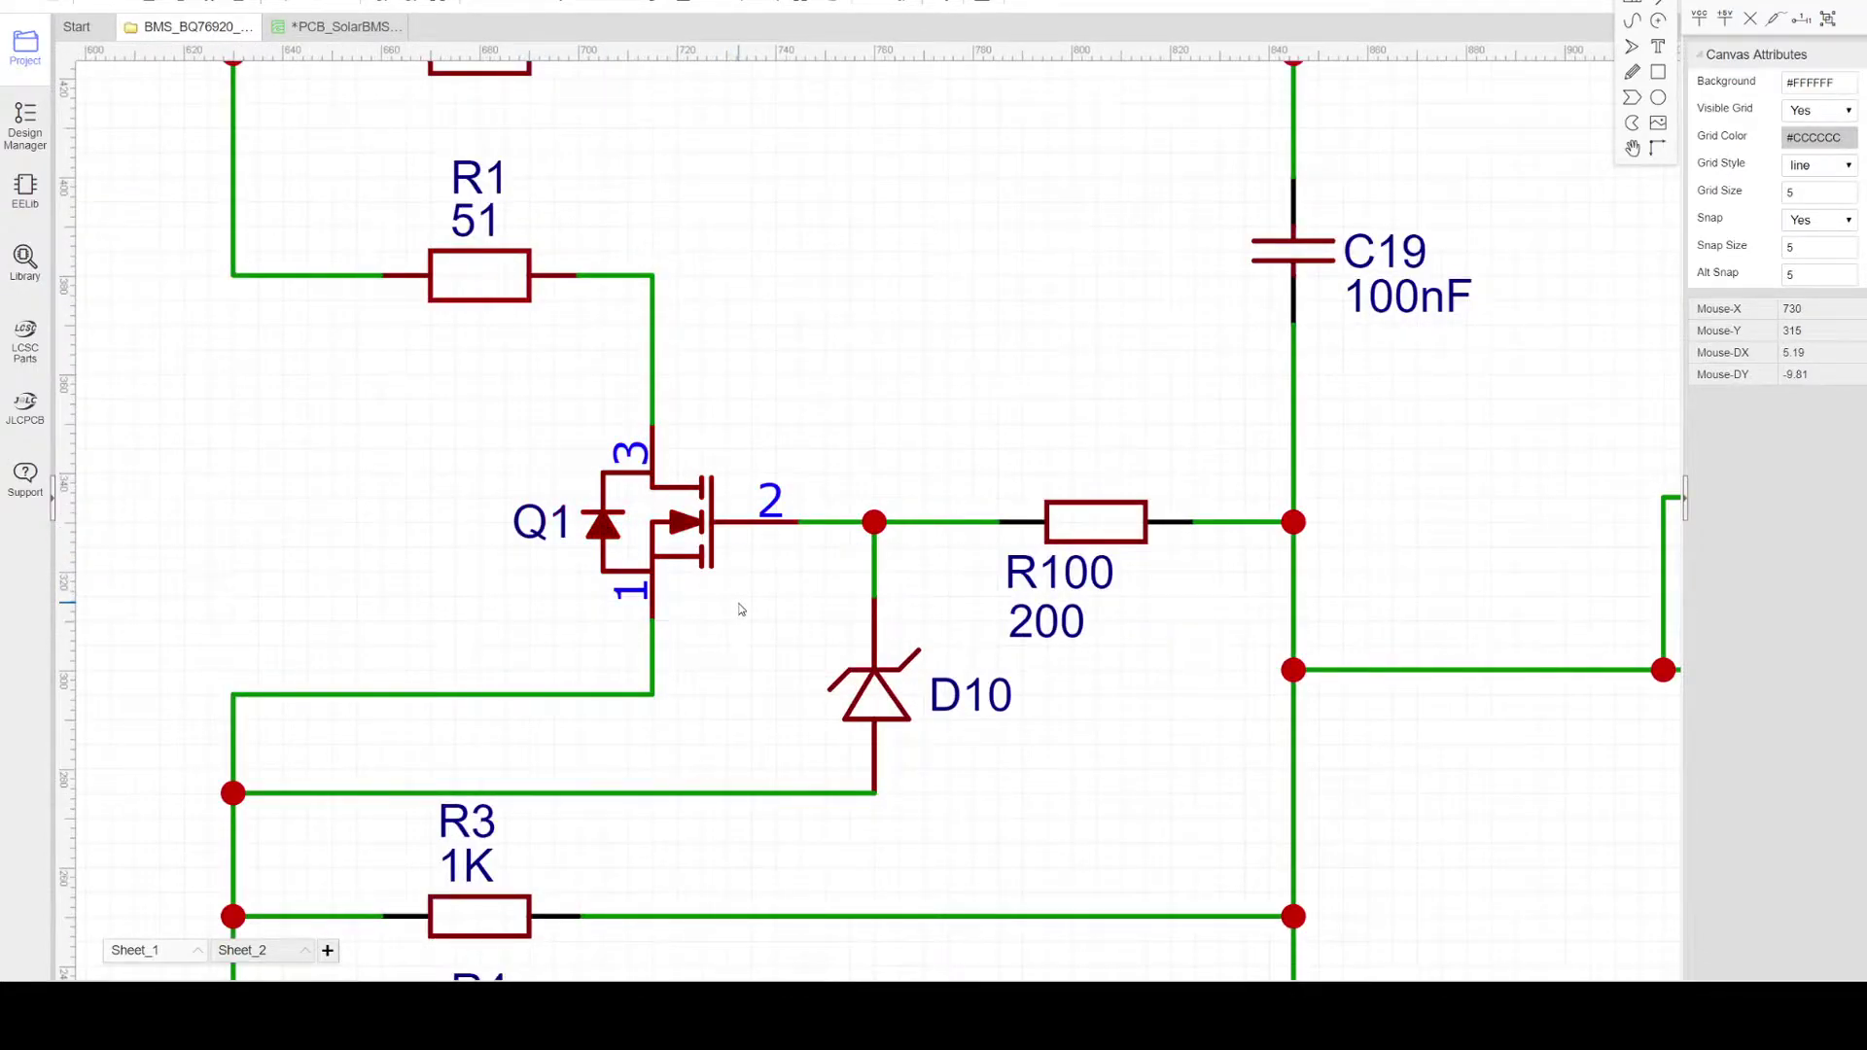
scroll(739, 604, "down", 1)
right_click_drag(737, 595, 595, 594)
scroll(711, 634, "up", 1)
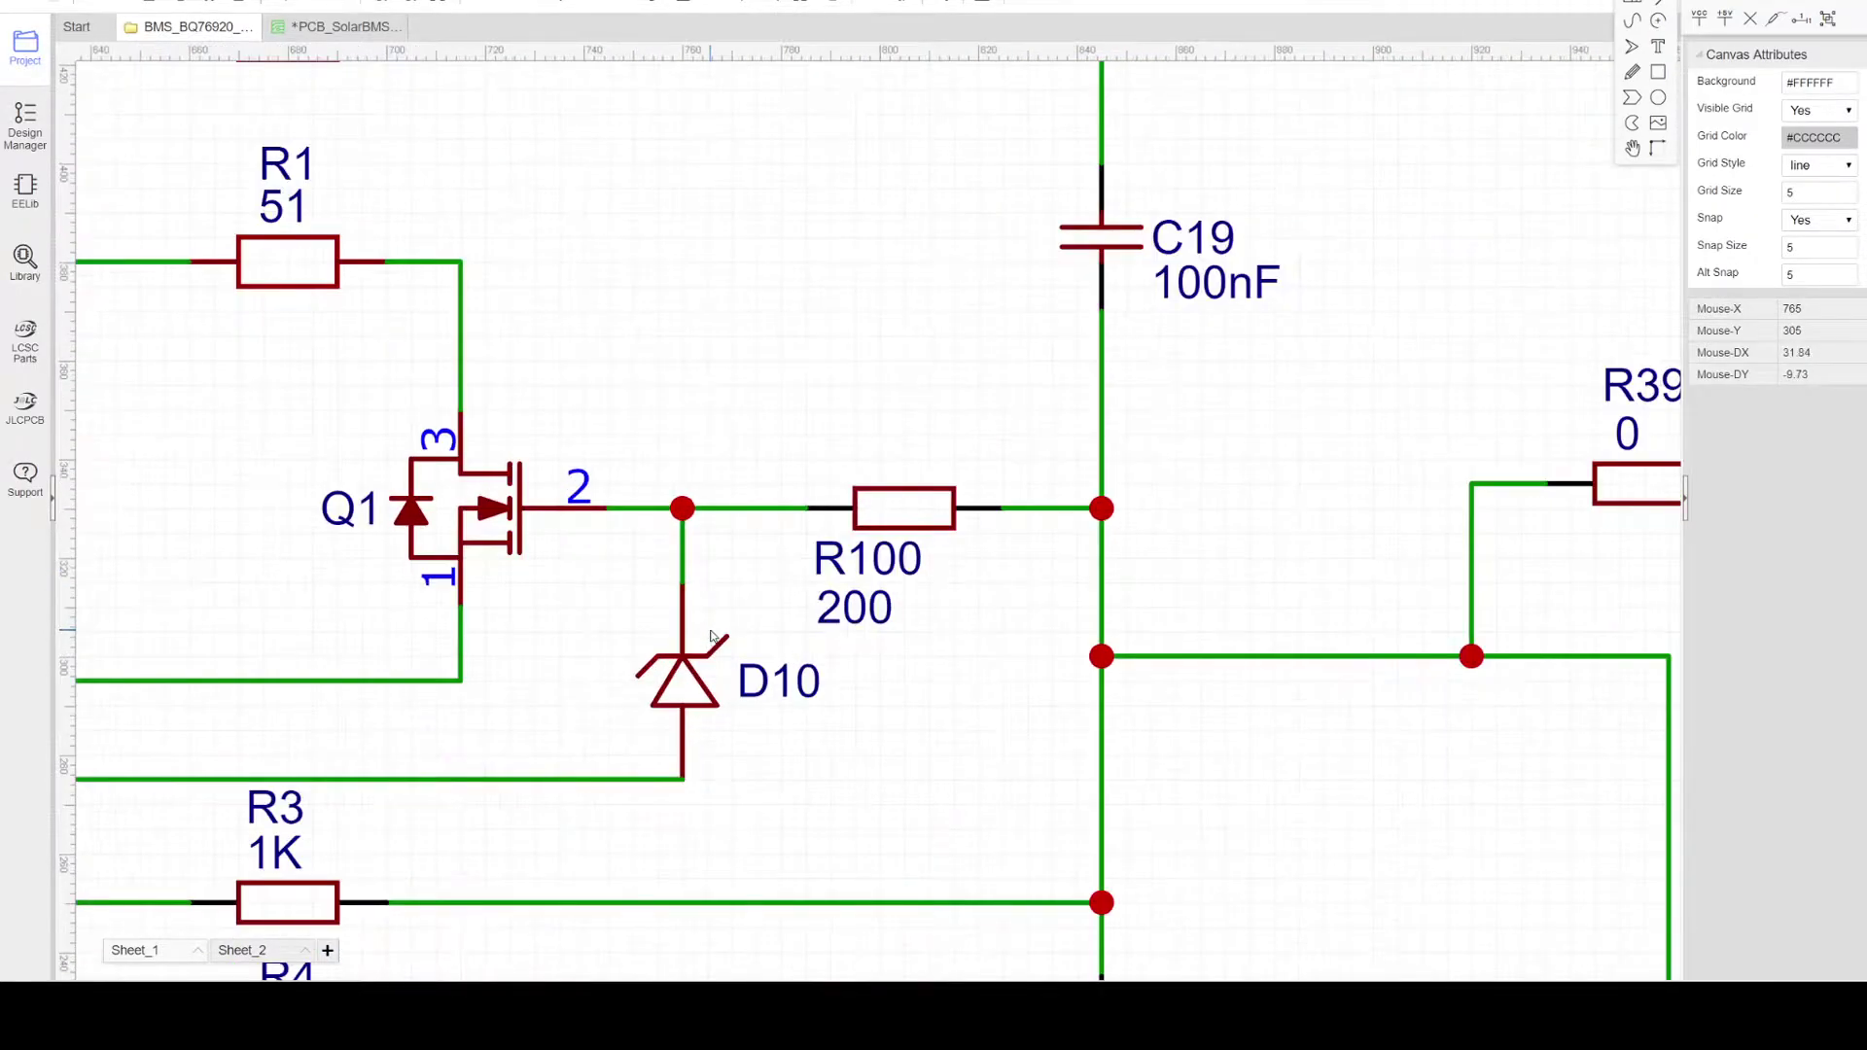
scroll(730, 755, "up", 1)
right_click_drag(752, 719, 770, 704)
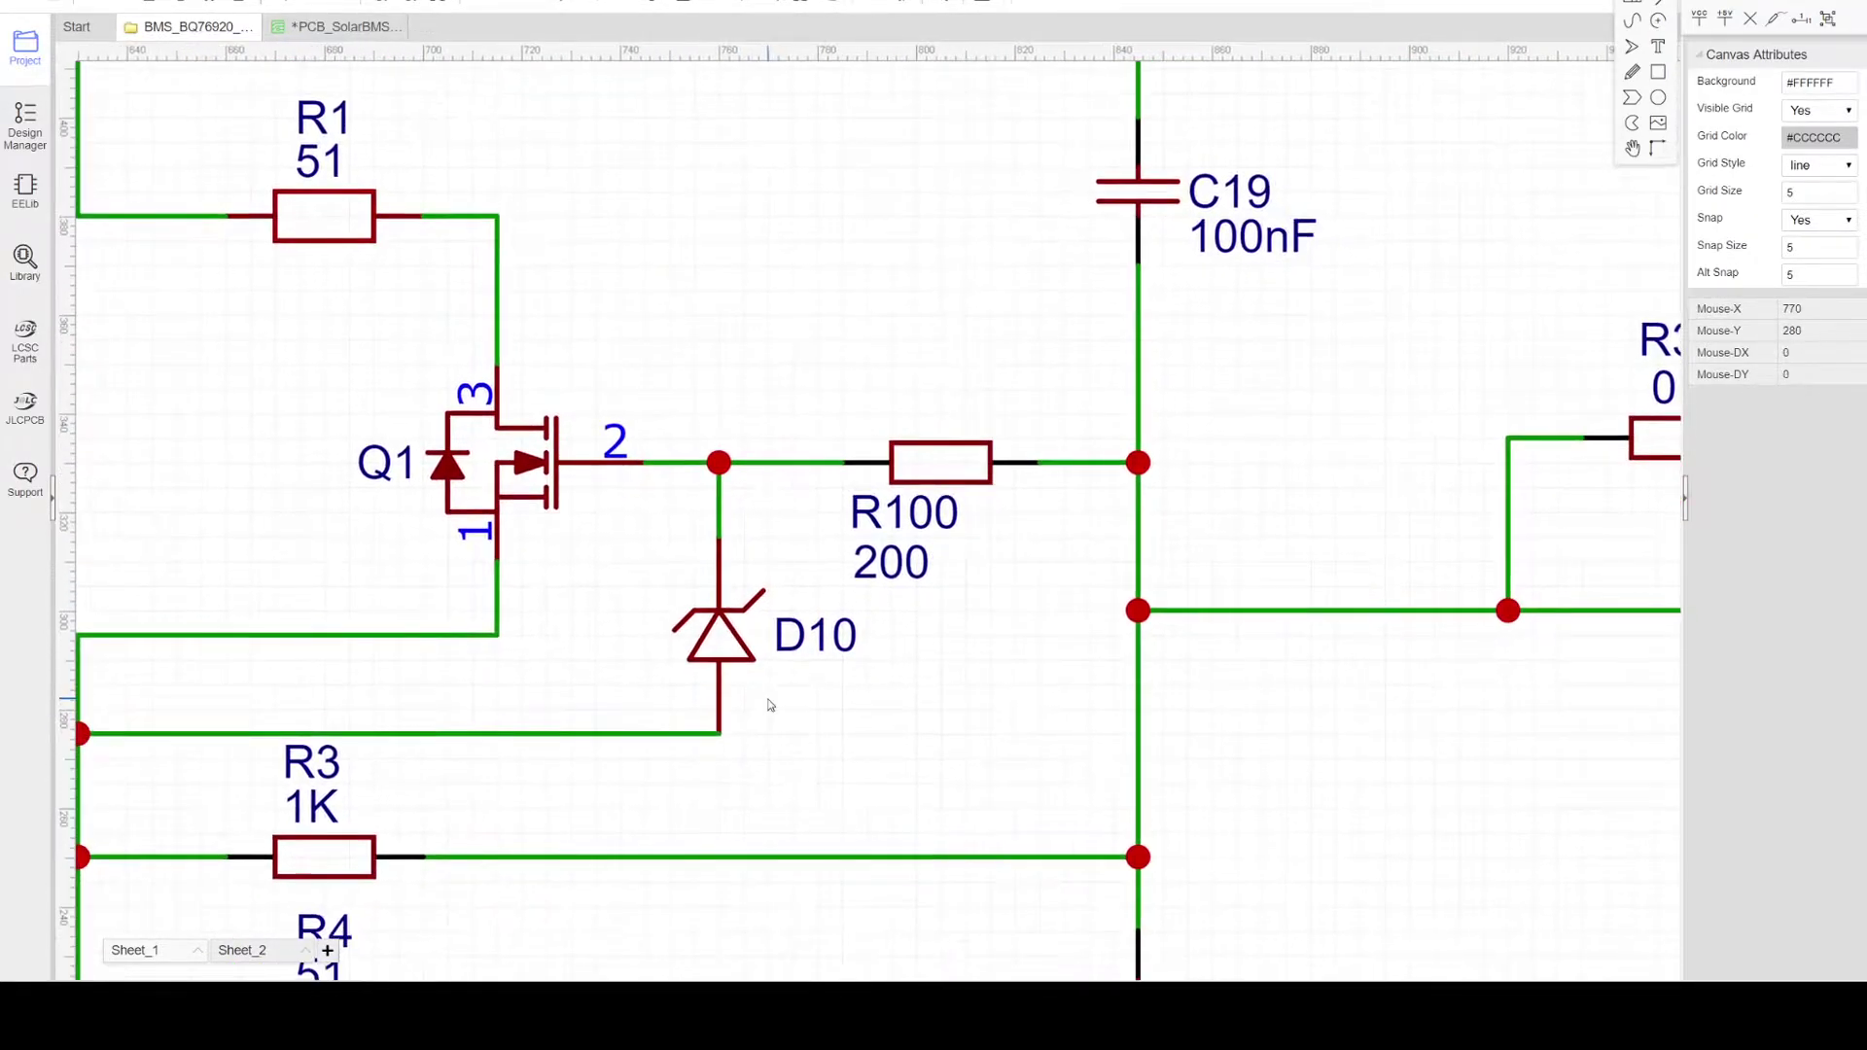
scroll(770, 704, "down", 1)
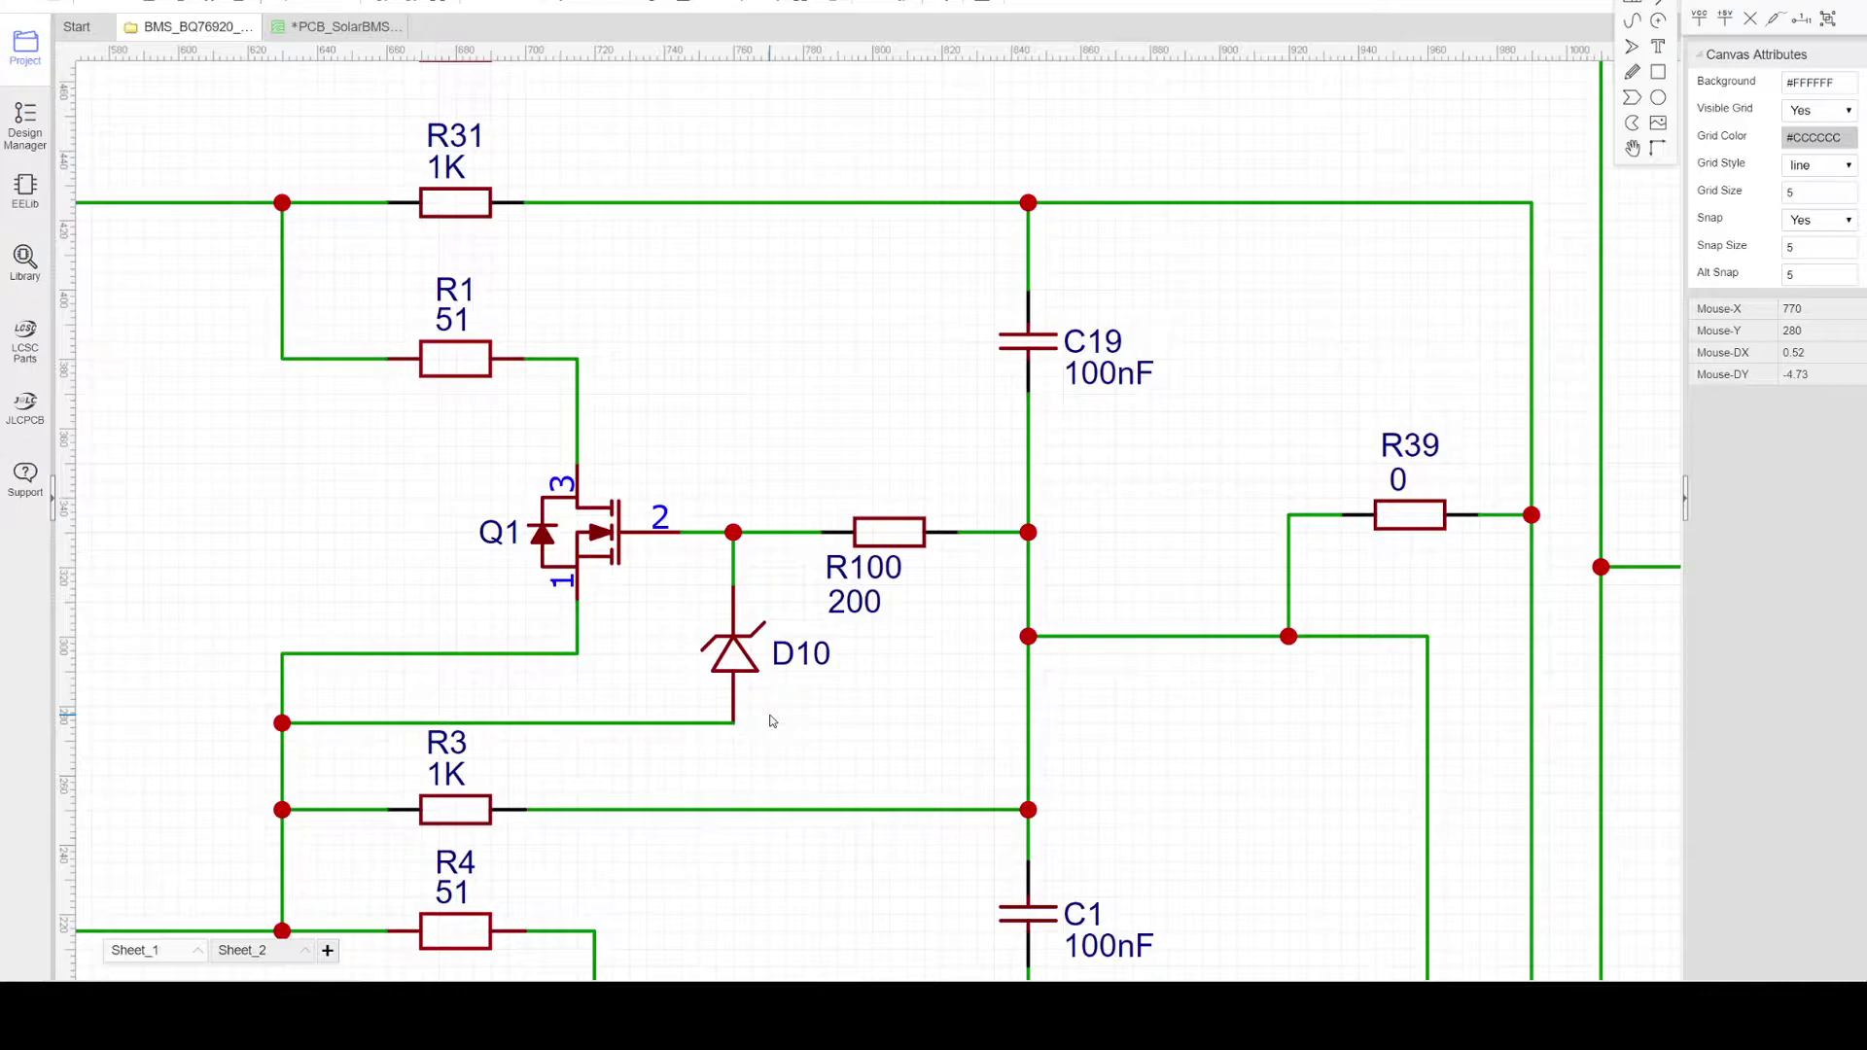
Step: Examine the second cell's filter and balancing stage around Q2, selecting resistor R3 and capacitor C1 in turn
right_click_drag(800, 685, 735, 615)
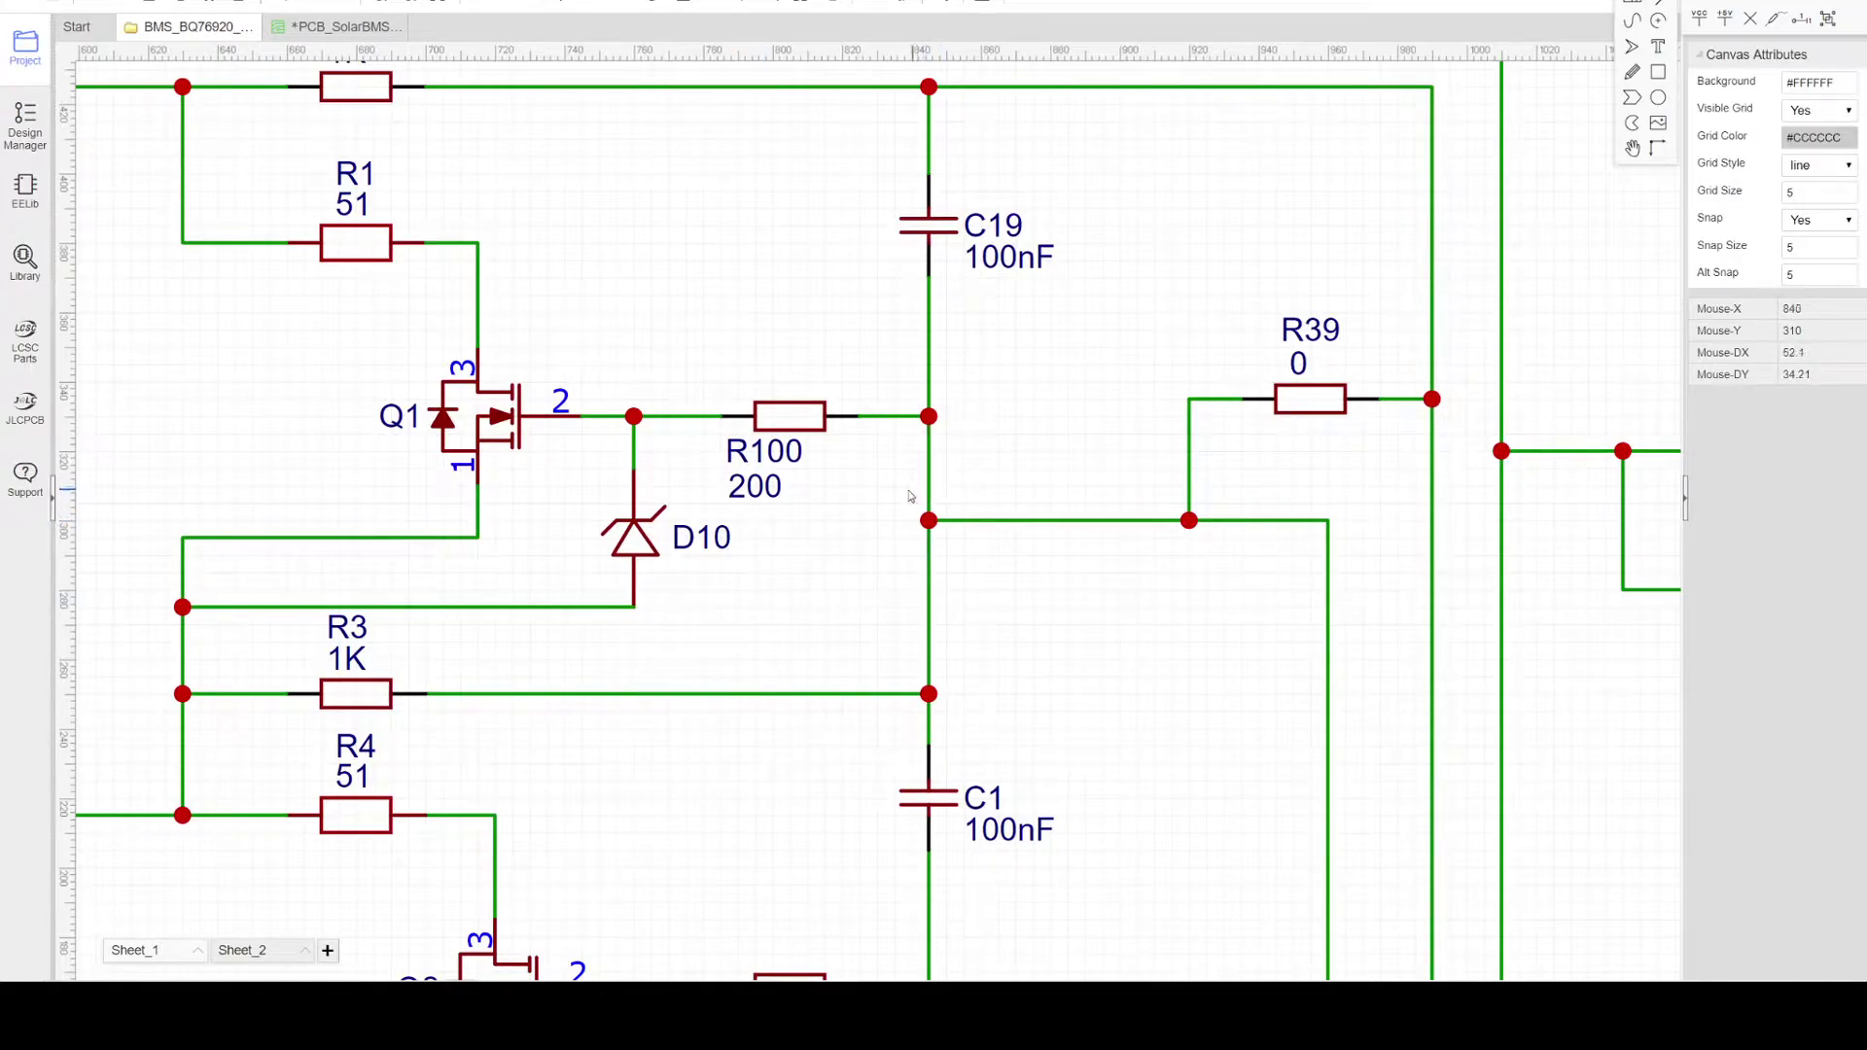
right_click_drag(888, 539, 896, 458)
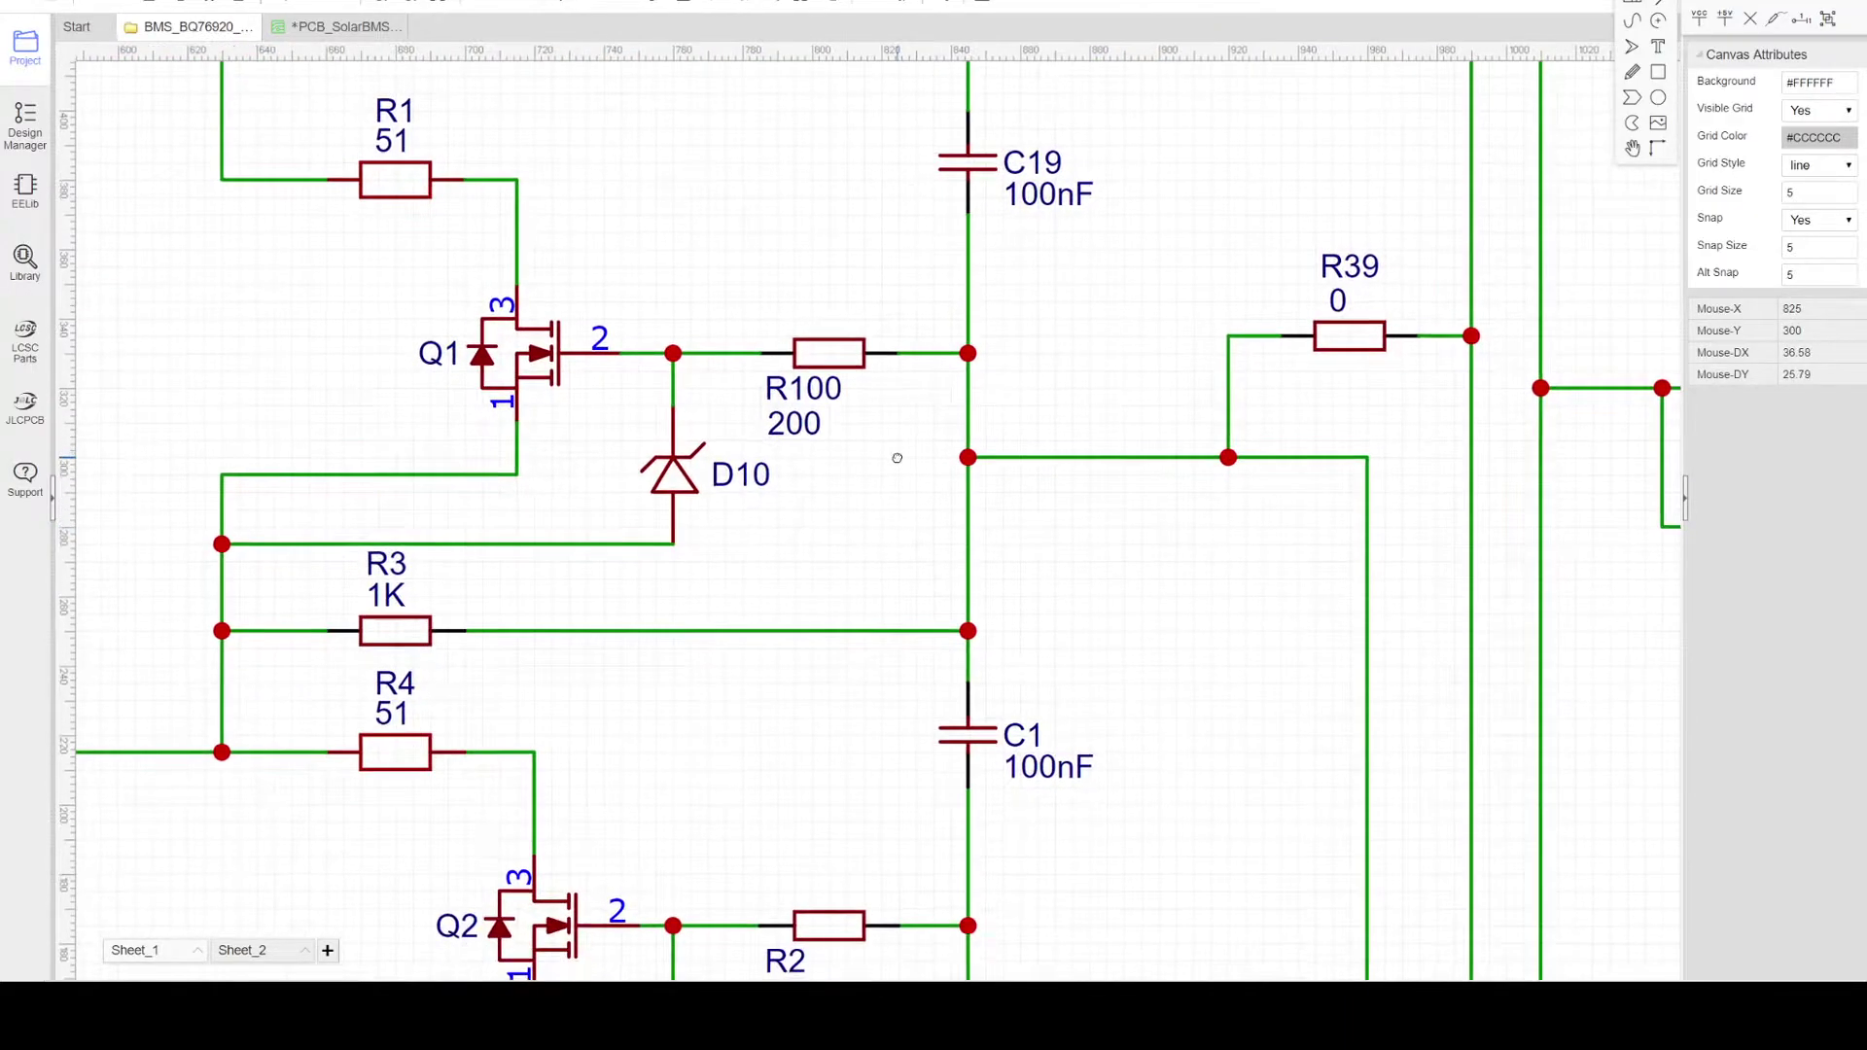
scroll(899, 463, "down", 2)
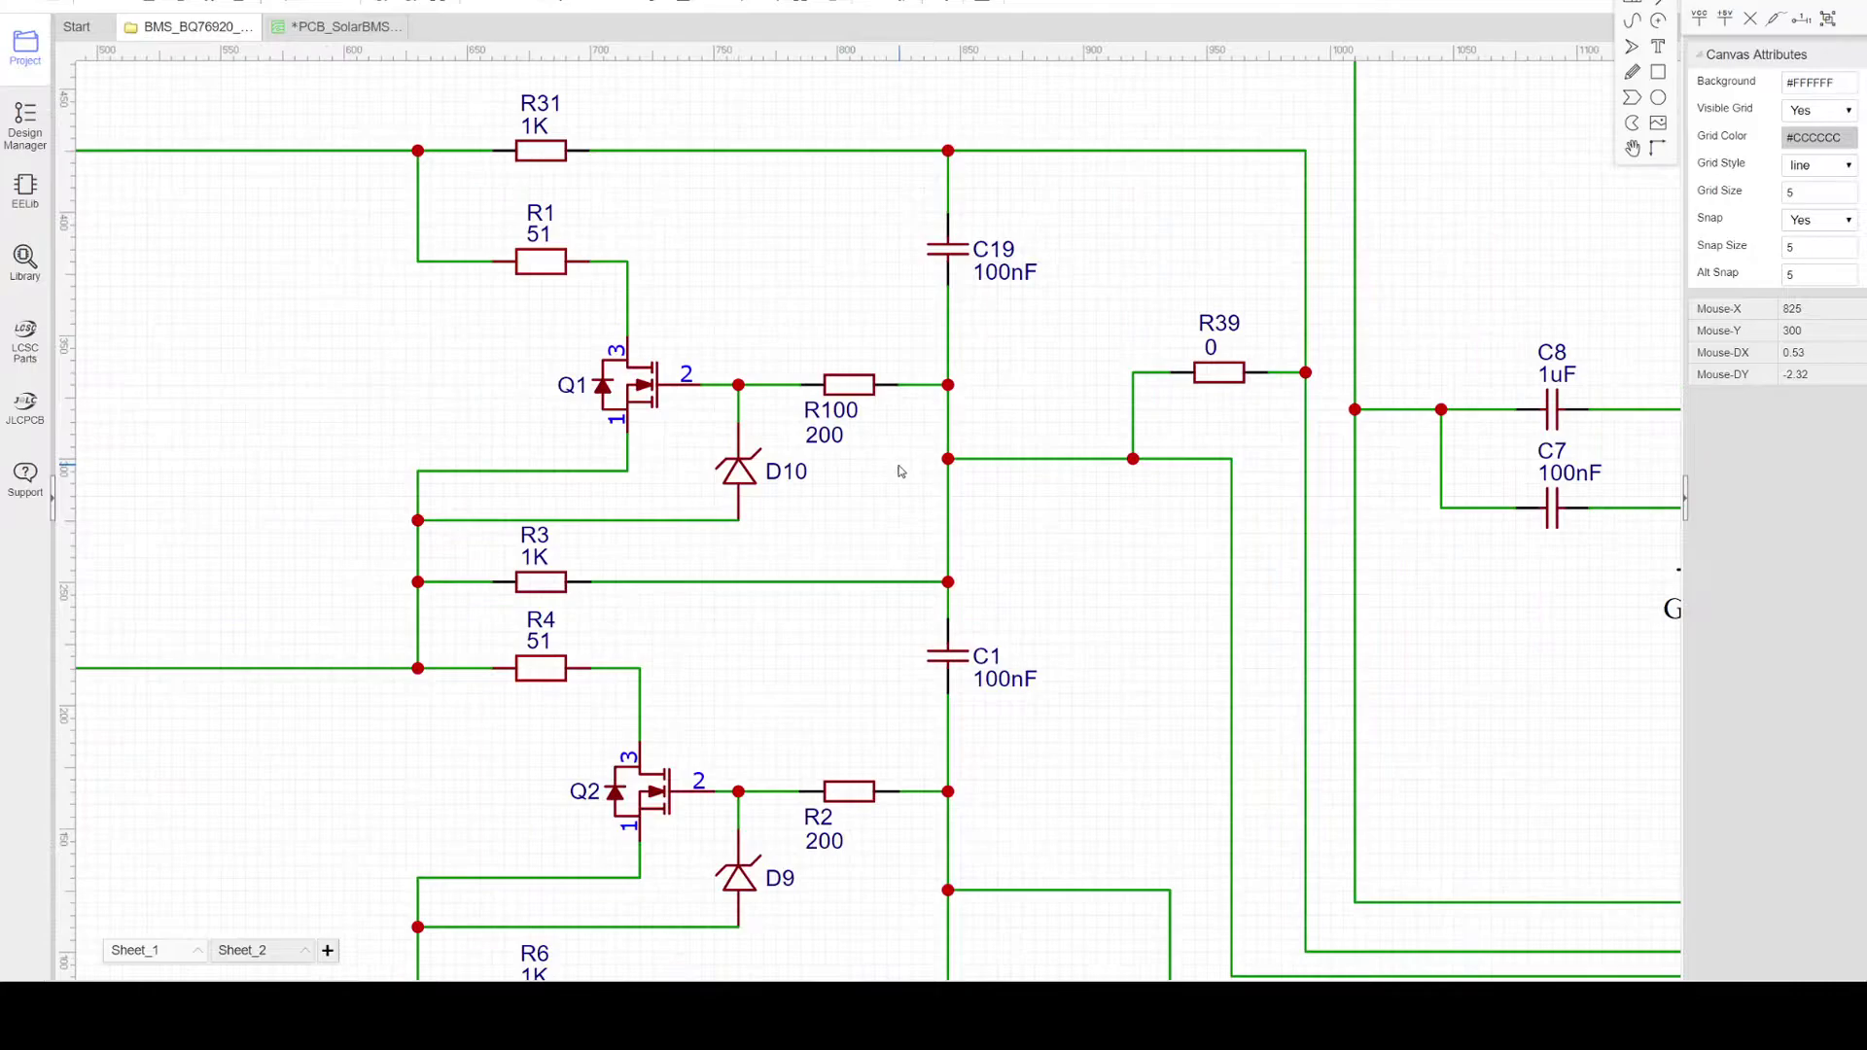
right_click_drag(883, 486, 1016, 488)
scroll(857, 273, "down", 2)
scroll(958, 439, "up", 1)
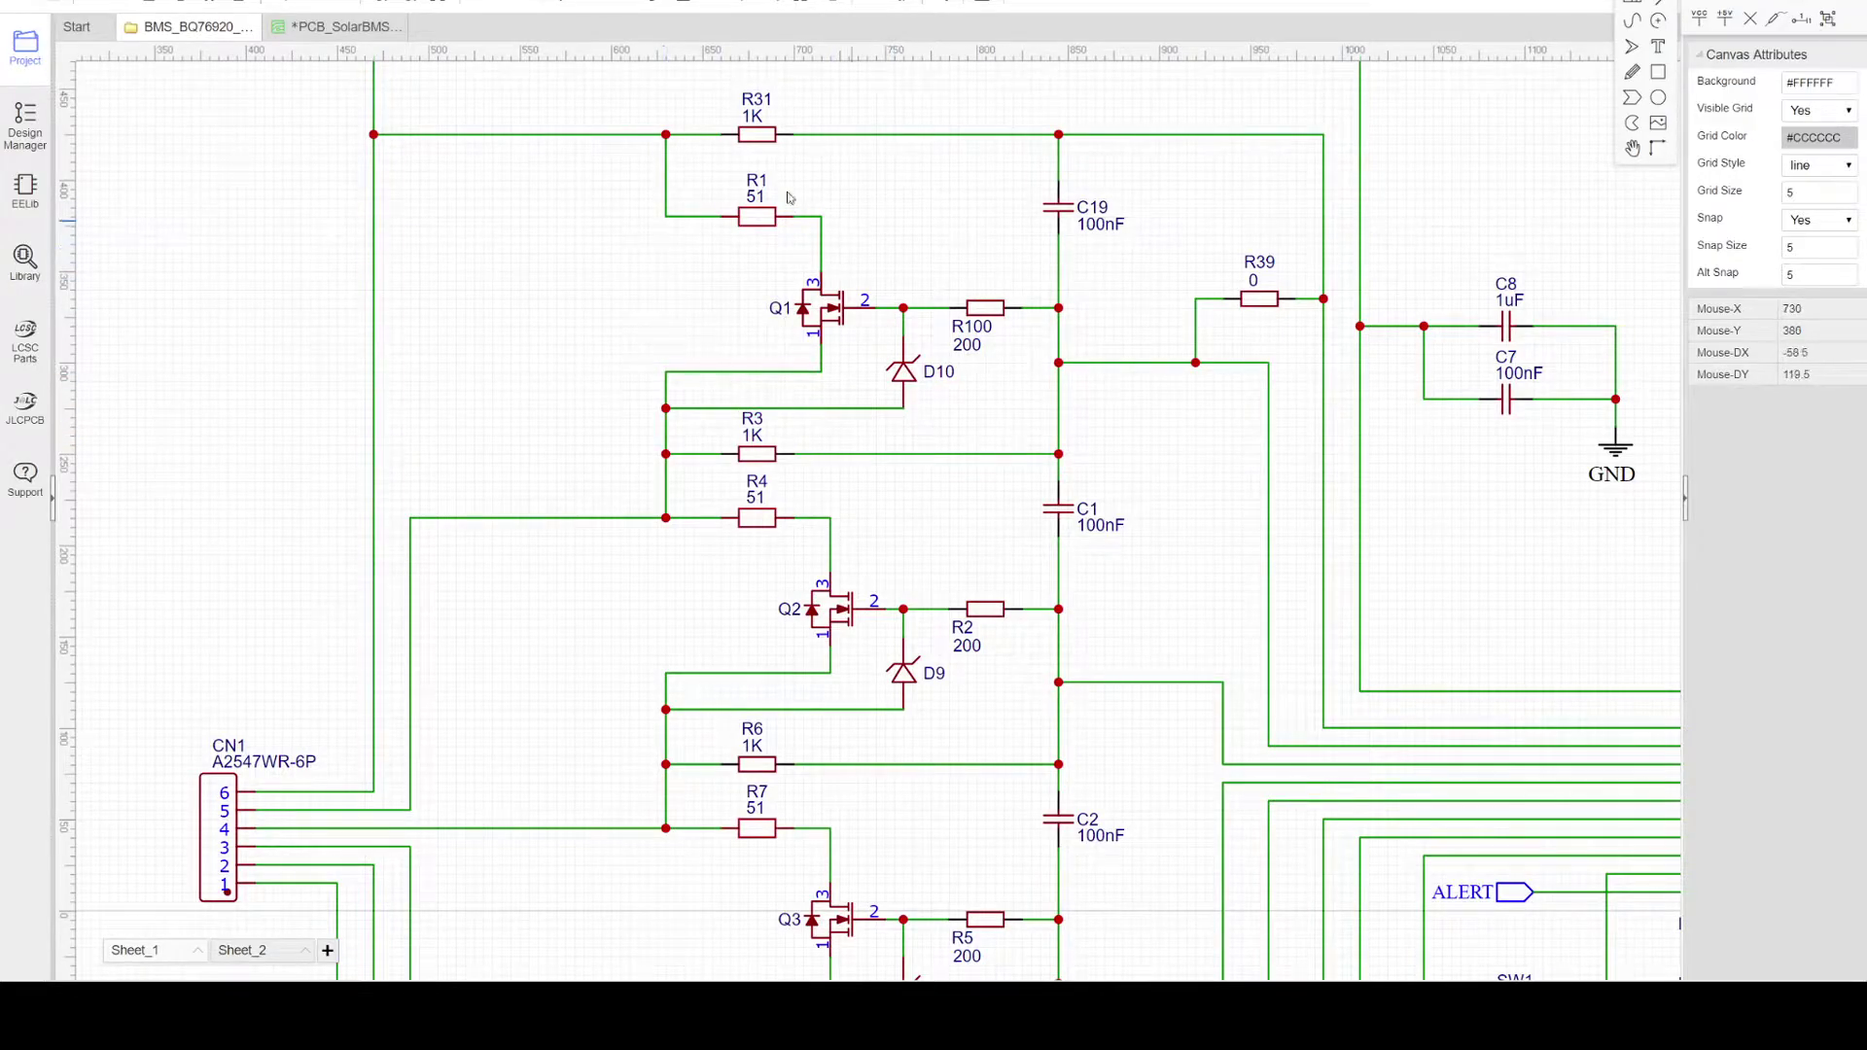
right_click_drag(804, 460, 719, 248)
left_click(968, 297)
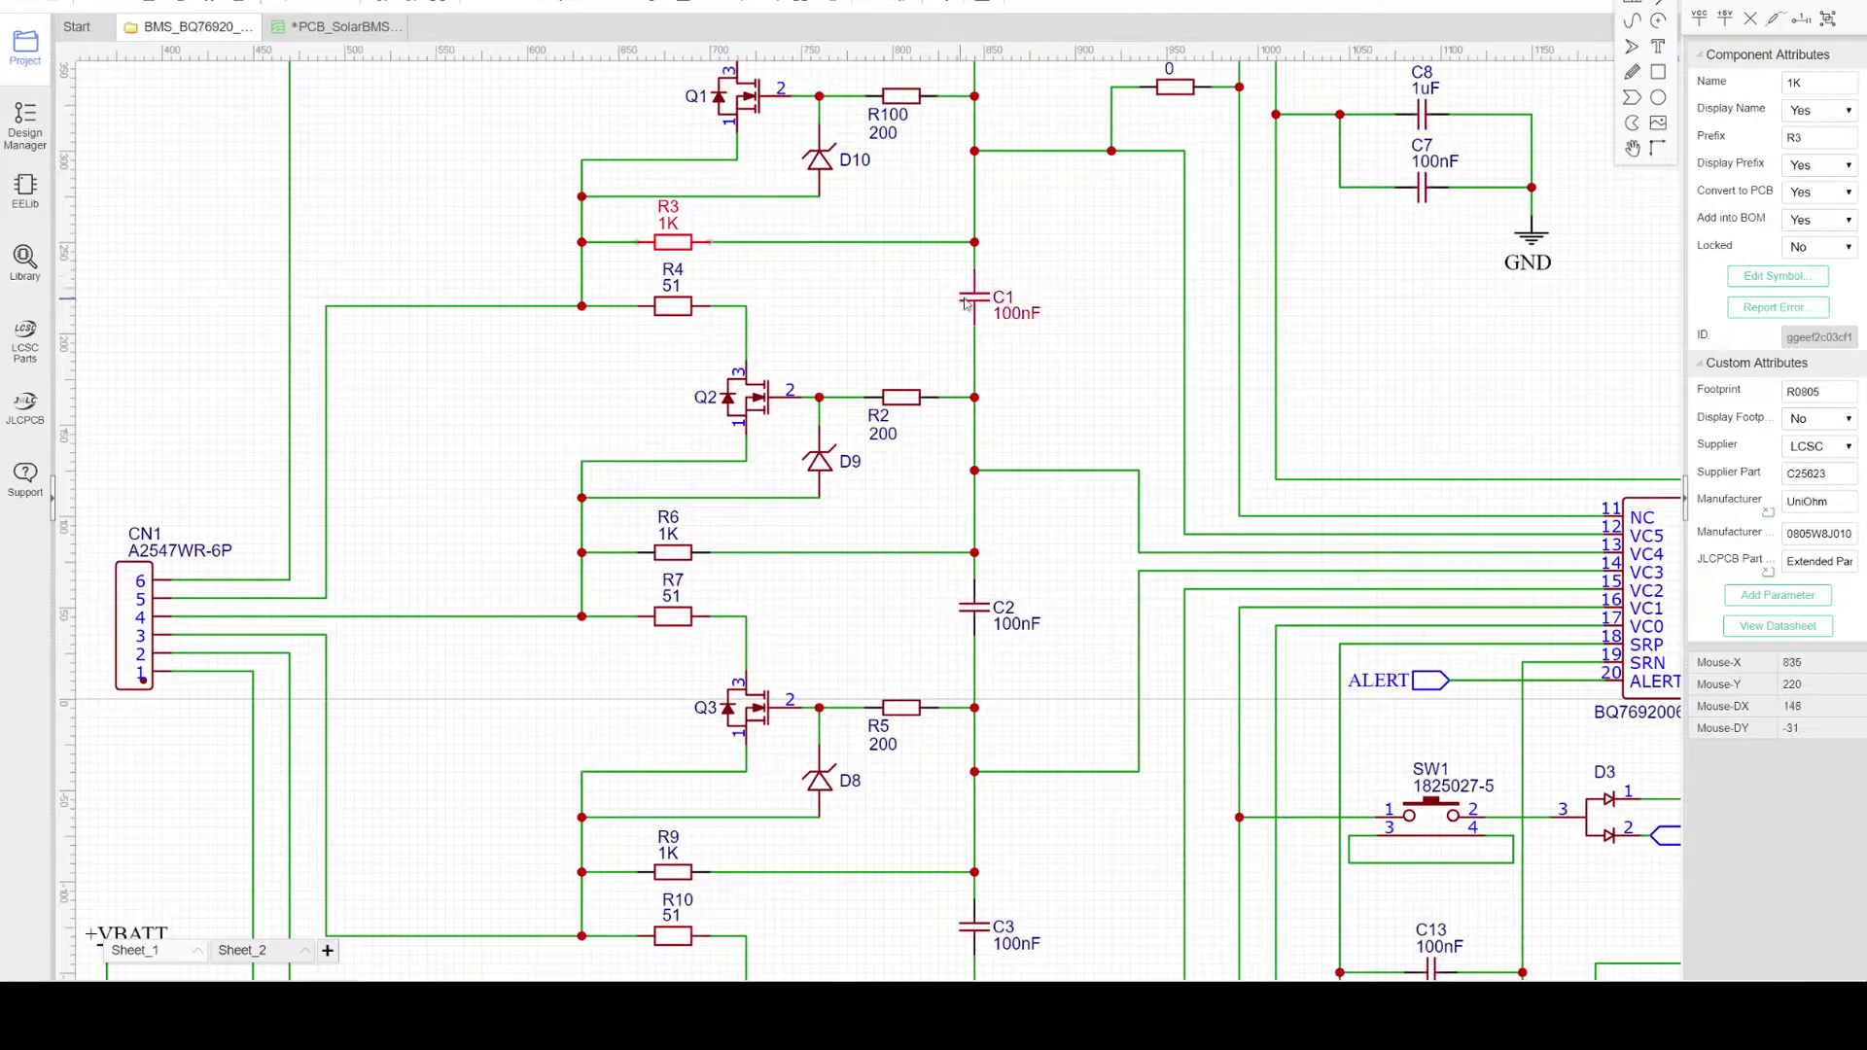
right_click_drag(888, 317, 895, 226)
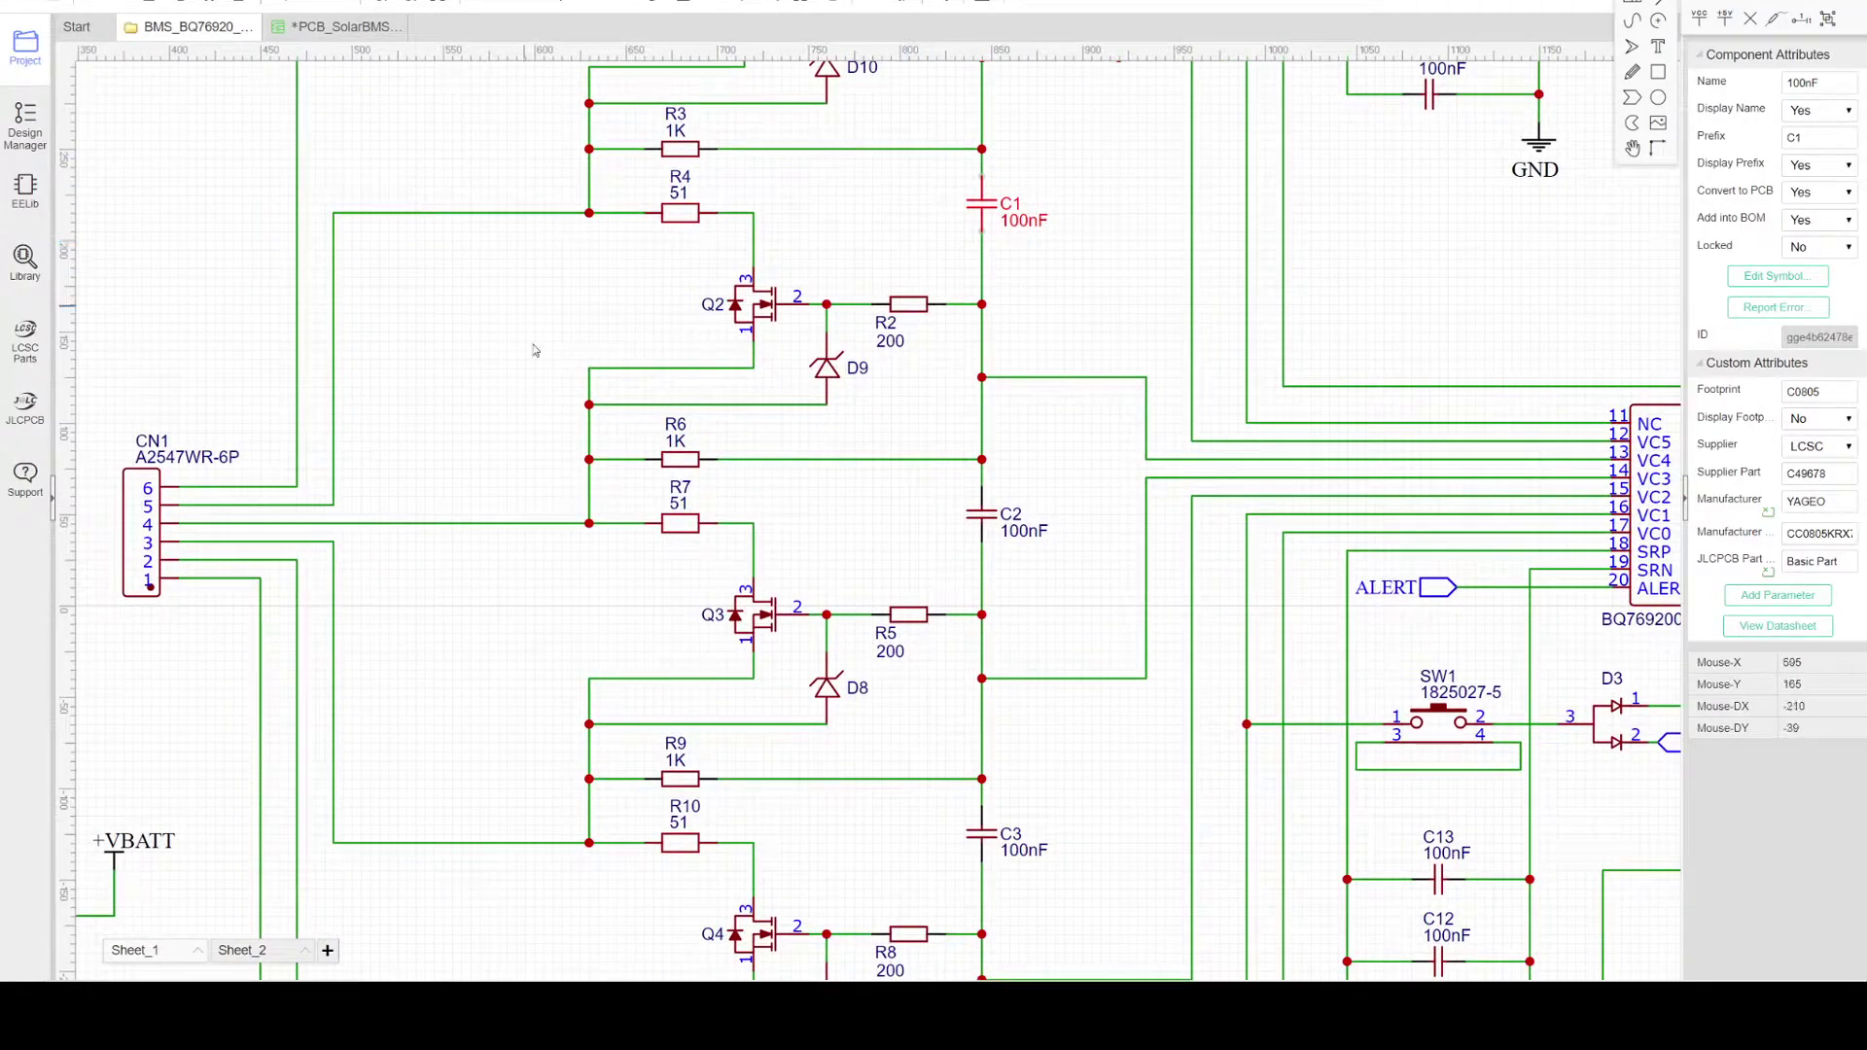
Step: Examine the six-pin cell connector CN1 and its wiring to the balancing stages
scroll(866, 424, "down", 2)
scroll(755, 432, "down", 1)
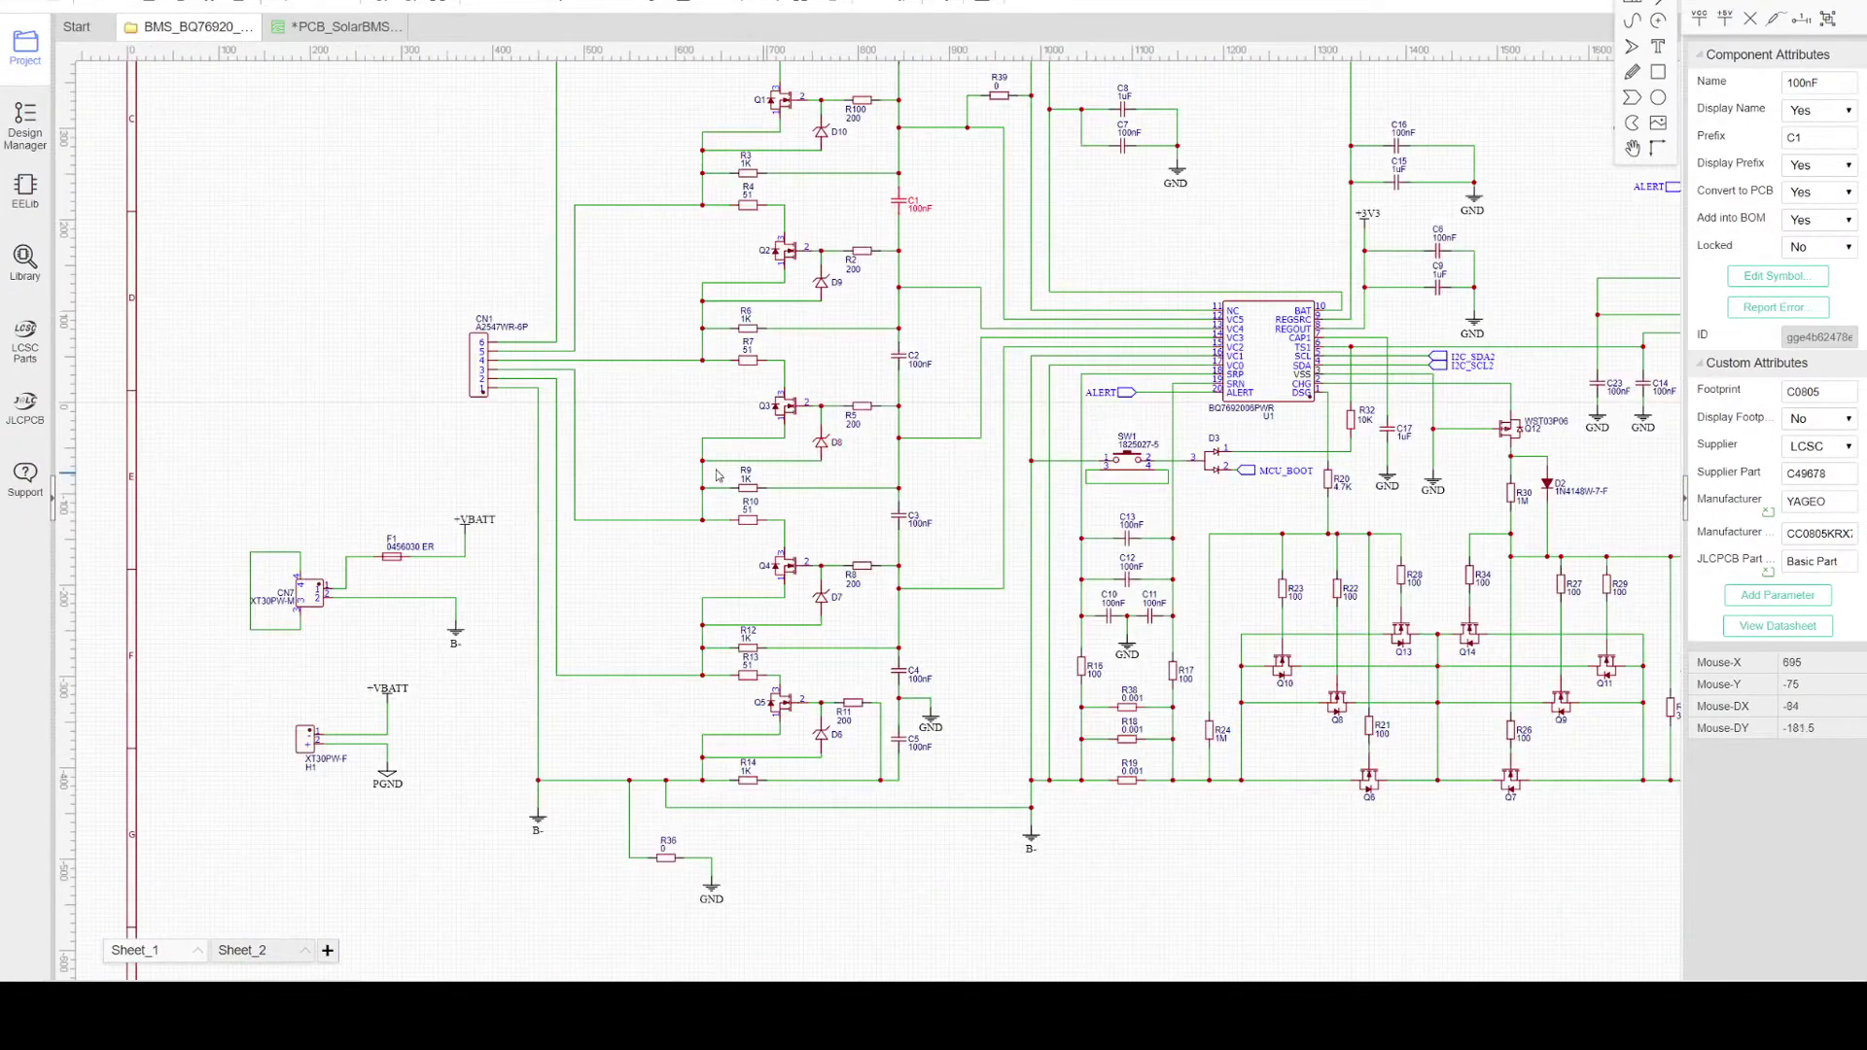
scroll(755, 432, "up", 2)
scroll(583, 414, "up", 1)
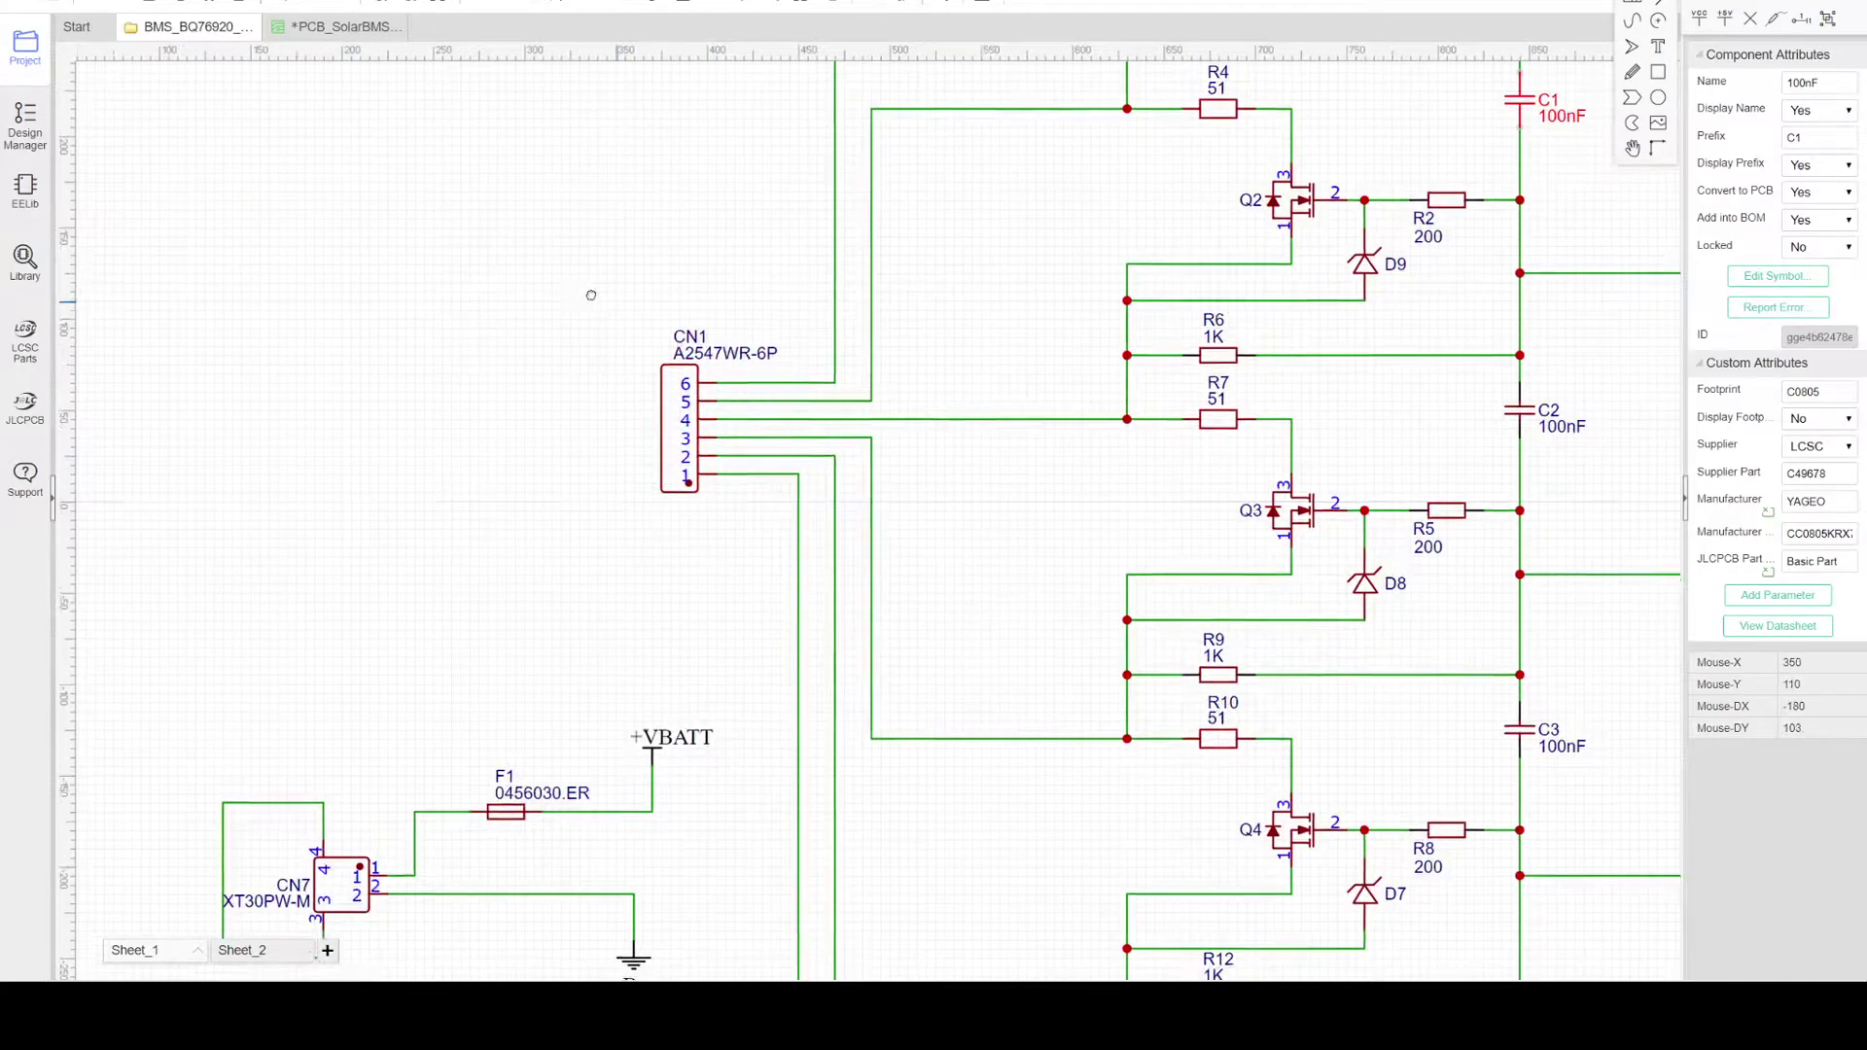
scroll(583, 413, "up", 1)
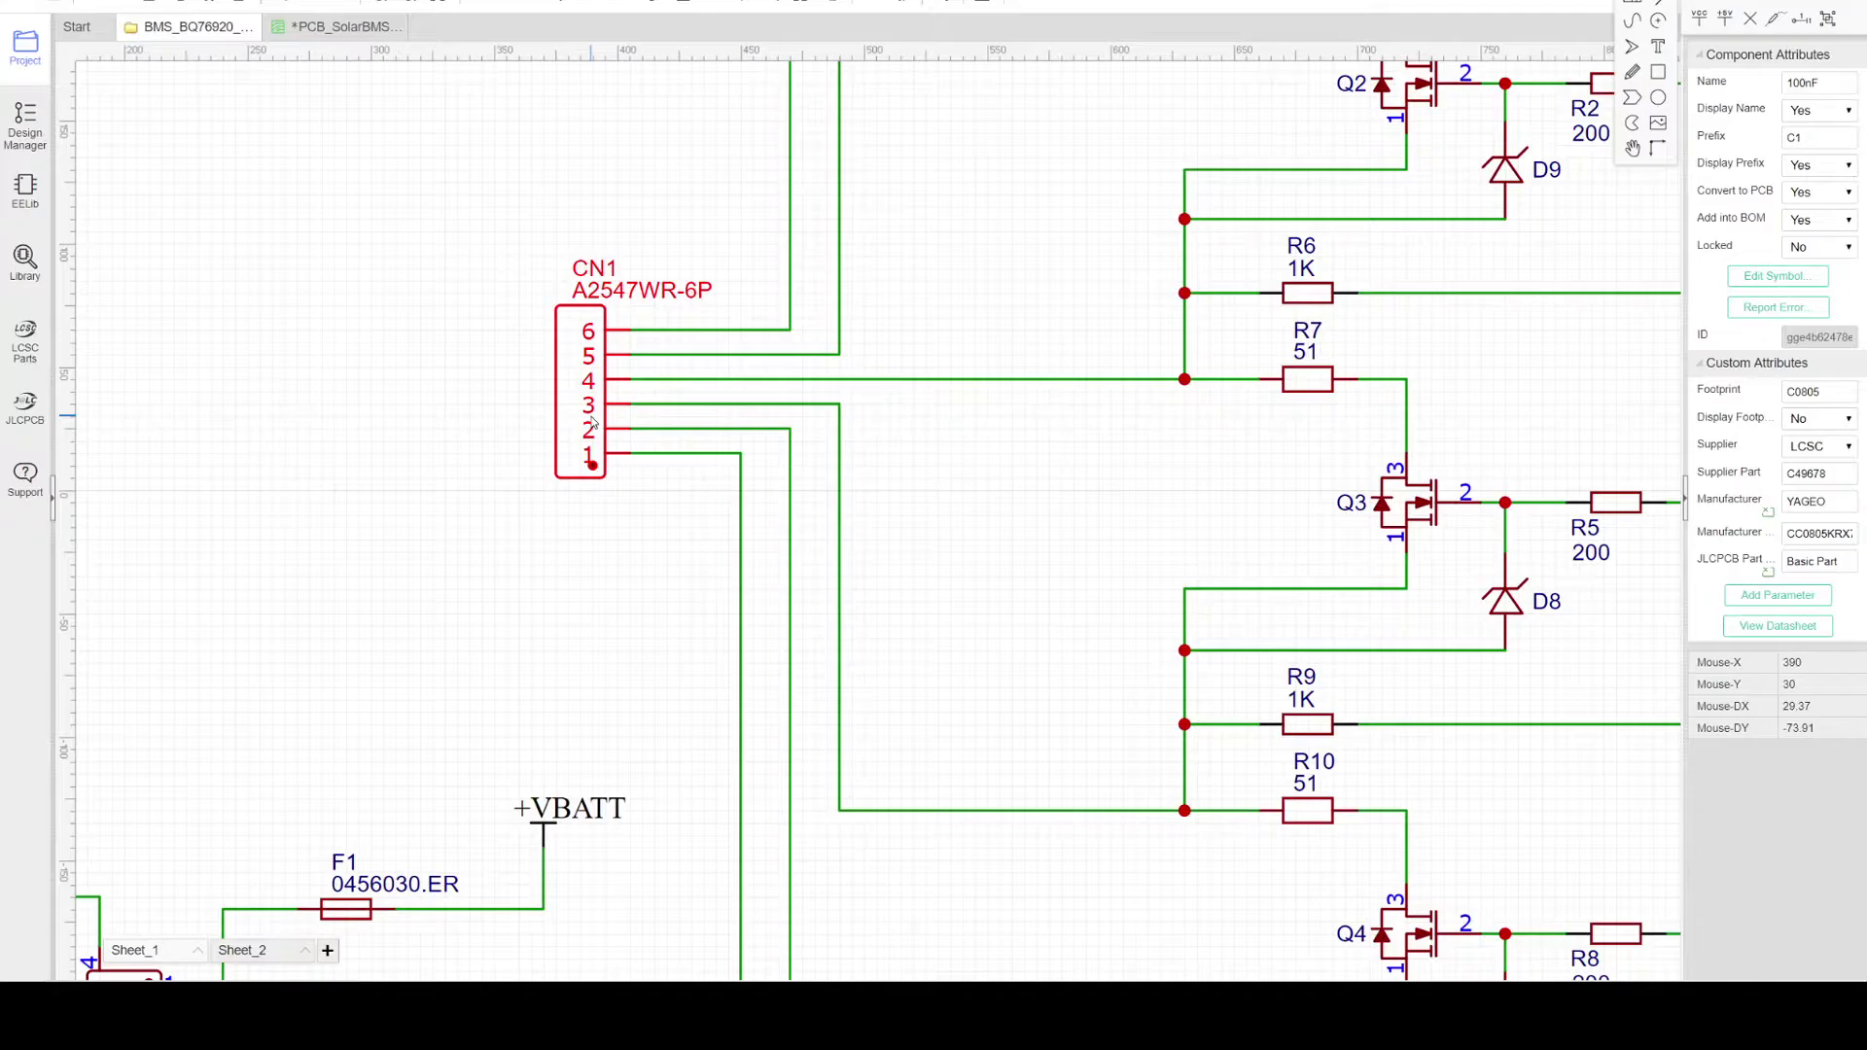
scroll(588, 416, "down", 1)
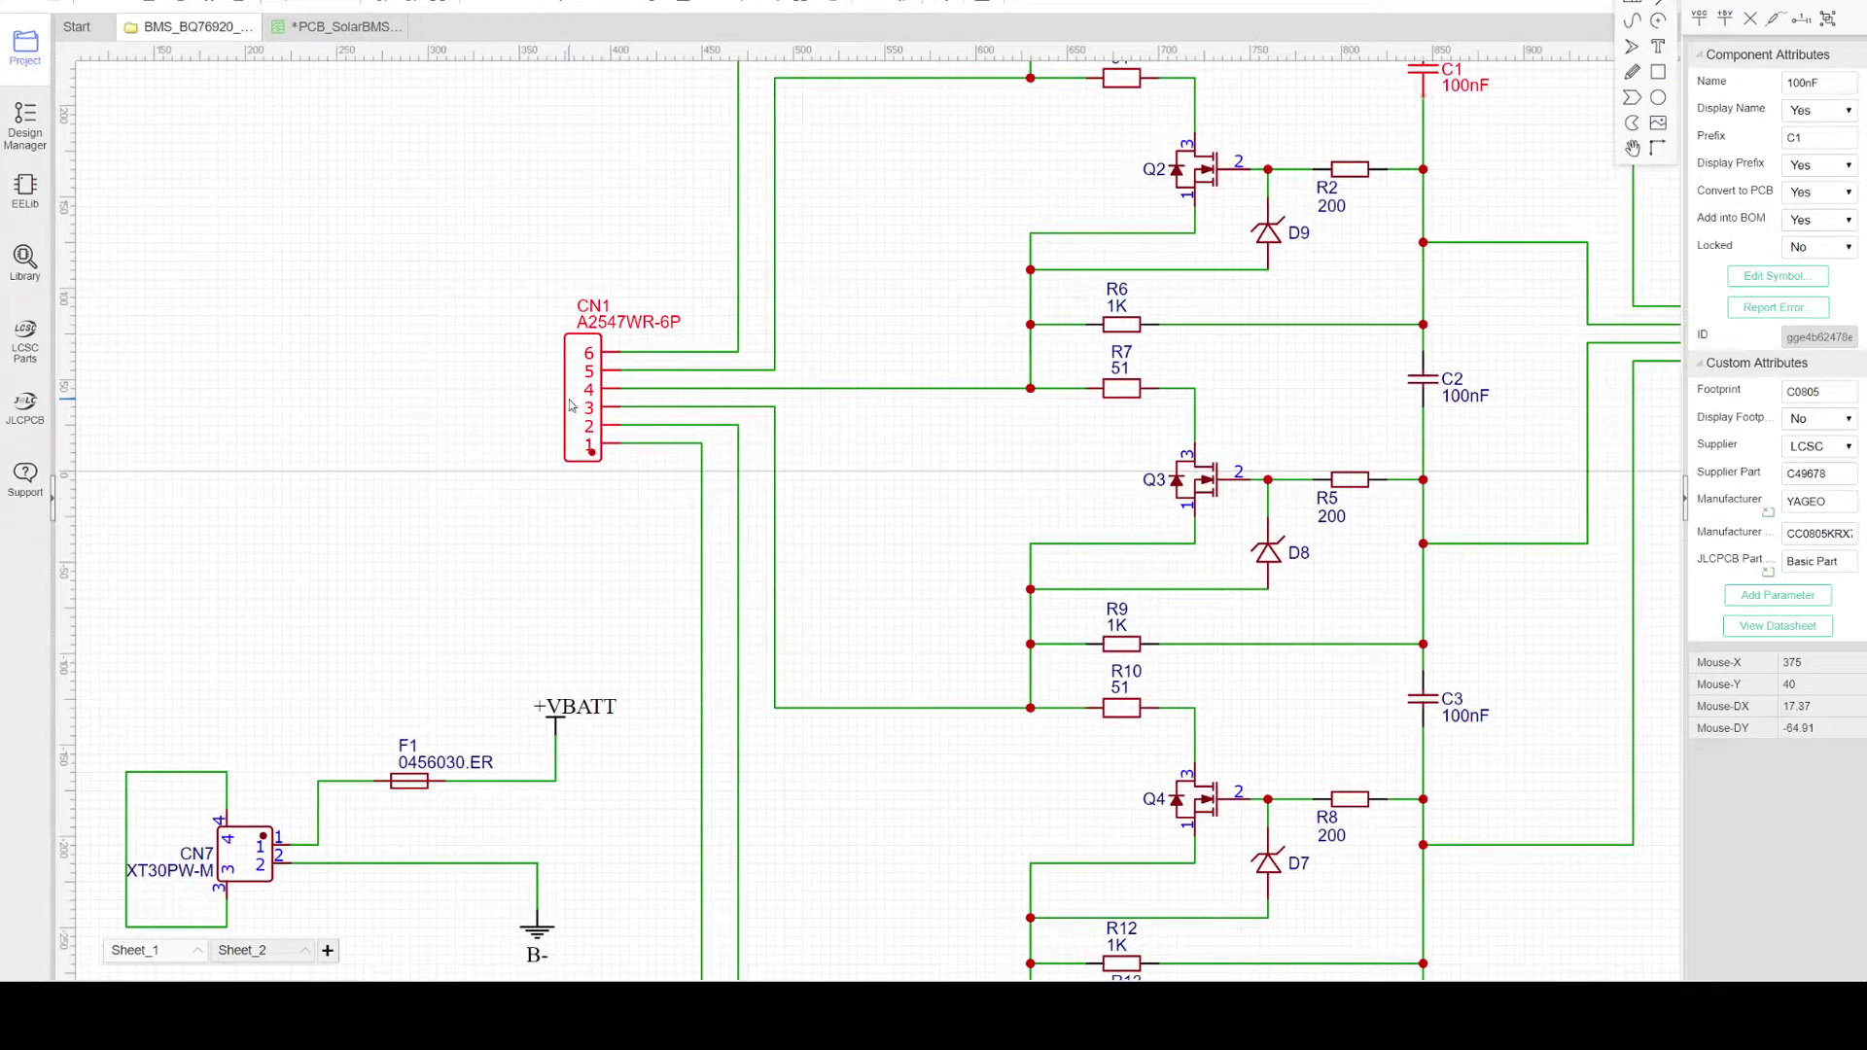
right_click_drag(481, 431, 629, 320)
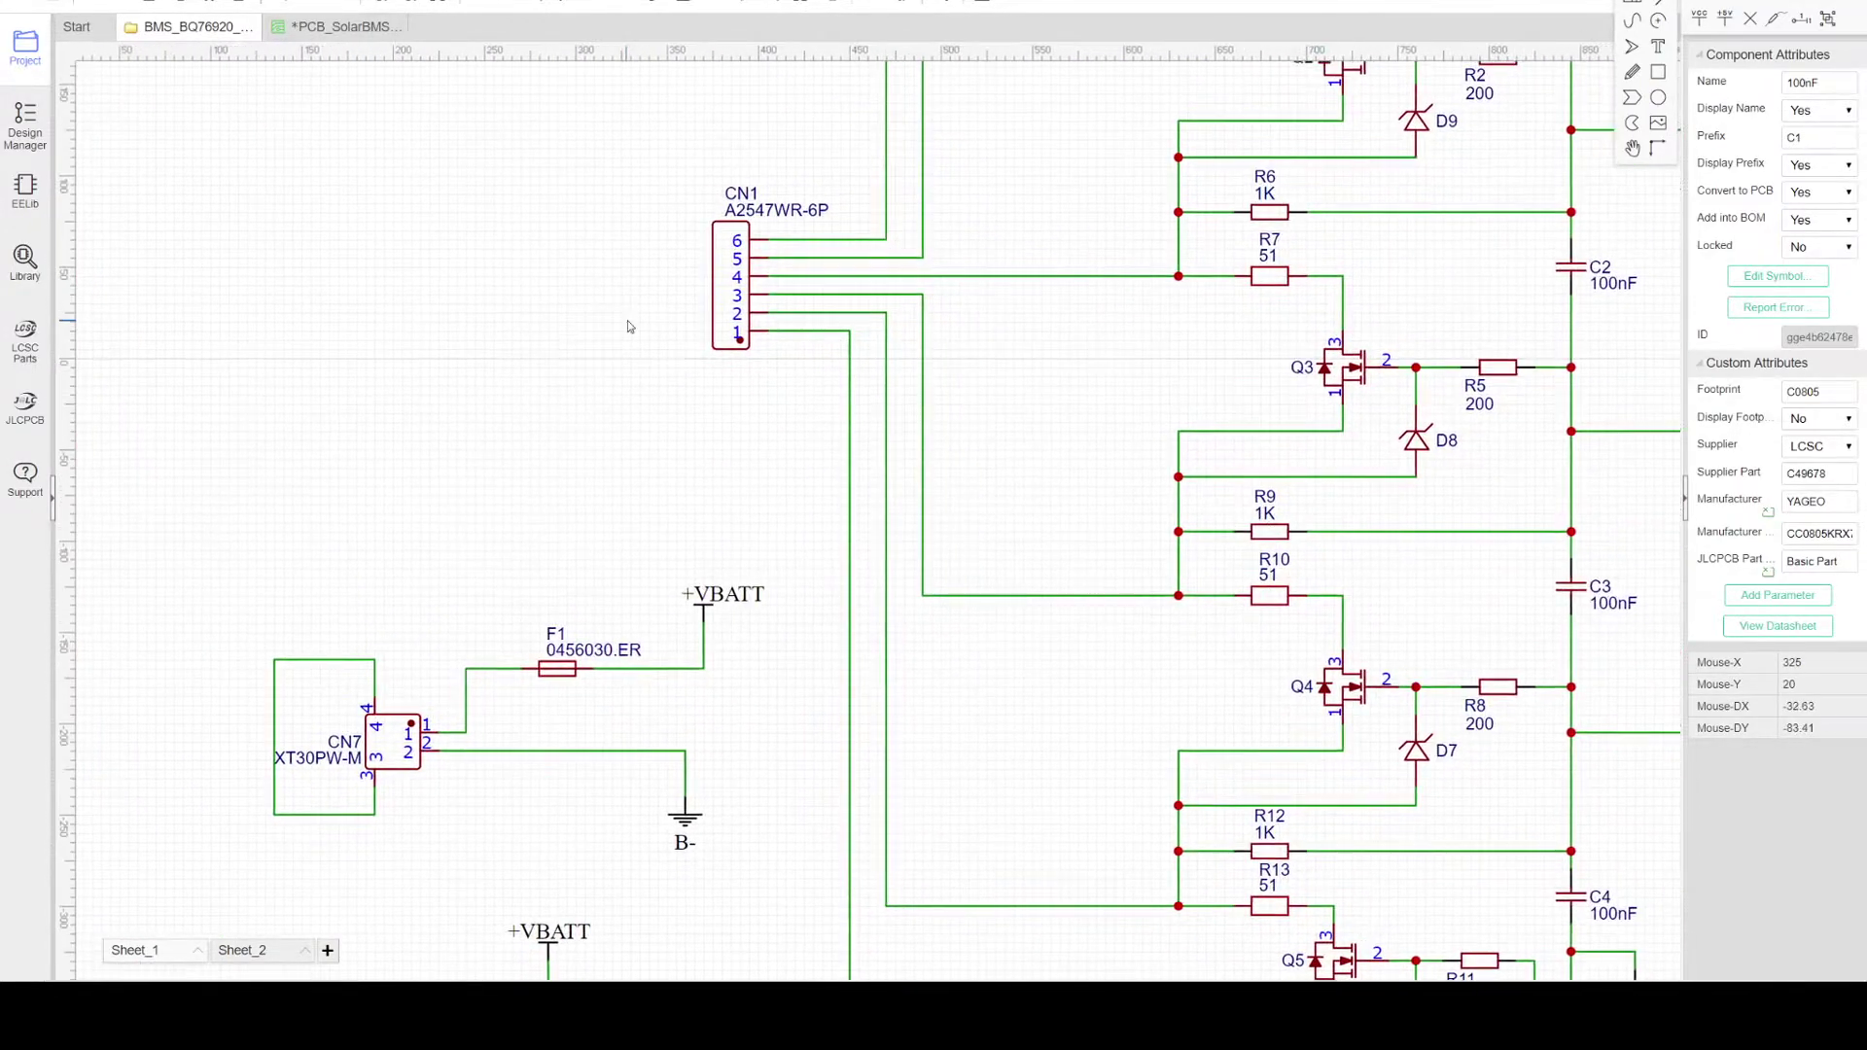
Step: Select the wire from pin 1 of CN1 and trace it down to the B- symbol, R14 and R36
scroll(785, 362, "up", 1)
left_click(812, 321)
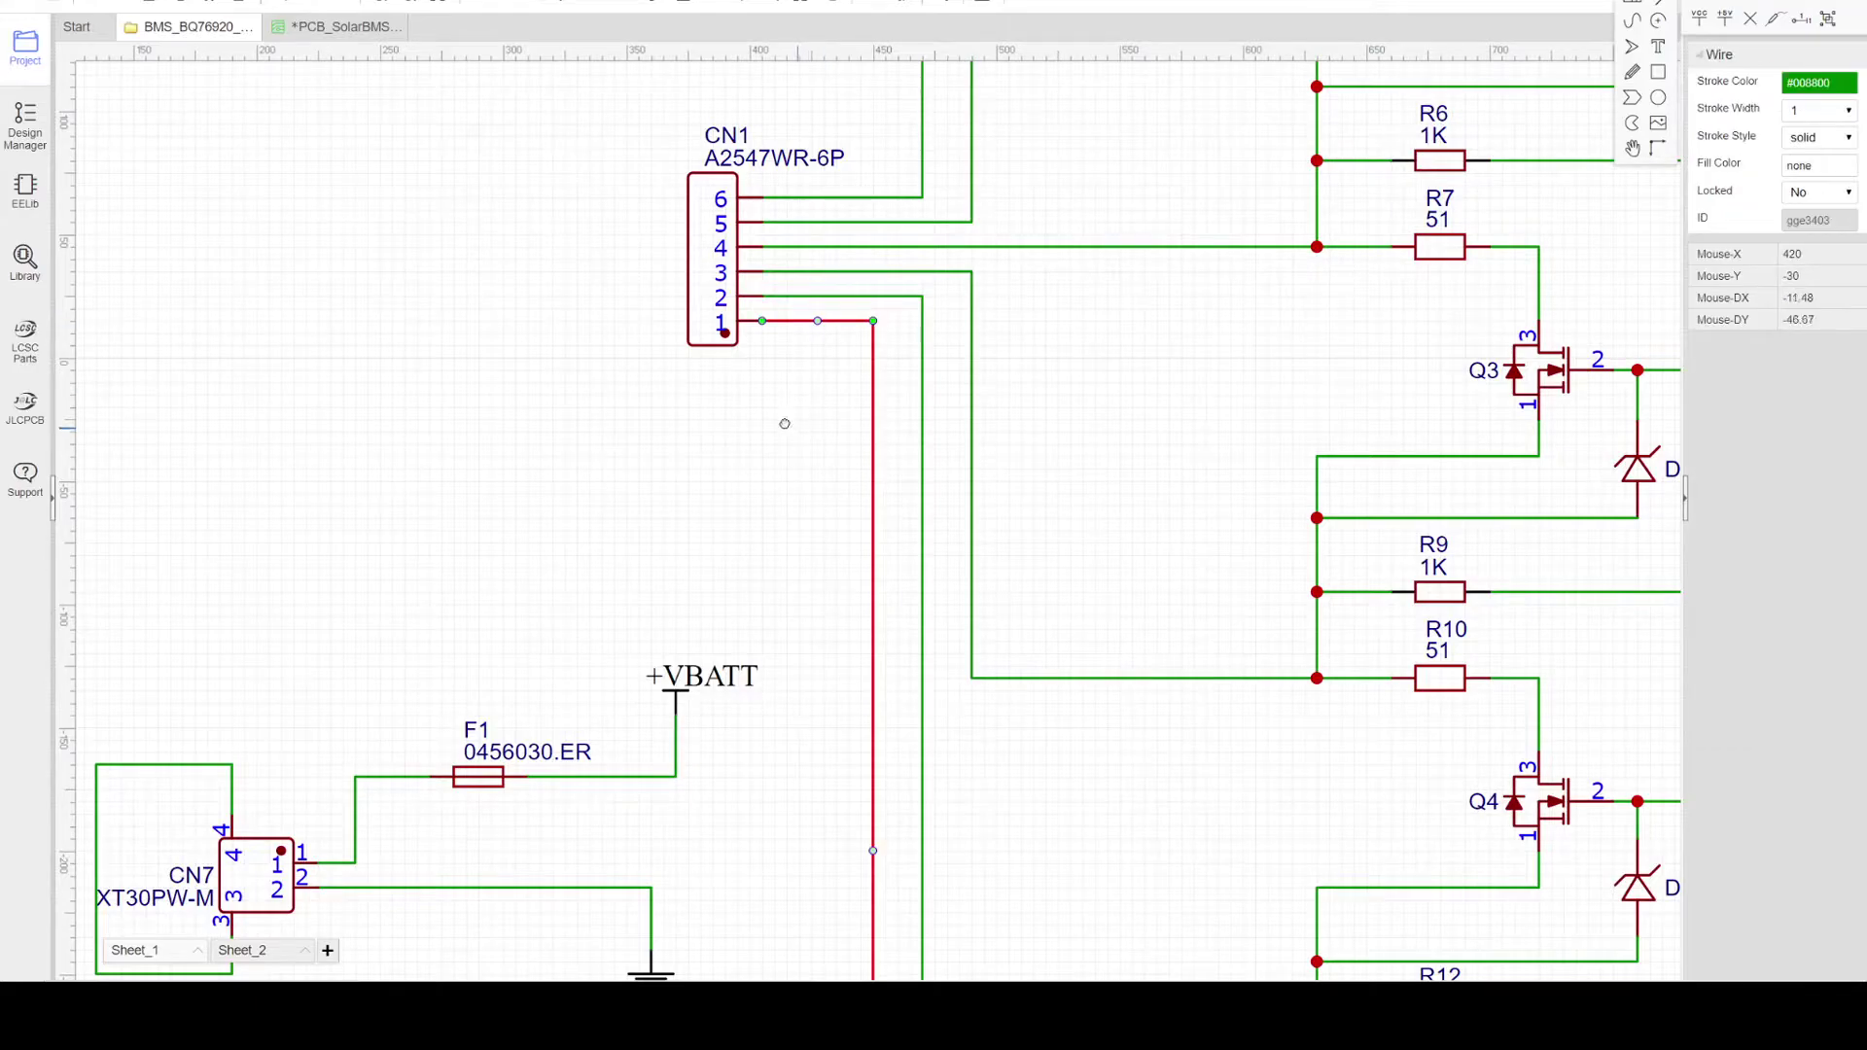
scroll(684, 376, "down", 2)
right_click_drag(671, 400, 670, 232)
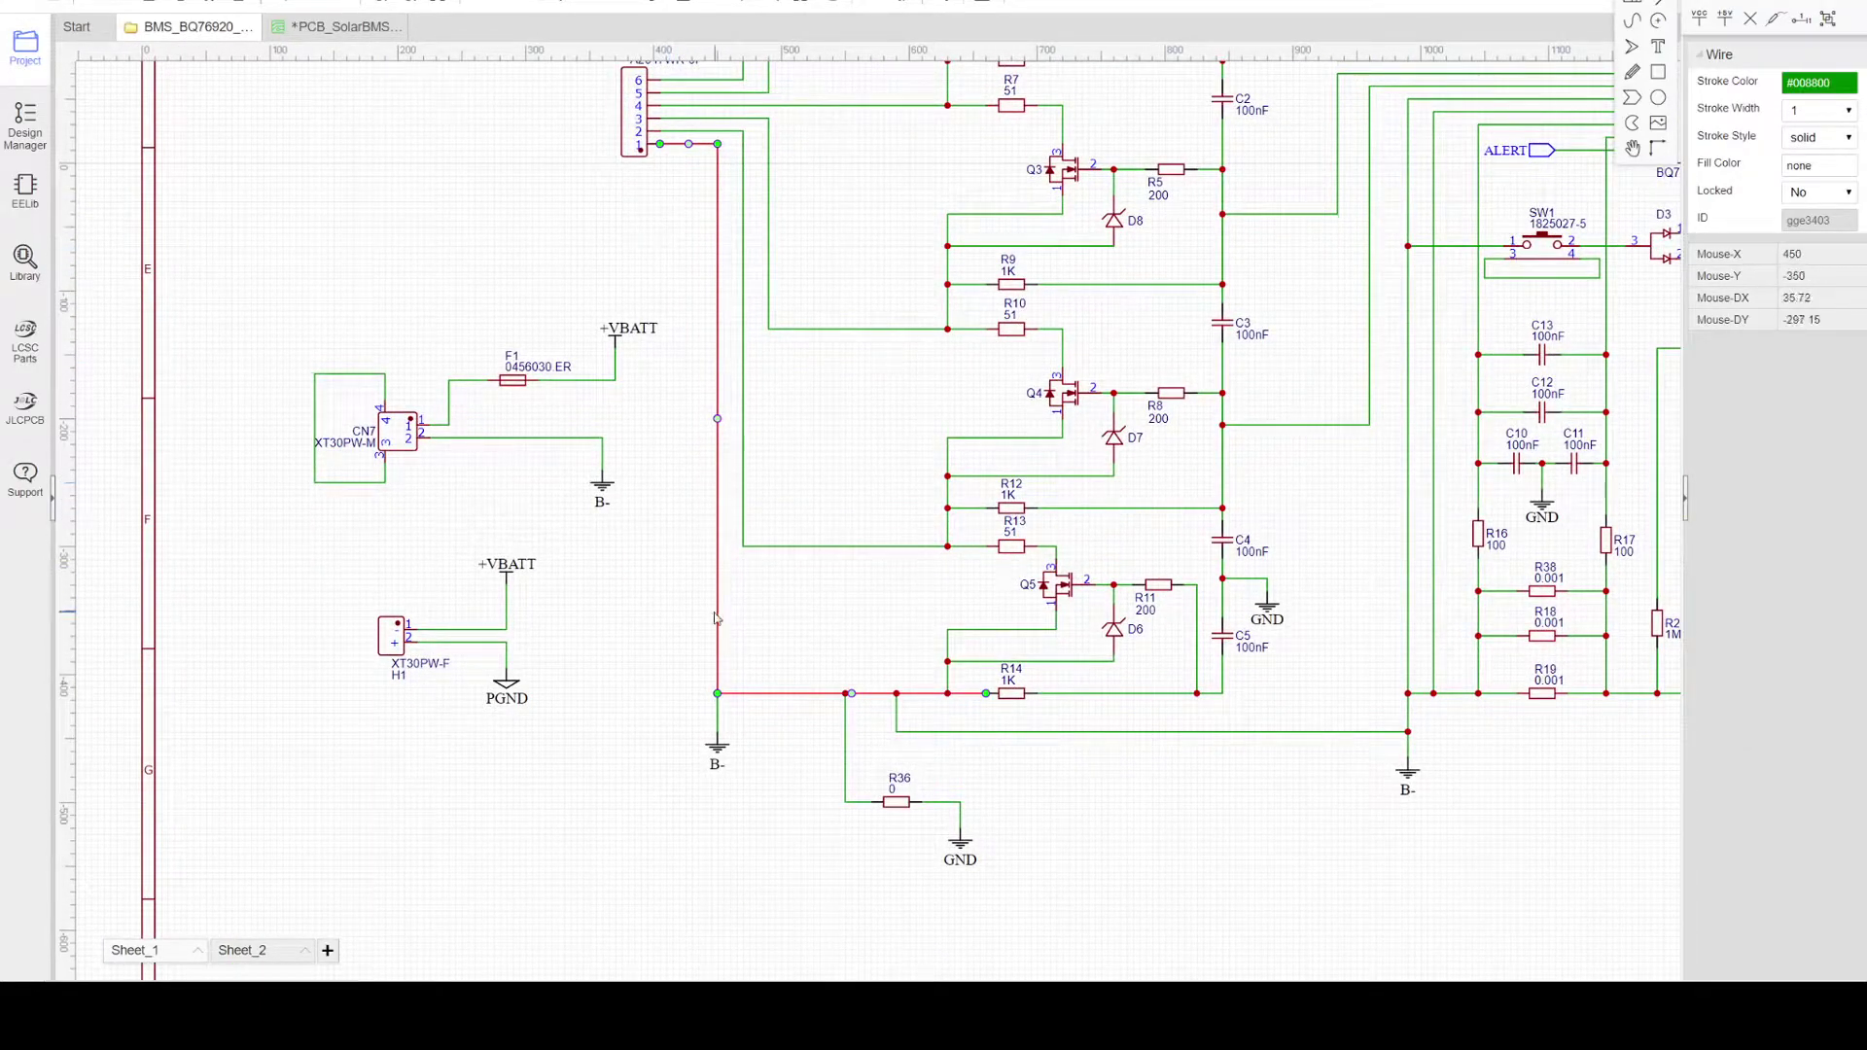
right_click_drag(695, 608, 651, 492)
scroll(749, 709, "up", 1)
scroll(750, 608, "up", 1)
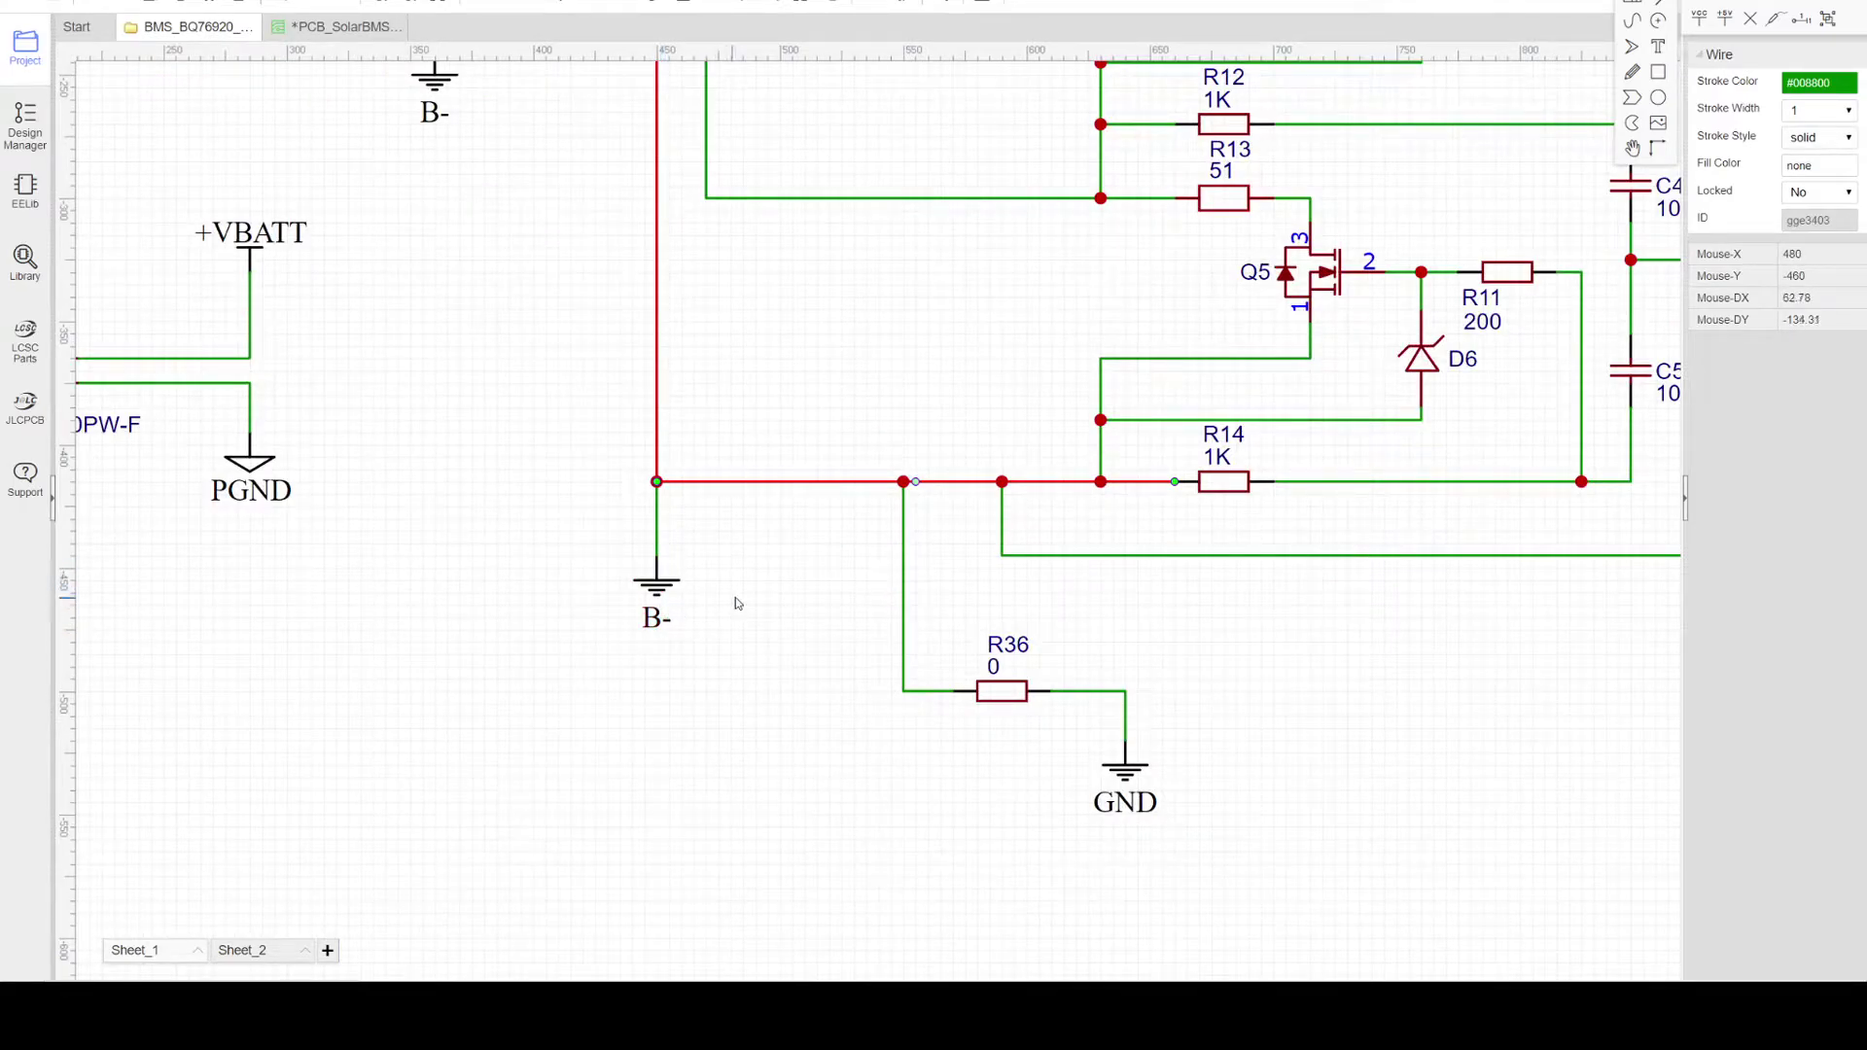
Step: Select resistor R36 and inspect its attributes and connection between the B- line and GND
right_click_drag(733, 604, 632, 528)
left_click(791, 638)
scroll(908, 620, "up", 1)
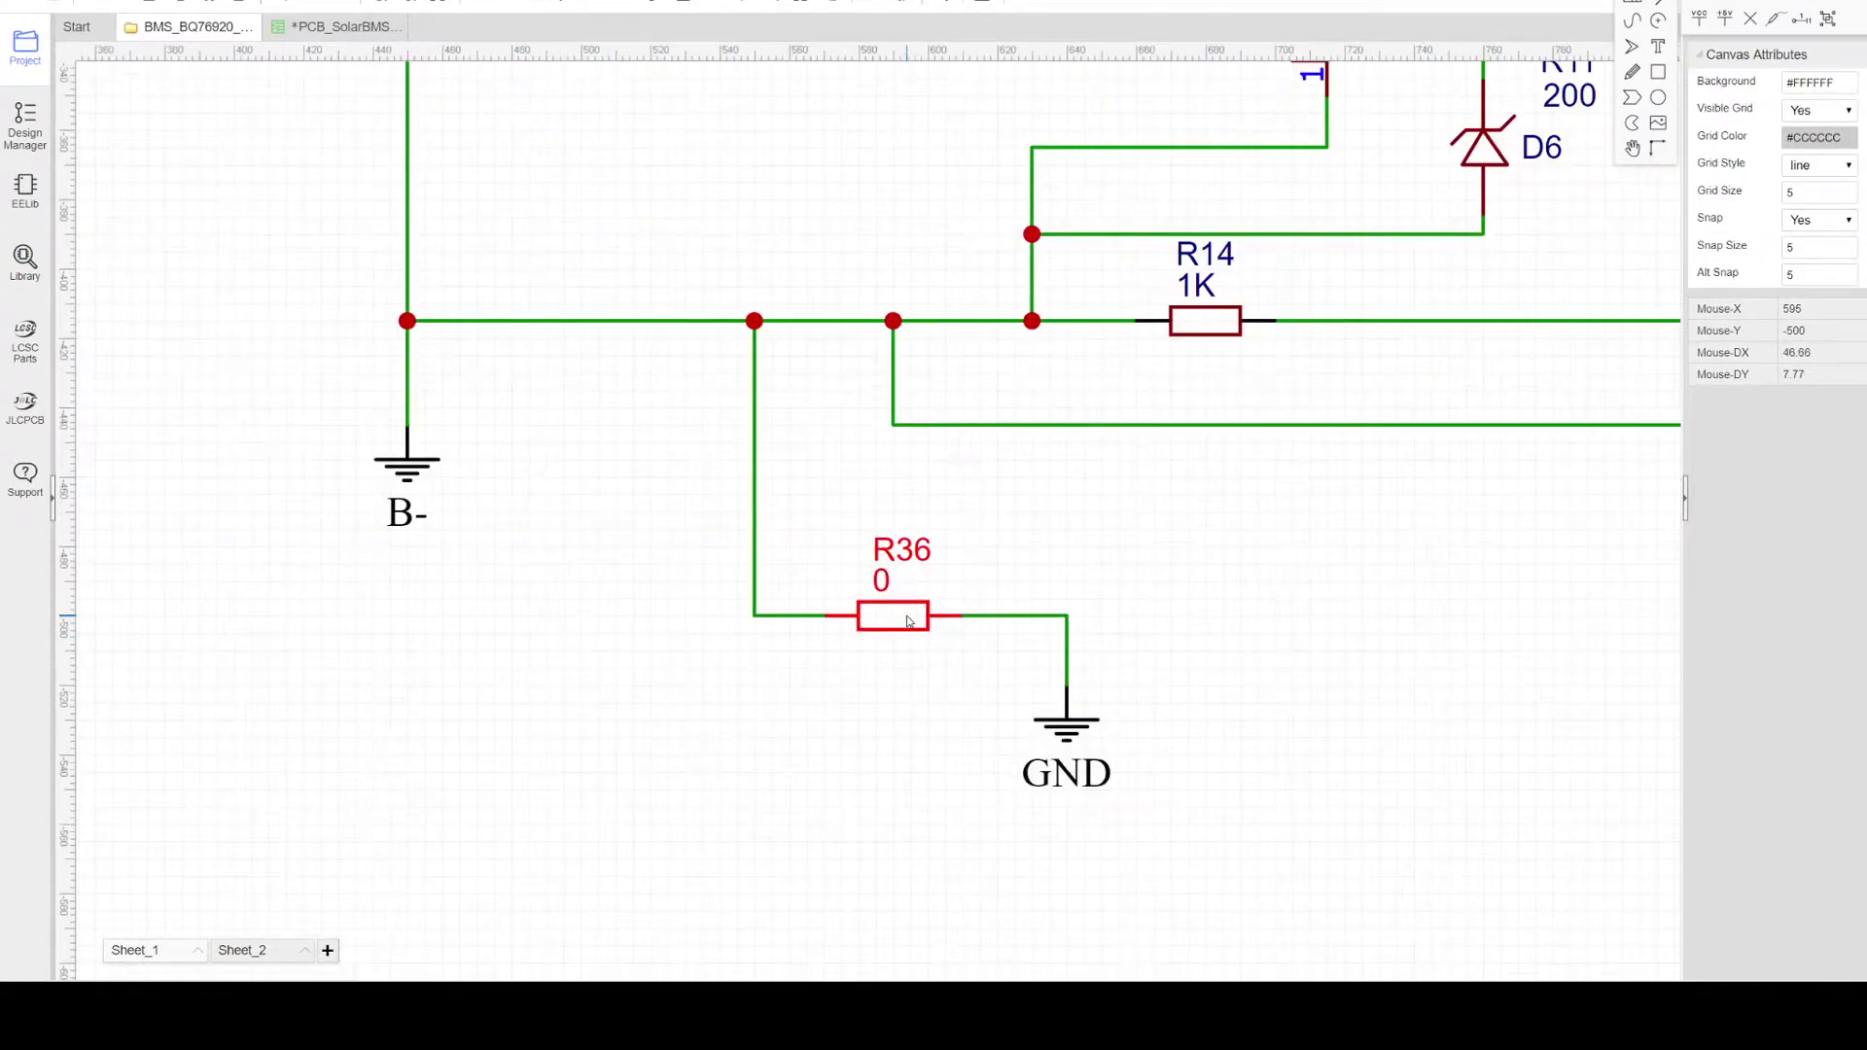
left_click(909, 621)
scroll(909, 620, "down", 1)
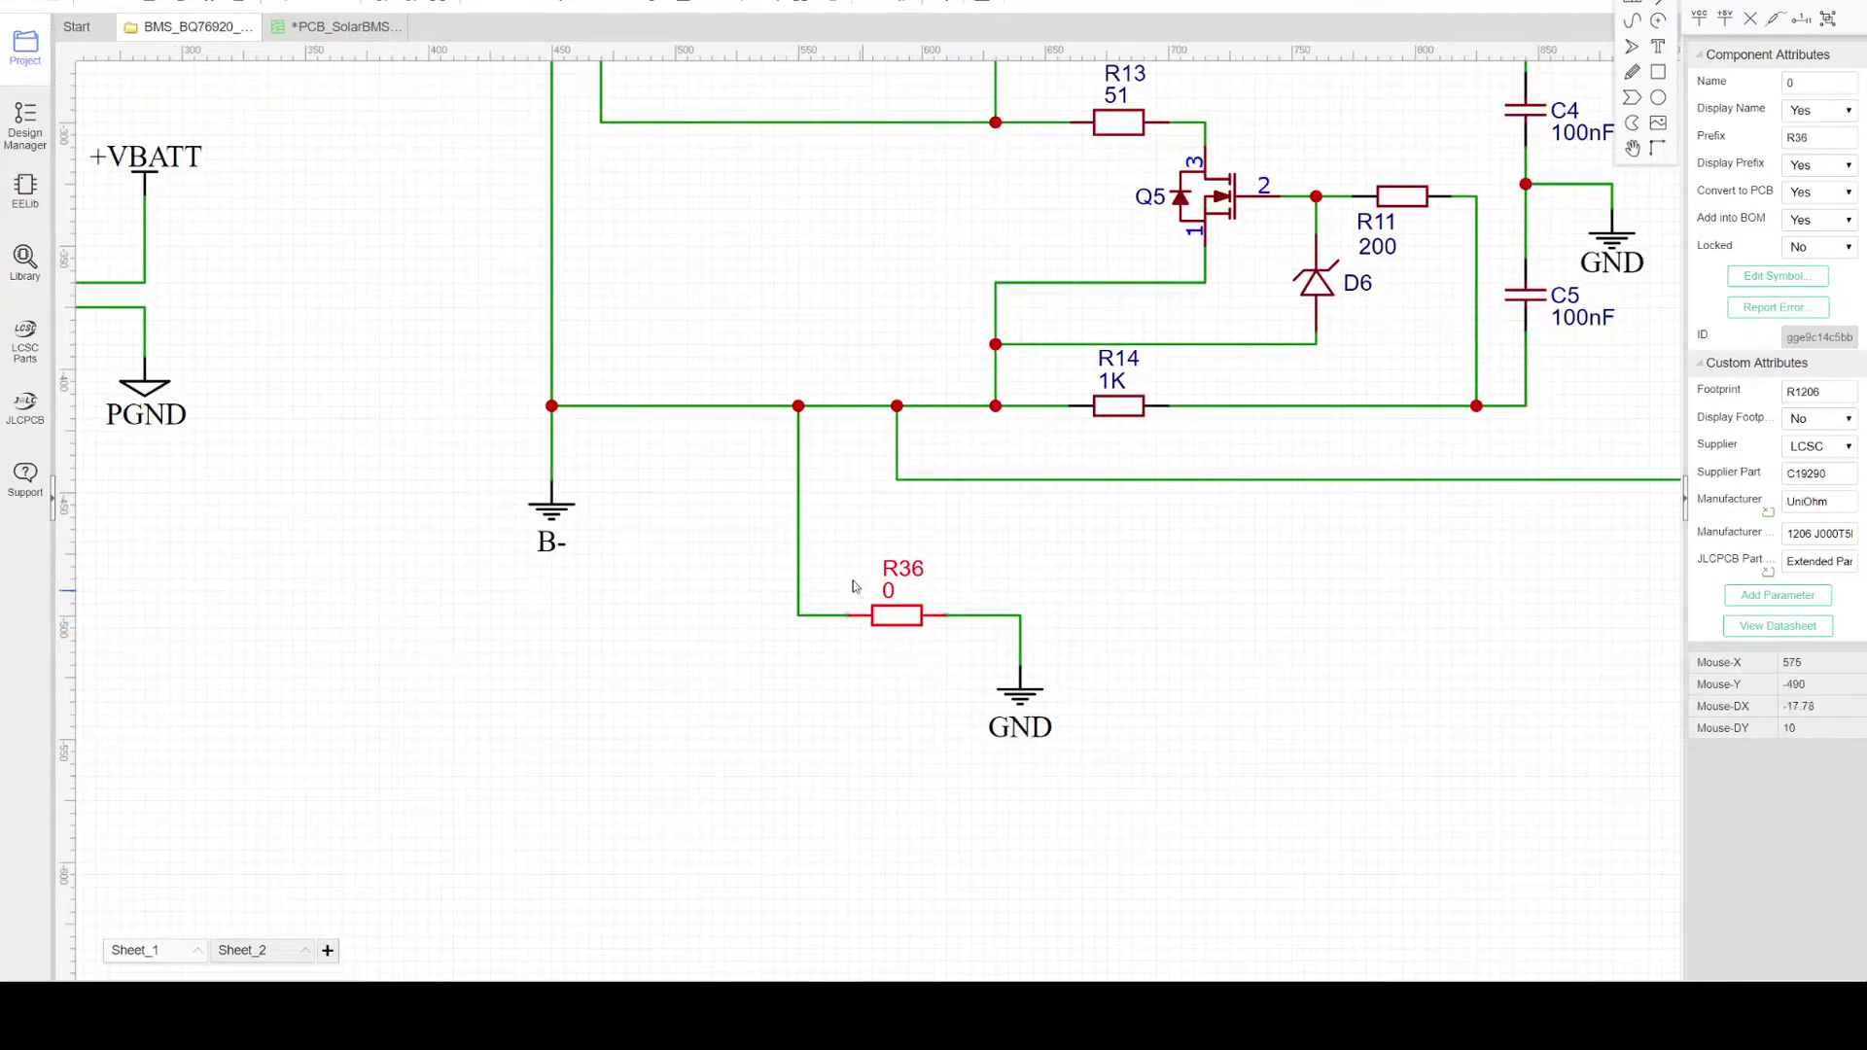
scroll(832, 553, "up", 1)
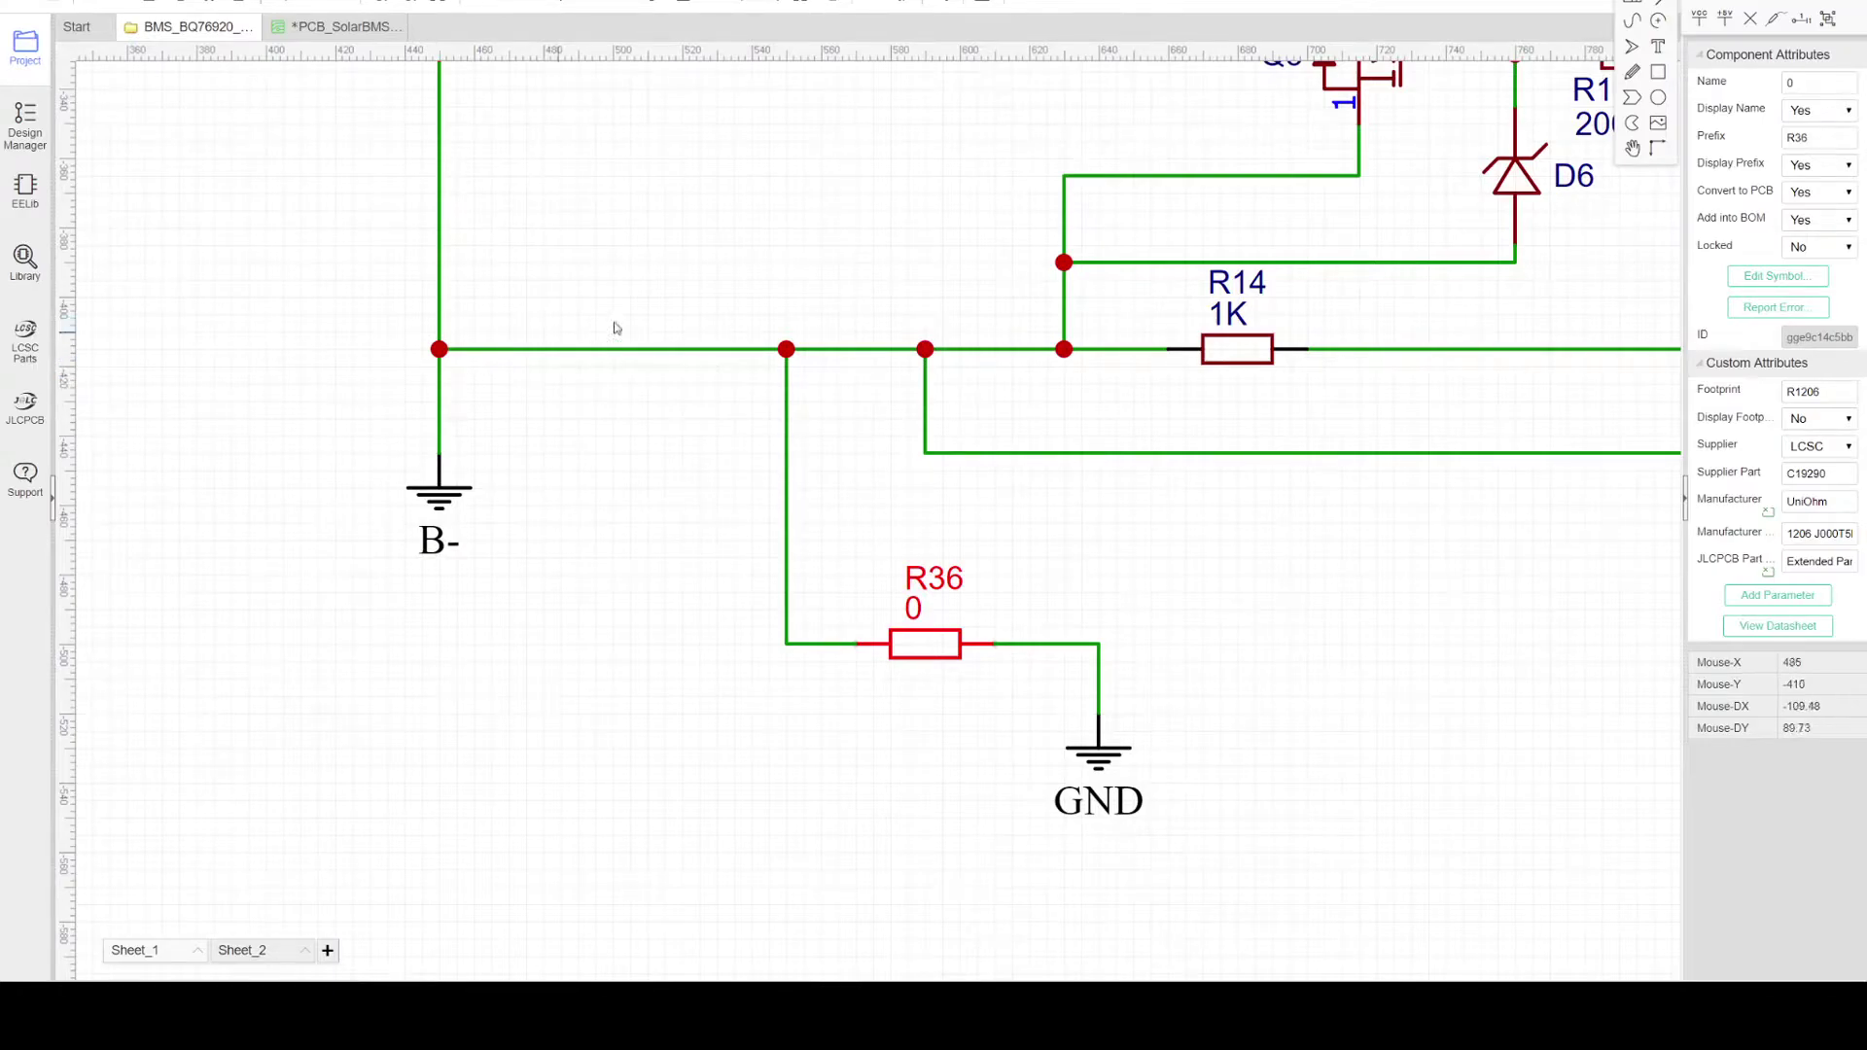
Step: Select the GND symbol beside R36, reselect R36, and examine how it ties the B- and GND nets together
left_click(1097, 752)
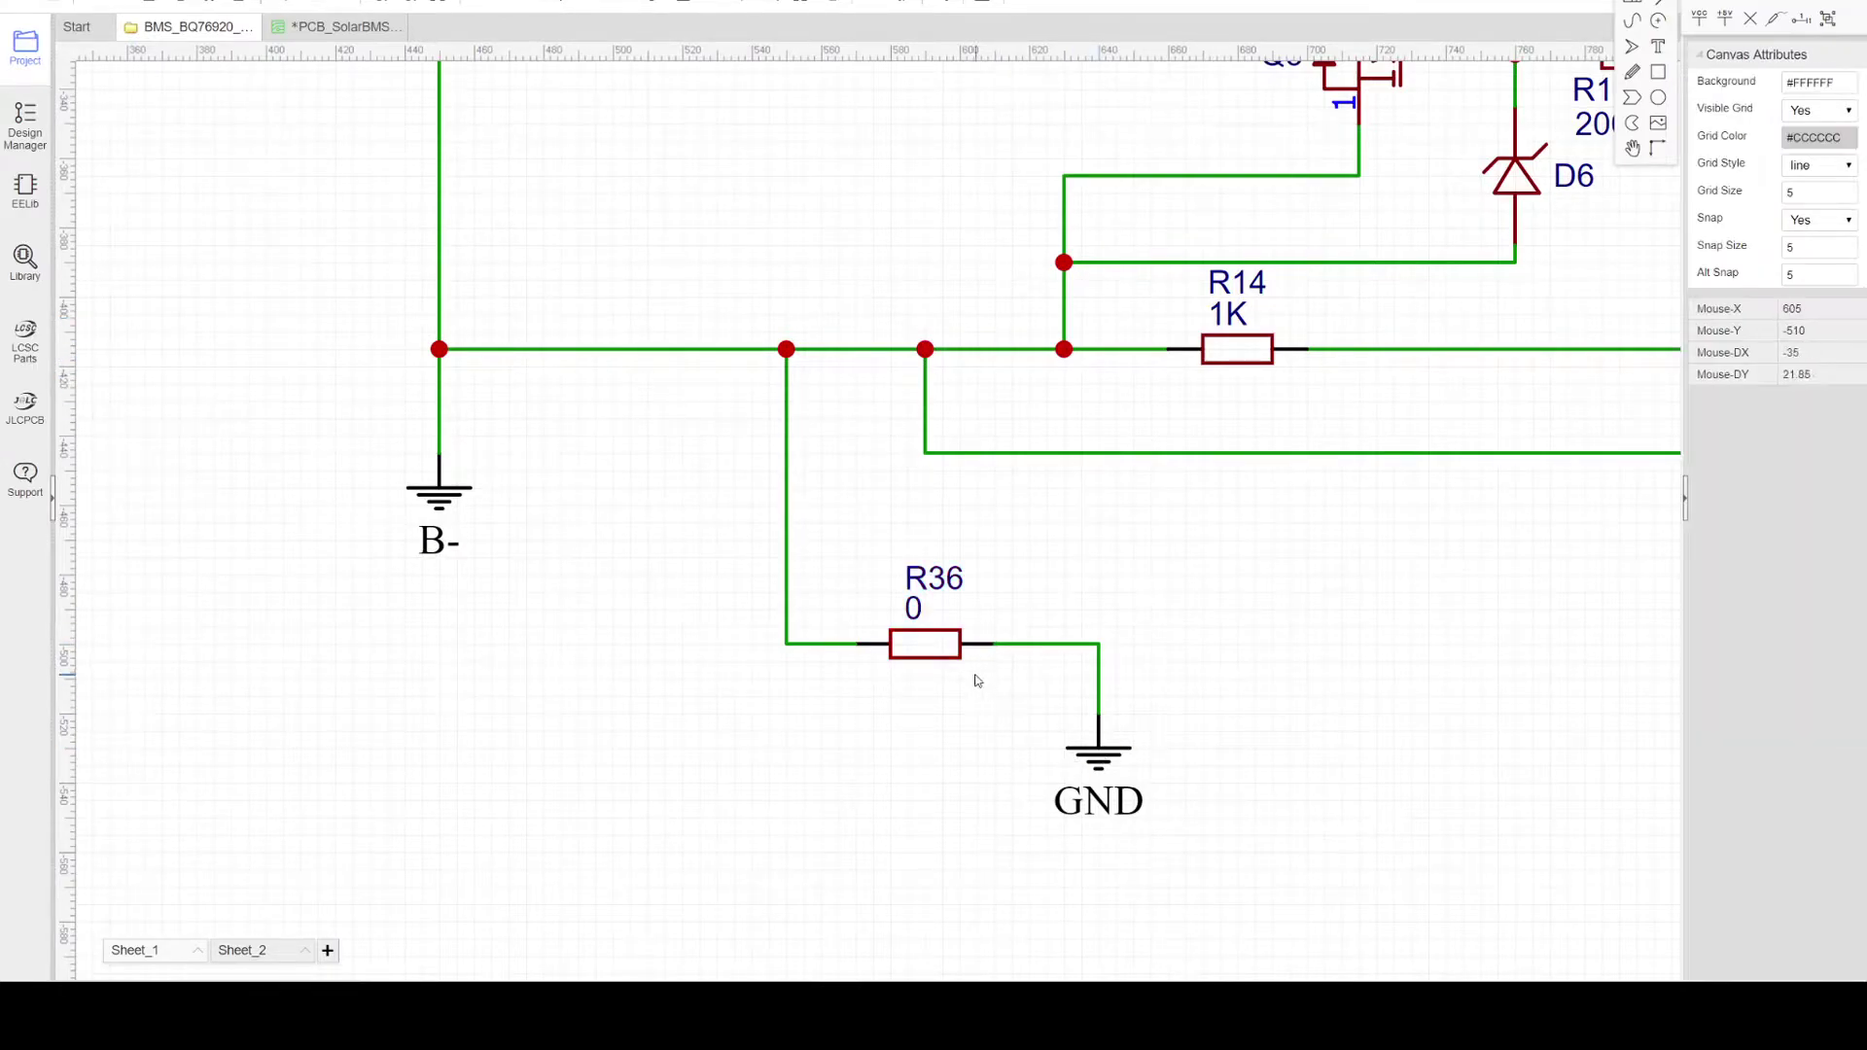
left_click(1100, 751)
scroll(1100, 751, "down", 2)
right_click_drag(1170, 706, 987, 706)
scroll(972, 783, "up", 1)
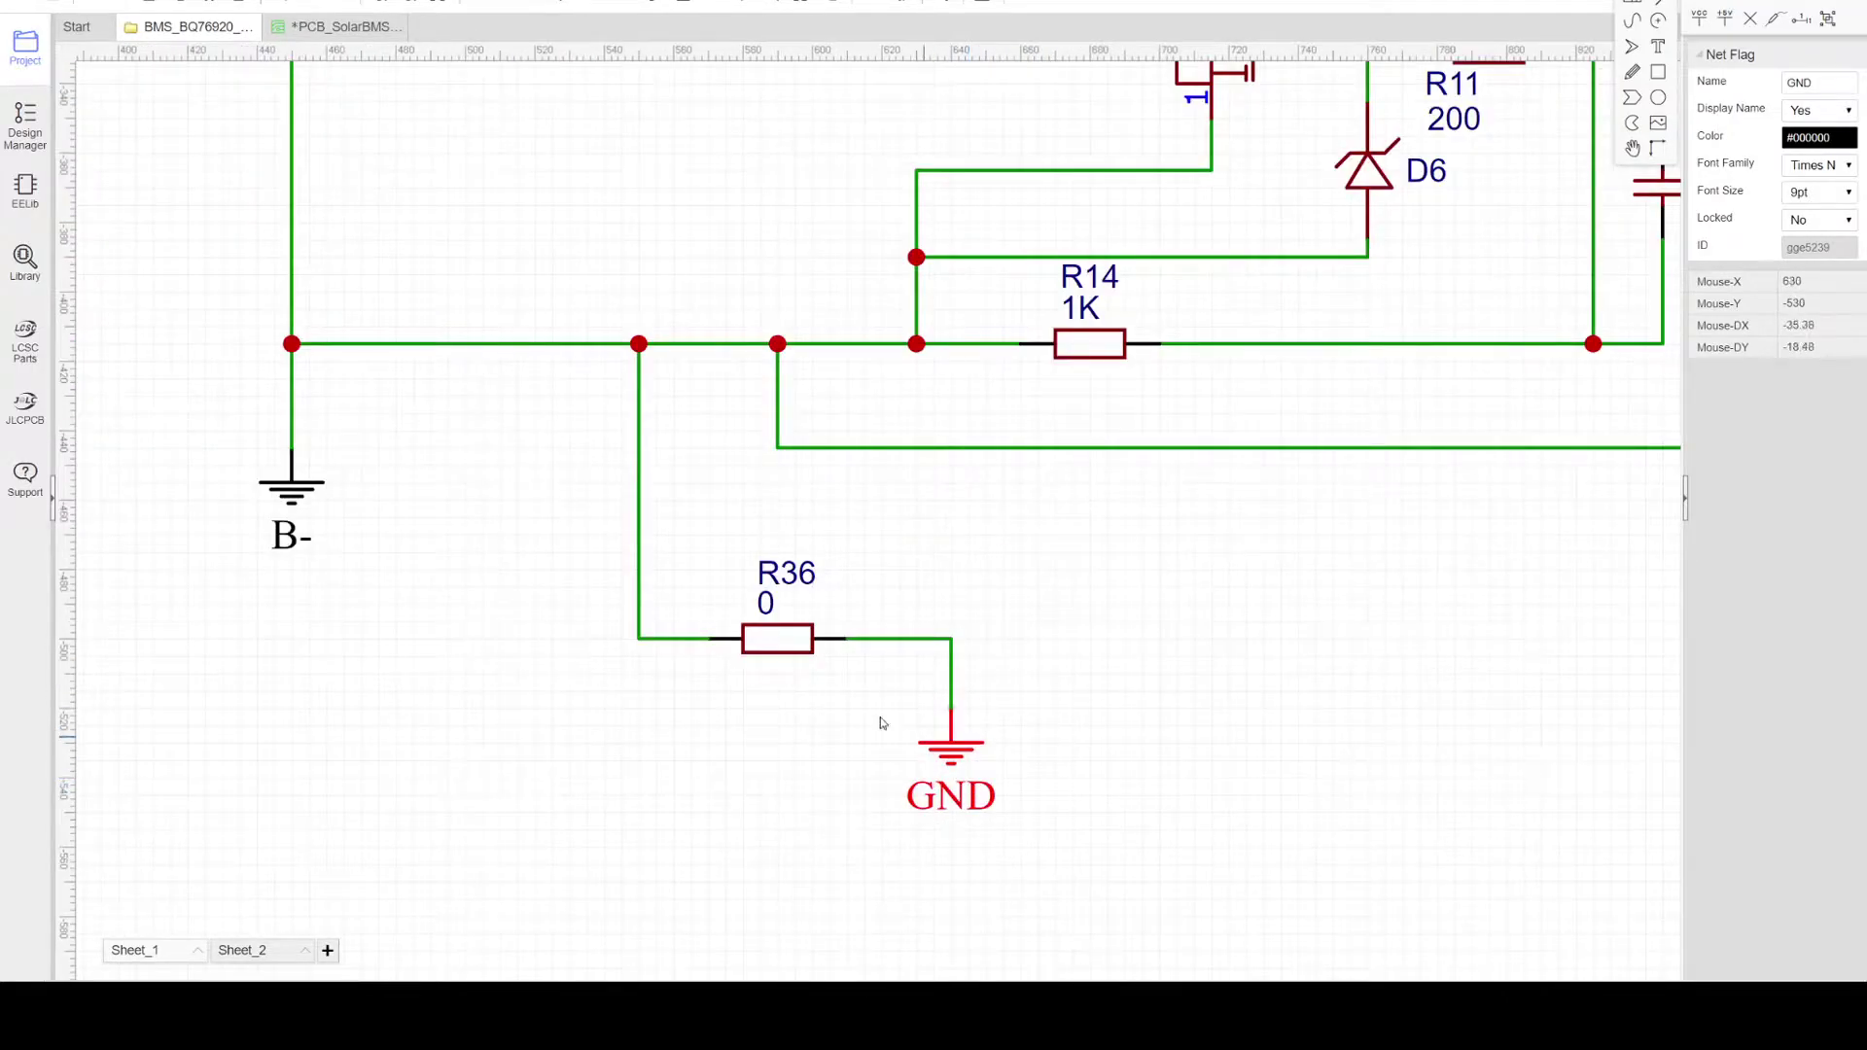
left_click(773, 642)
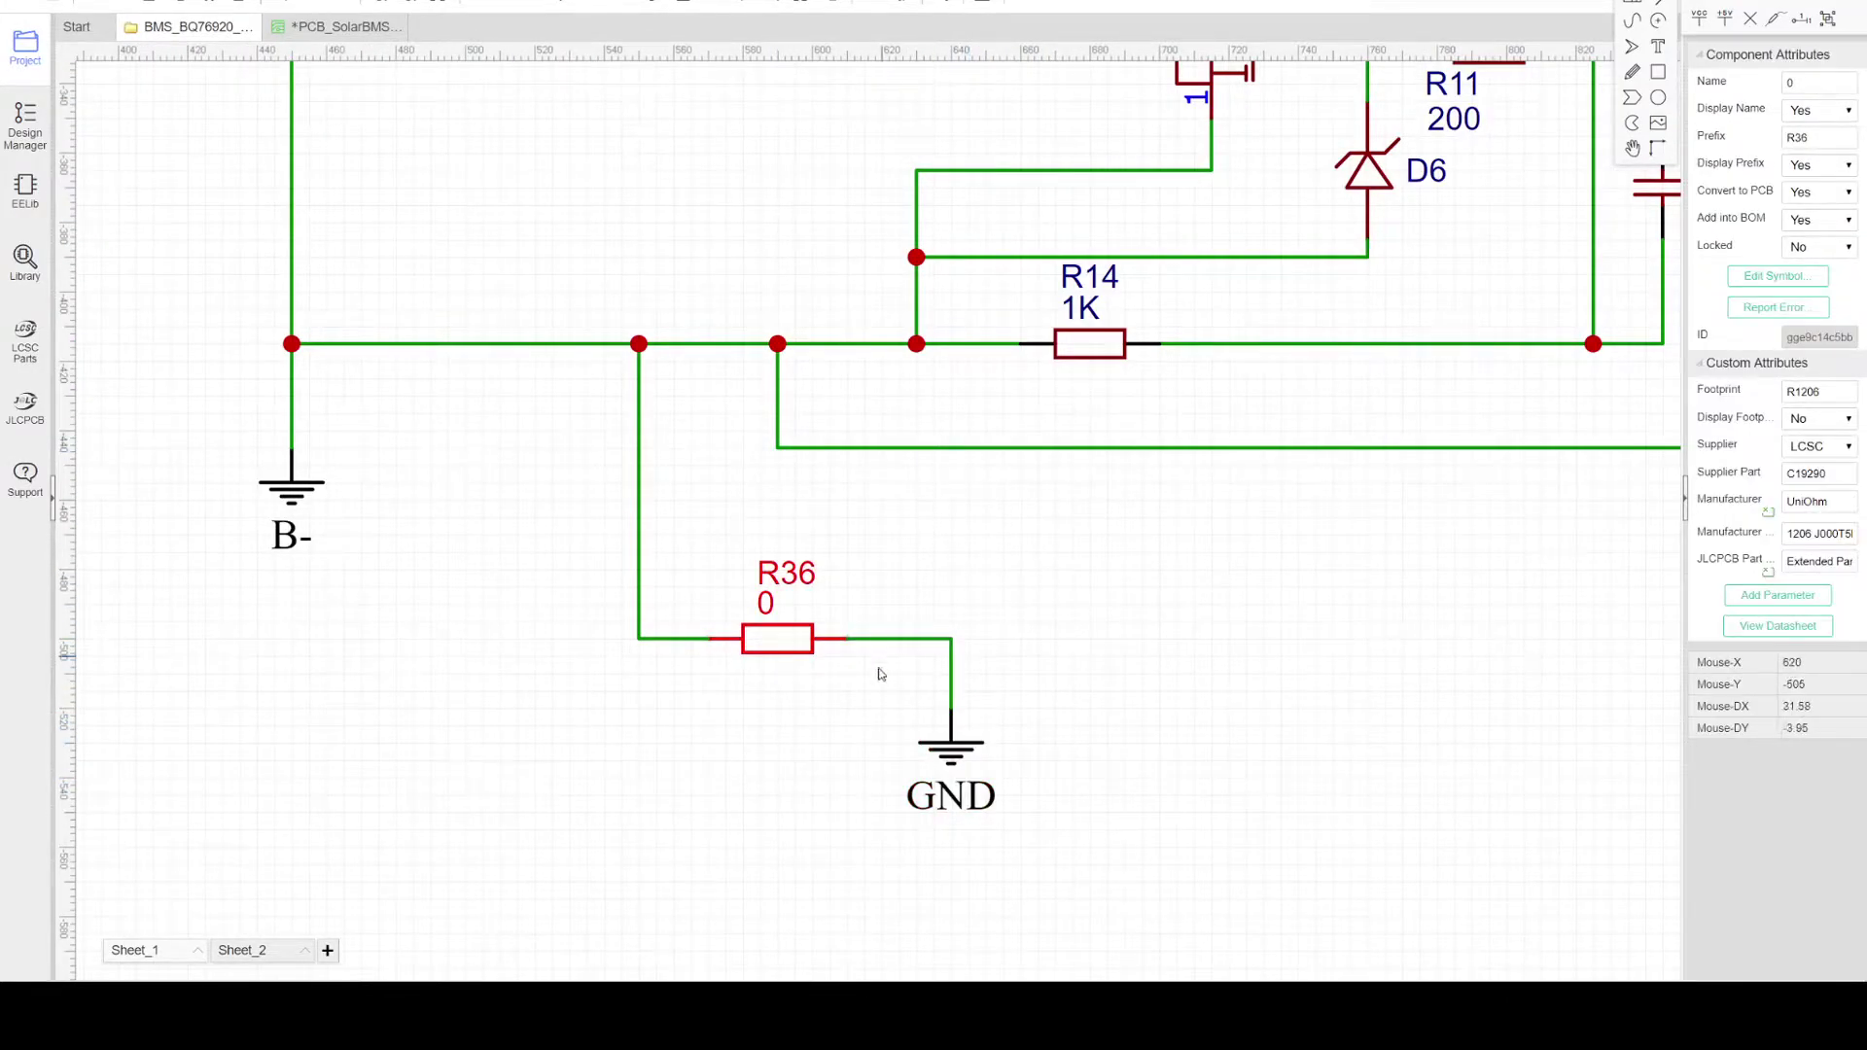
scroll(773, 665, "down", 2)
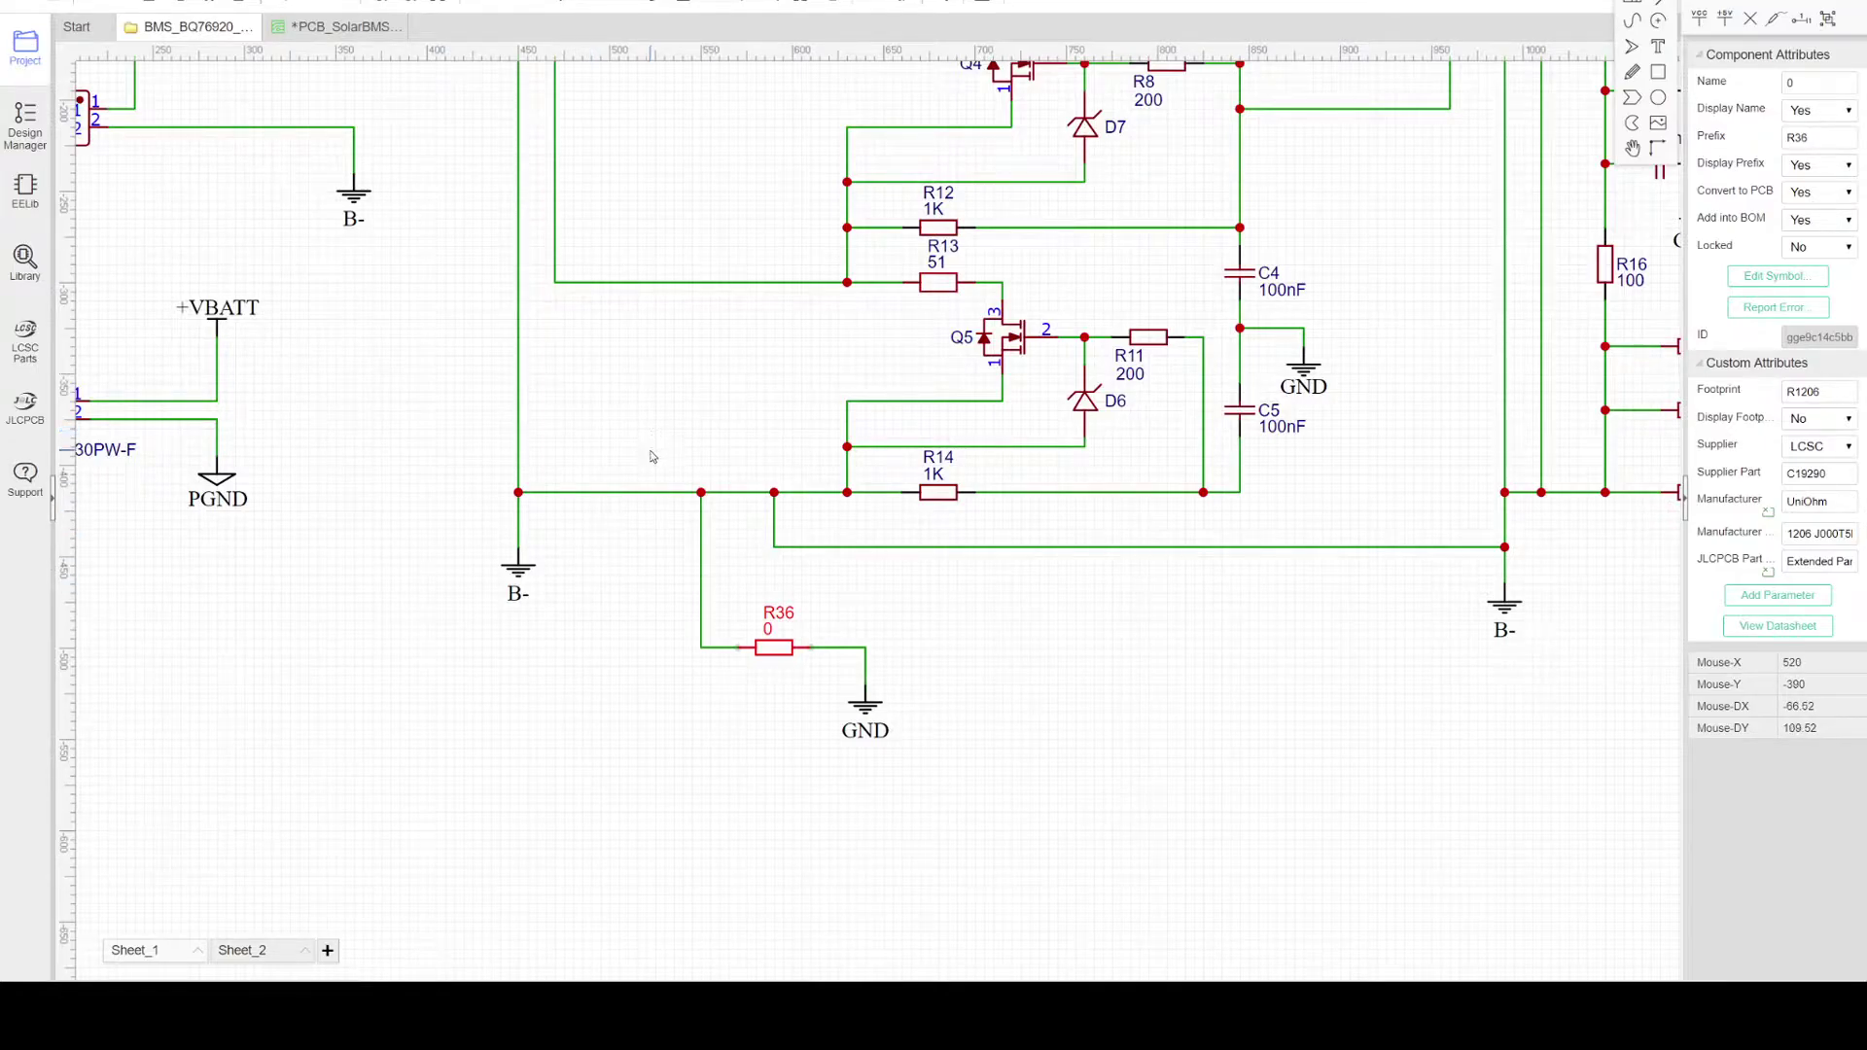
scroll(795, 681, "up", 3)
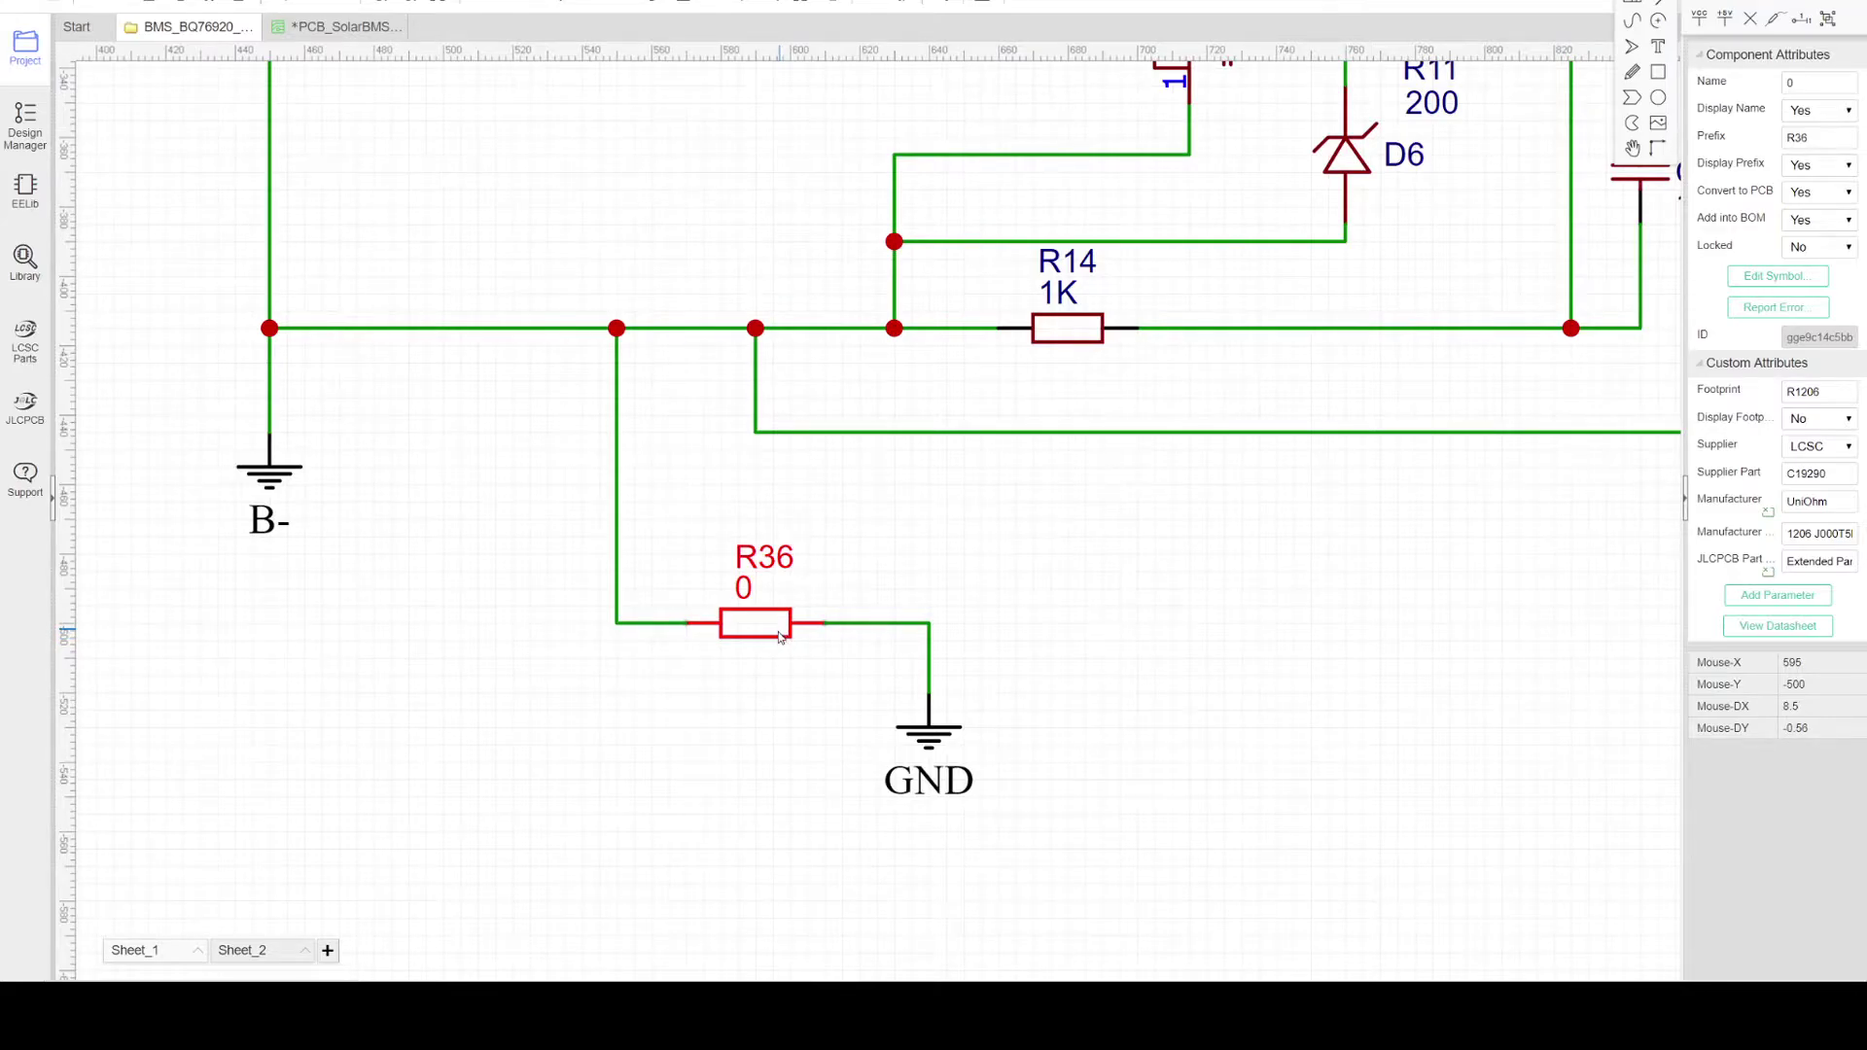
right_click_drag(776, 661, 849, 673)
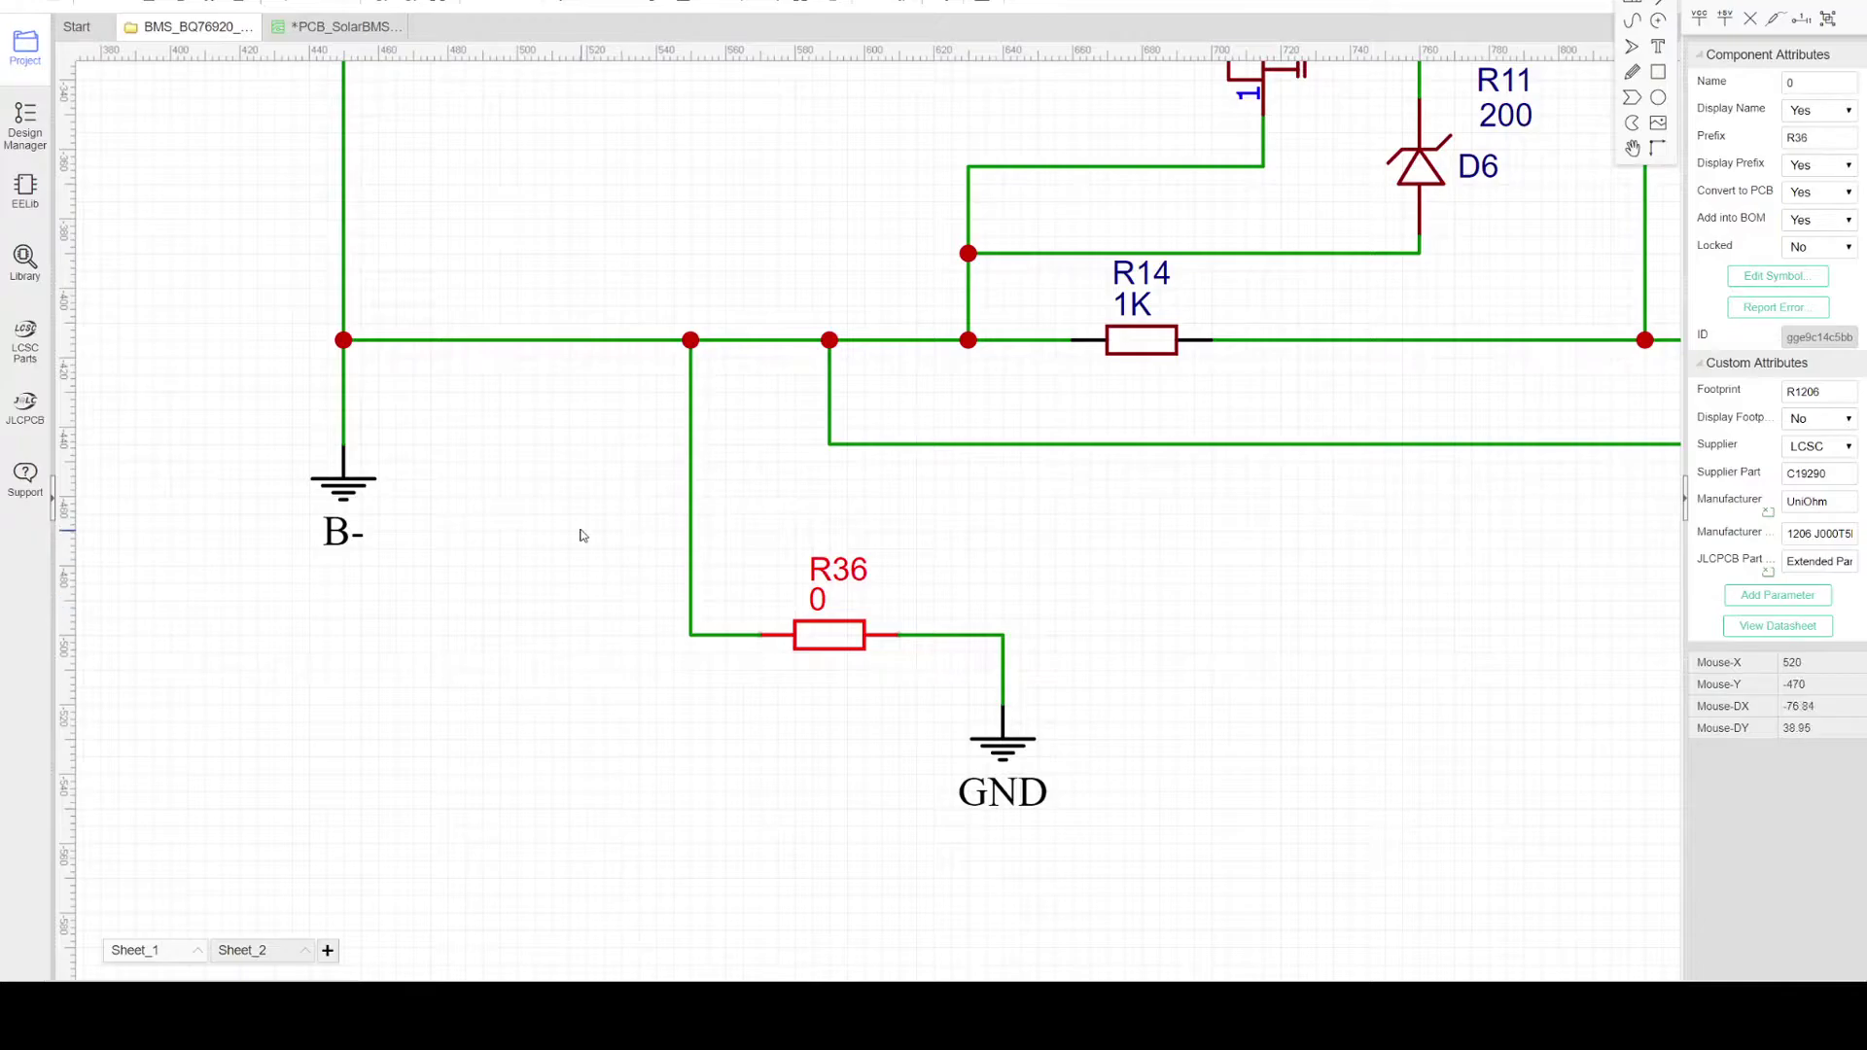
right_click_drag(581, 535, 720, 584)
scroll(722, 589, "down", 1)
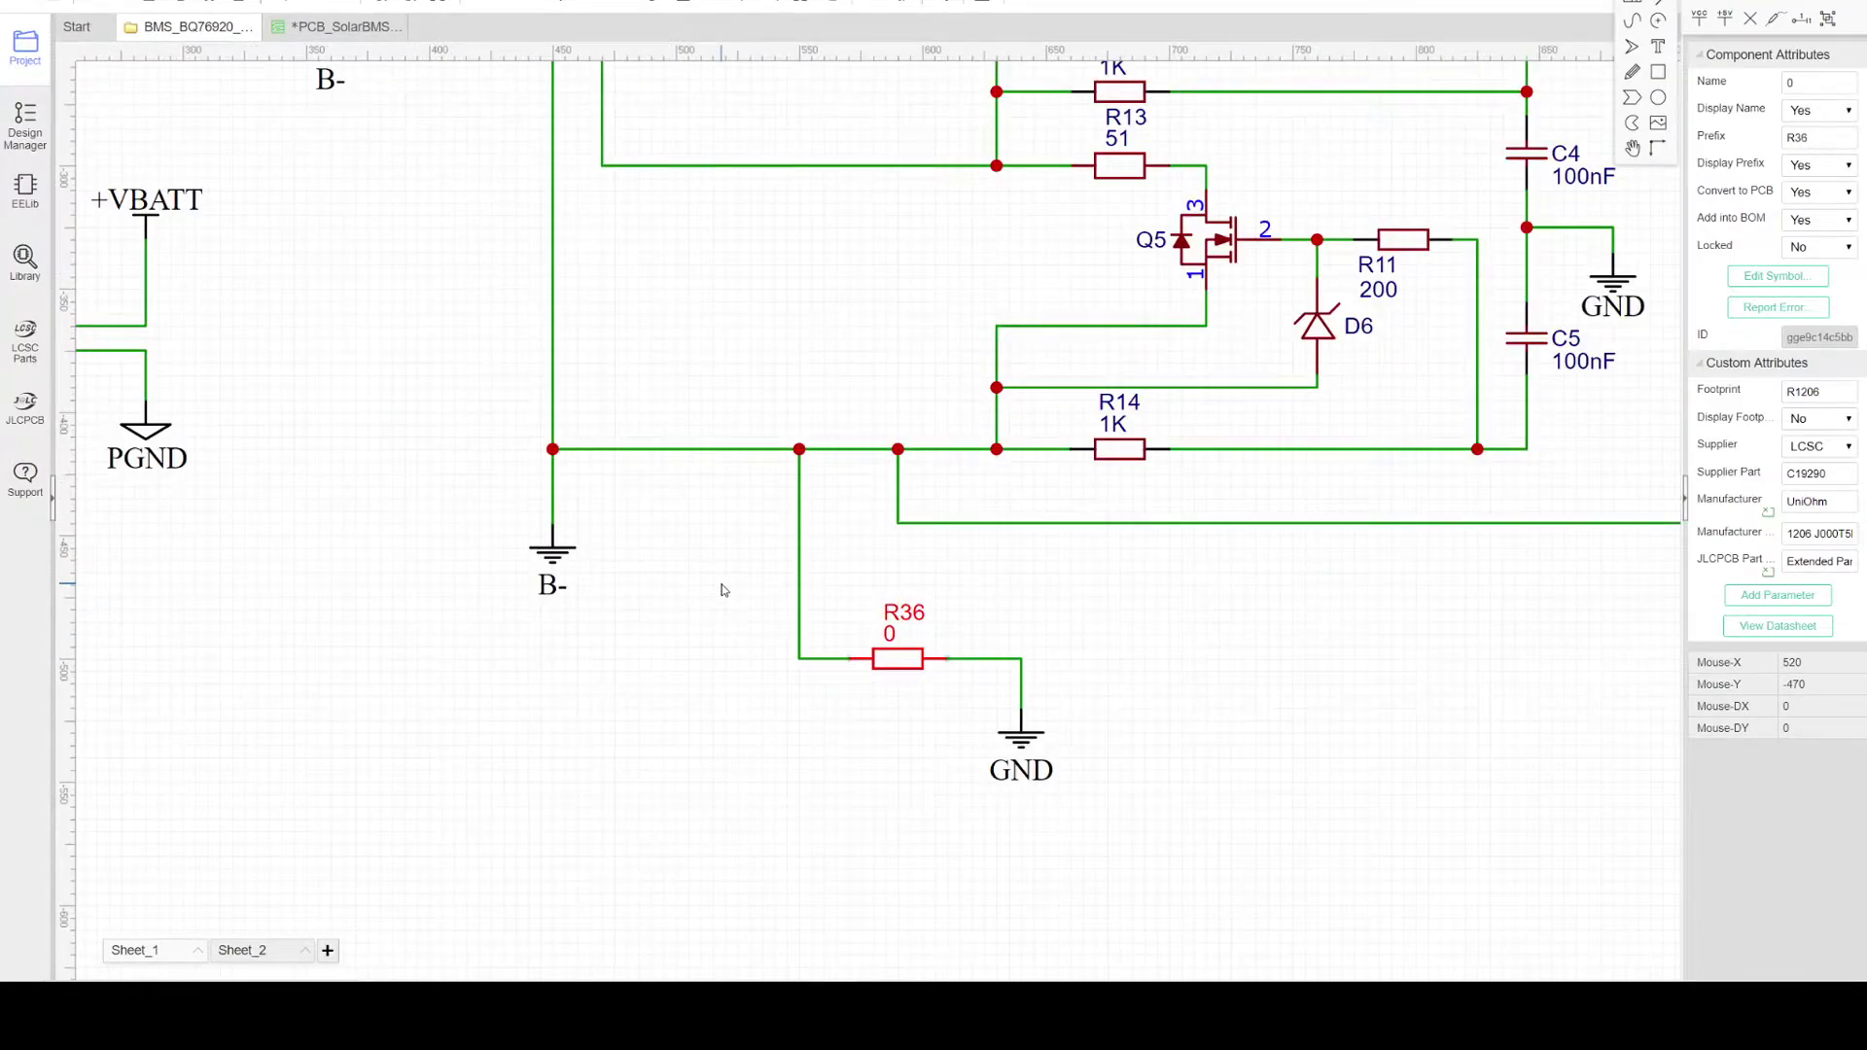
Step: Examine battery connector CN7 with fuse F1 and its +VBATT and B- connections
right_click_drag(467, 362, 880, 566)
right_click_drag(617, 301, 924, 497)
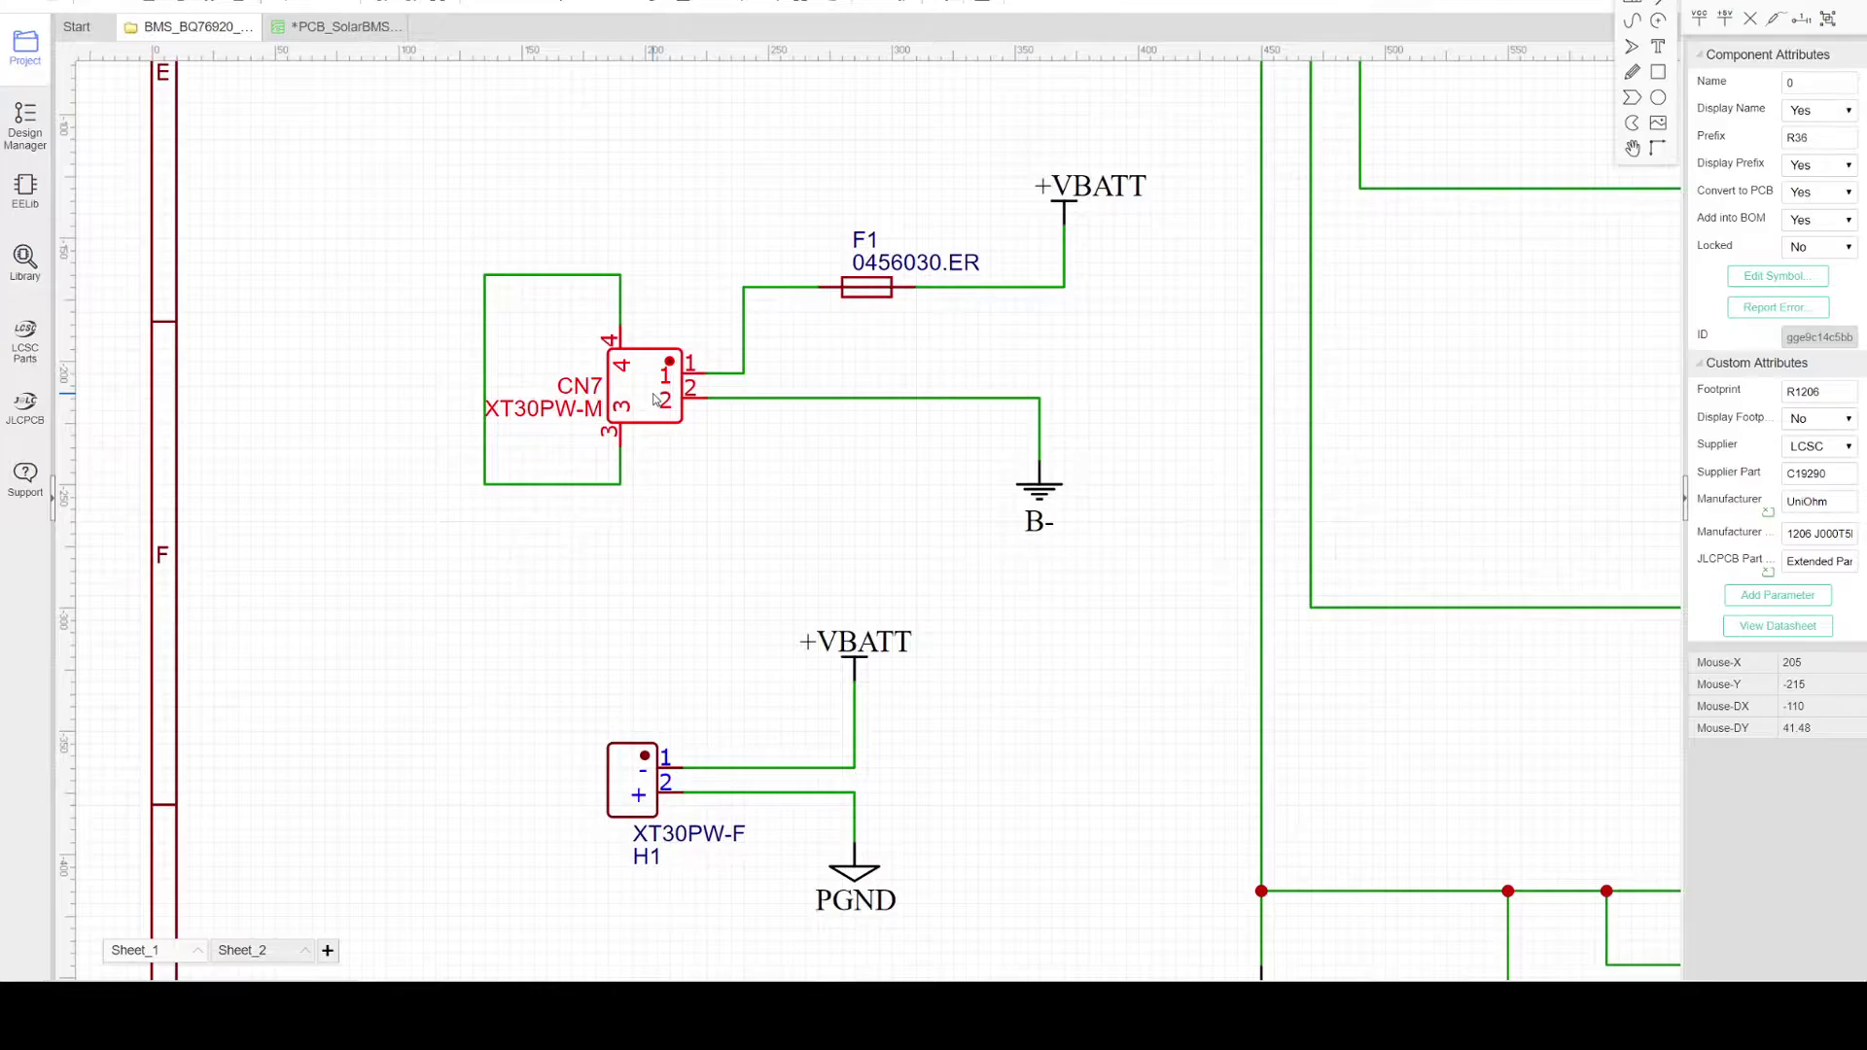
scroll(654, 398, "up", 2)
scroll(661, 389, "down", 2)
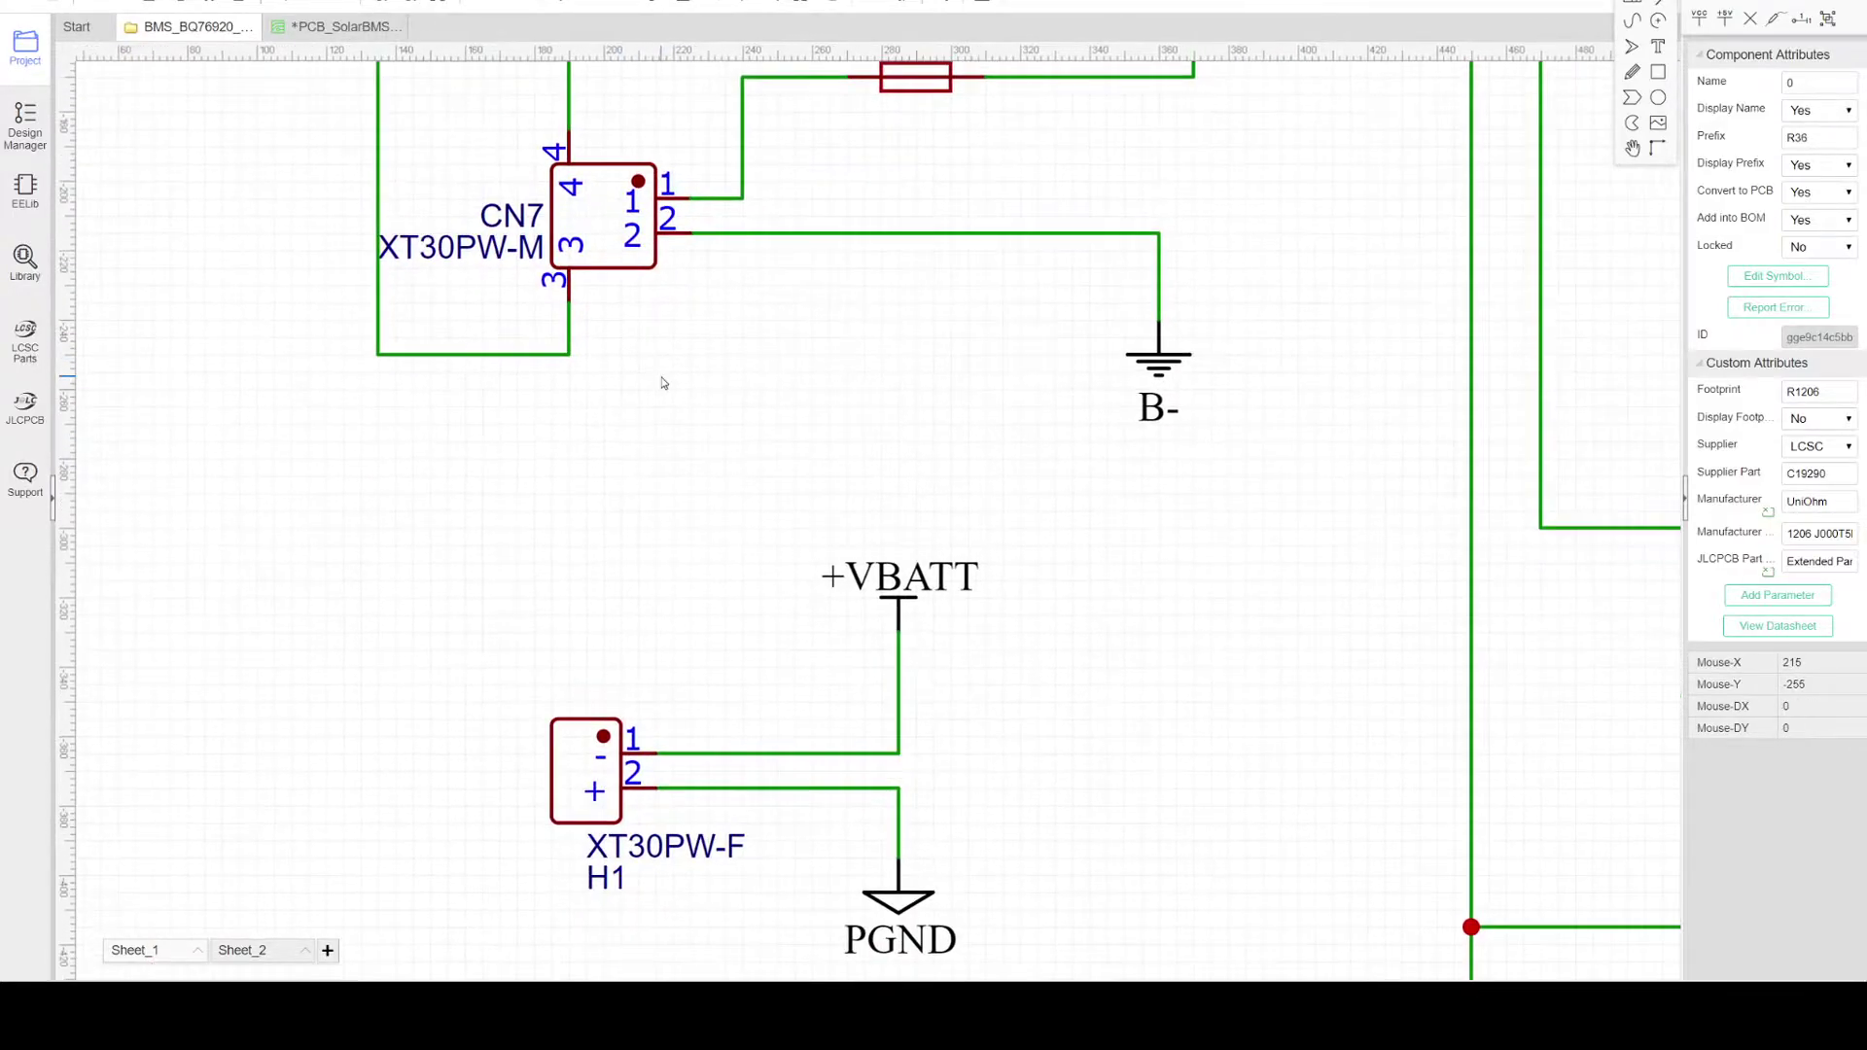
scroll(658, 407, "down", 2)
Step: Examine connector H1 and its wiring to +VBATT and PGND
right_click_drag(655, 408, 650, 319)
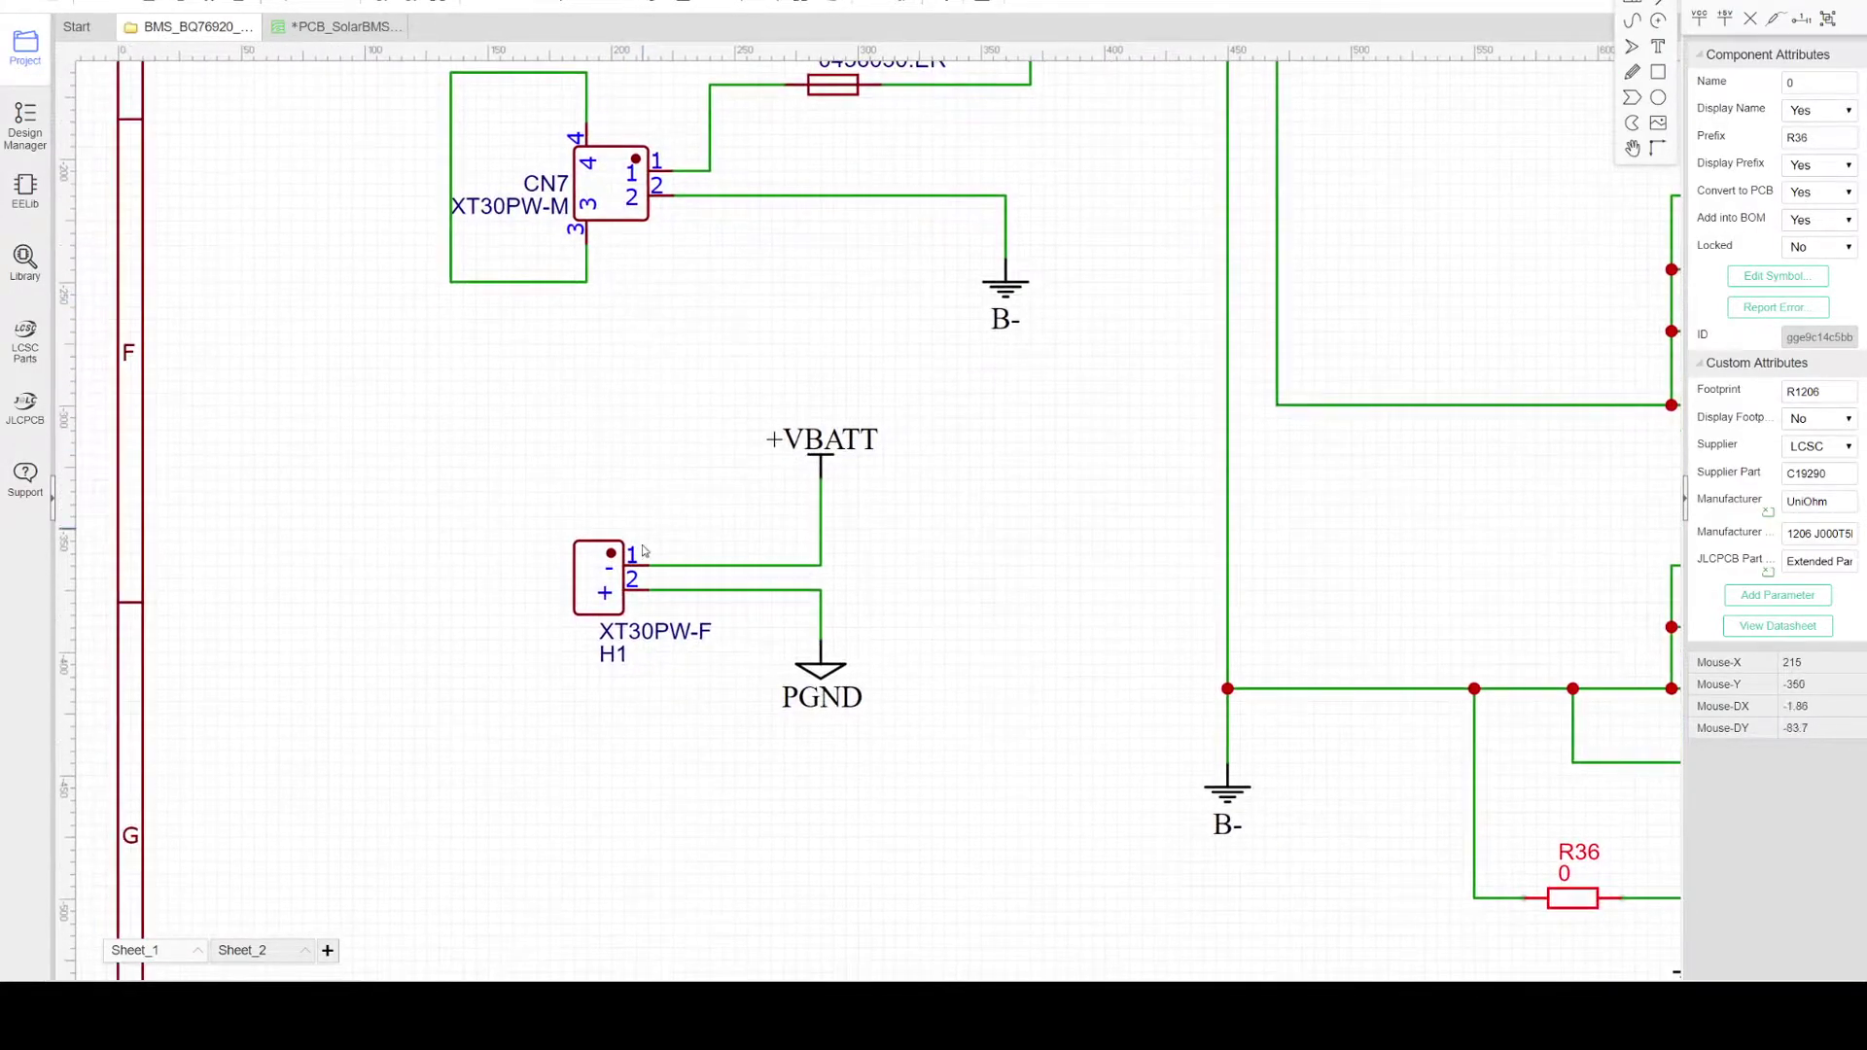
scroll(648, 621, "up", 2)
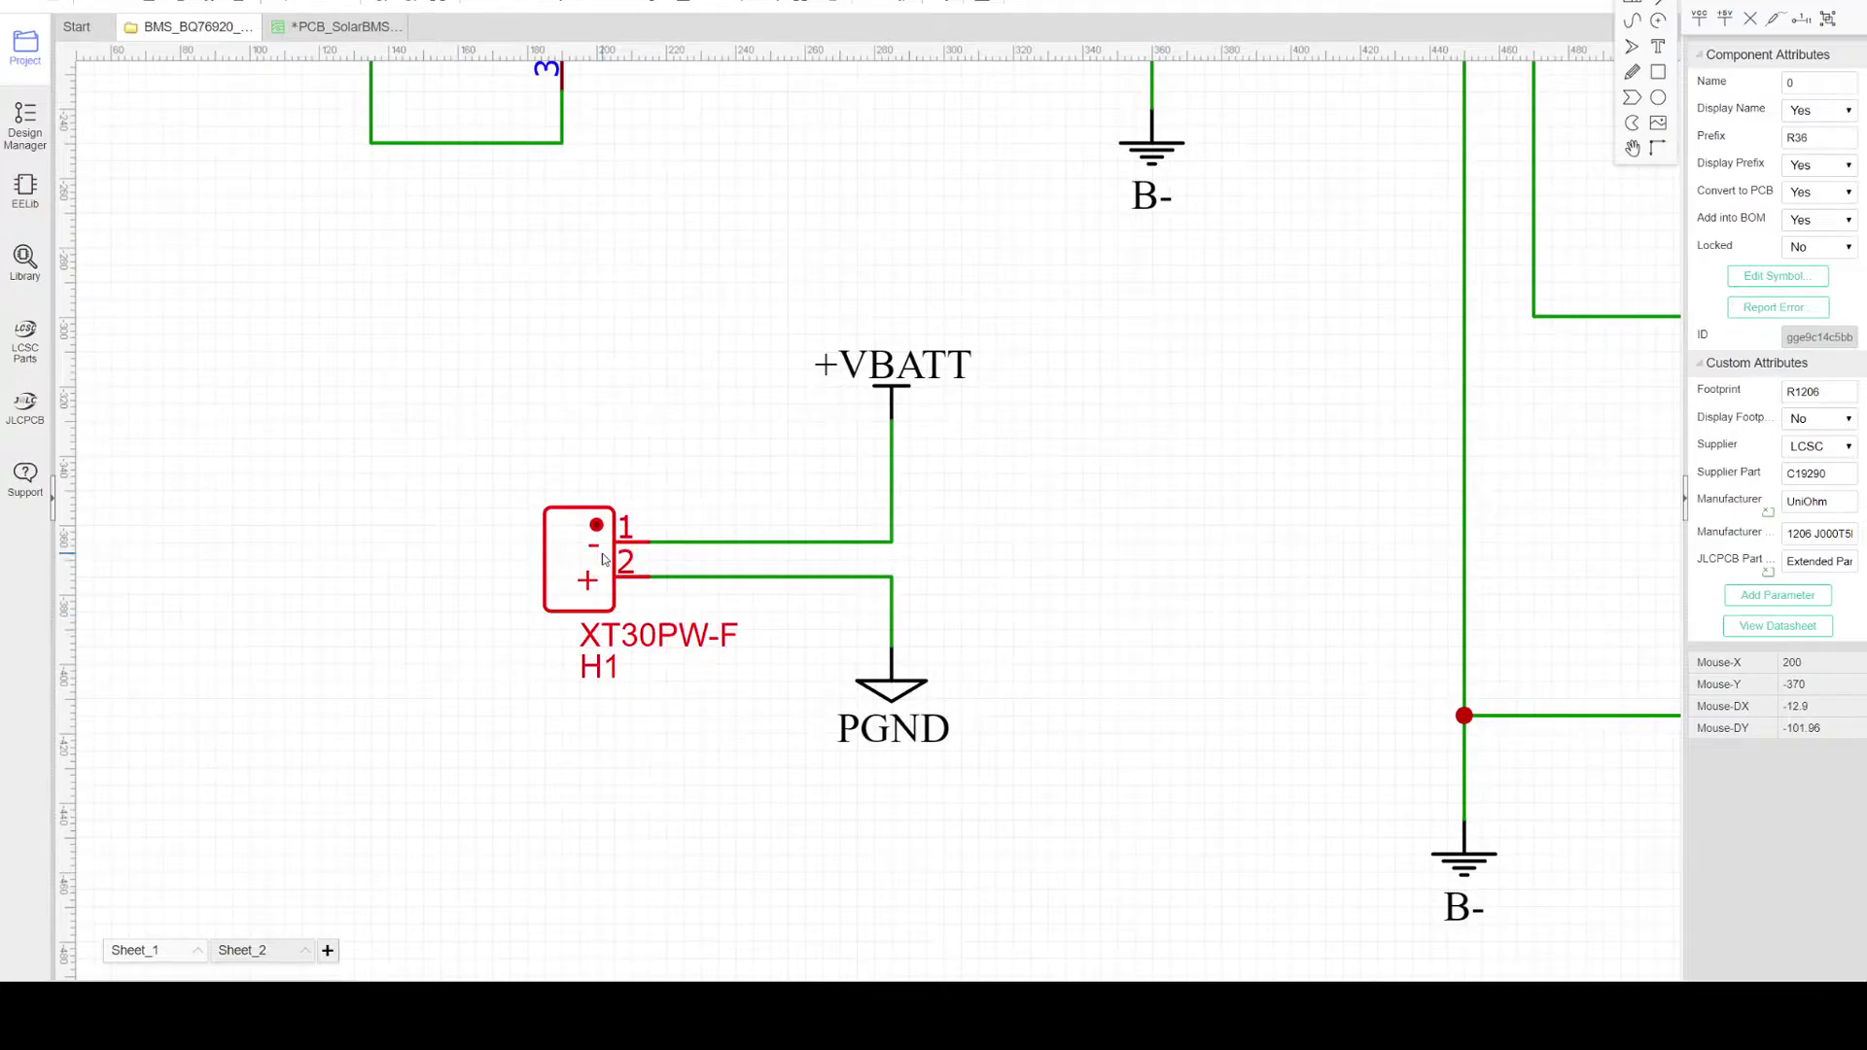
right_click_drag(713, 414, 462, 450)
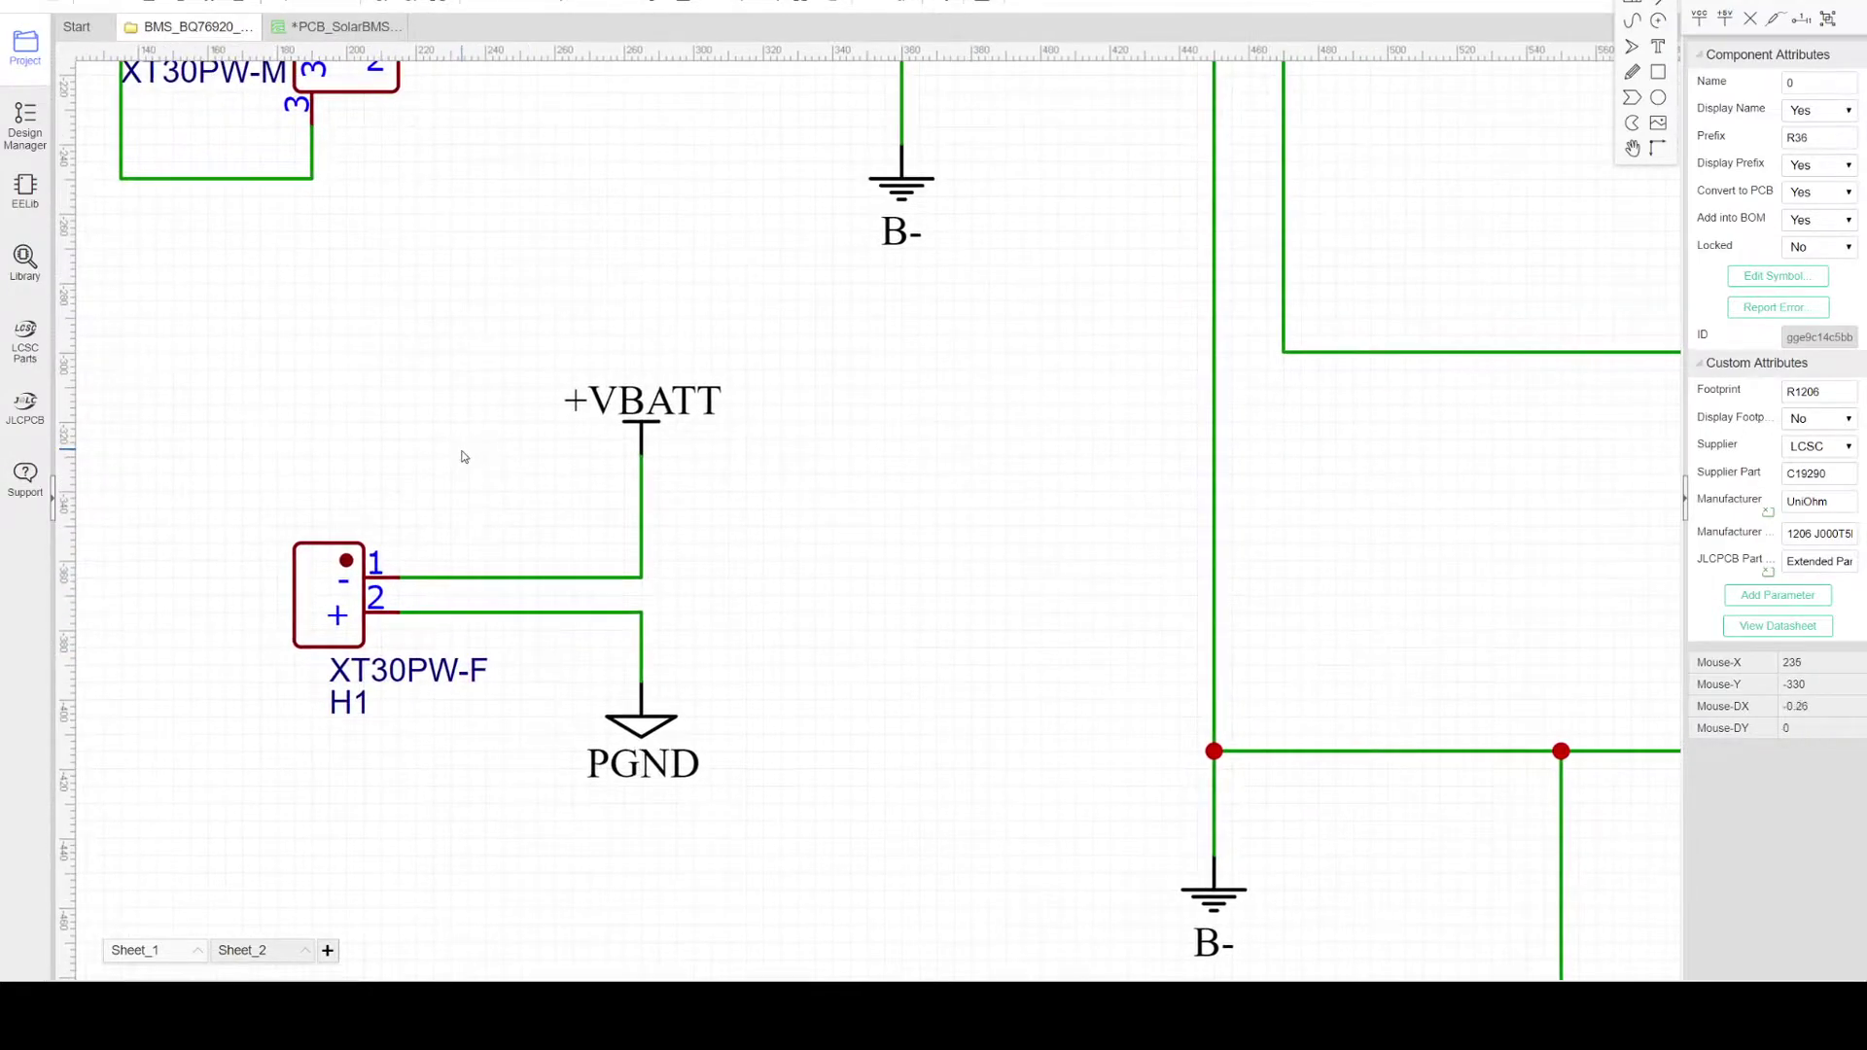
Step: Examine the pins of monitor chip U1 (BQ7692006PWR) and the parts wired around it
scroll(462, 455, "down", 2)
scroll(713, 452, "down", 2)
right_click_drag(713, 452, 541, 468)
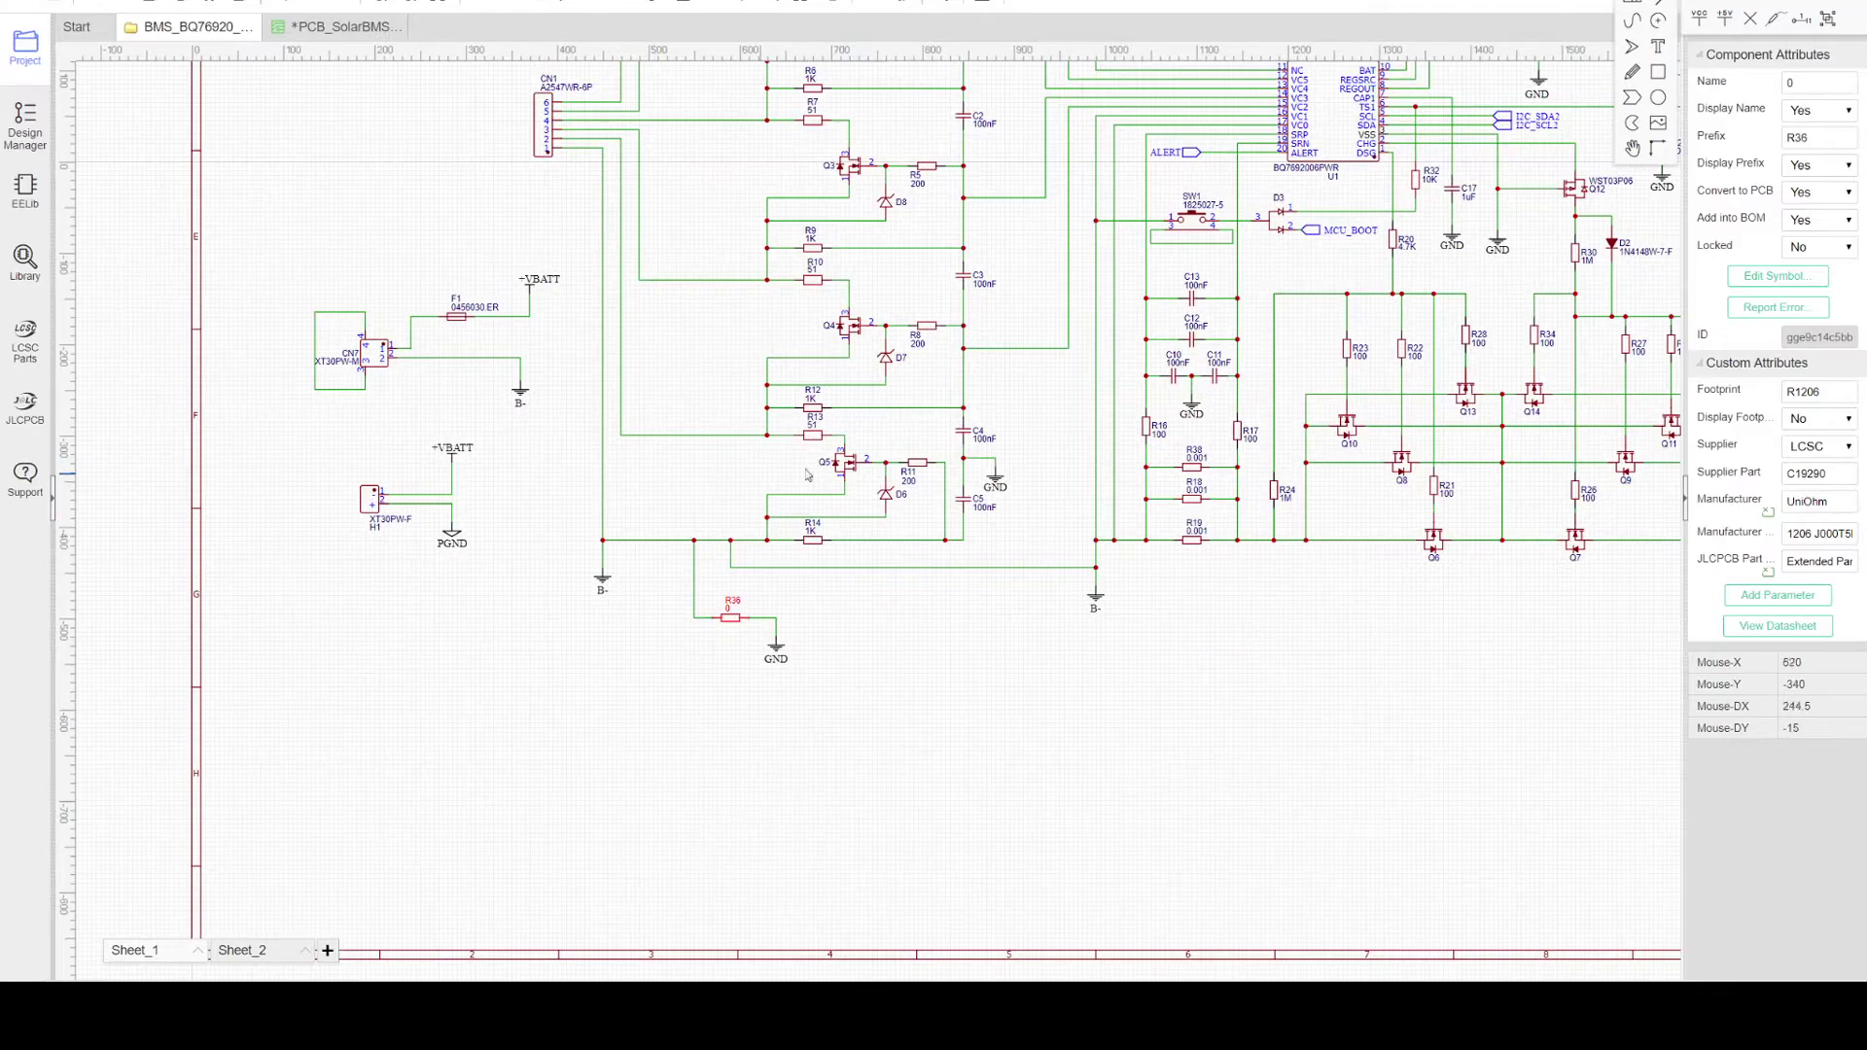
right_click_drag(1026, 405, 567, 718)
scroll(781, 534, "up", 5)
right_click_drag(697, 432, 650, 429)
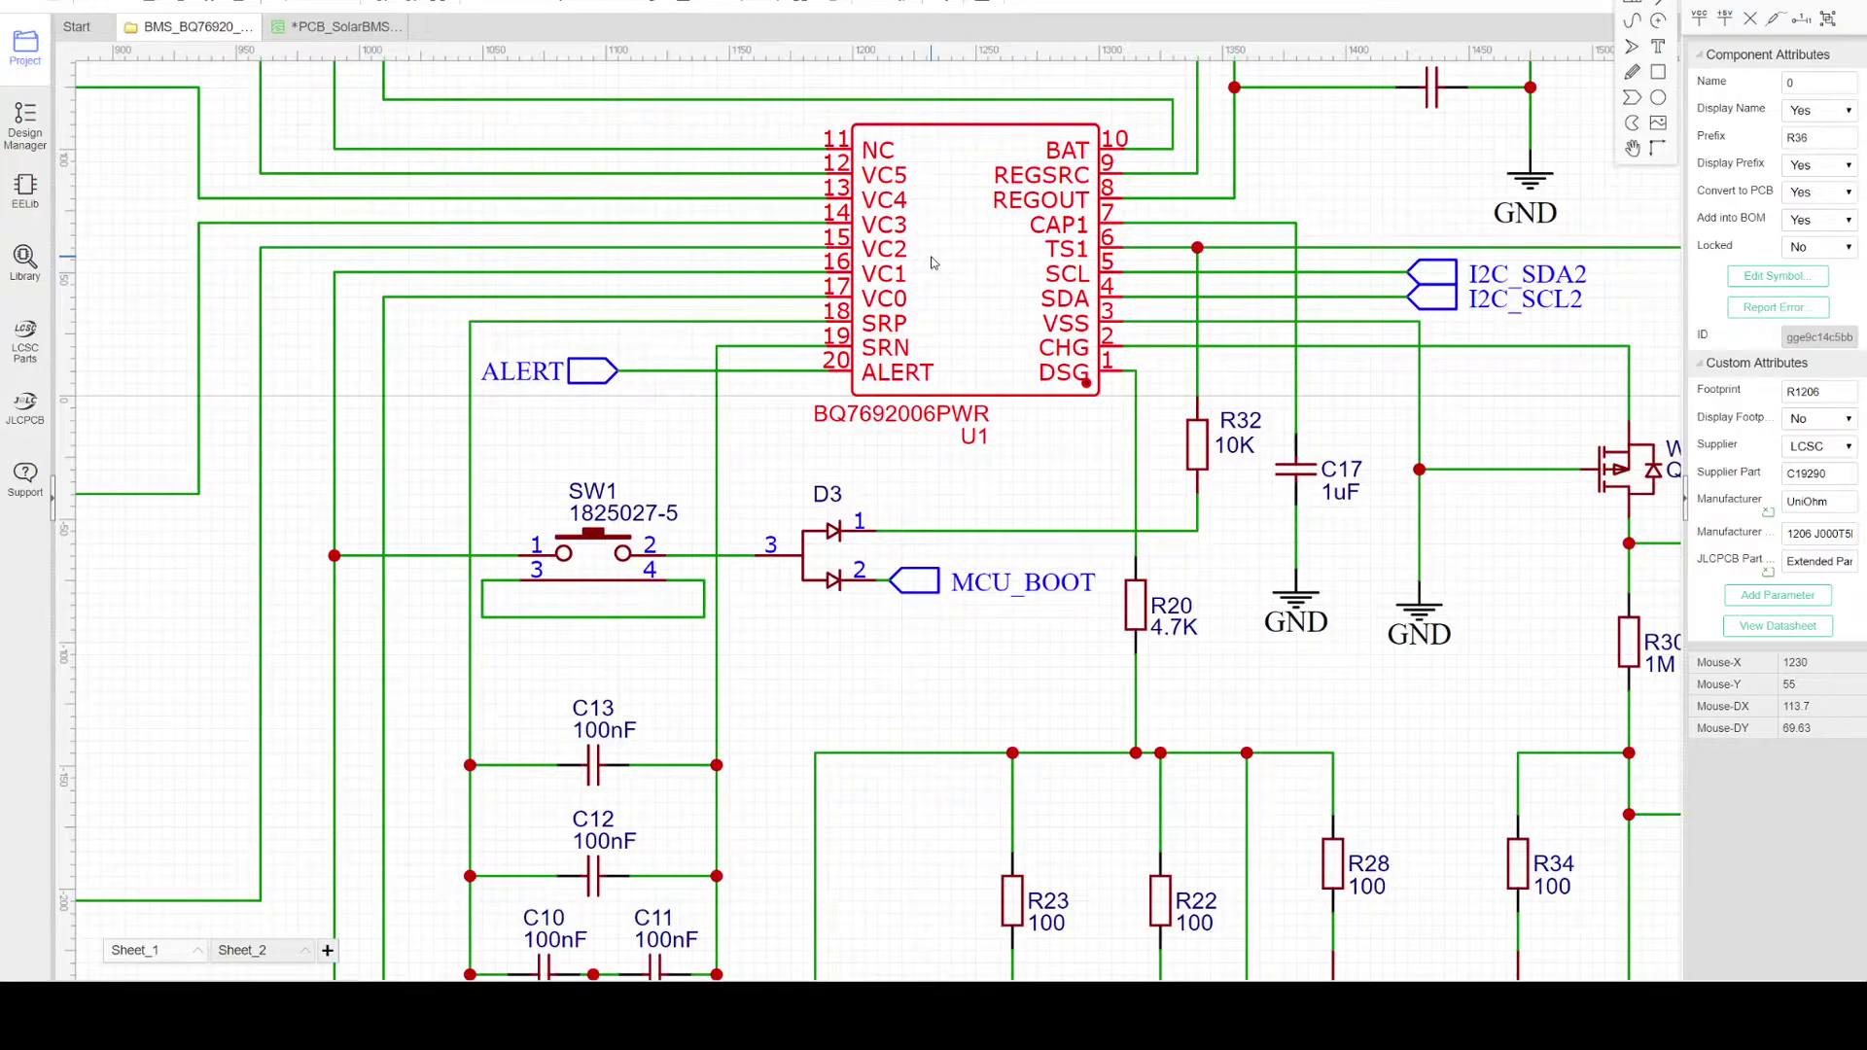
scroll(932, 263, "down", 3)
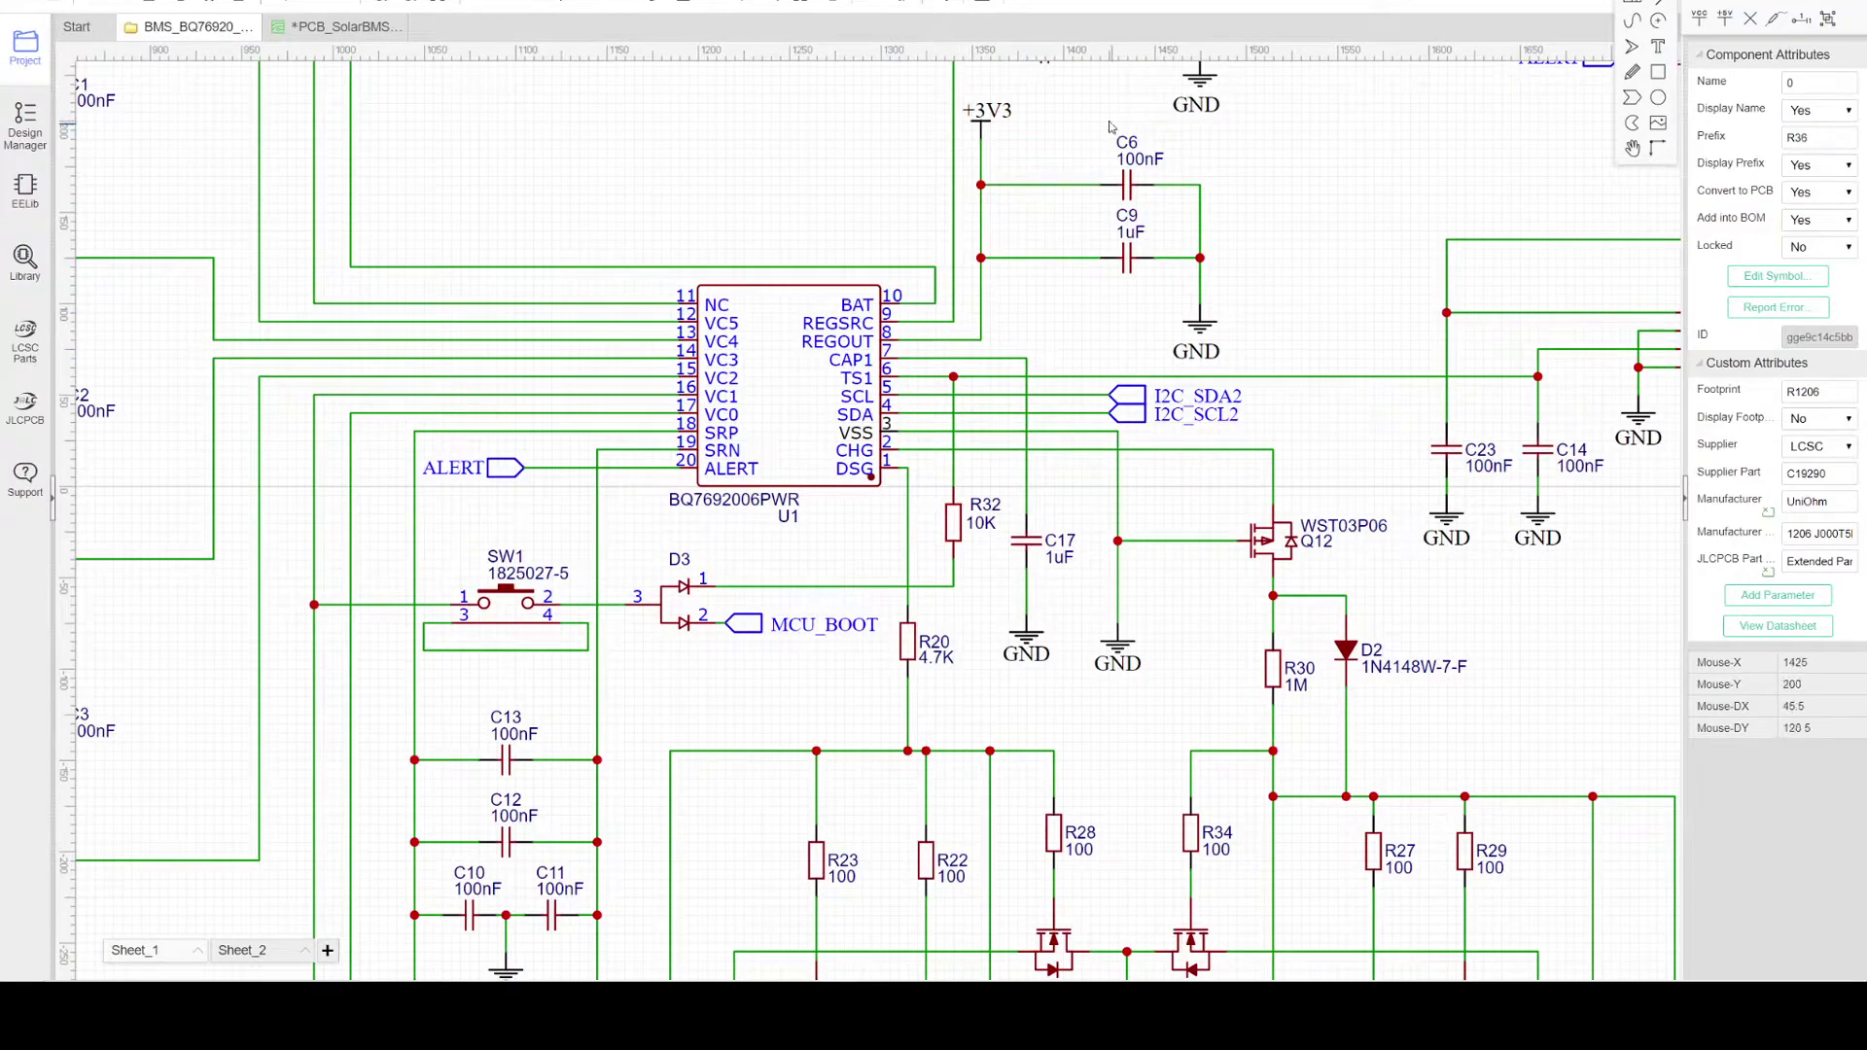
Step: Examine push button SW1 and dual diode D3, which link to R32 and the MCU_BOOT net
right_click_drag(839, 323, 961, 114)
scroll(771, 346, "up", 2)
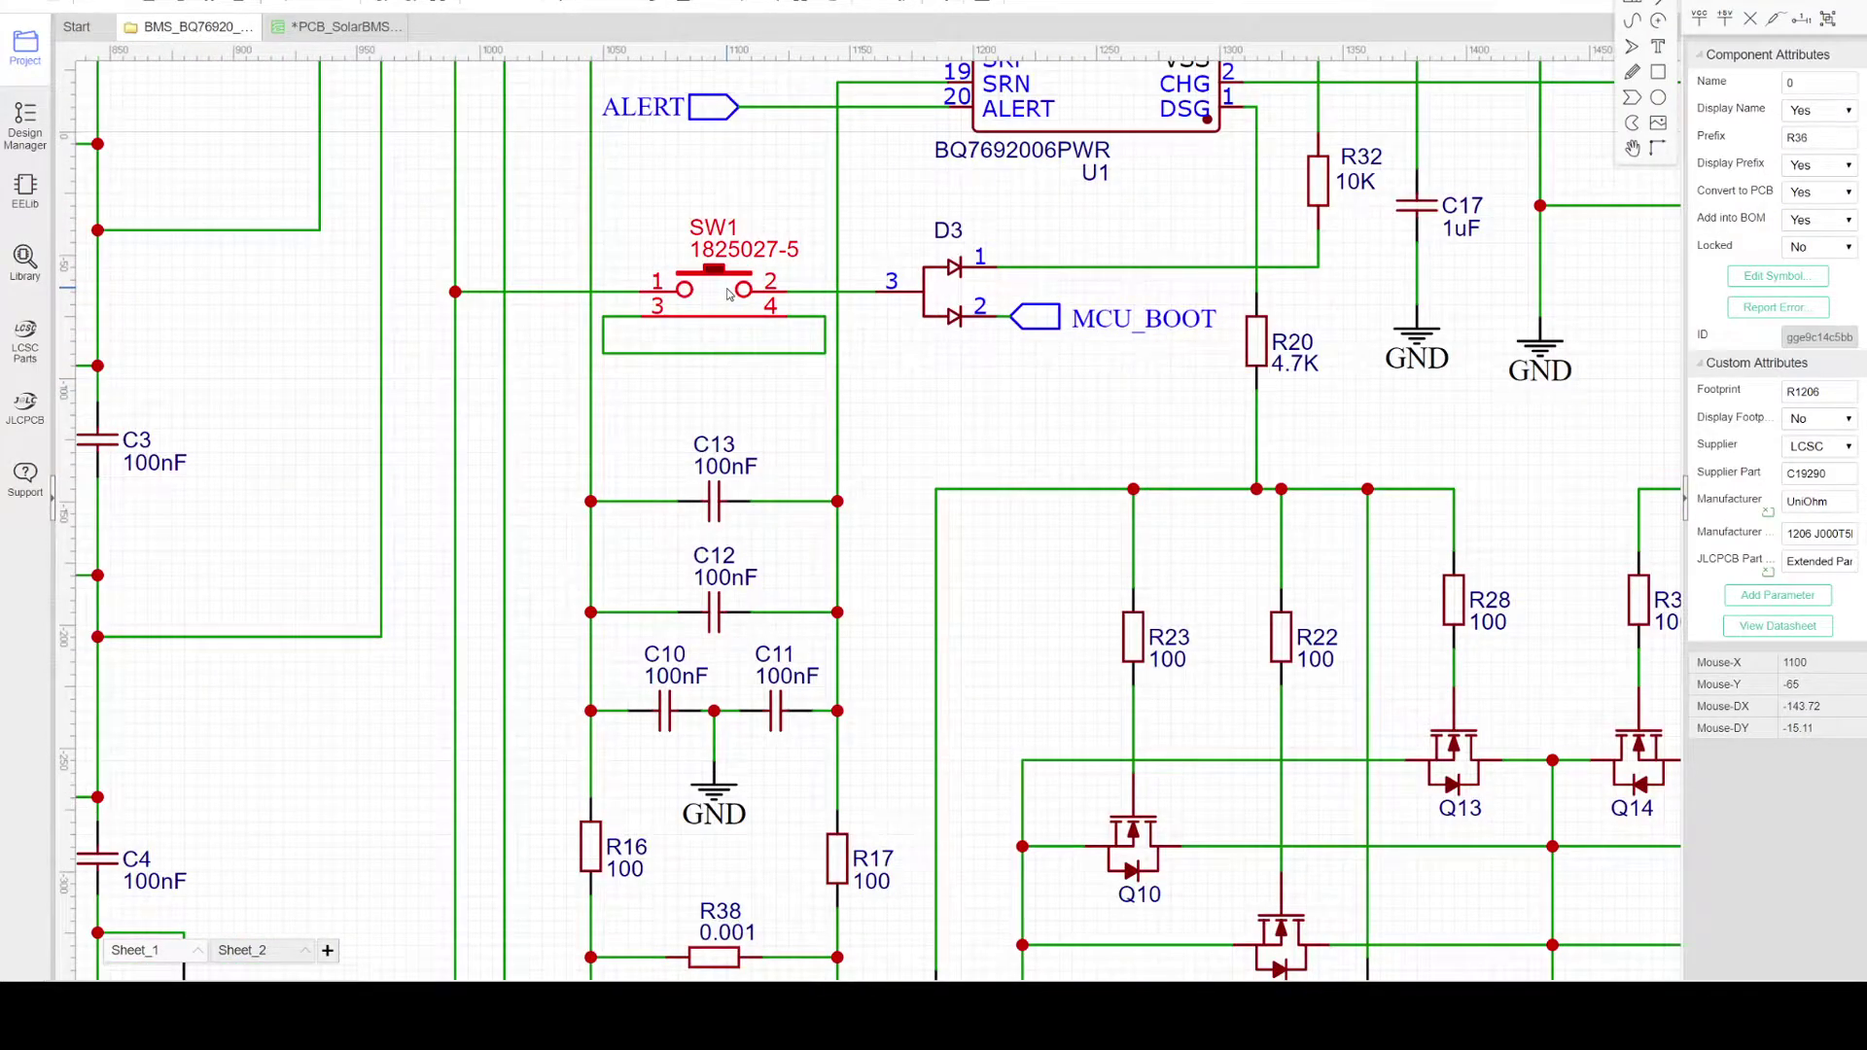
right_click_drag(1064, 357, 974, 395)
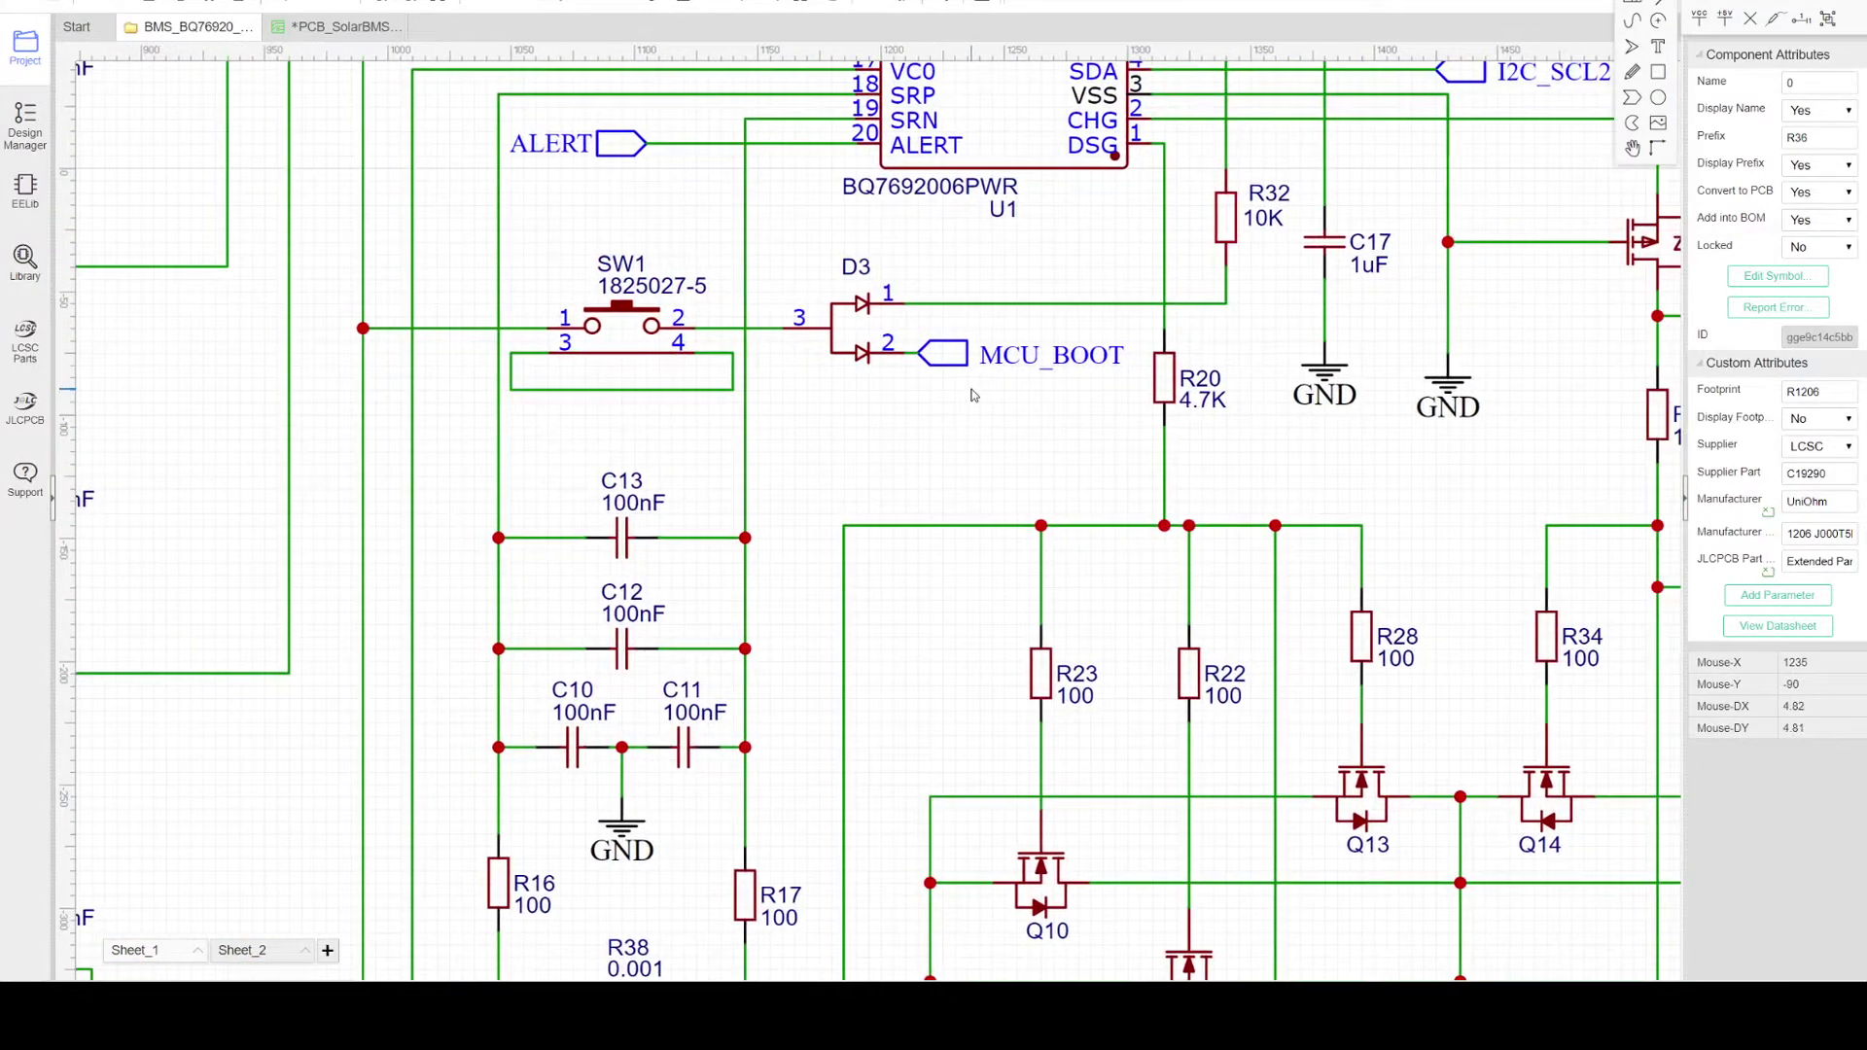
scroll(973, 395, "up", 1)
scroll(1063, 370, "up", 1)
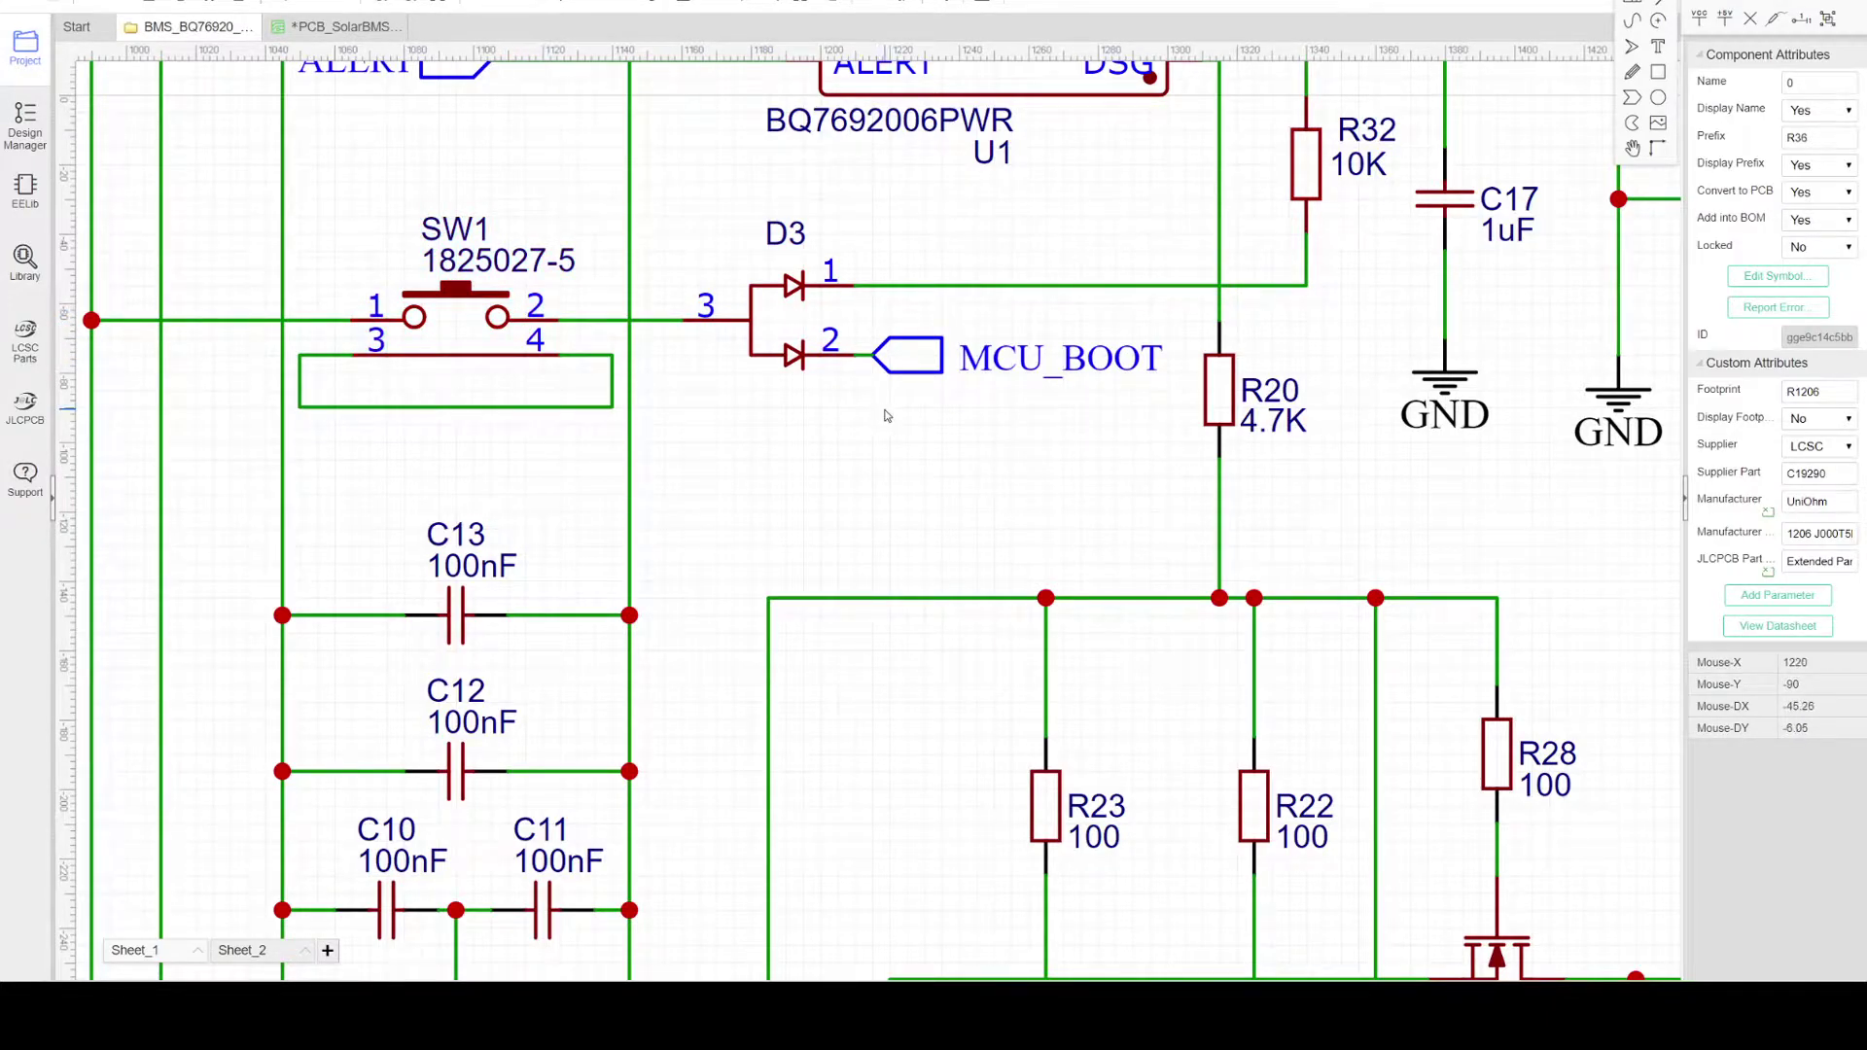
scroll(884, 413, "down", 1)
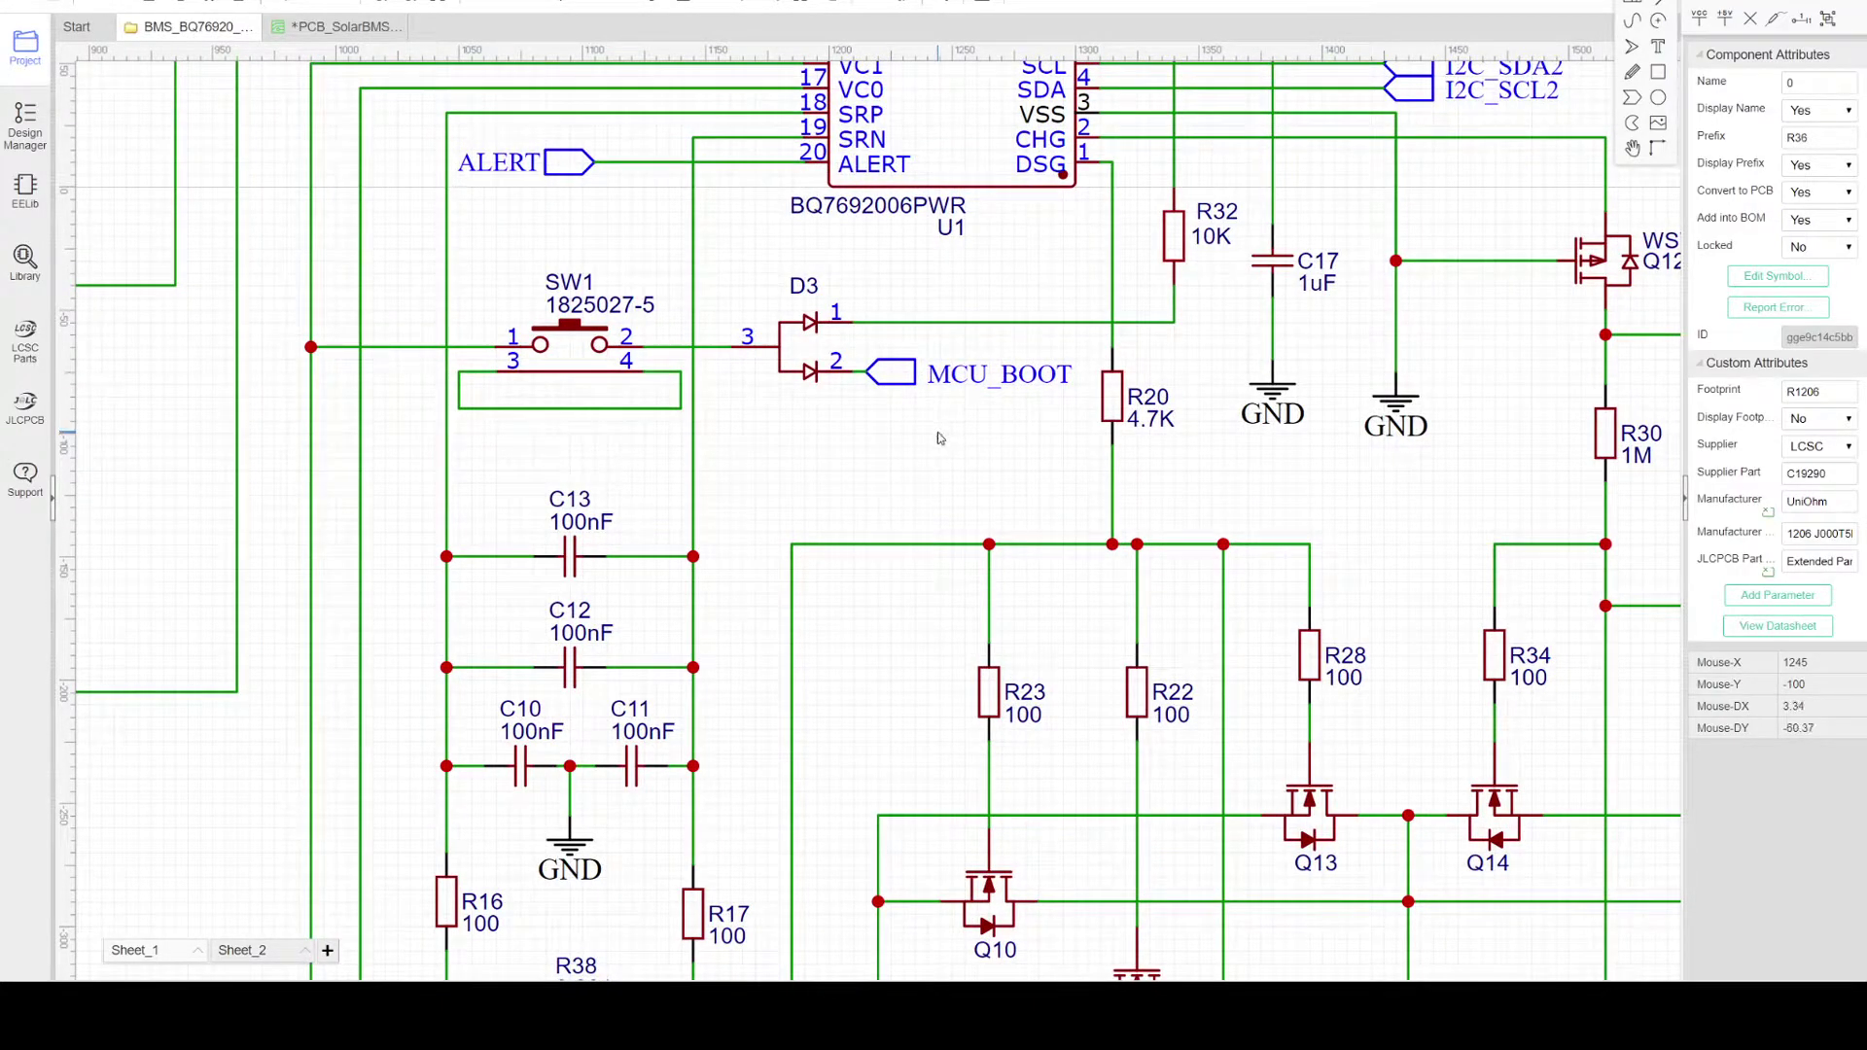
Step: Examine current-sense resistors R38, R18 and R19 together with series resistors R16 and R17
right_click_drag(936, 434, 1000, 339)
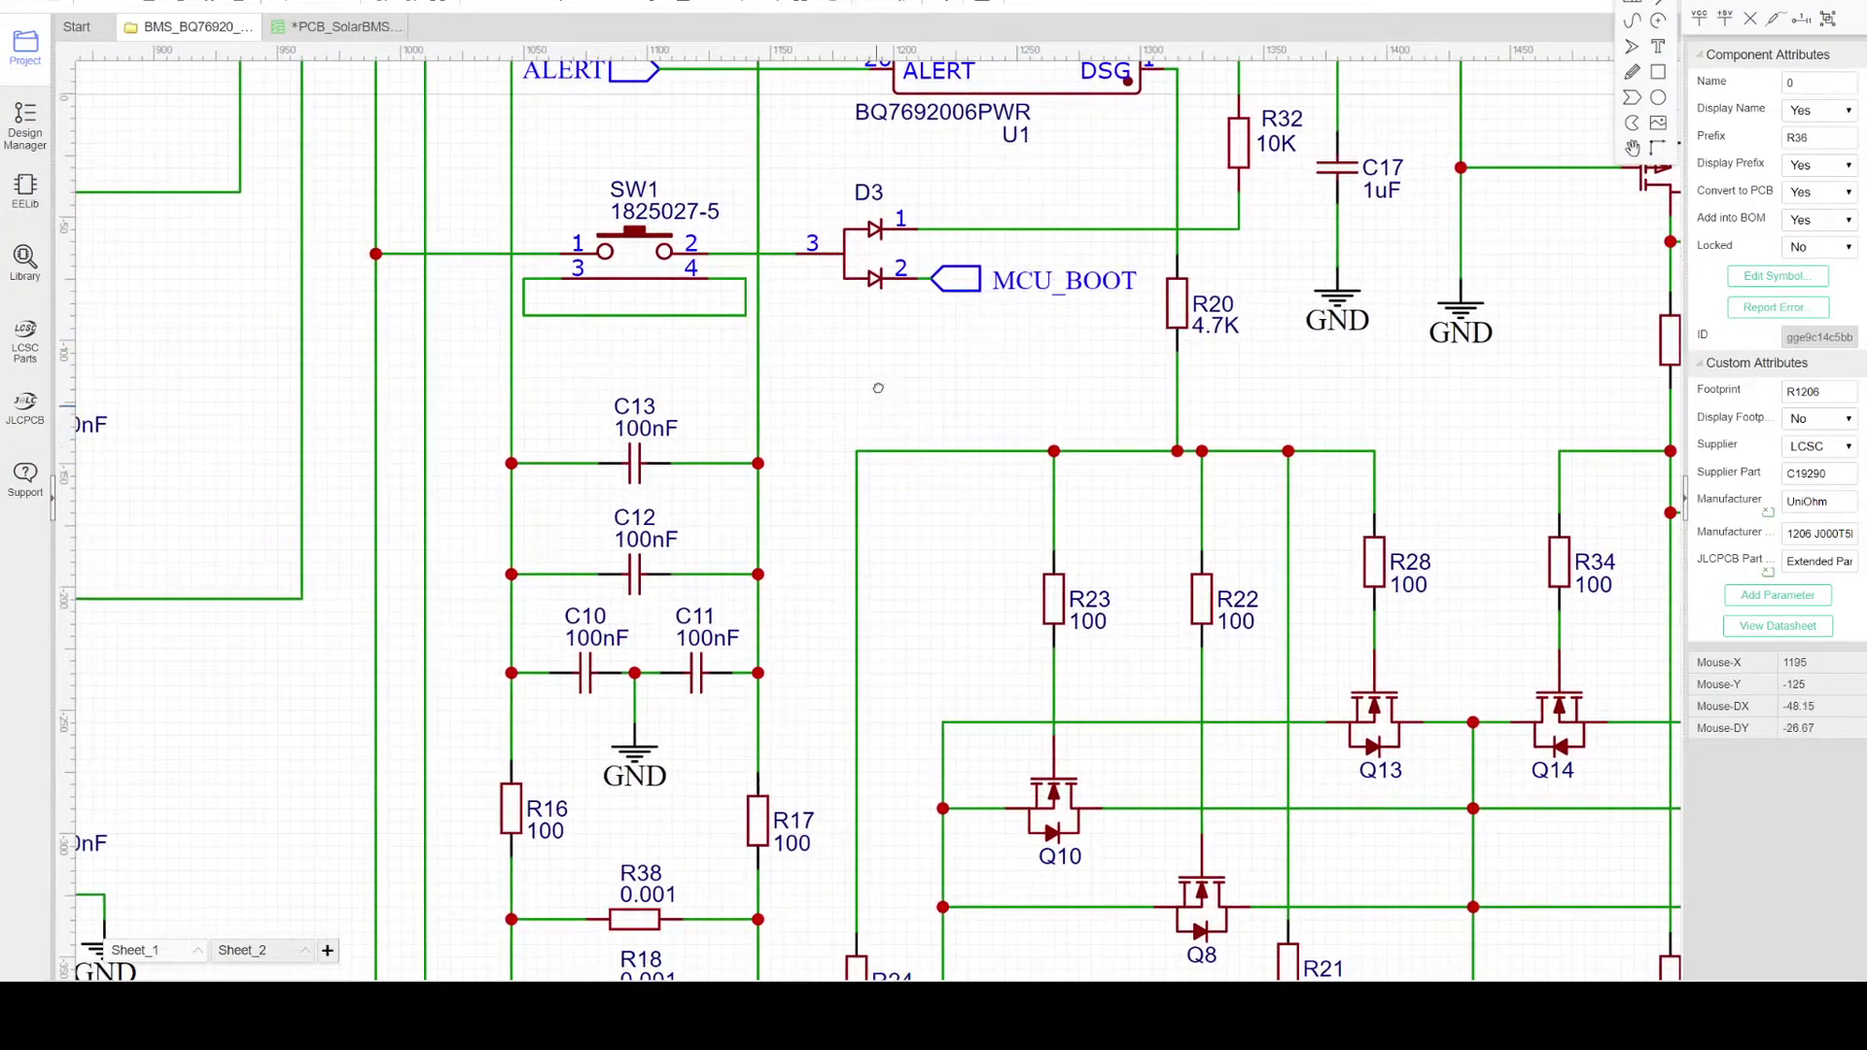
right_click_drag(876, 418, 941, 267)
right_click_drag(868, 524, 905, 248)
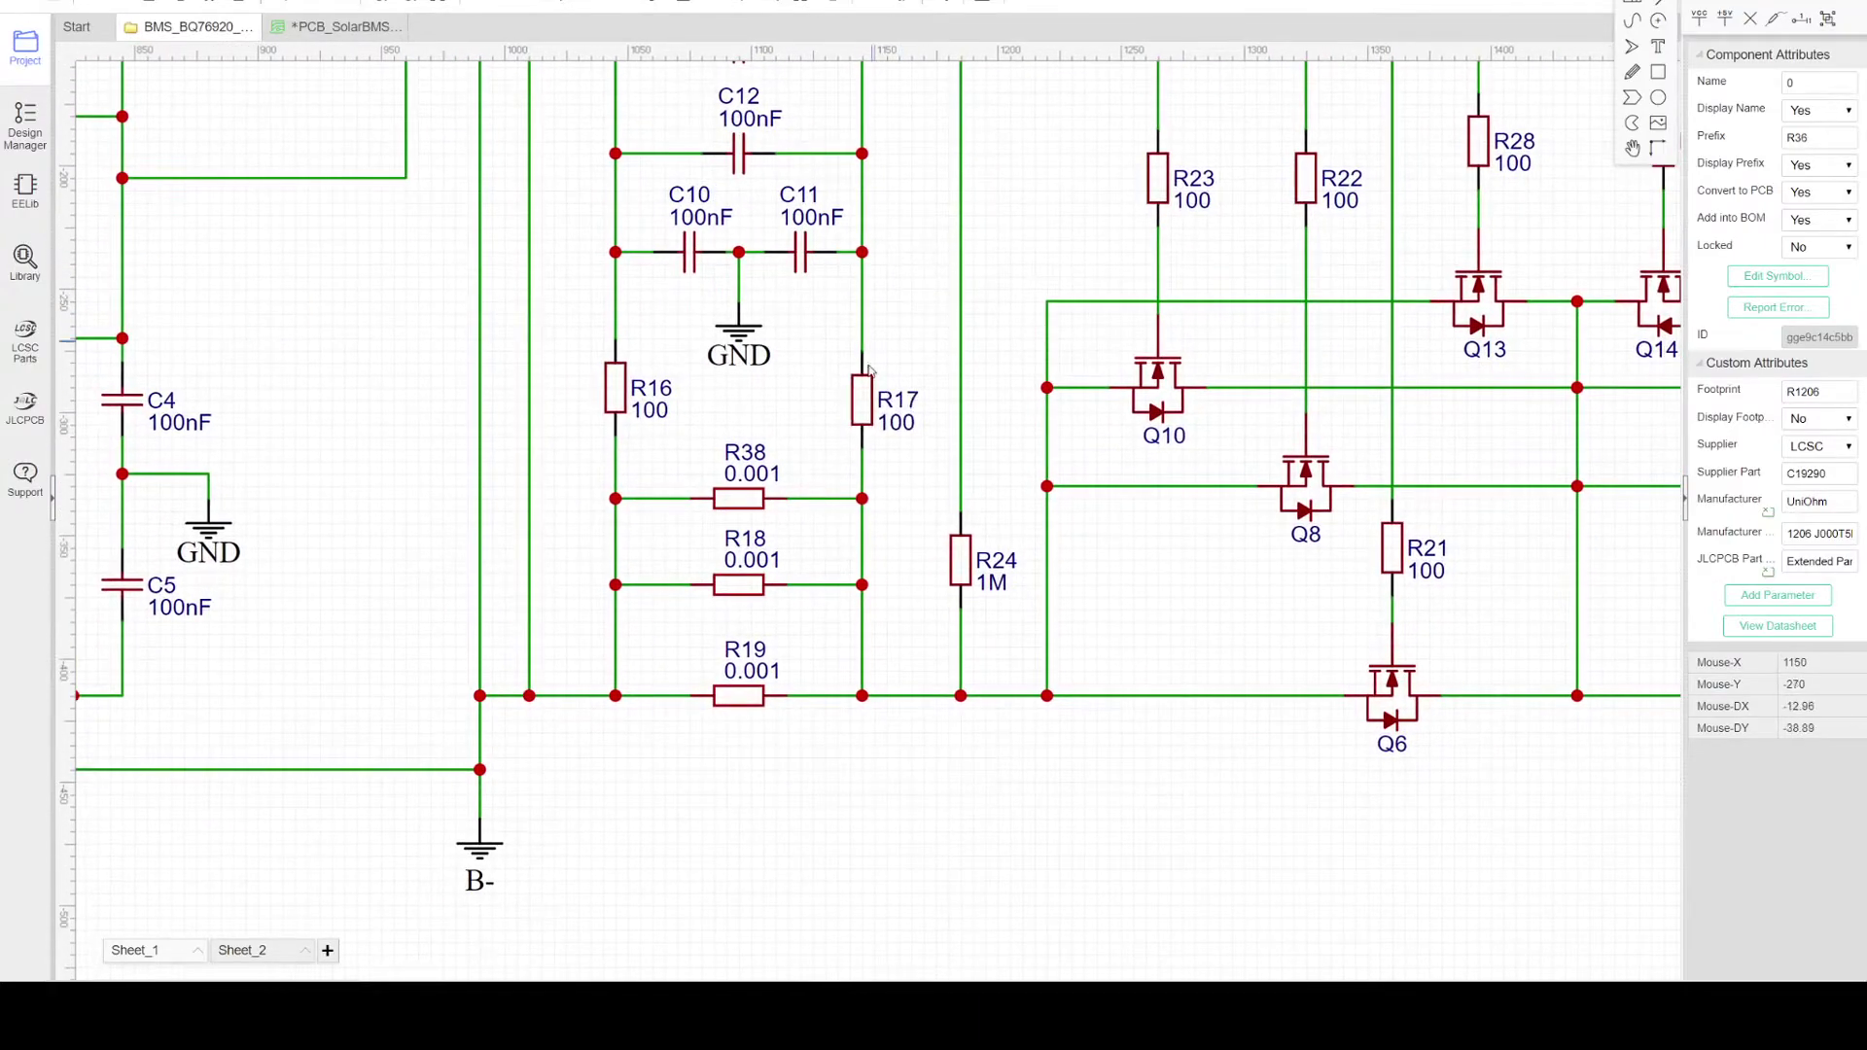
scroll(822, 501, "up", 2)
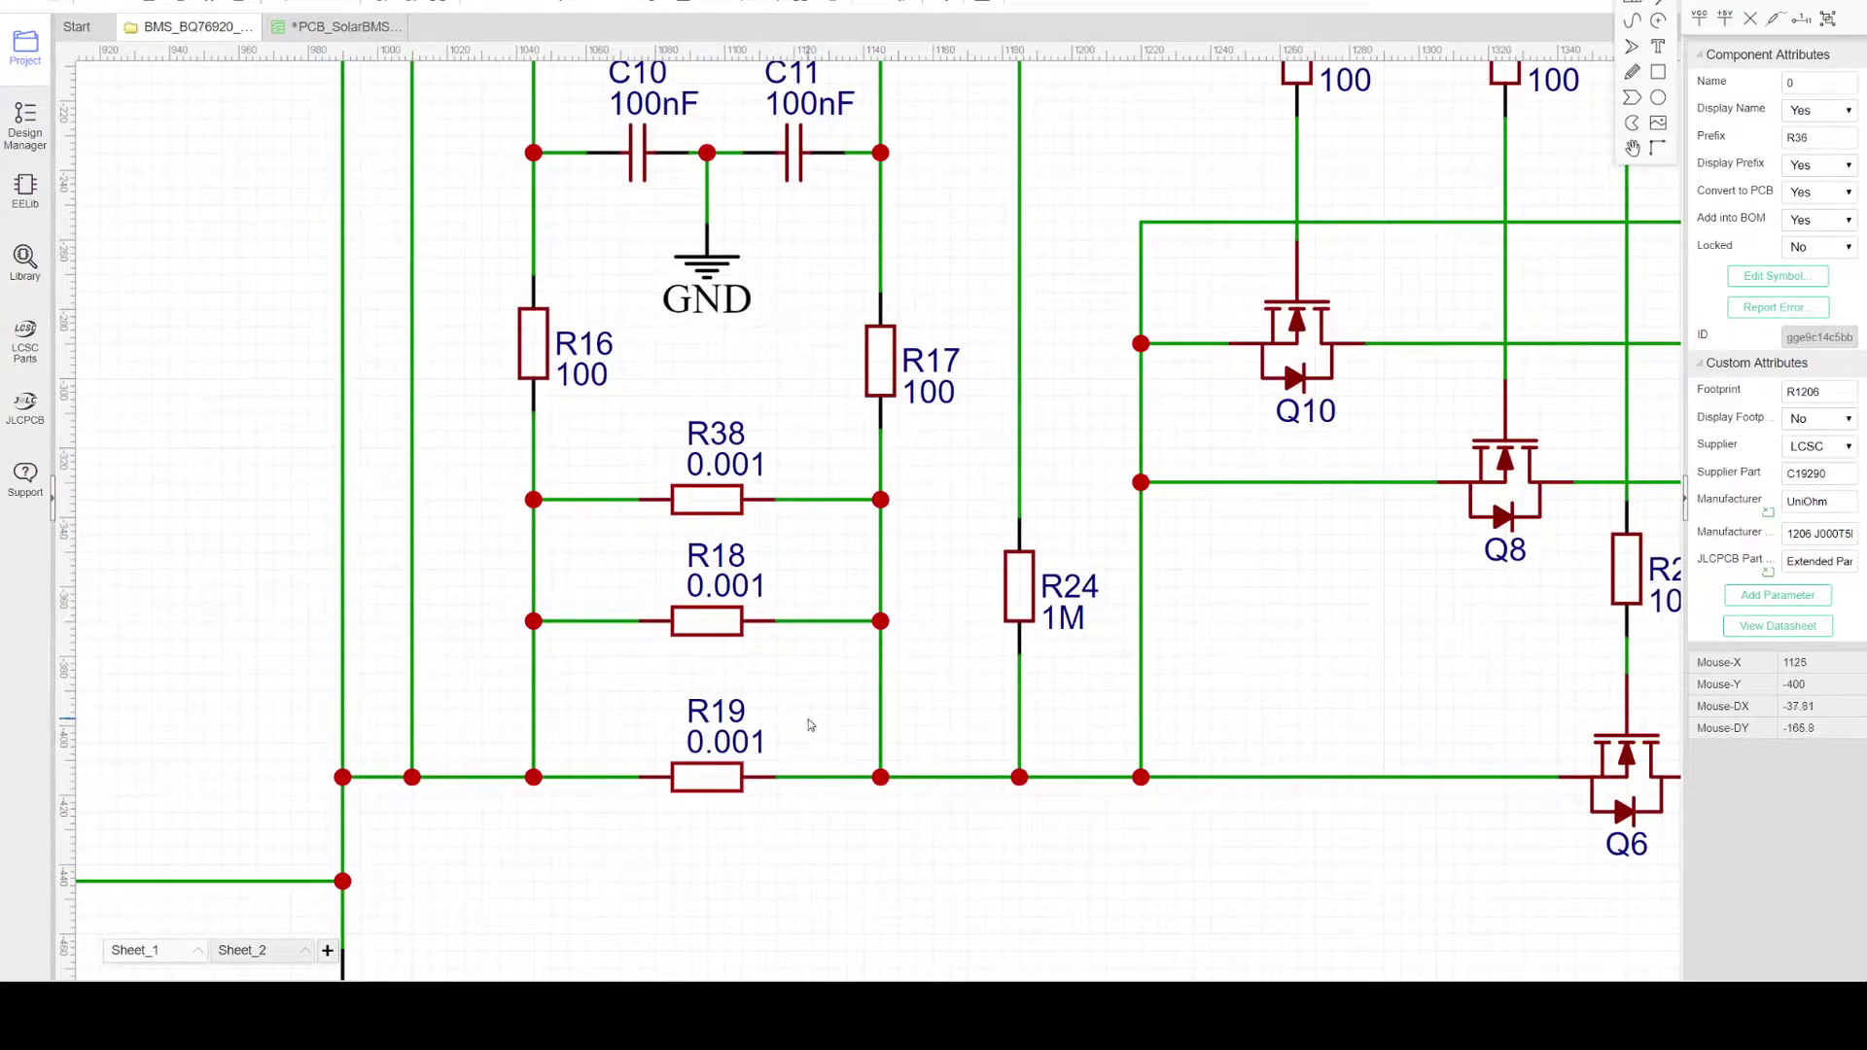
scroll(807, 724, "up", 1)
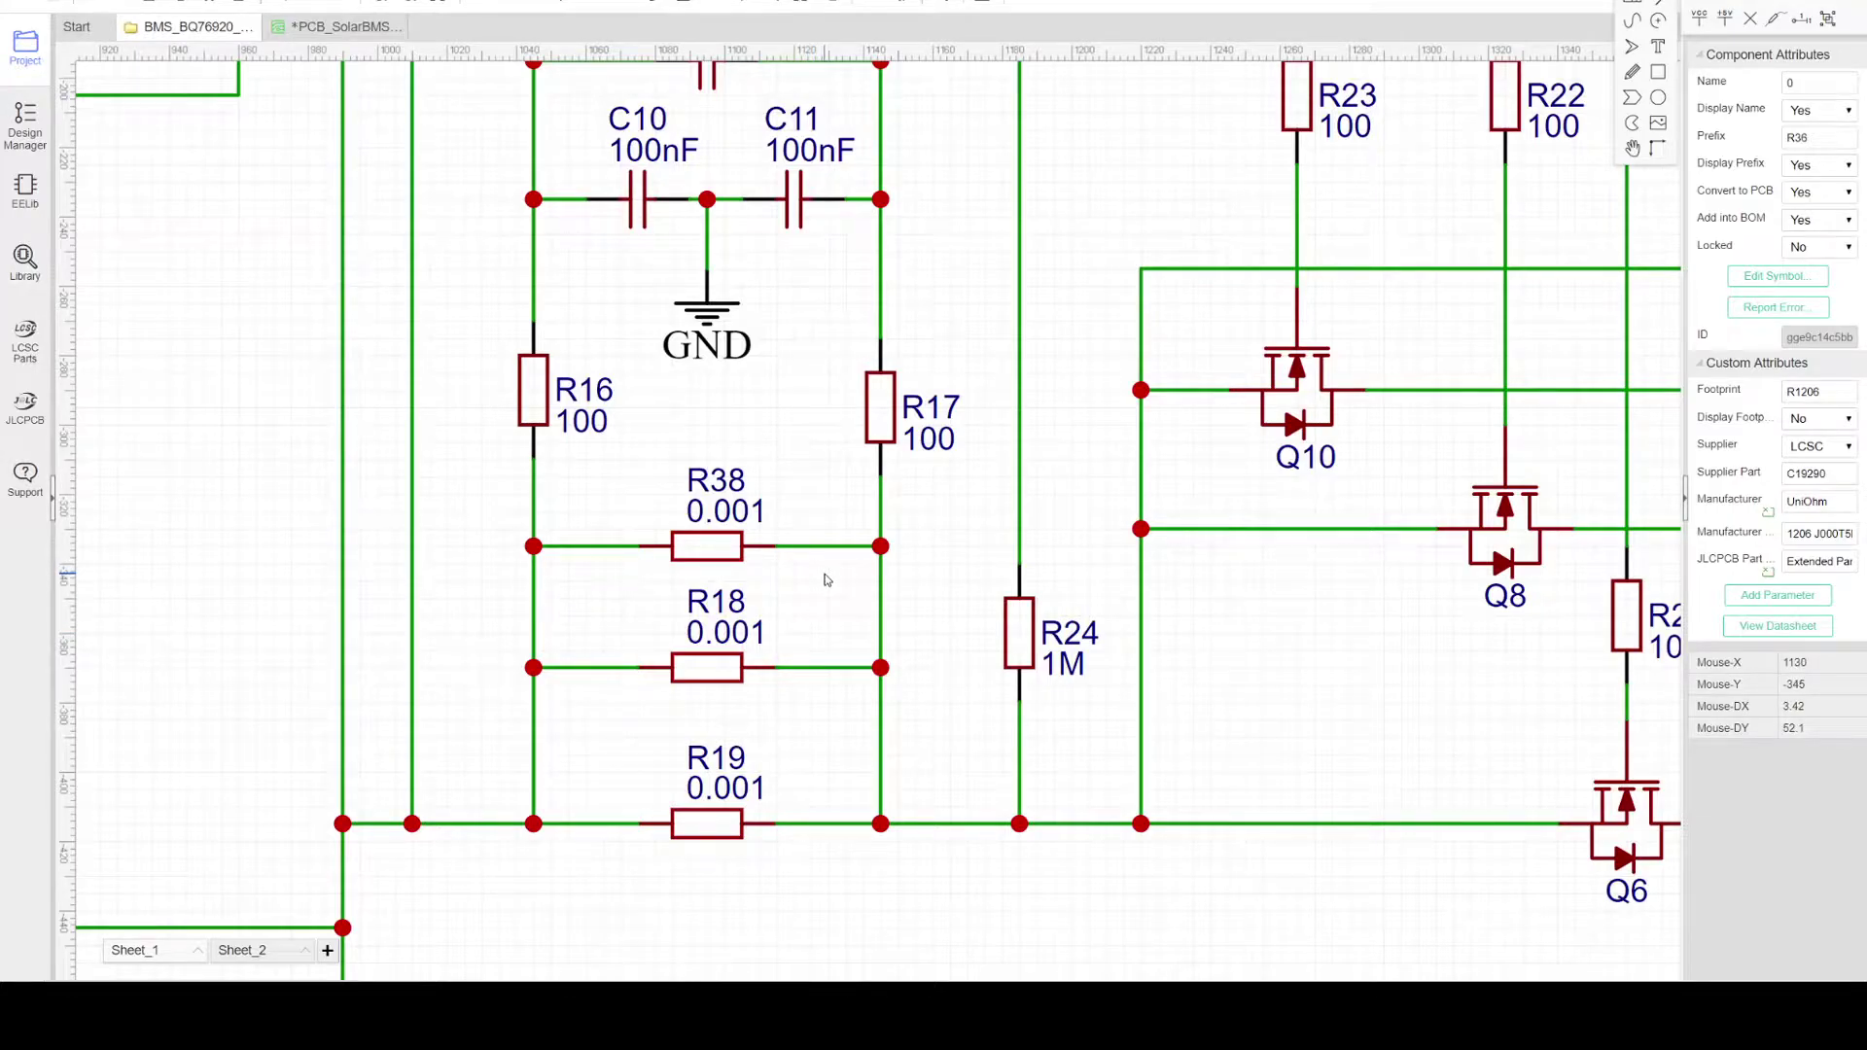
scroll(825, 581, "up", 2)
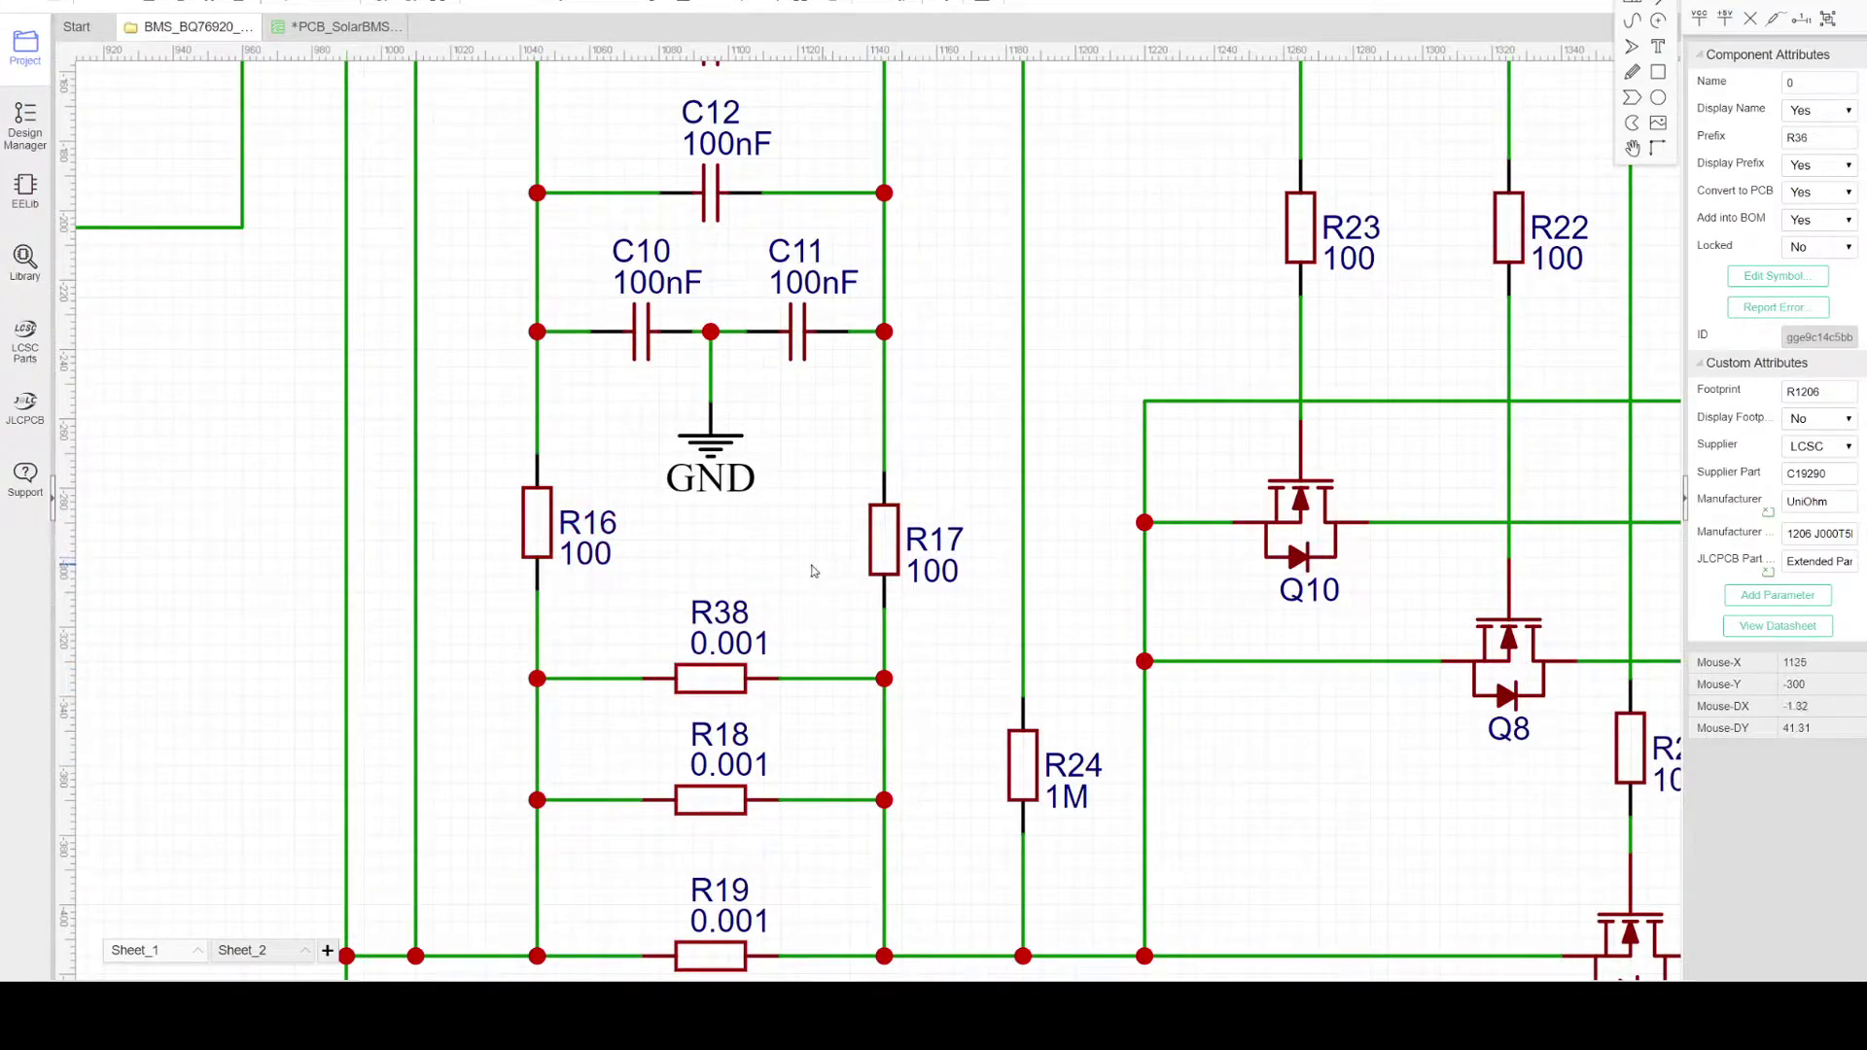
Step: Examine filter capacitors C10 to C13 and trace the sense lines up to U1's SRP and SRN pins
right_click_drag(807, 494, 819, 639)
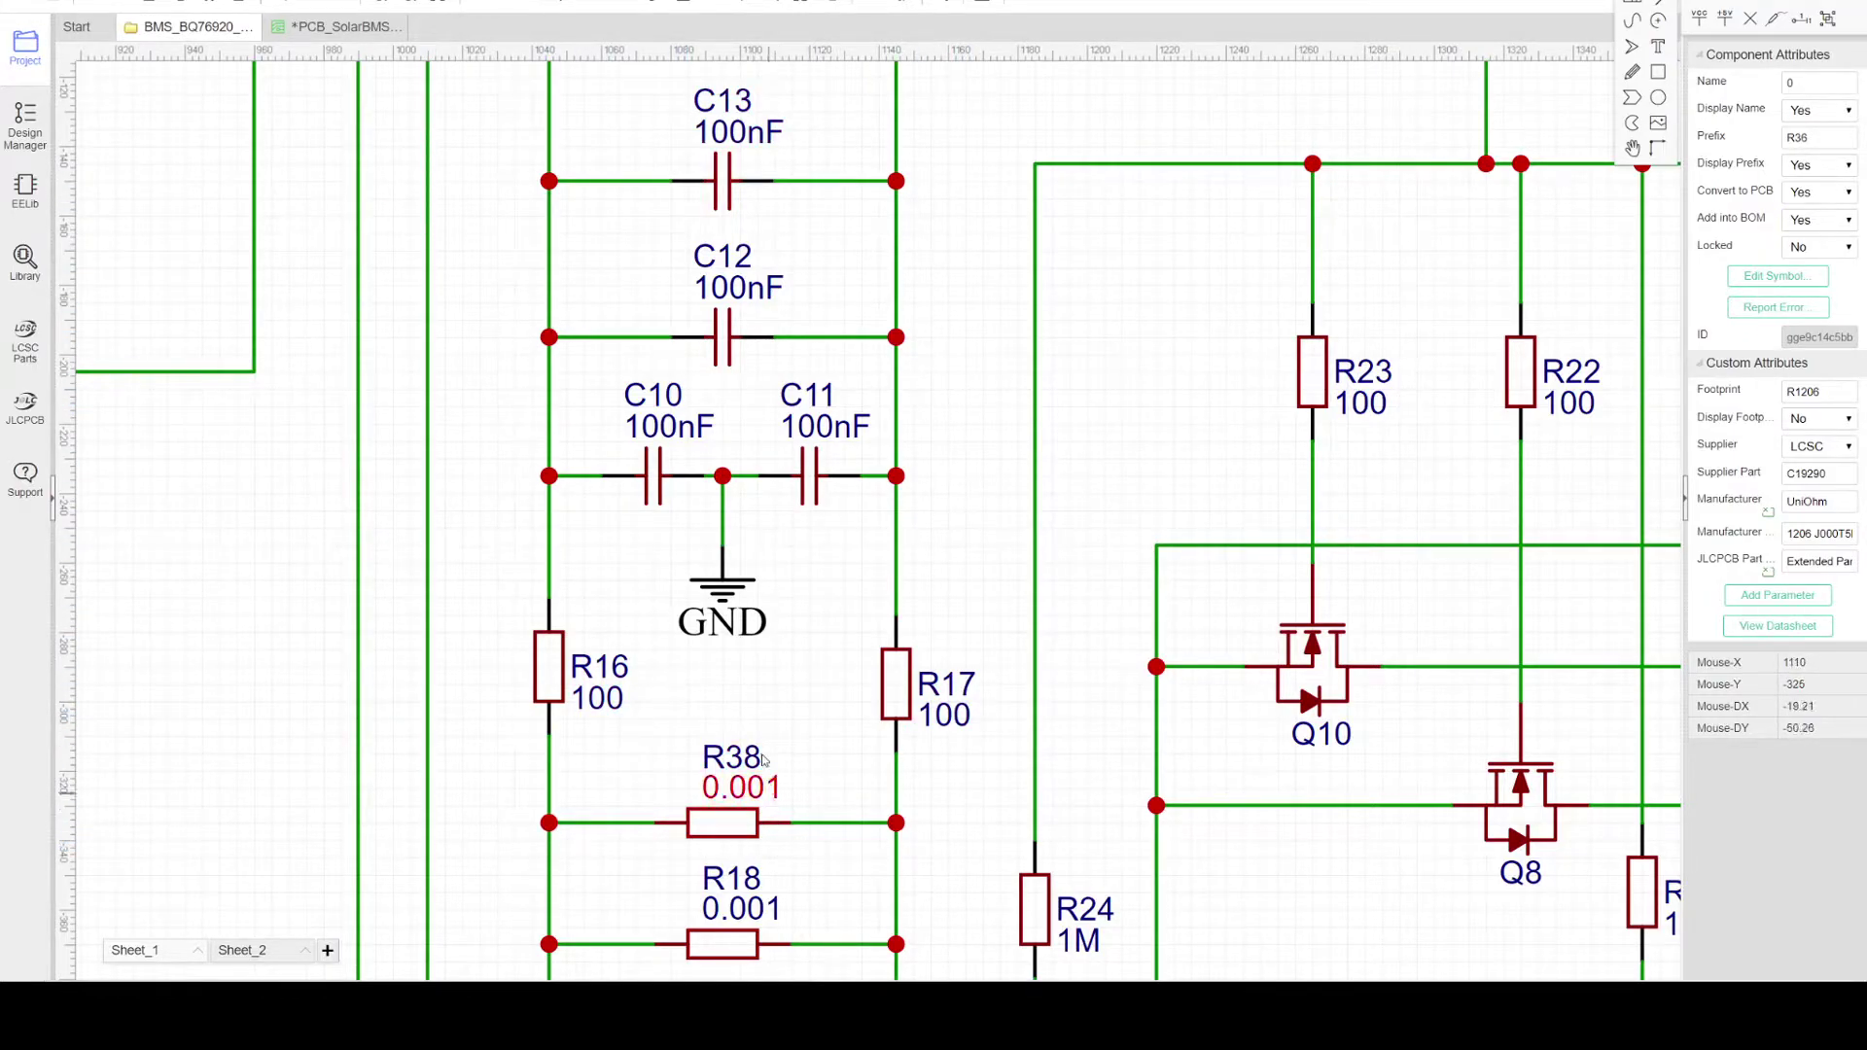
right_click_drag(713, 683, 685, 747)
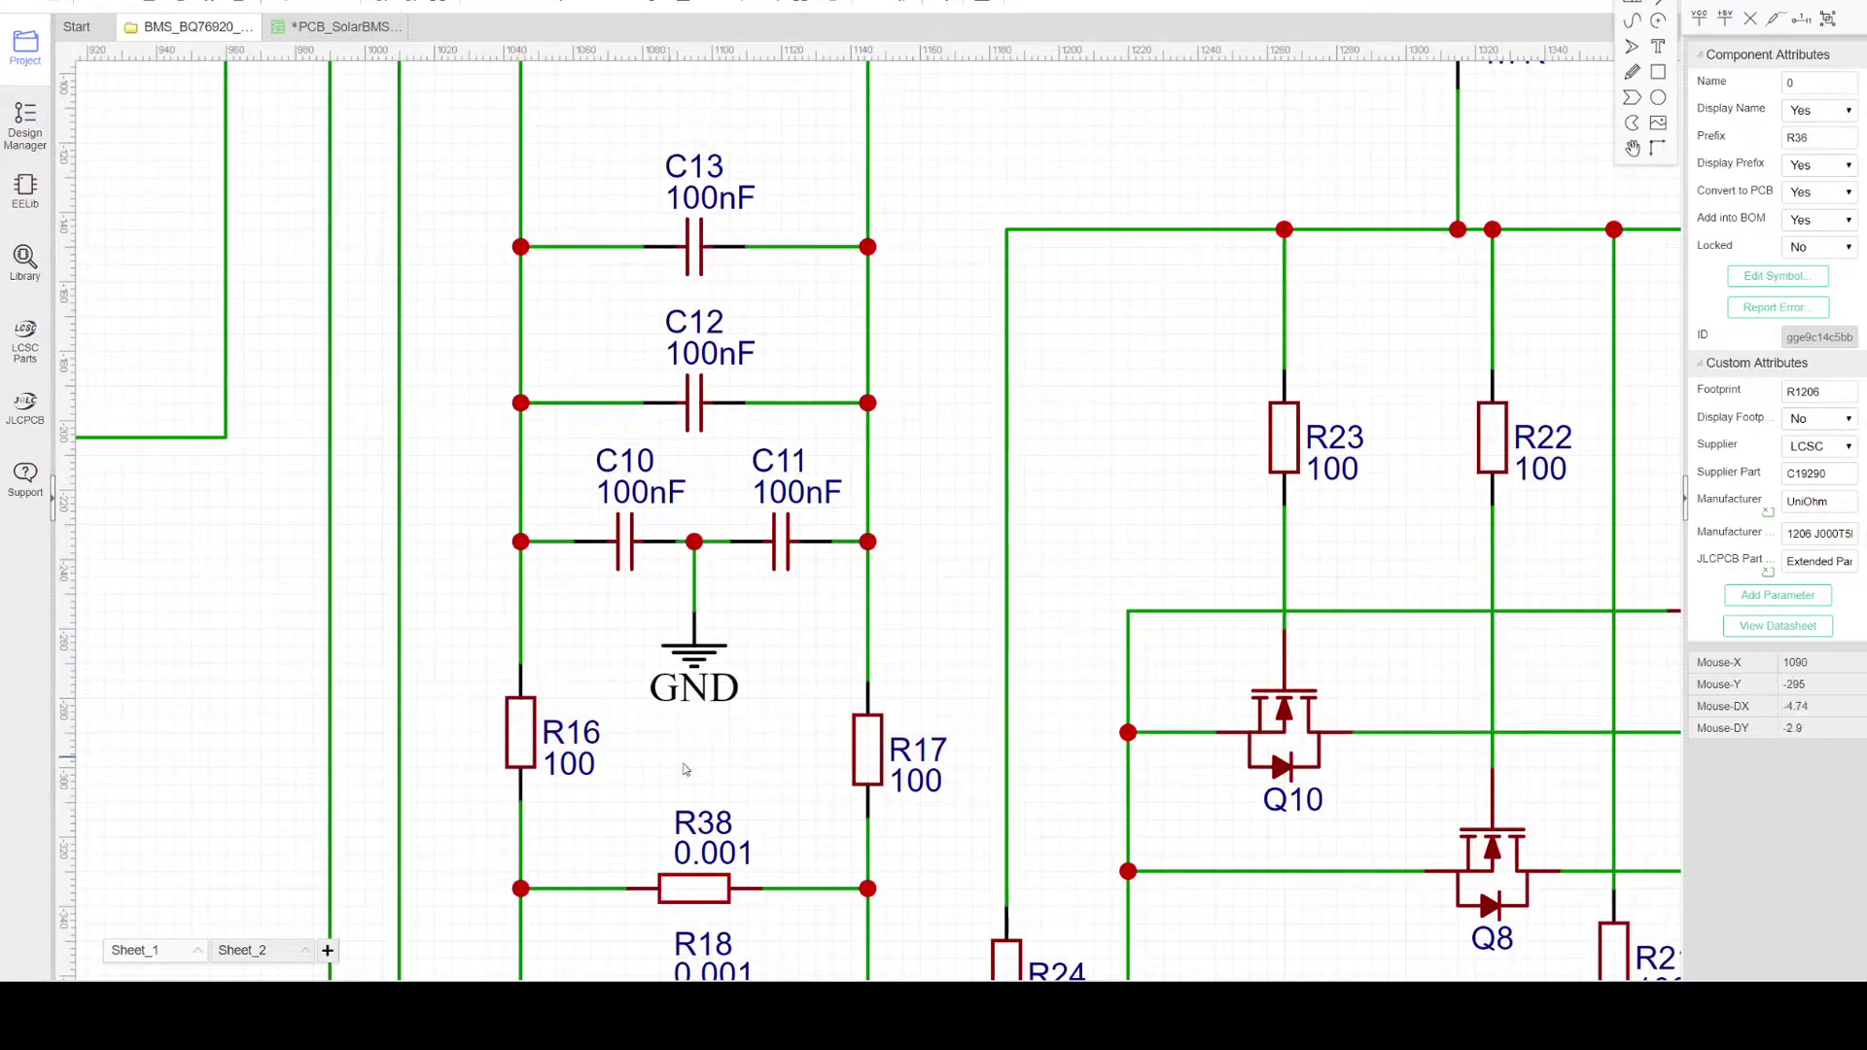
right_click_drag(779, 304, 738, 676)
scroll(764, 575, "down", 2)
scroll(764, 575, "down", 2)
right_click_drag(863, 391, 774, 507)
scroll(827, 462, "up", 4)
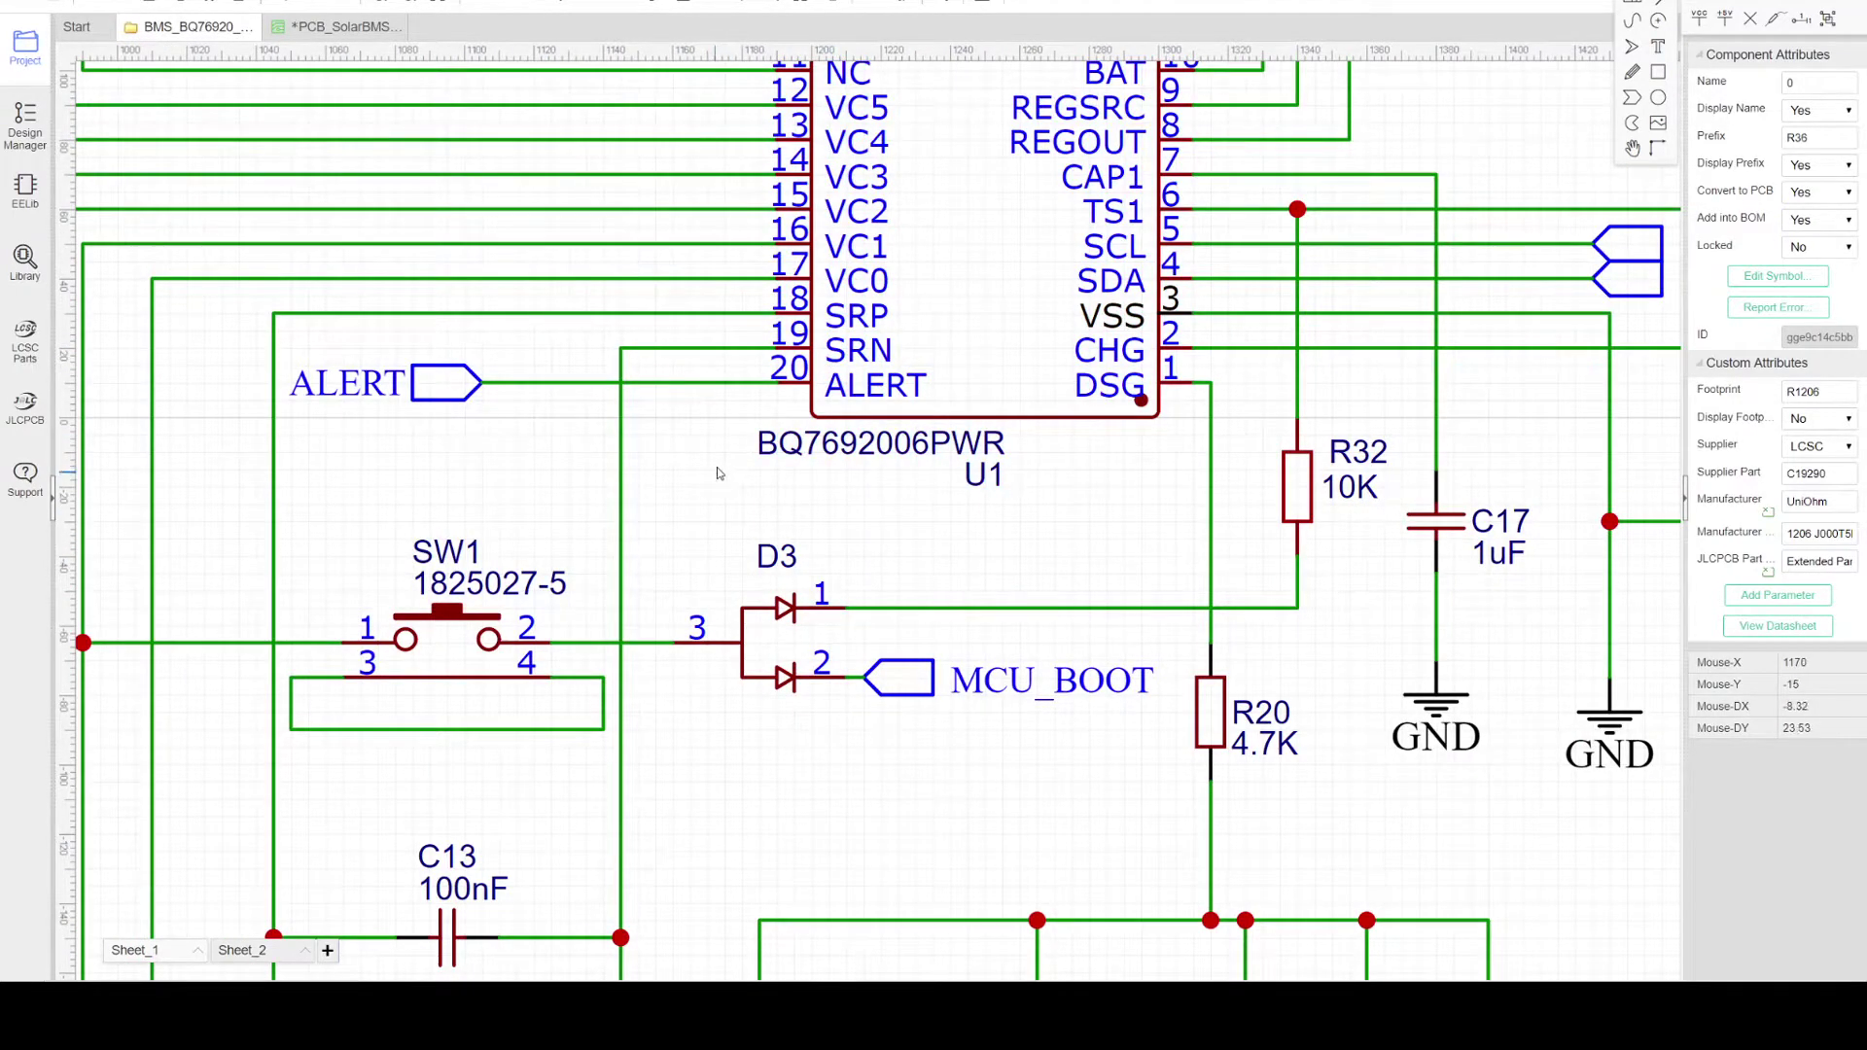
Step: Examine U1's CHG and DSG outputs and their gate-drive paths through Q12, R30 and R20
right_click_drag(838, 494, 652, 372)
scroll(652, 372, "down", 3)
right_click_drag(700, 474, 561, 216)
right_click_drag(650, 386, 715, 609)
right_click_drag(674, 445, 641, 595)
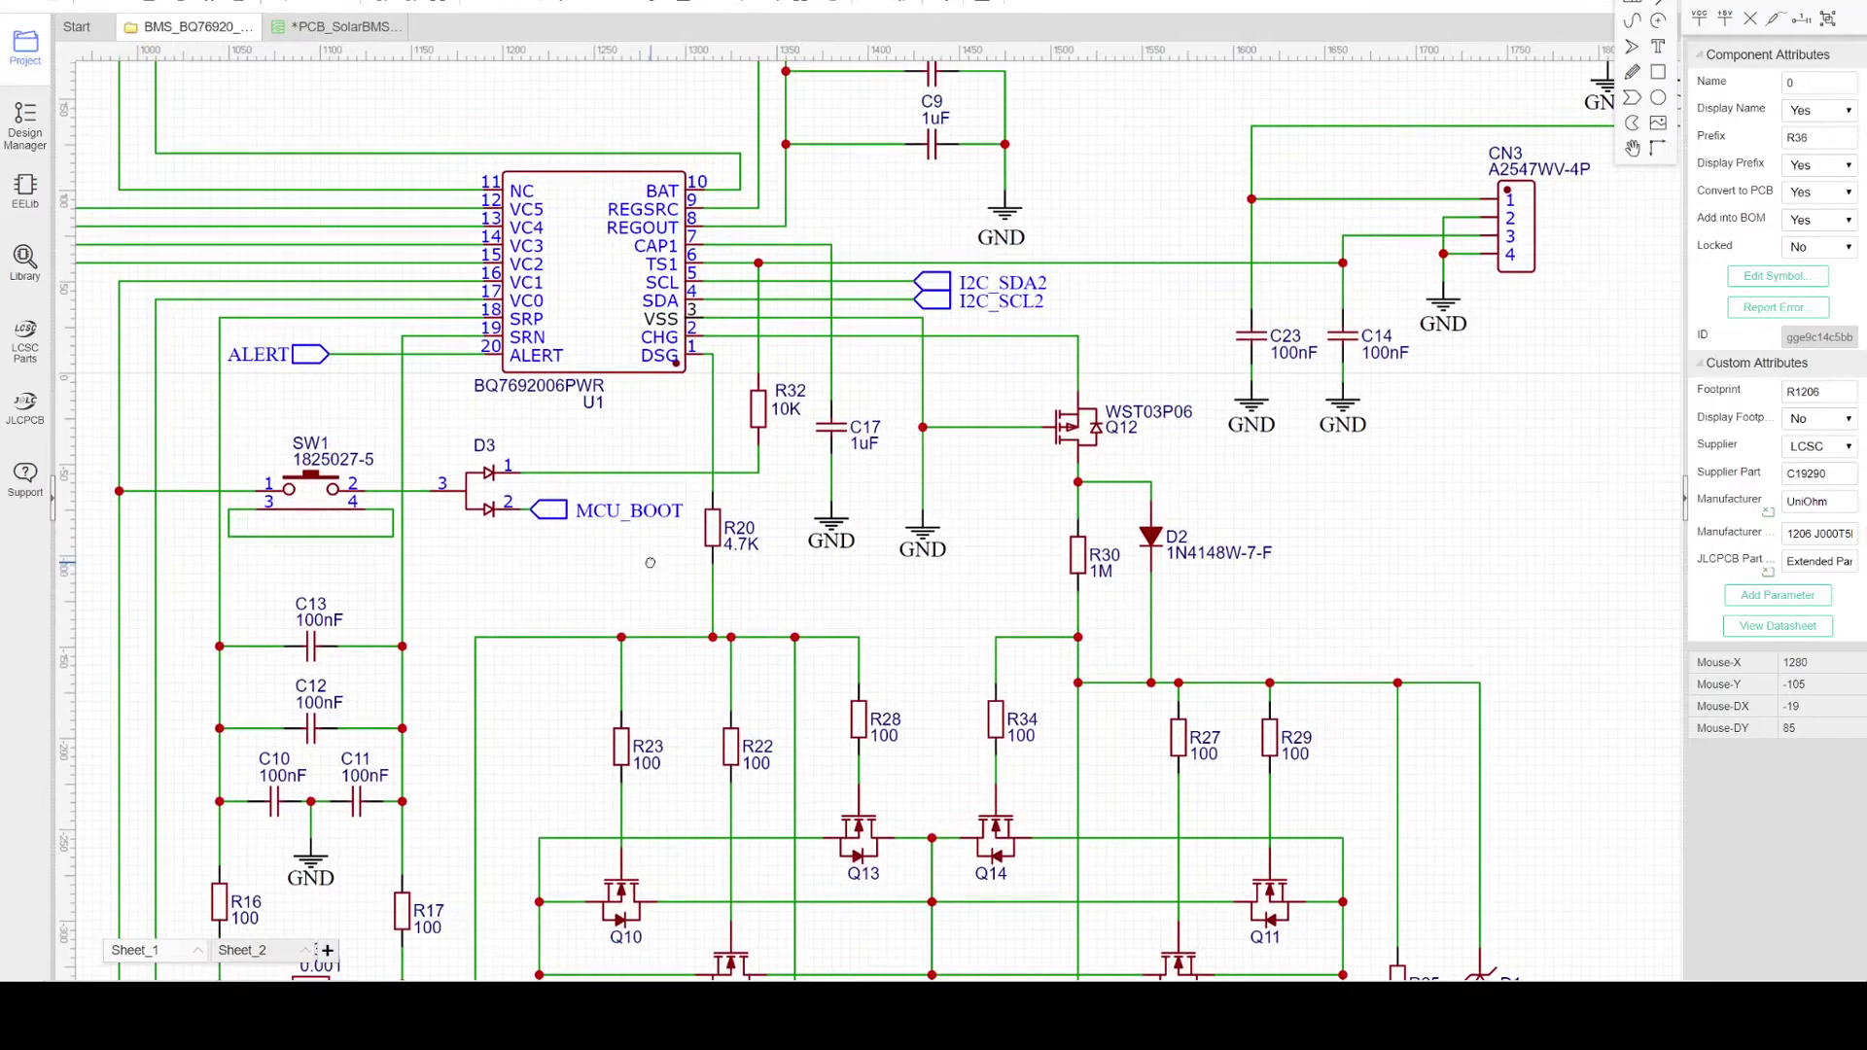
scroll(682, 401, "up", 1)
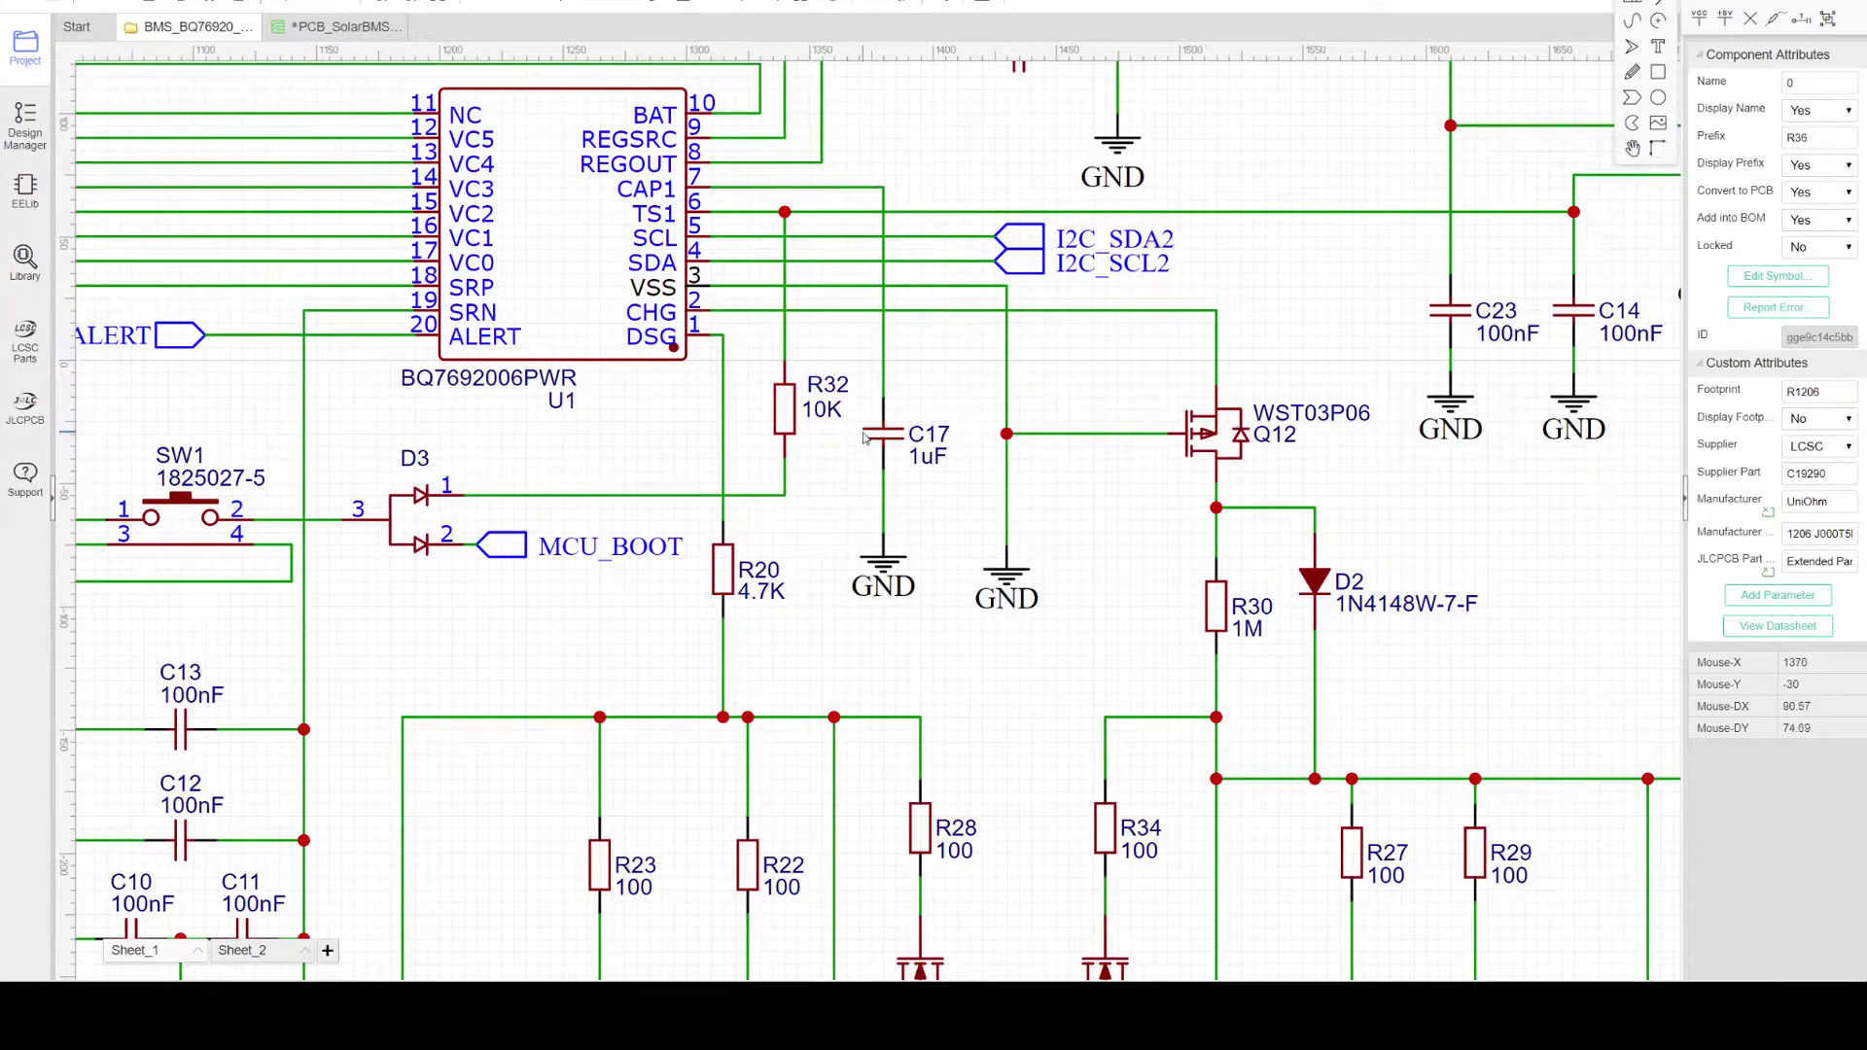
Step: Trace the gate-drive lines down to the parallel switching MOSFETs Q6 to Q11, Q13 and Q14 and inspect that bank
right_click_drag(822, 413, 930, 185)
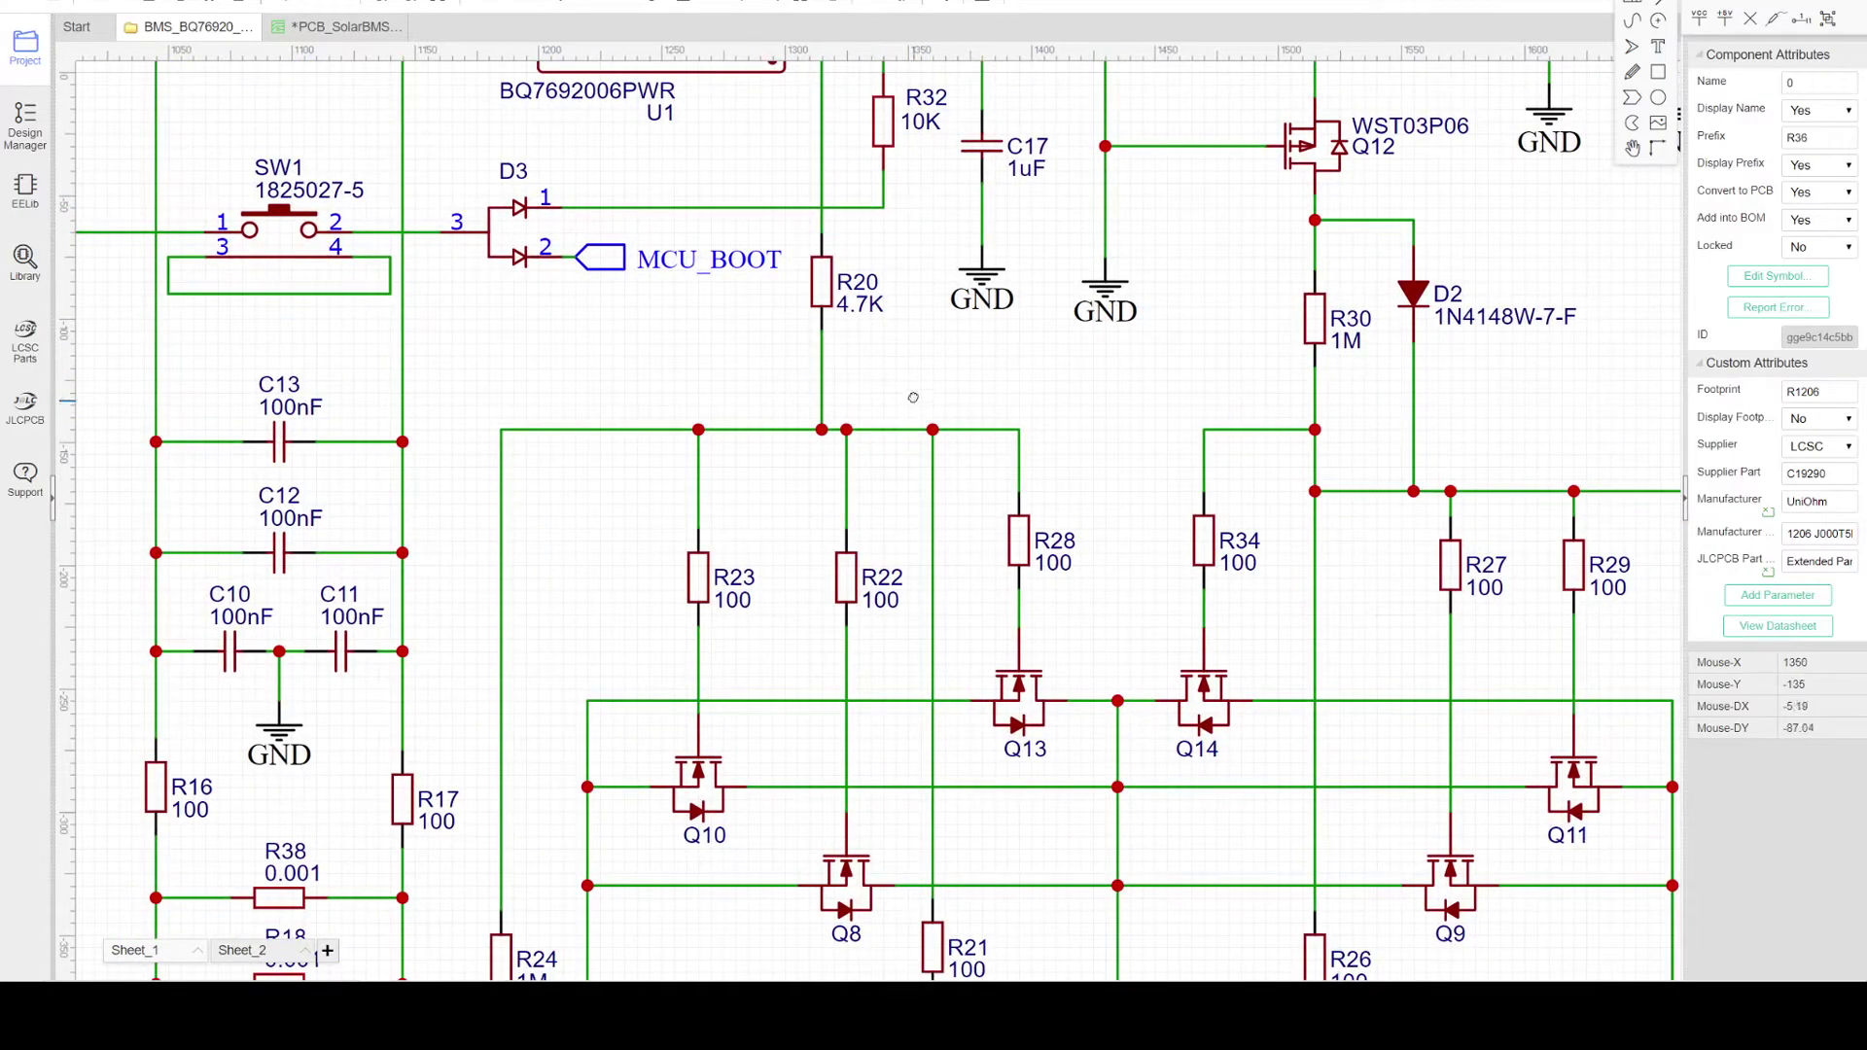
right_click_drag(905, 430, 884, 264)
scroll(885, 369, "down", 1)
right_click_drag(879, 602, 824, 480)
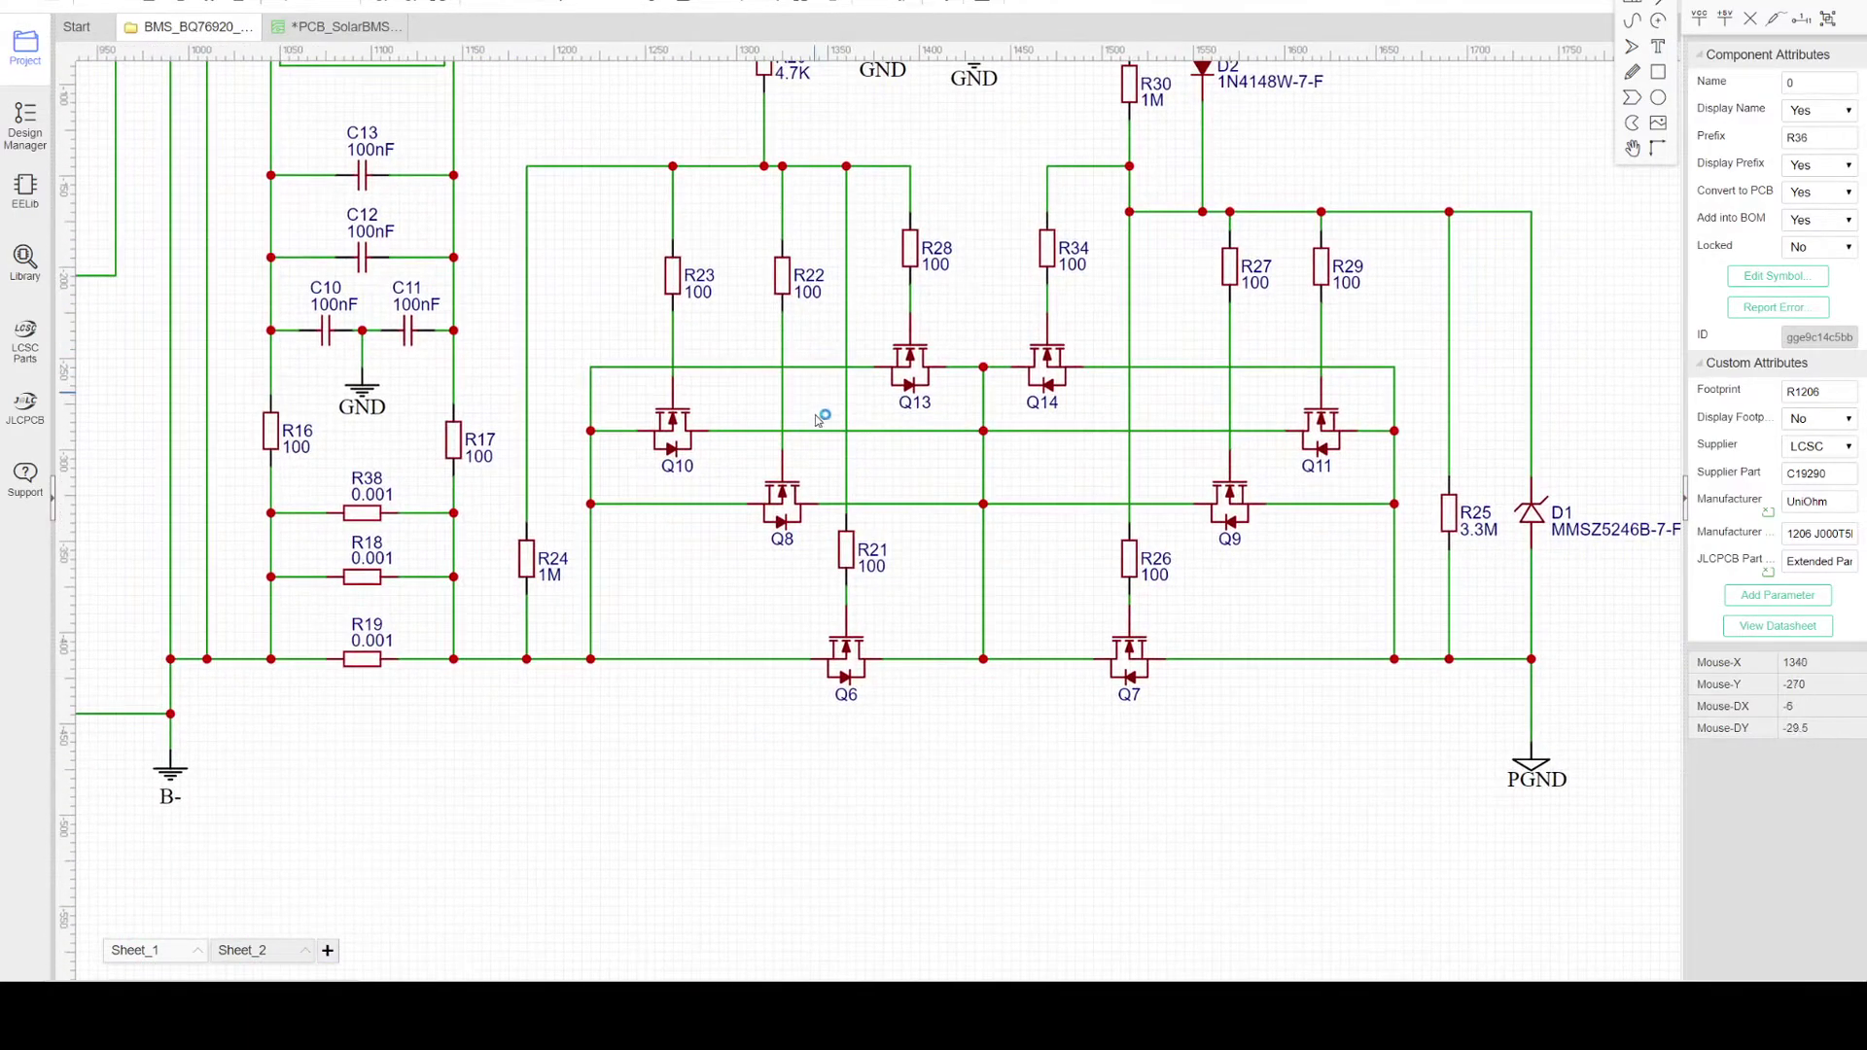
scroll(821, 479, "up", 1)
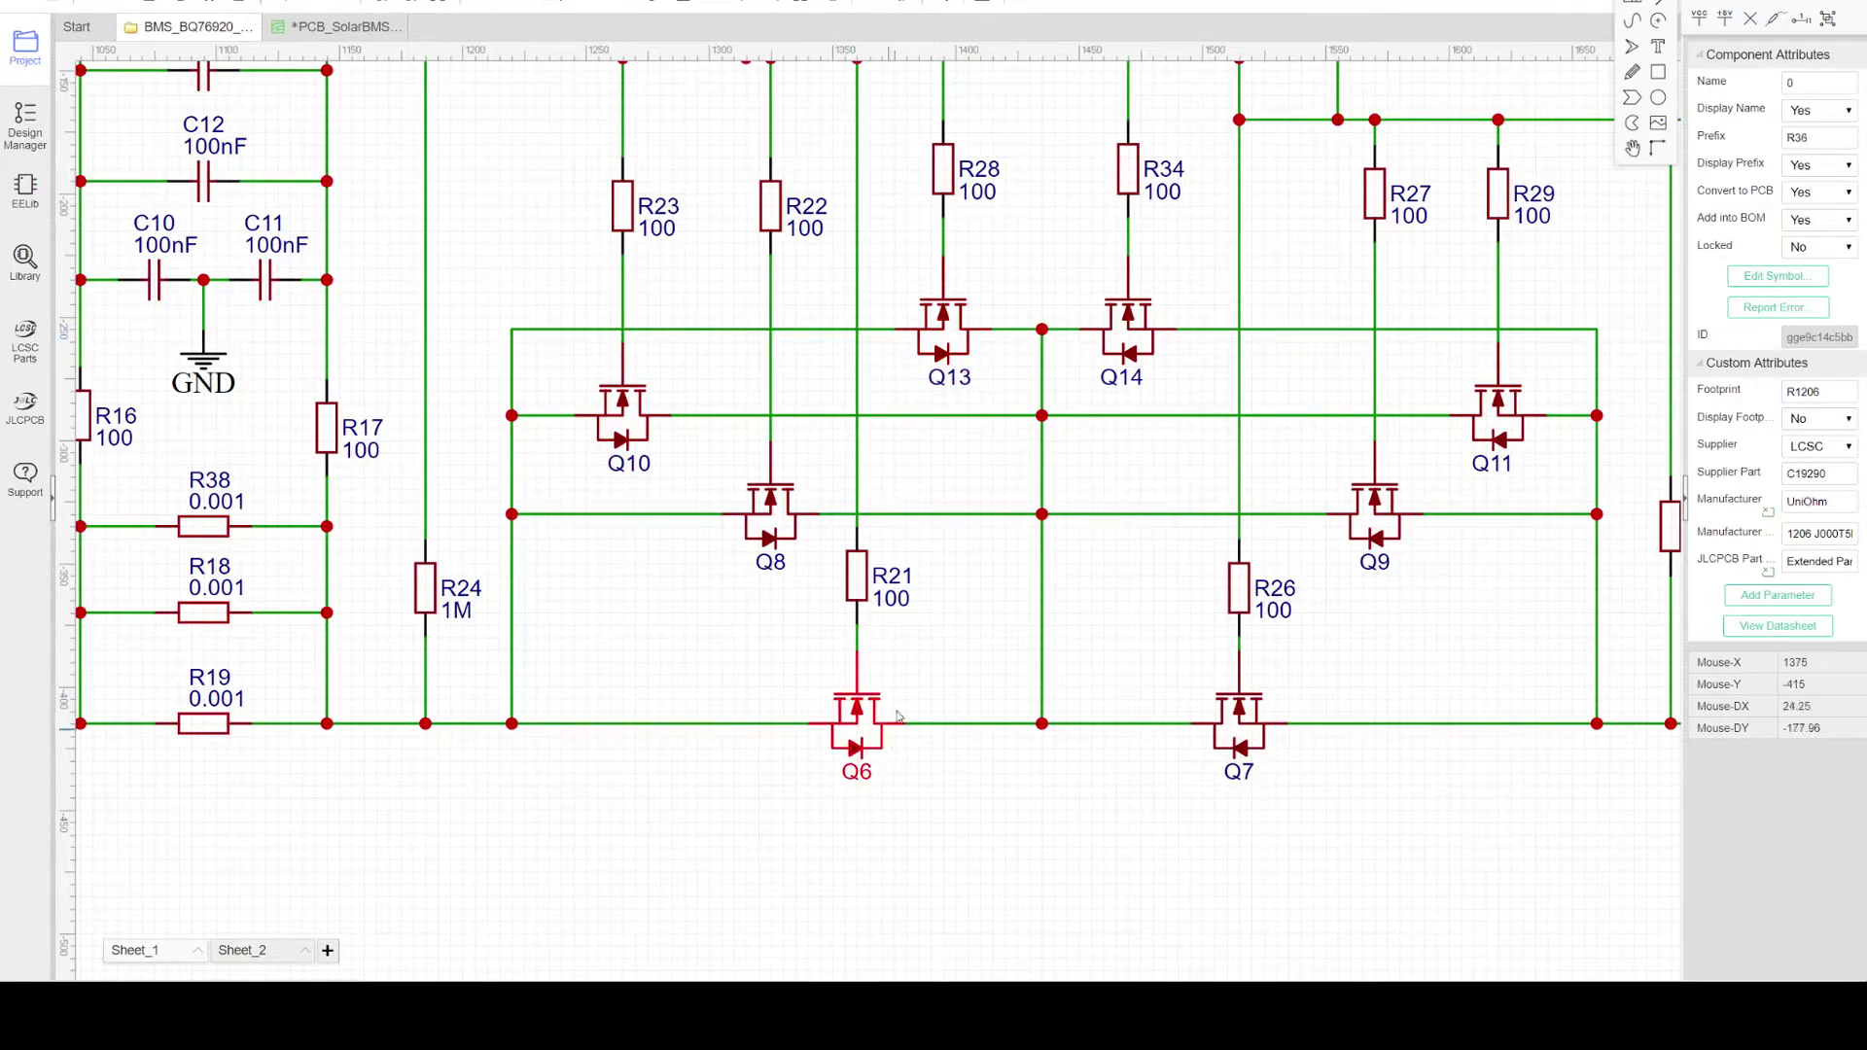
Step: Examine the discharge-side gate resistors, inspecting the attributes of R22 and R28 and comparing them with R23
right_click_drag(783, 371, 773, 584)
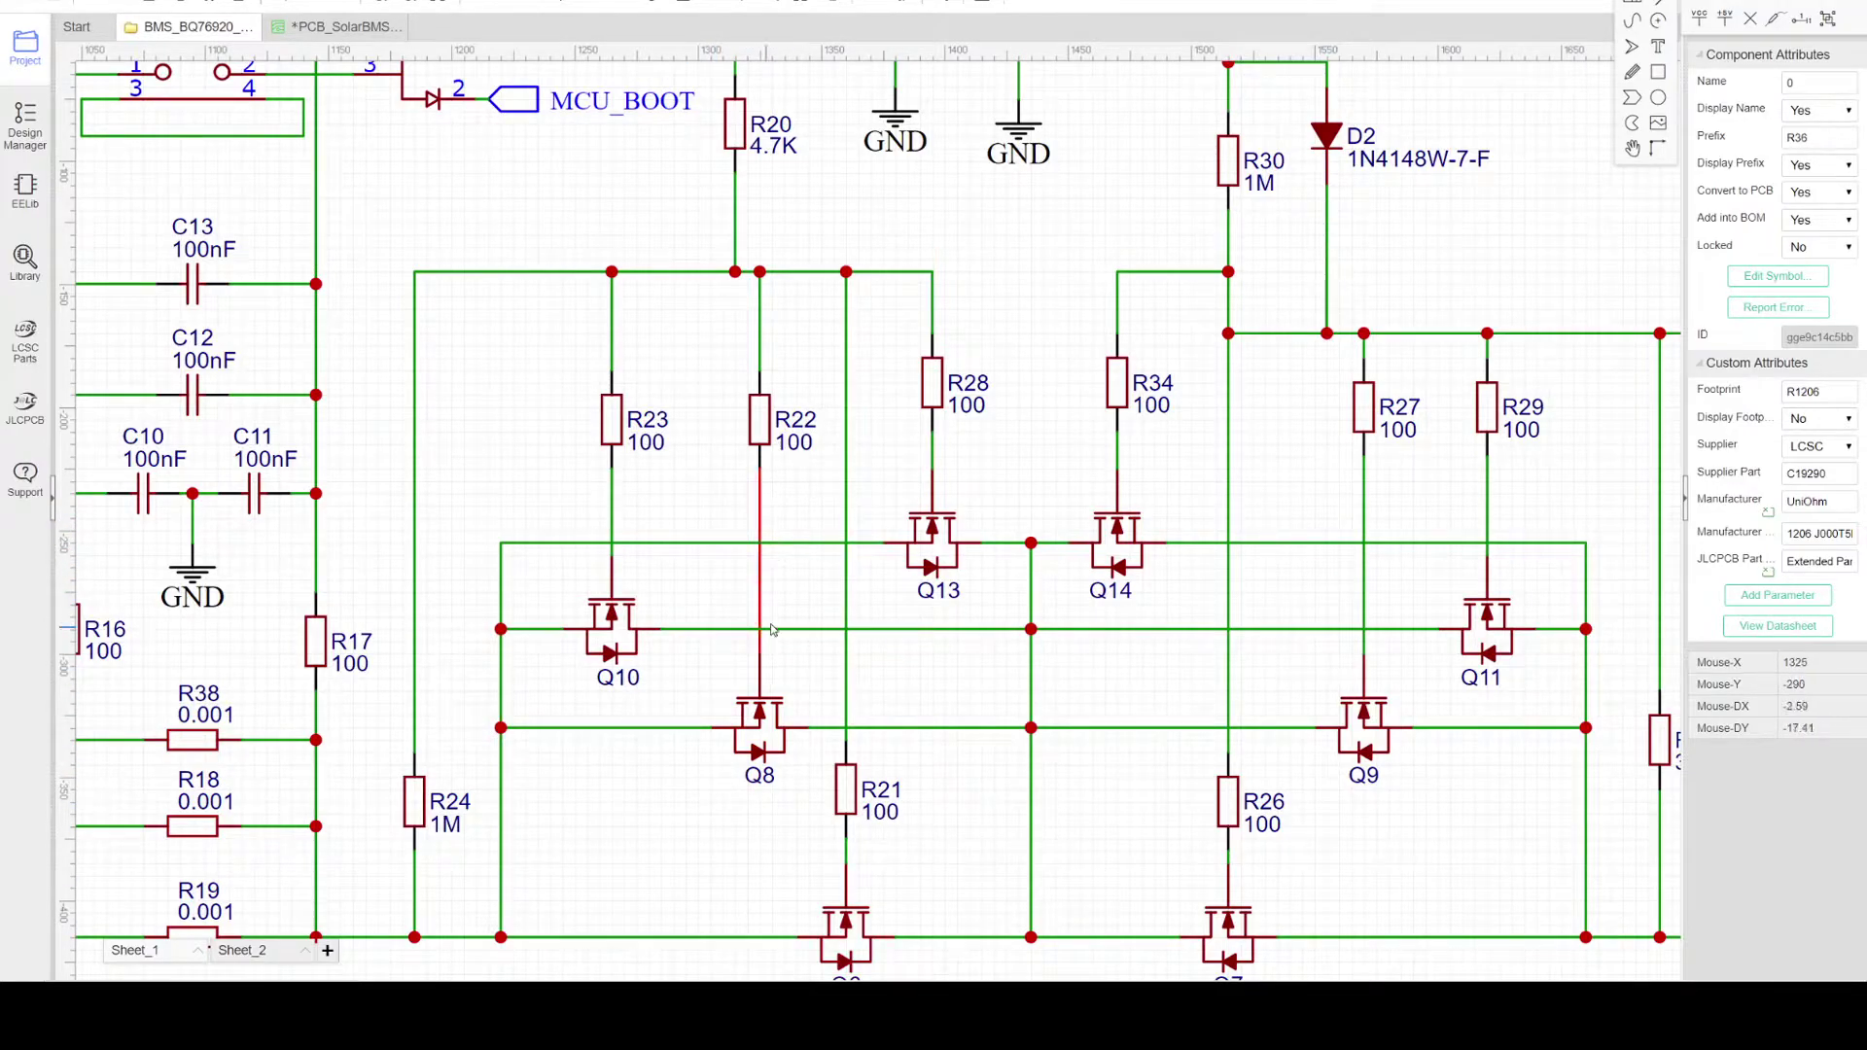
scroll(672, 511, "down", 3)
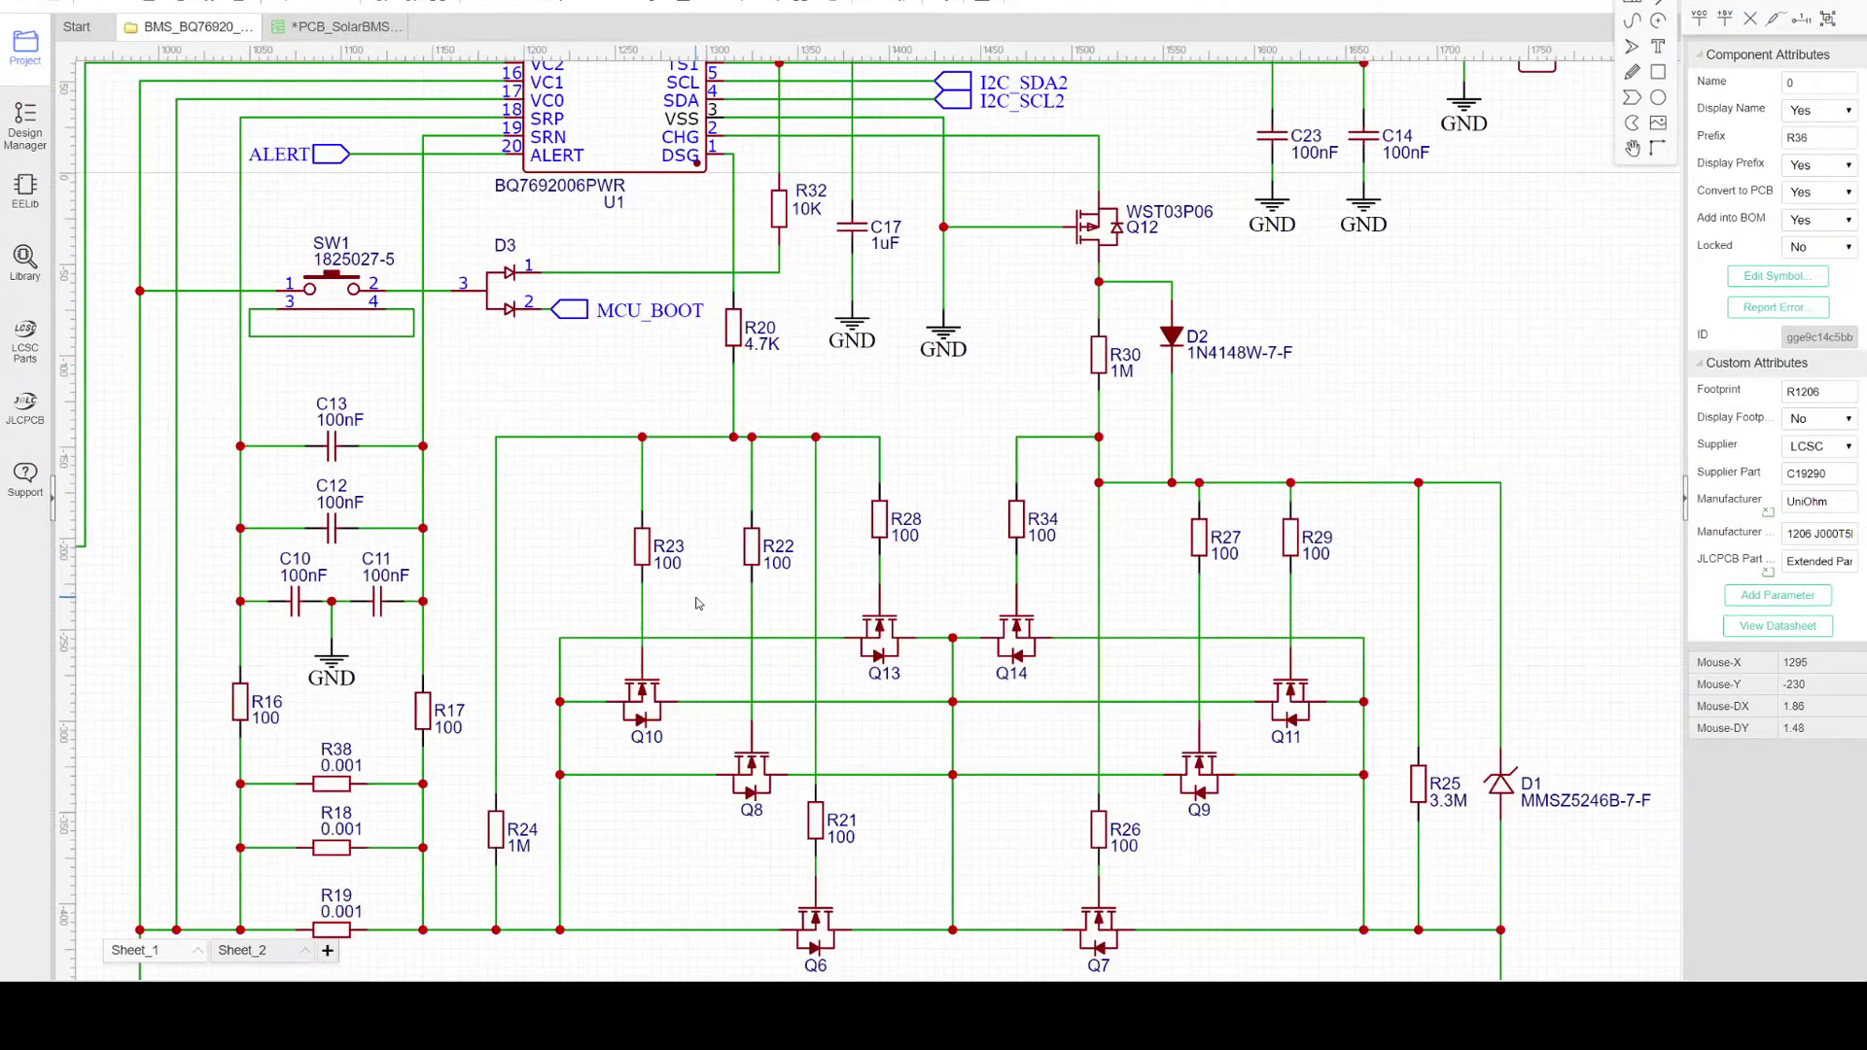
scroll(695, 593, "up", 1)
right_click_drag(715, 551, 739, 533)
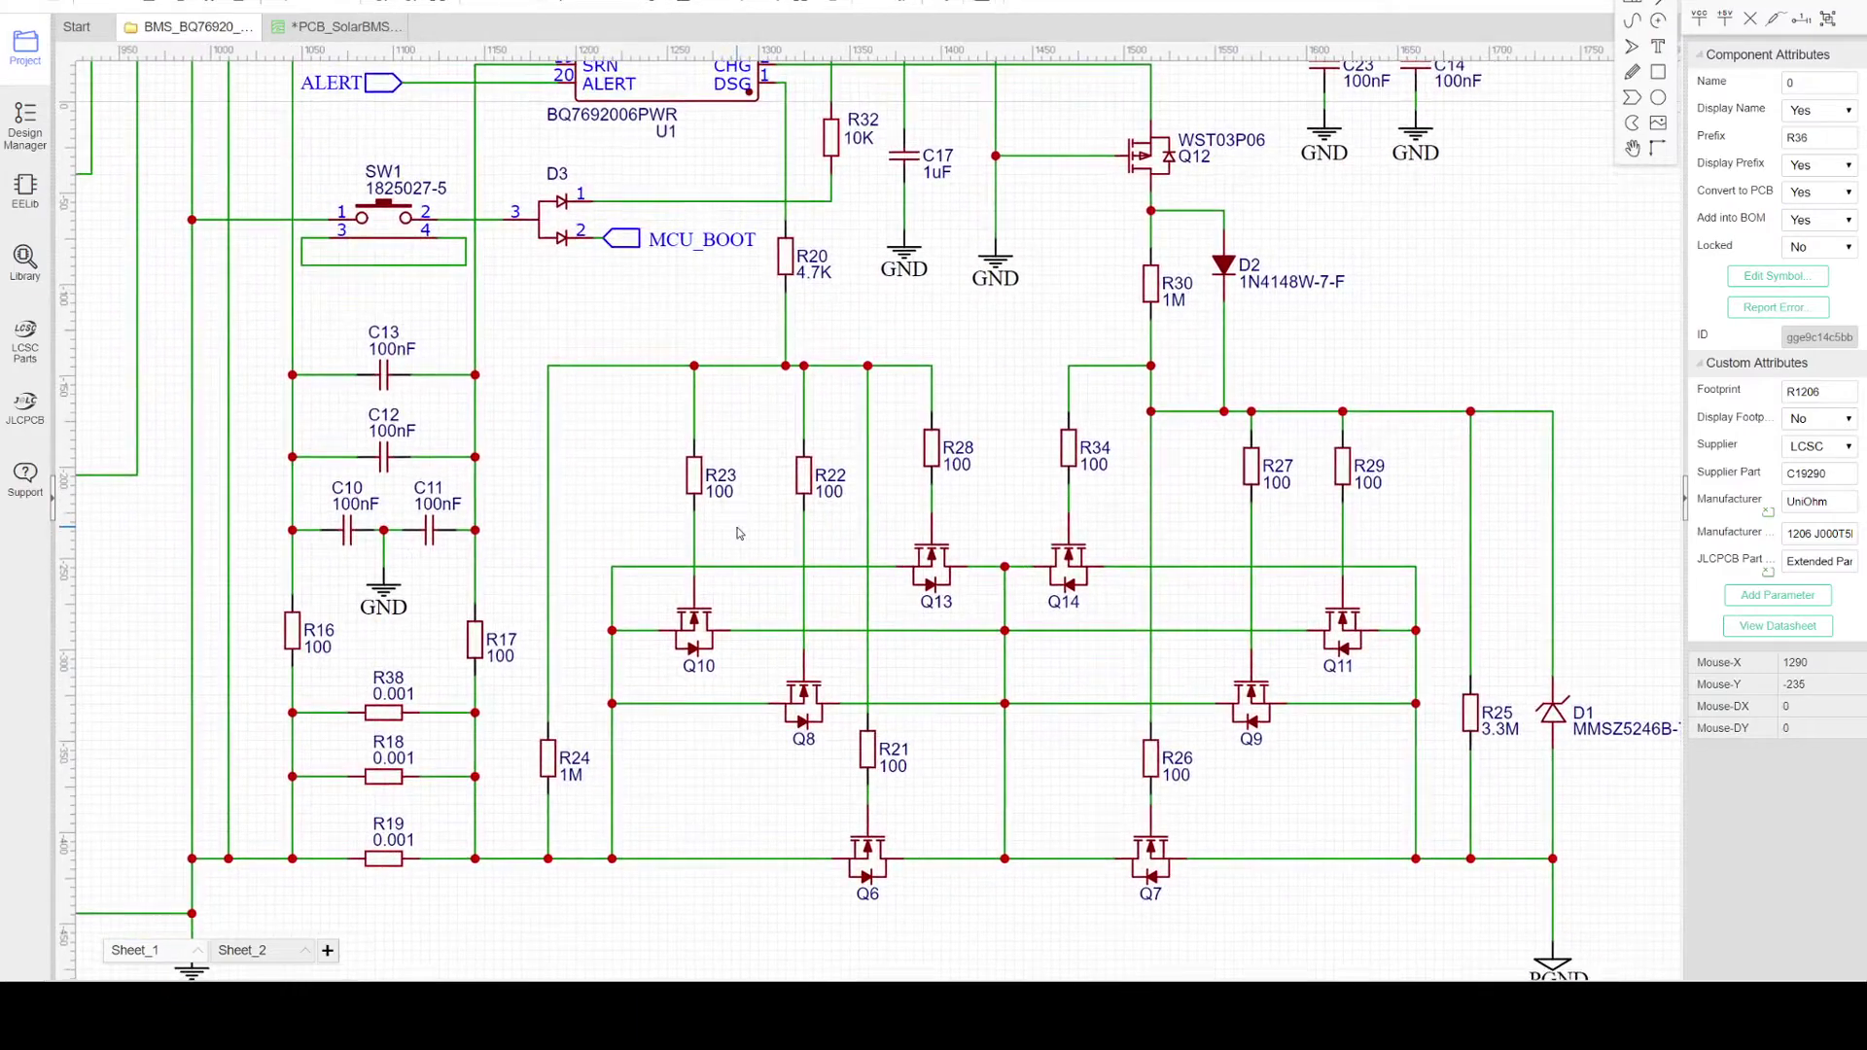
scroll(732, 554, "up", 2)
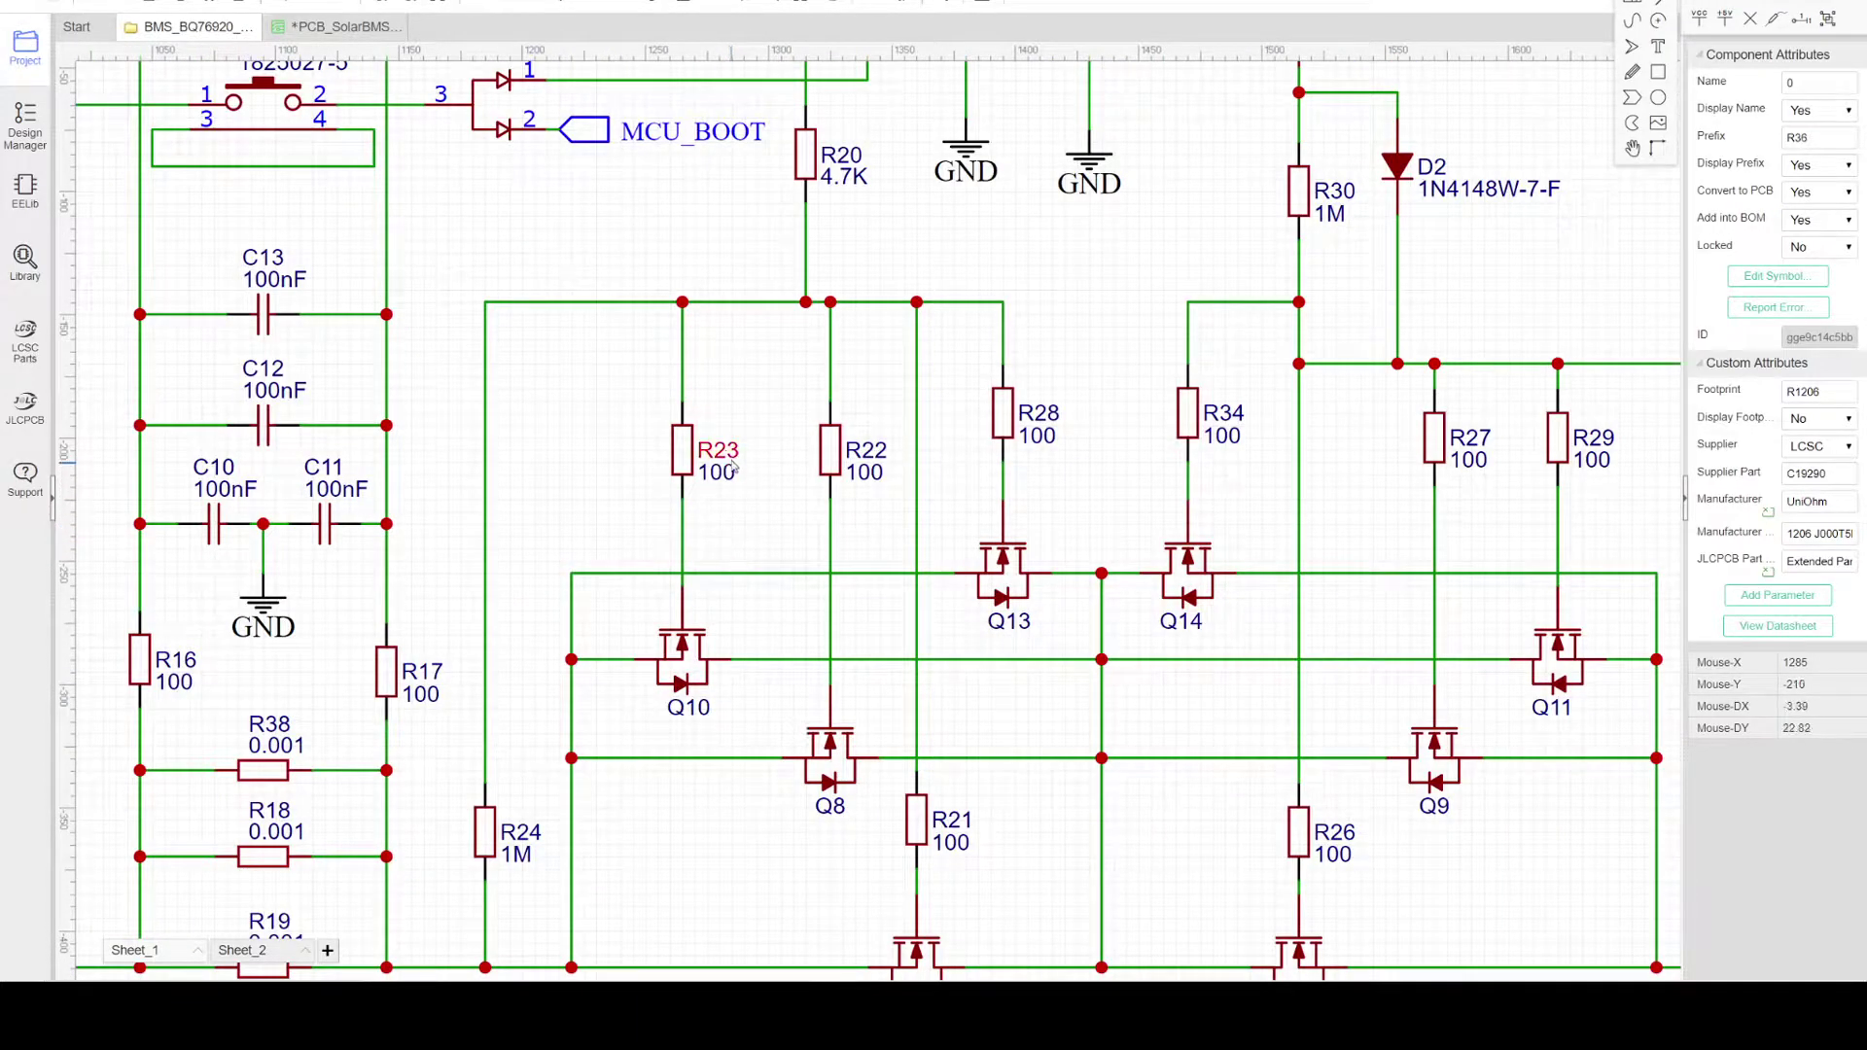
scroll(725, 428, "up", 1)
left_click(690, 442)
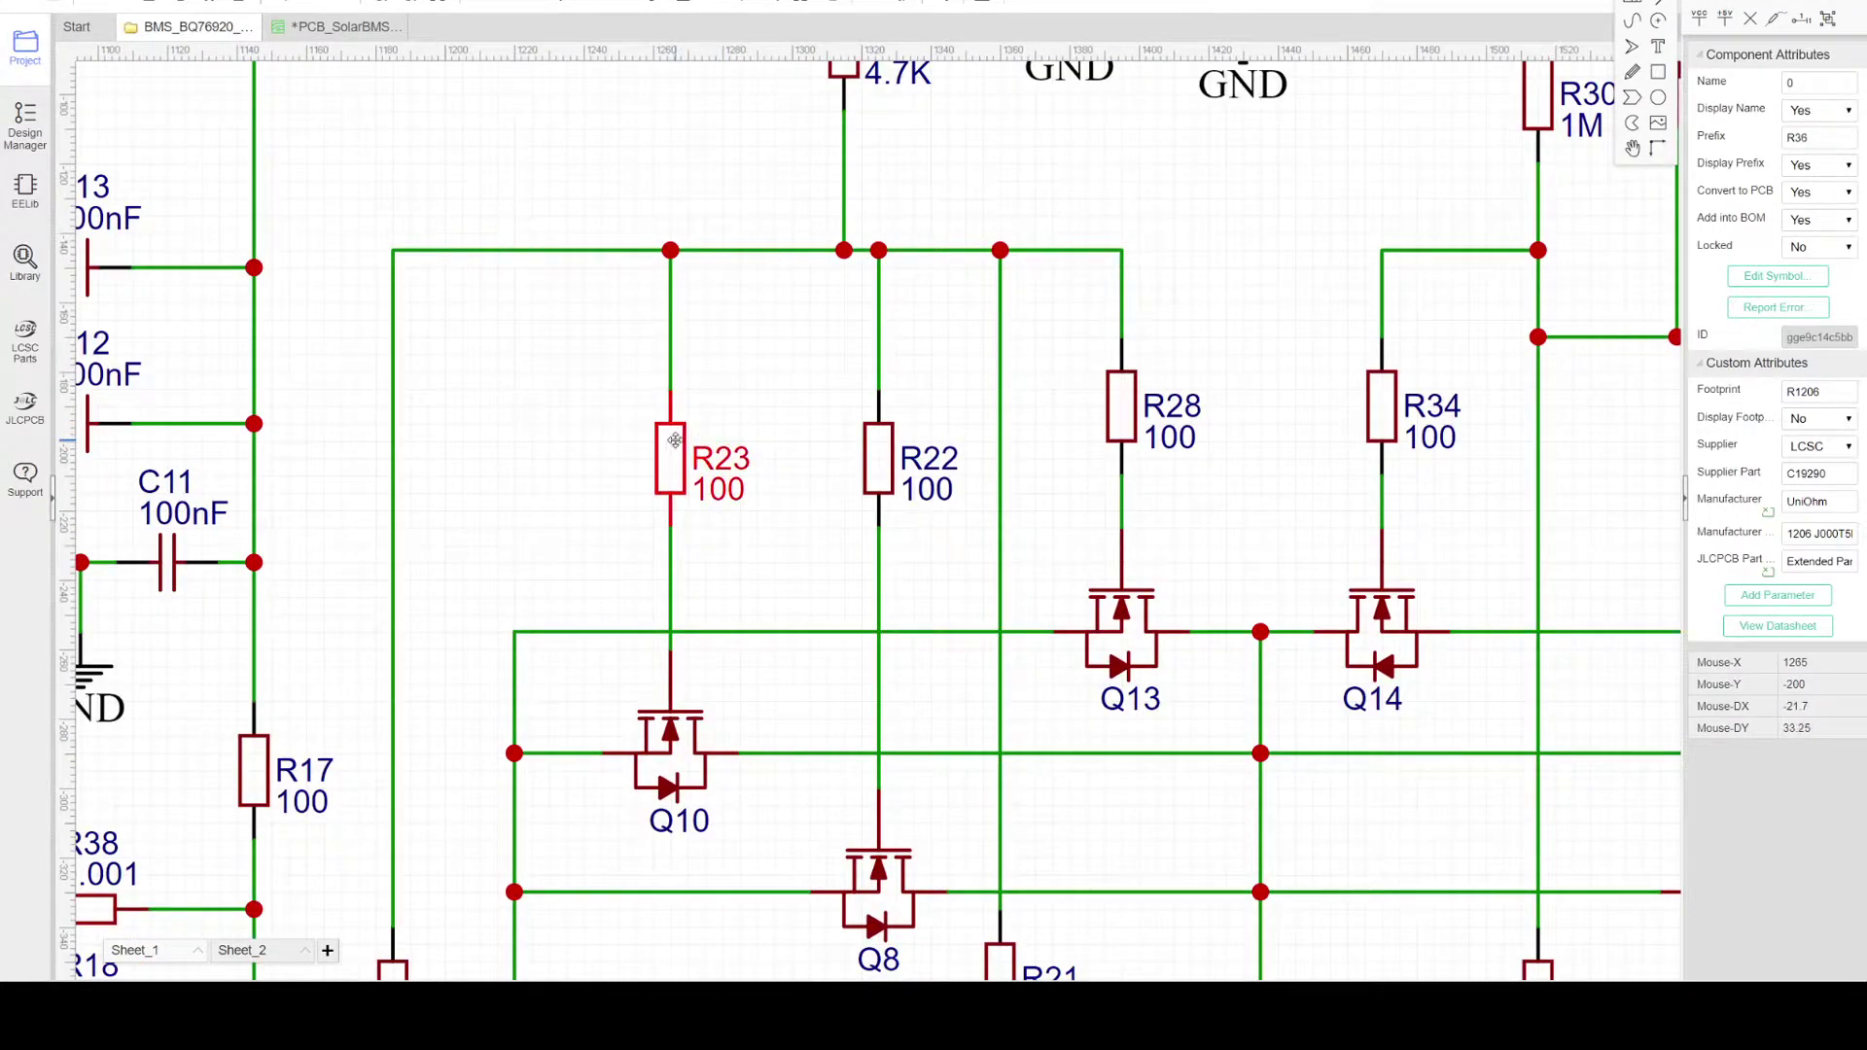
left_click(880, 459)
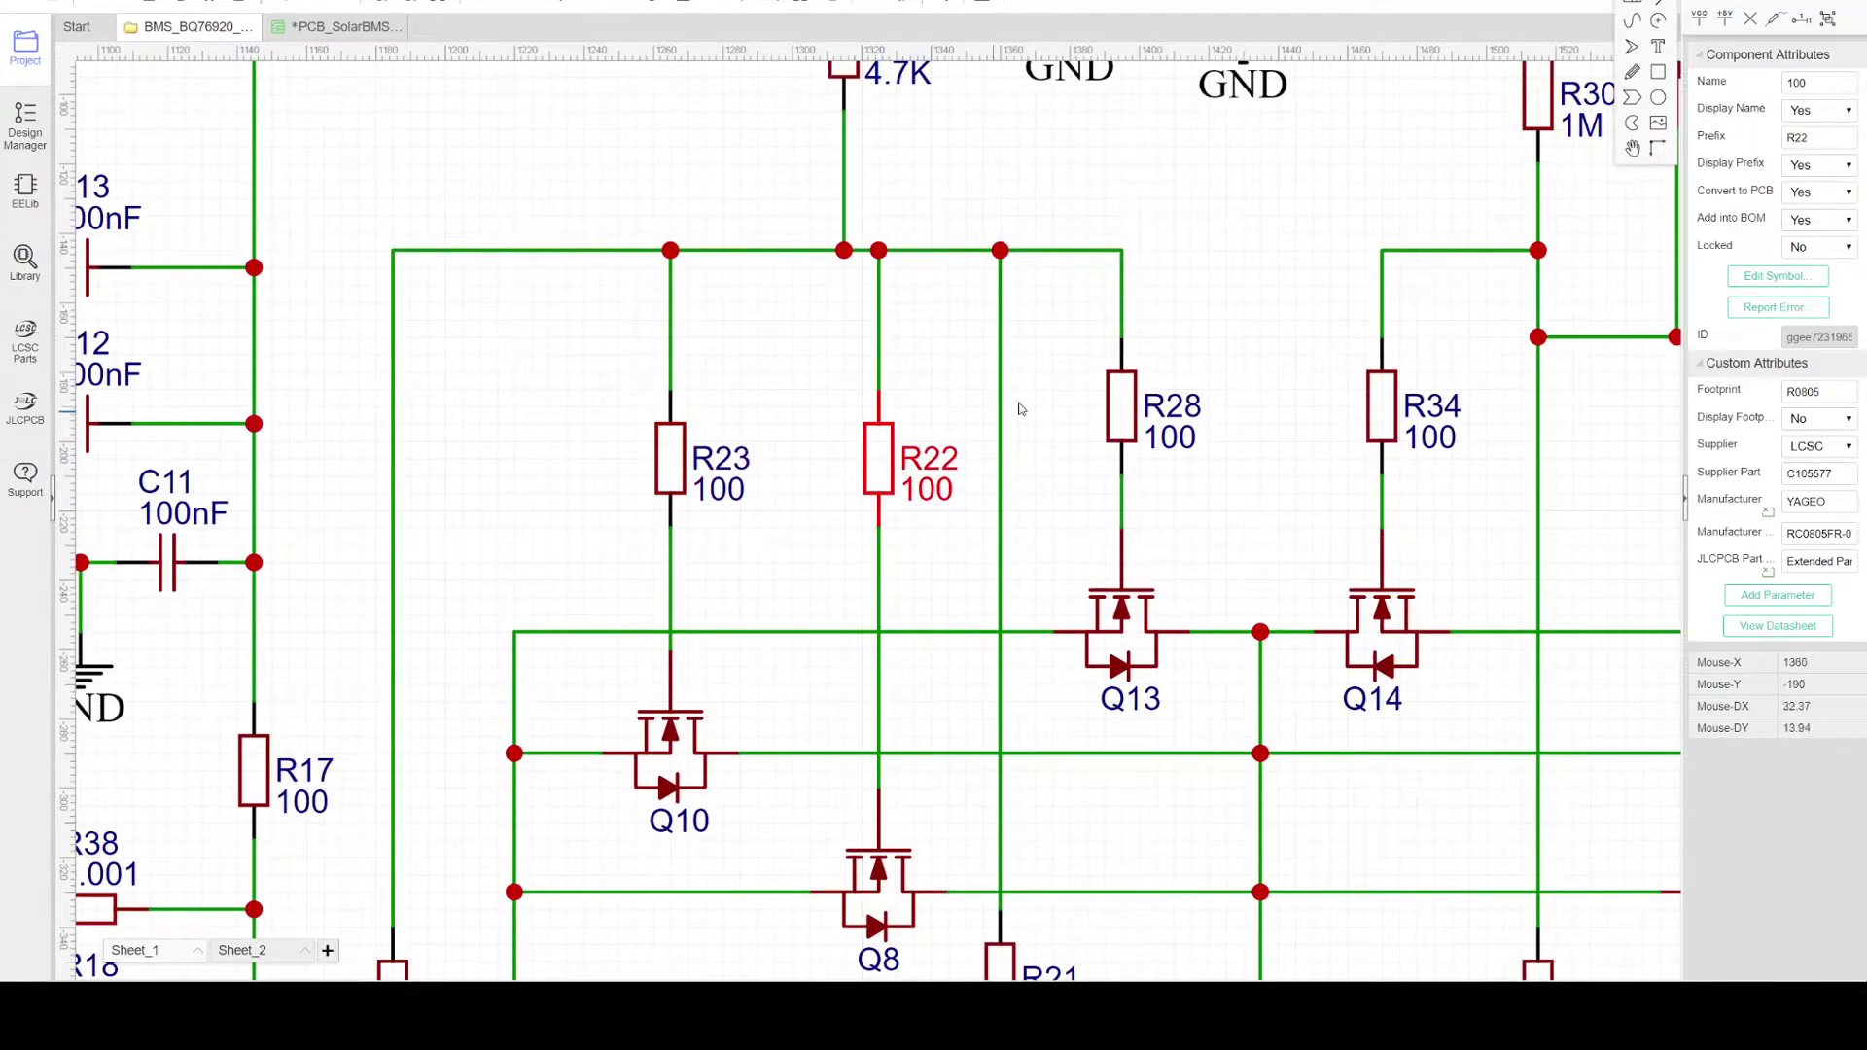
left_click(1123, 401)
right_click_drag(936, 500, 870, 317)
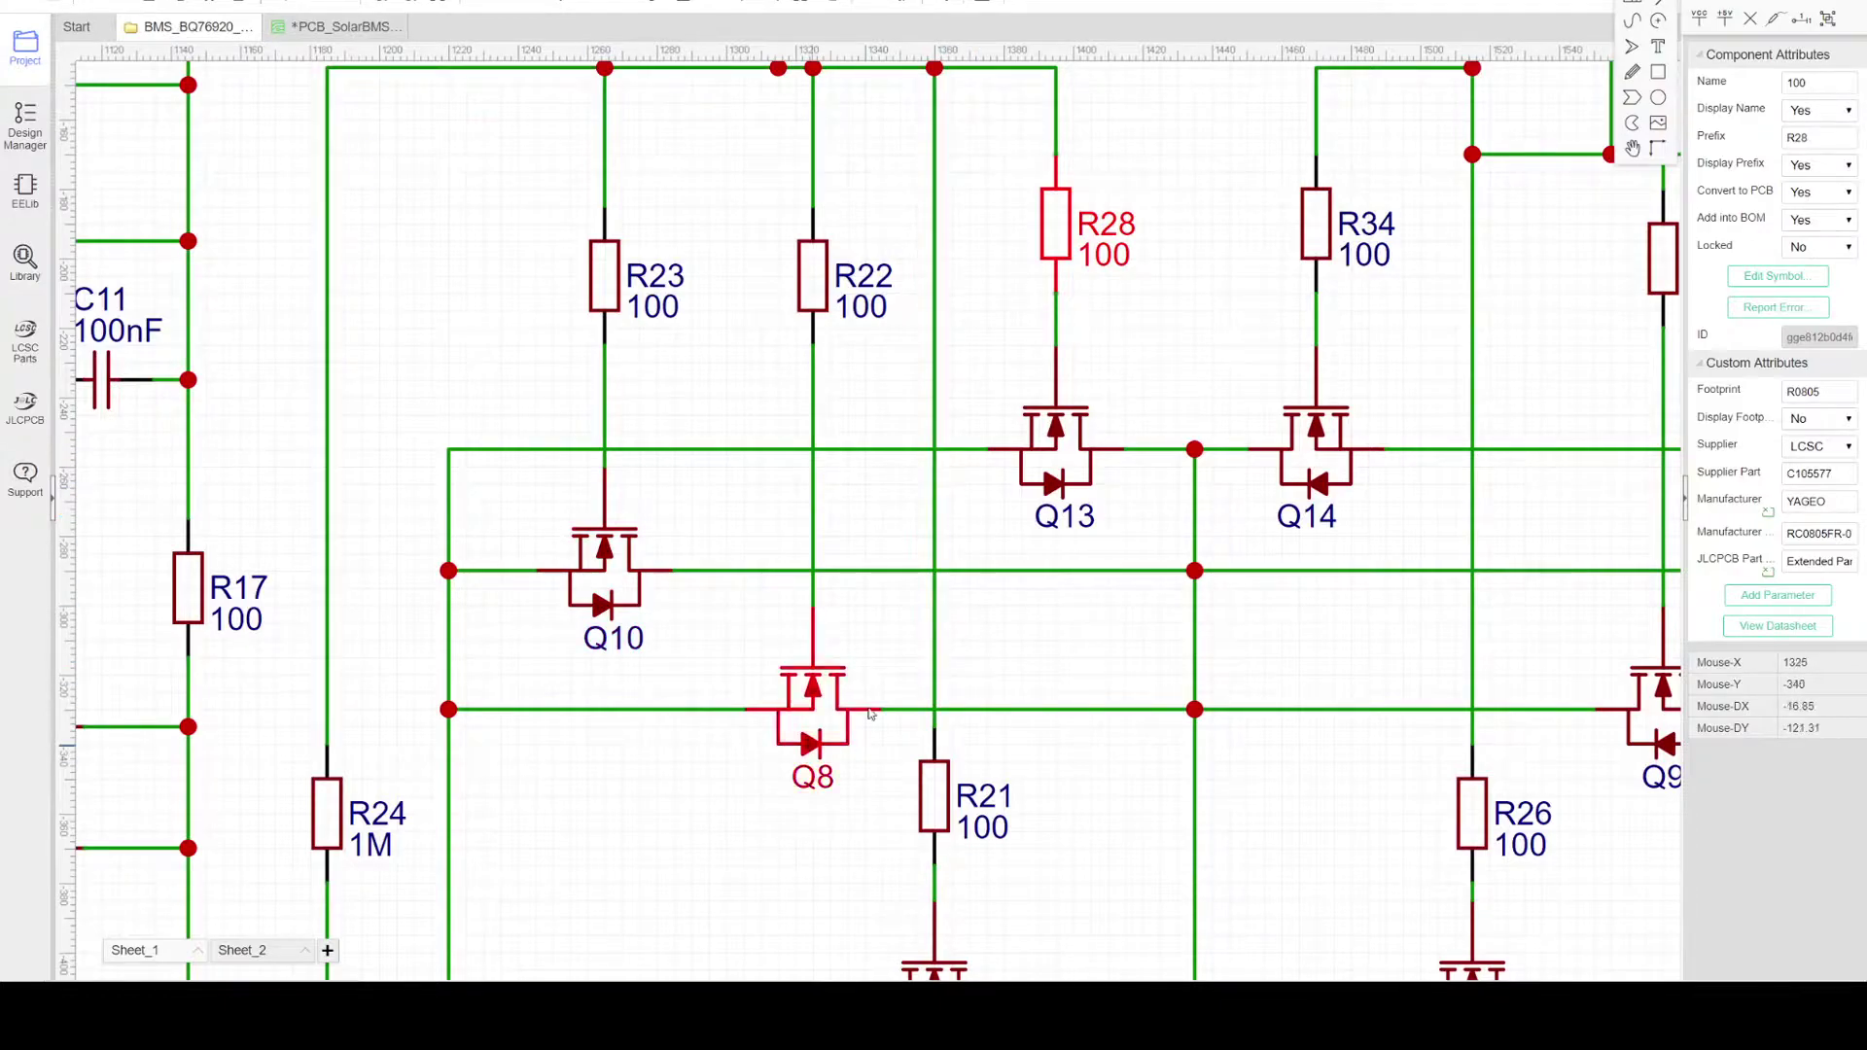
Step: Examine the parallel connections of discharge MOSFETs Q10, Q8, Q13 and Q6 and their common gate line
right_click_drag(846, 462, 834, 560)
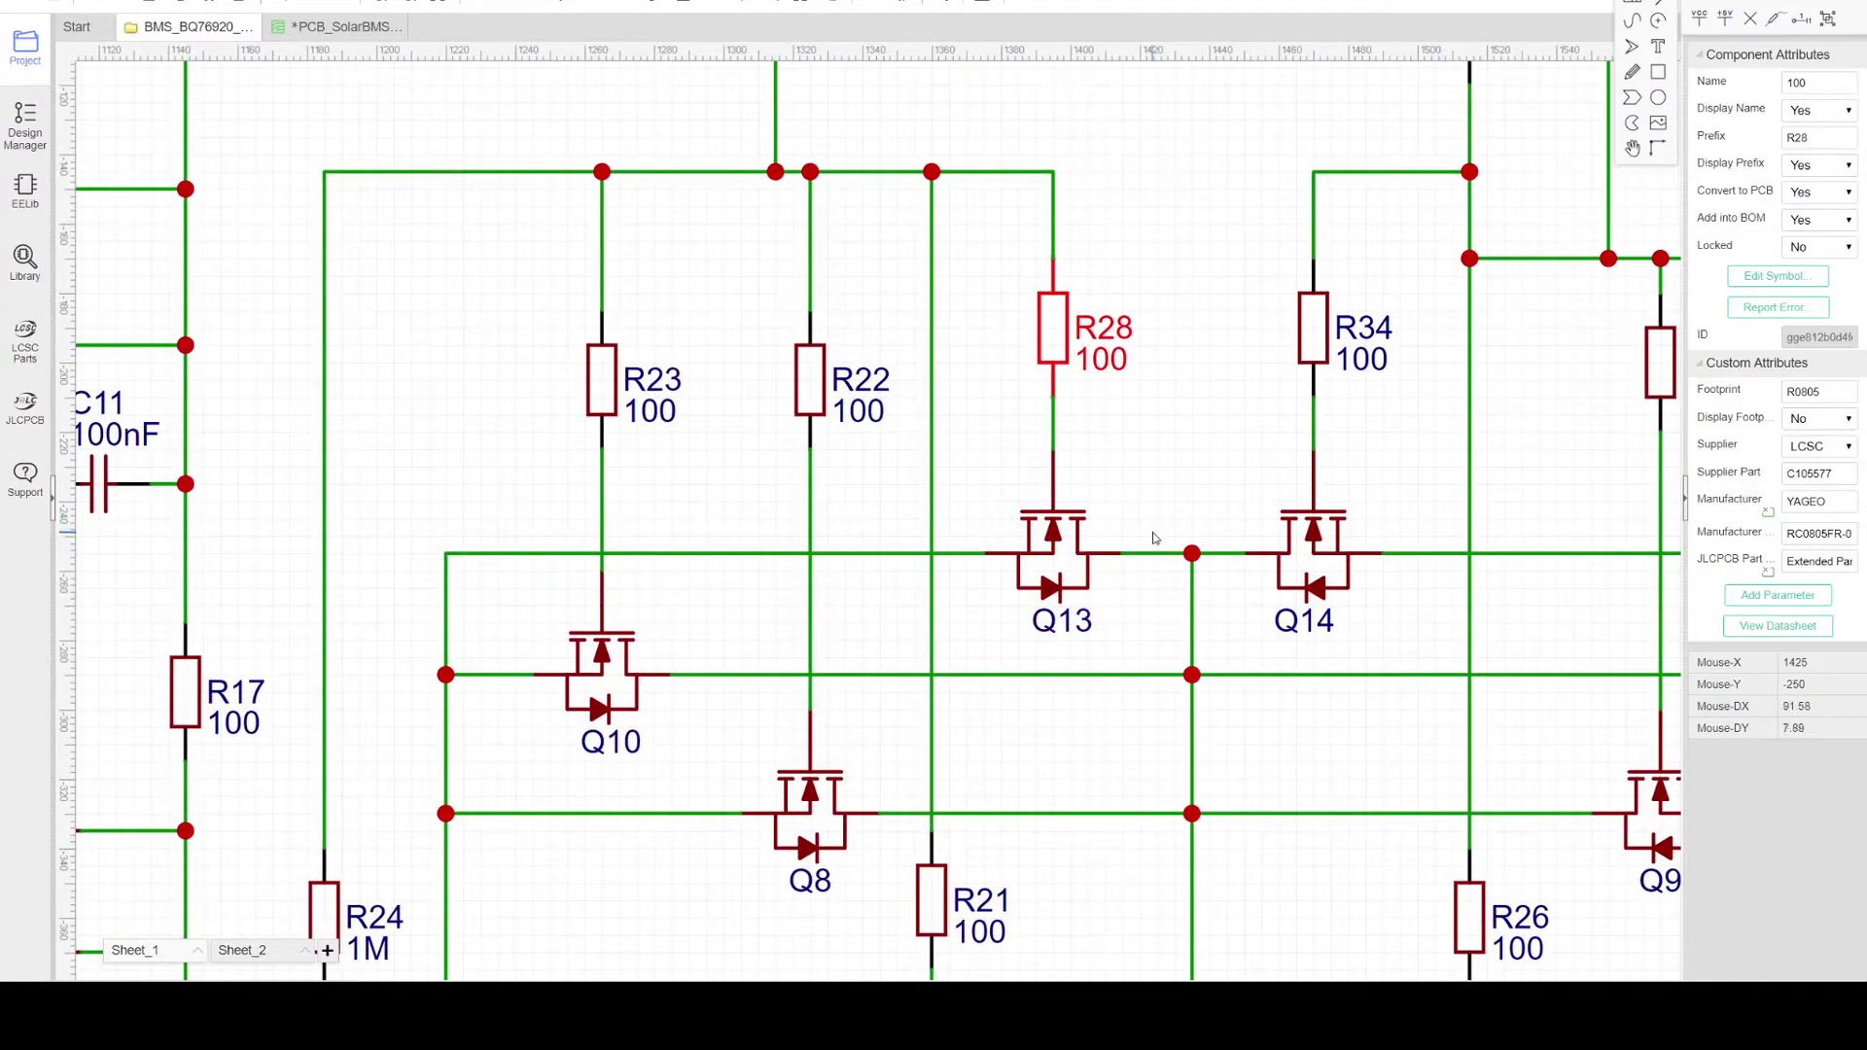
right_click_drag(707, 446, 744, 501)
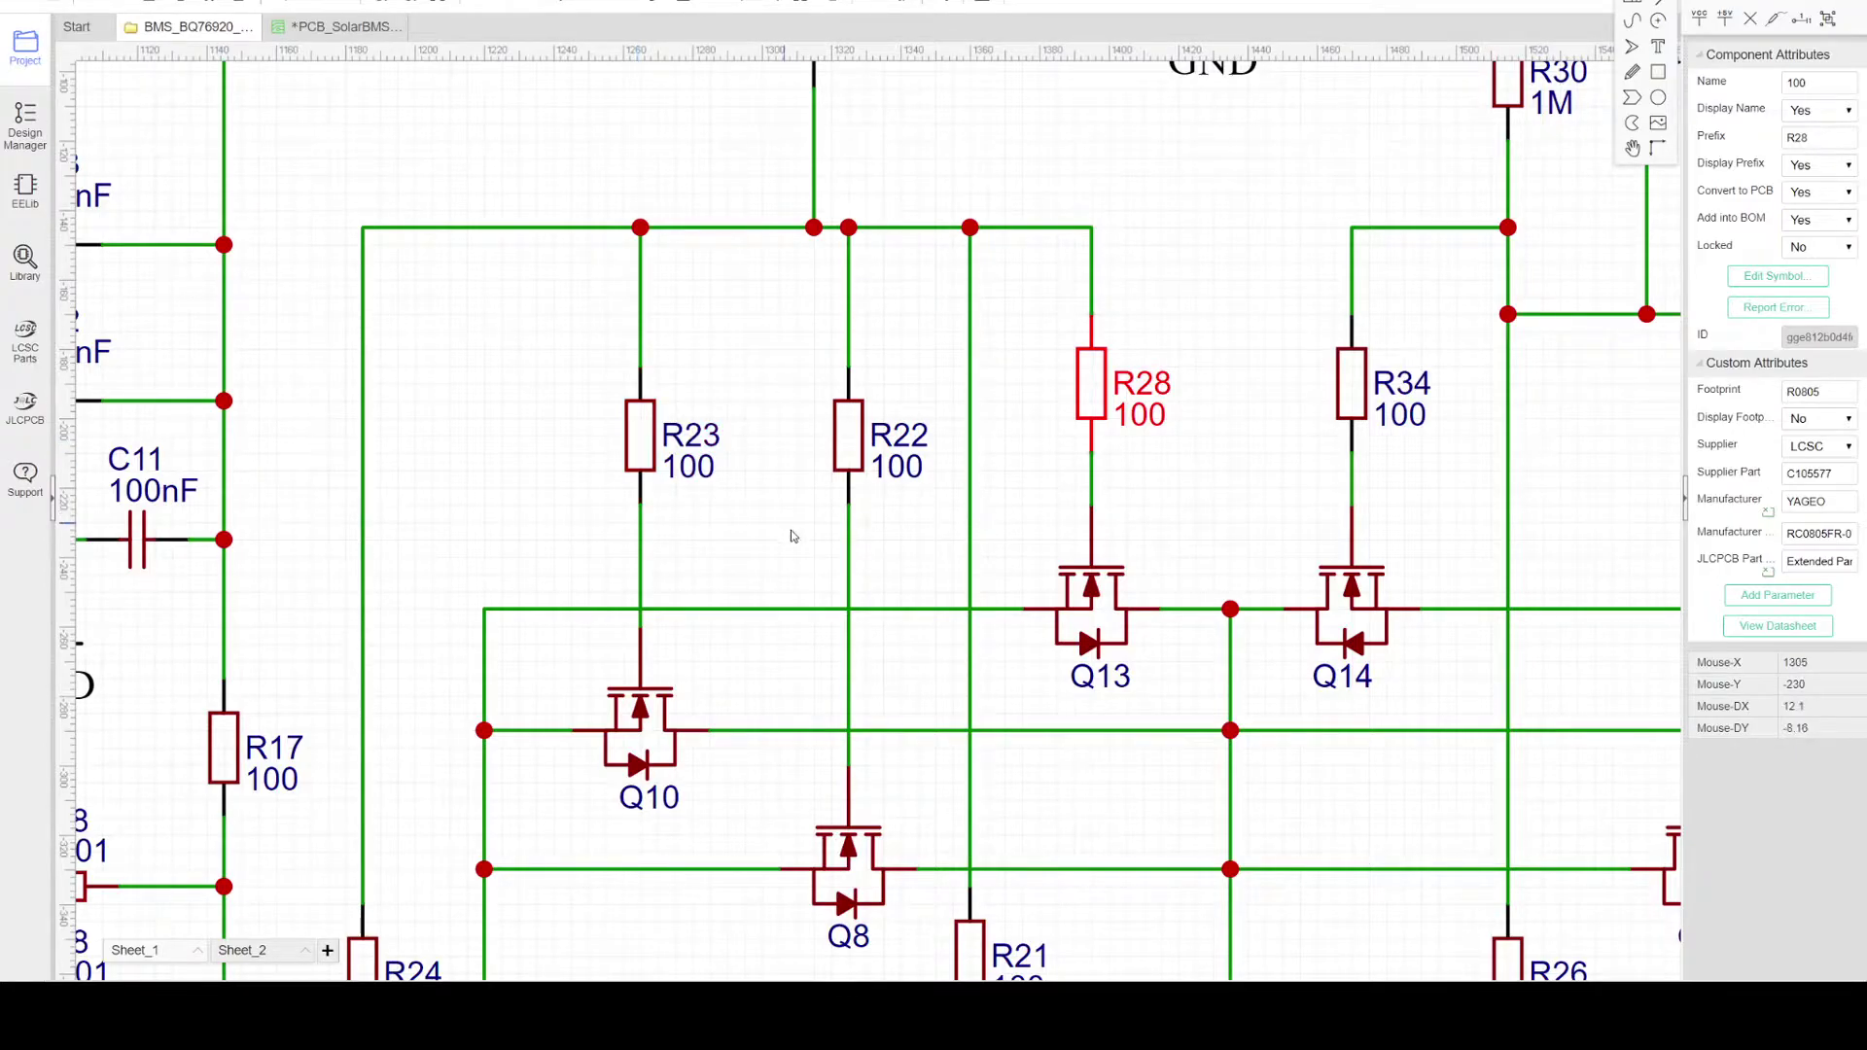
right_click_drag(789, 530, 724, 468)
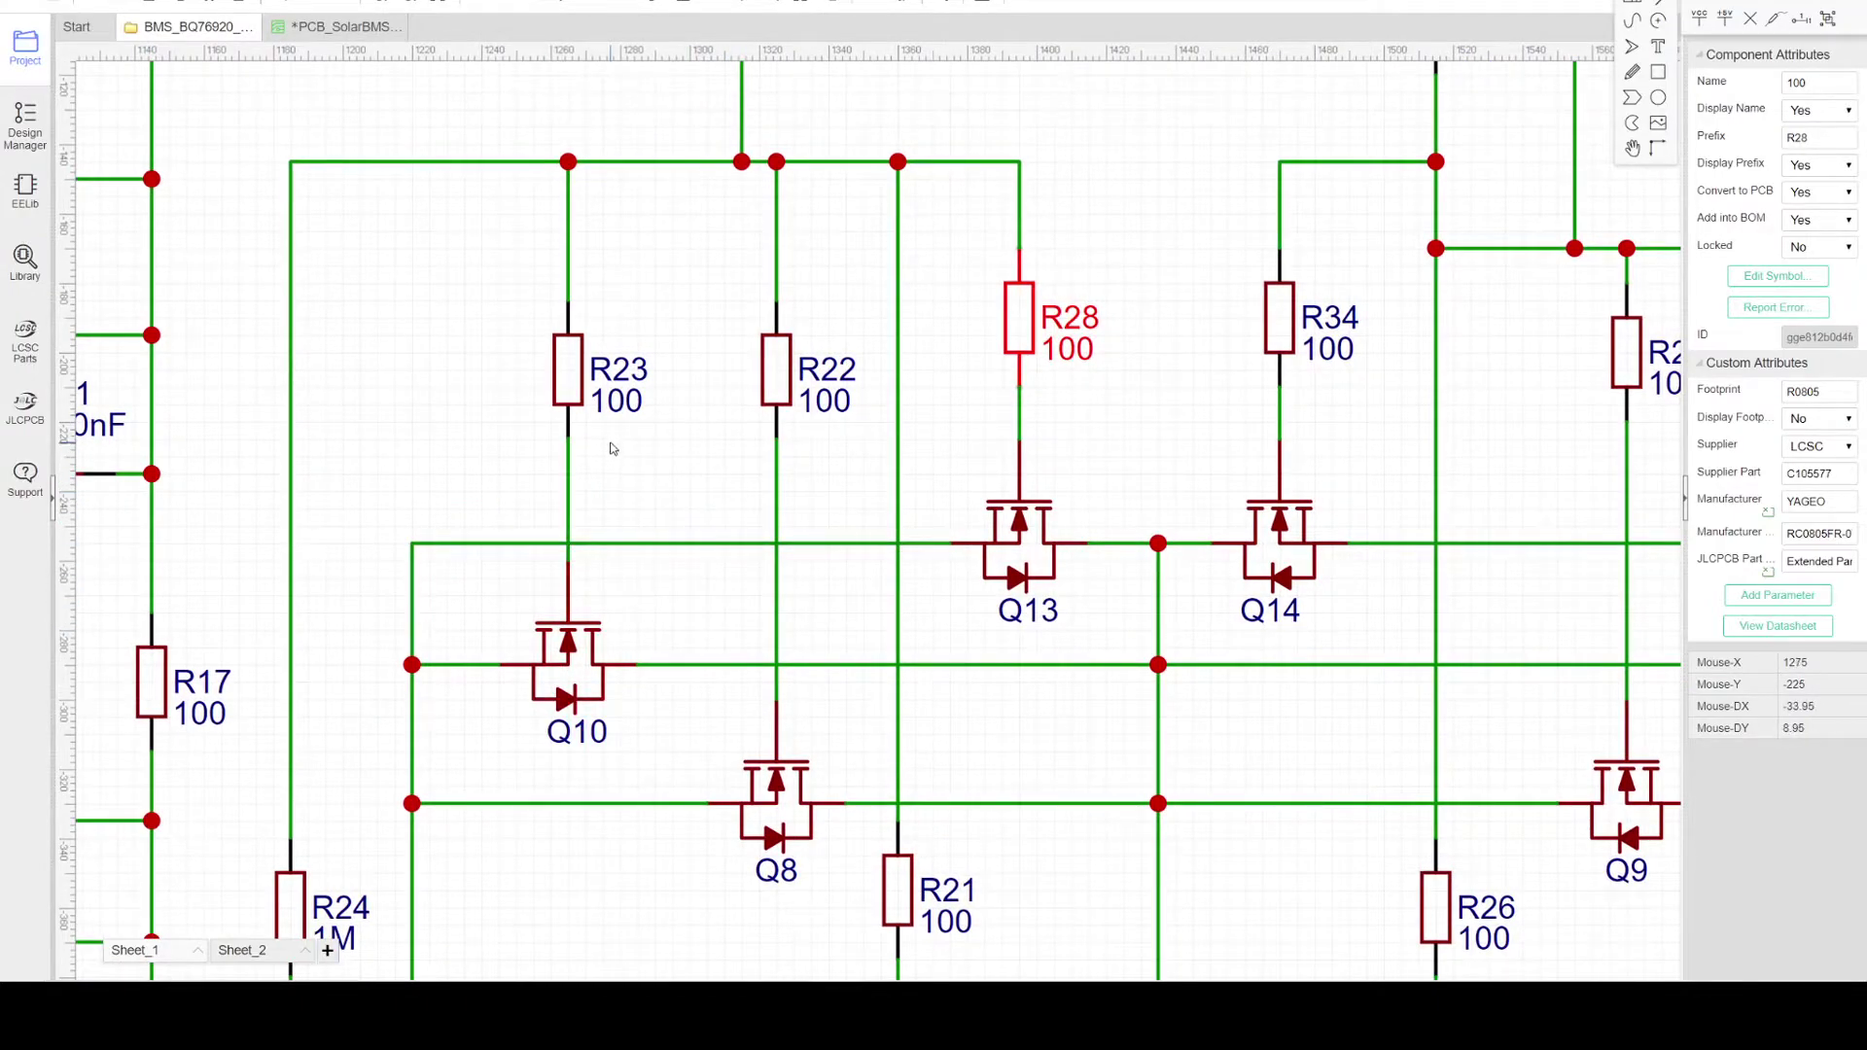
scroll(700, 486, "down", 2)
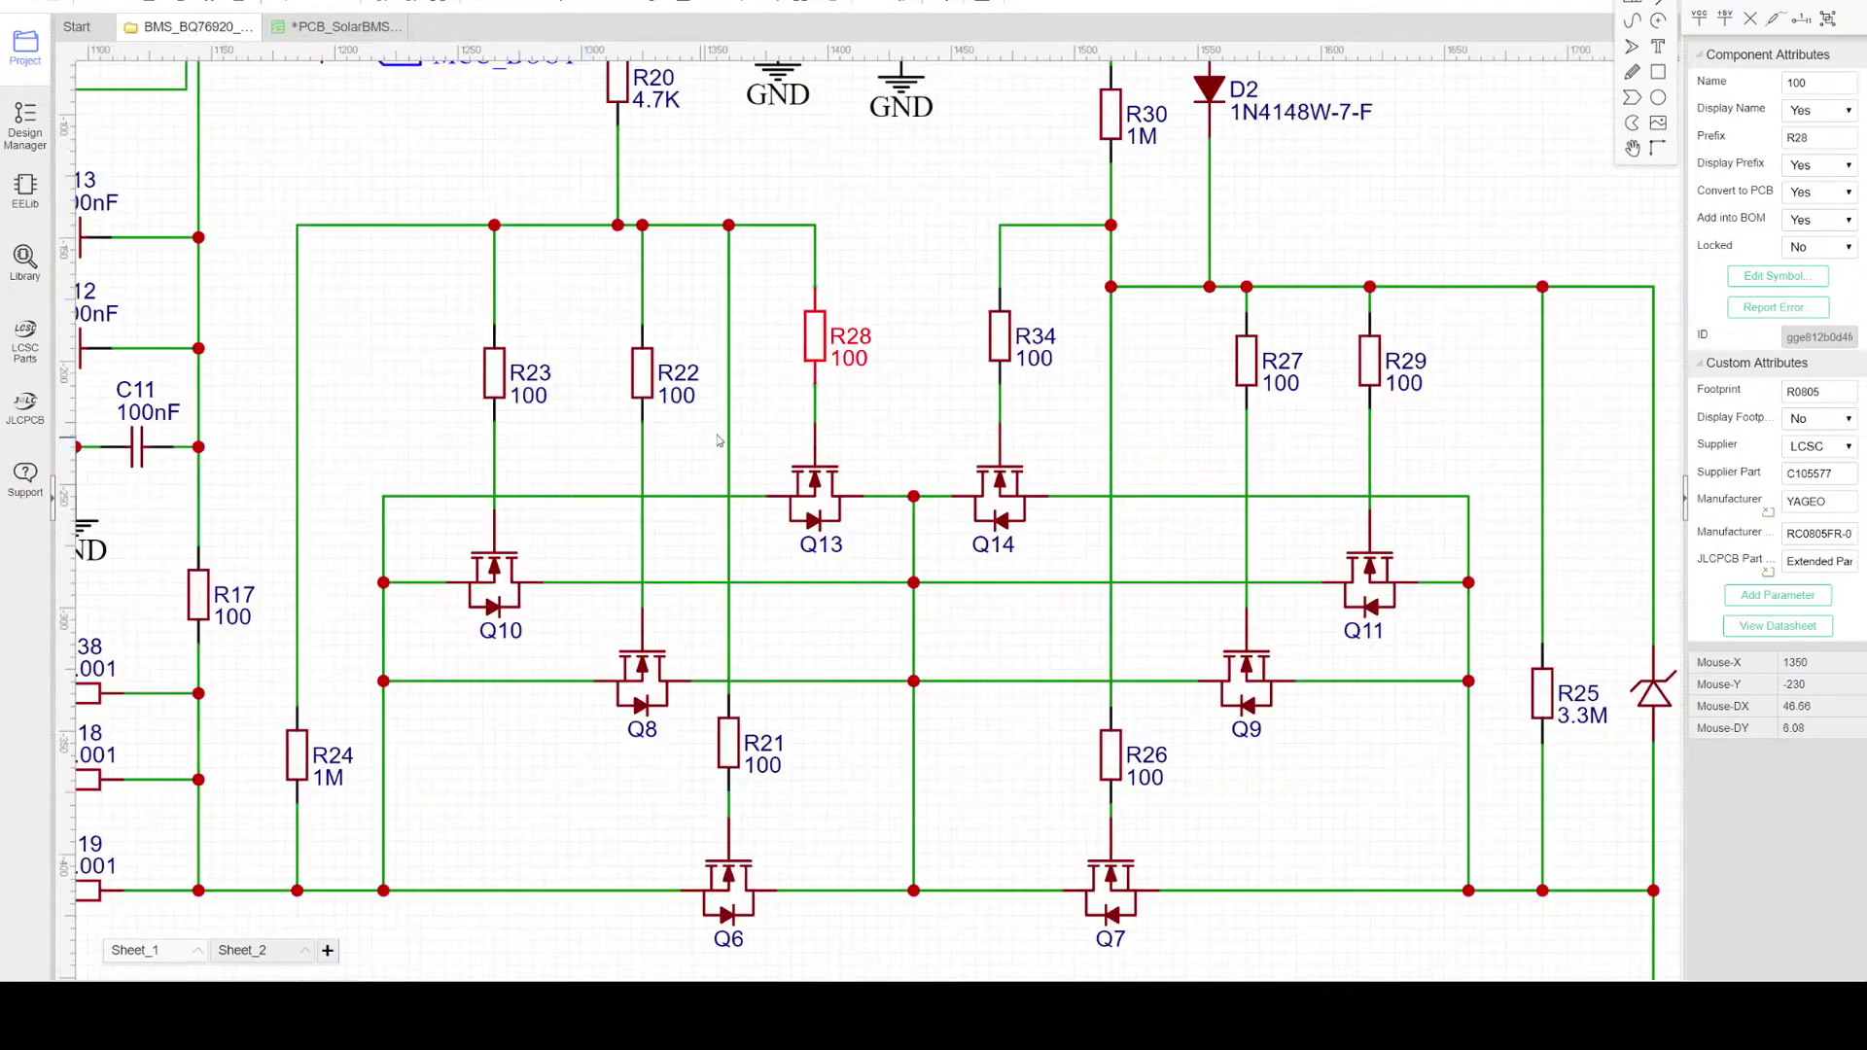
Step: Examine charge-side MOSFETs Q14, Q11, Q9 and Q7 with gate resistors R34, R29, R27 and R26
right_click_drag(1124, 469, 773, 414)
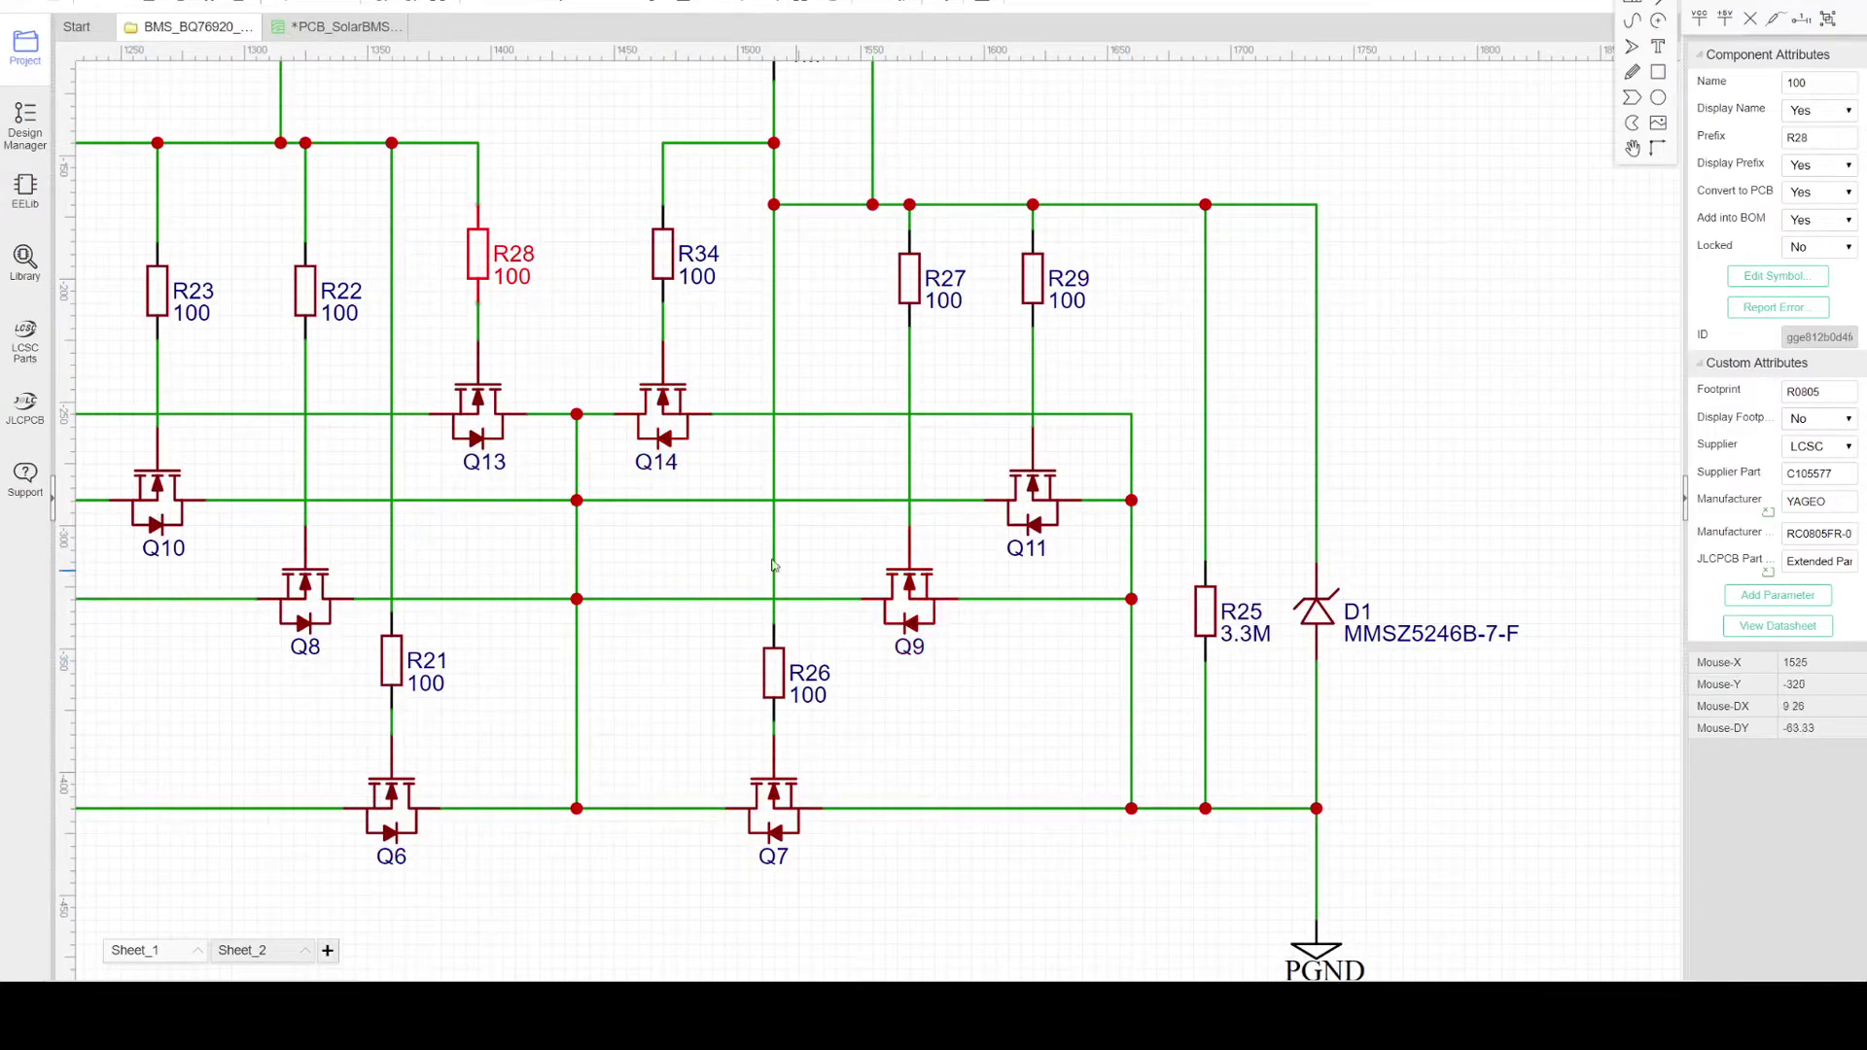
right_click_drag(680, 570, 1024, 533)
right_click_drag(862, 553, 496, 627)
right_click_drag(987, 419, 848, 587)
scroll(846, 591, "down", 2)
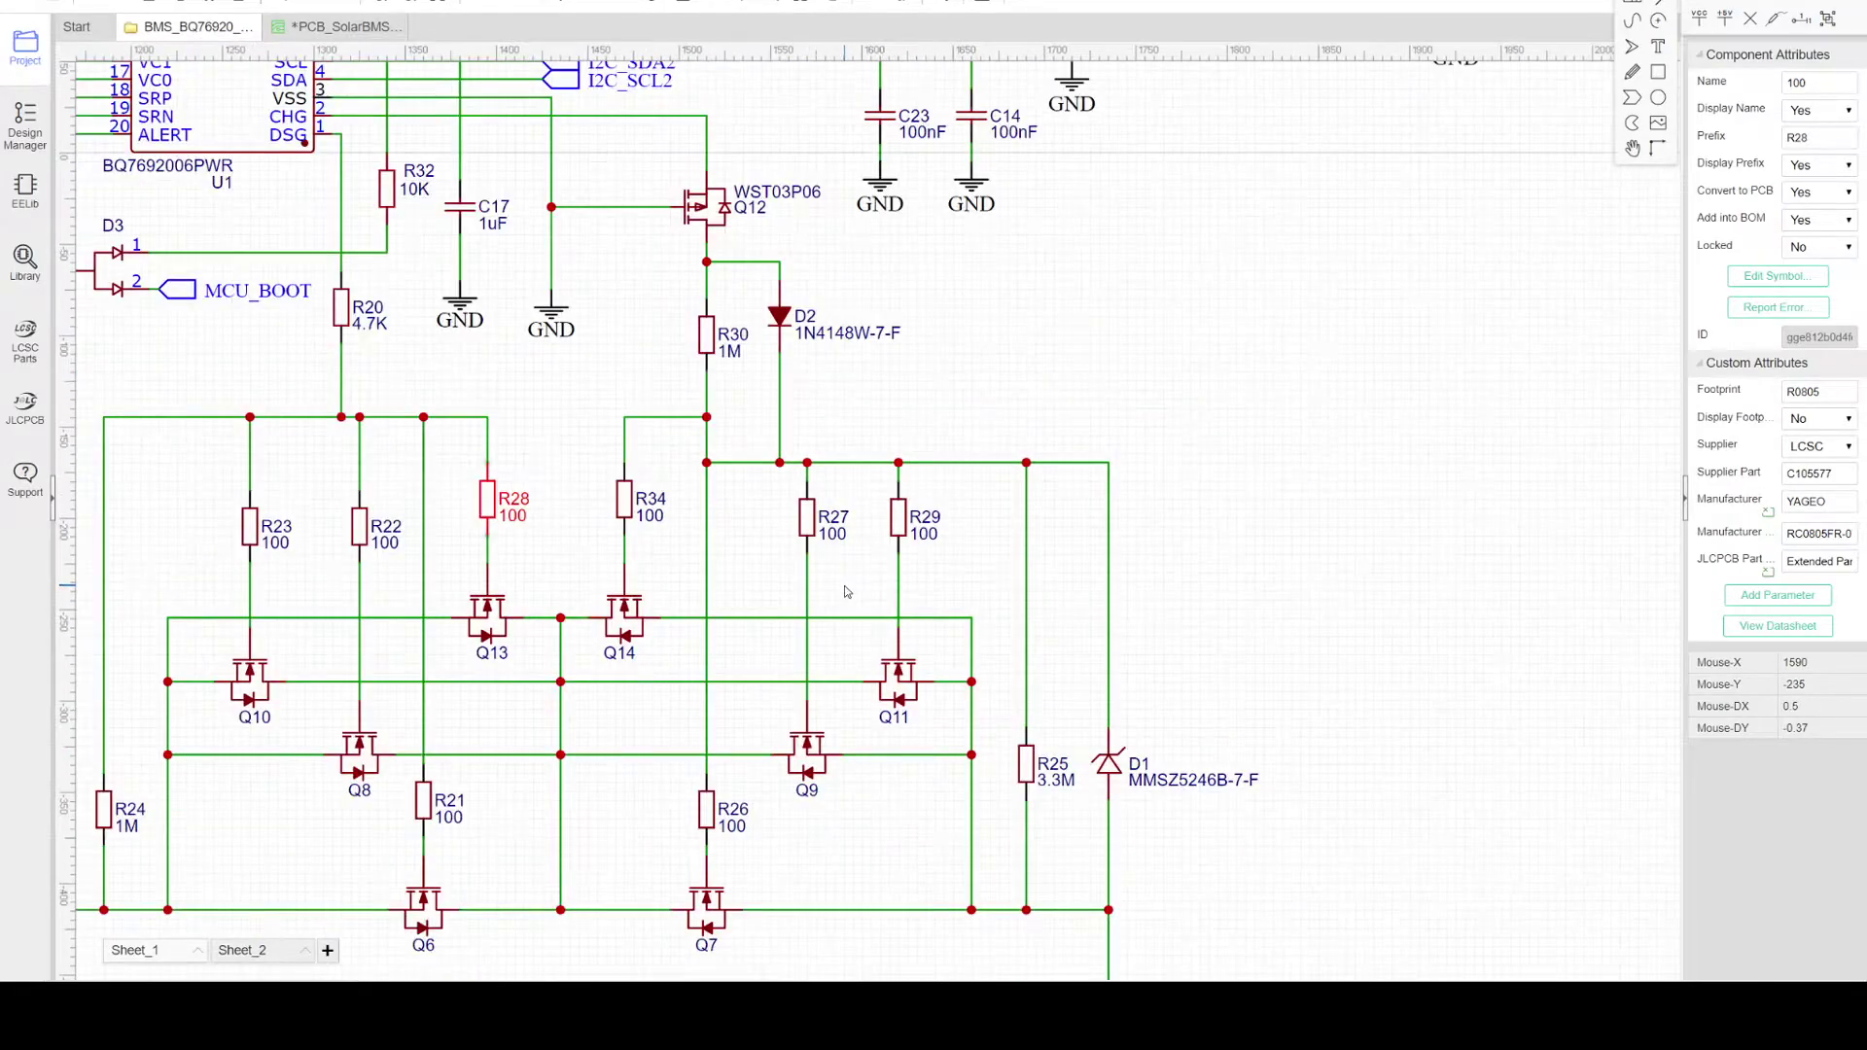
Step: Trace U1's CHG and DSG outputs through Q12, R30, D2 and R20 to the MOSFET gates
right_click_drag(884, 421, 923, 542)
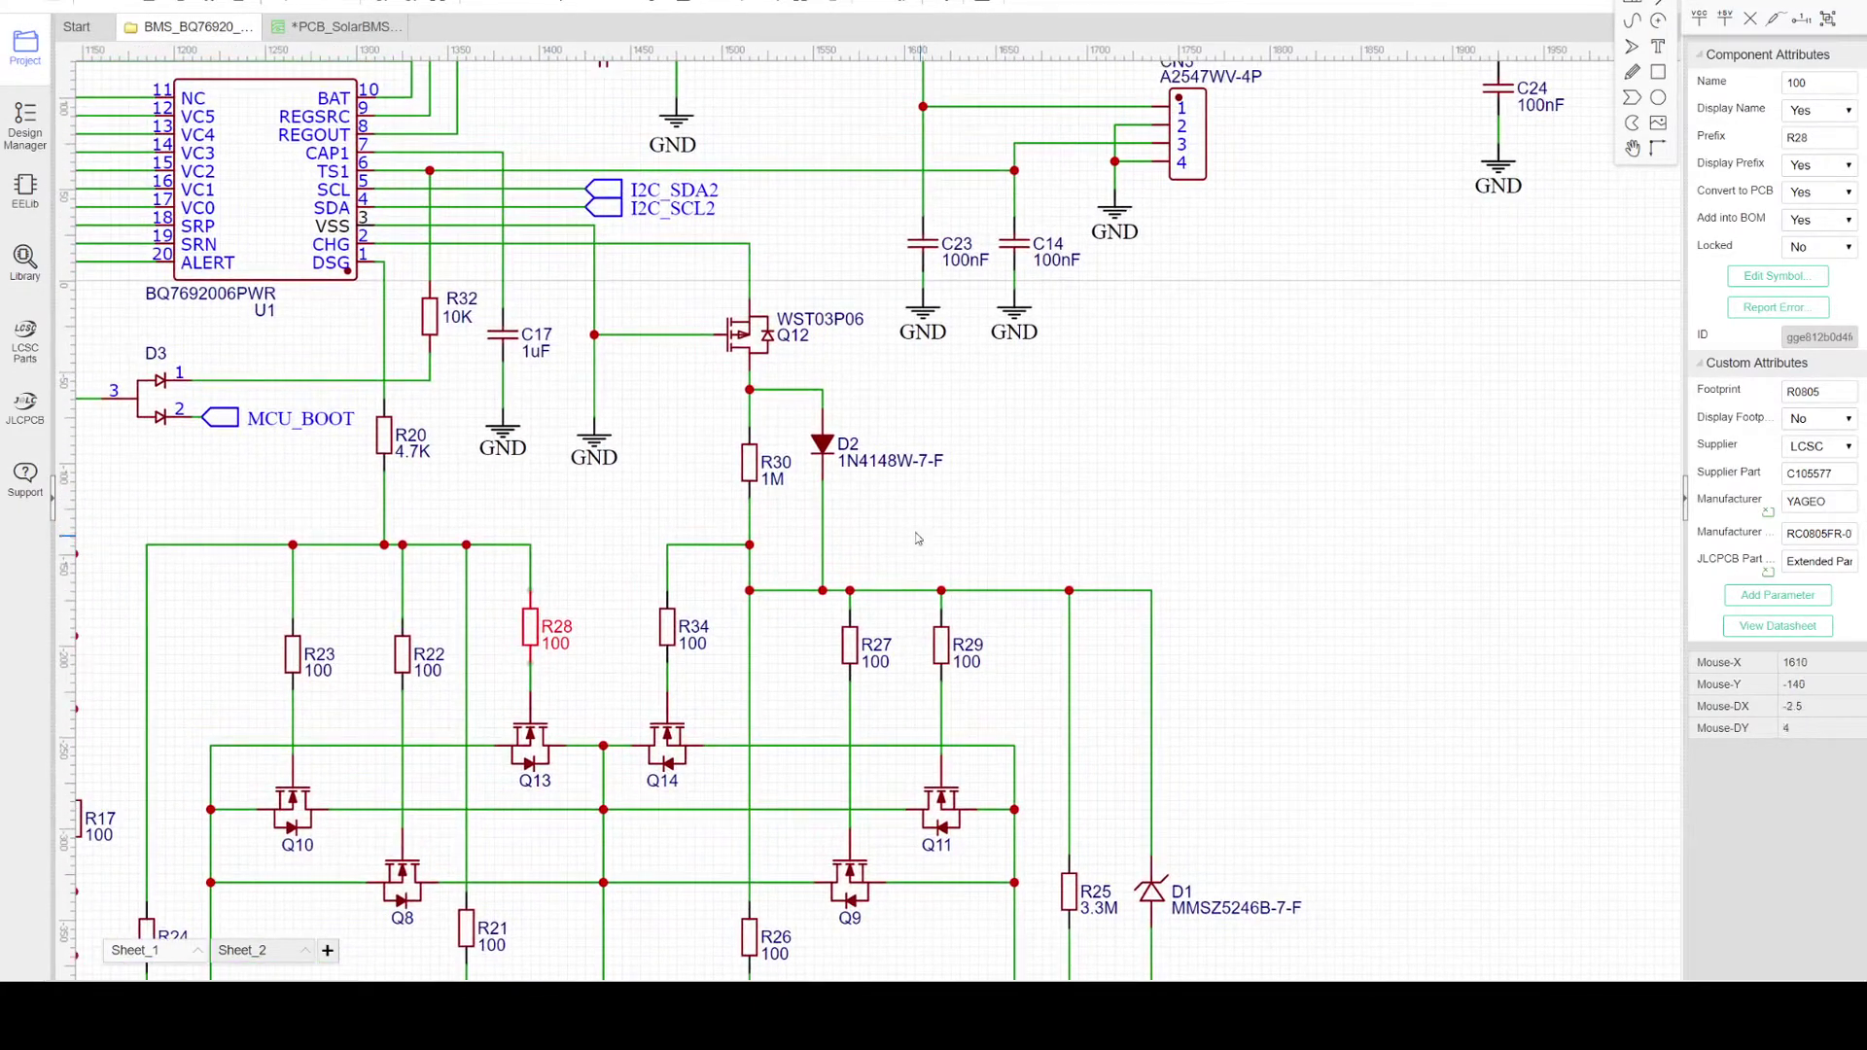
scroll(798, 457, "up", 2)
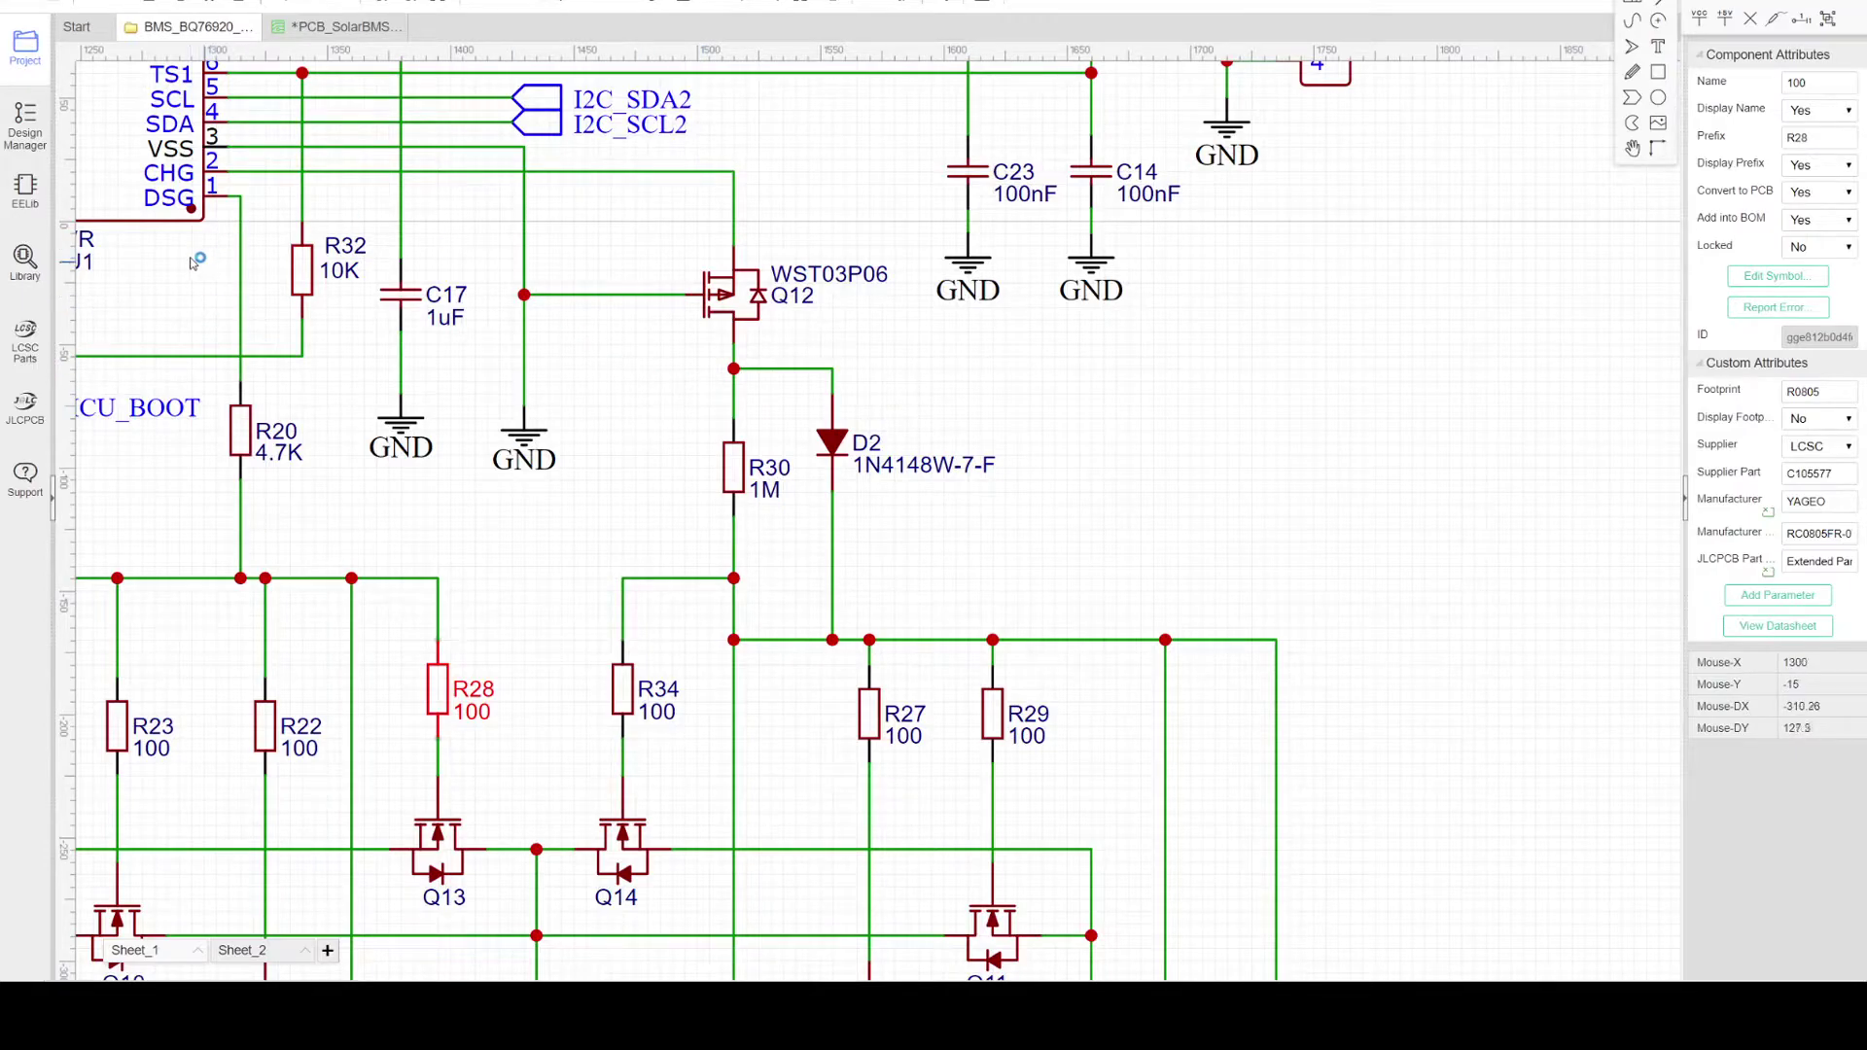
right_click_drag(648, 408, 622, 331)
scroll(622, 330, "down", 2)
Step: Follow the MOSFET bank's output line past R25 and D1 and inspect the PGND net flag
right_click_drag(827, 576, 936, 482)
scroll(1079, 820, "up", 1)
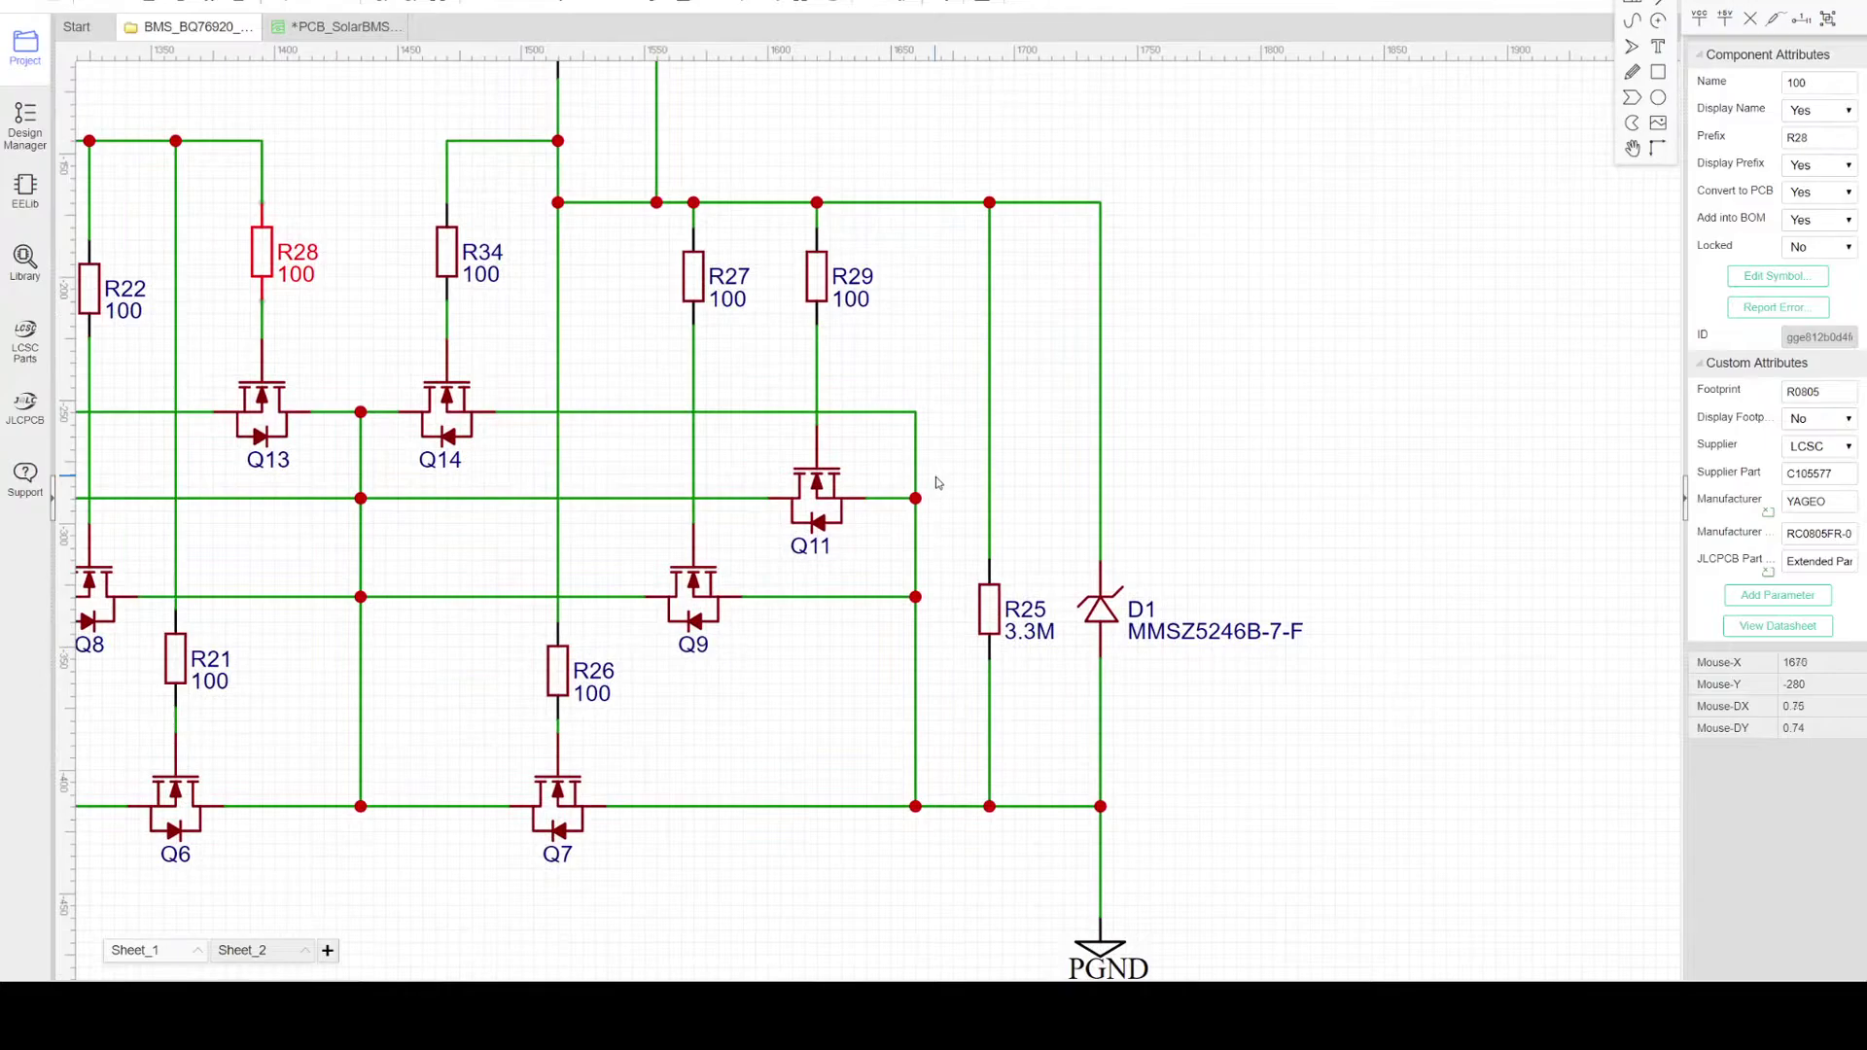
scroll(936, 482, "down", 1)
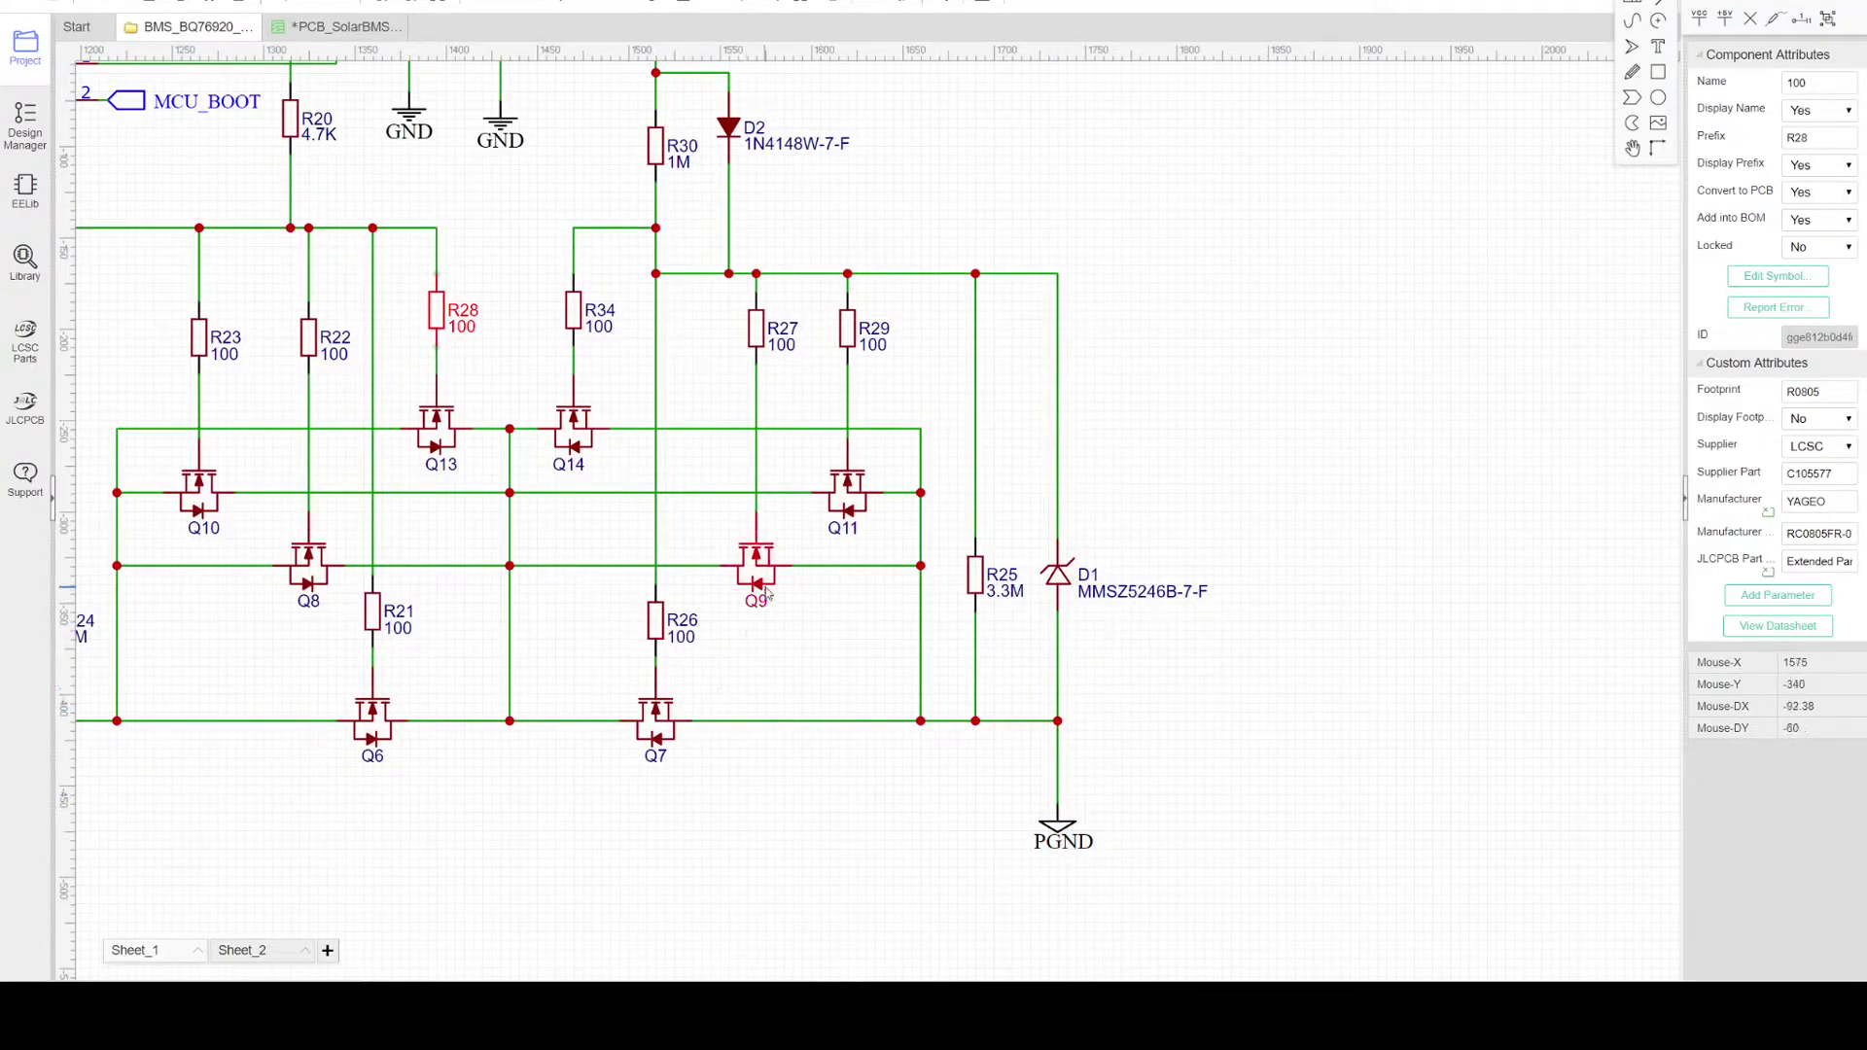
left_click(1058, 833)
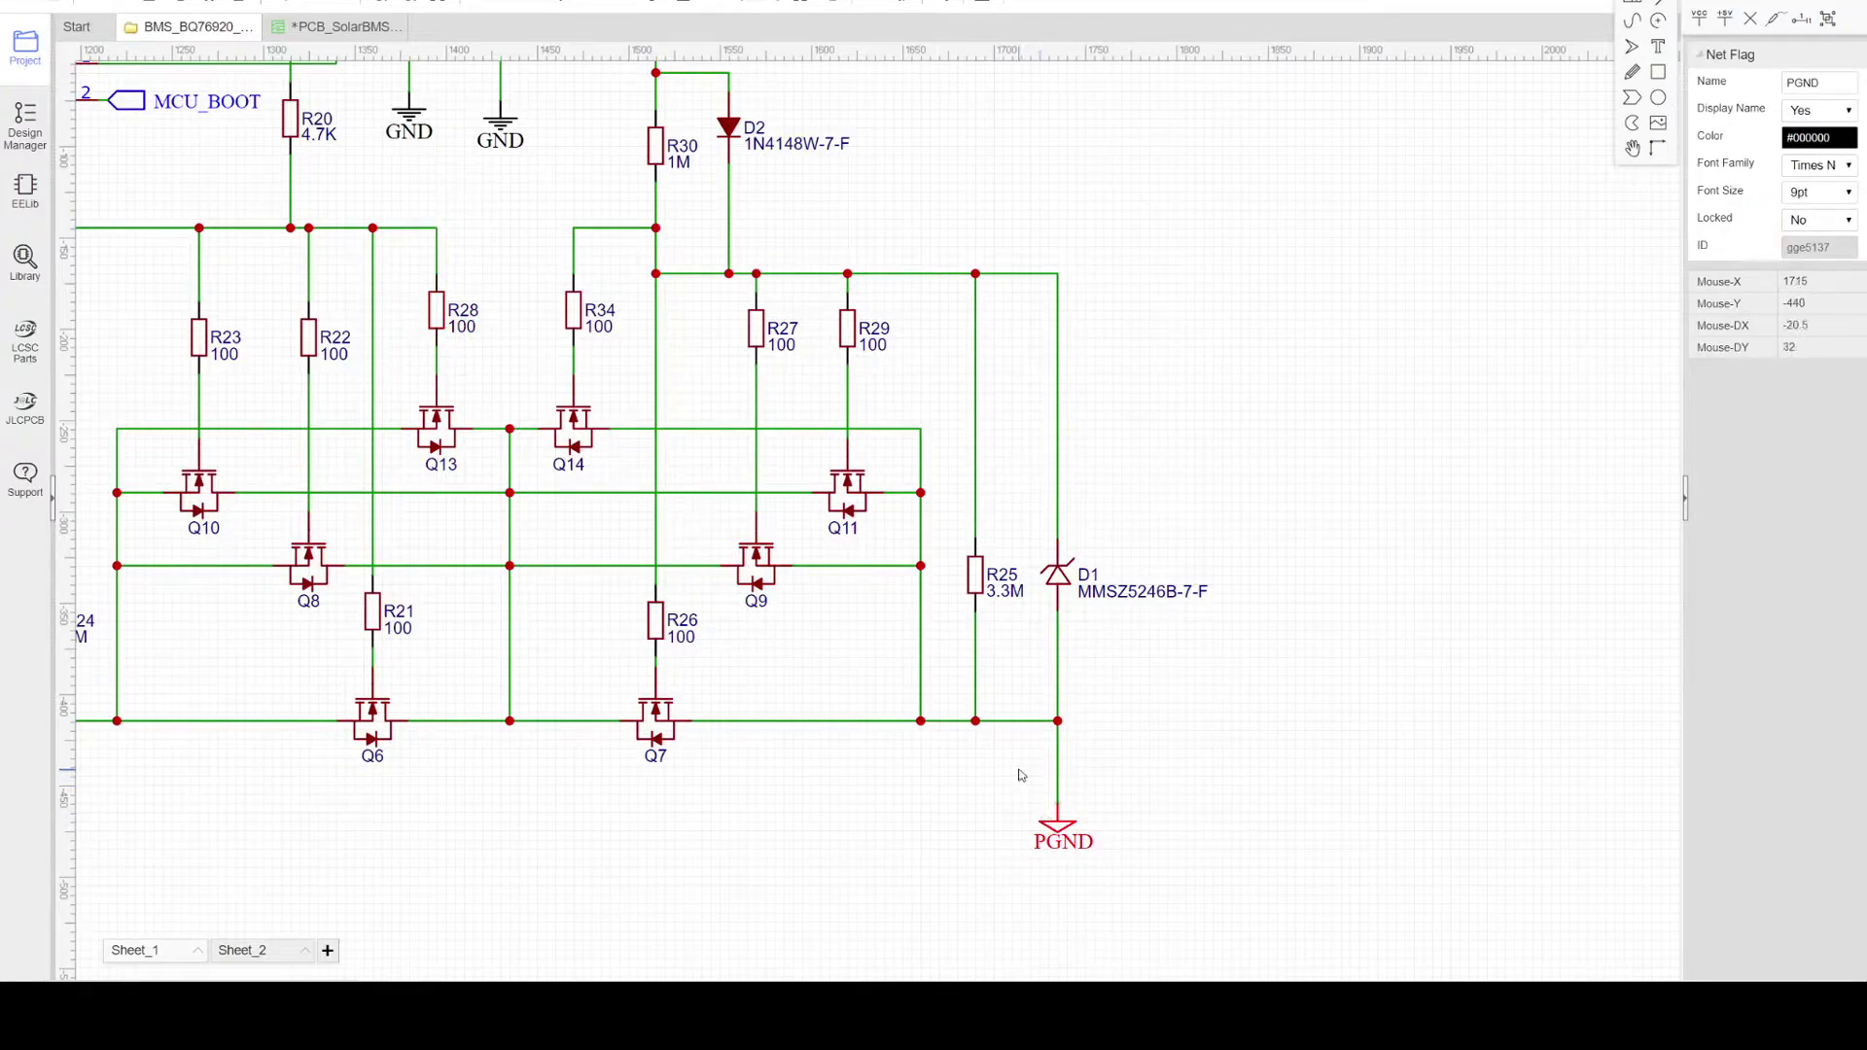
right_click_drag(825, 671, 917, 746)
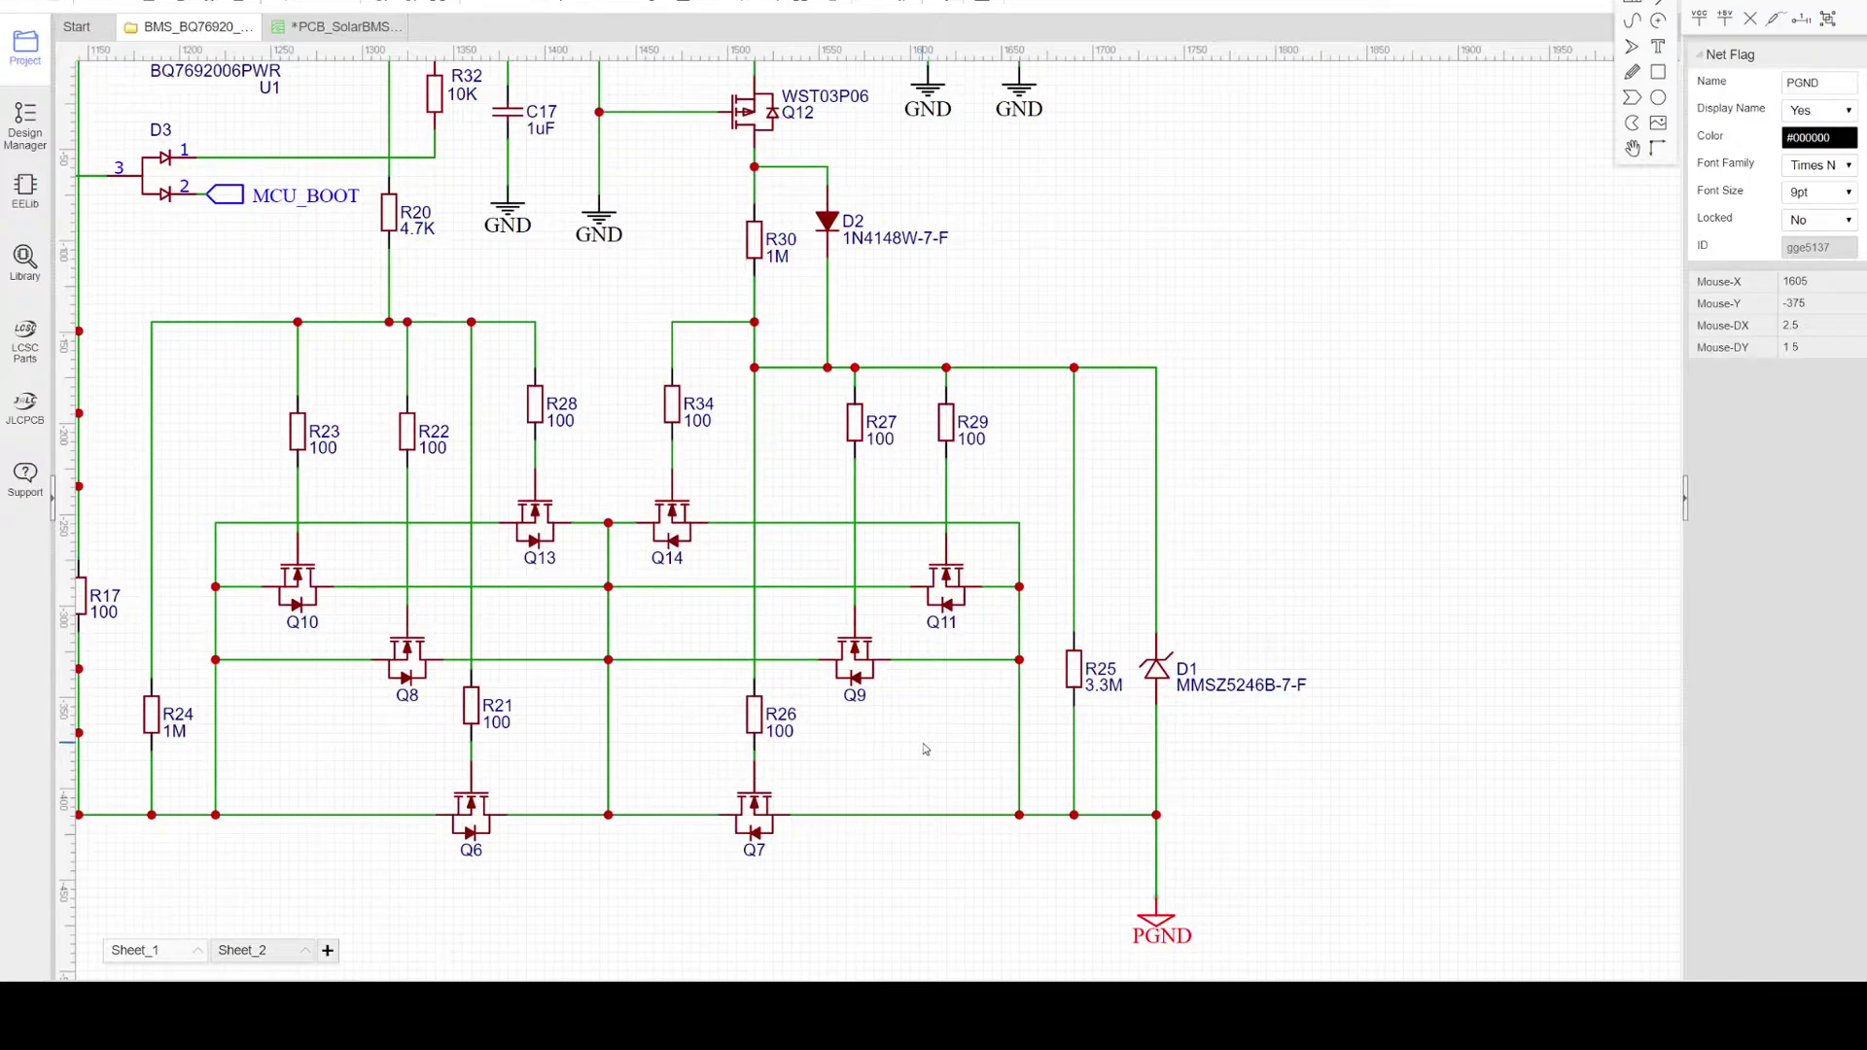
Step: Examine the charge gate network of R30, D2, R25 and Zener diode D1 down to PGND
scroll(811, 250, "up", 1)
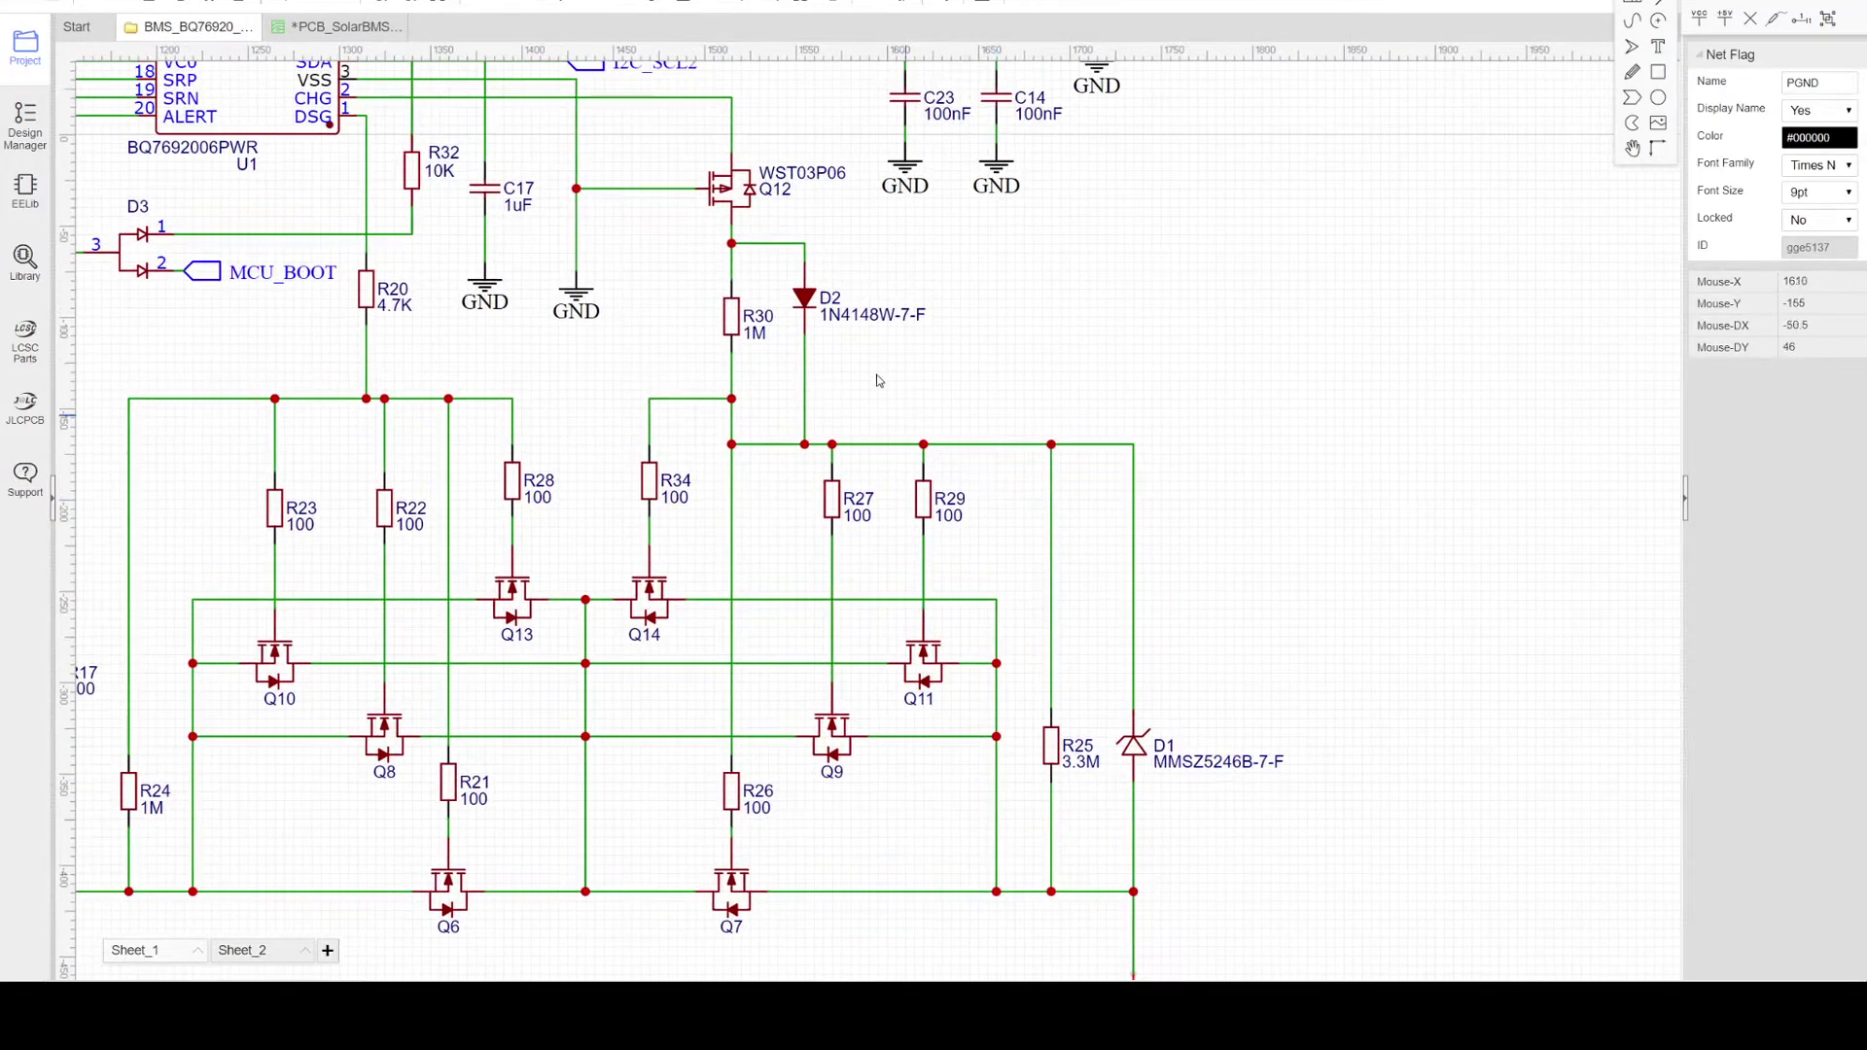
scroll(739, 251, "up", 1)
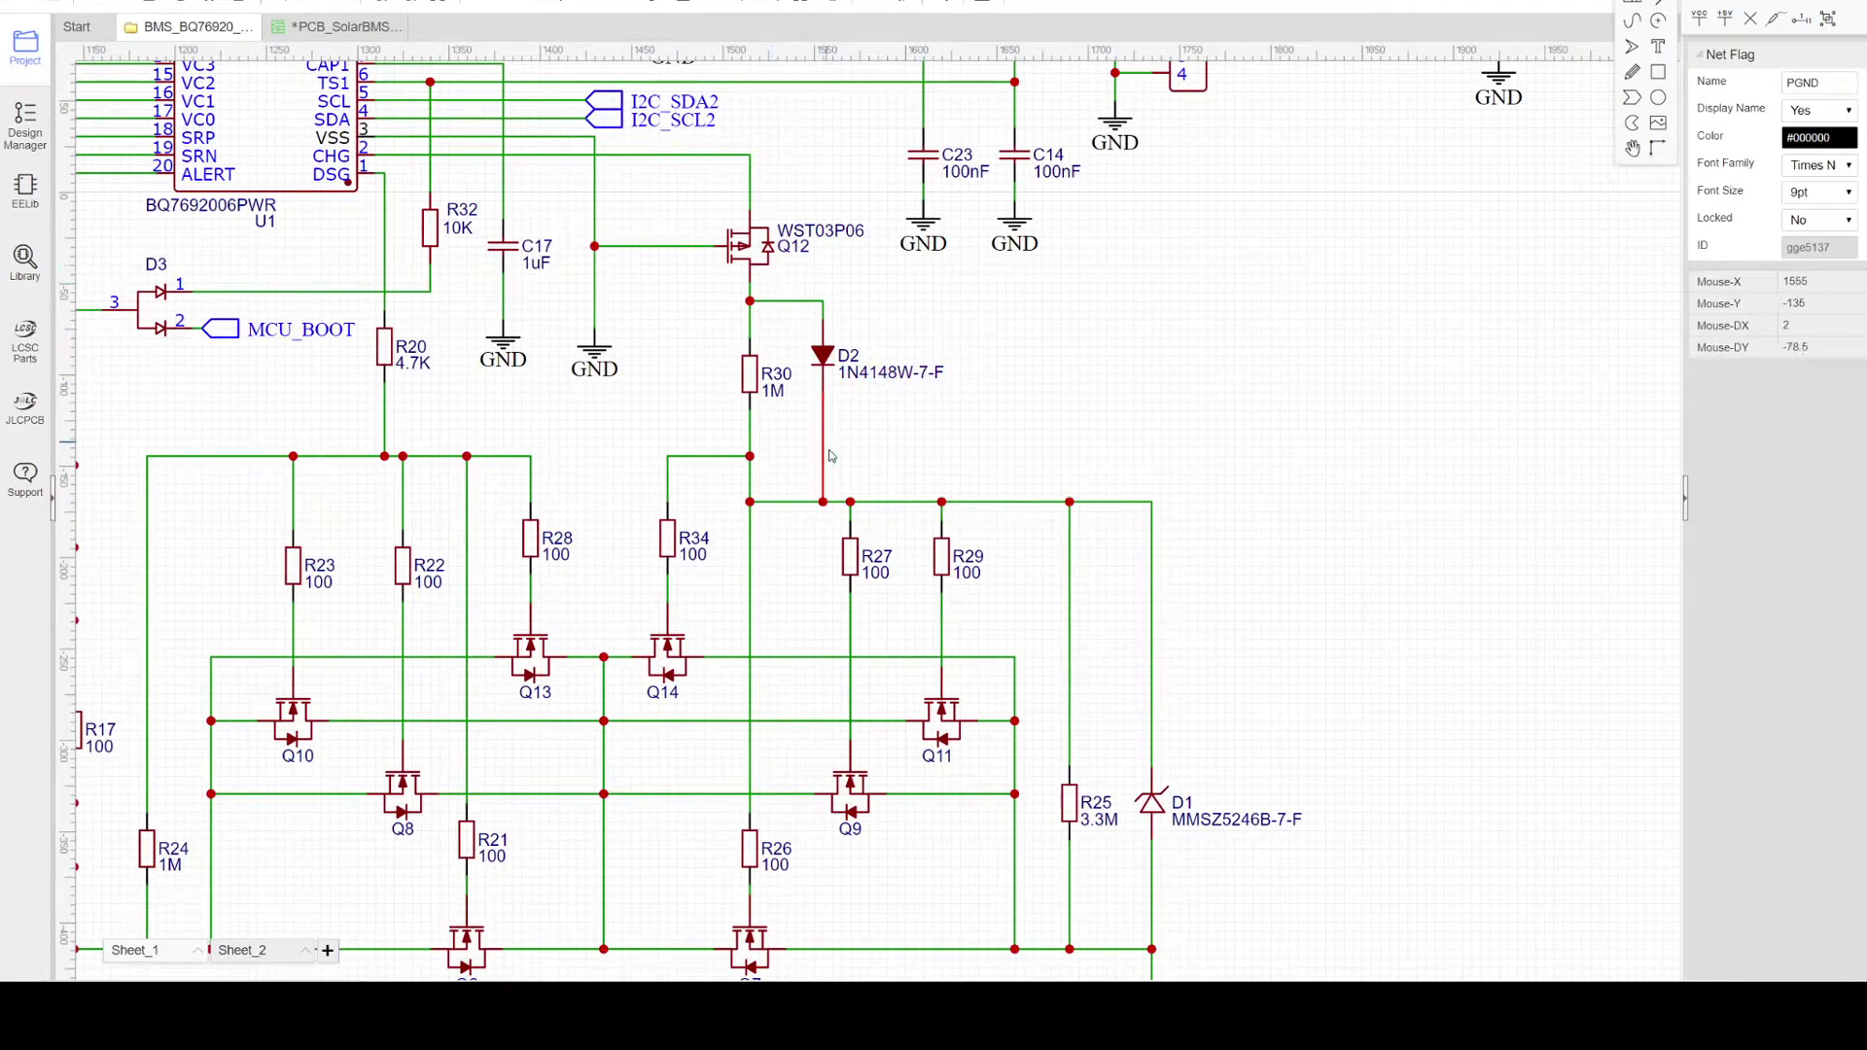
right_click_drag(866, 433, 853, 356)
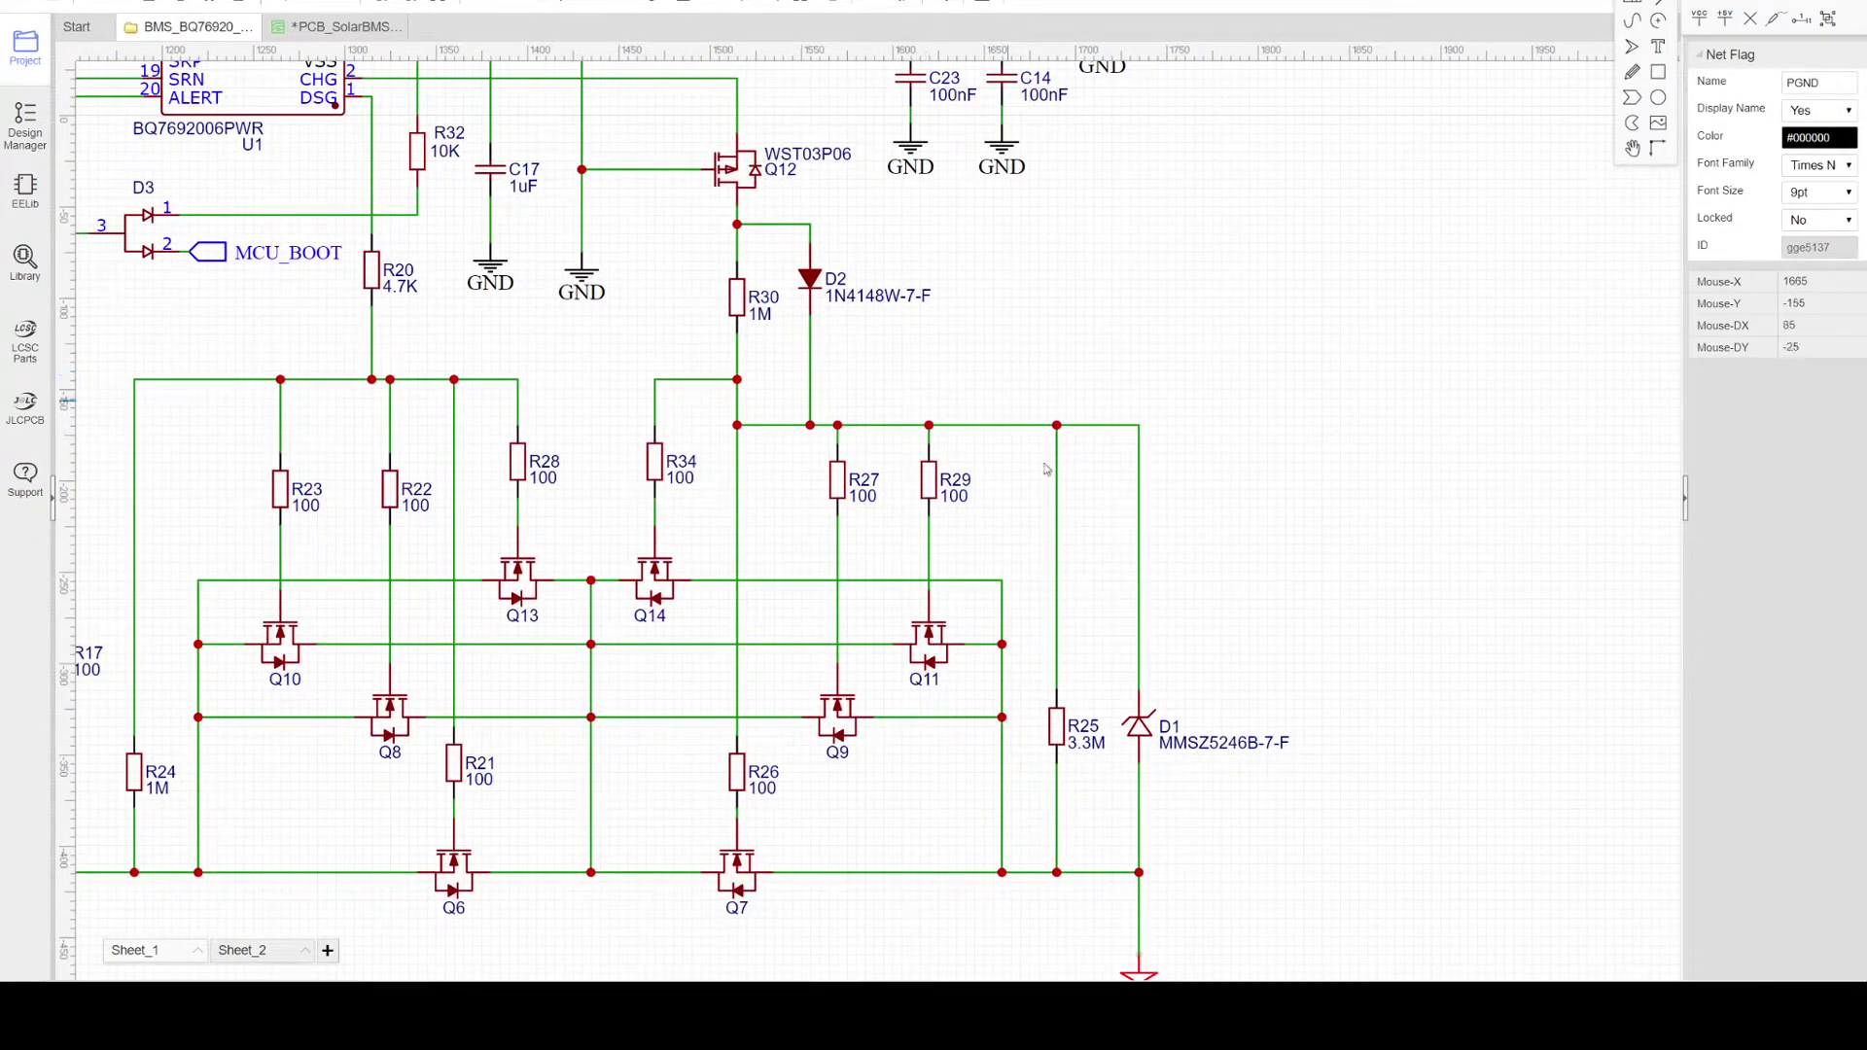
right_click_drag(1019, 571, 762, 488)
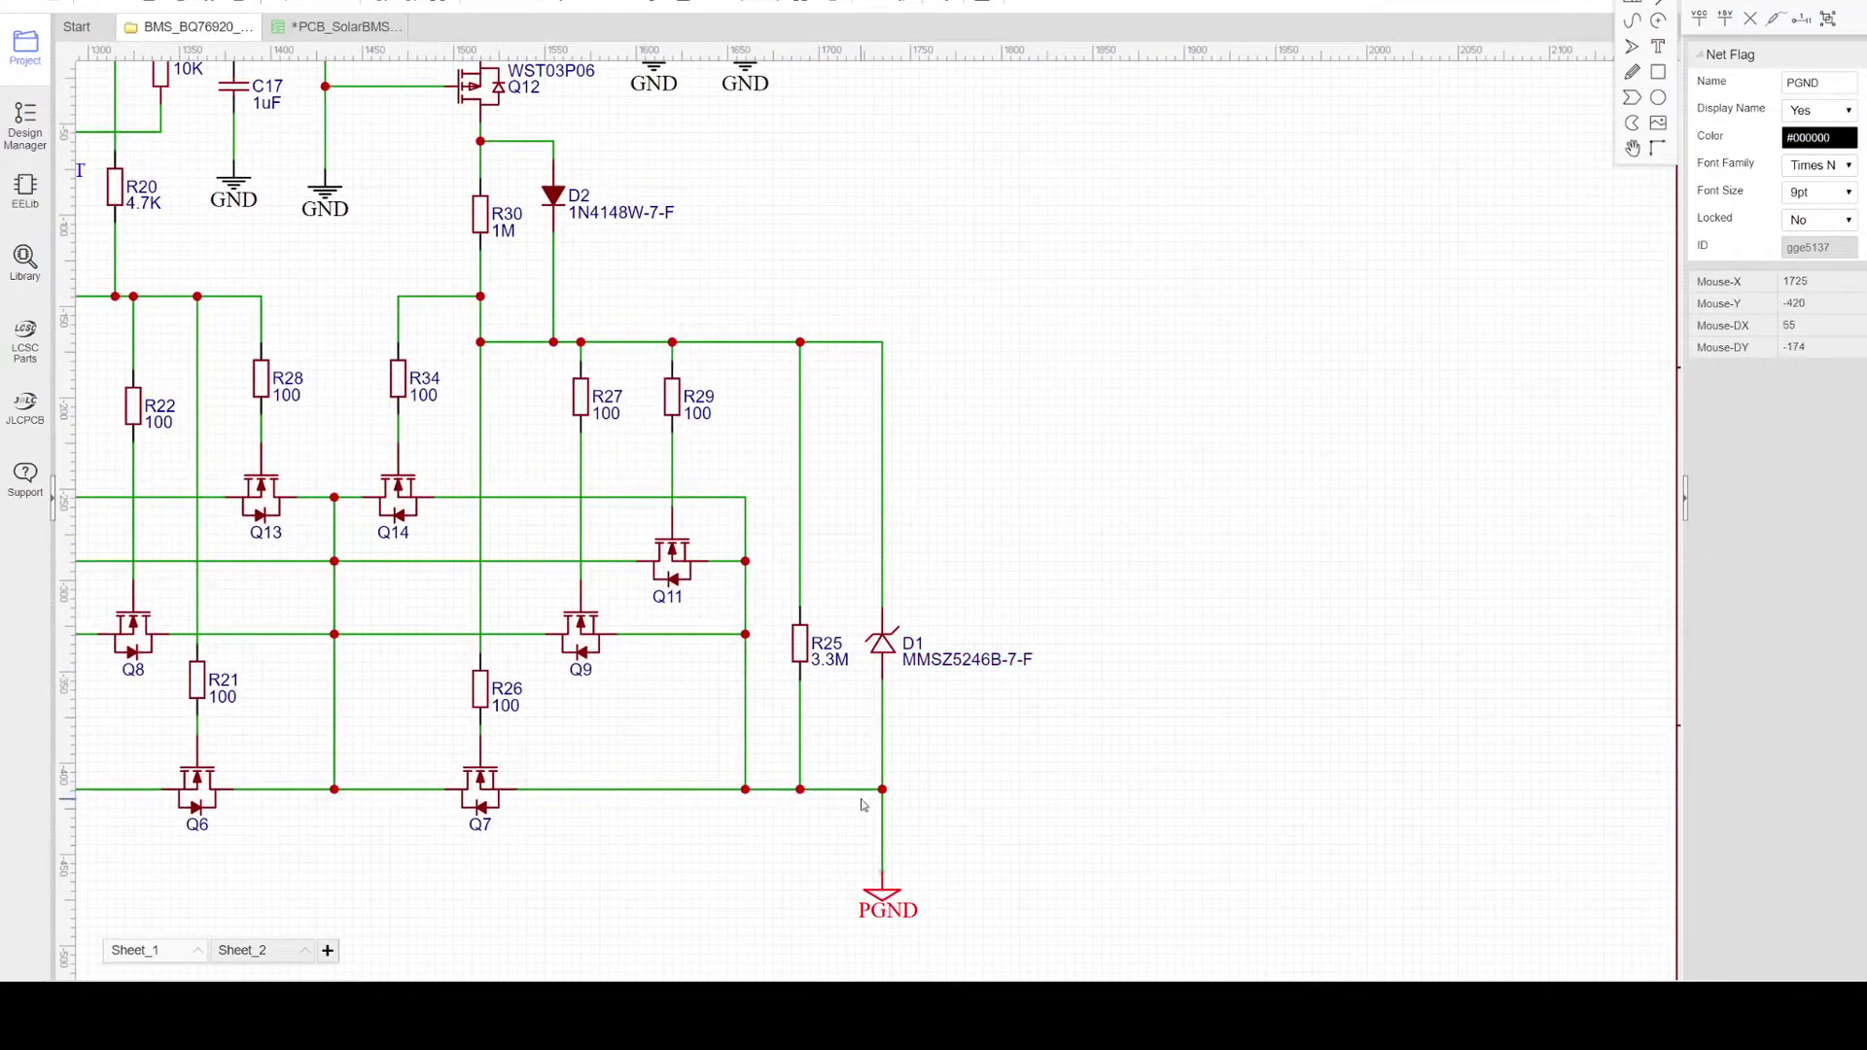
right_click_drag(852, 745, 1098, 768)
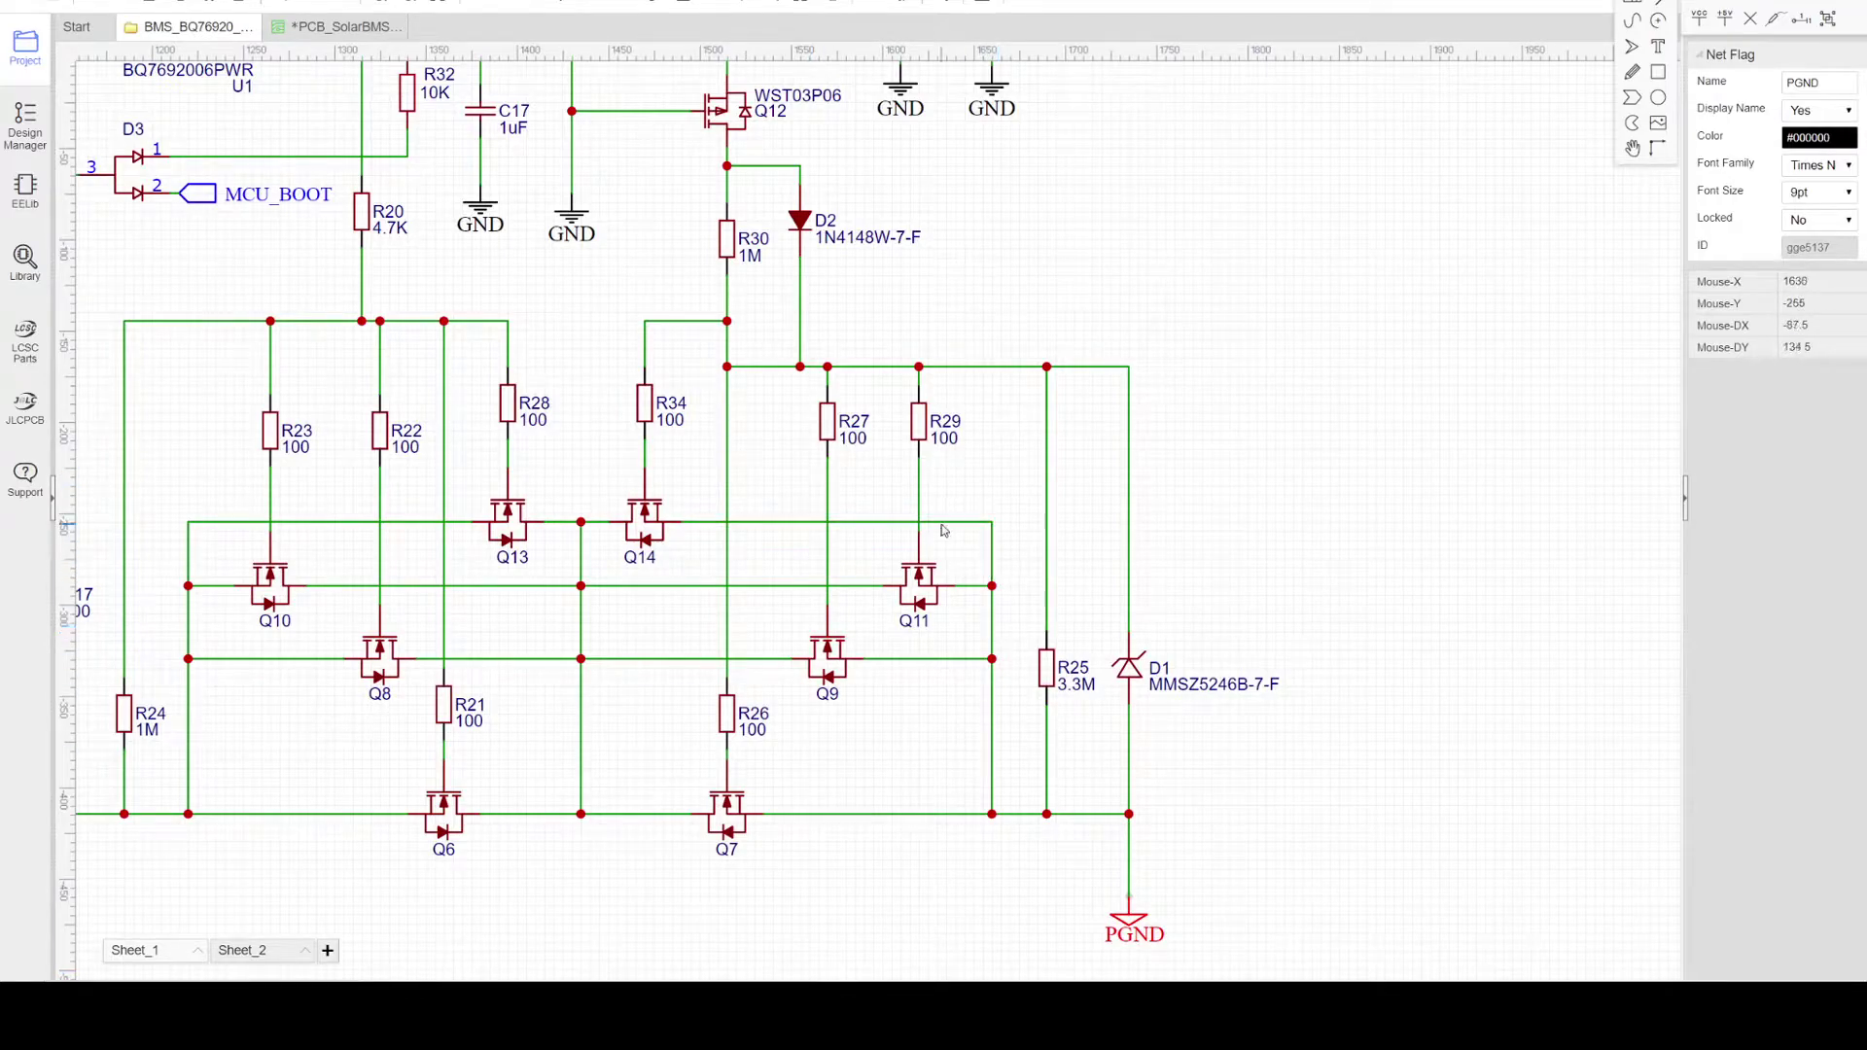
scroll(1105, 556, "down", 2)
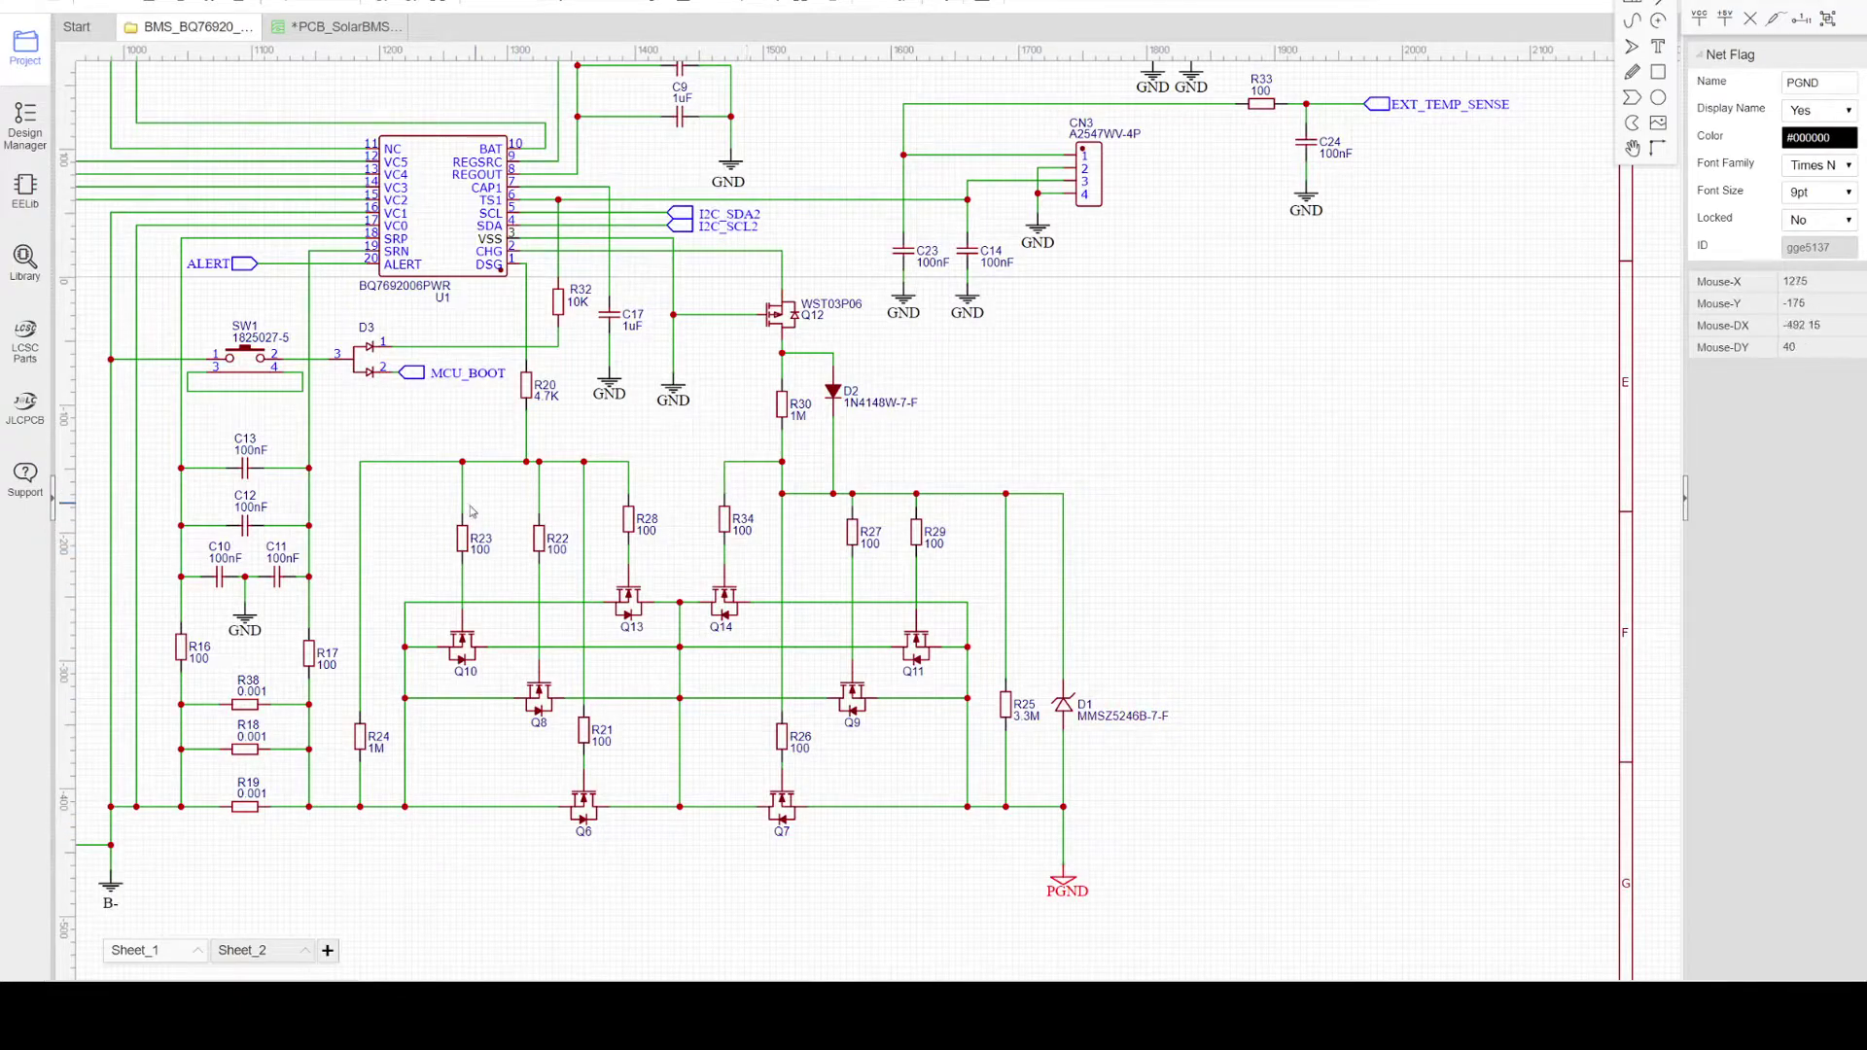
right_click_drag(878, 739, 956, 525)
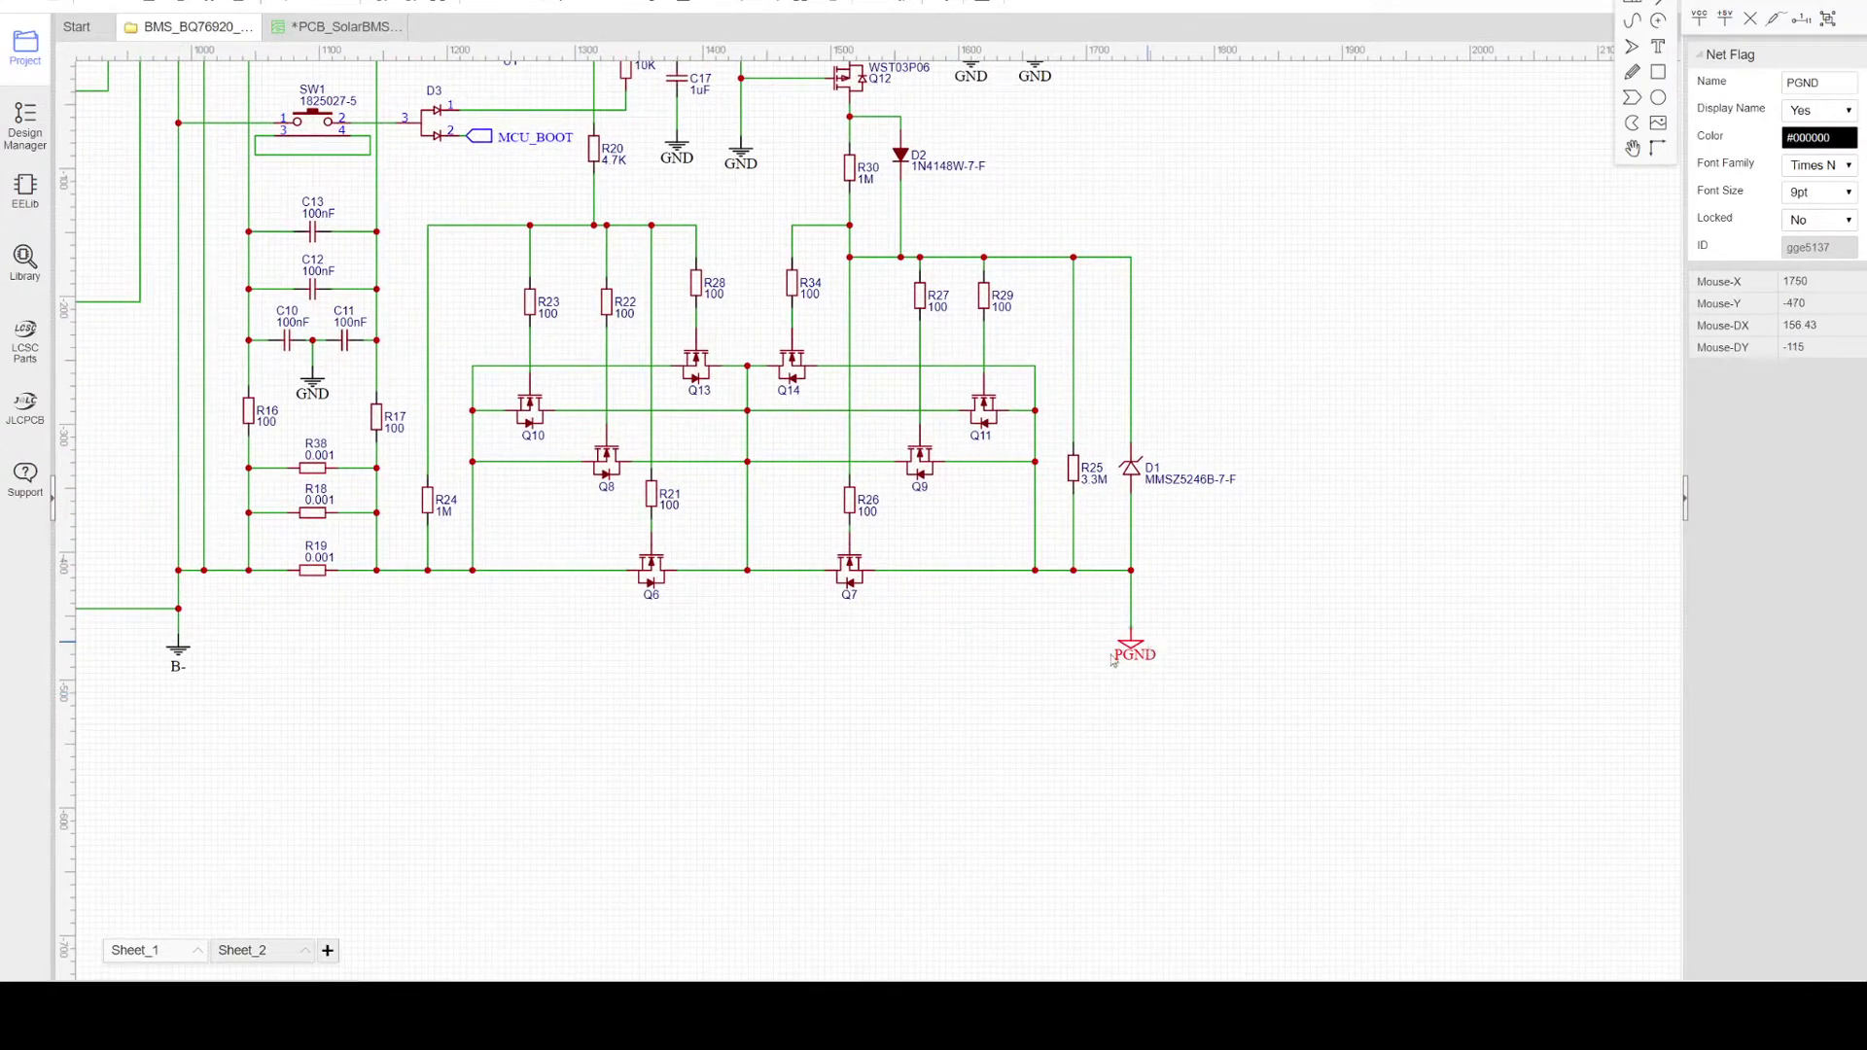
Step: Locate the XT30PW-F connector H1 and inspect its attributes and its PGND net flag
right_click_drag(596, 680, 1004, 655)
scroll(1005, 655, "down", 1)
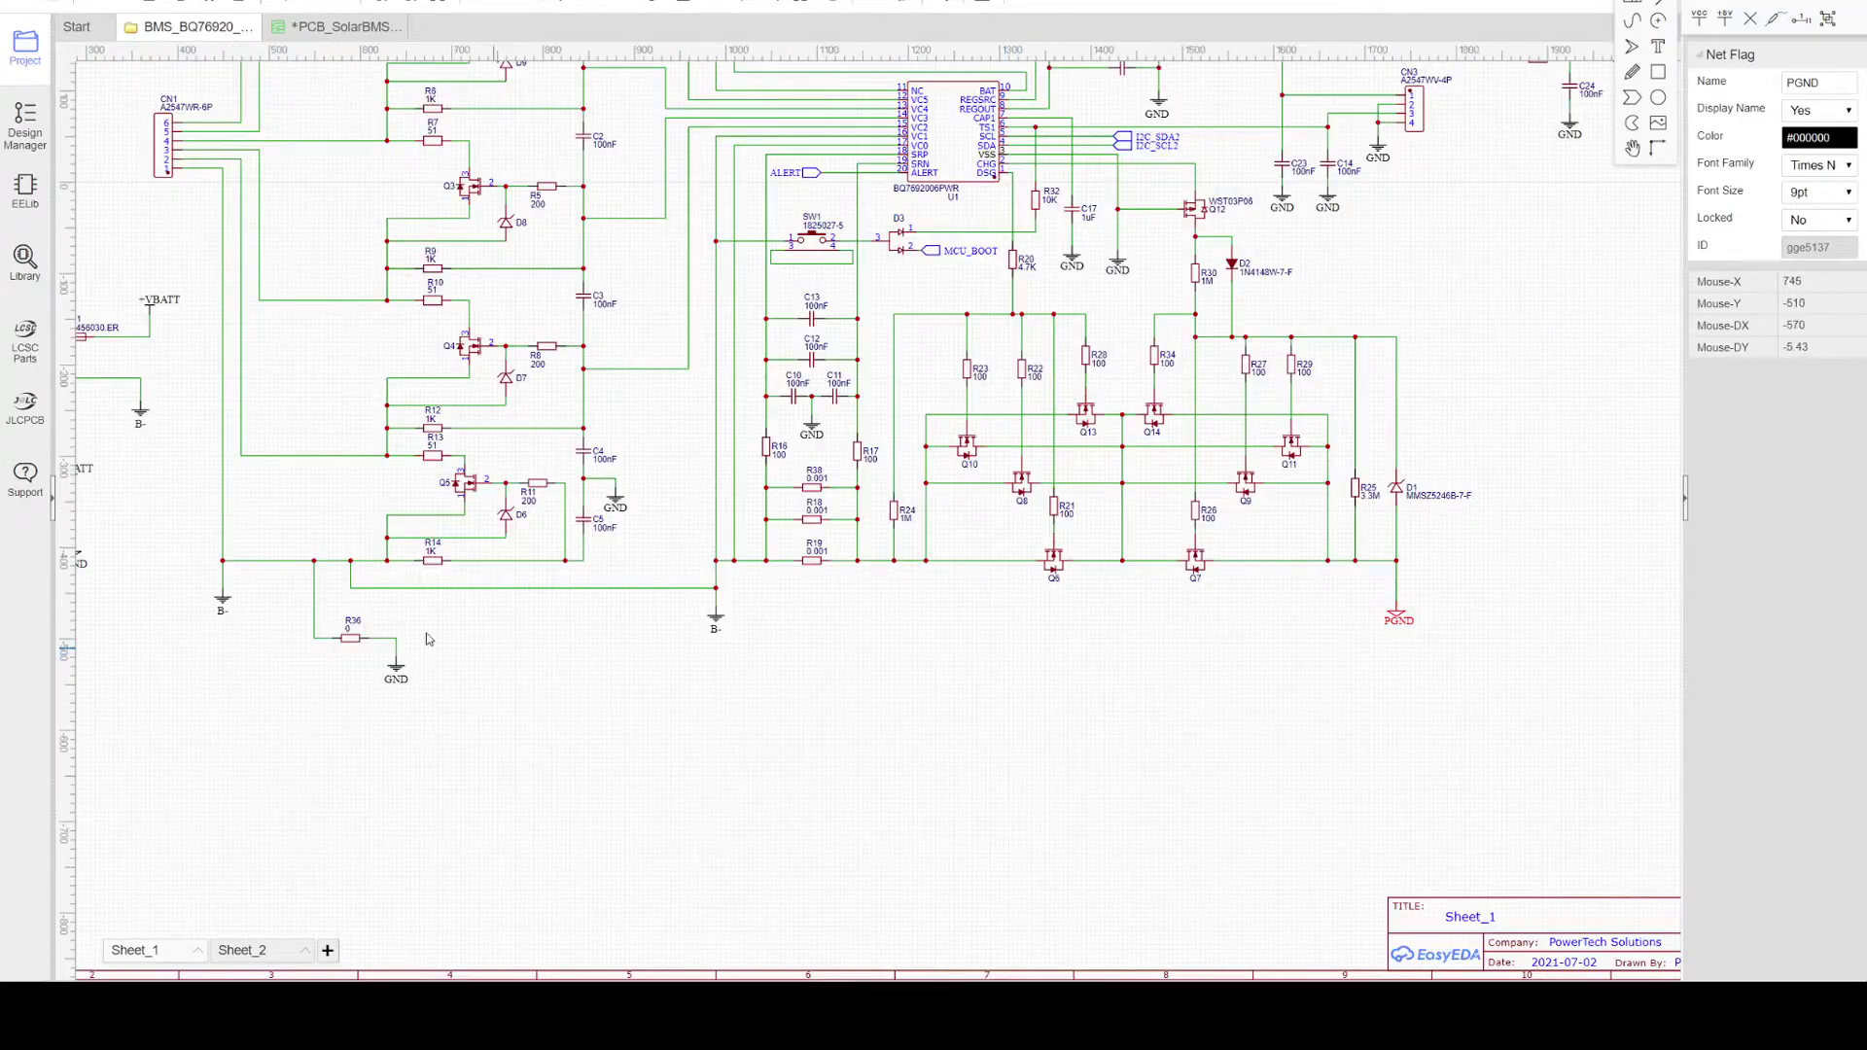
right_click_drag(297, 504, 524, 540)
right_click_drag(321, 576, 411, 561)
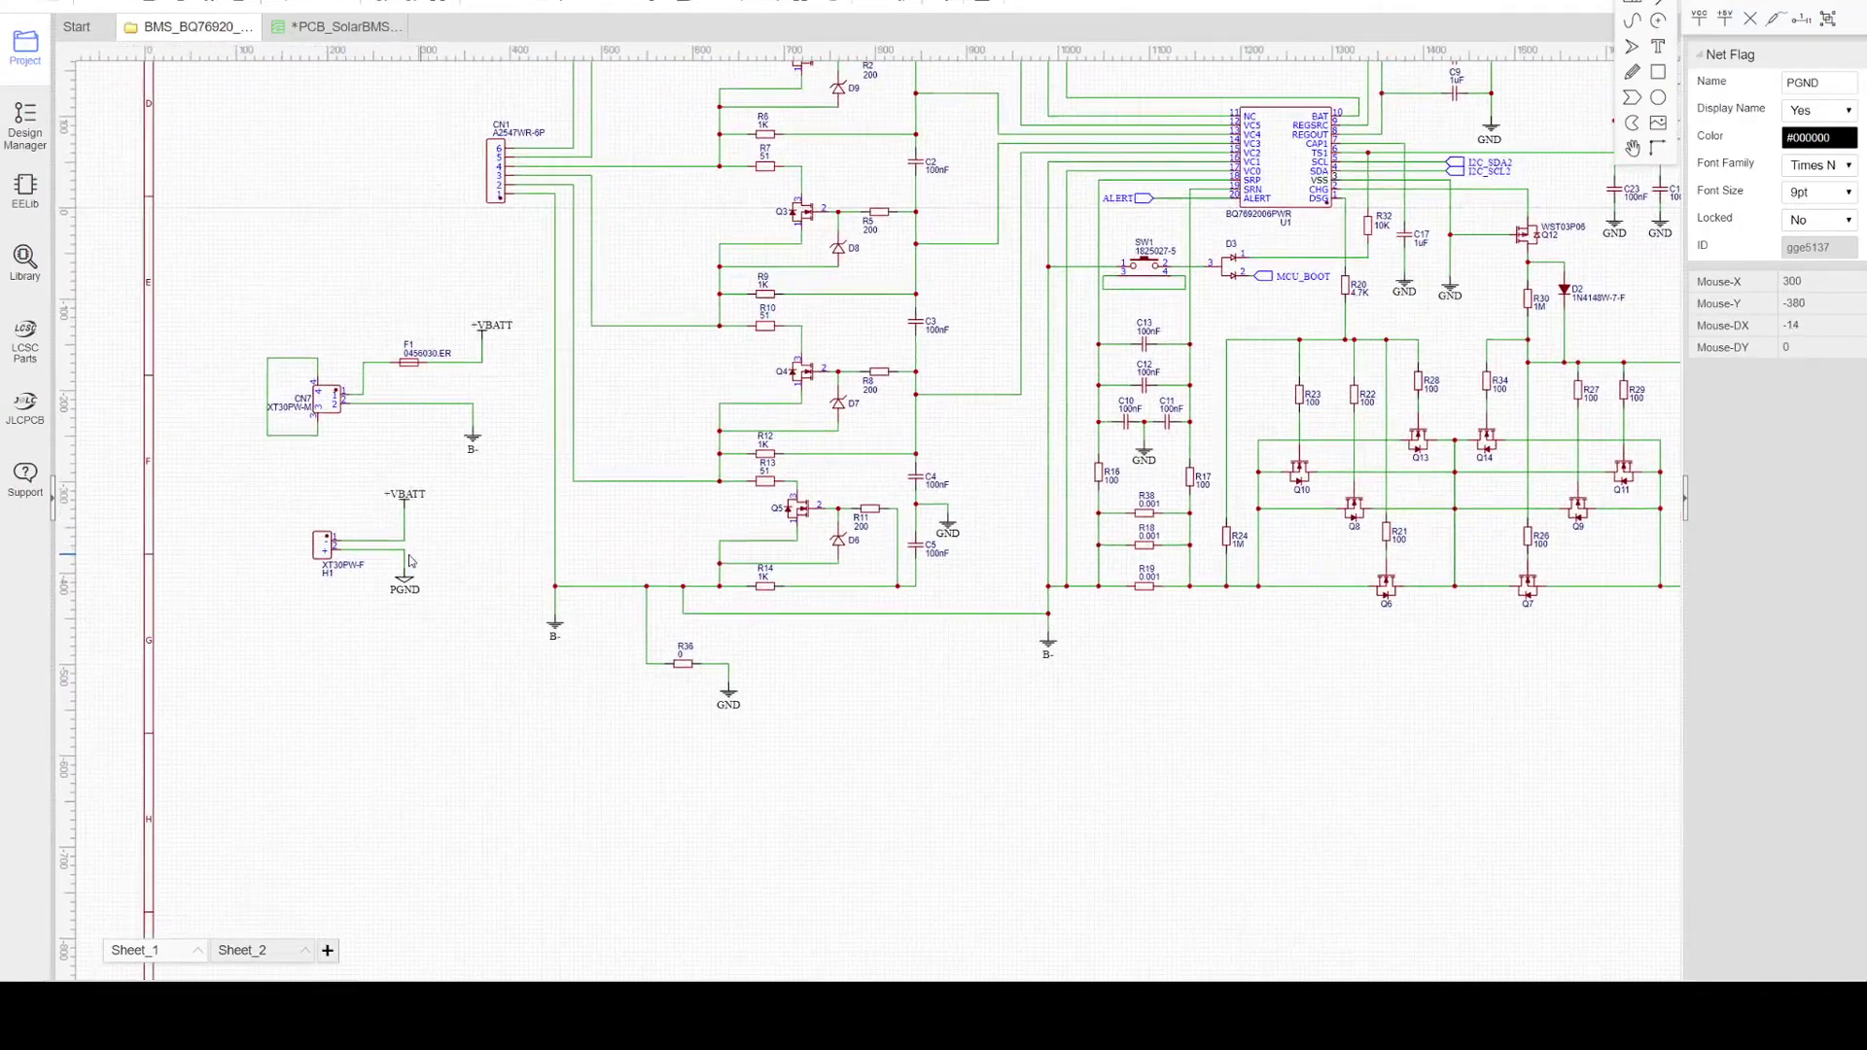
scroll(411, 561, "up", 2)
left_click(322, 541)
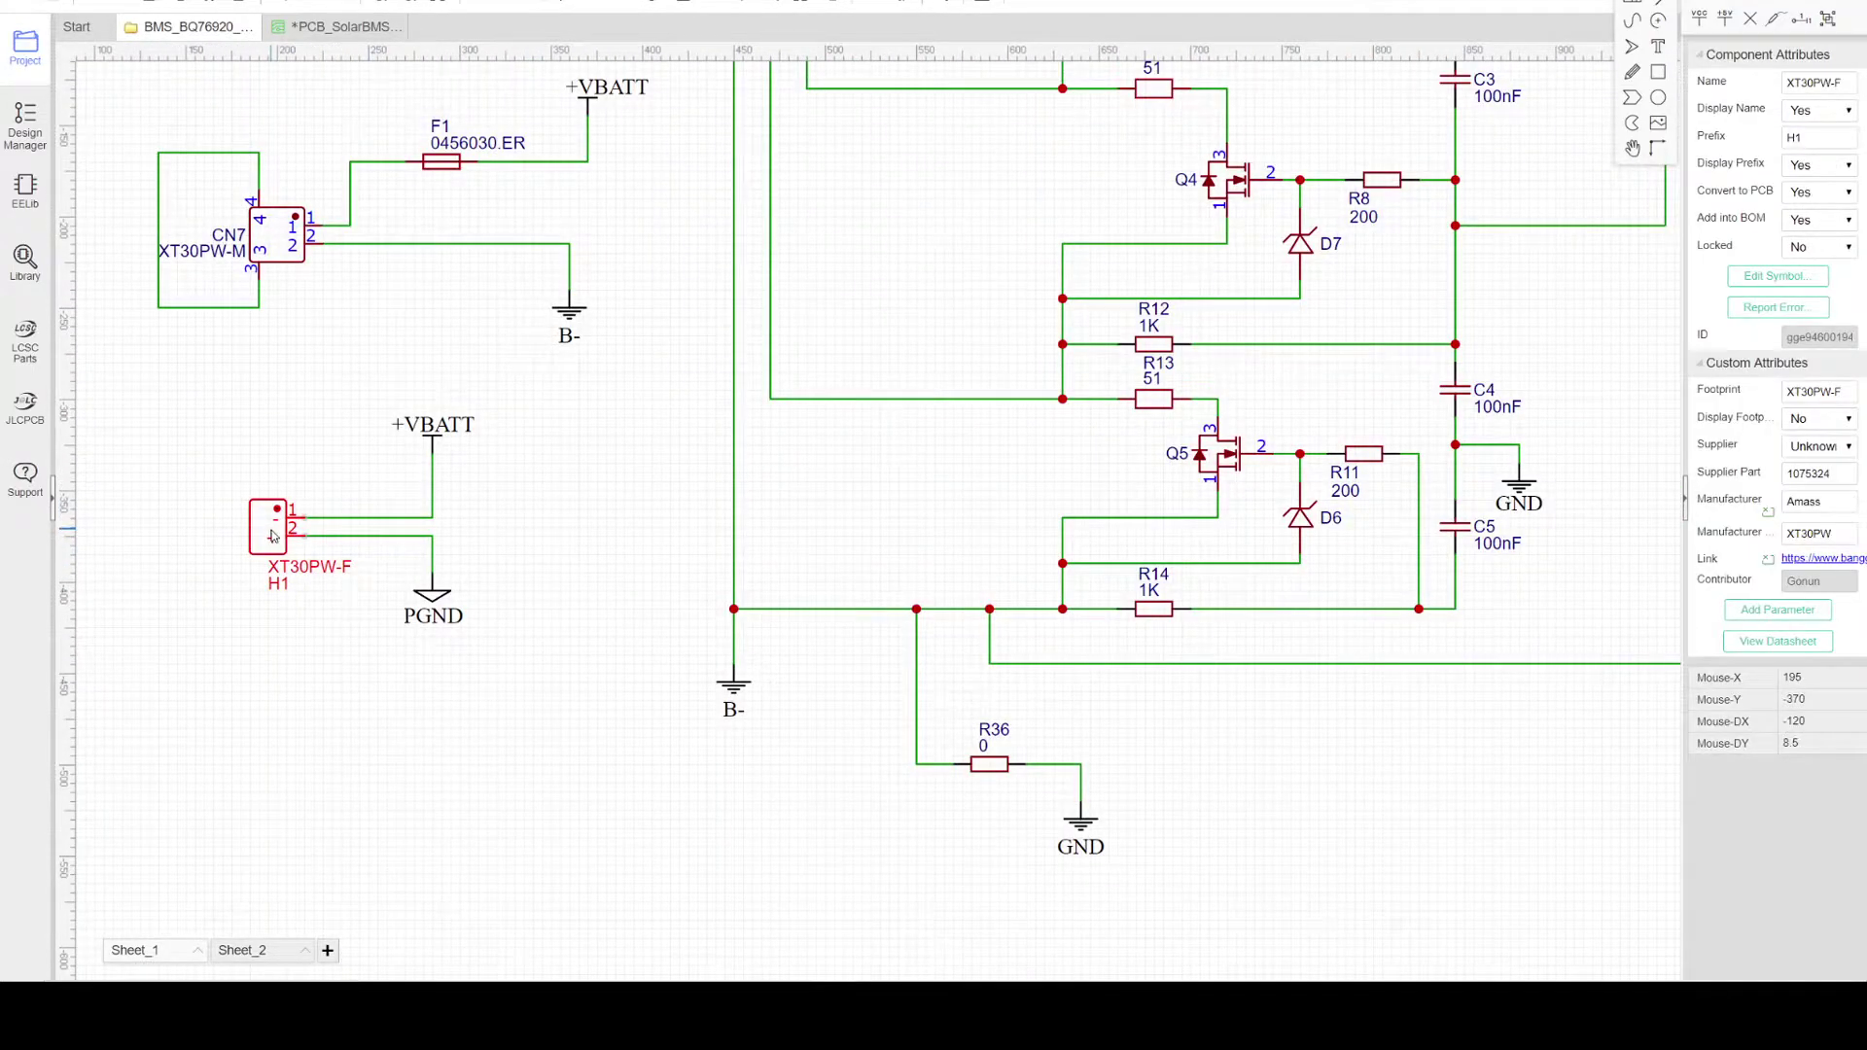
left_click(448, 596)
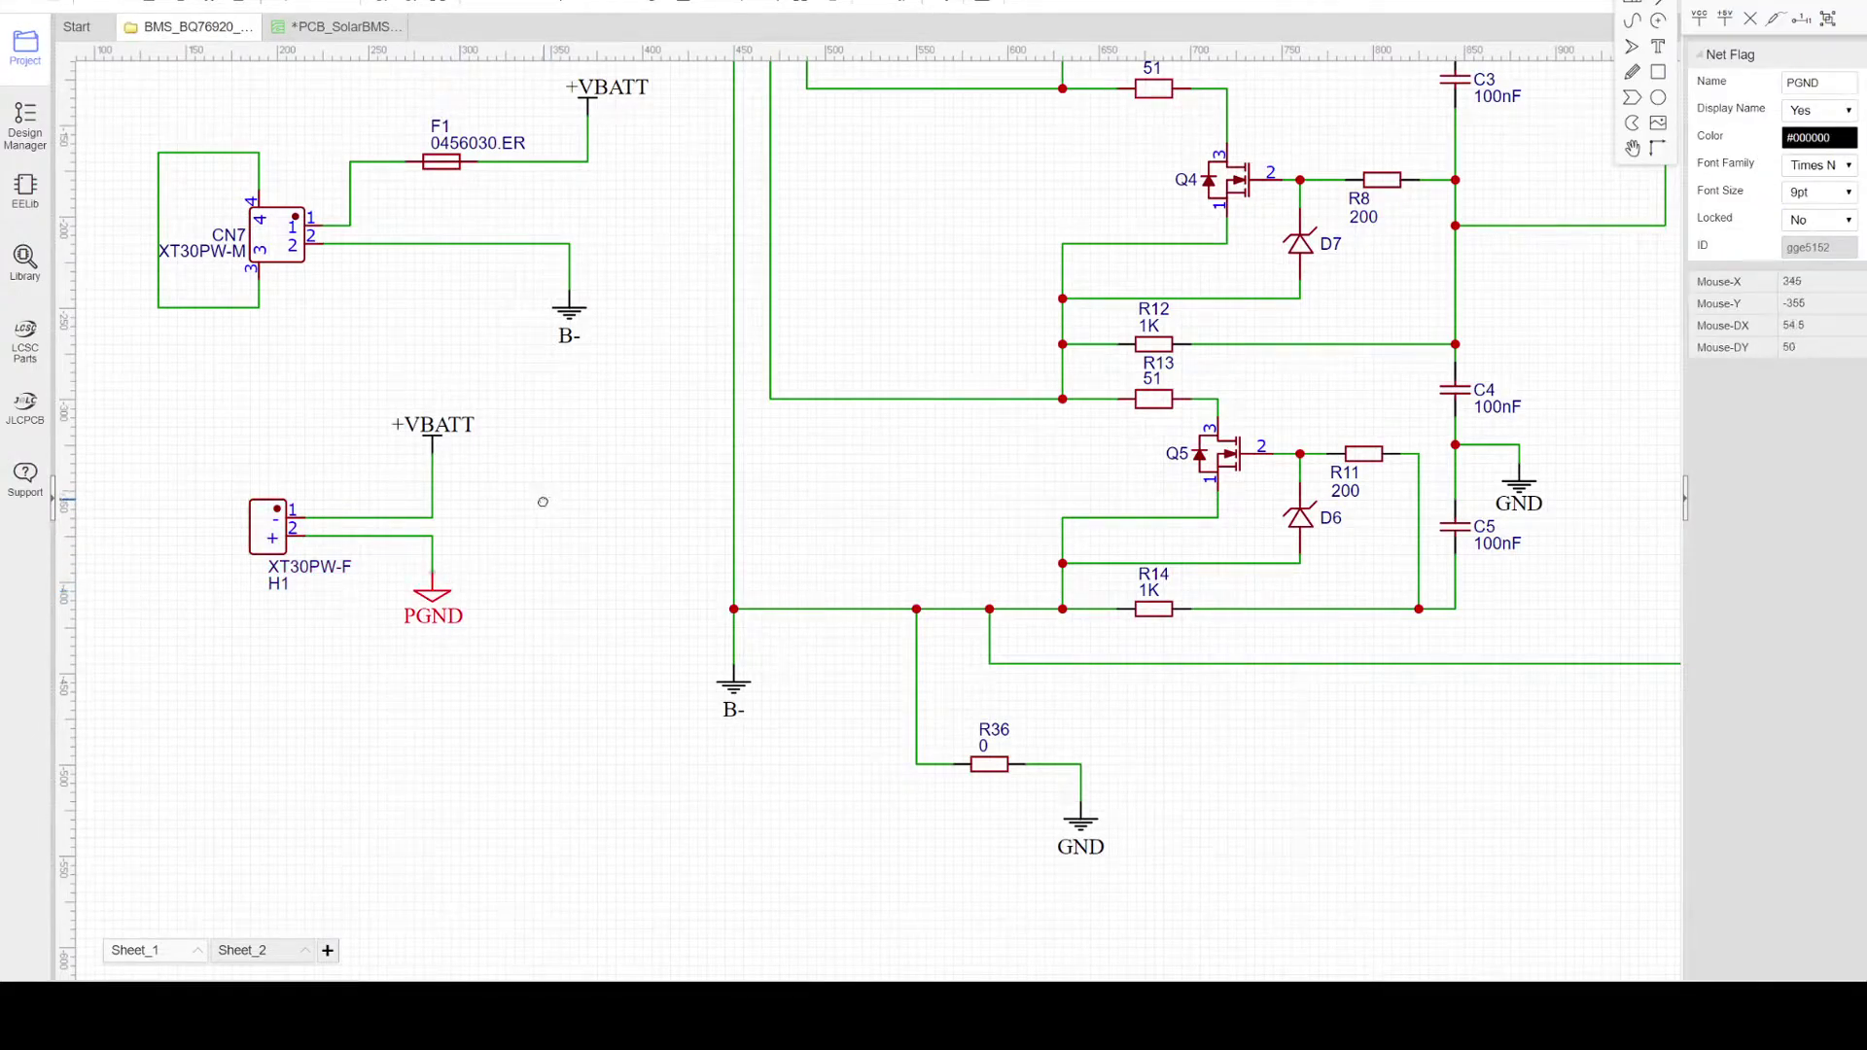
right_click_drag(543, 501, 535, 508)
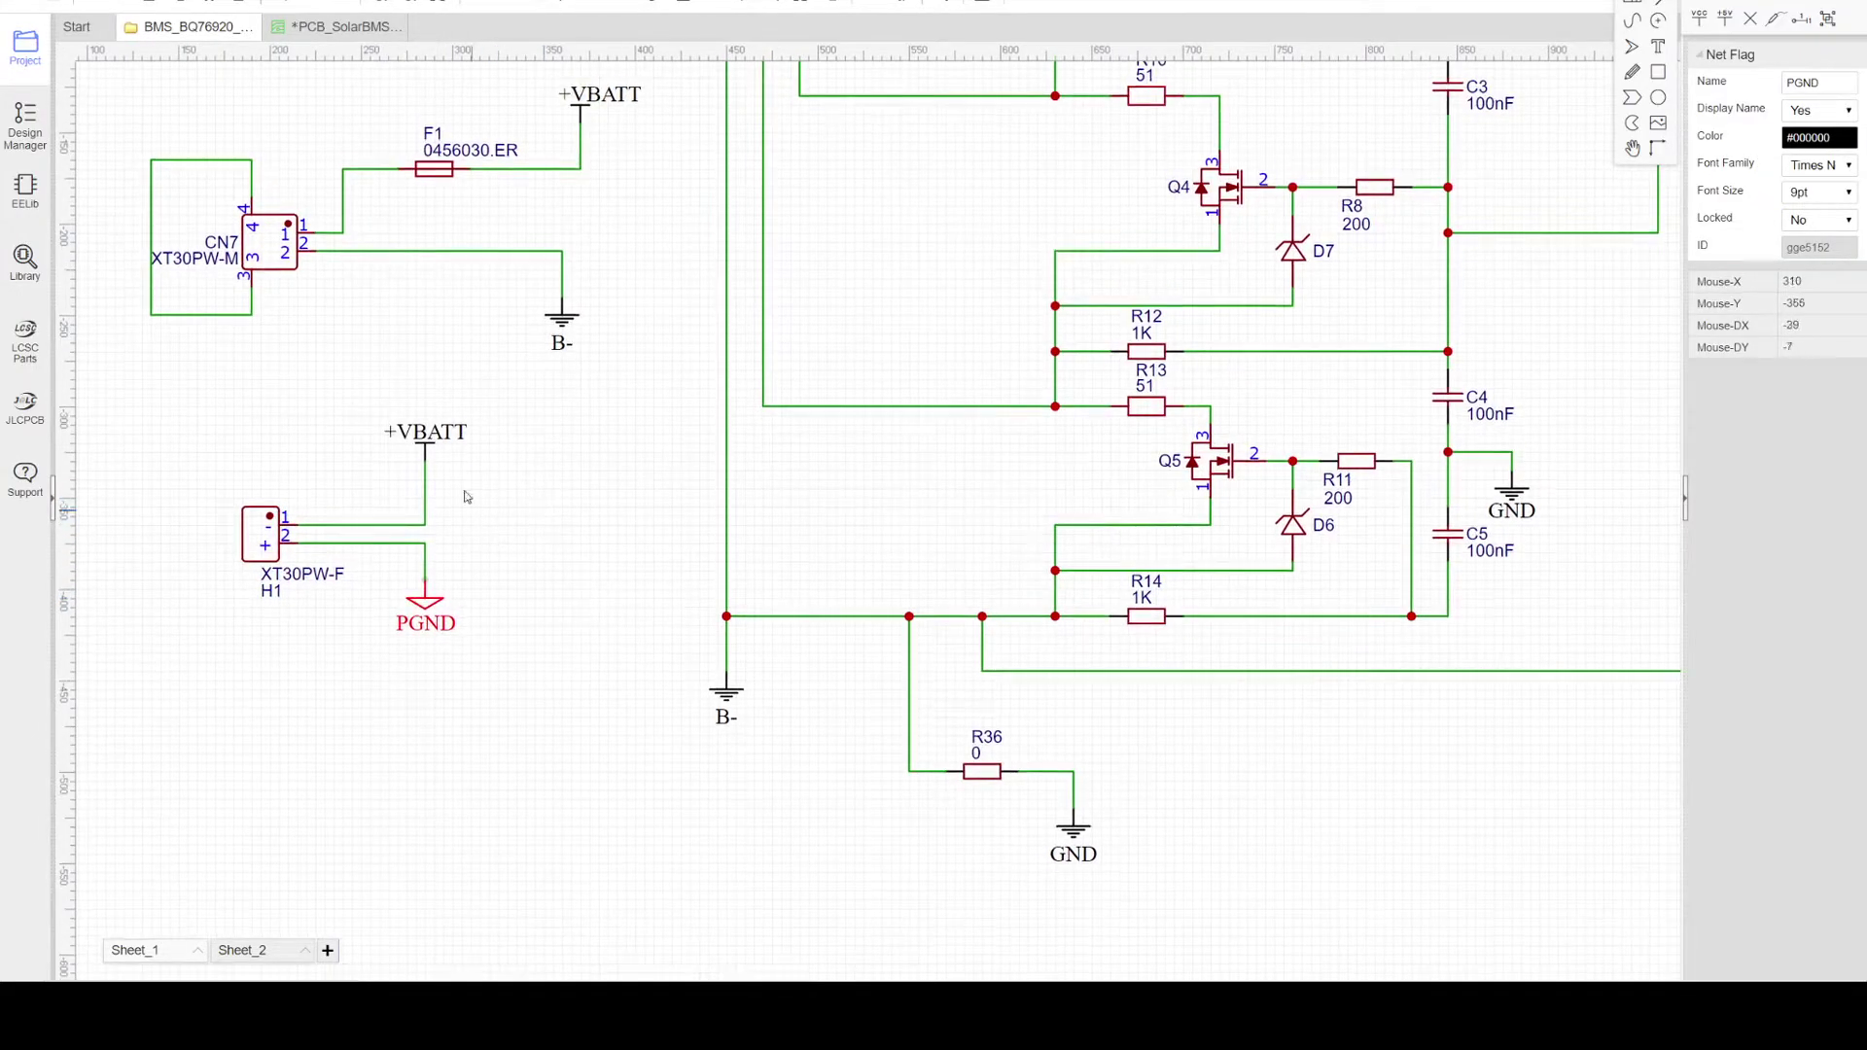
Step: Compare connector H1 with the XT30PW-M connector CN7 and inspect CN7's B- net flag
left_click(256, 528)
left_click(271, 239)
right_click_drag(425, 305, 286, 311)
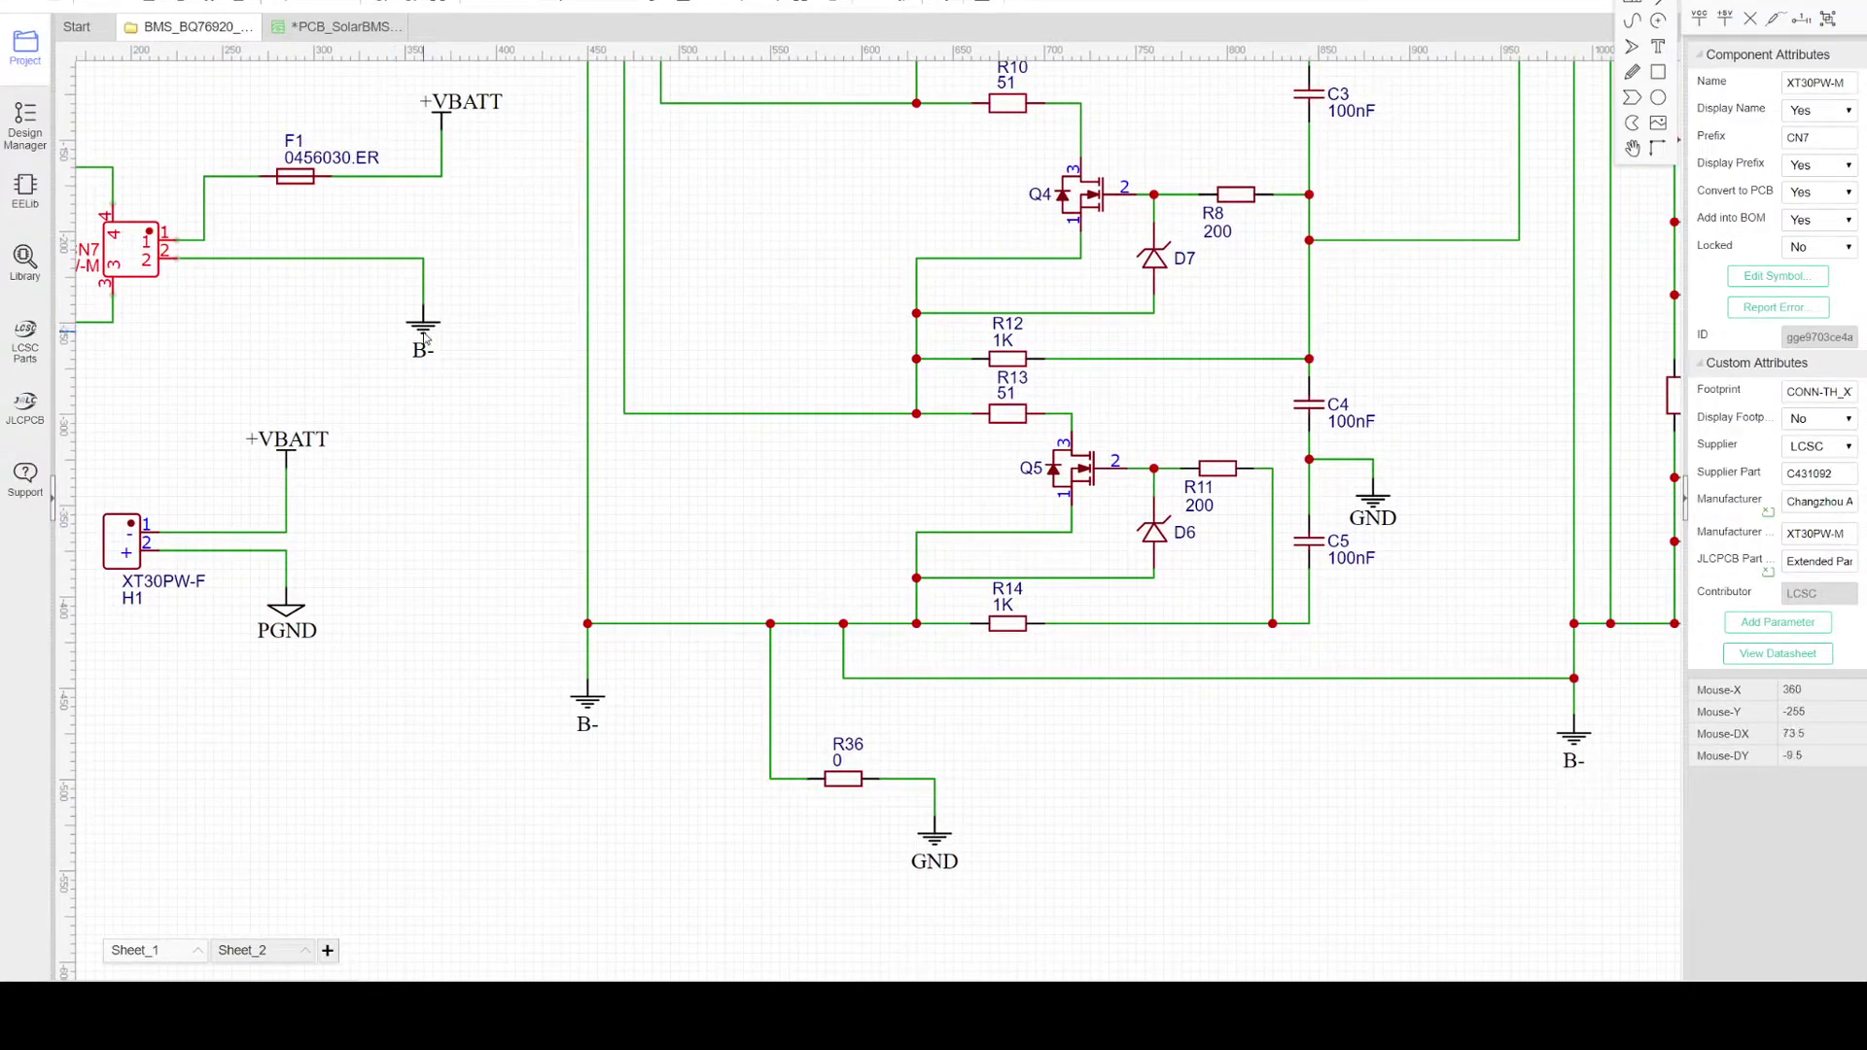
left_click(416, 330)
scroll(474, 462, "down", 4)
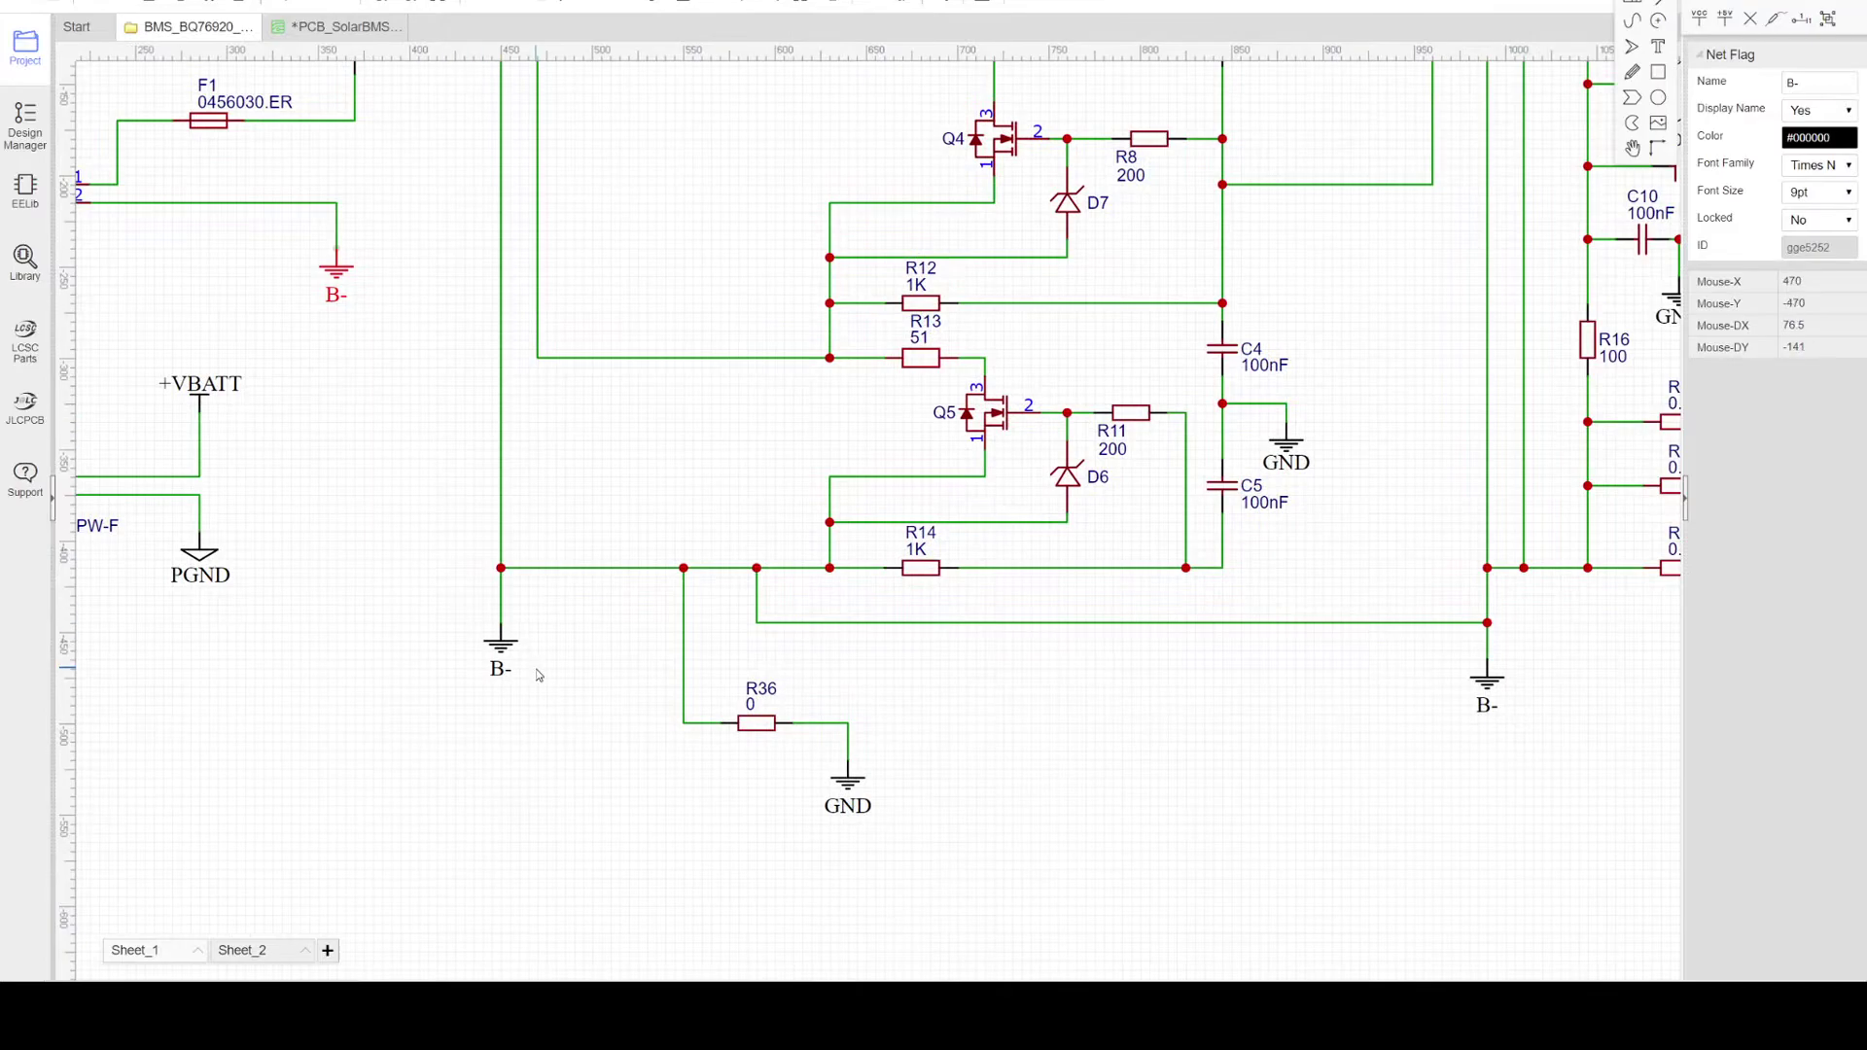
Step: Trace the B- line through the sense resistors and MOSFET bank across to PGND
right_click_drag(686, 584, 517, 543)
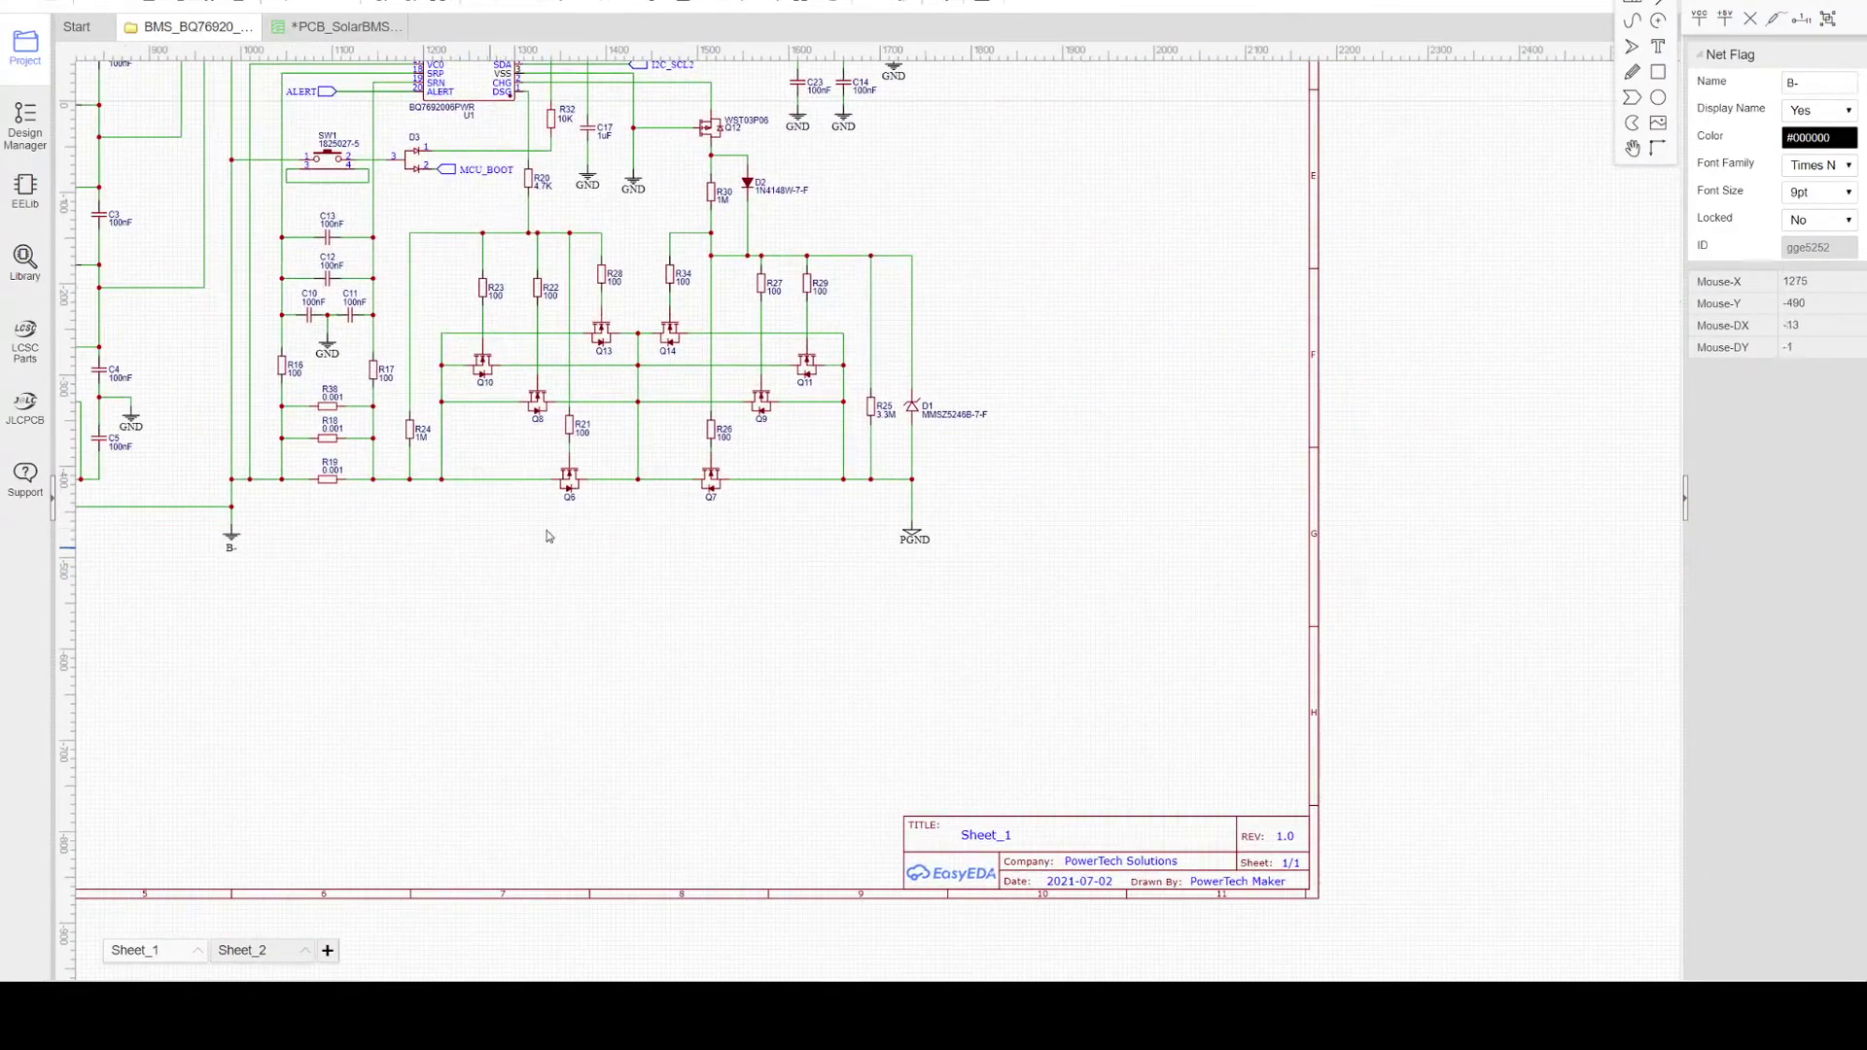
scroll(938, 548, "up", 1)
right_click_drag(943, 497, 1042, 723)
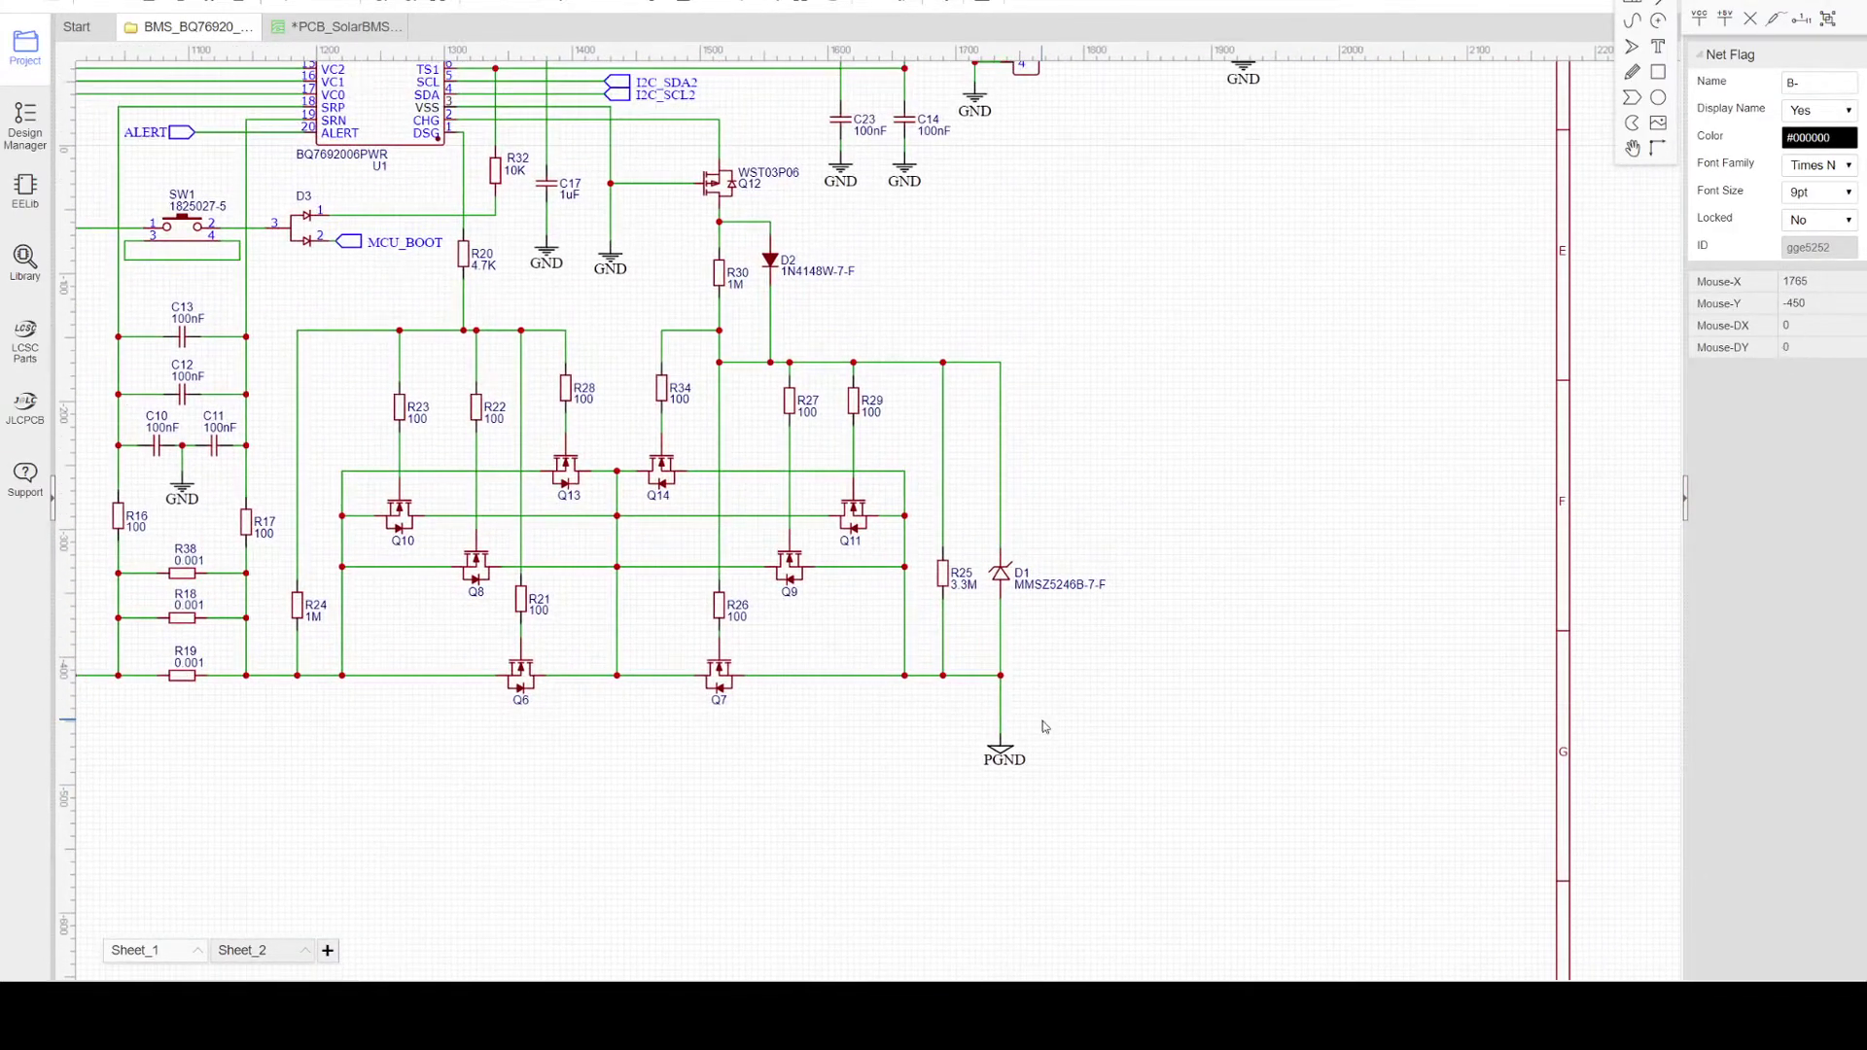
Step: Examine the PCA9306DC1 I2C level shifter U7, including its 10K pull-ups and the +3V3 and +5VS sides
scroll(1044, 725, "down", 1)
scroll(849, 394, "up", 3)
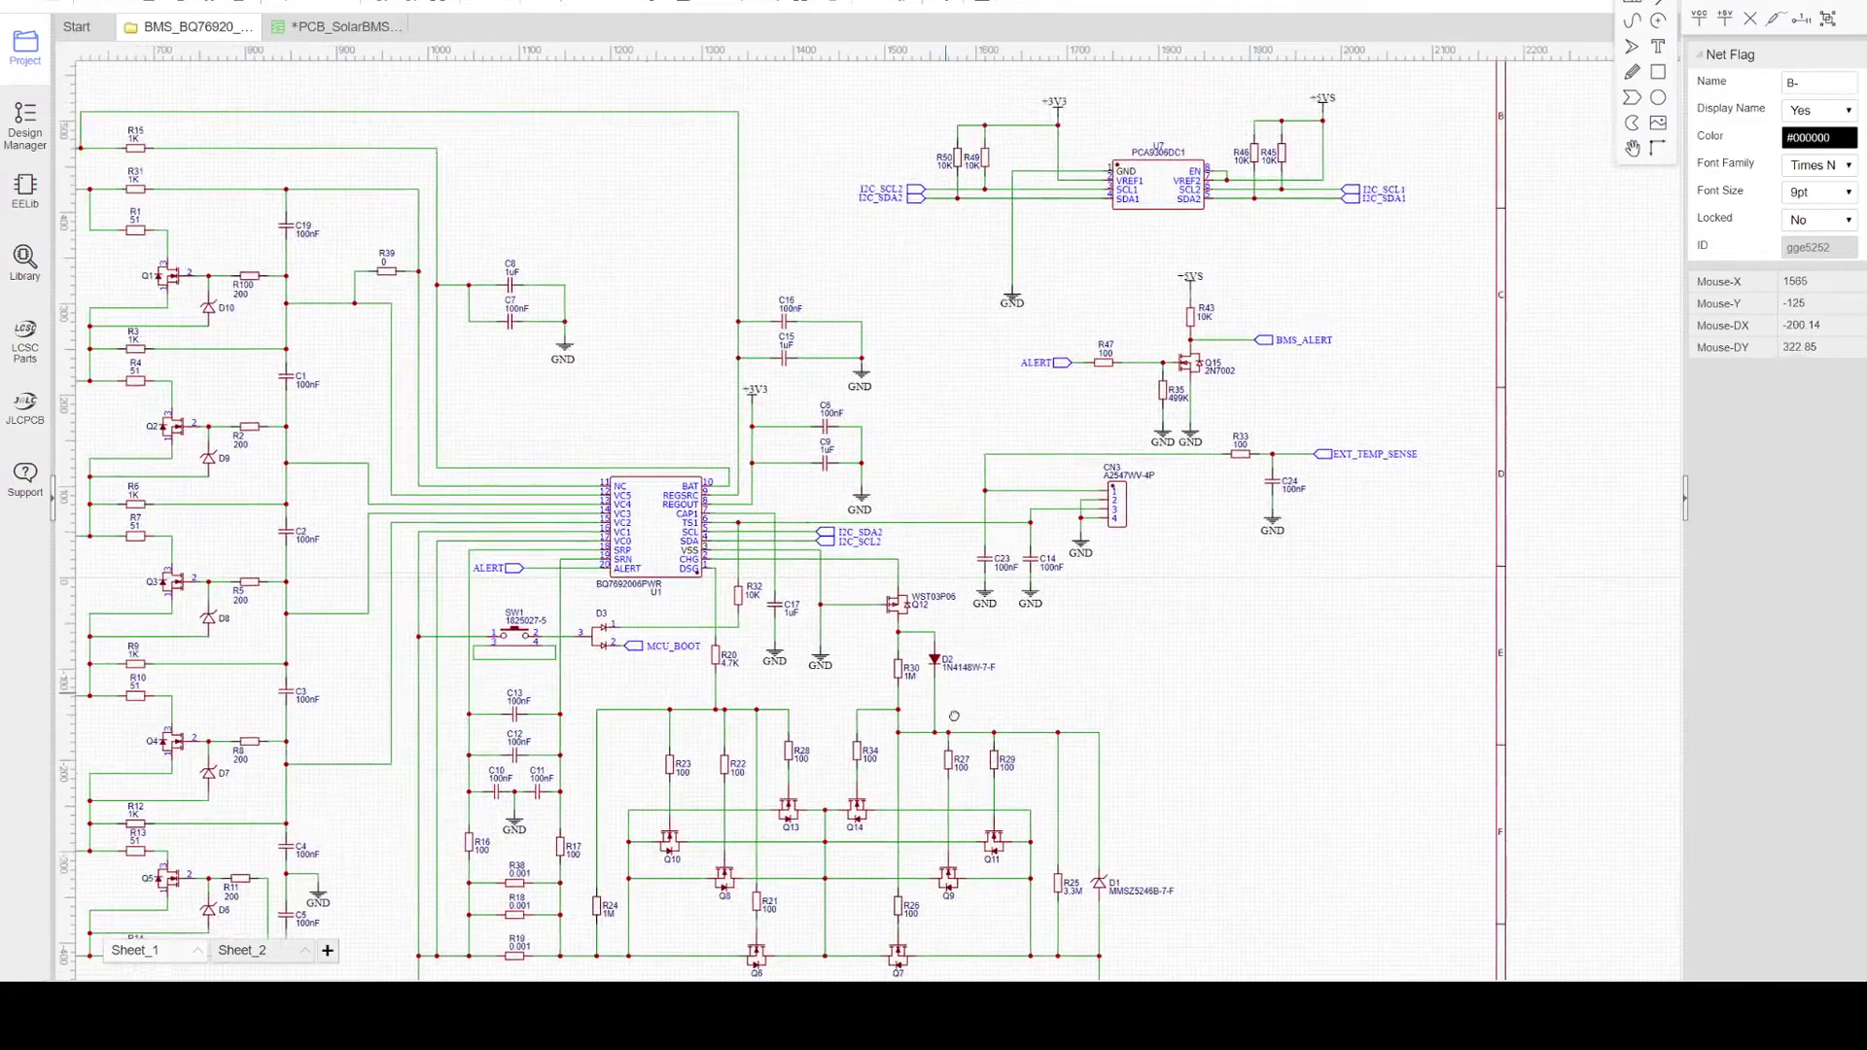
right_click_drag(1029, 434, 1064, 572)
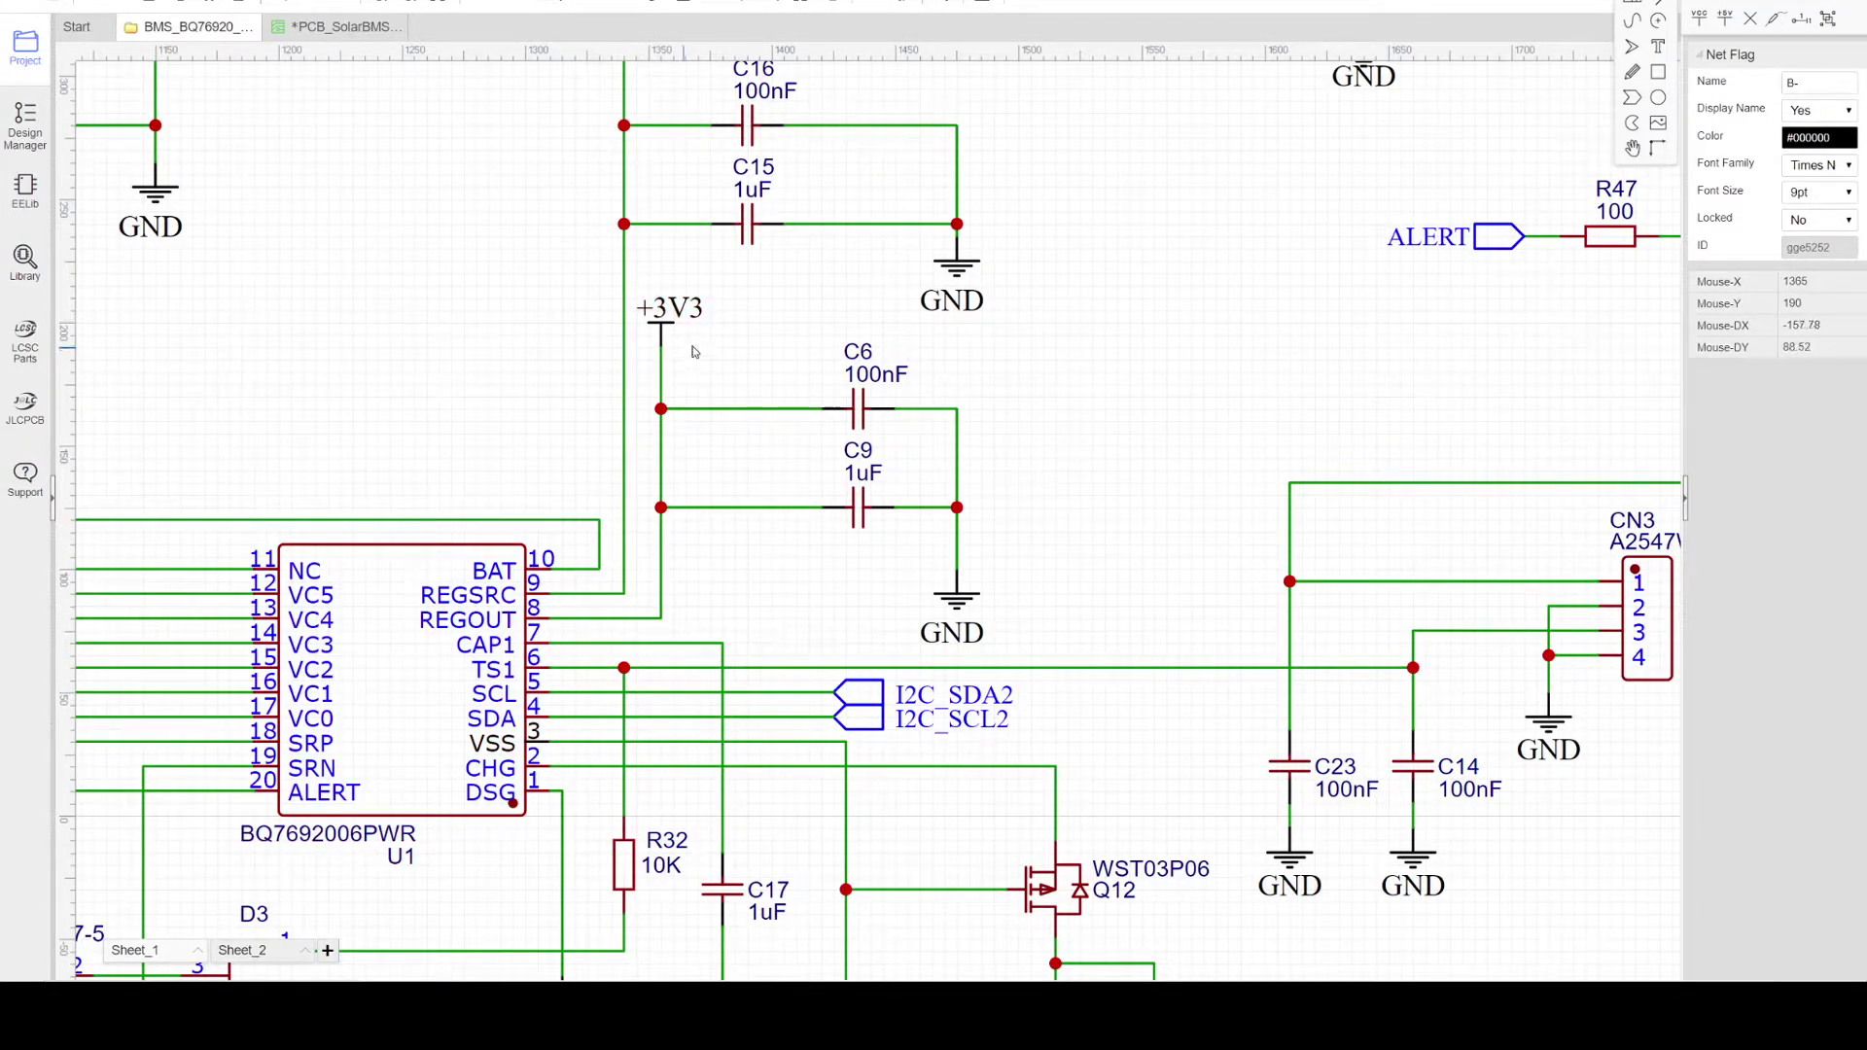
right_click_drag(1131, 268, 671, 697)
scroll(947, 391, "down", 2)
right_click_drag(945, 395, 786, 550)
scroll(823, 579, "up", 2)
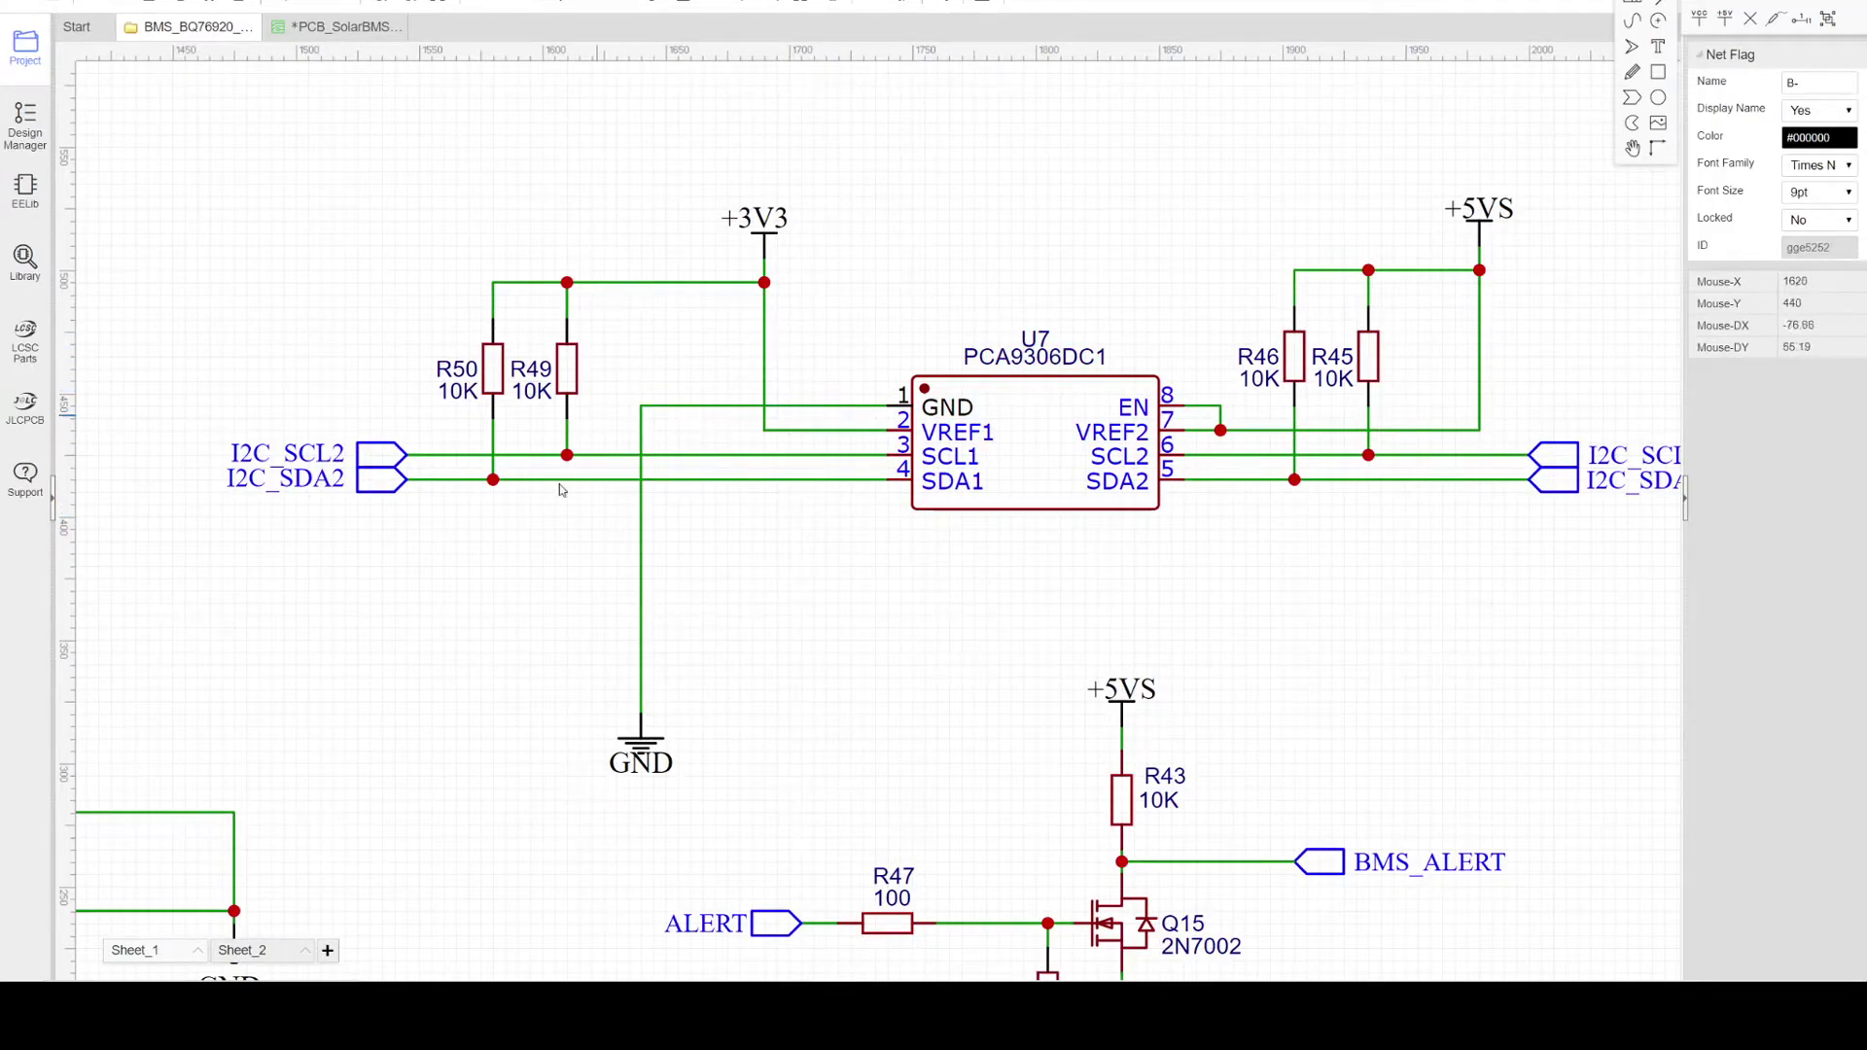
right_click_drag(1409, 587, 867, 582)
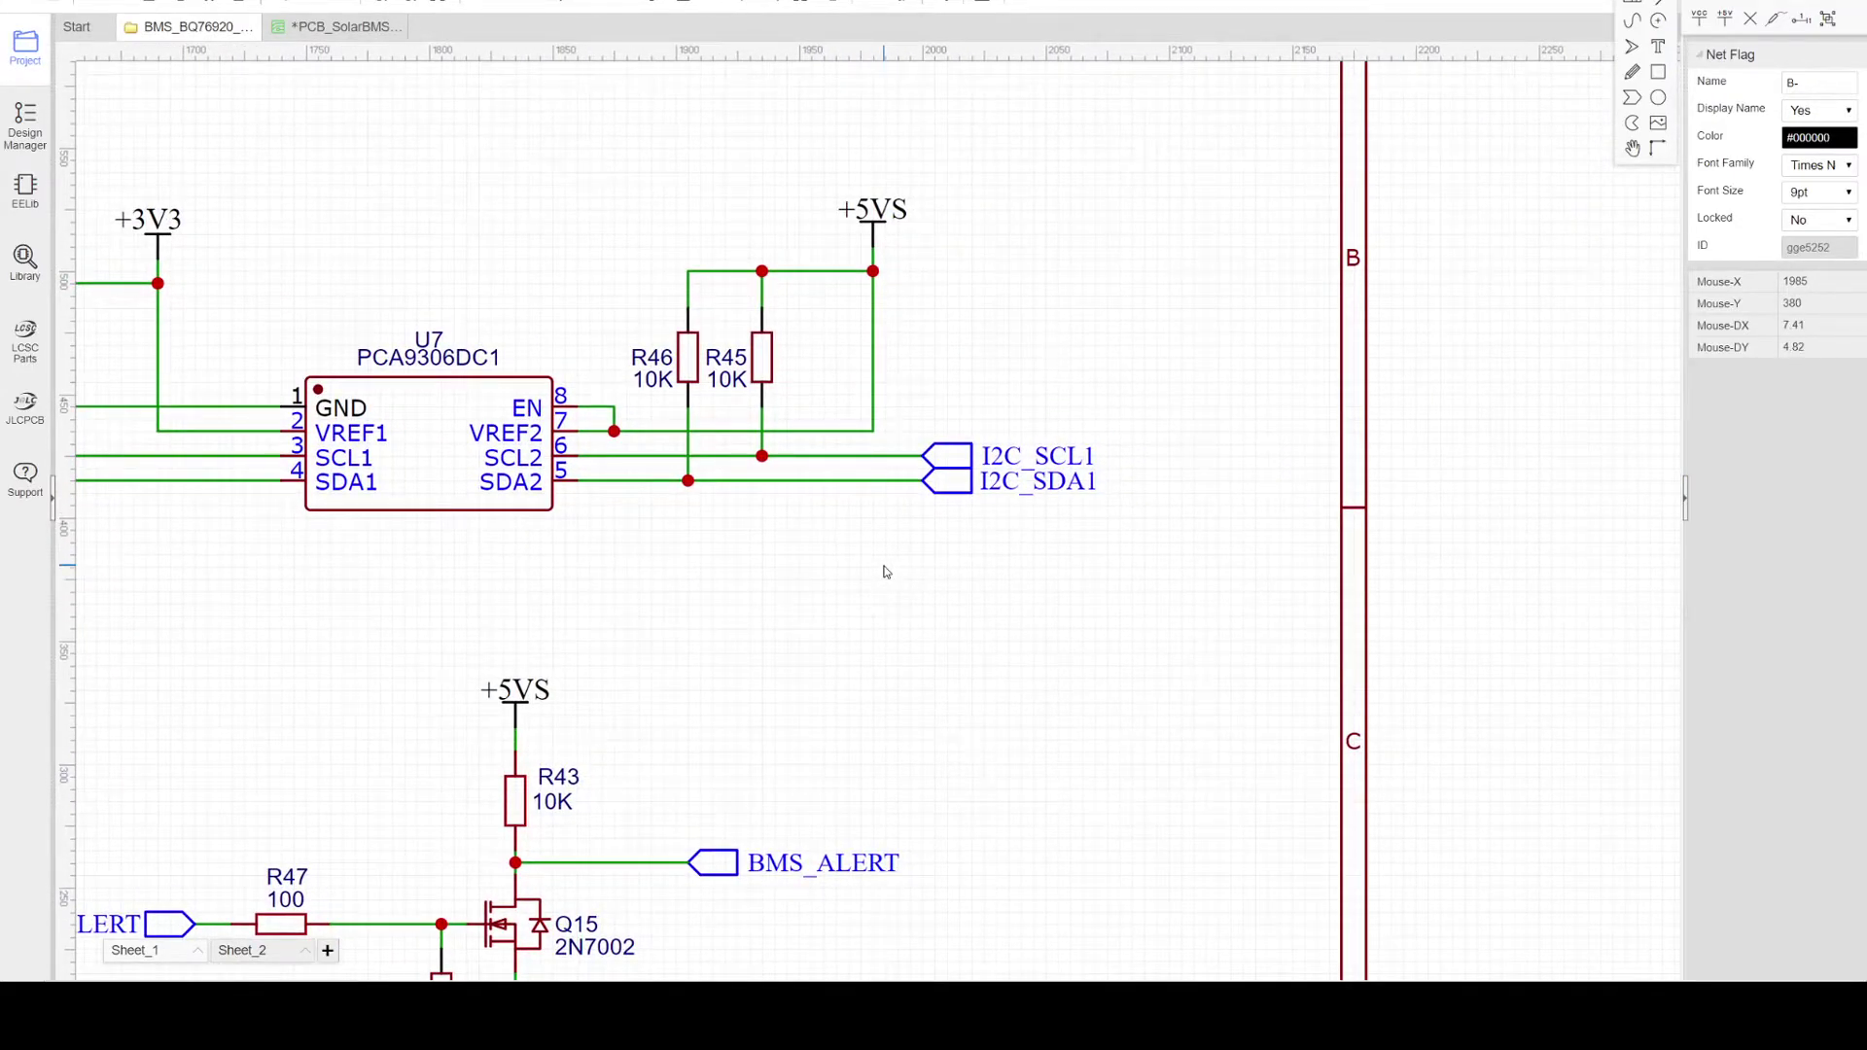
Step: Examine the alert circuit from ALERT through R47 and MOSFET Q15 to the BMS_ALERT net port
right_click_drag(922, 253, 1060, 211)
right_click_drag(943, 445, 1047, 222)
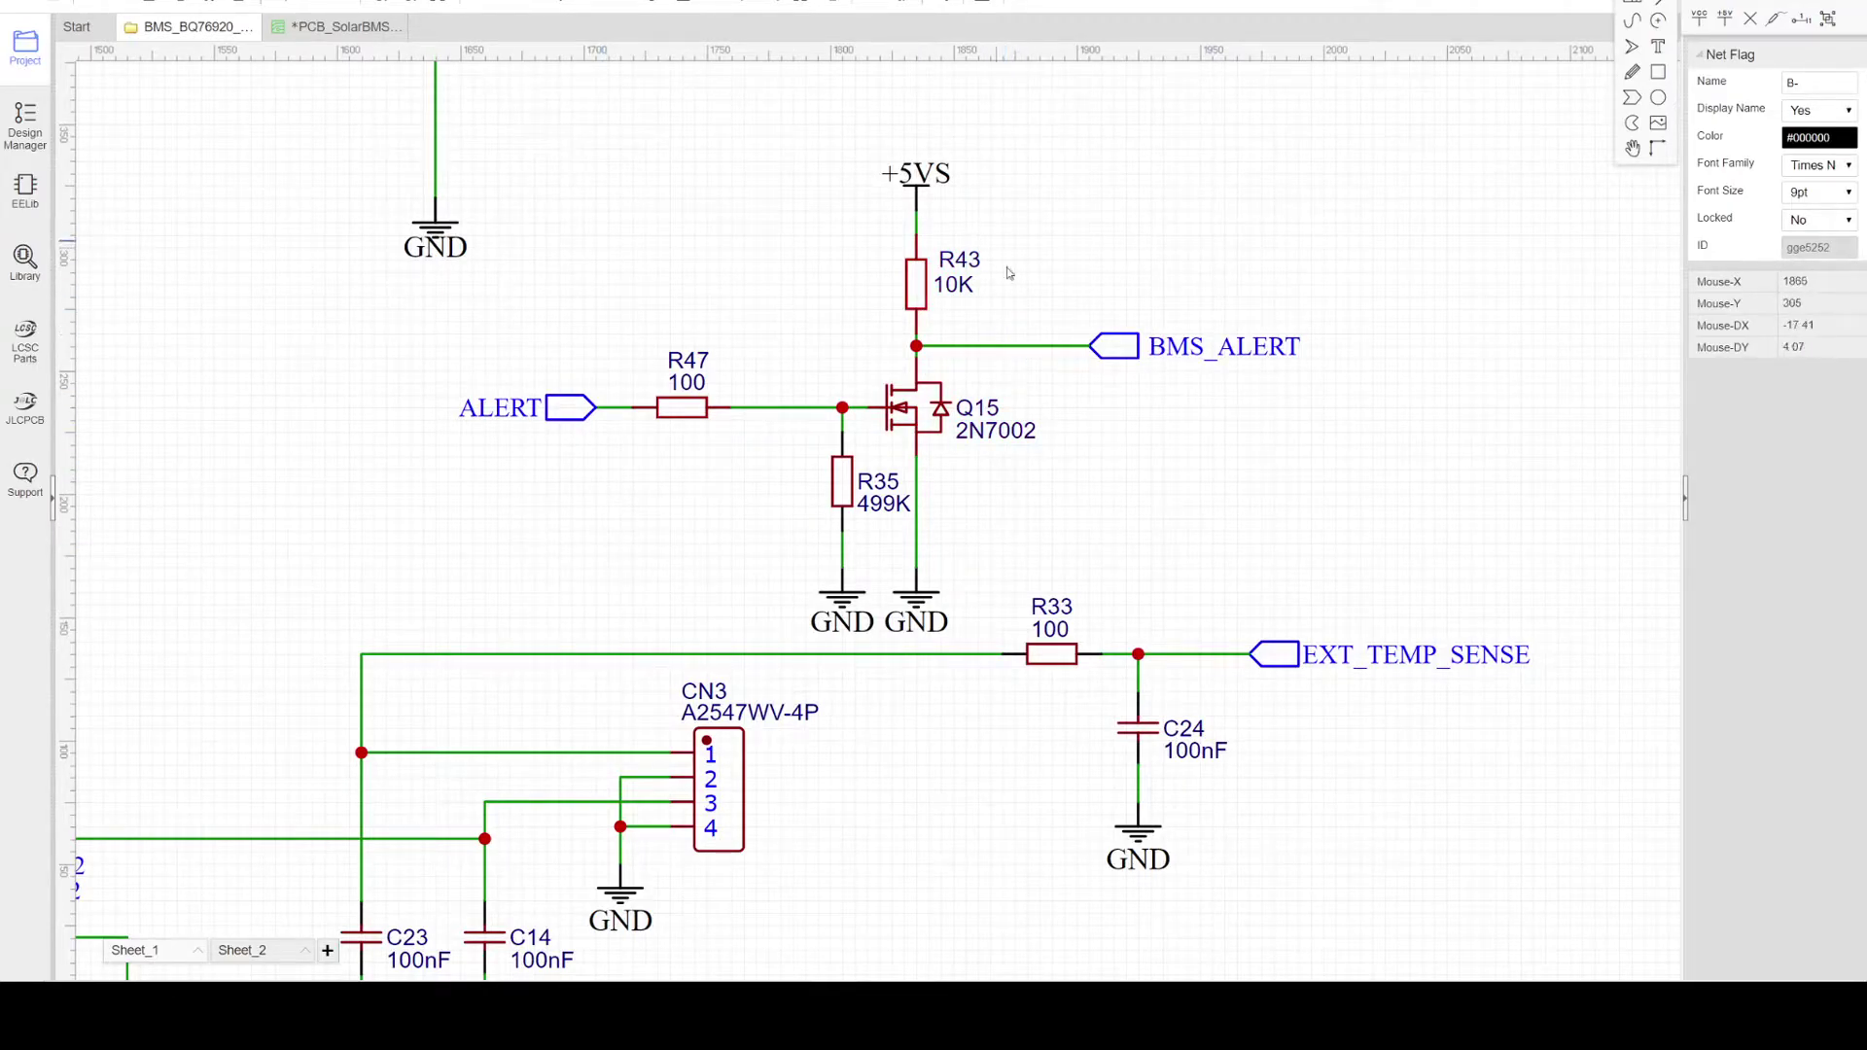
scroll(1098, 400, "down", 3)
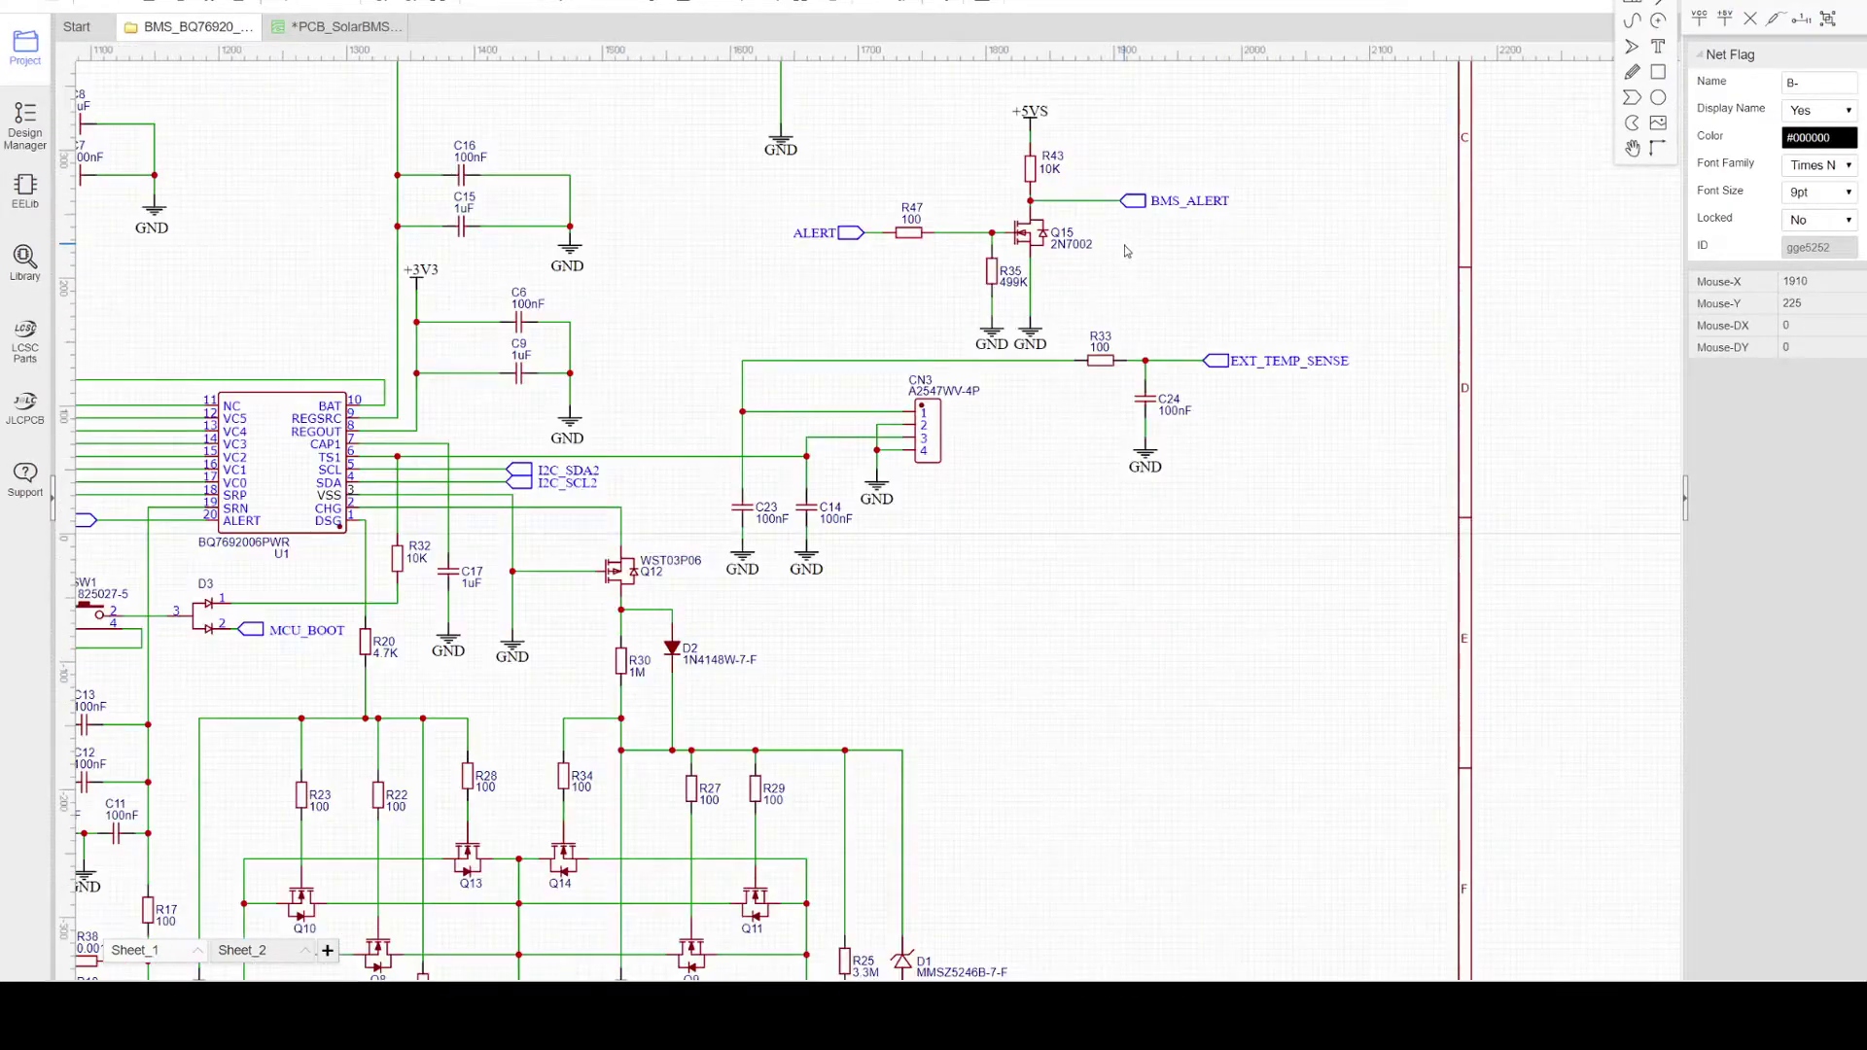
Step: Trace connector CN3's pins to TS1, GND and the EXT_TEMP_SENSE net port, including C23, C14, R33 and C24
scroll(935, 524, "up", 4)
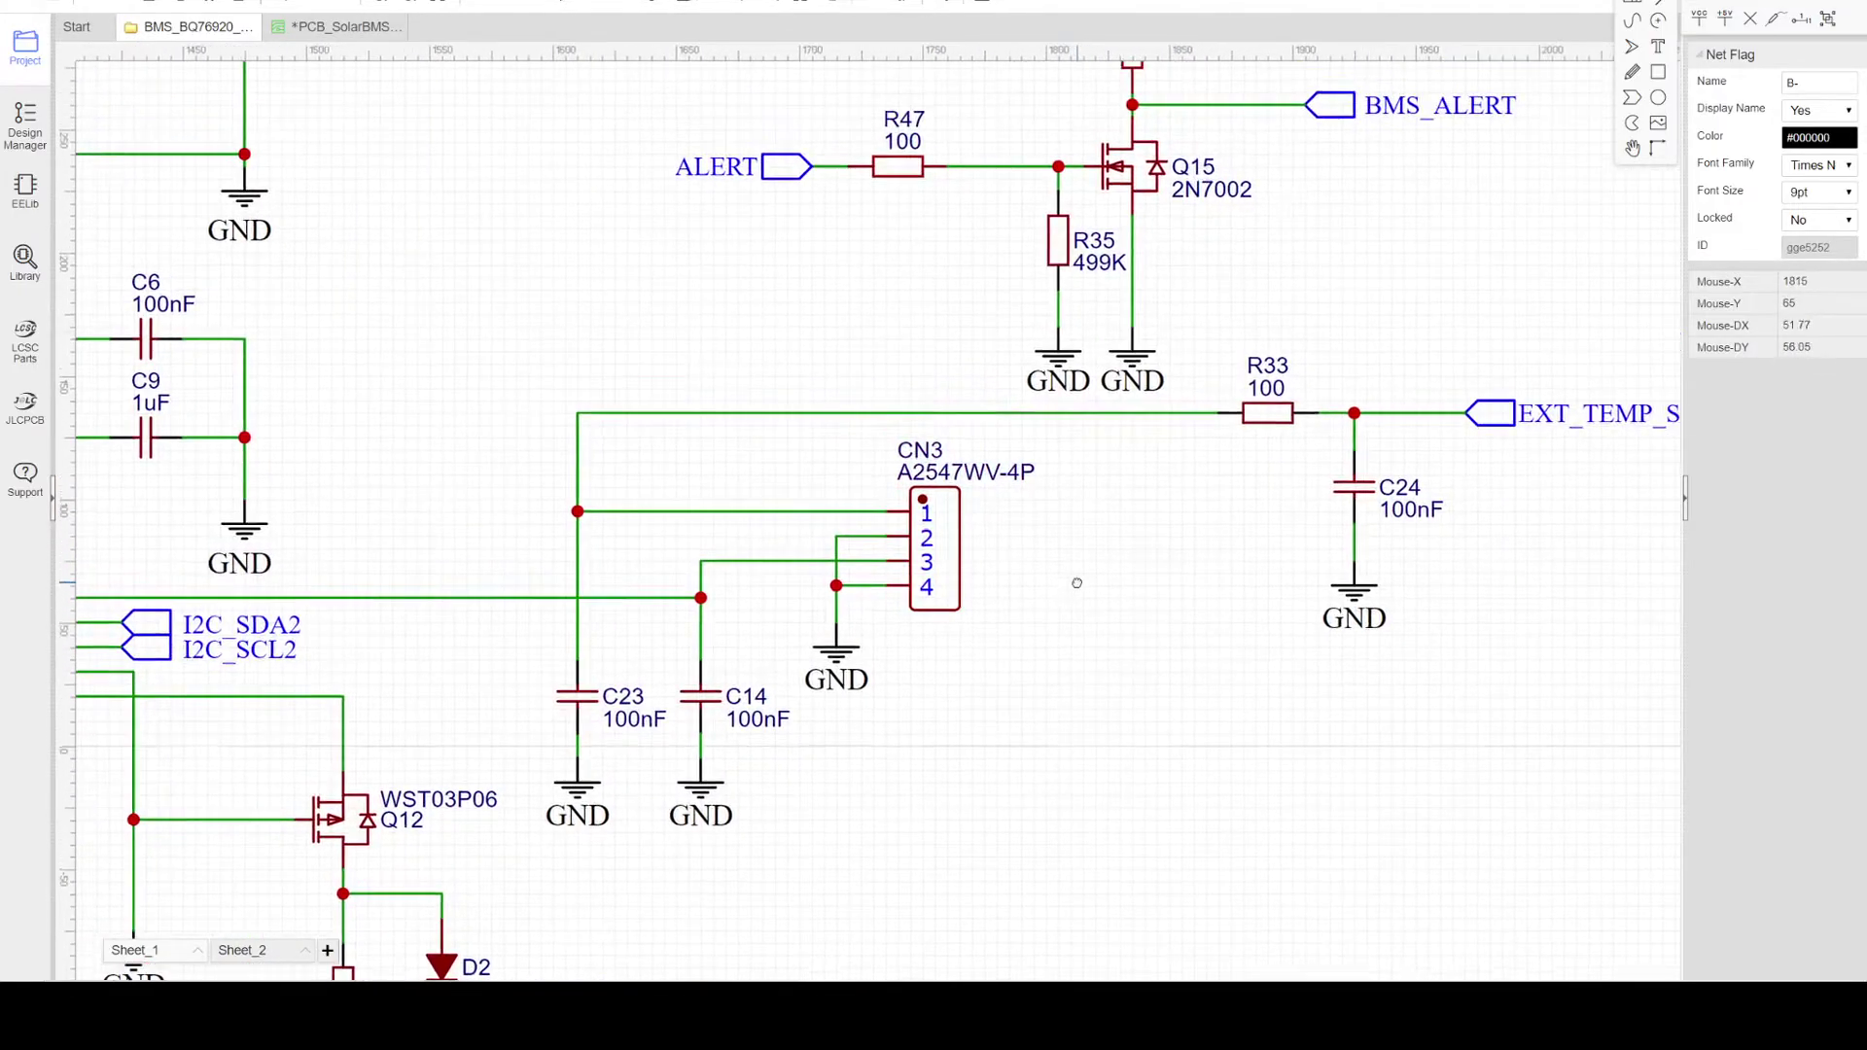
scroll(960, 551, "up", 1)
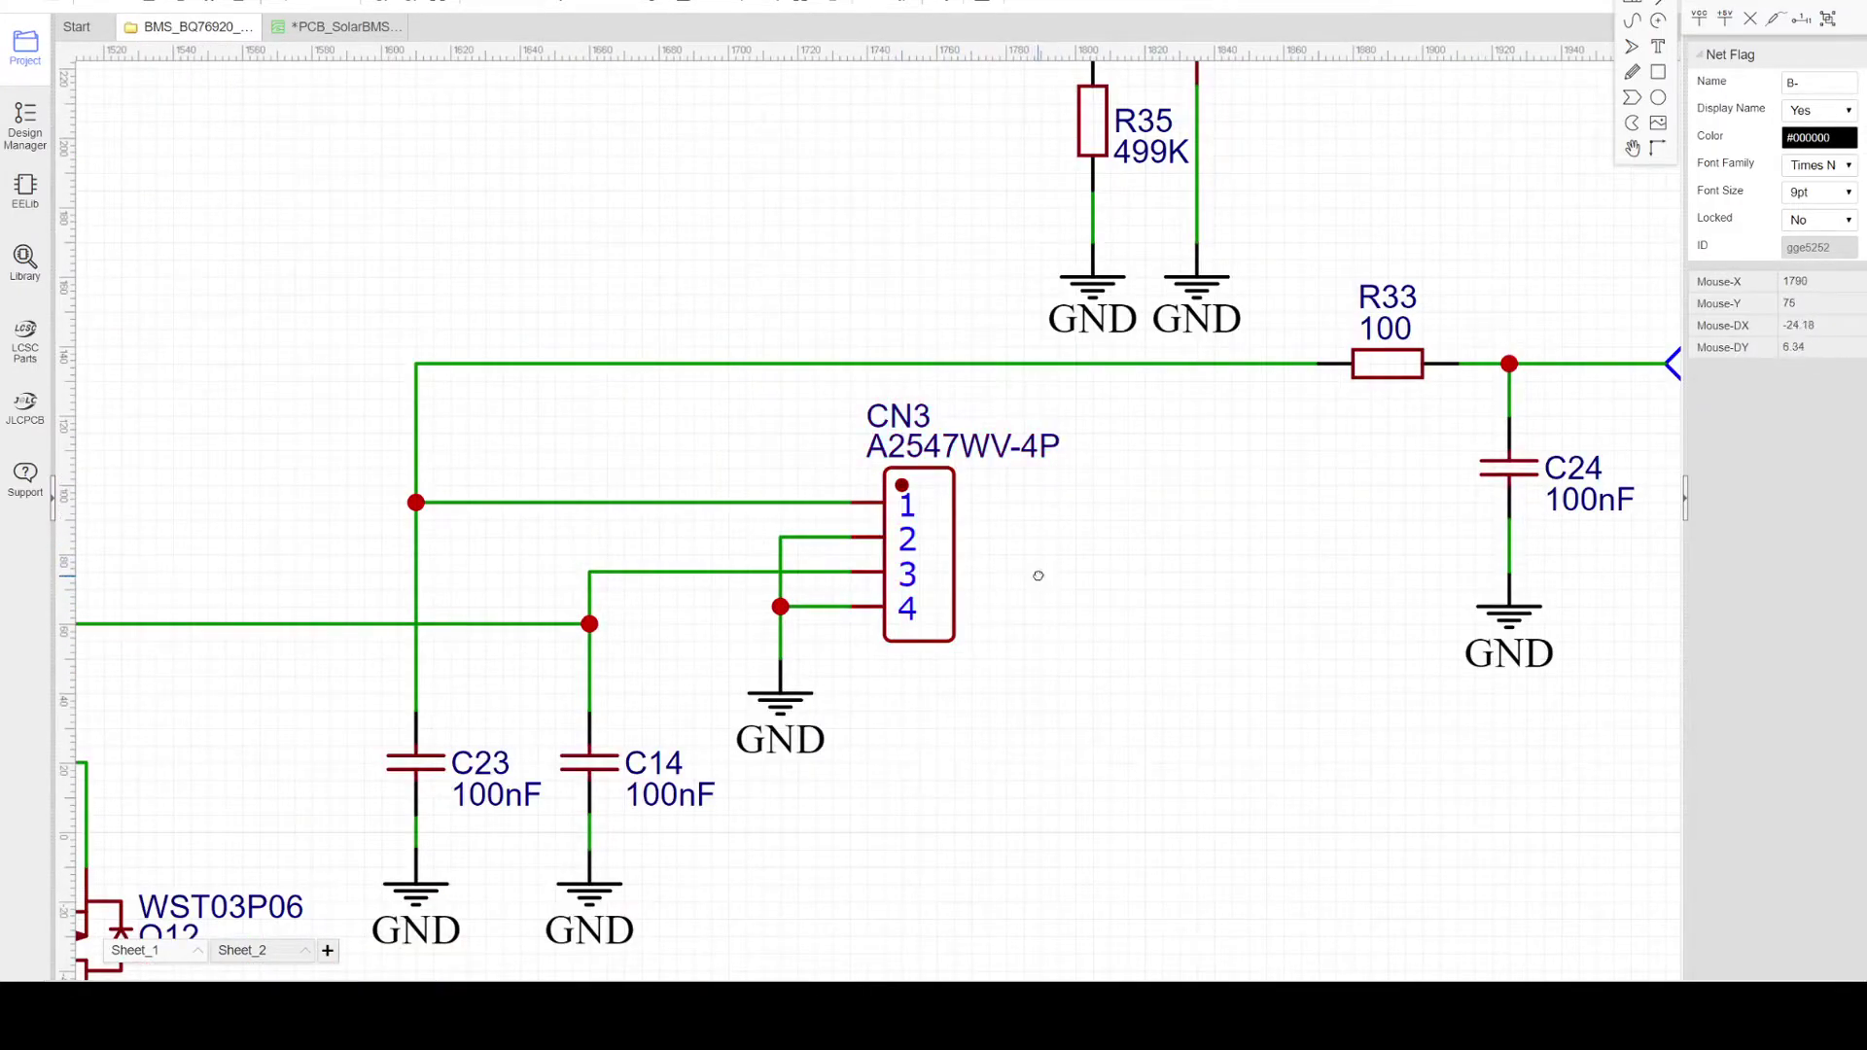
right_click_drag(1046, 569, 1159, 506)
scroll(1138, 548, "down", 1)
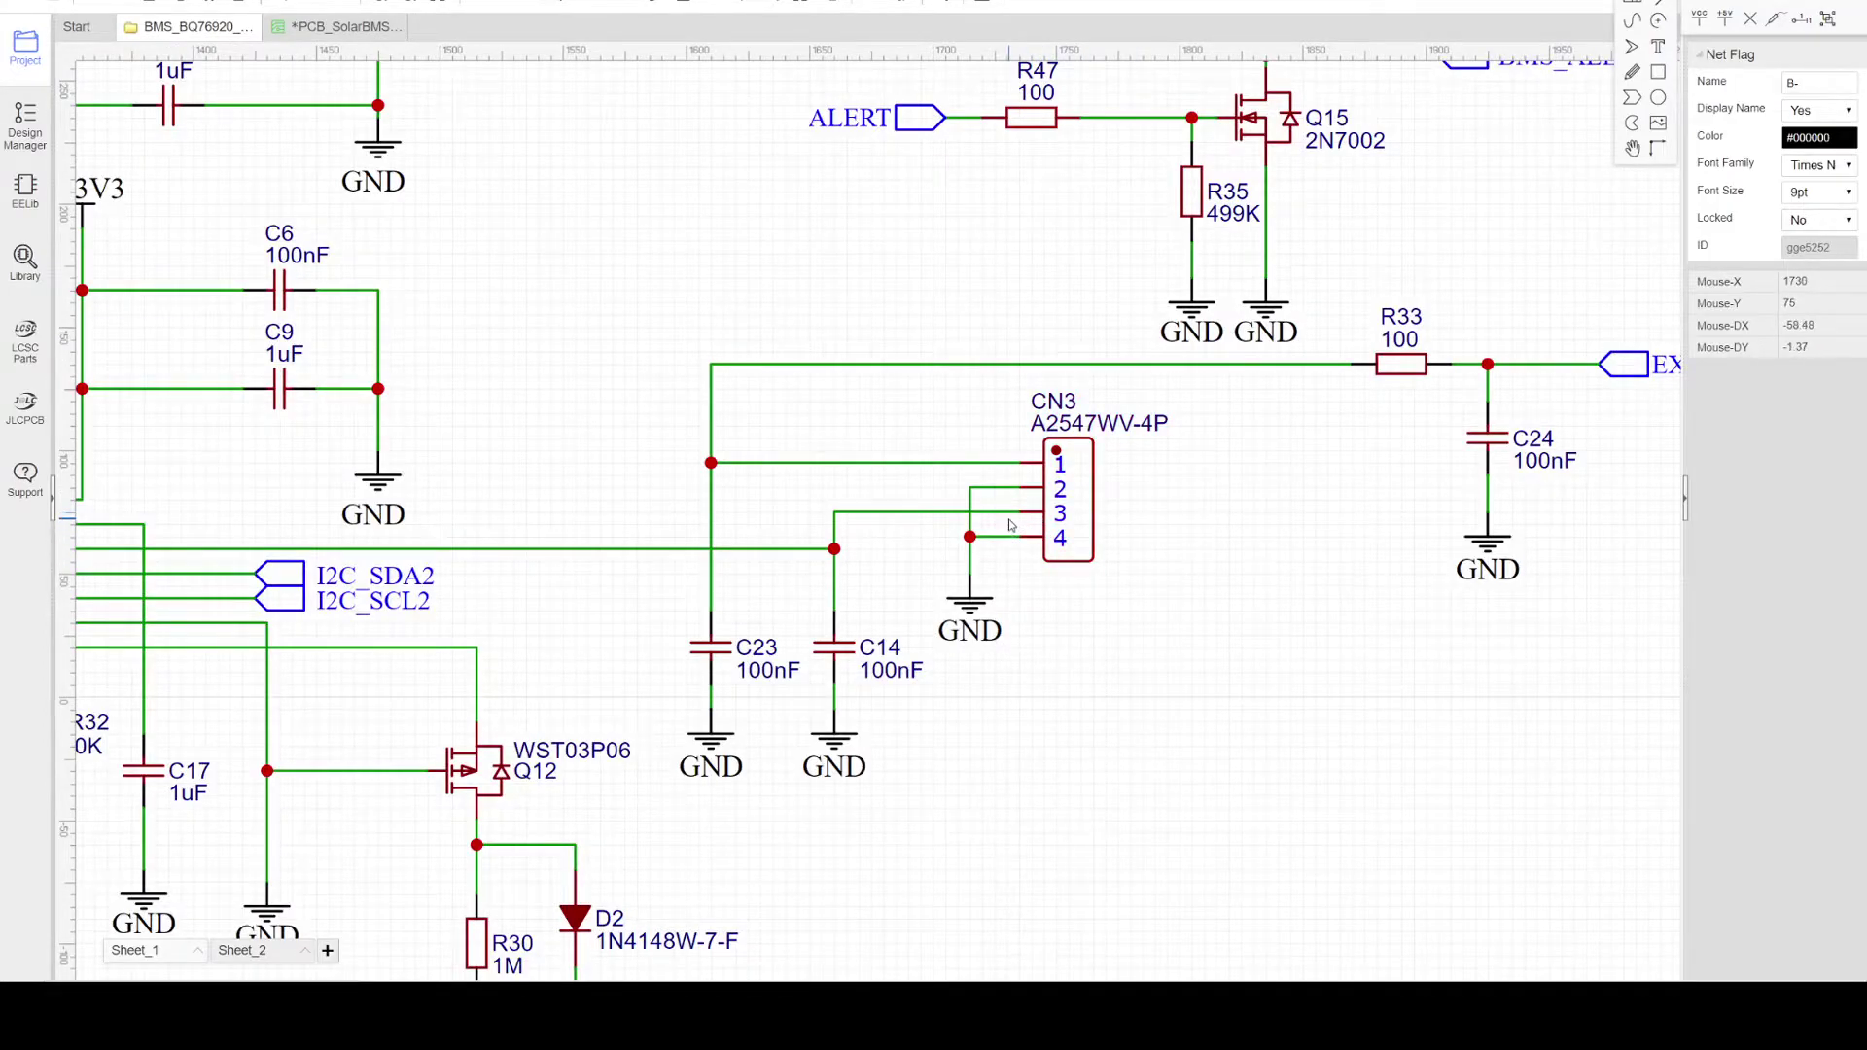
right_click_drag(493, 535, 656, 516)
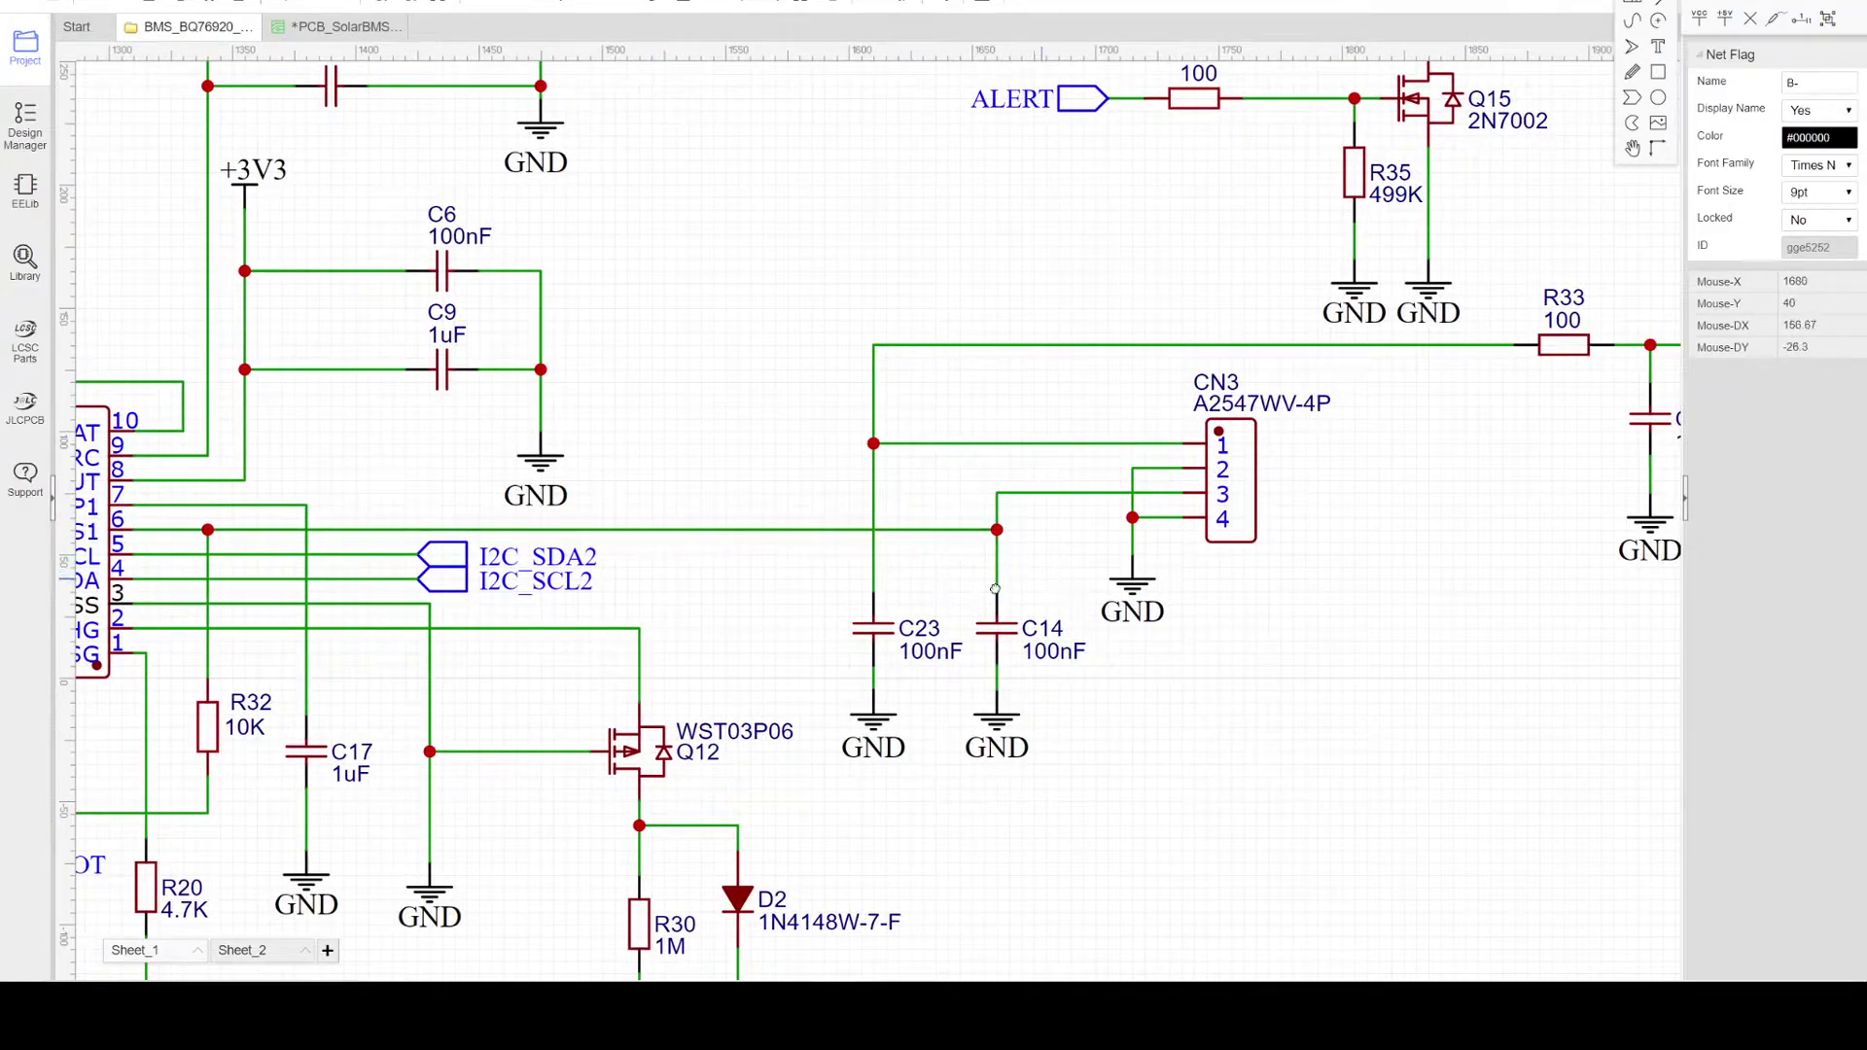
right_click_drag(1015, 584, 890, 598)
right_click_drag(1166, 551, 790, 570)
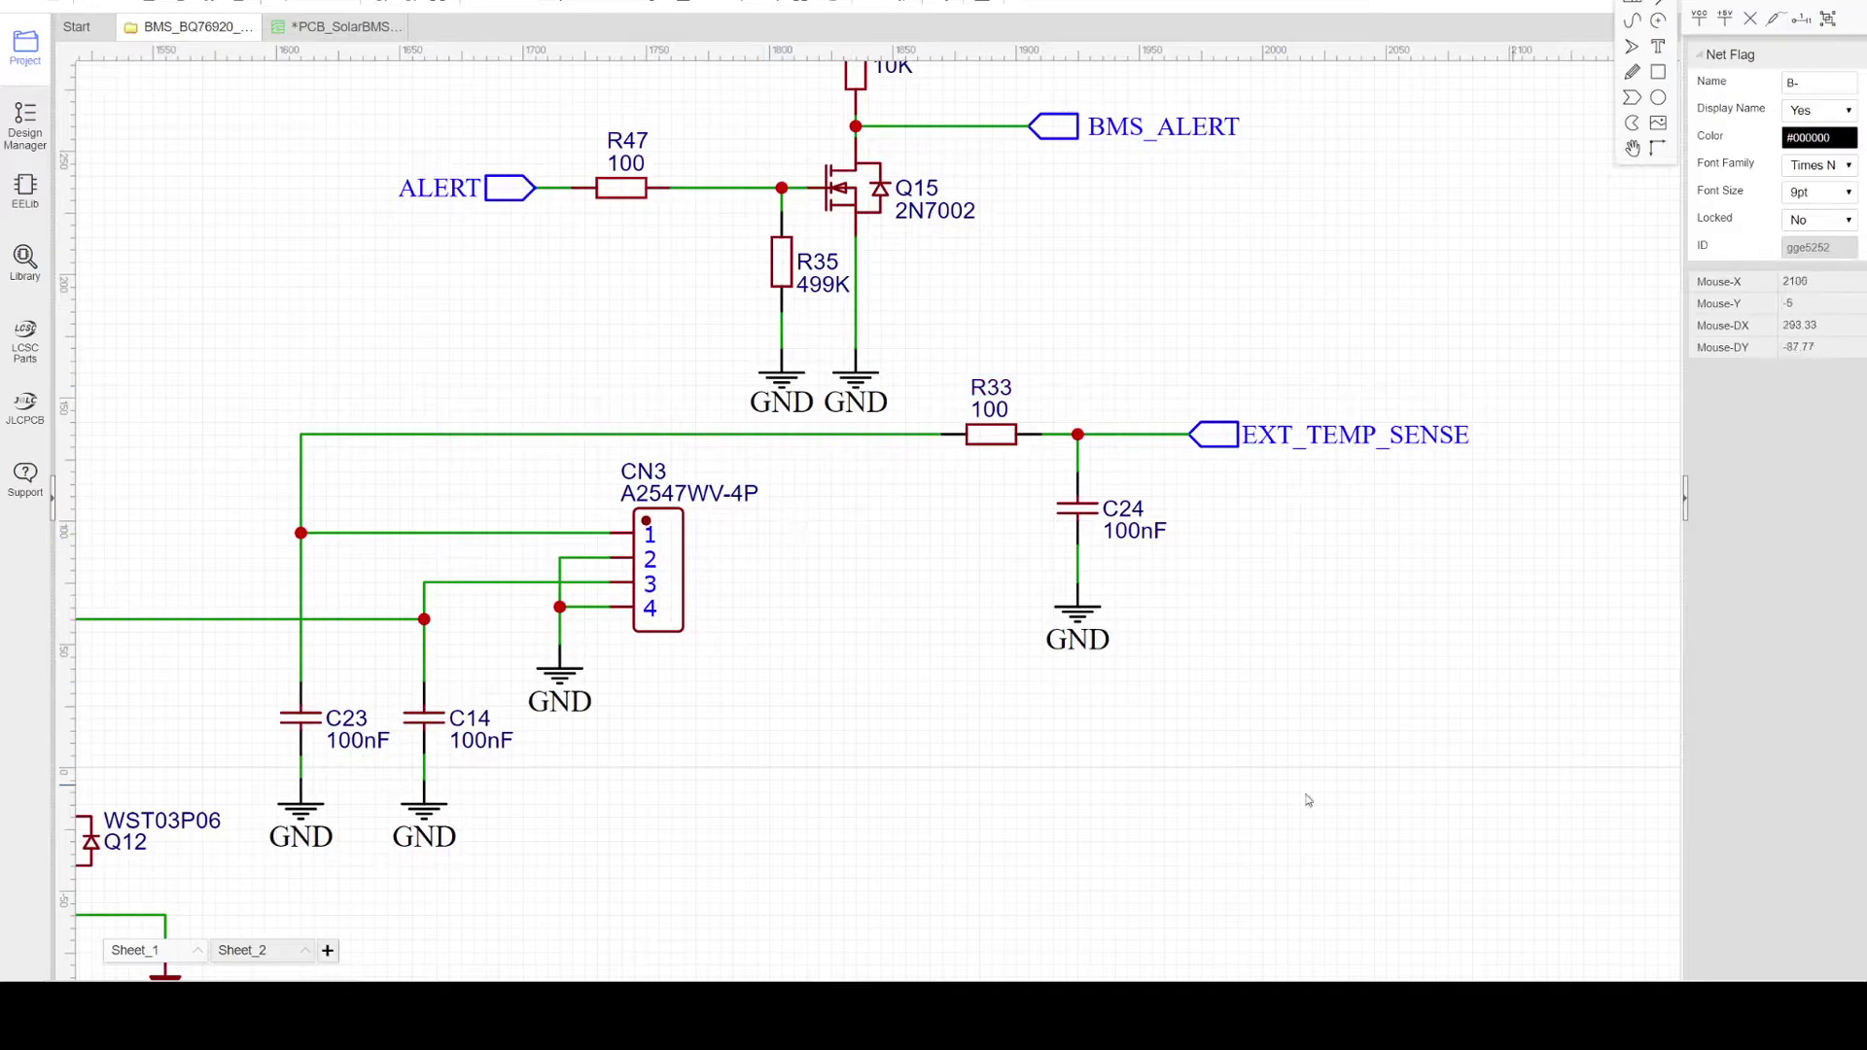
Step: Switch from the Sheet_1 overview to Sheet_2 and locate the +VBATT power switch circuit around dual diode D4
scroll(1025, 501, "down", 3)
scroll(999, 537, "down", 3)
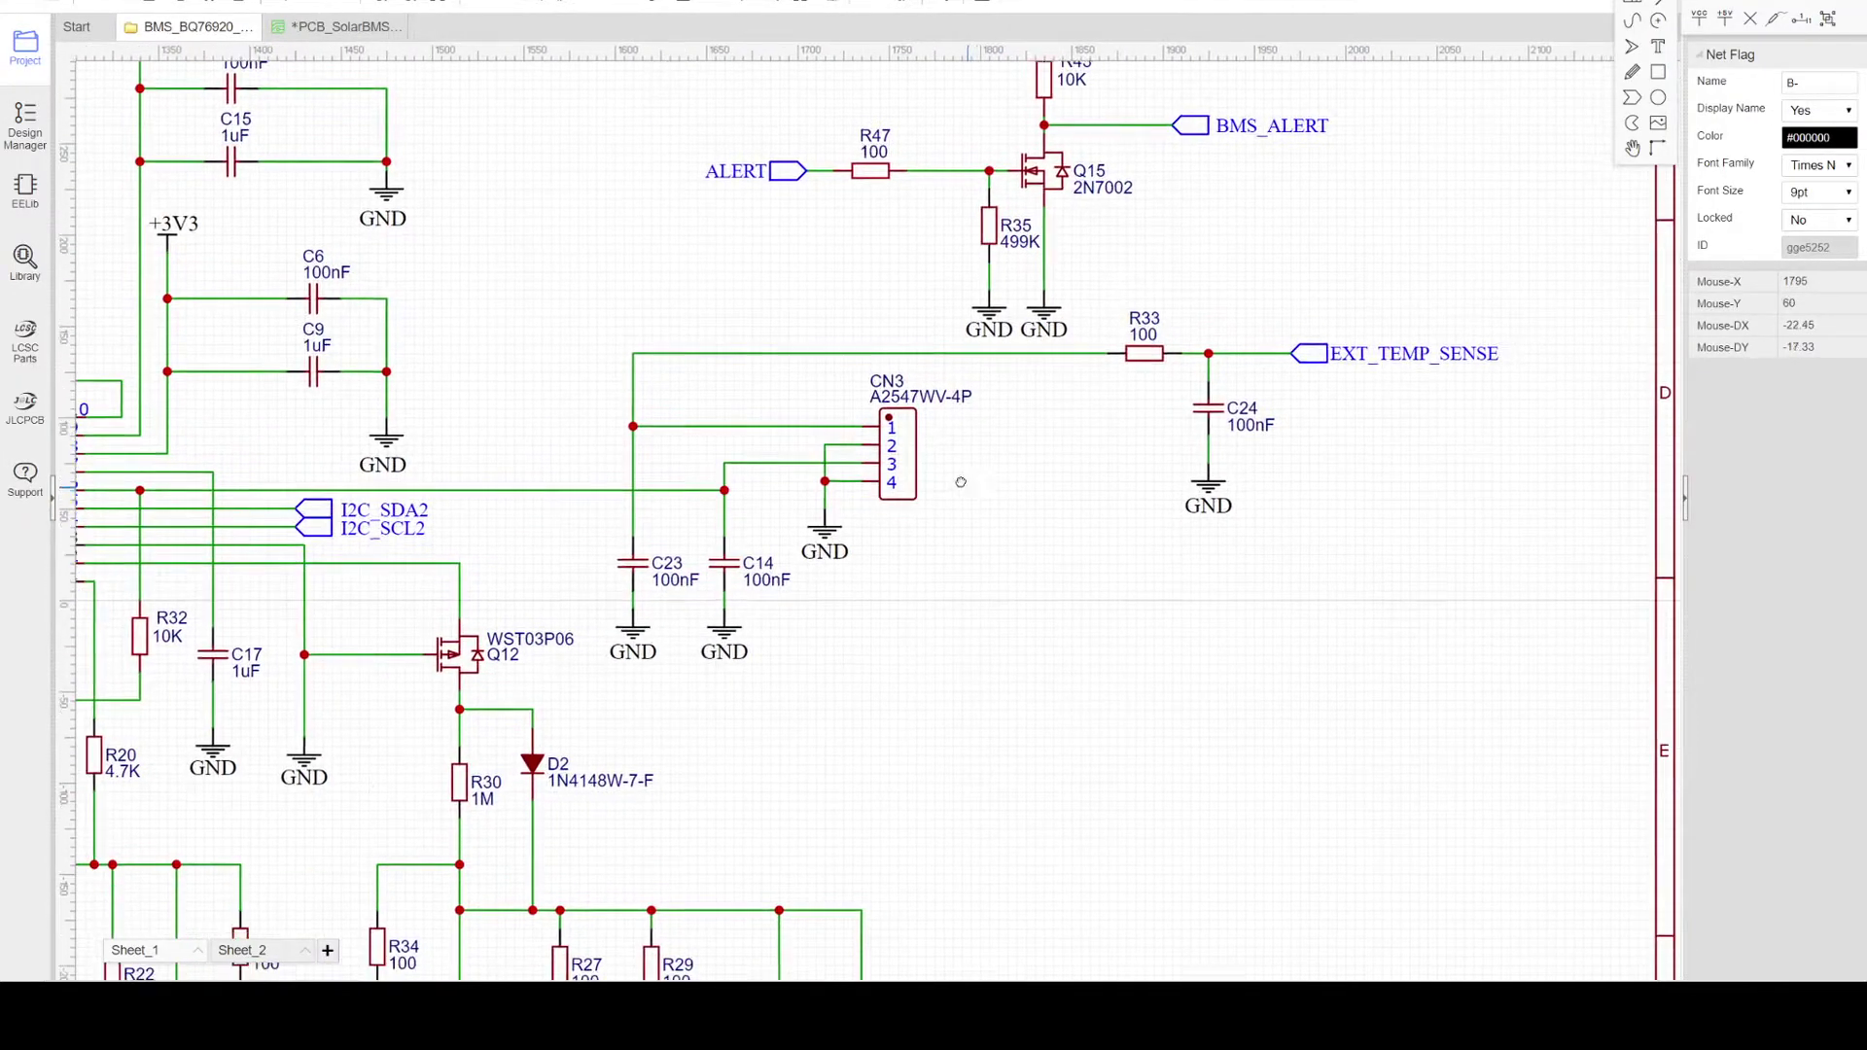
right_click_drag(944, 437, 1217, 491)
scroll(998, 629, "down", 2)
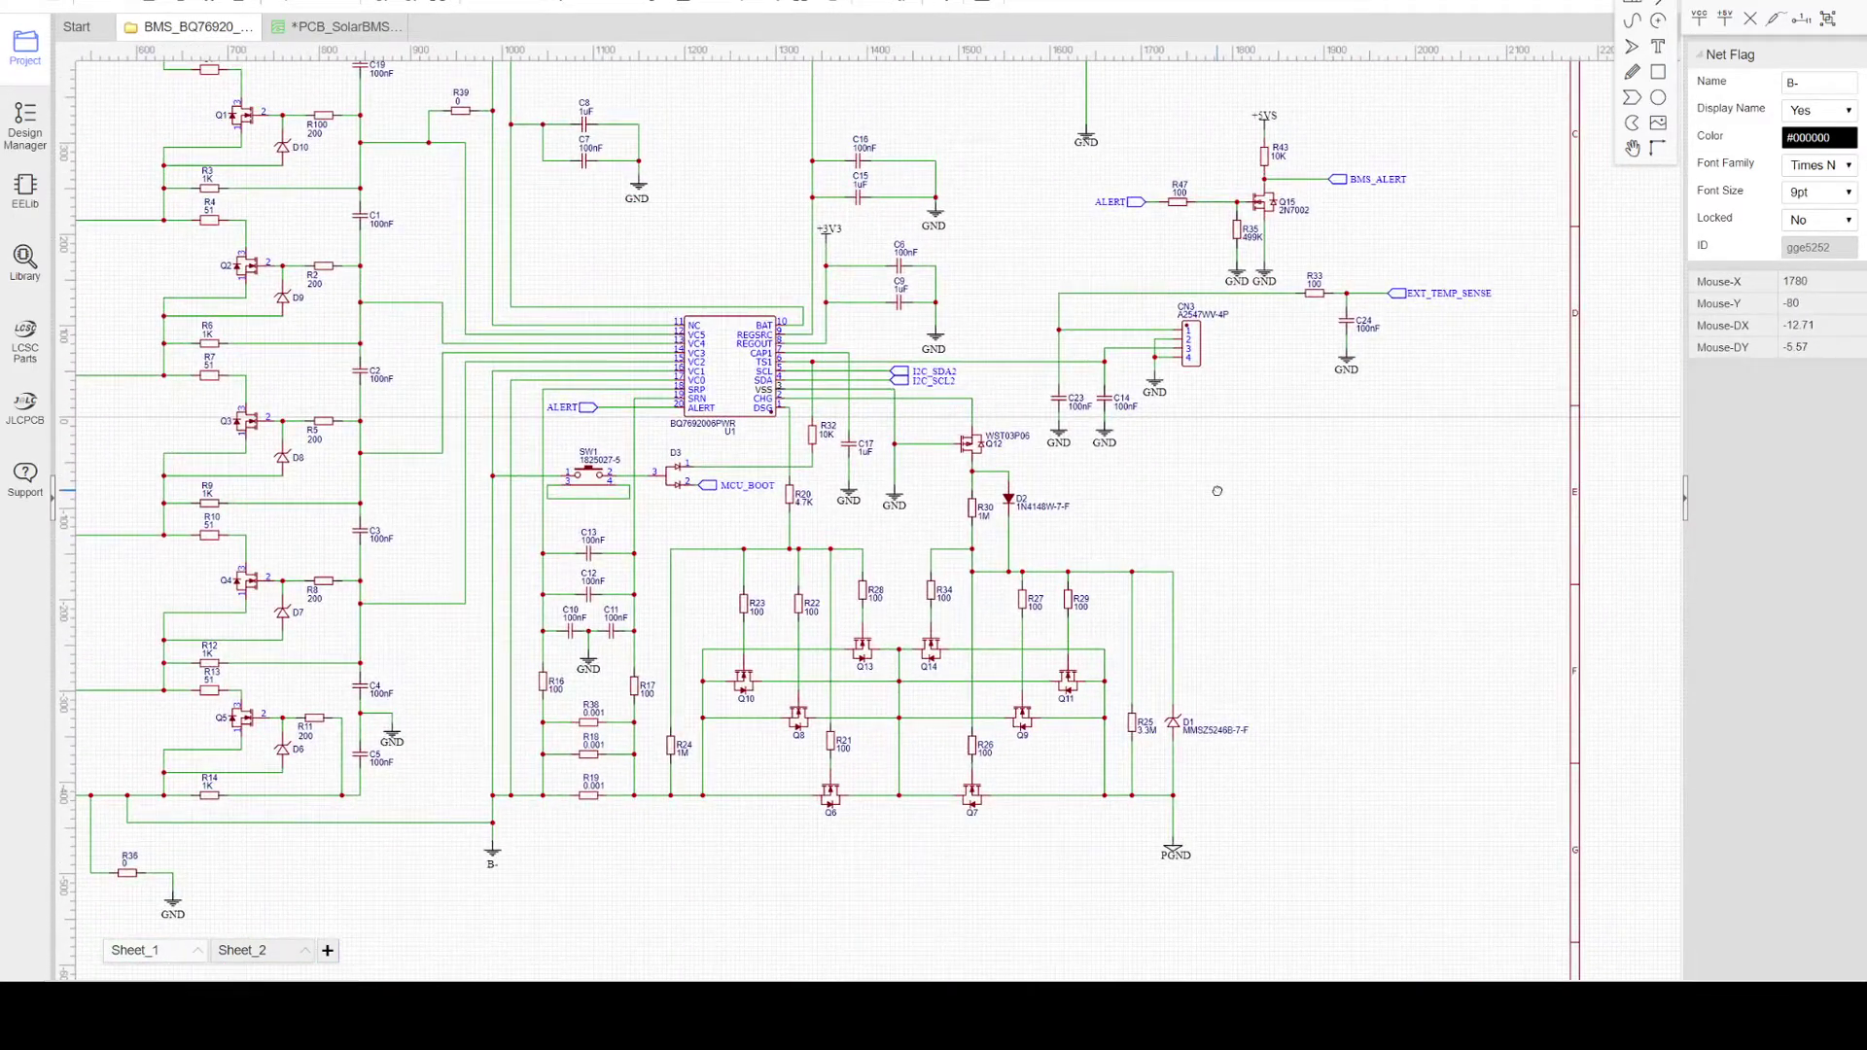
left_click(260, 955)
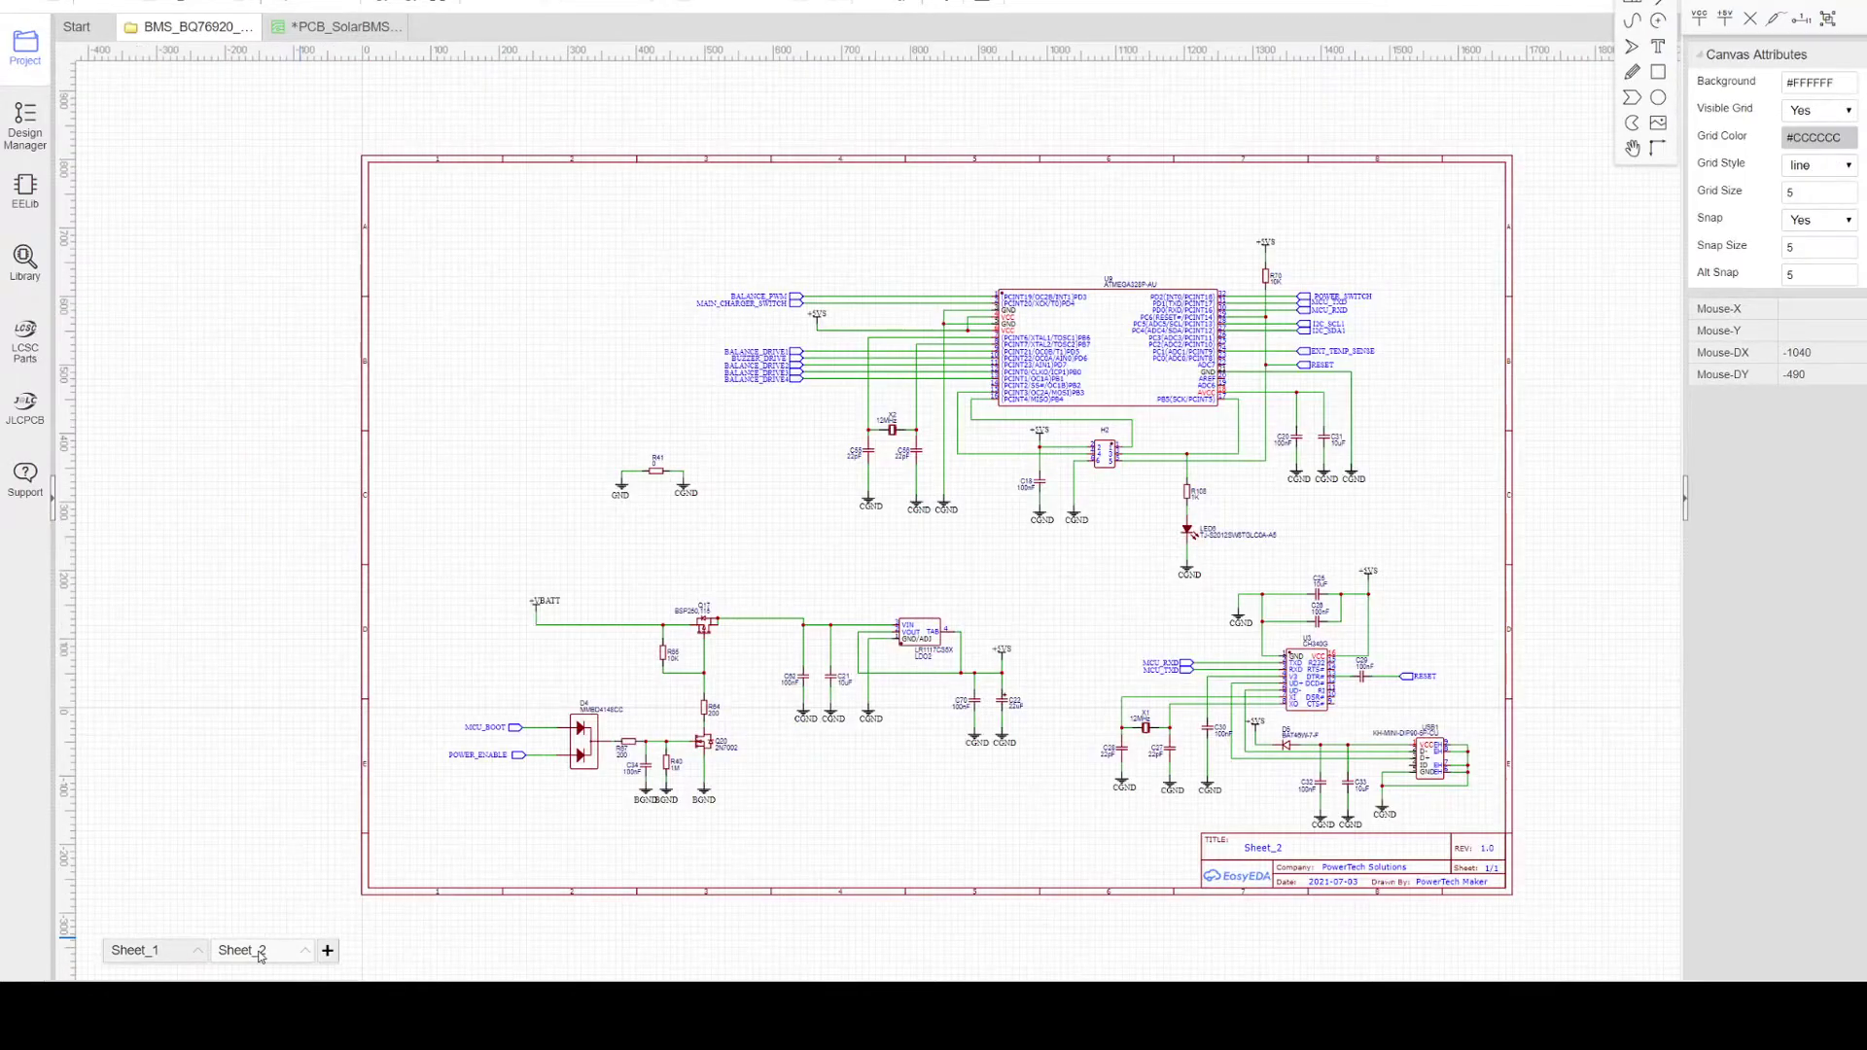
right_click_drag(711, 505, 677, 258)
scroll(550, 497, "up", 6)
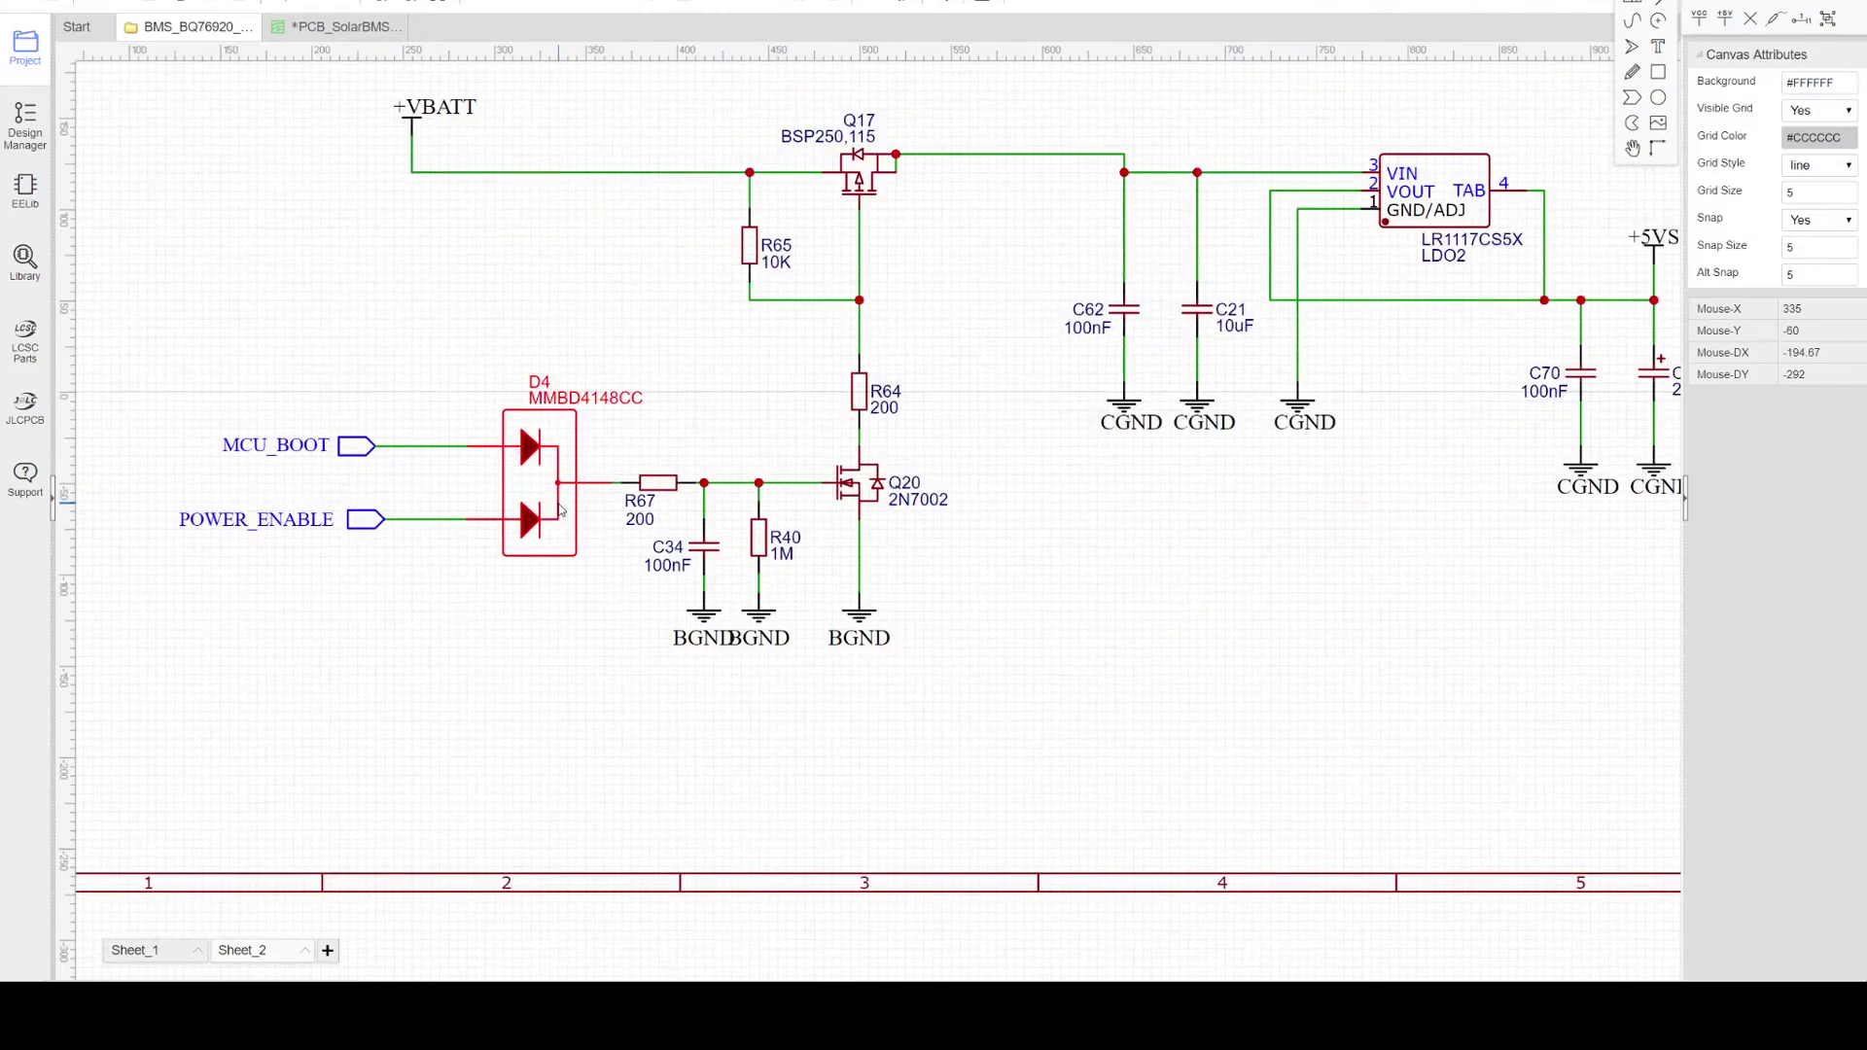
Step: Inspect the MCU_BOOT net port's attributes and its connection to dual diode D4
right_click_drag(640, 389, 825, 383)
scroll(642, 455, "up", 2)
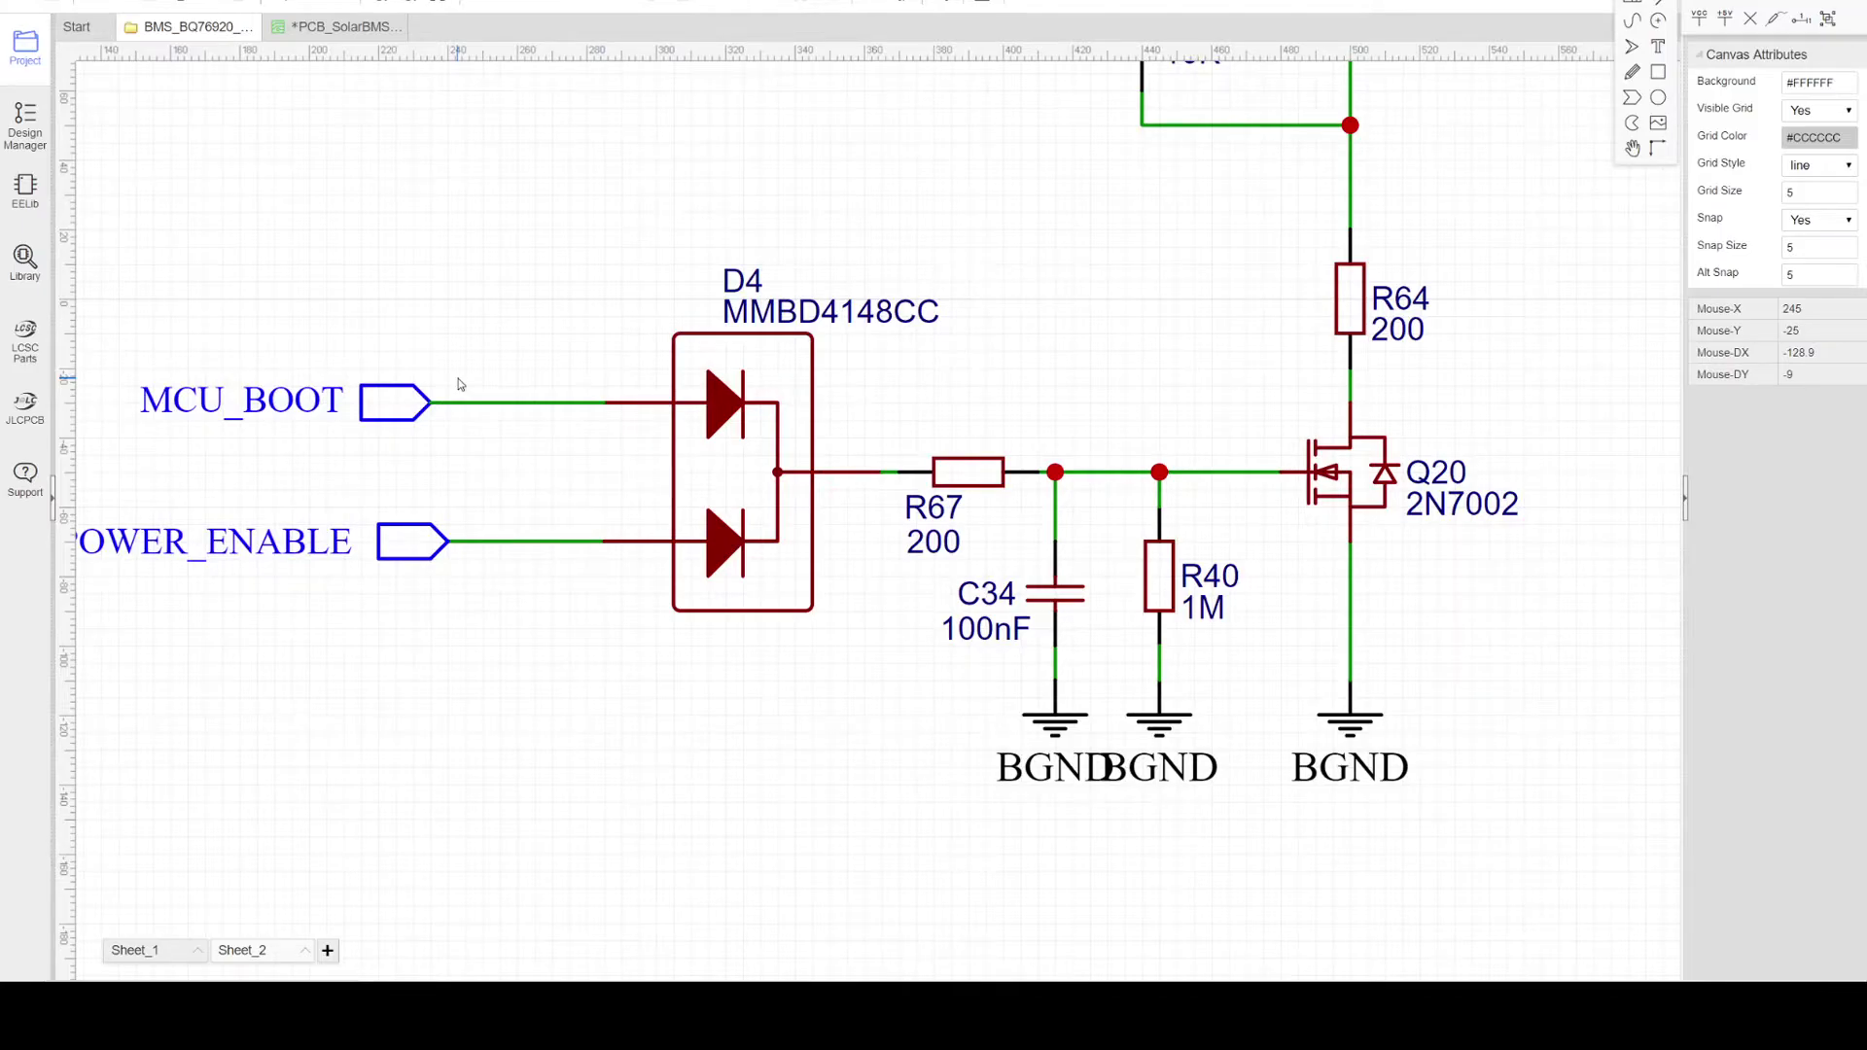
left_click(404, 414)
right_click_drag(522, 474, 419, 468)
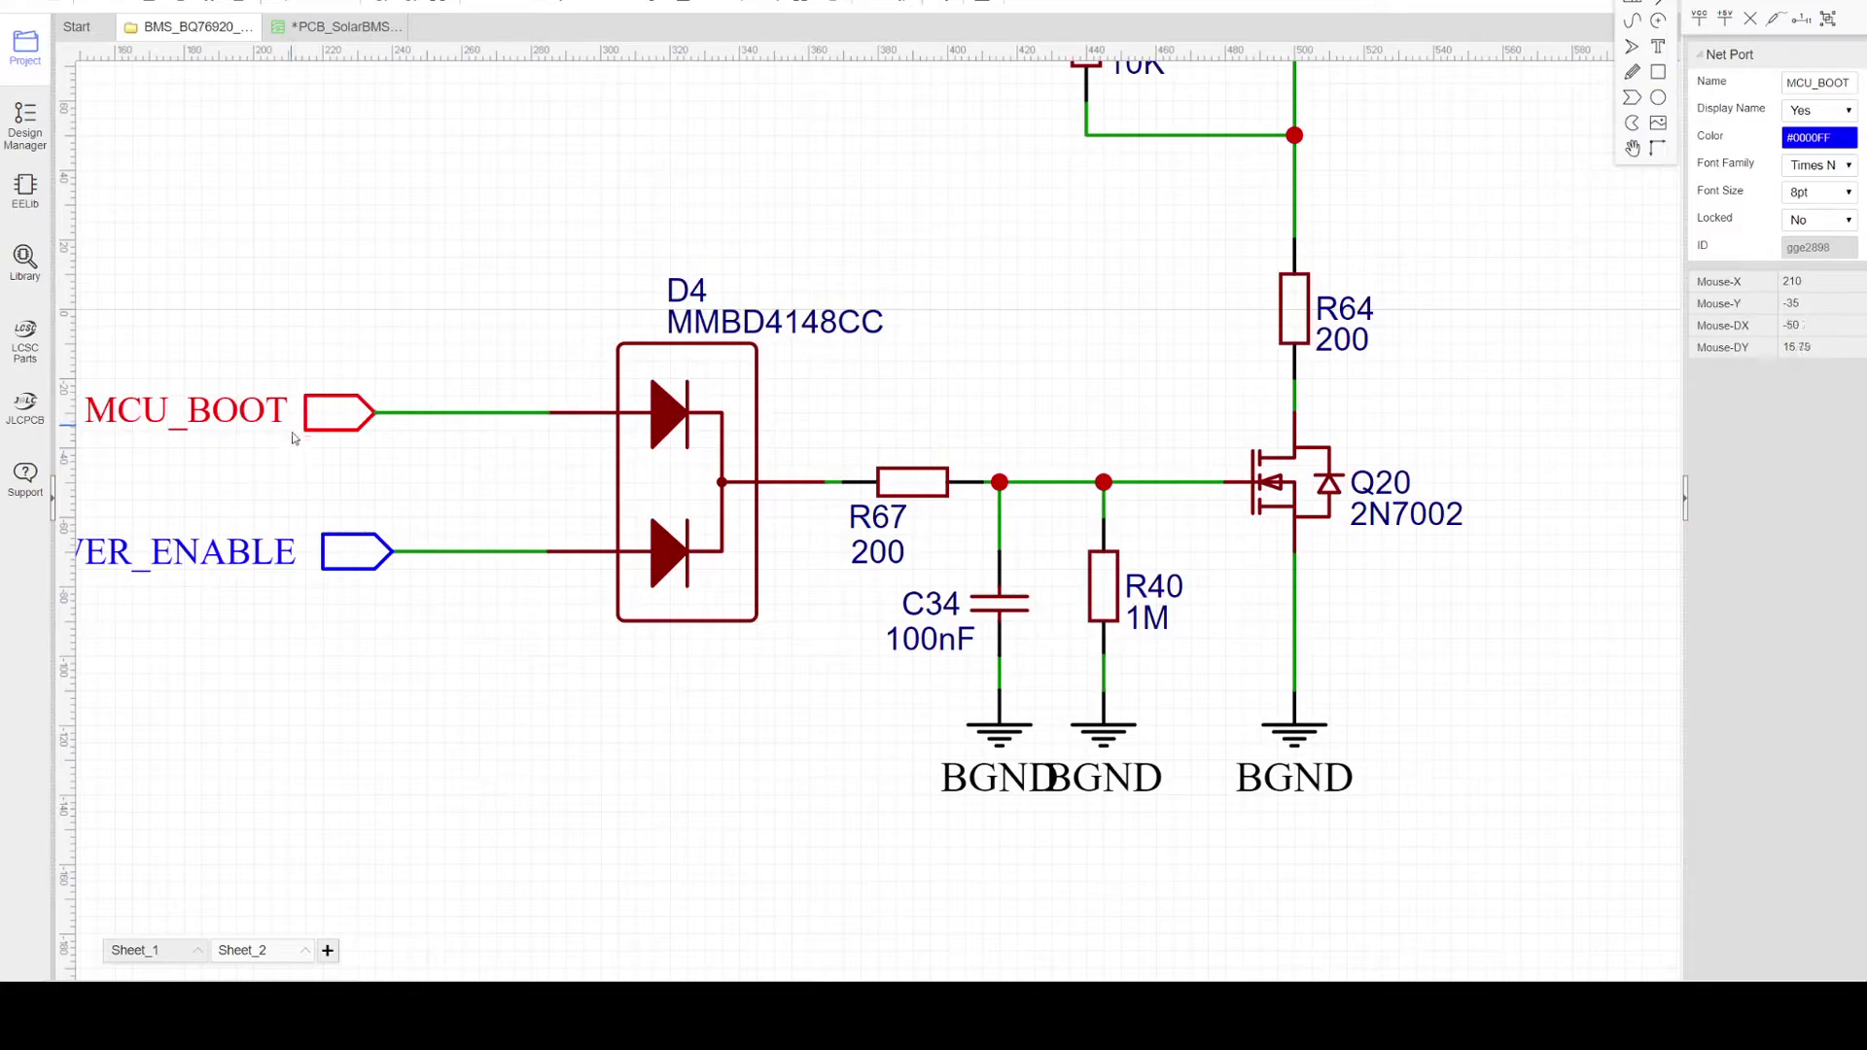
scroll(466, 425, "down", 2)
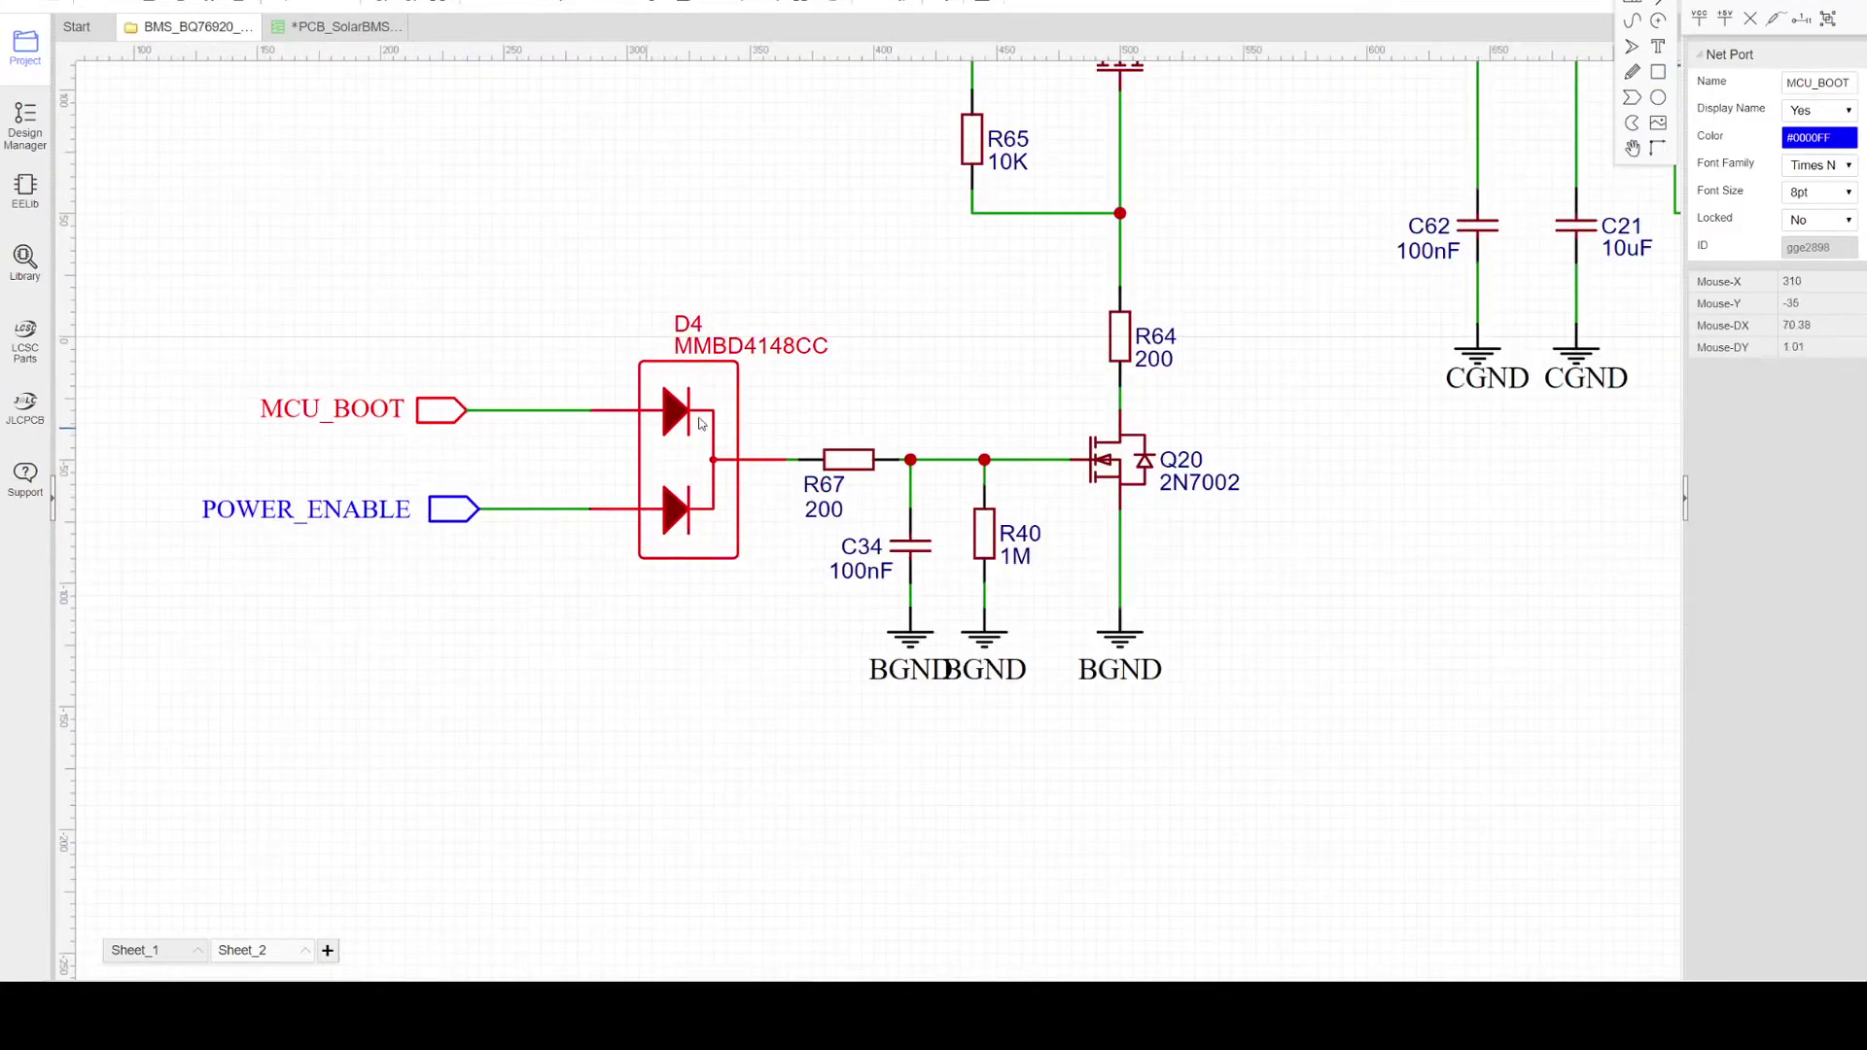
Step: Trace the switch path from D4 through R67, Q20 and R64 to MOSFET Q17 and pull-up resistor R65
right_click_drag(956, 348, 791, 399)
scroll(793, 395, "down", 1)
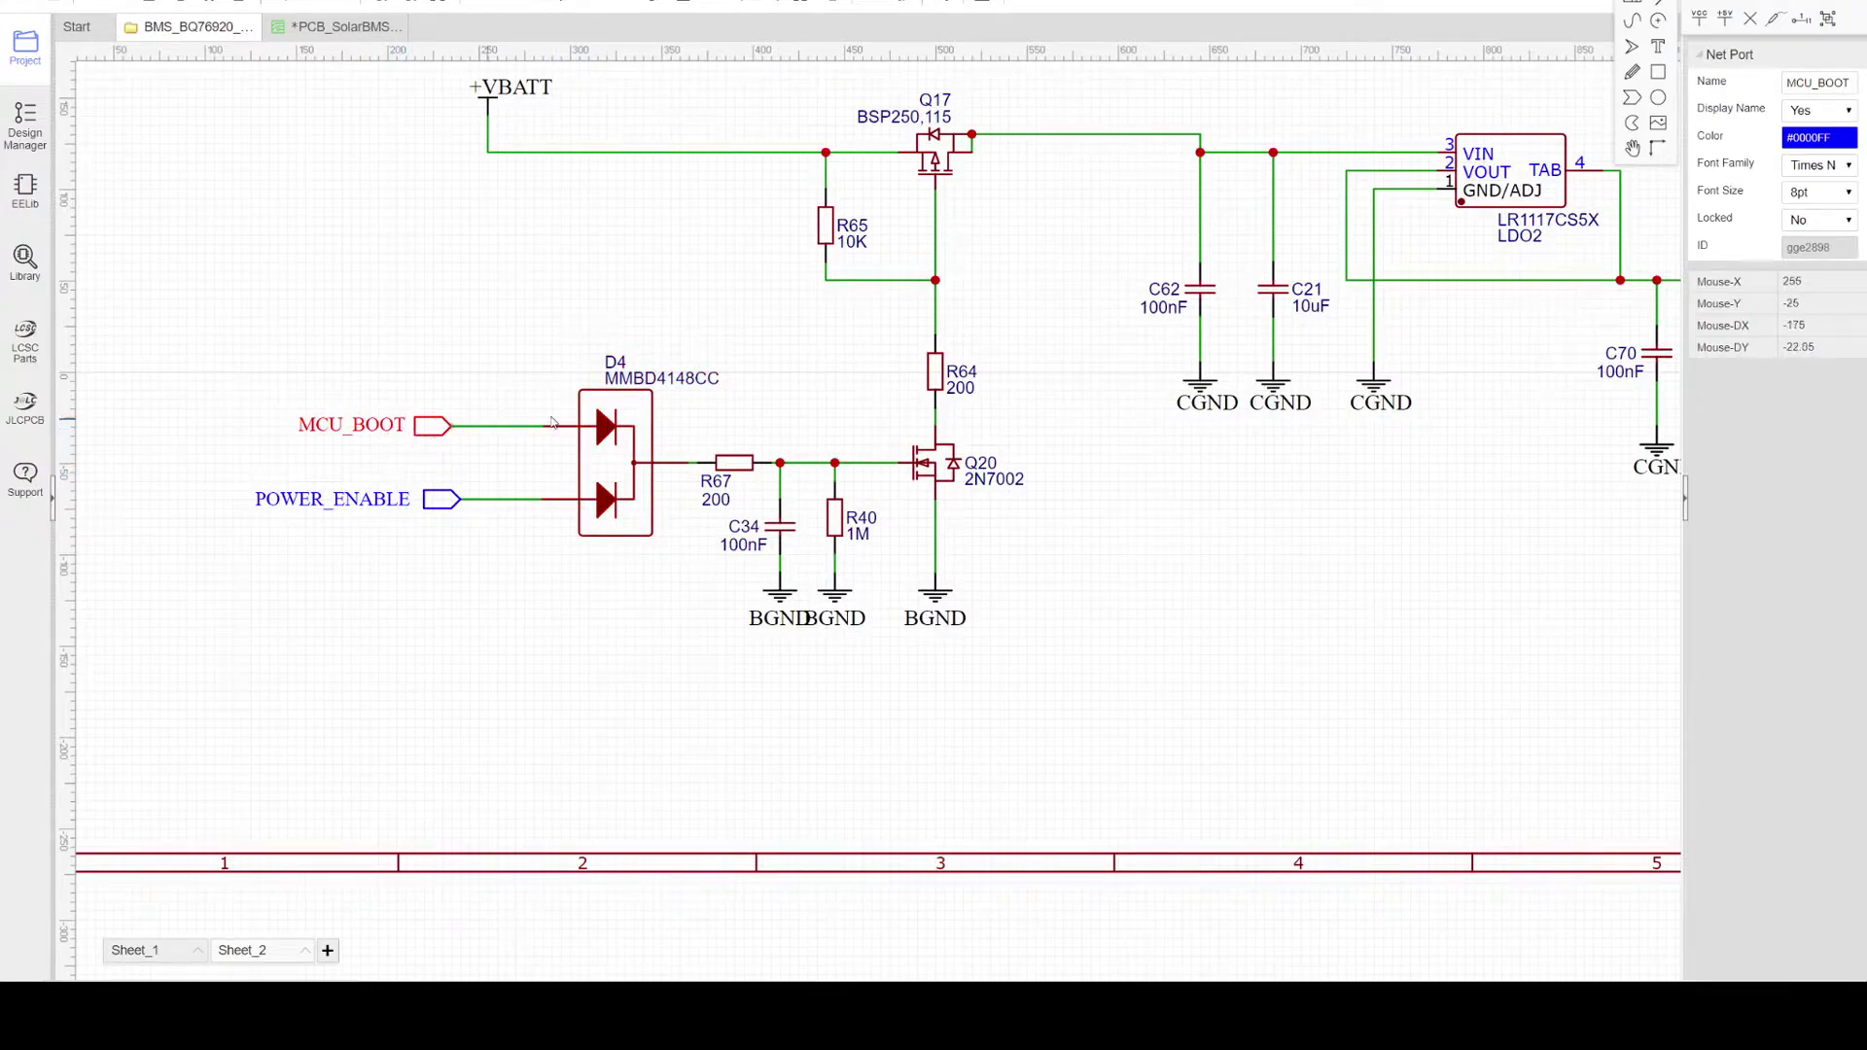
scroll(803, 426, "down", 1)
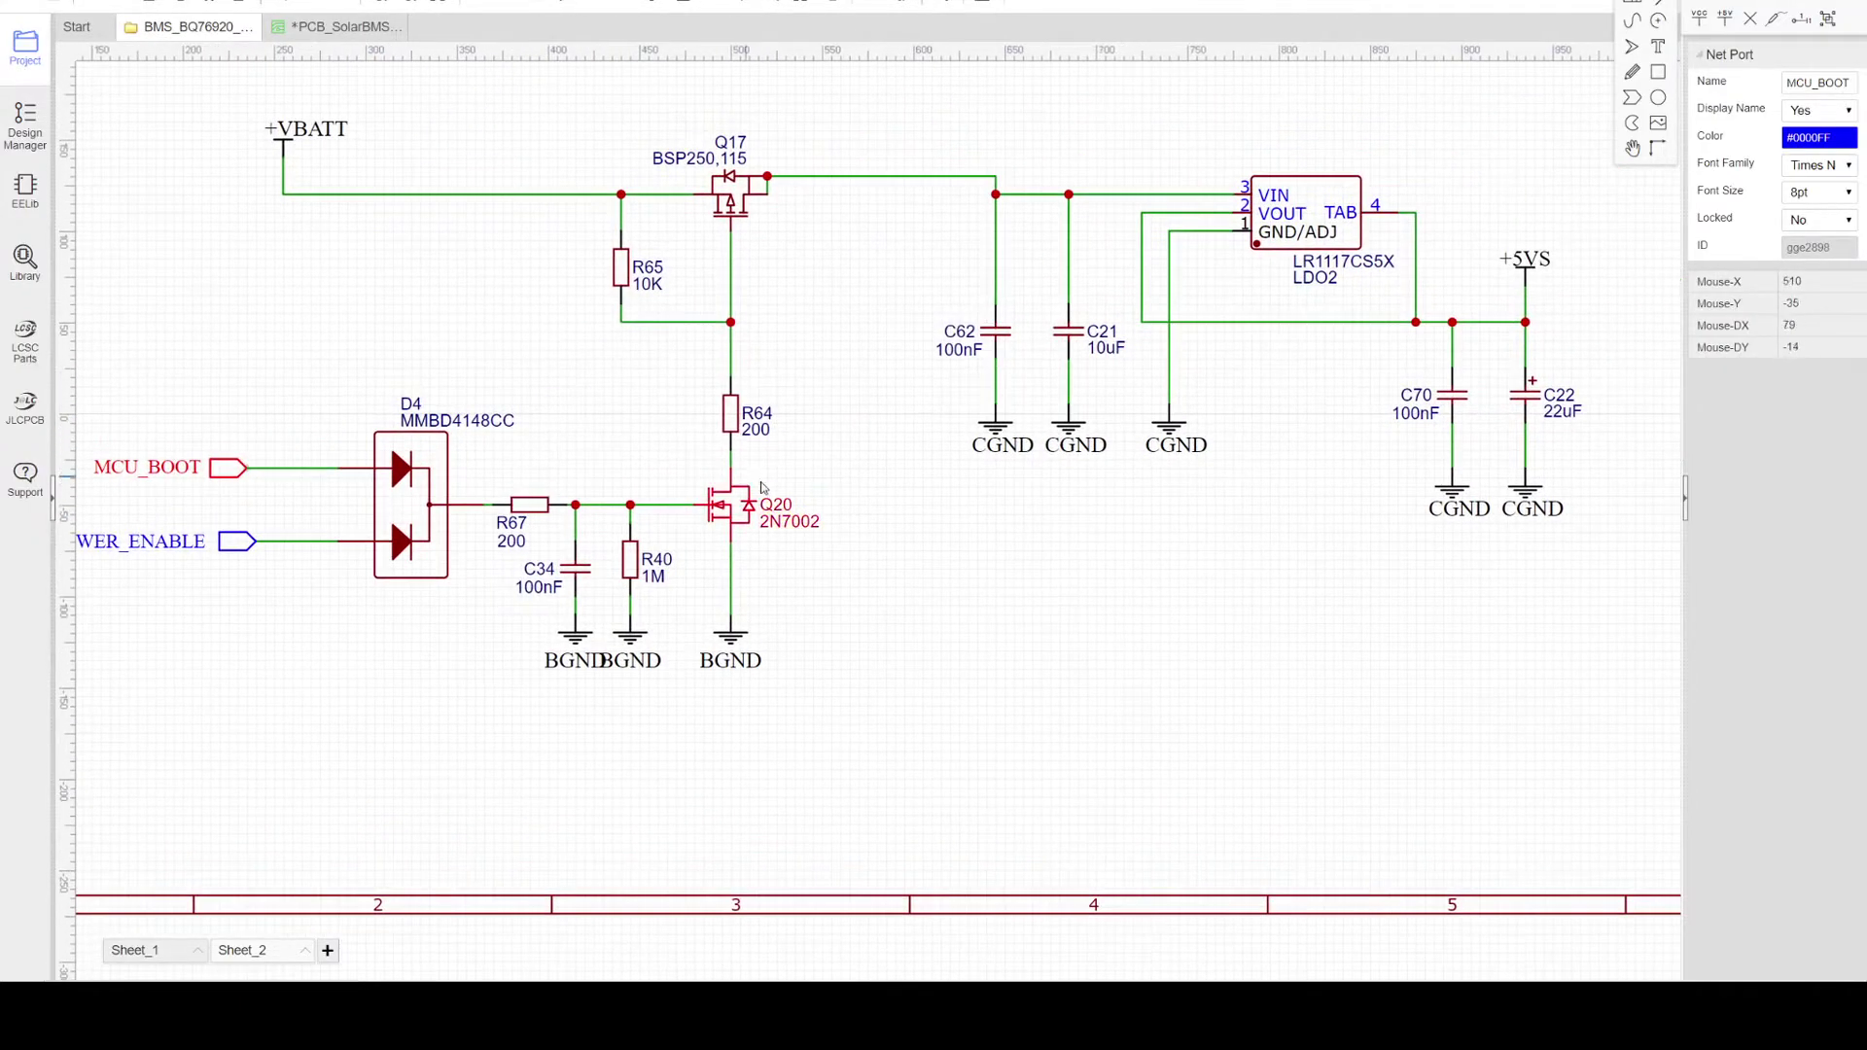
scroll(765, 517, "up", 2)
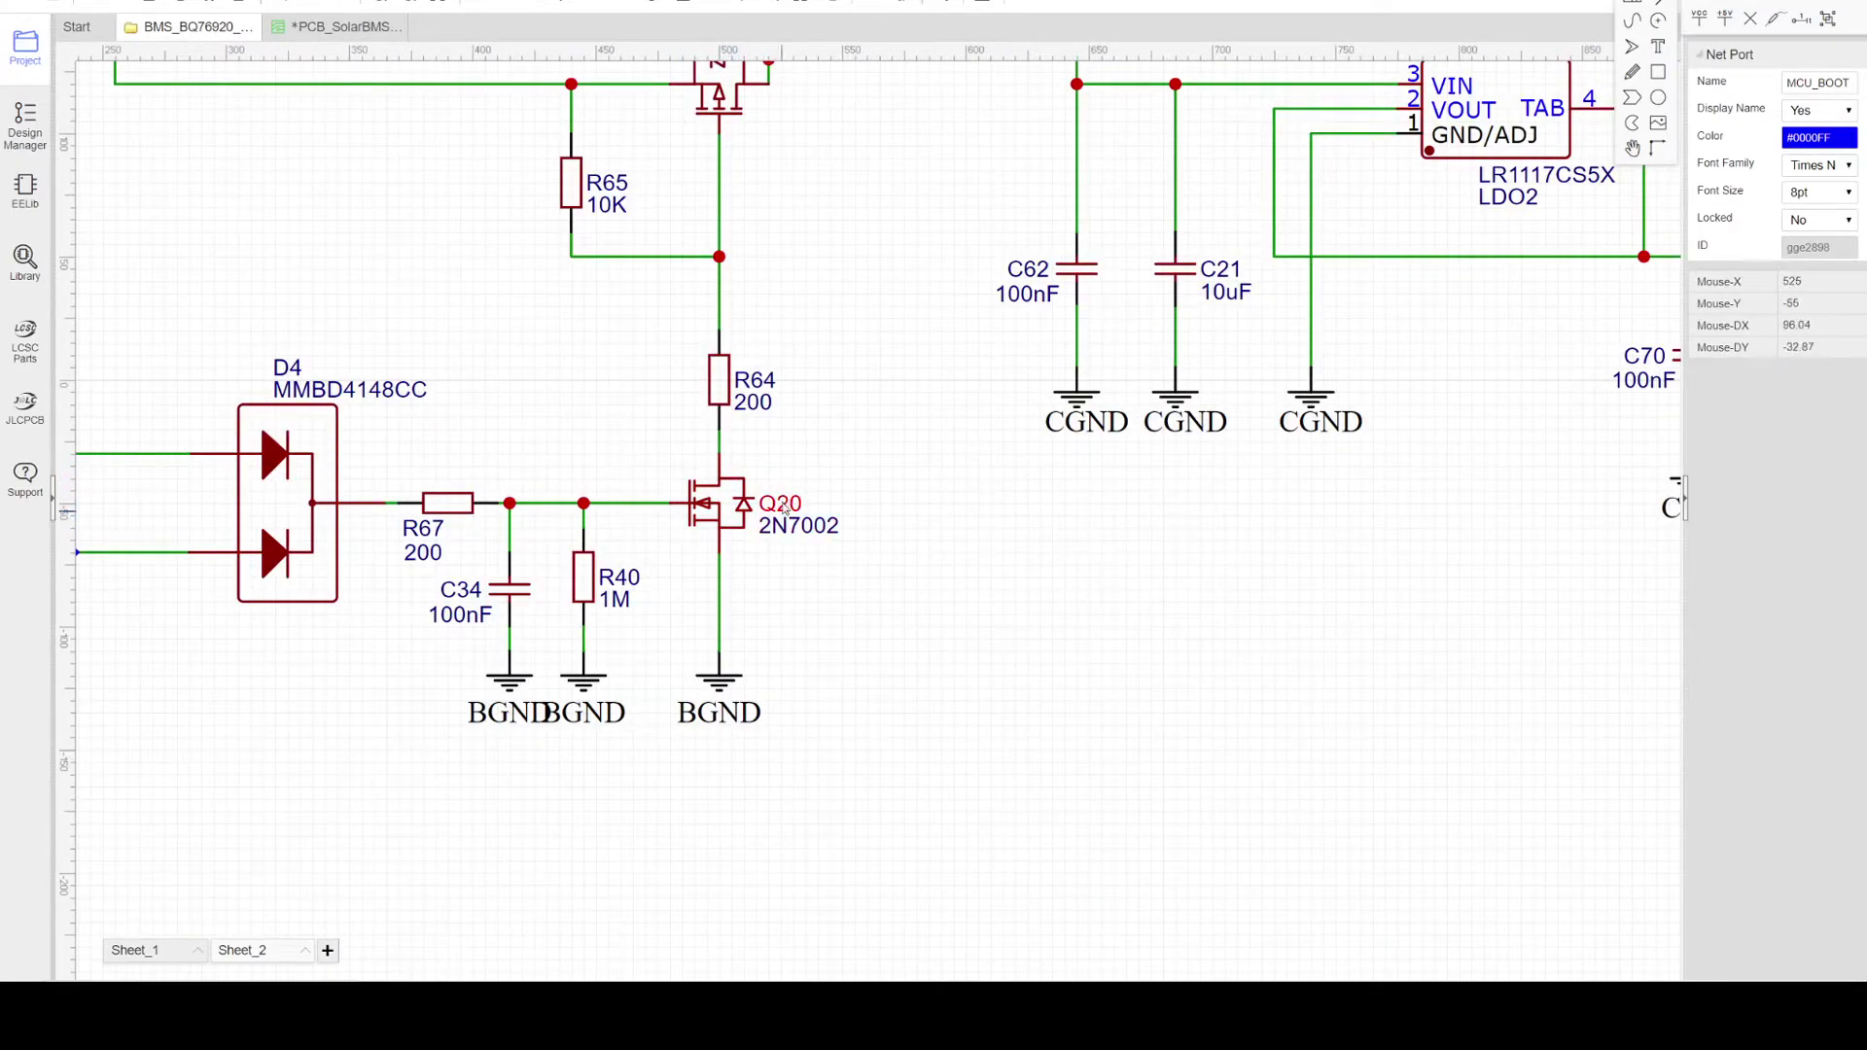
right_click_drag(834, 389, 821, 530)
right_click_drag(752, 315, 817, 308)
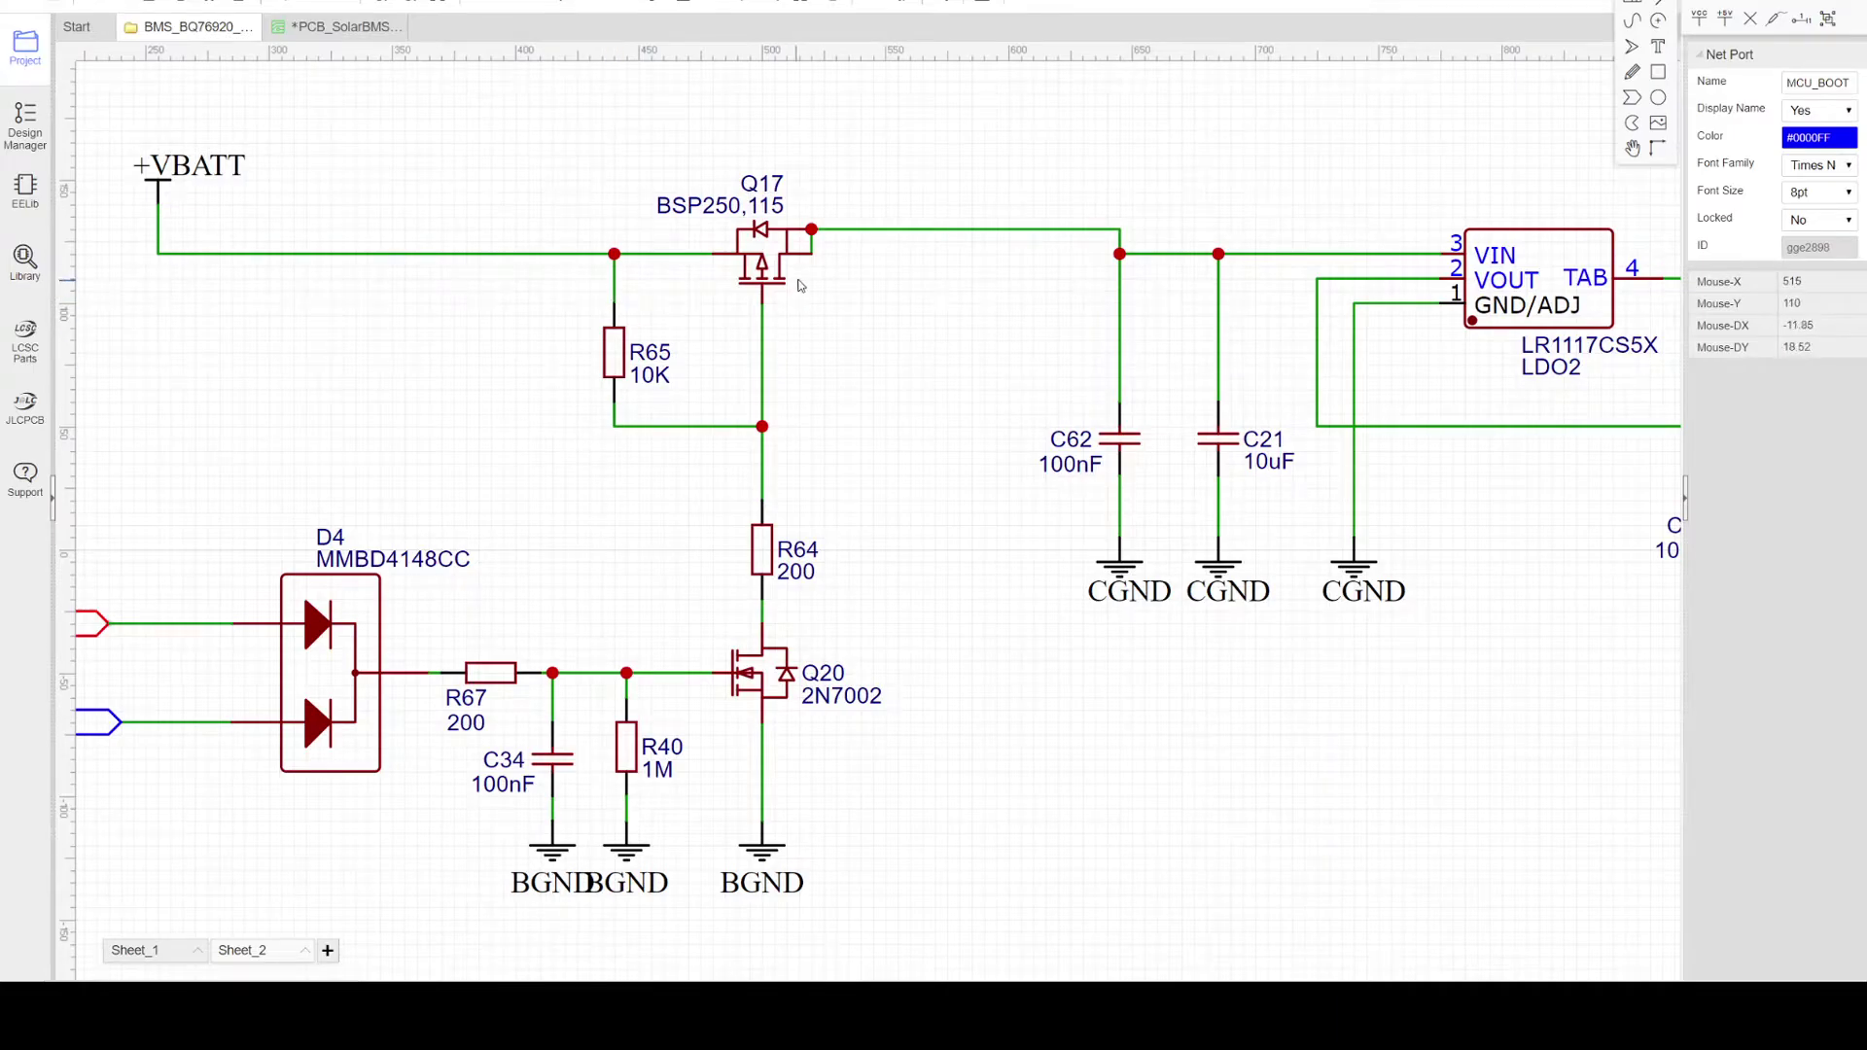
scroll(783, 394, "up", 2)
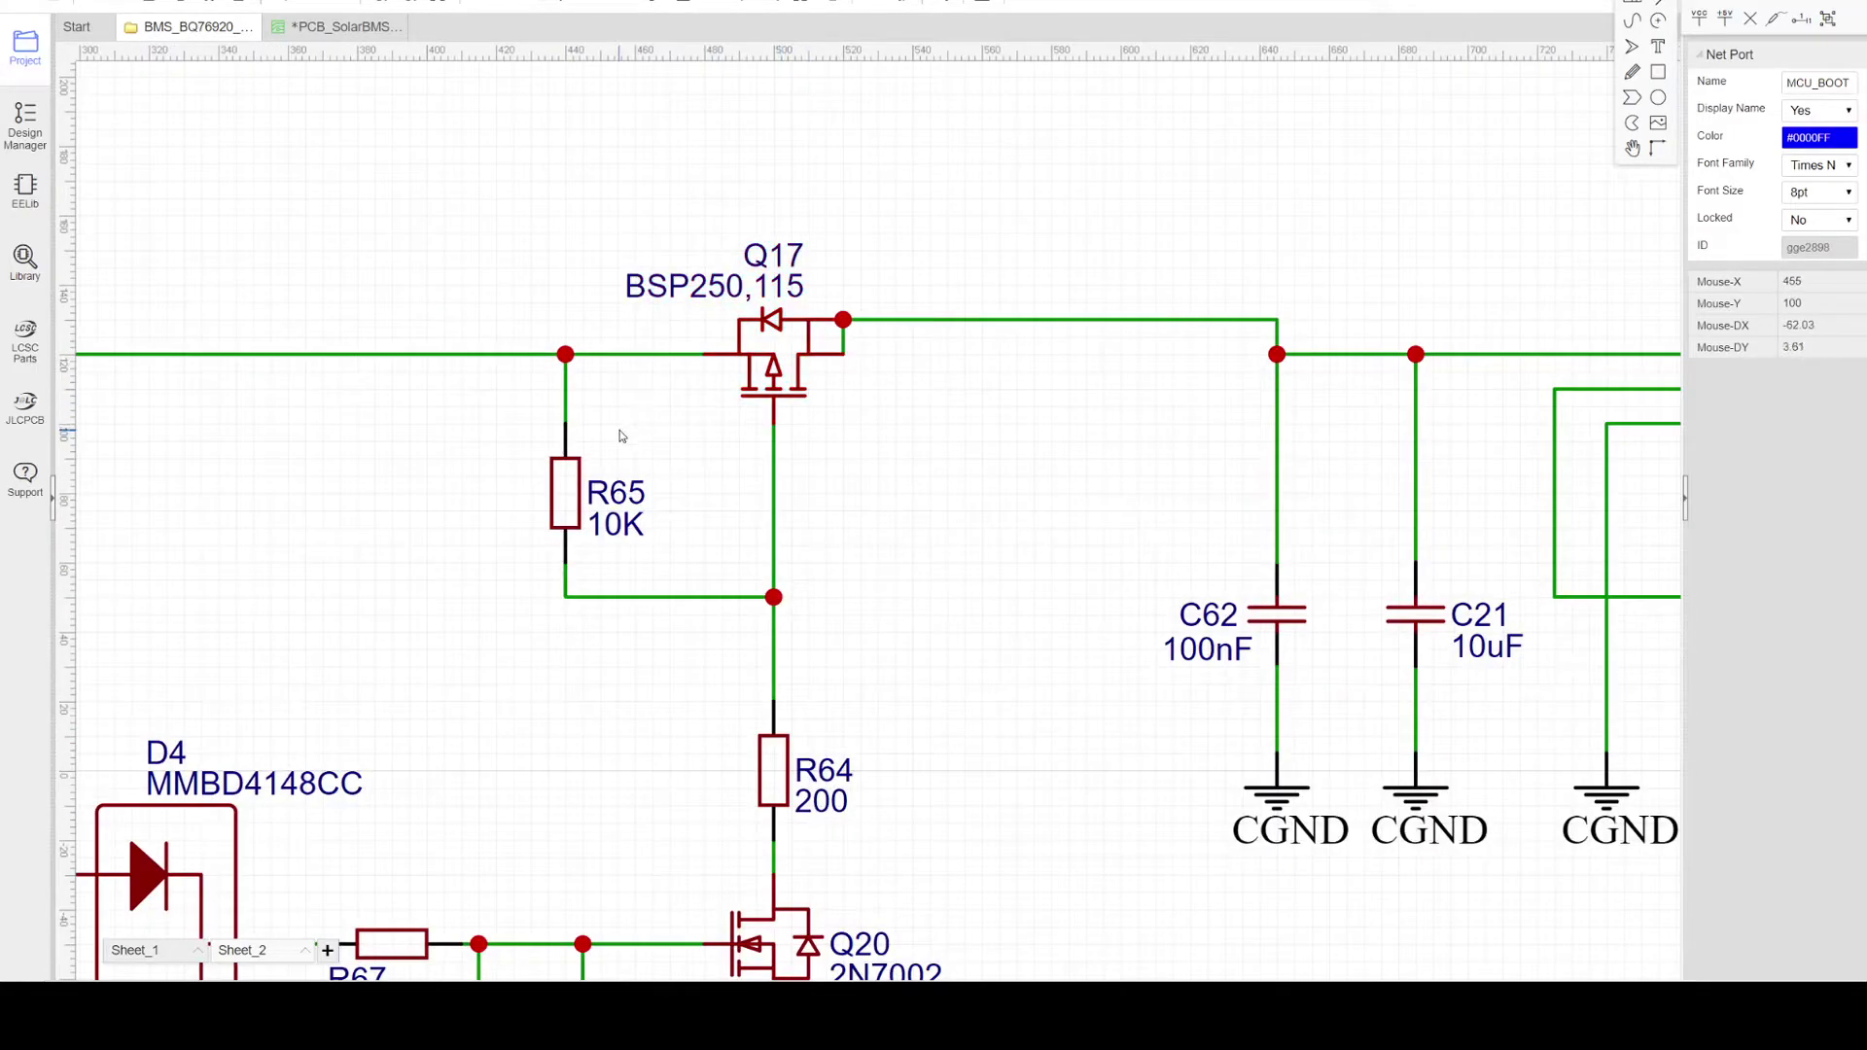
right_click_drag(660, 418, 723, 343)
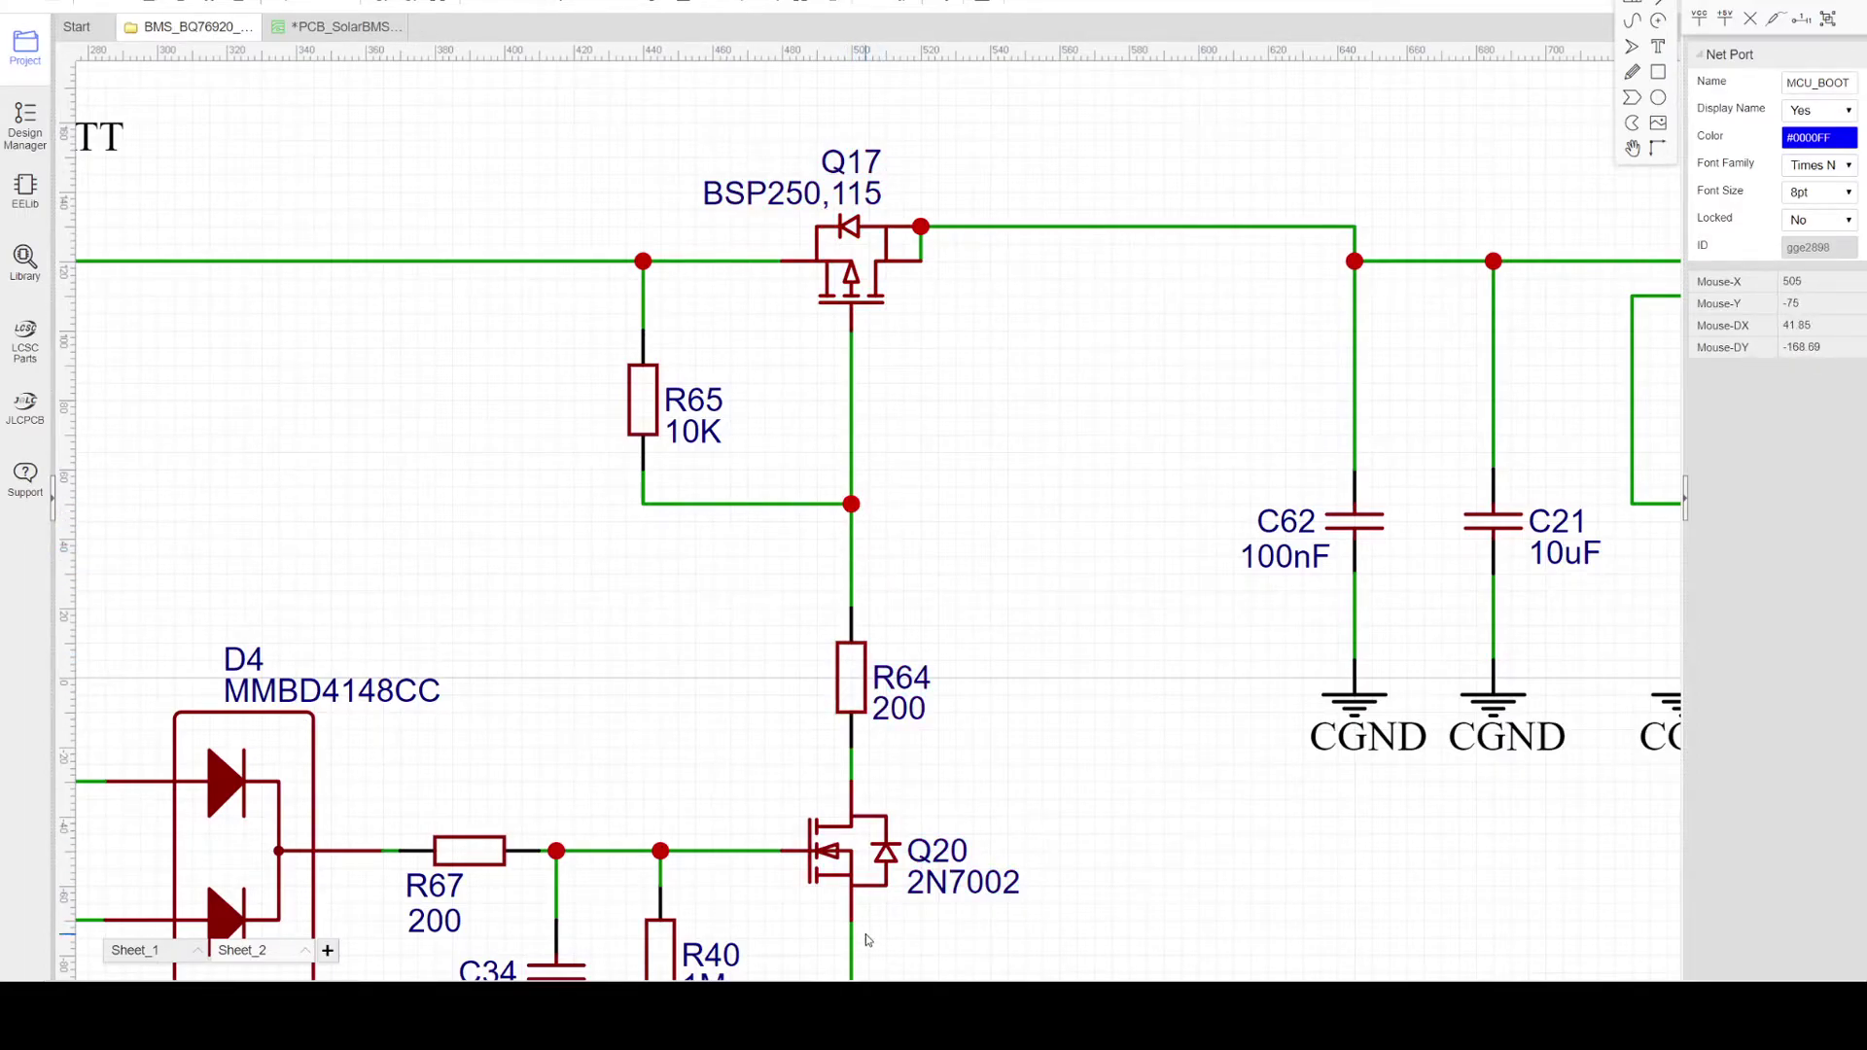
right_click_drag(895, 308, 900, 386)
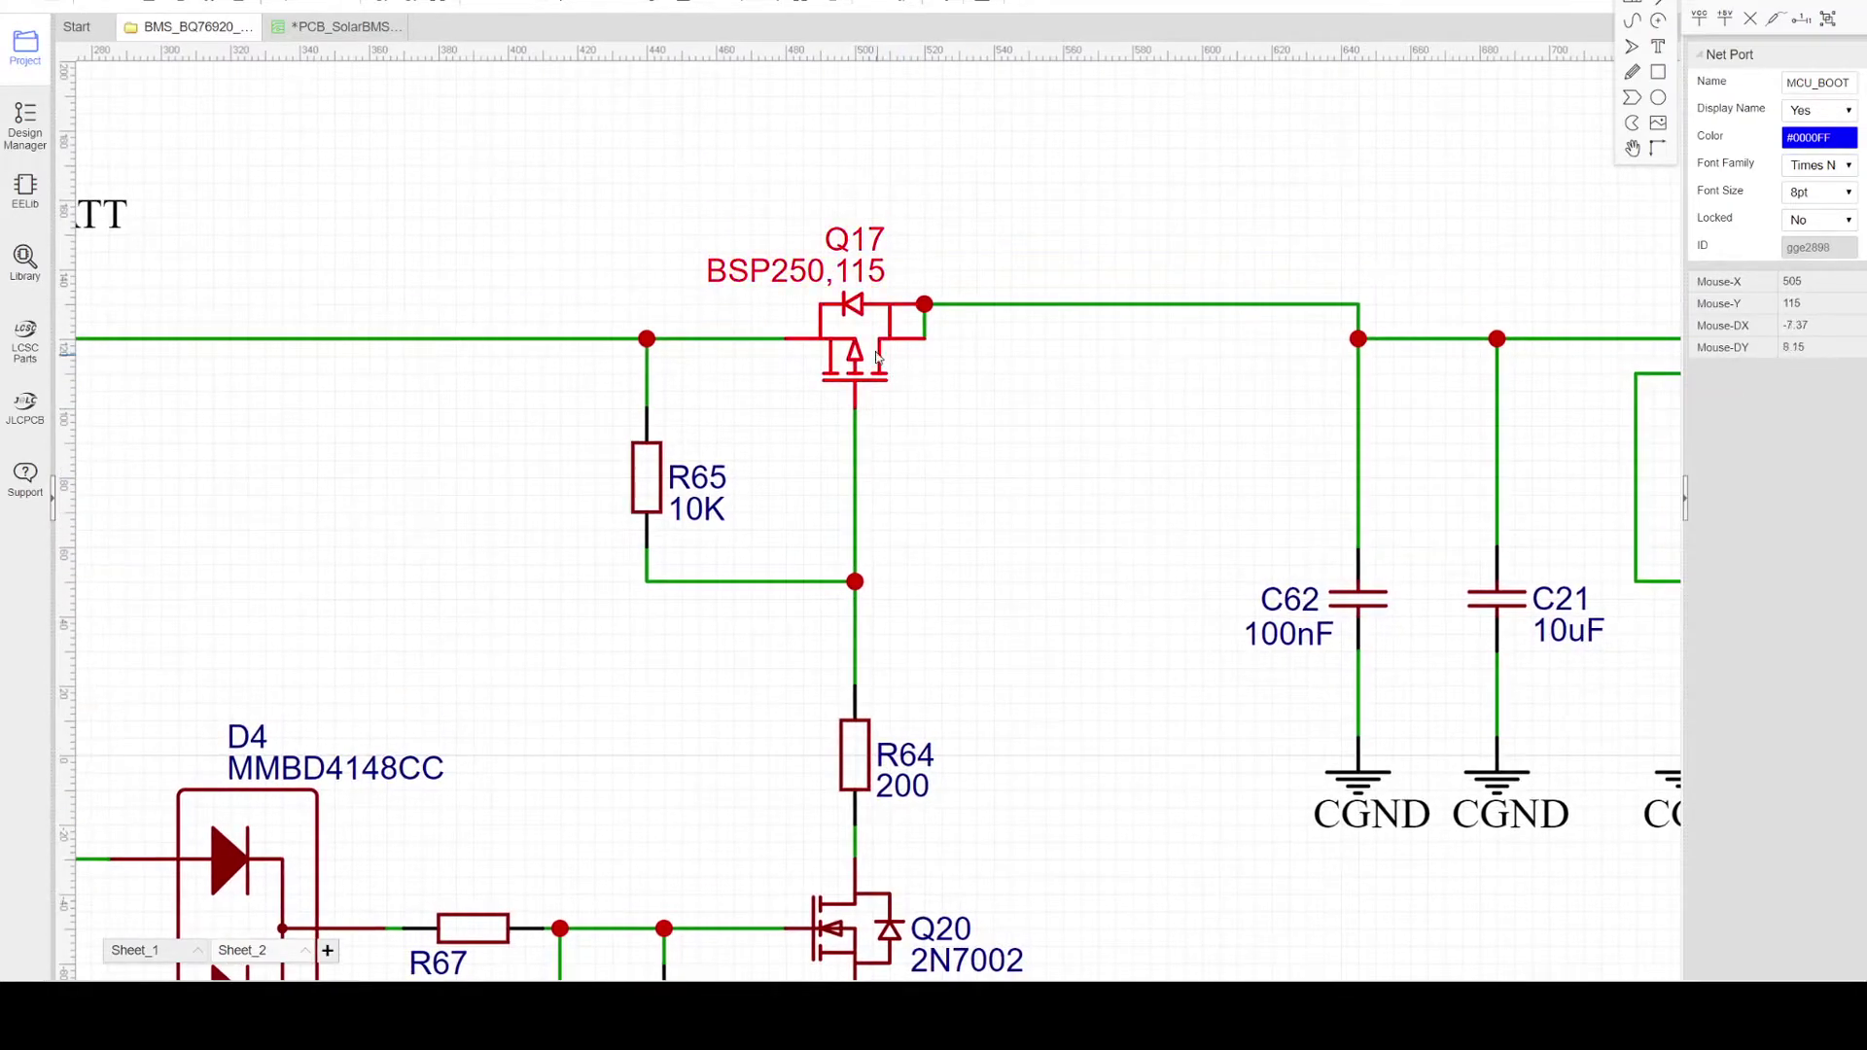
Step: Examine the LR1117CS5X regulator LDO2 from its input capacitors C62 and C21 through to the +5VS output
right_click_drag(1093, 496, 586, 353)
scroll(849, 473, "down", 2)
right_click_drag(1222, 497, 870, 505)
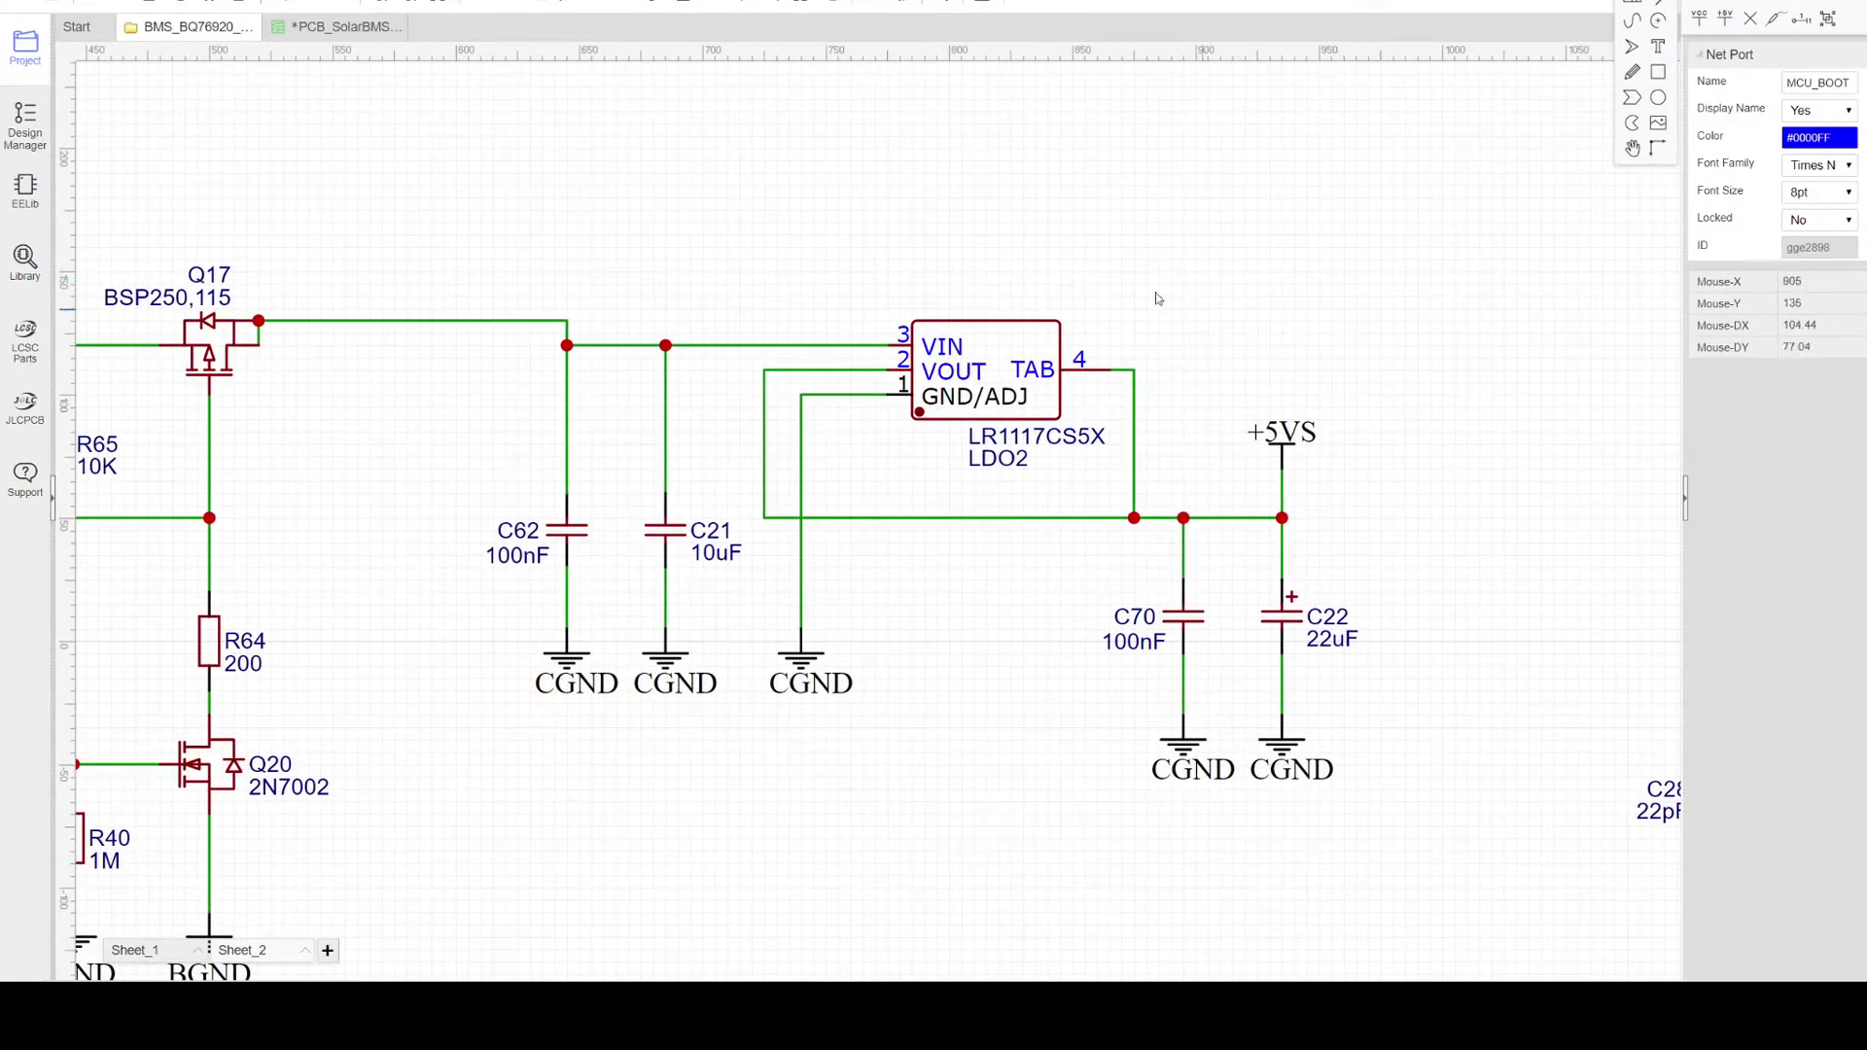
left_click(1012, 519)
scroll(1254, 408, "down", 3)
scroll(1199, 386, "down", 3)
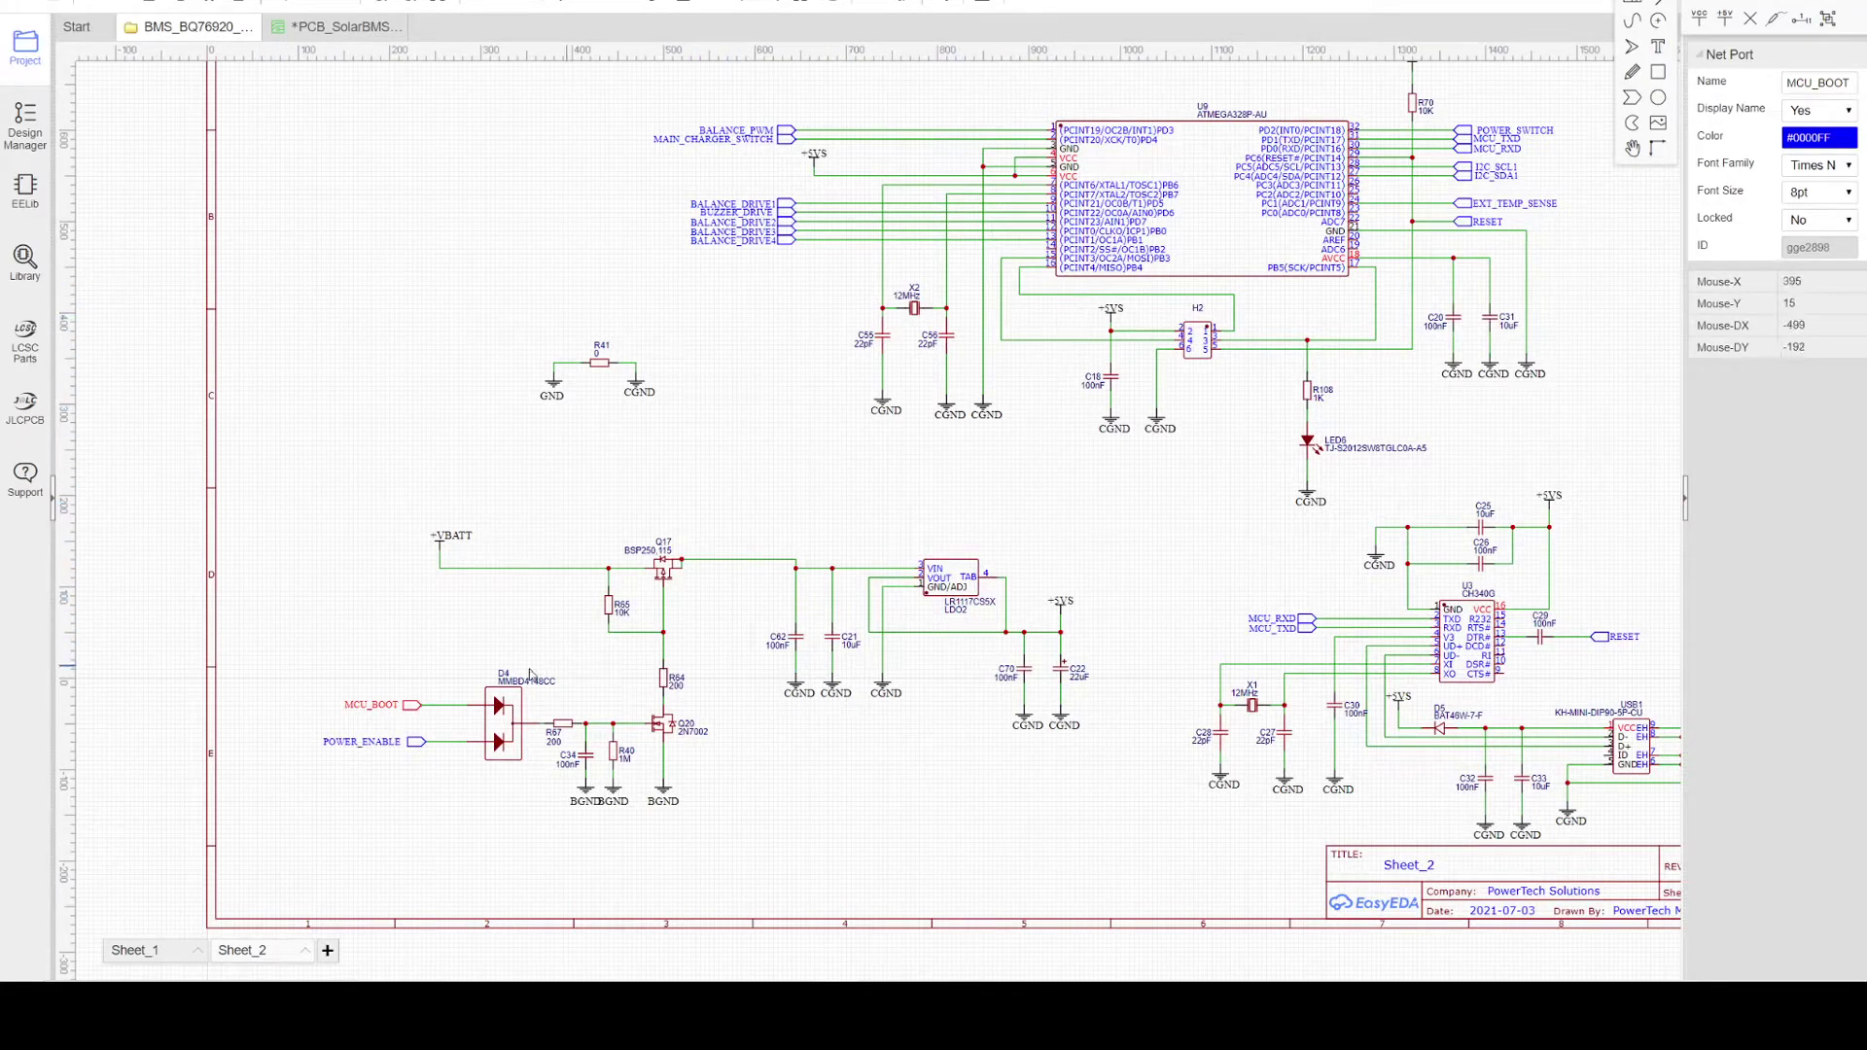
Step: Review Q20's gate network of C34 and R40, and compare the BGND and CGND ground flags
scroll(464, 784, "up", 2)
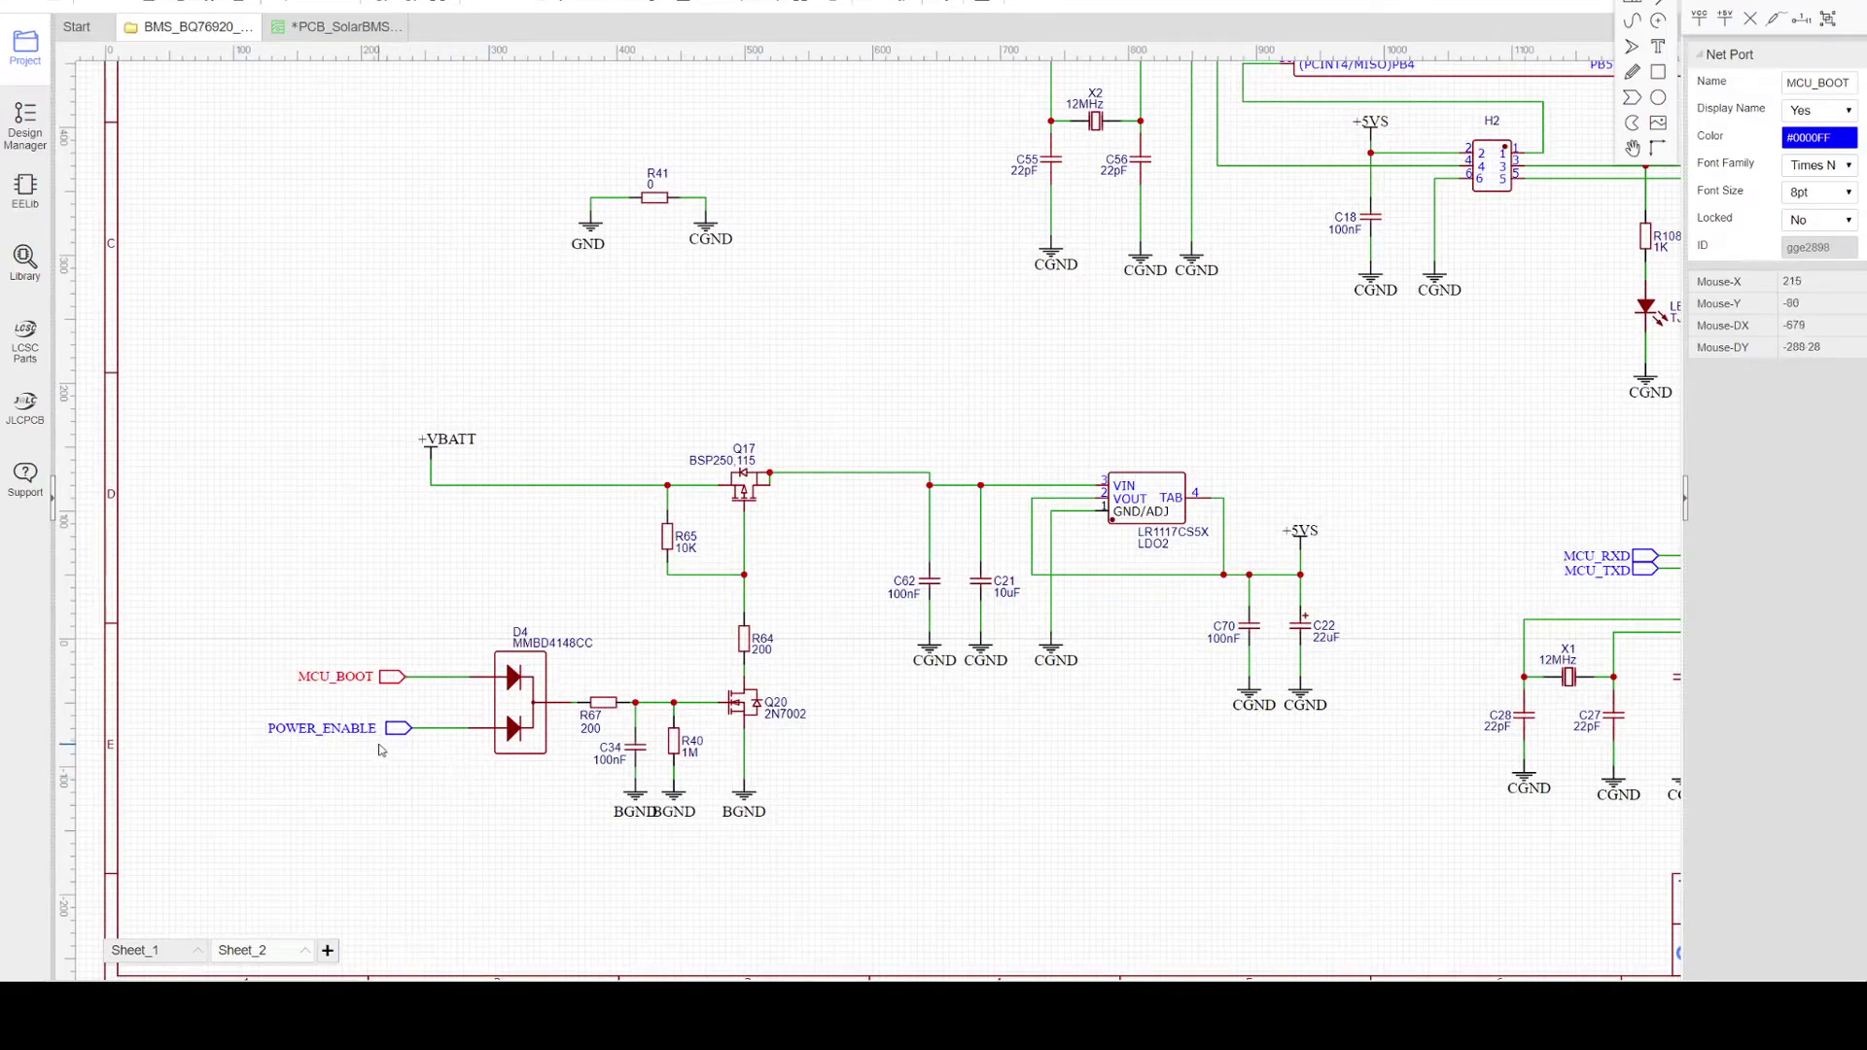
scroll(384, 744, "up", 2)
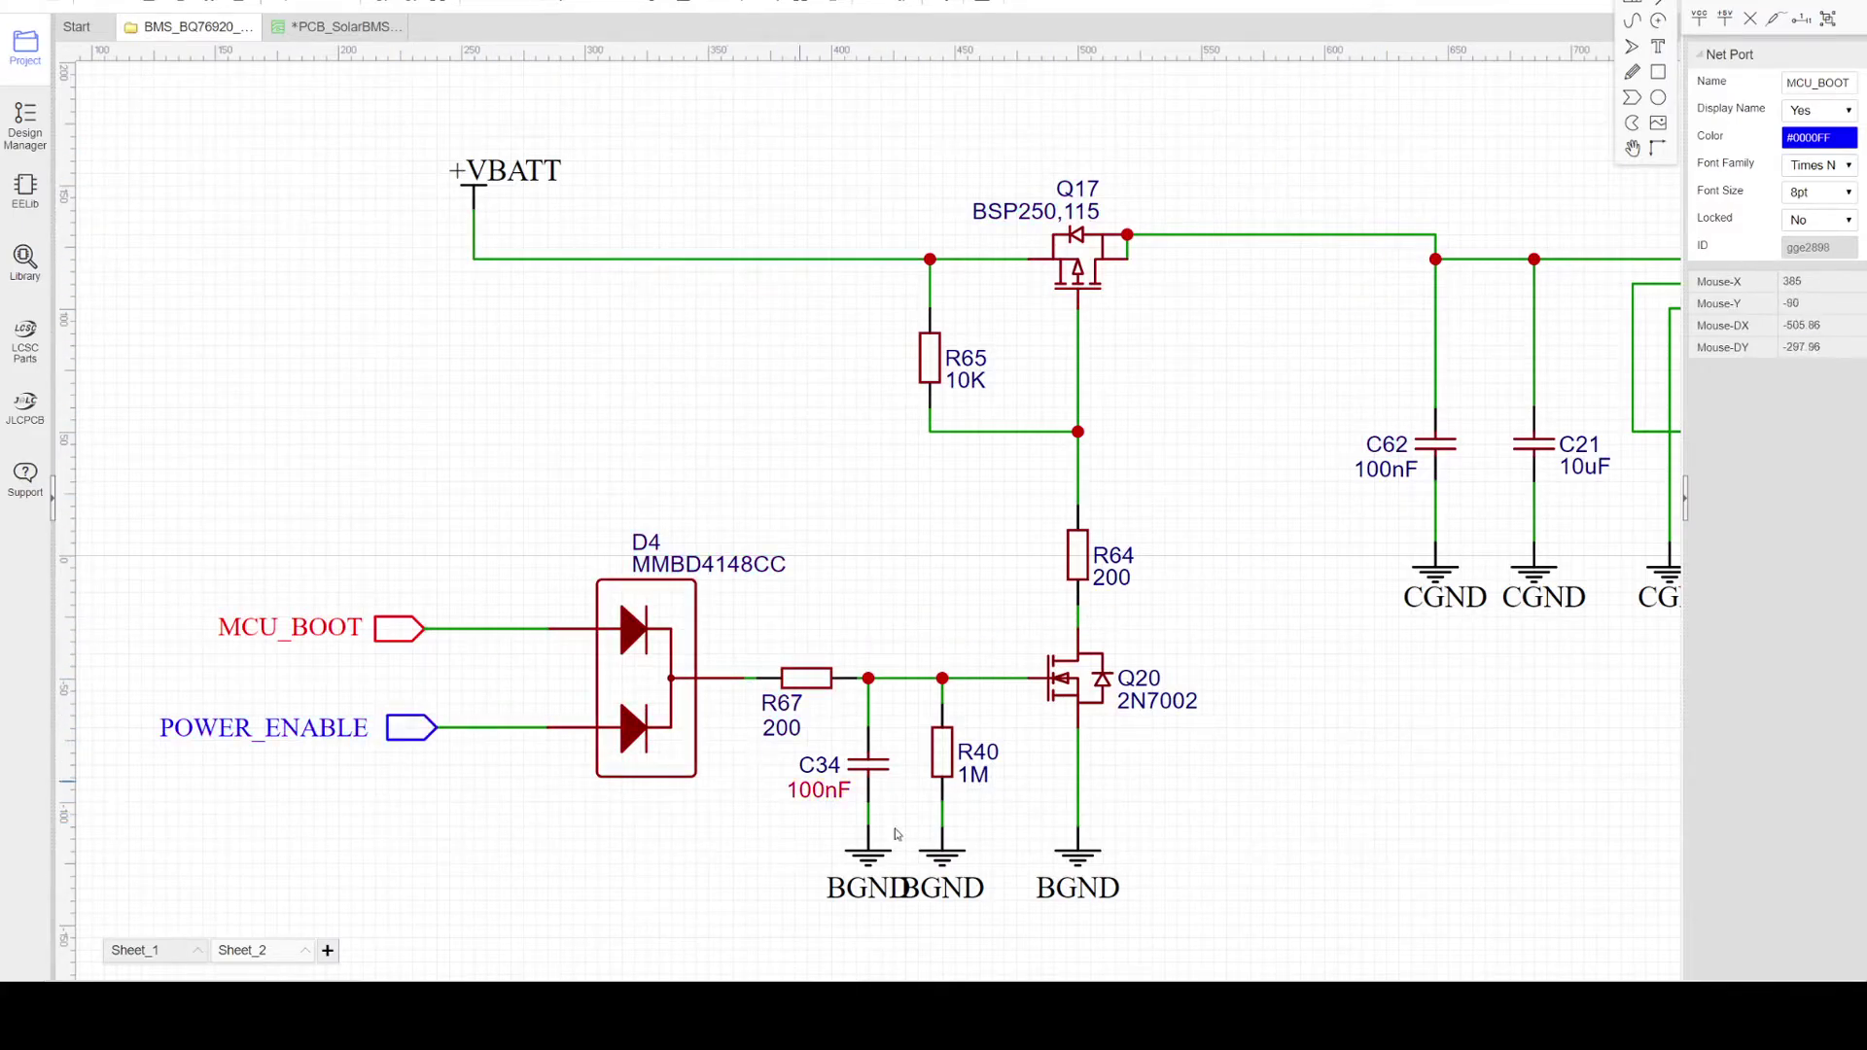
right_click_drag(1275, 634, 983, 691)
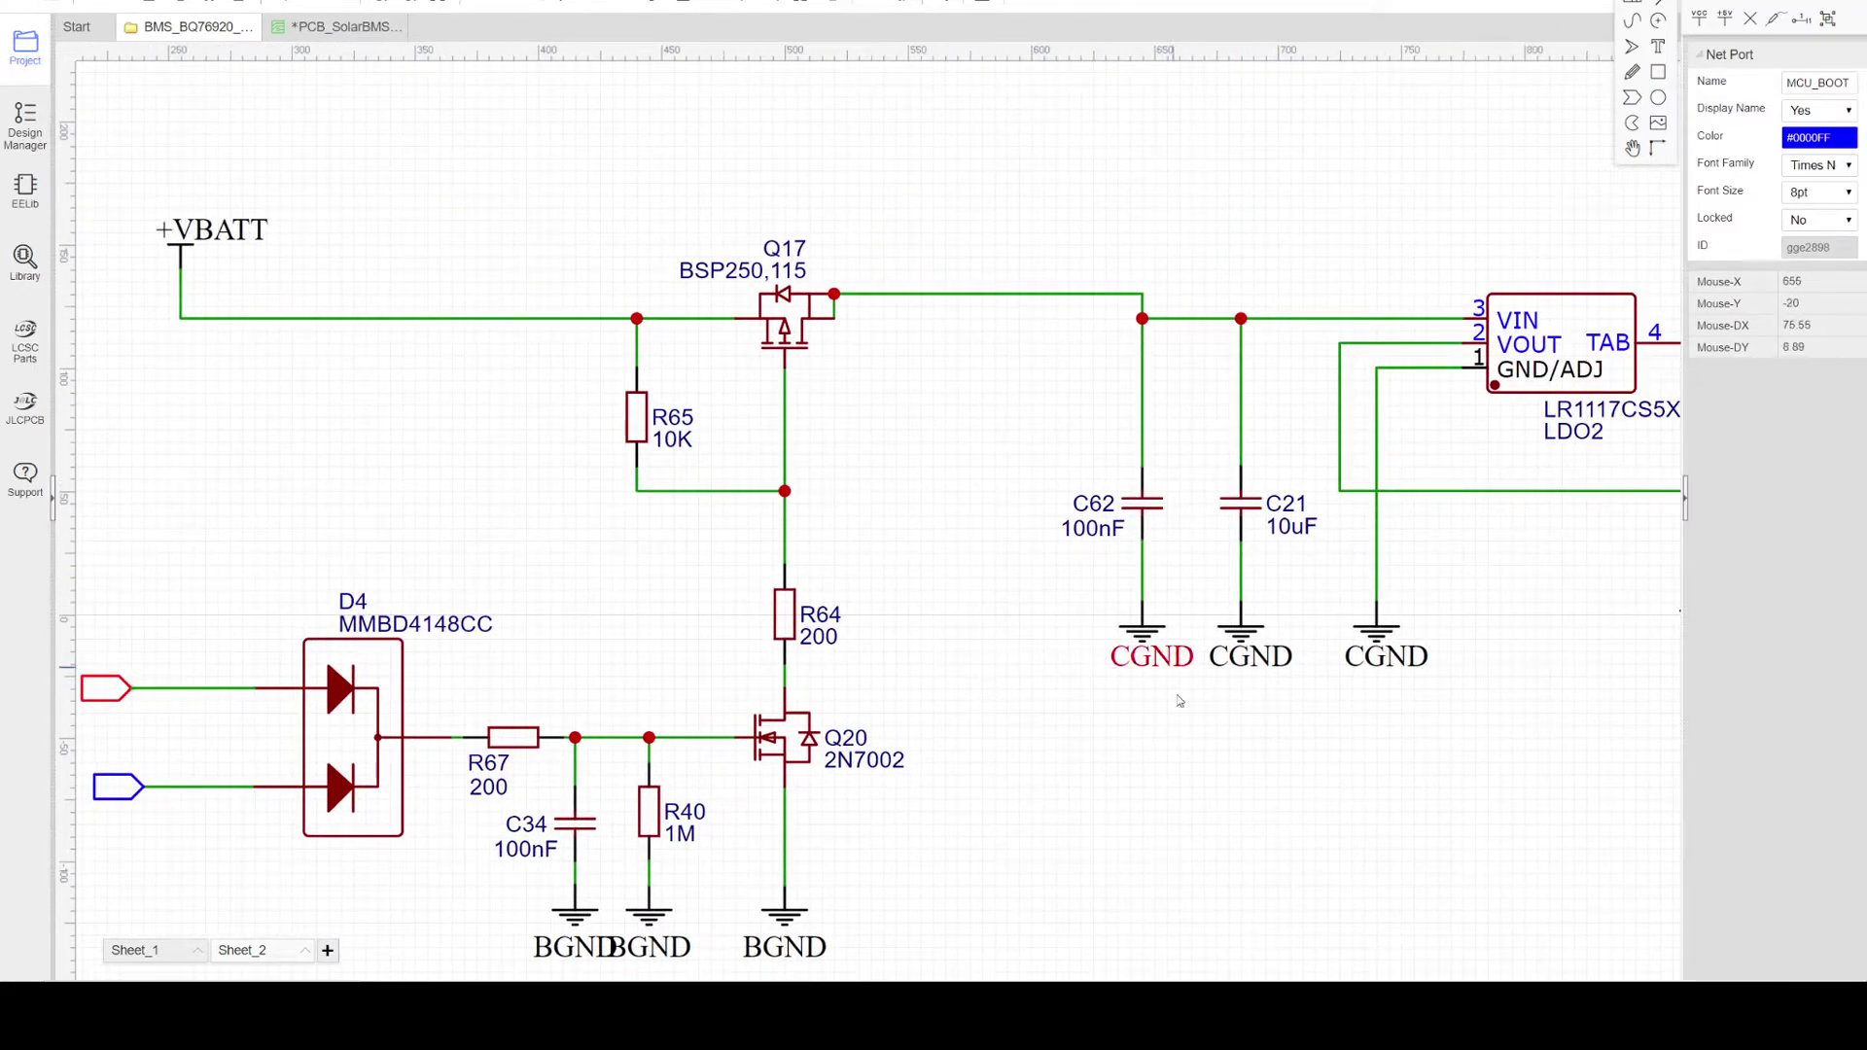
scroll(918, 574, "down", 3)
scroll(961, 501, "down", 2)
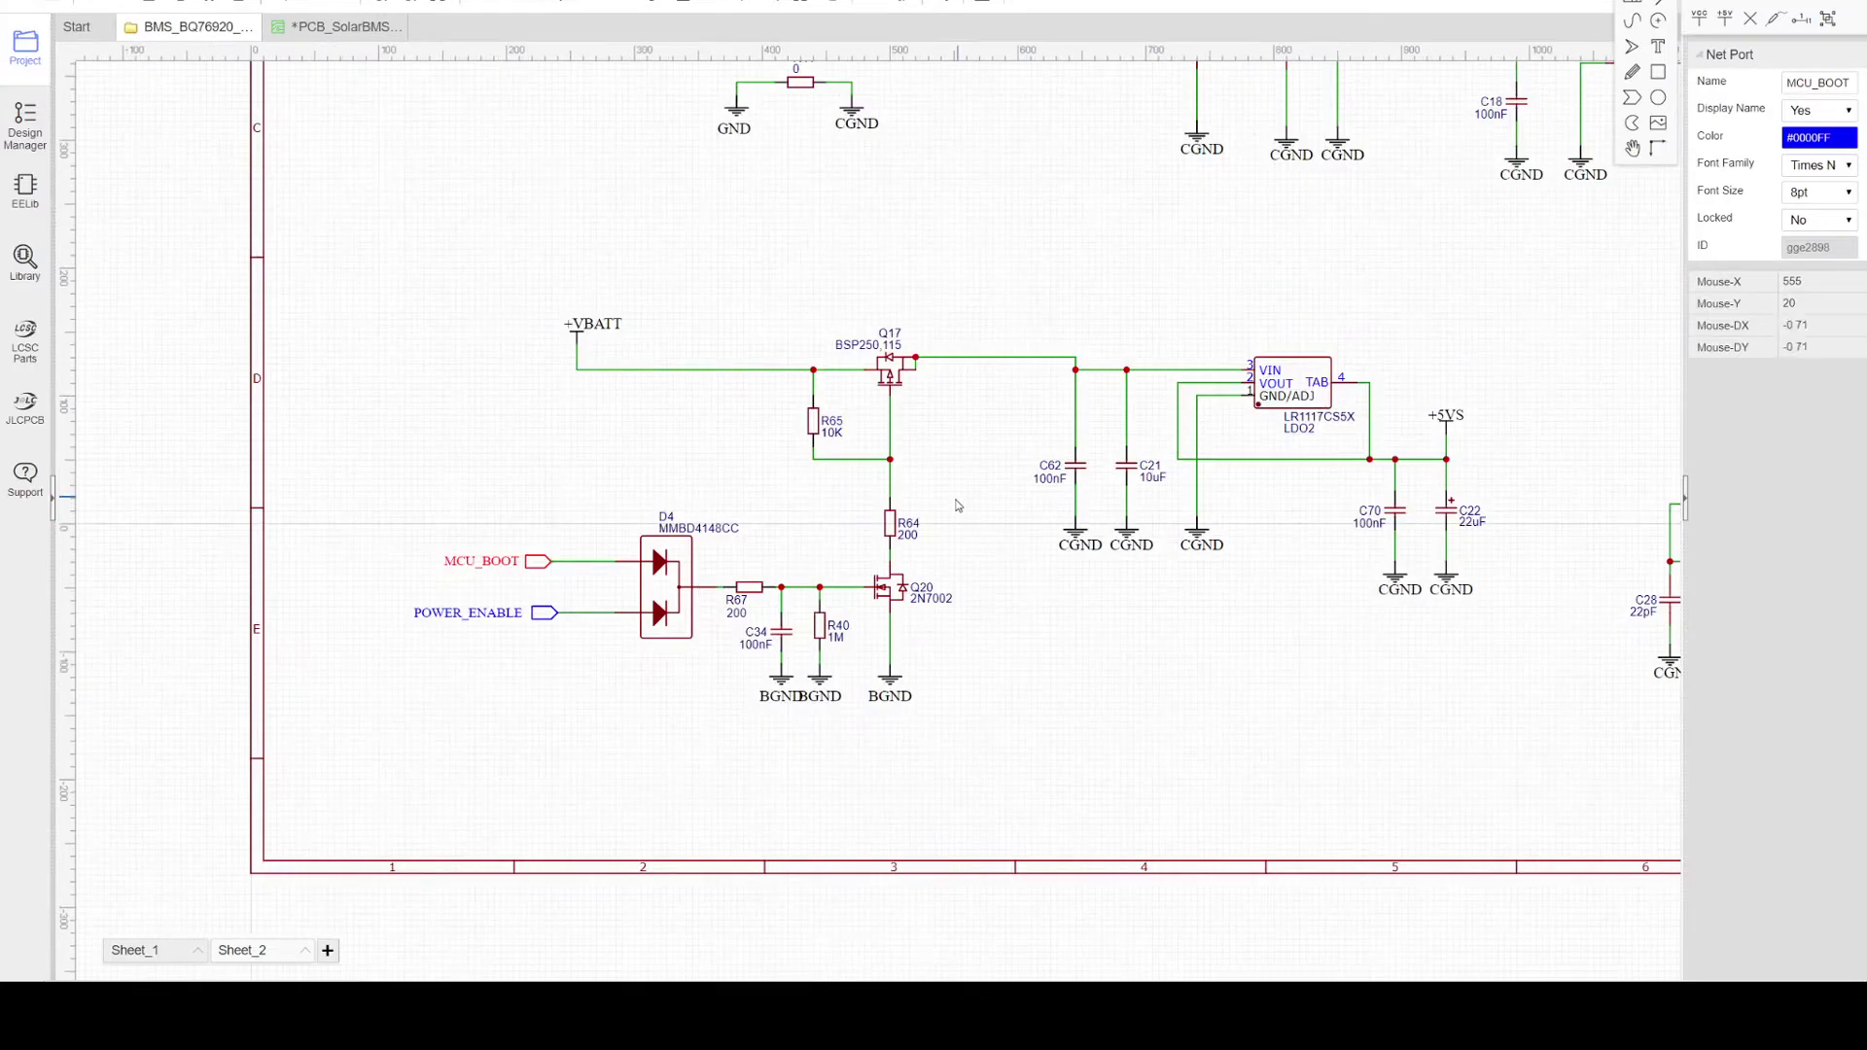
Step: Look over resistor R41 between GND and CGND and the microcontroller's lower pins, and inspect the POWER_ENABLE label at D4
right_click_drag(803, 544, 653, 627)
right_click_drag(951, 377, 1075, 259)
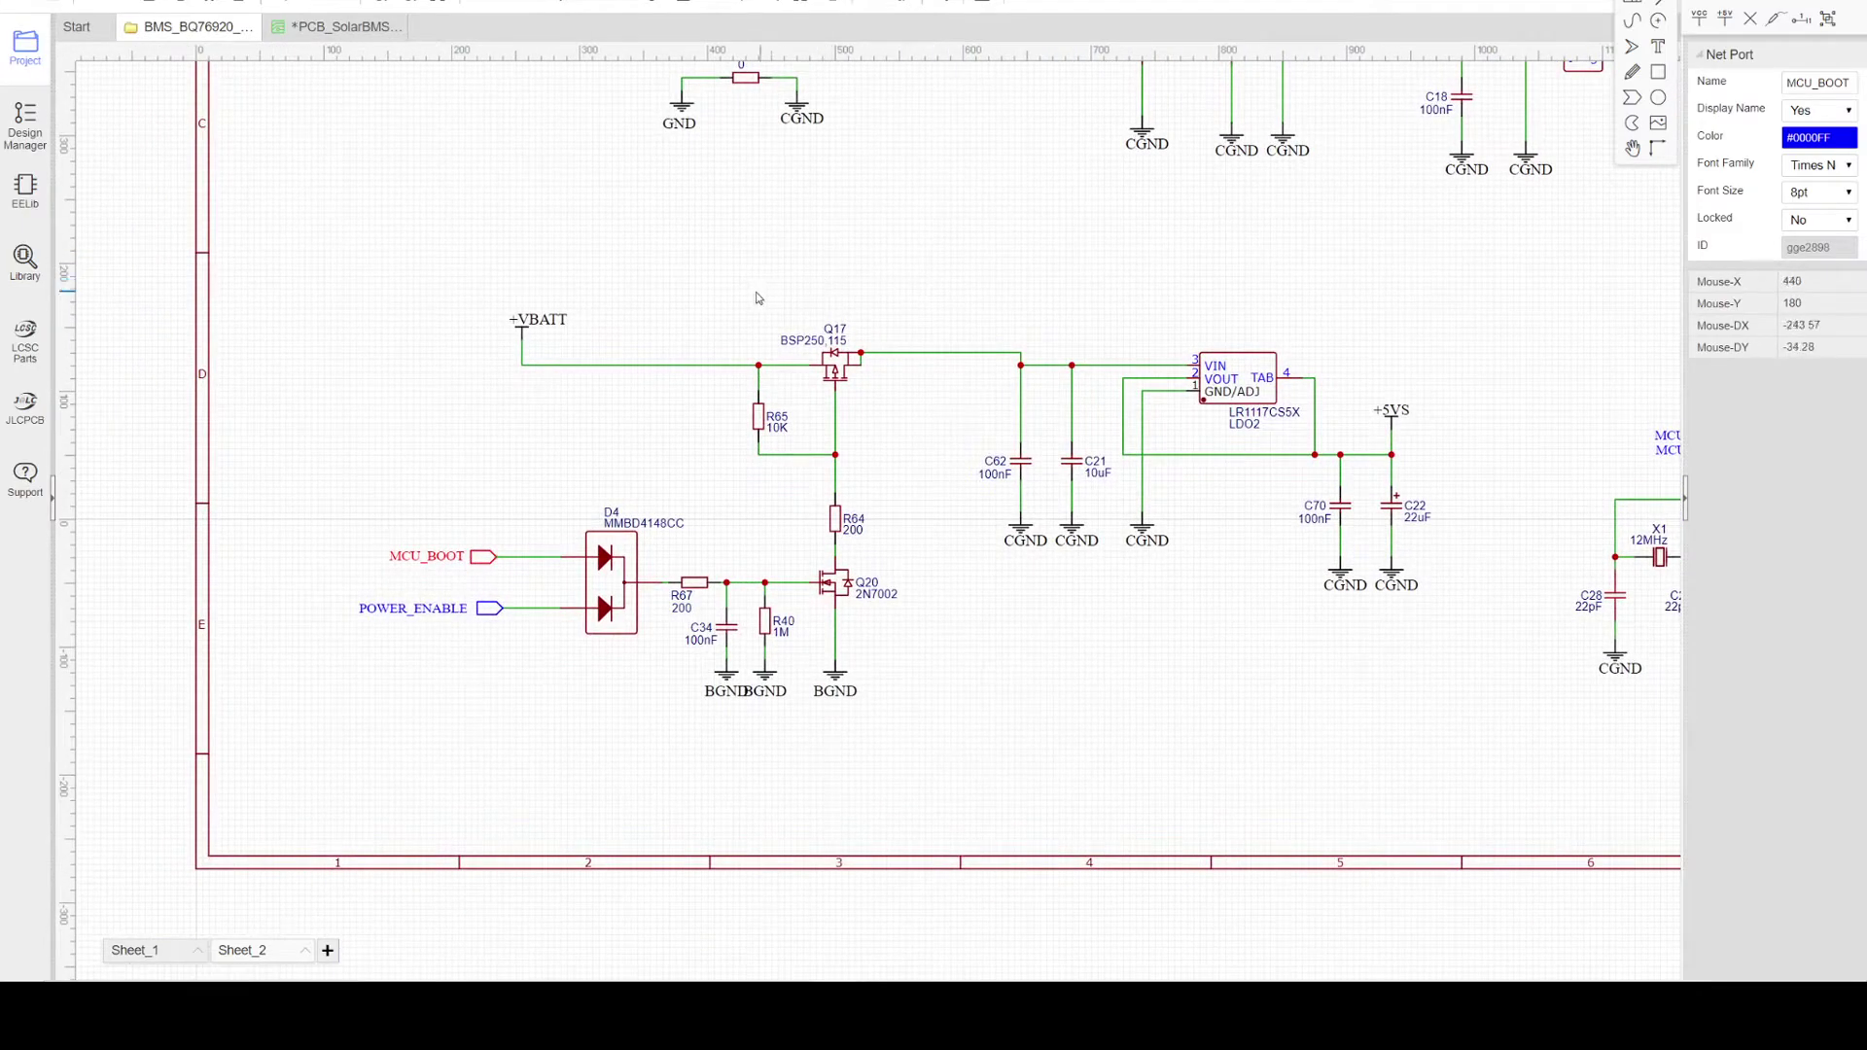
right_click_drag(917, 294, 722, 453)
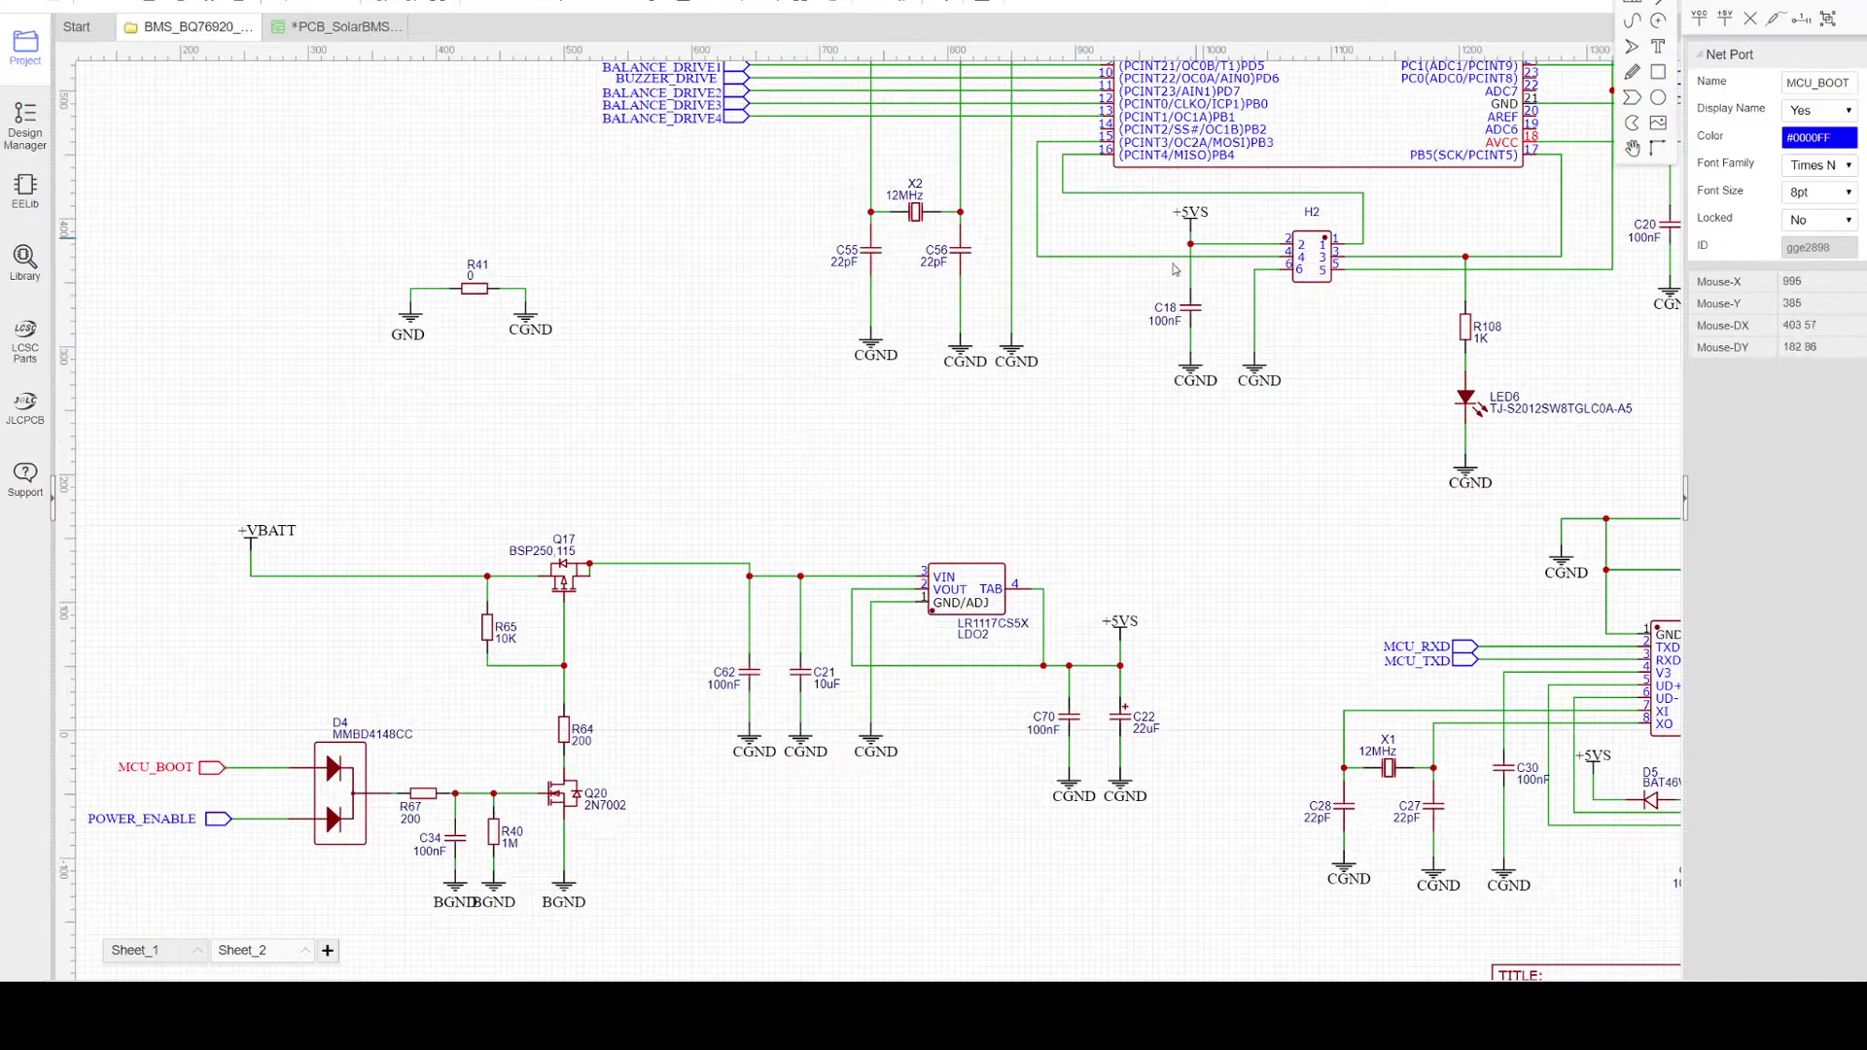
right_click_drag(1038, 485, 1260, 219)
scroll(650, 474, "up", 5)
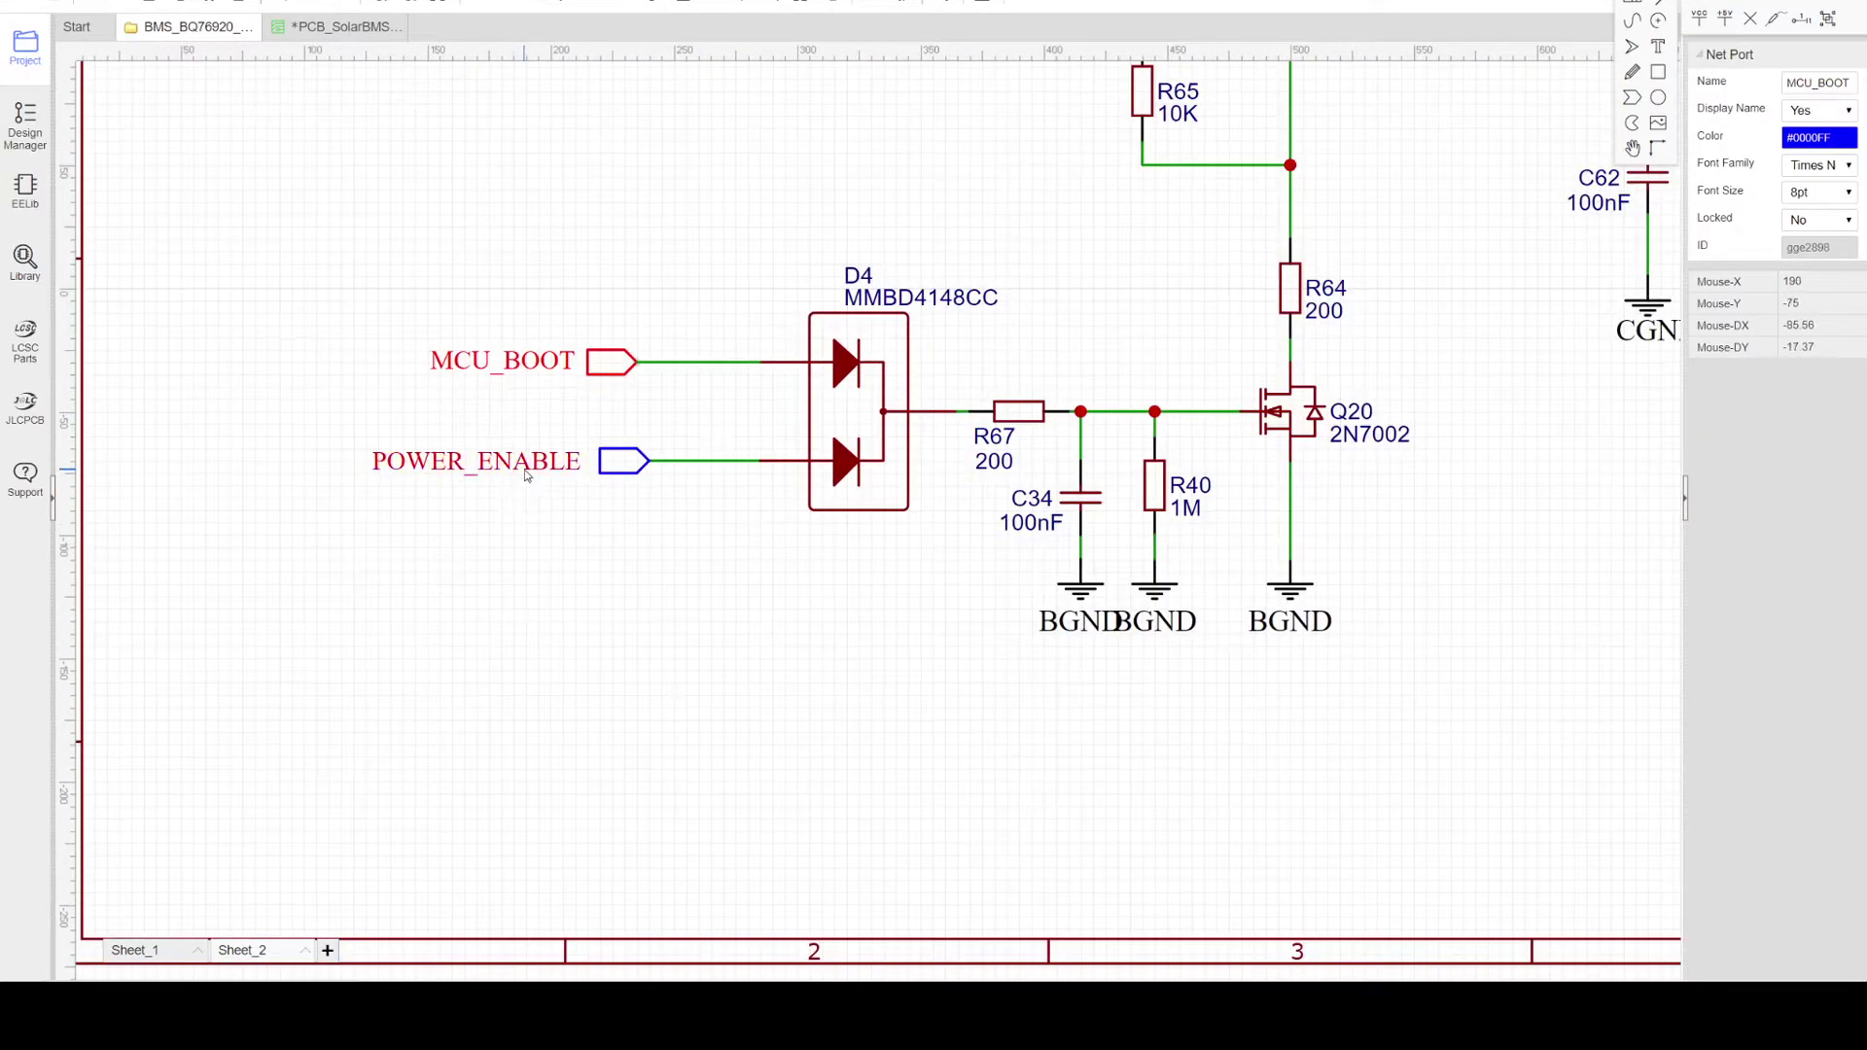
left_click(526, 474)
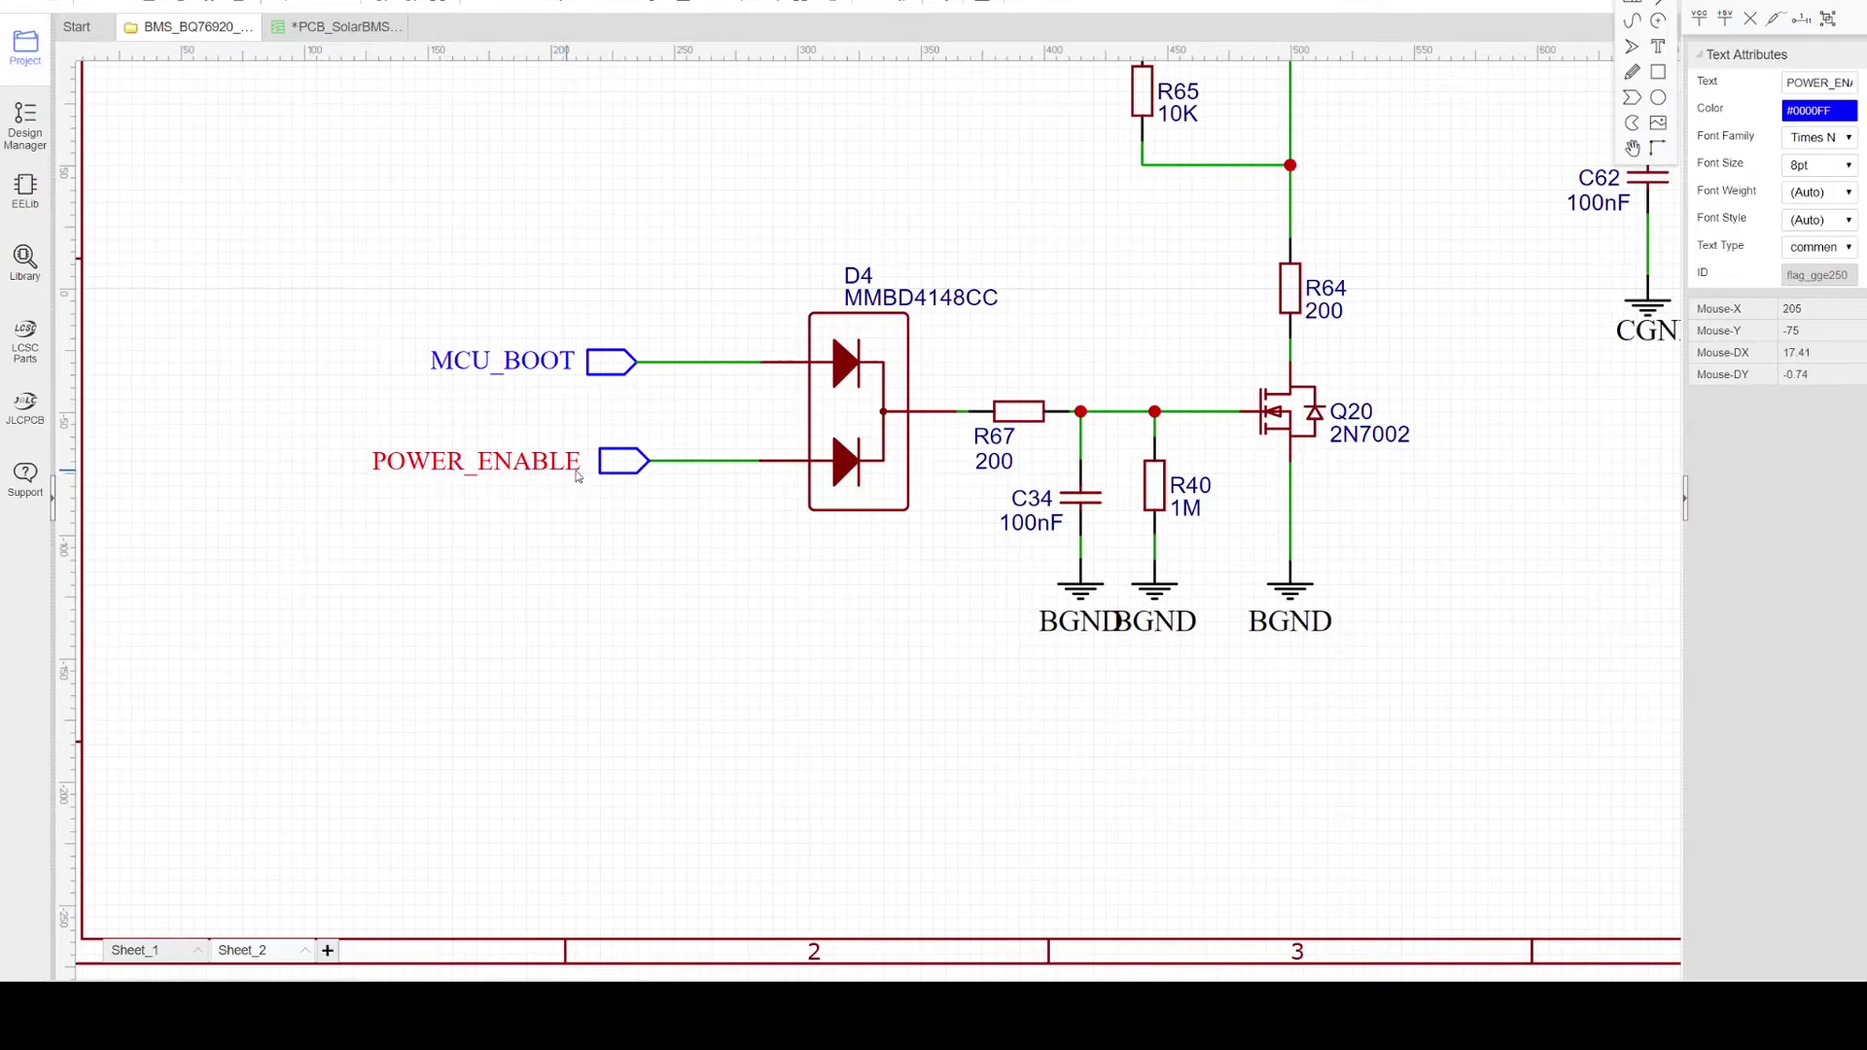
Step: Select the POWER_ENABLE net port and trace the switch path from D4 through Q20 and Q17 to regulator LDO2
left_click(620, 461)
right_click_drag(689, 493, 541, 539)
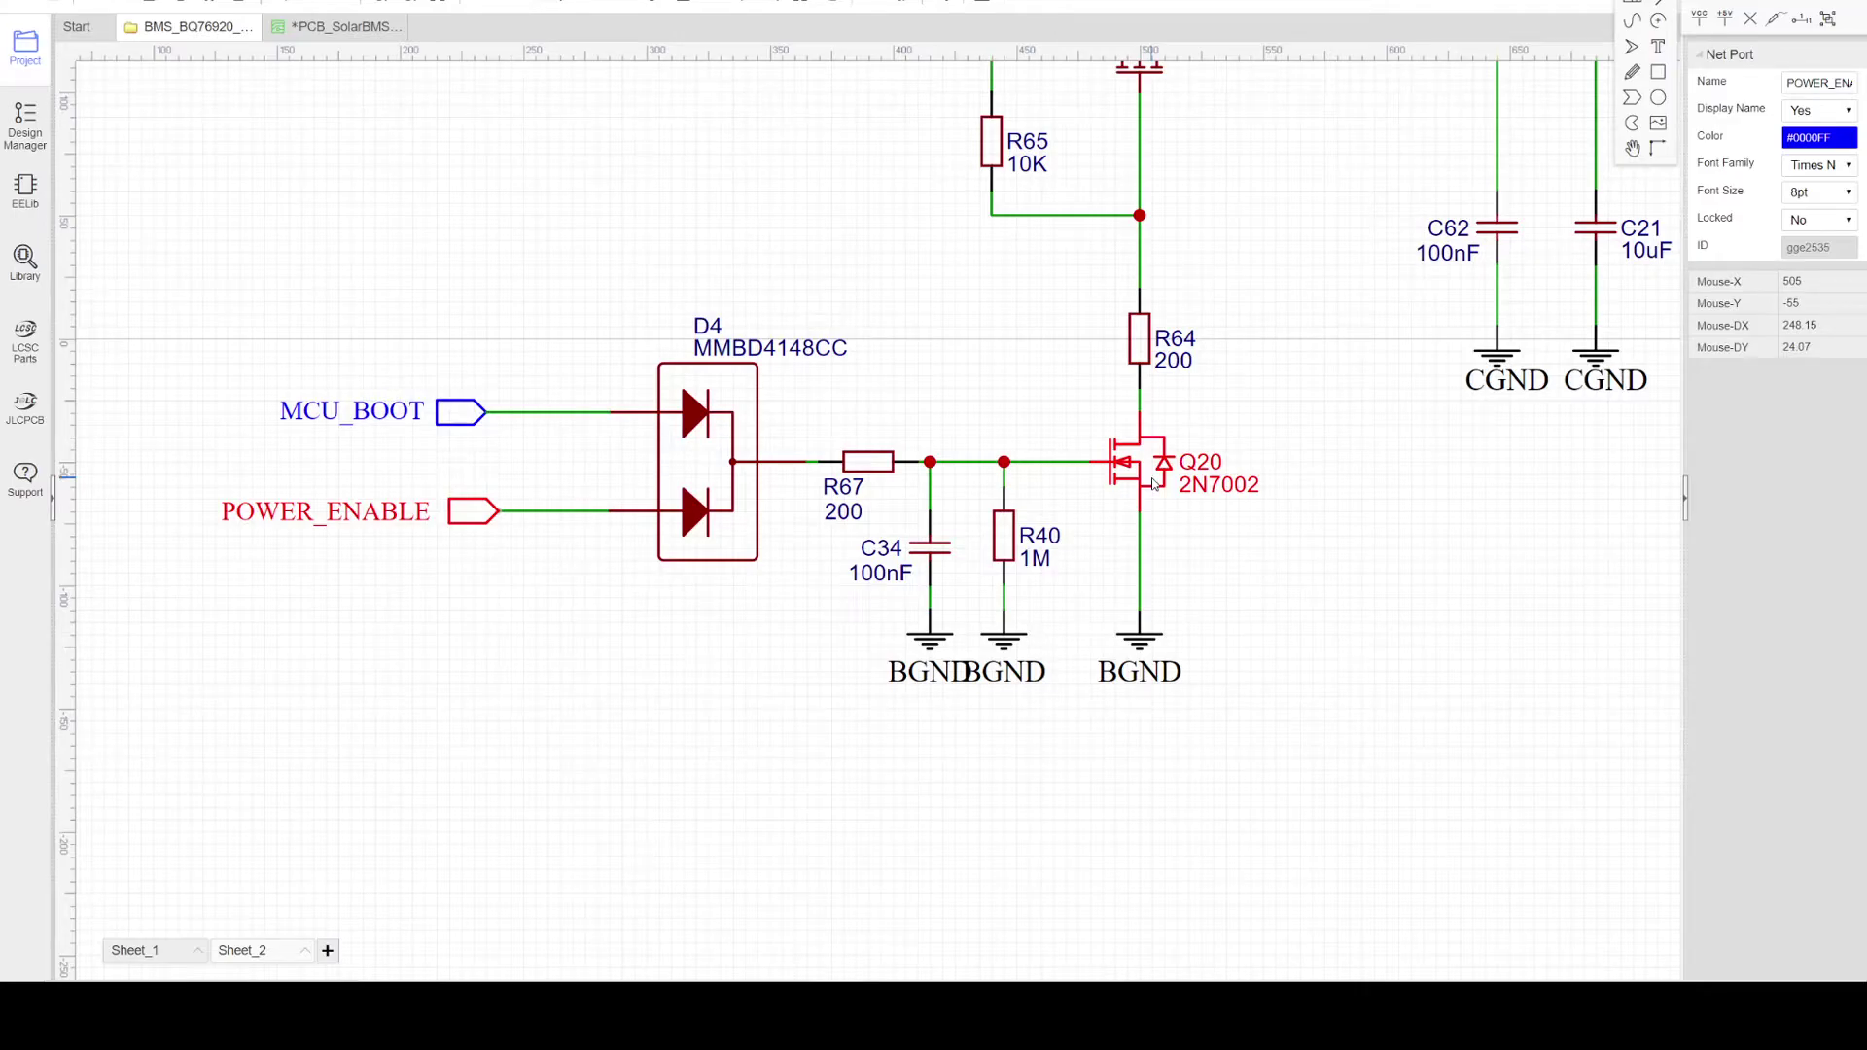
right_click_drag(1154, 483, 1008, 716)
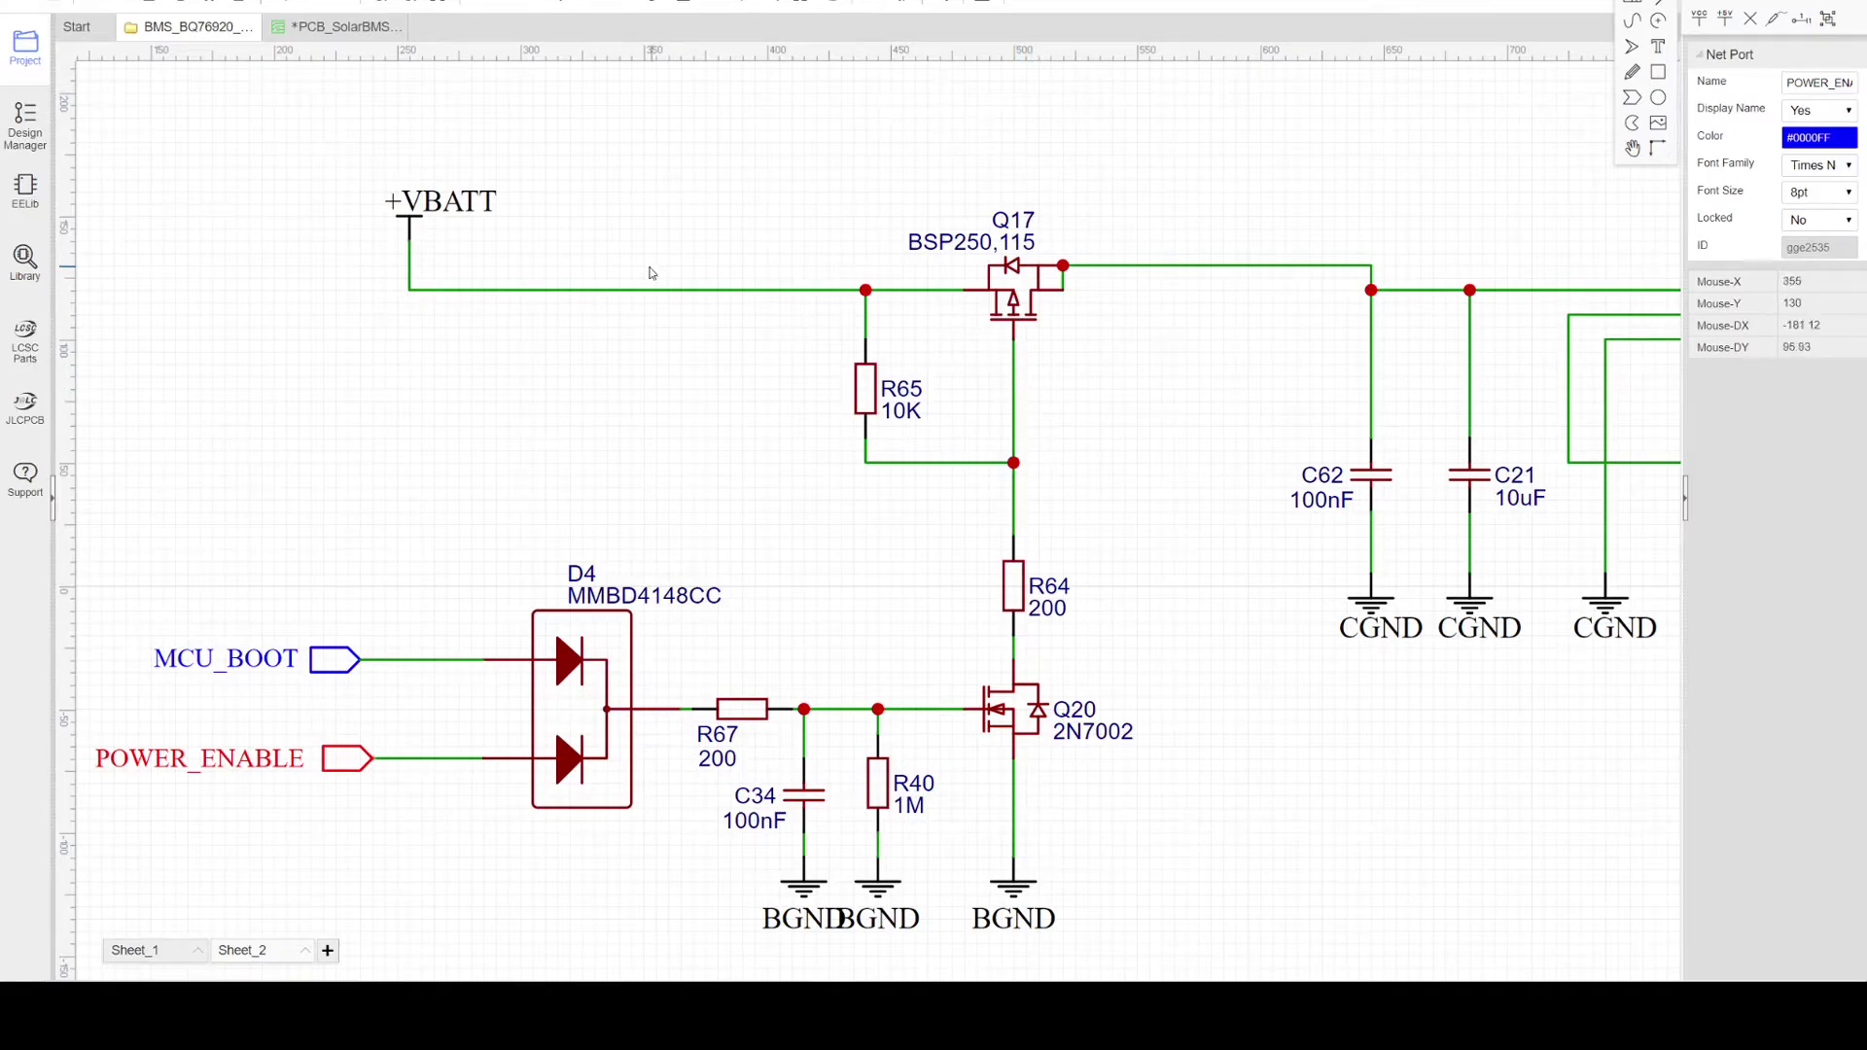
right_click_drag(1114, 335, 989, 400)
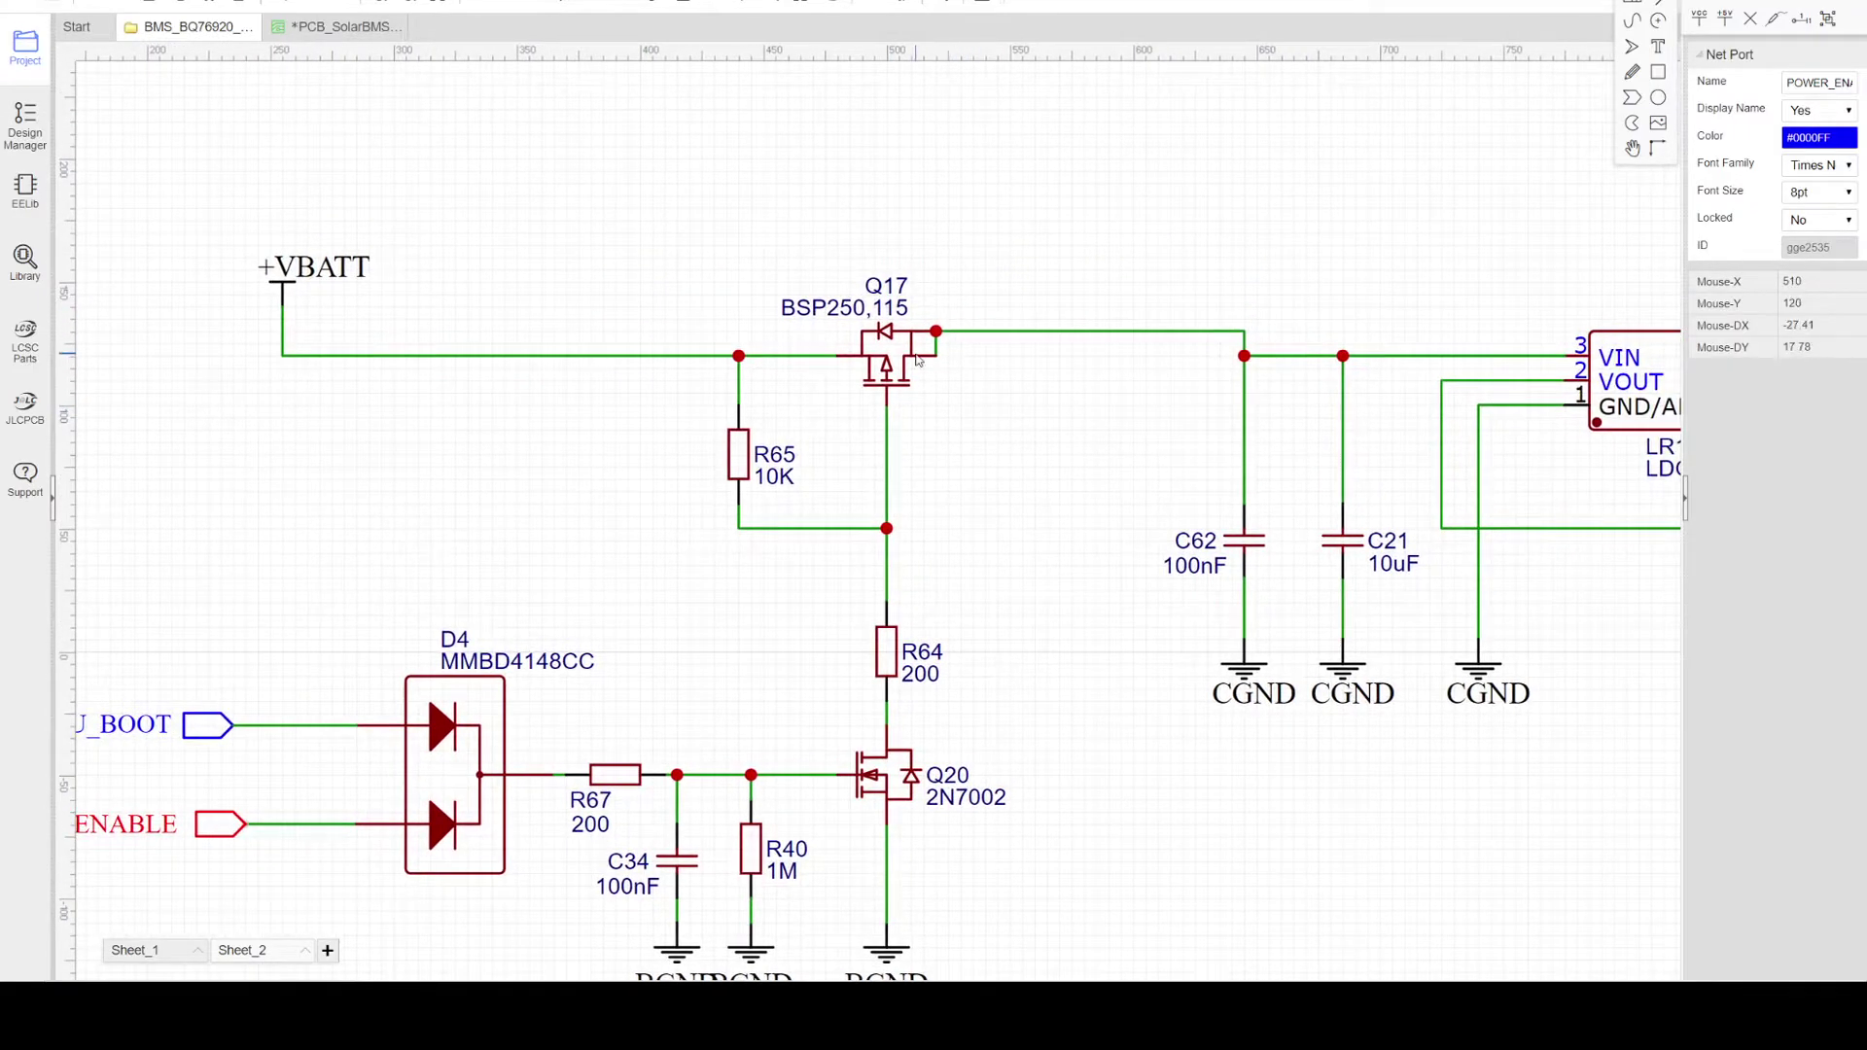
right_click_drag(1096, 436, 349, 498)
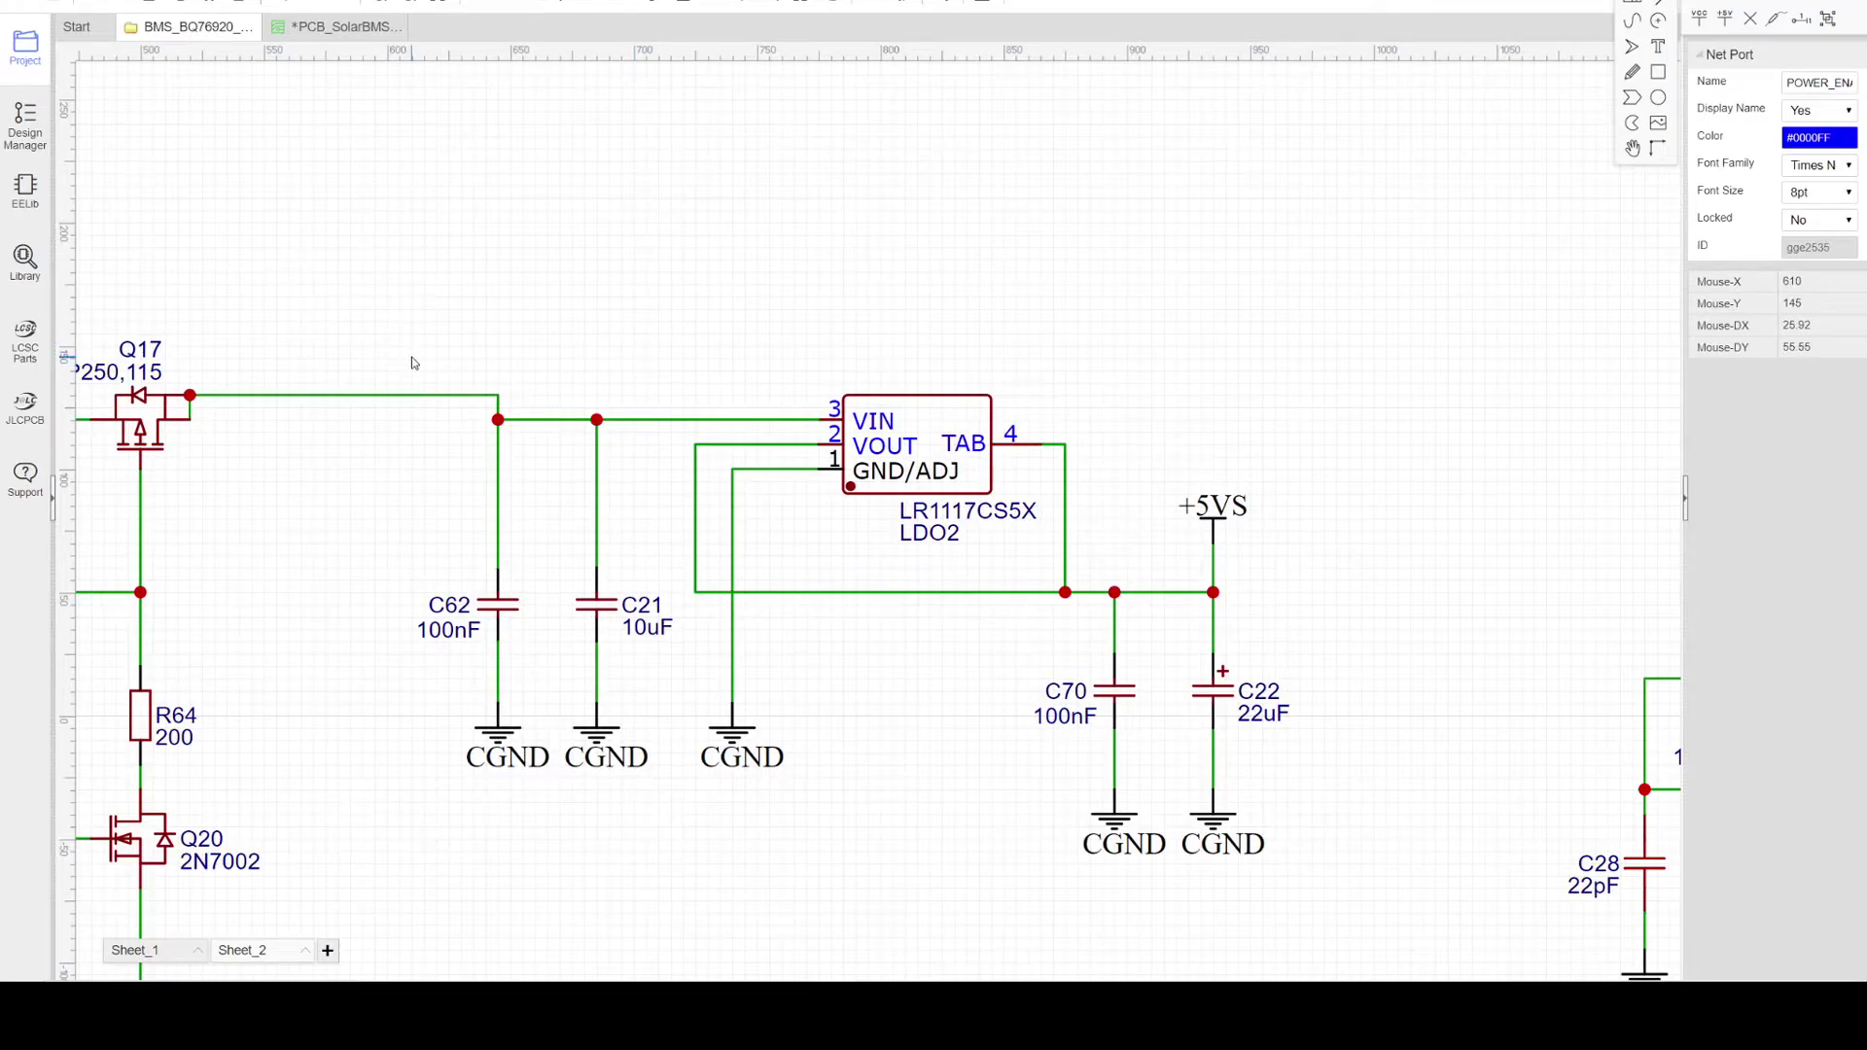
Step: Examine the ATMEGA328P-AU microcontroller U9 with its supply pins, crystal X2, header H2 and LED6
scroll(413, 364, "down", 3)
right_click_drag(855, 369, 953, 754)
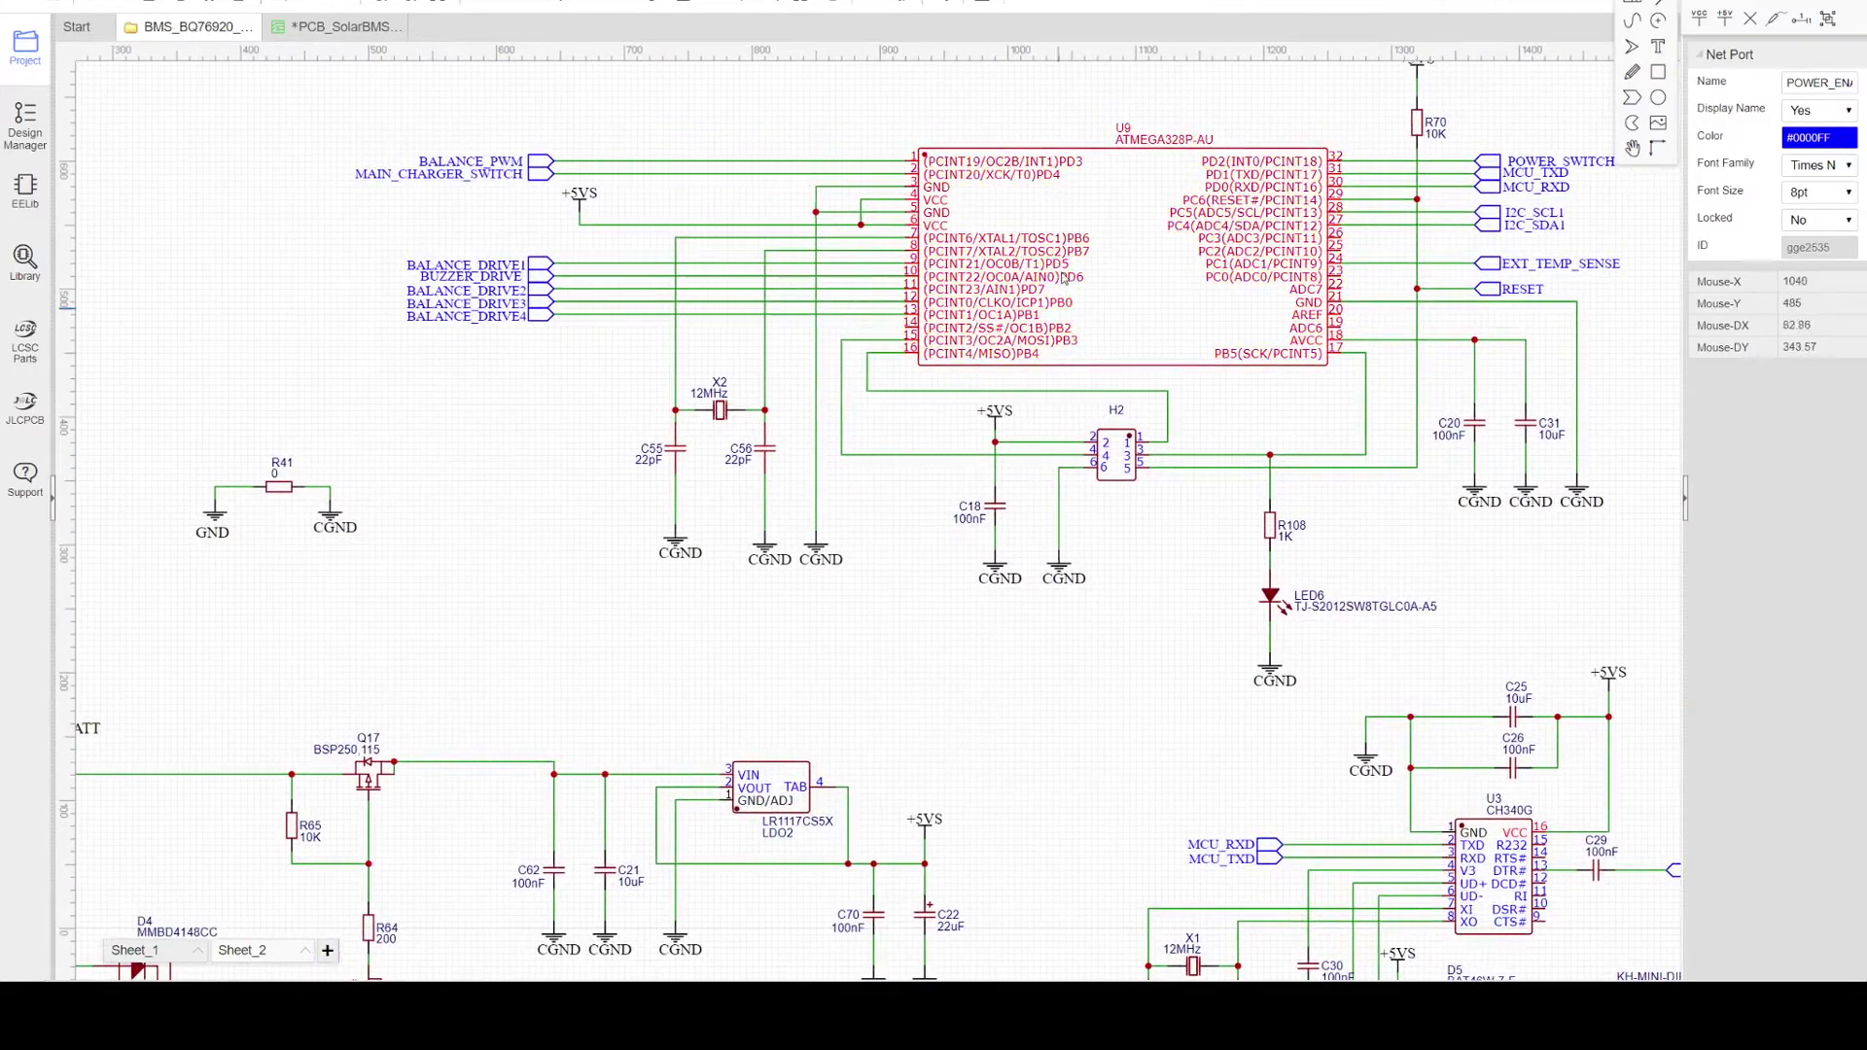
right_click_drag(1086, 120, 997, 215)
scroll(1012, 406, "up", 2)
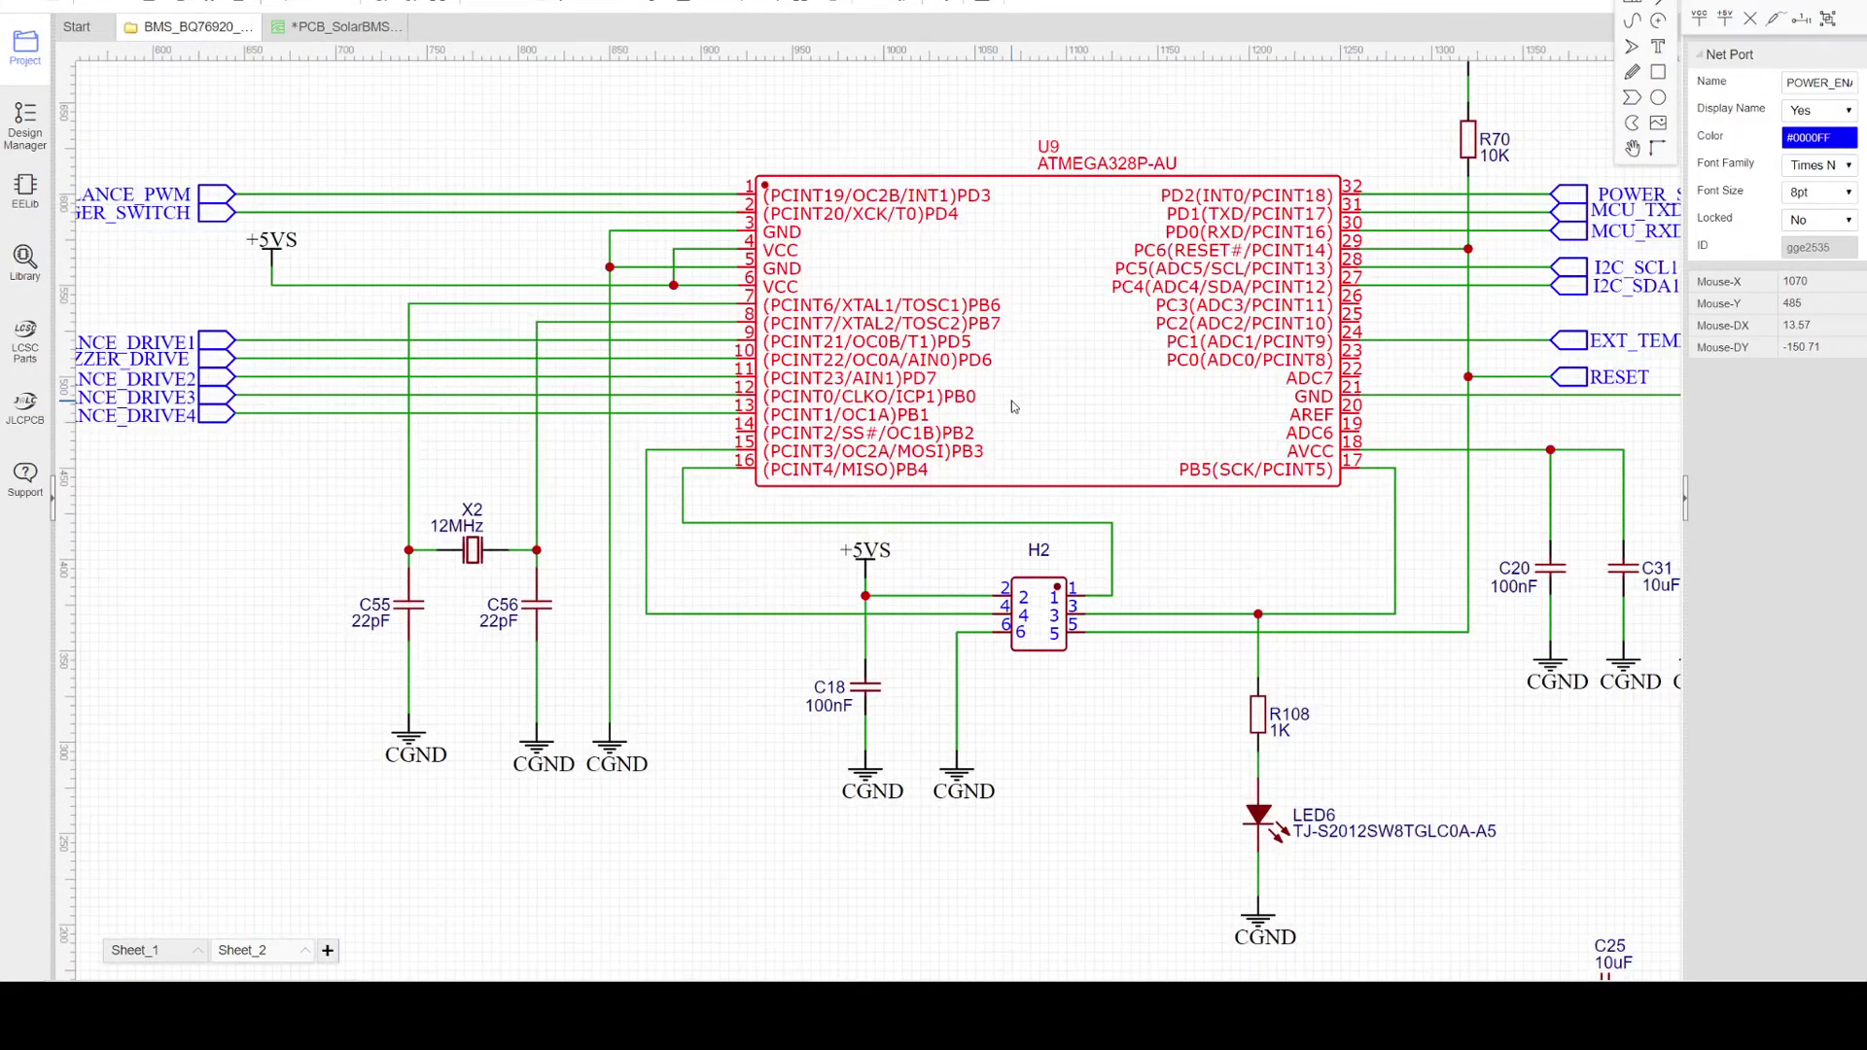
right_click_drag(1178, 564, 1068, 549)
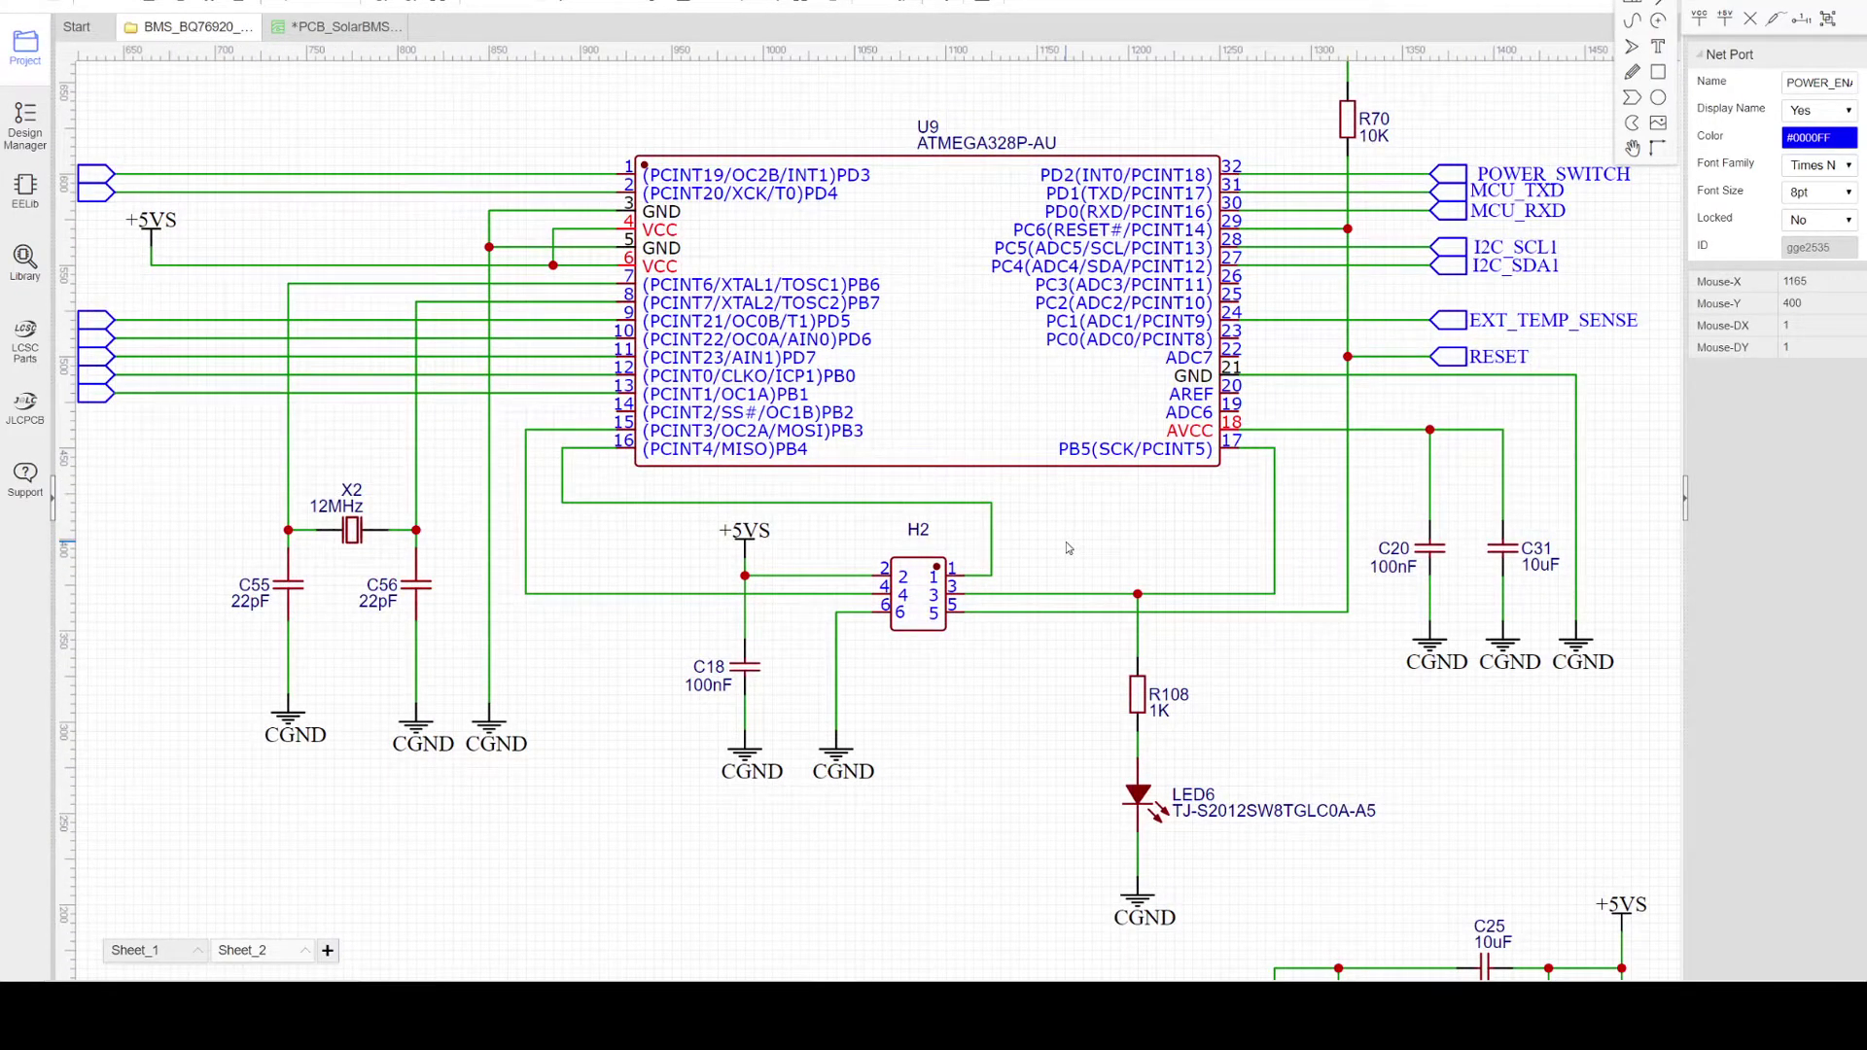
Step: Inspect U9's BALANCE_PWM, MAIN_CHARGER_SWITCH, BUZZER_DRIVE and BALANCE_DRIVE1 to BALANCE_DRIVE4 net ports
scroll(1066, 541, "down", 2)
right_click_drag(470, 475, 558, 498)
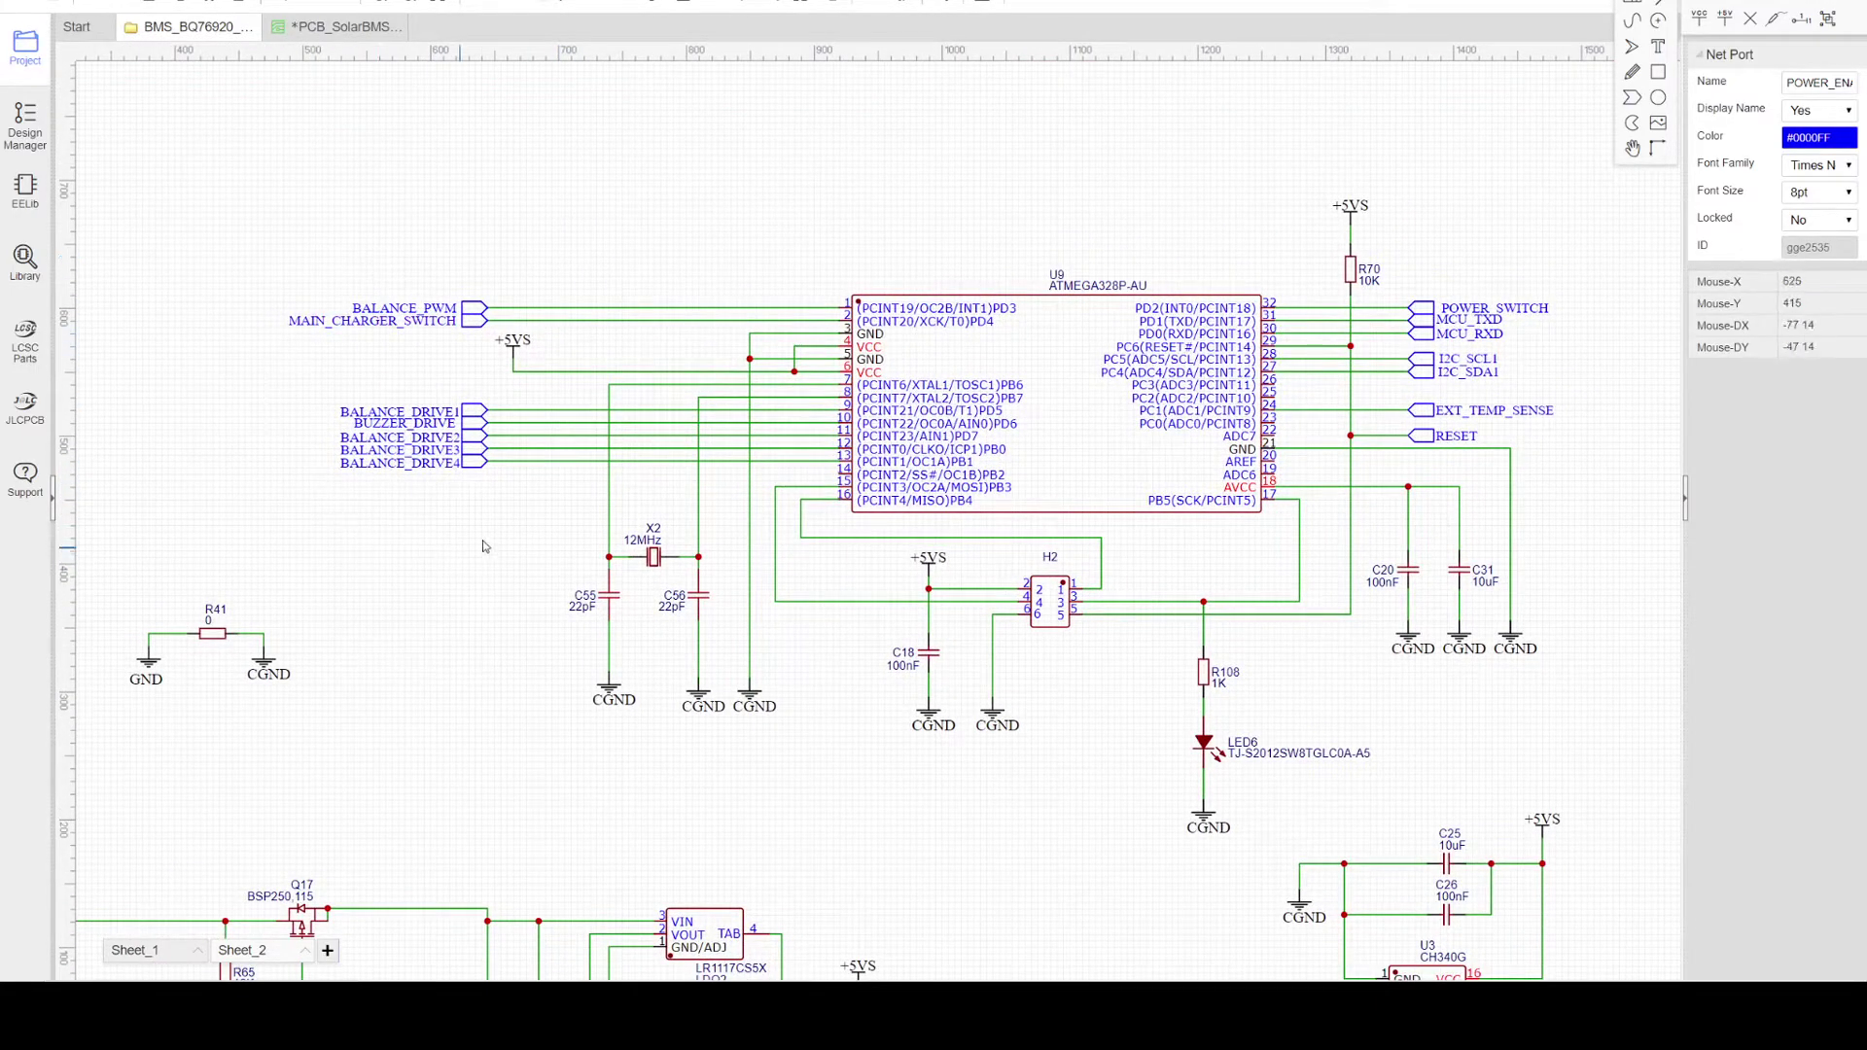
scroll(551, 511, "up", 2)
right_click_drag(551, 505, 725, 616)
scroll(581, 523, "up", 2)
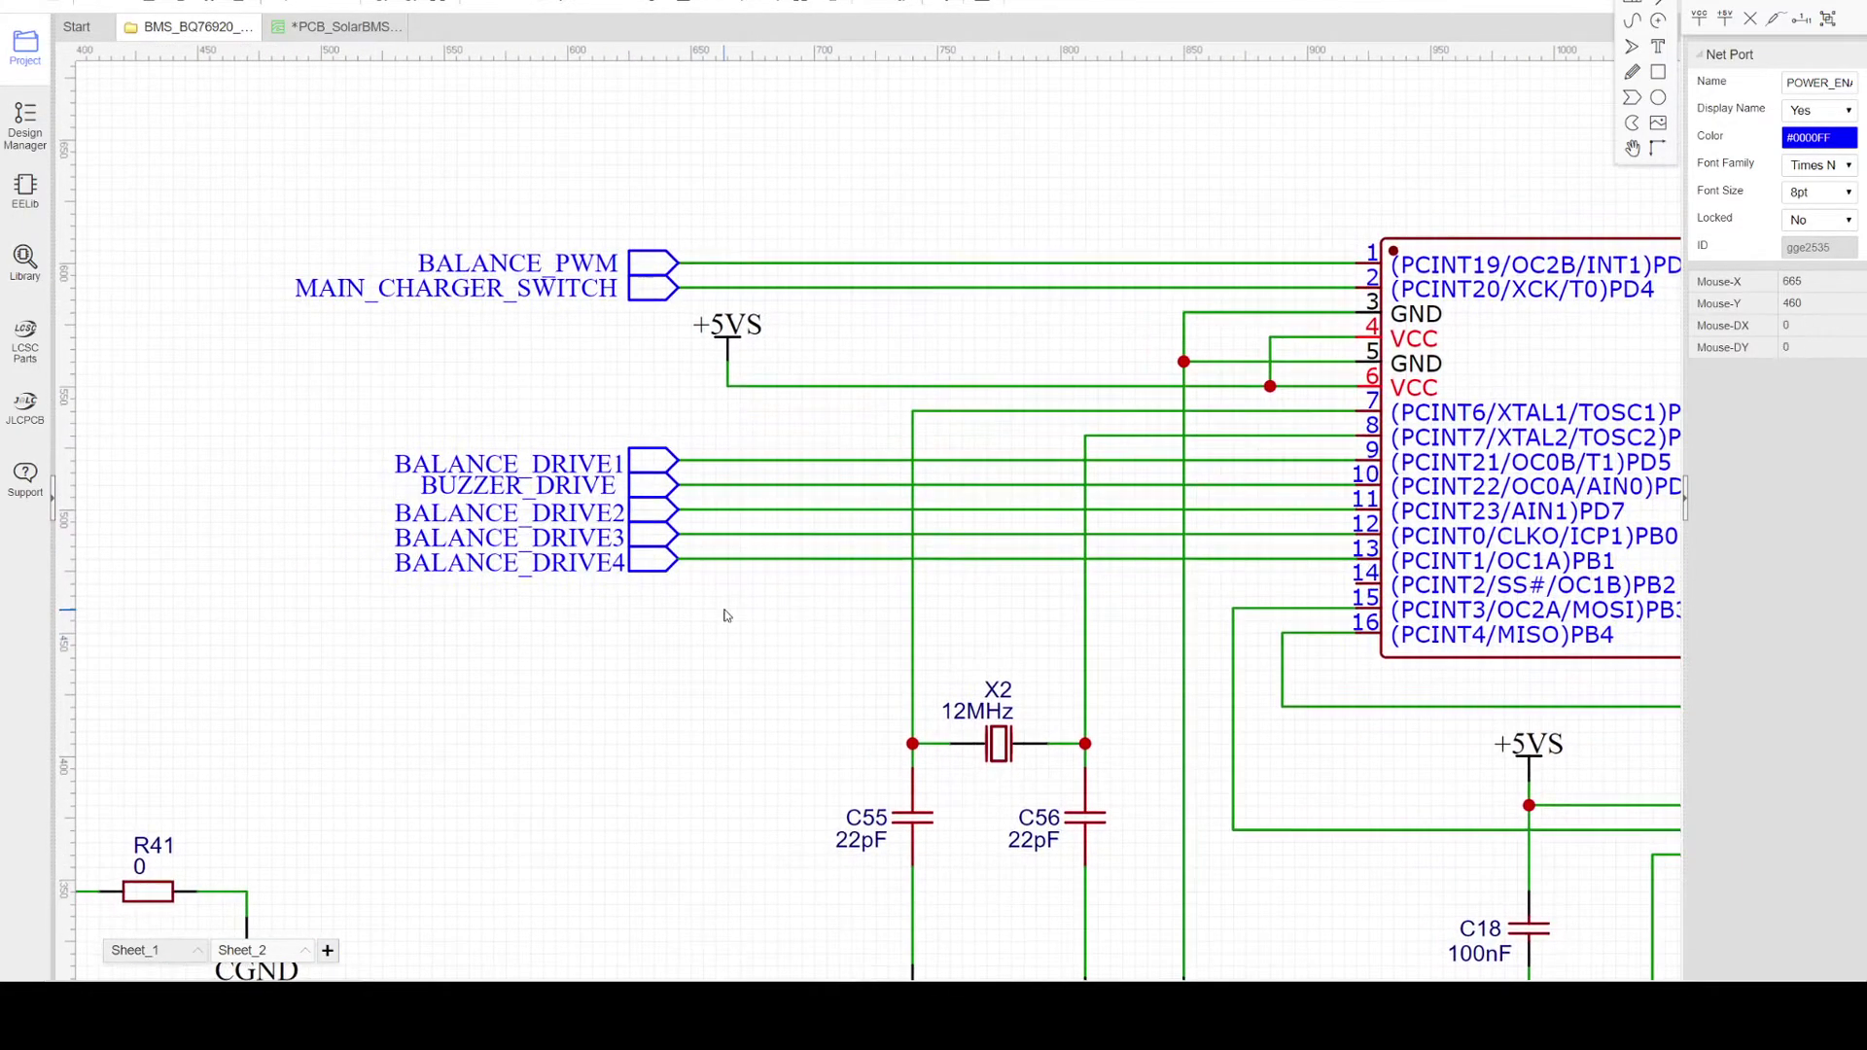
right_click_drag(692, 417, 690, 385)
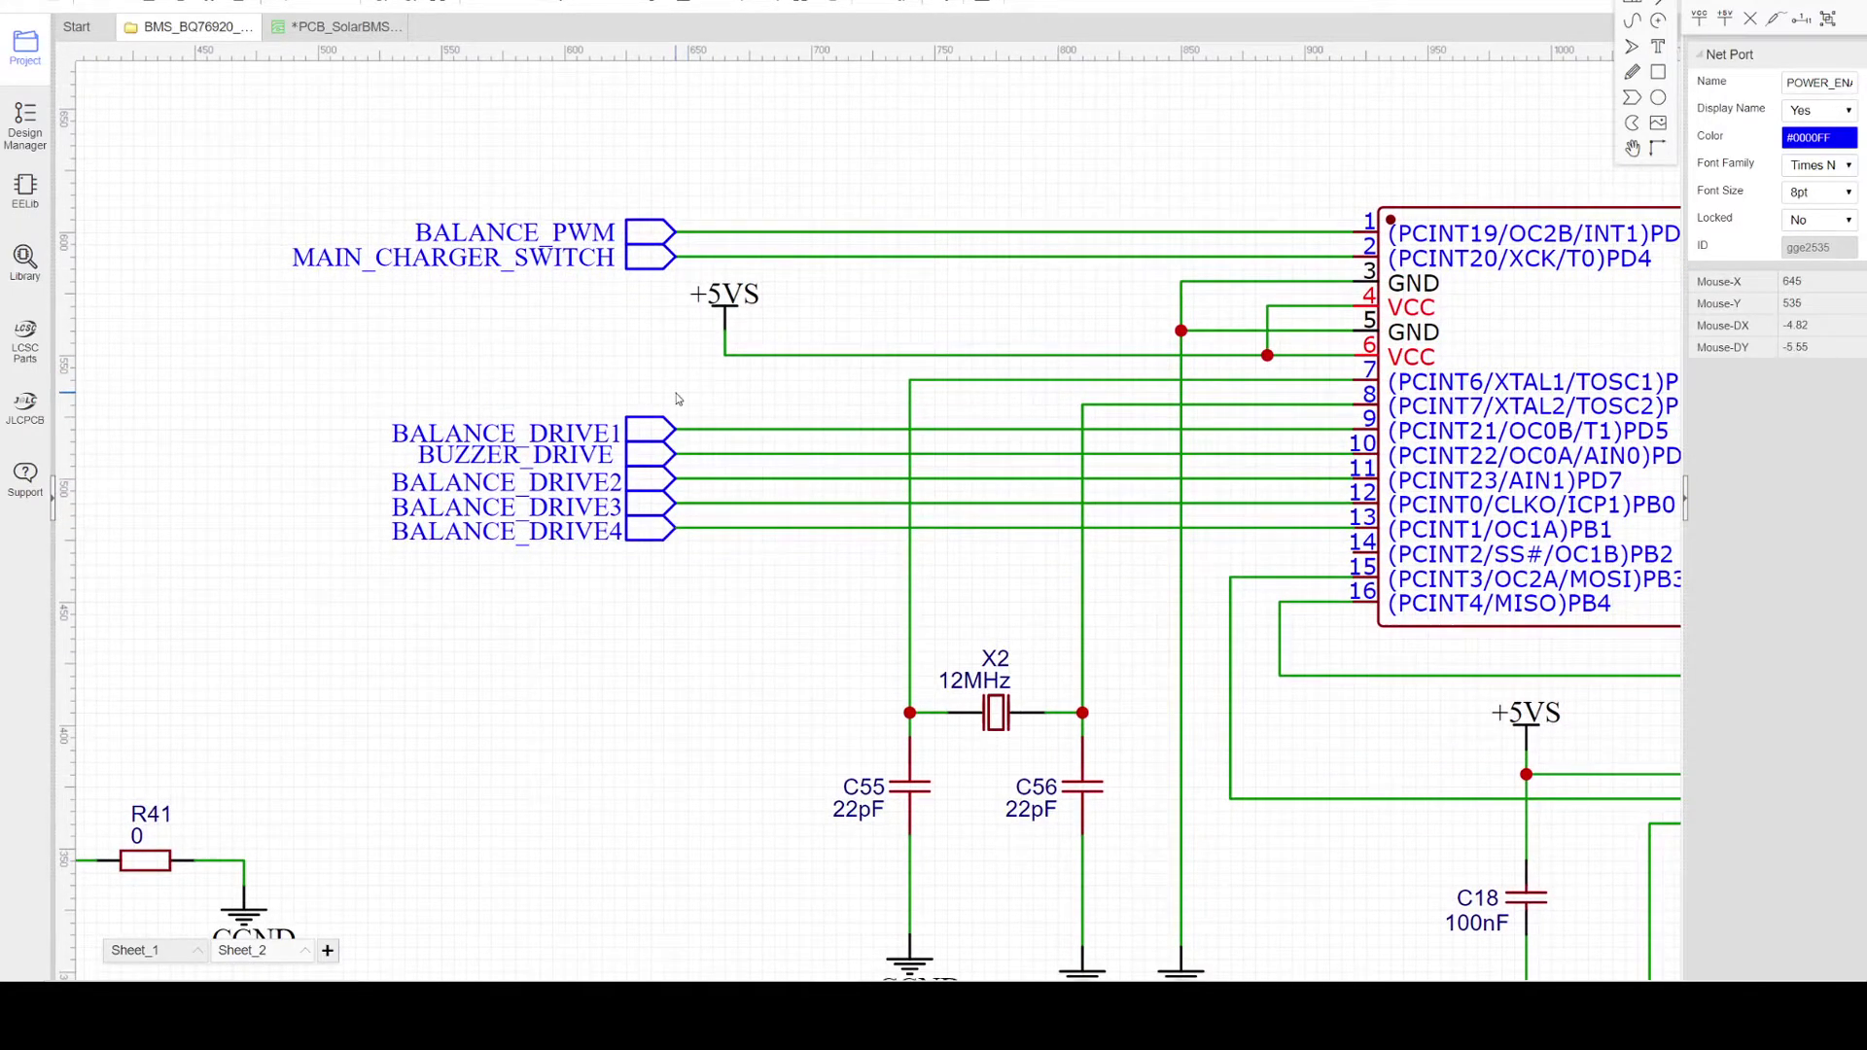
Step: Inspect U9's POWER_SWITCH, MCU_TXD, MCU_RXD, I2C, EXT_TEMP_SENSE and RESET net ports
right_click_drag(754, 655, 250, 557)
scroll(327, 577, "down", 2)
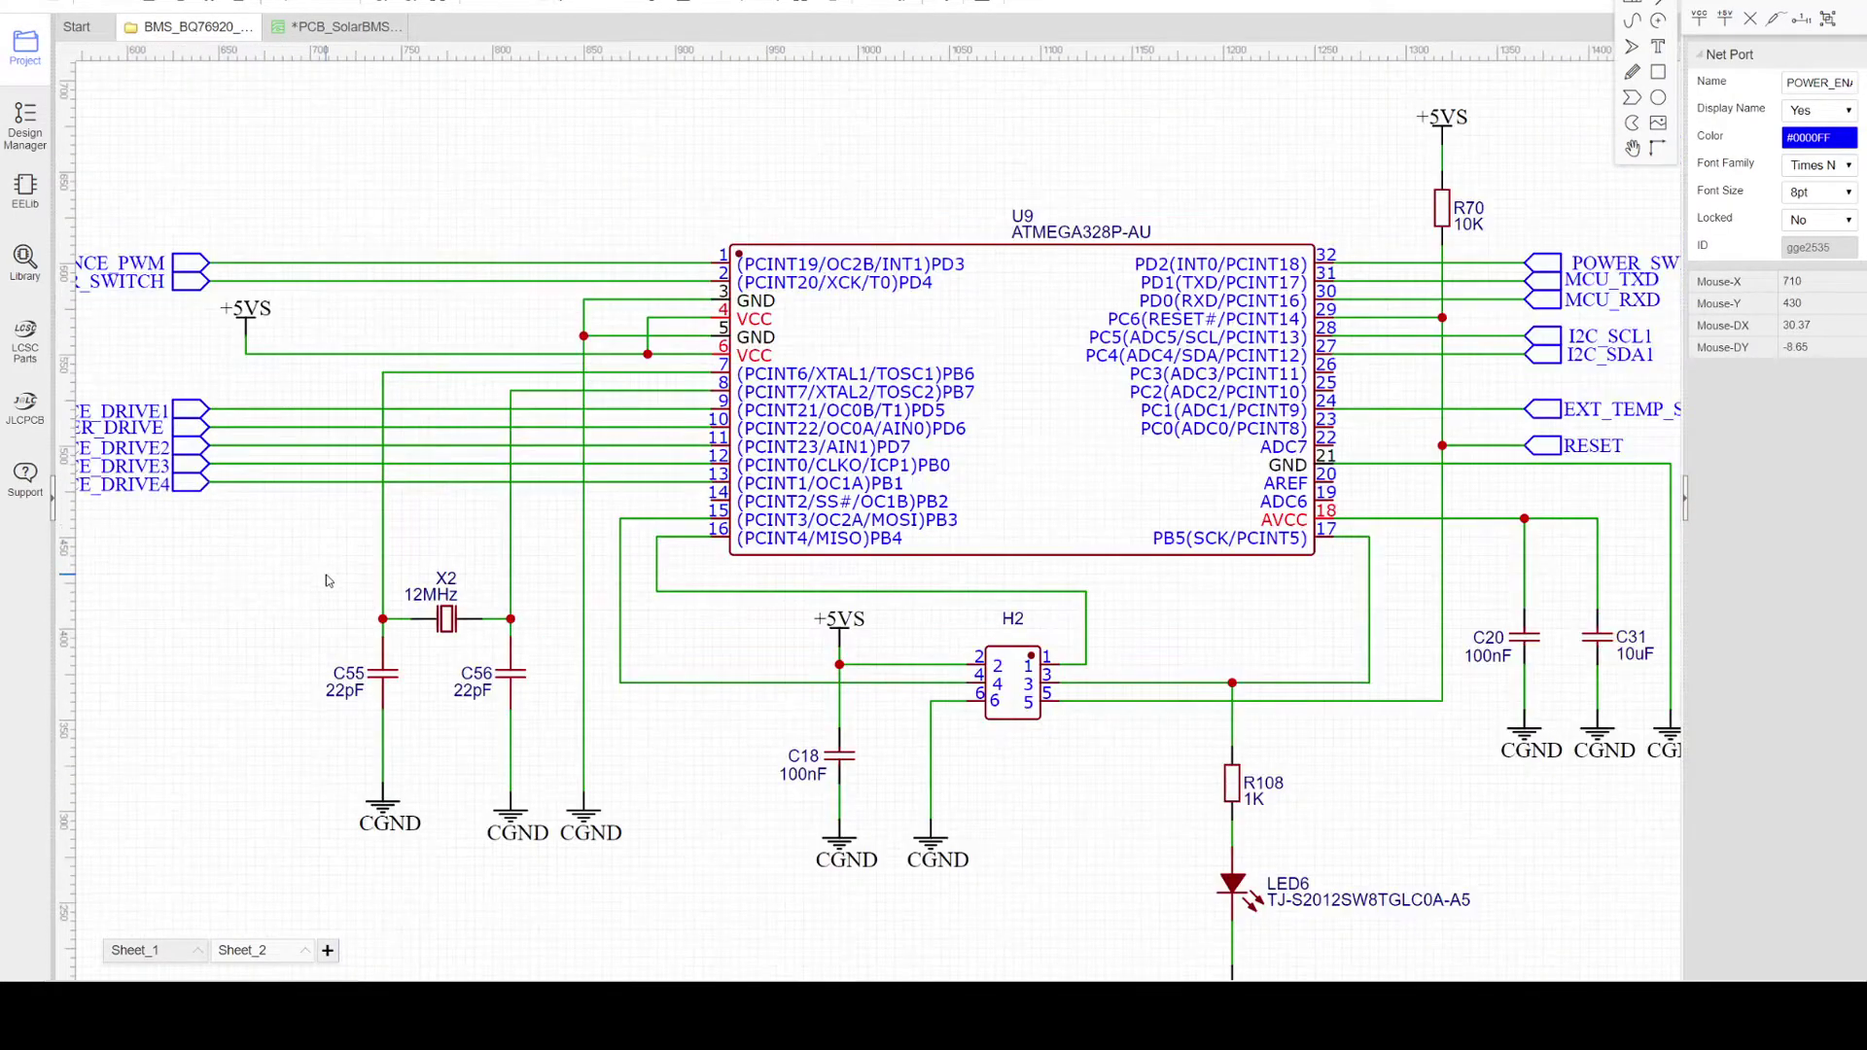
right_click_drag(1280, 633, 812, 635)
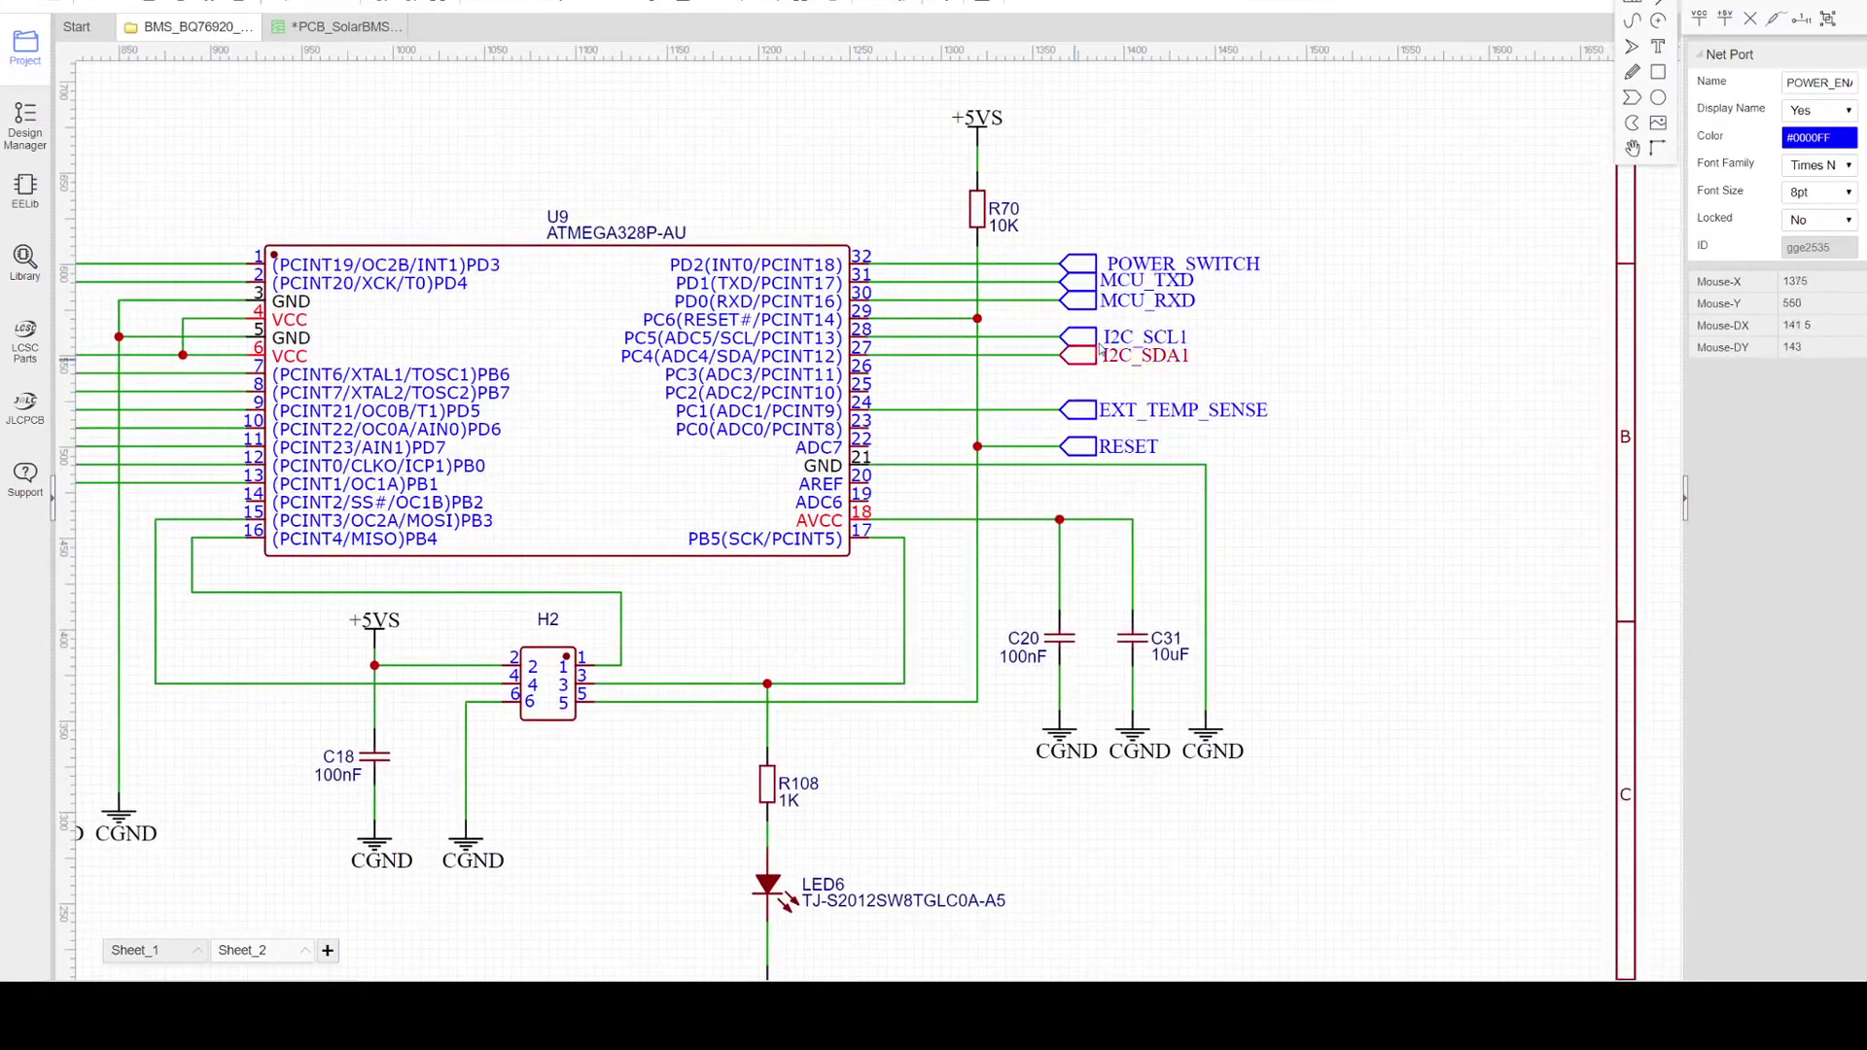
scroll(1134, 303, "up", 4)
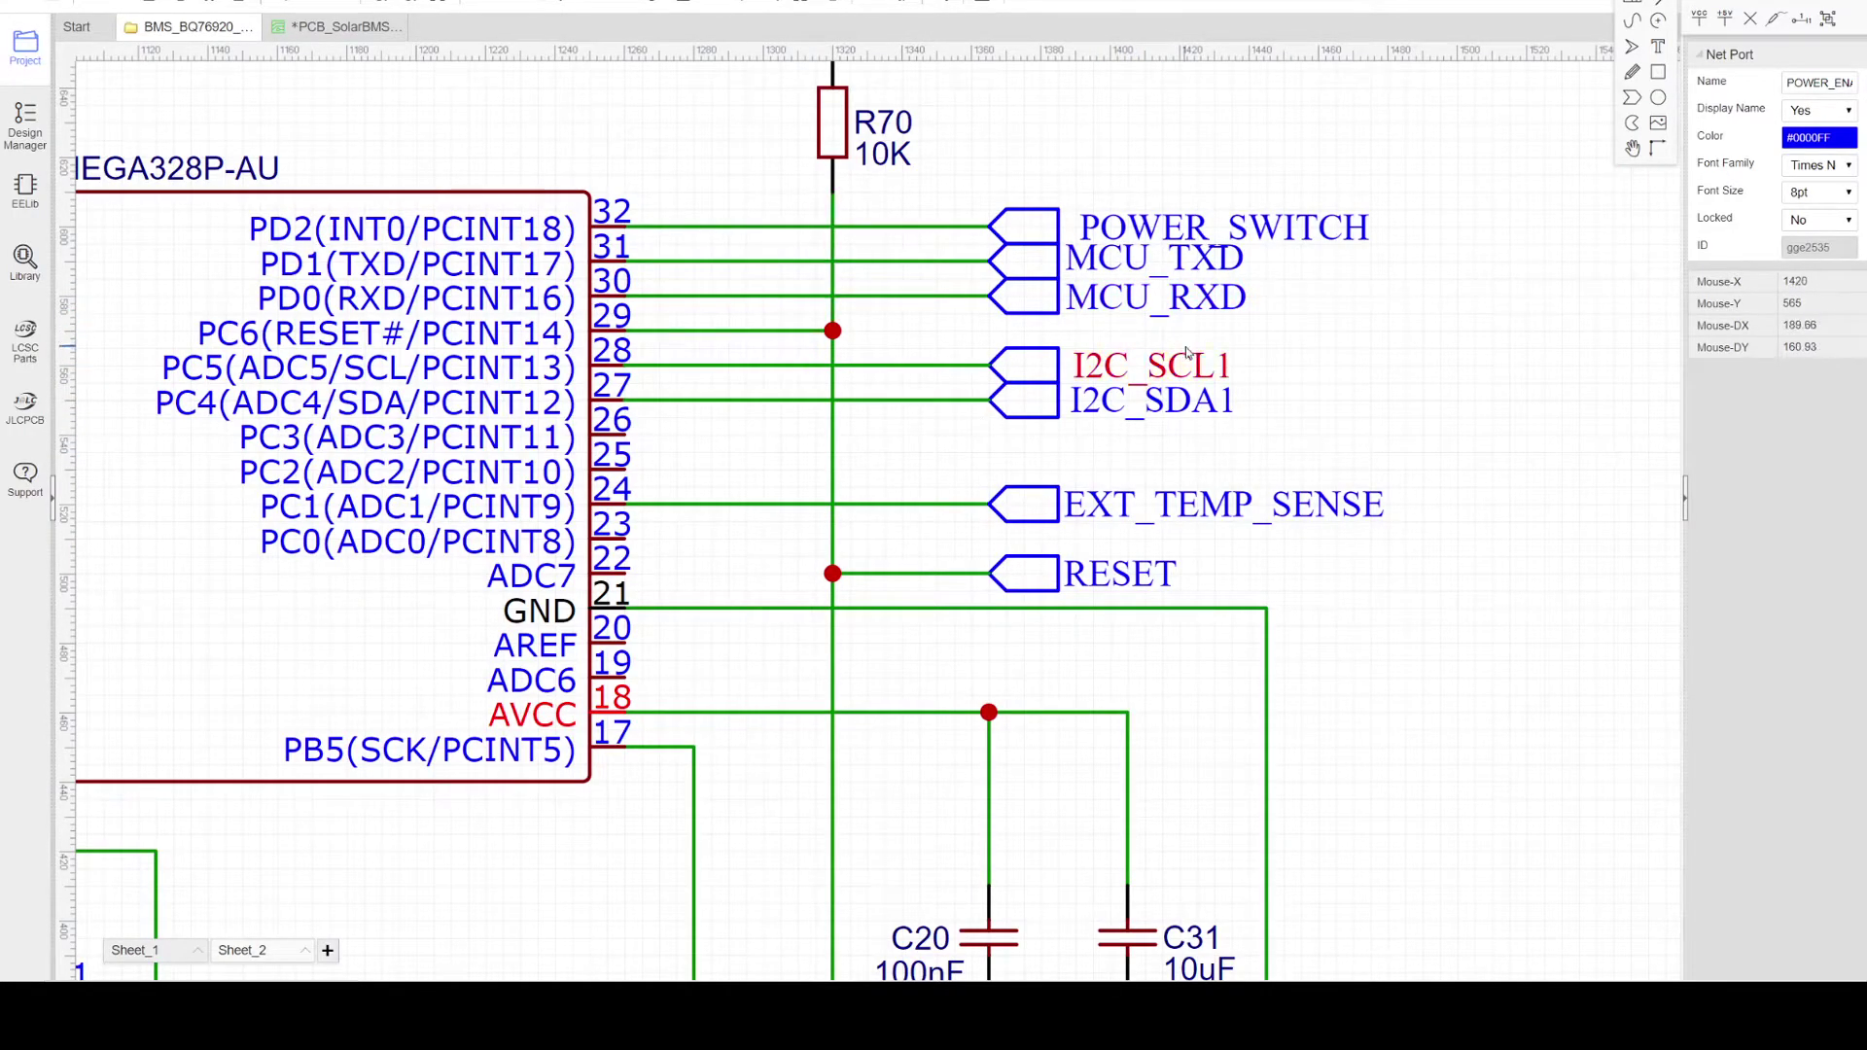
Step: Examine the CH340G USB-to-serial circuit U3 with crystal X1, diode D5 and connector USB1, and look over all of Sheet_2
scroll(1354, 641, "down", 5)
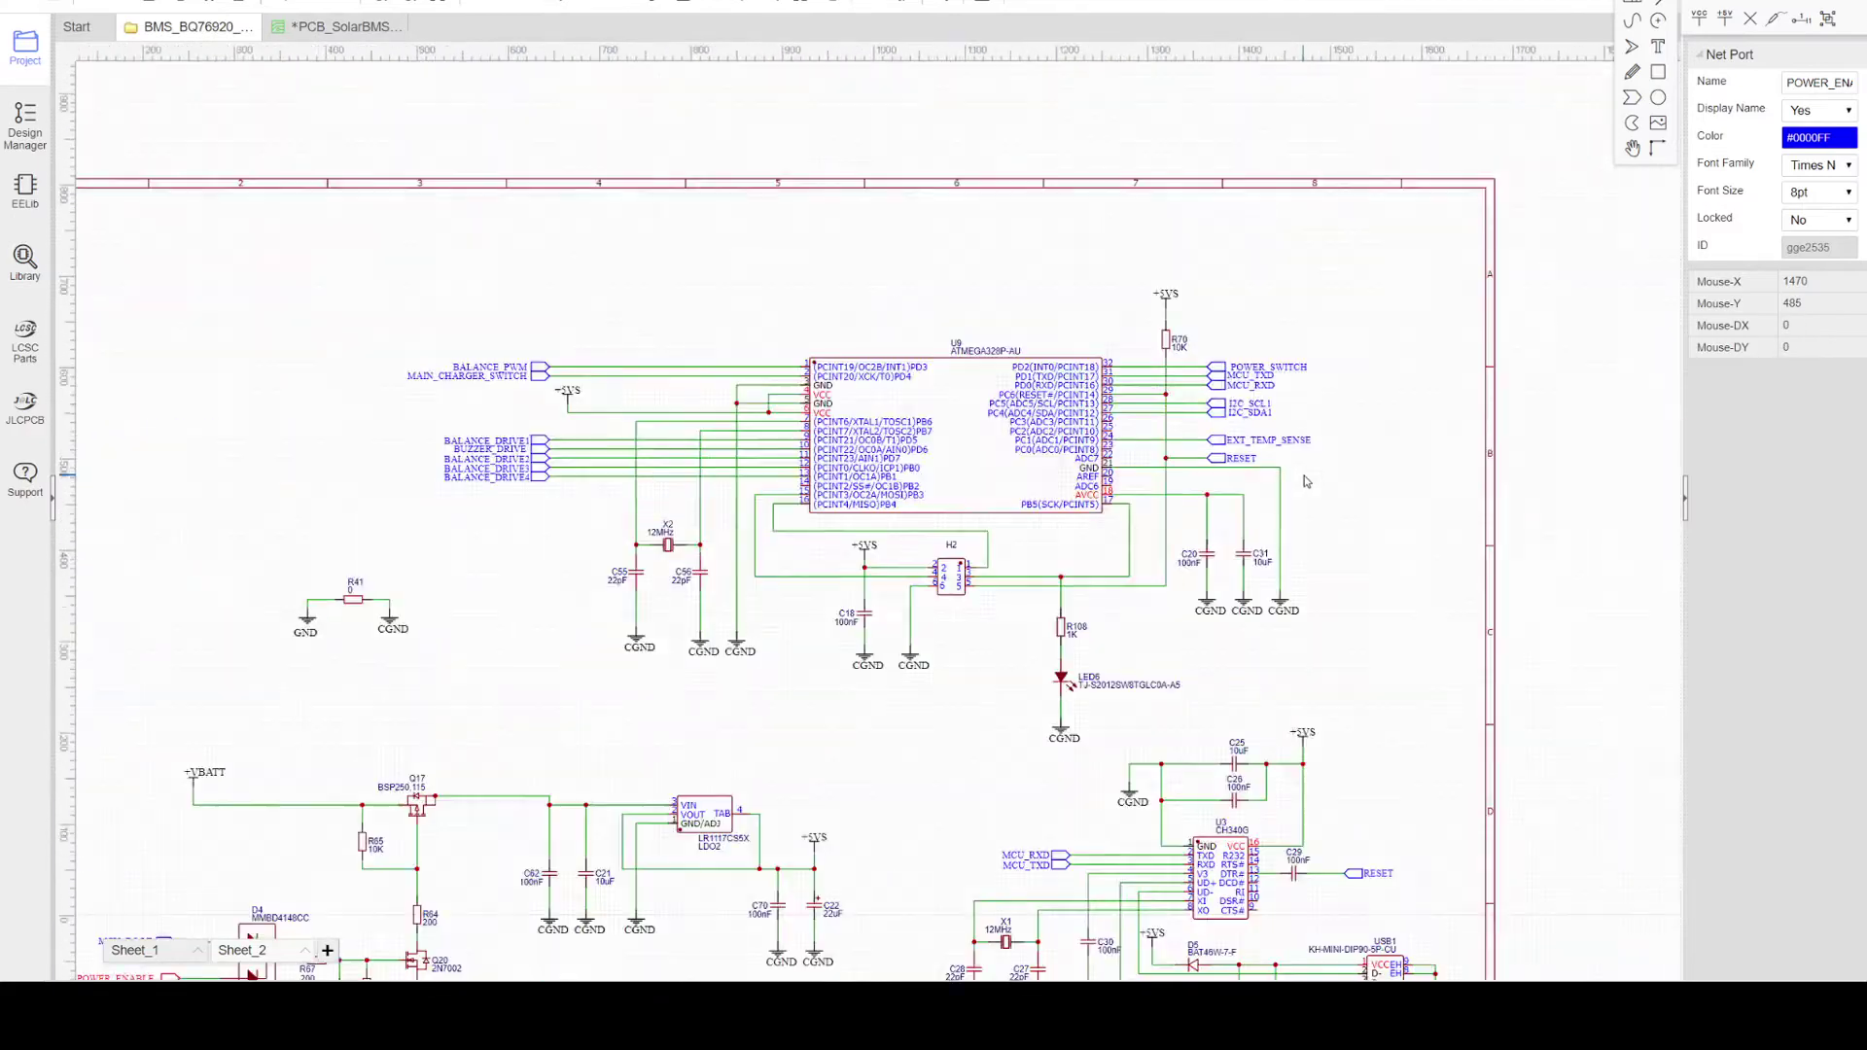
scroll(1106, 711, "up", 4)
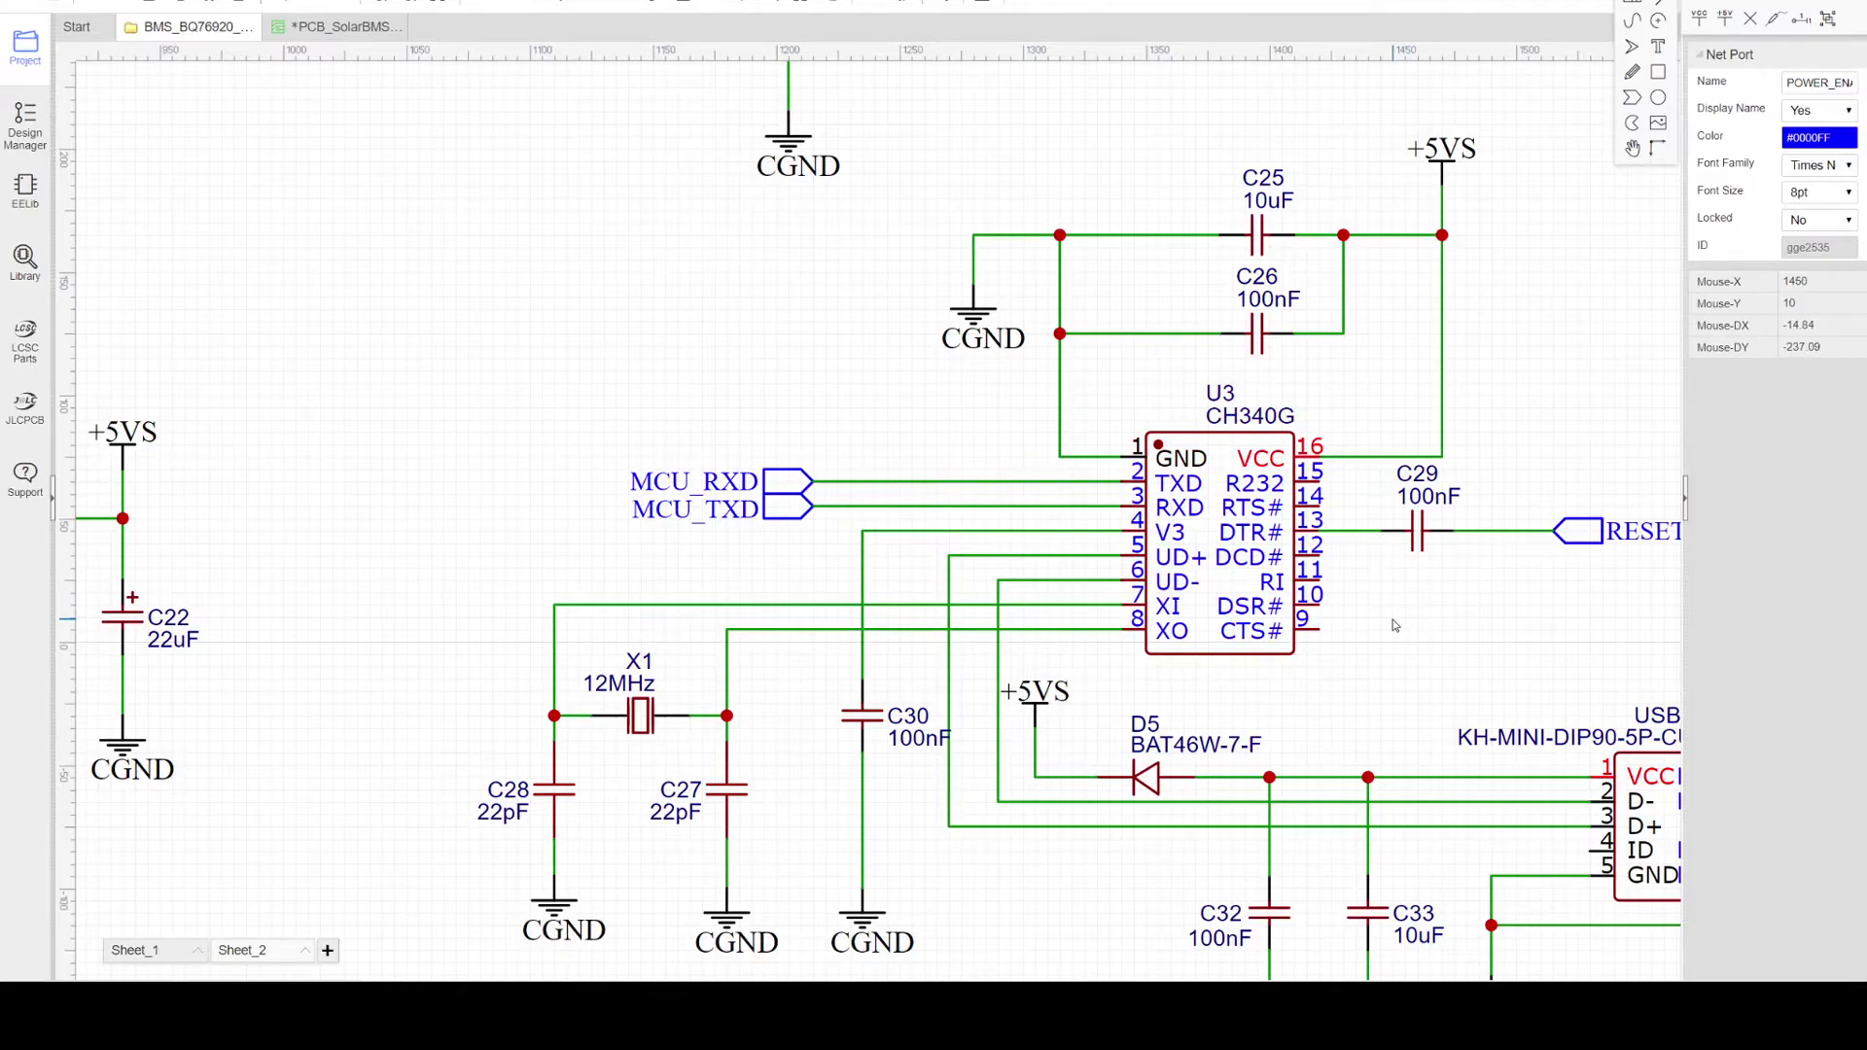
right_click_drag(1395, 625, 1250, 555)
scroll(1267, 551, "down", 2)
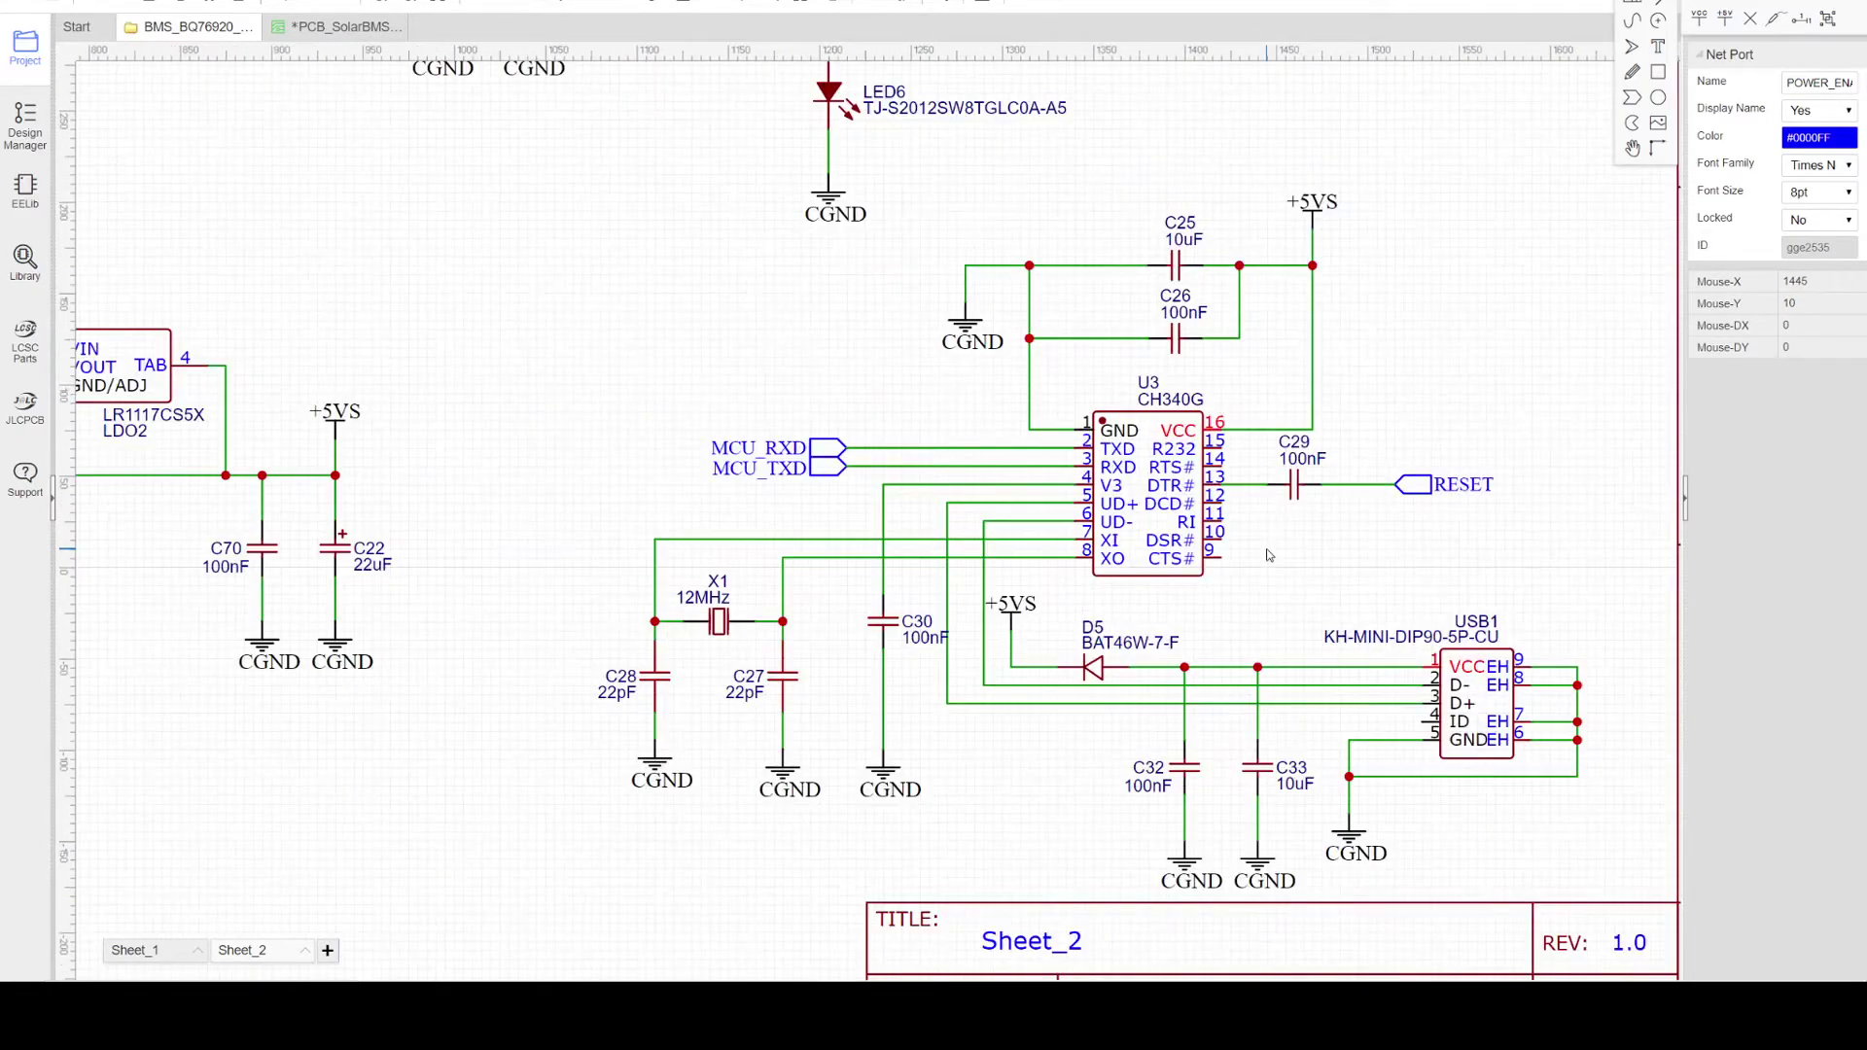
right_click_drag(712, 664, 911, 836)
scroll(935, 661, "down", 2)
right_click_drag(952, 529, 1002, 564)
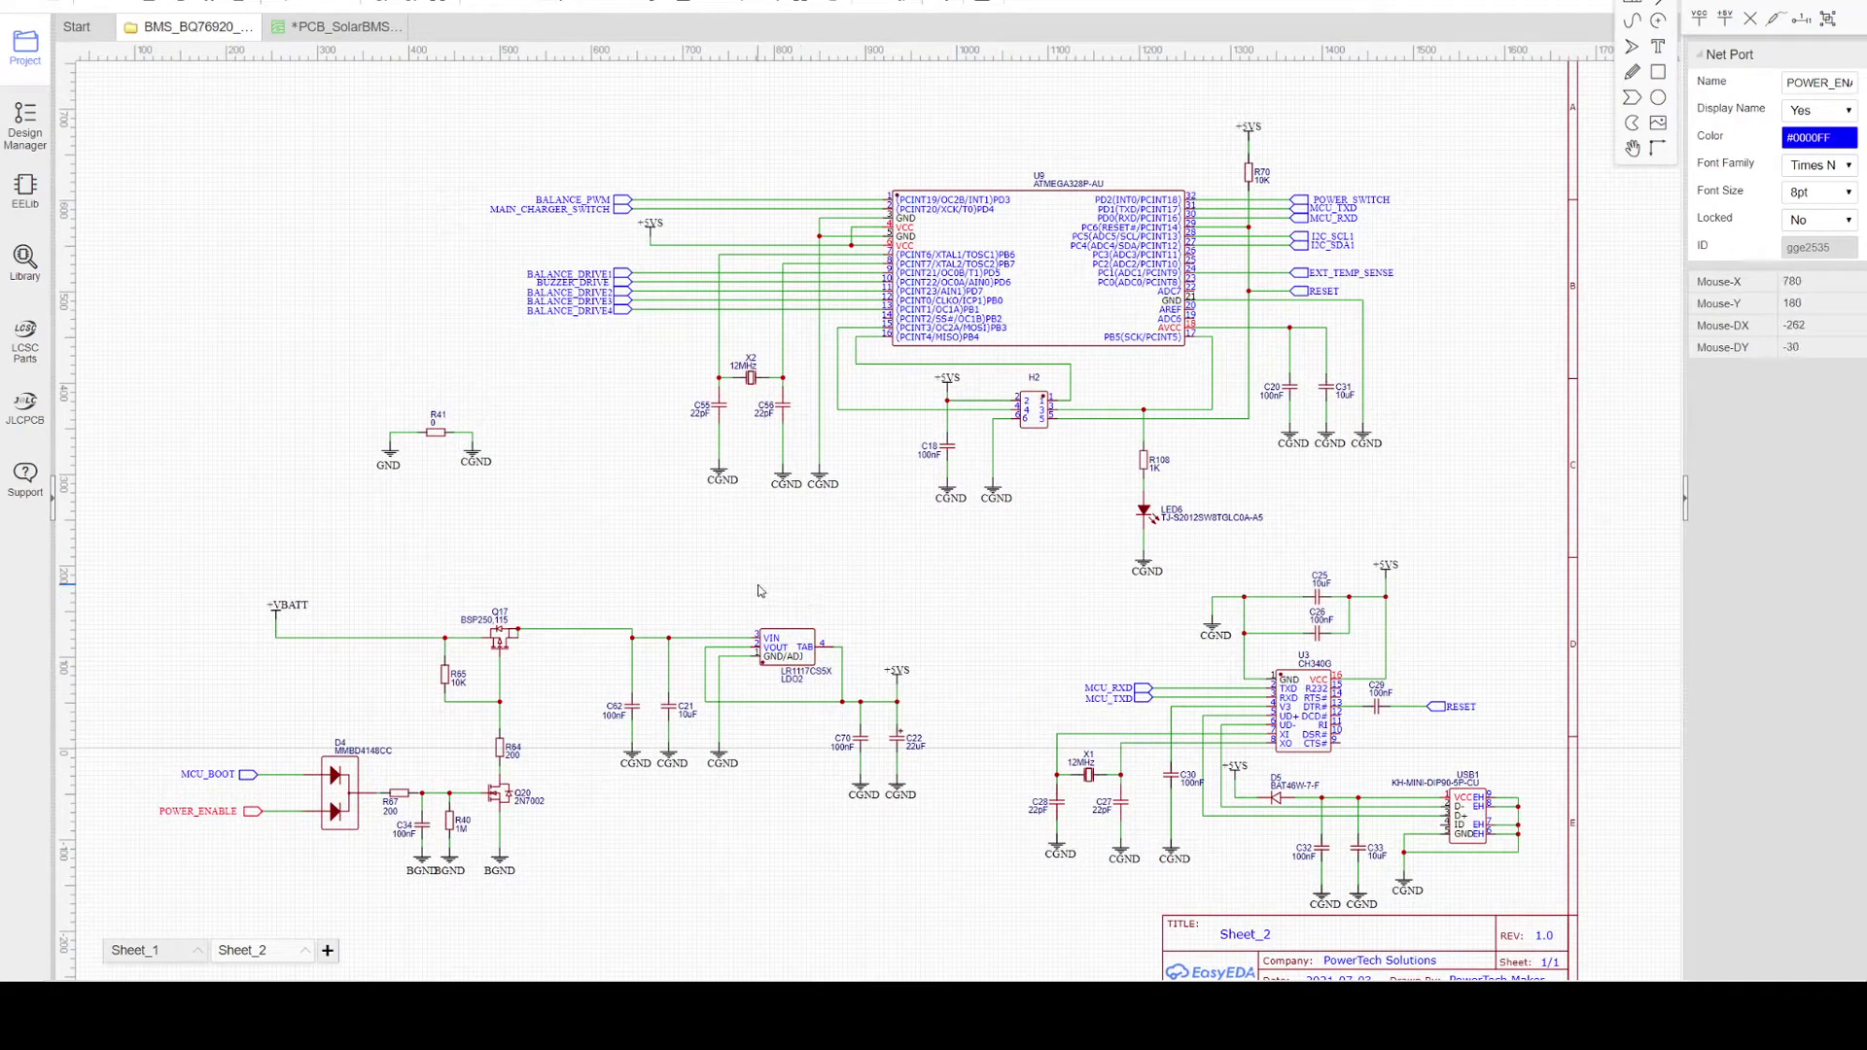
Step: Switch to the PCB_SolarBMS layout and look over the board from the USB and microcontroller area to the MOSFET bank
left_click(352, 29)
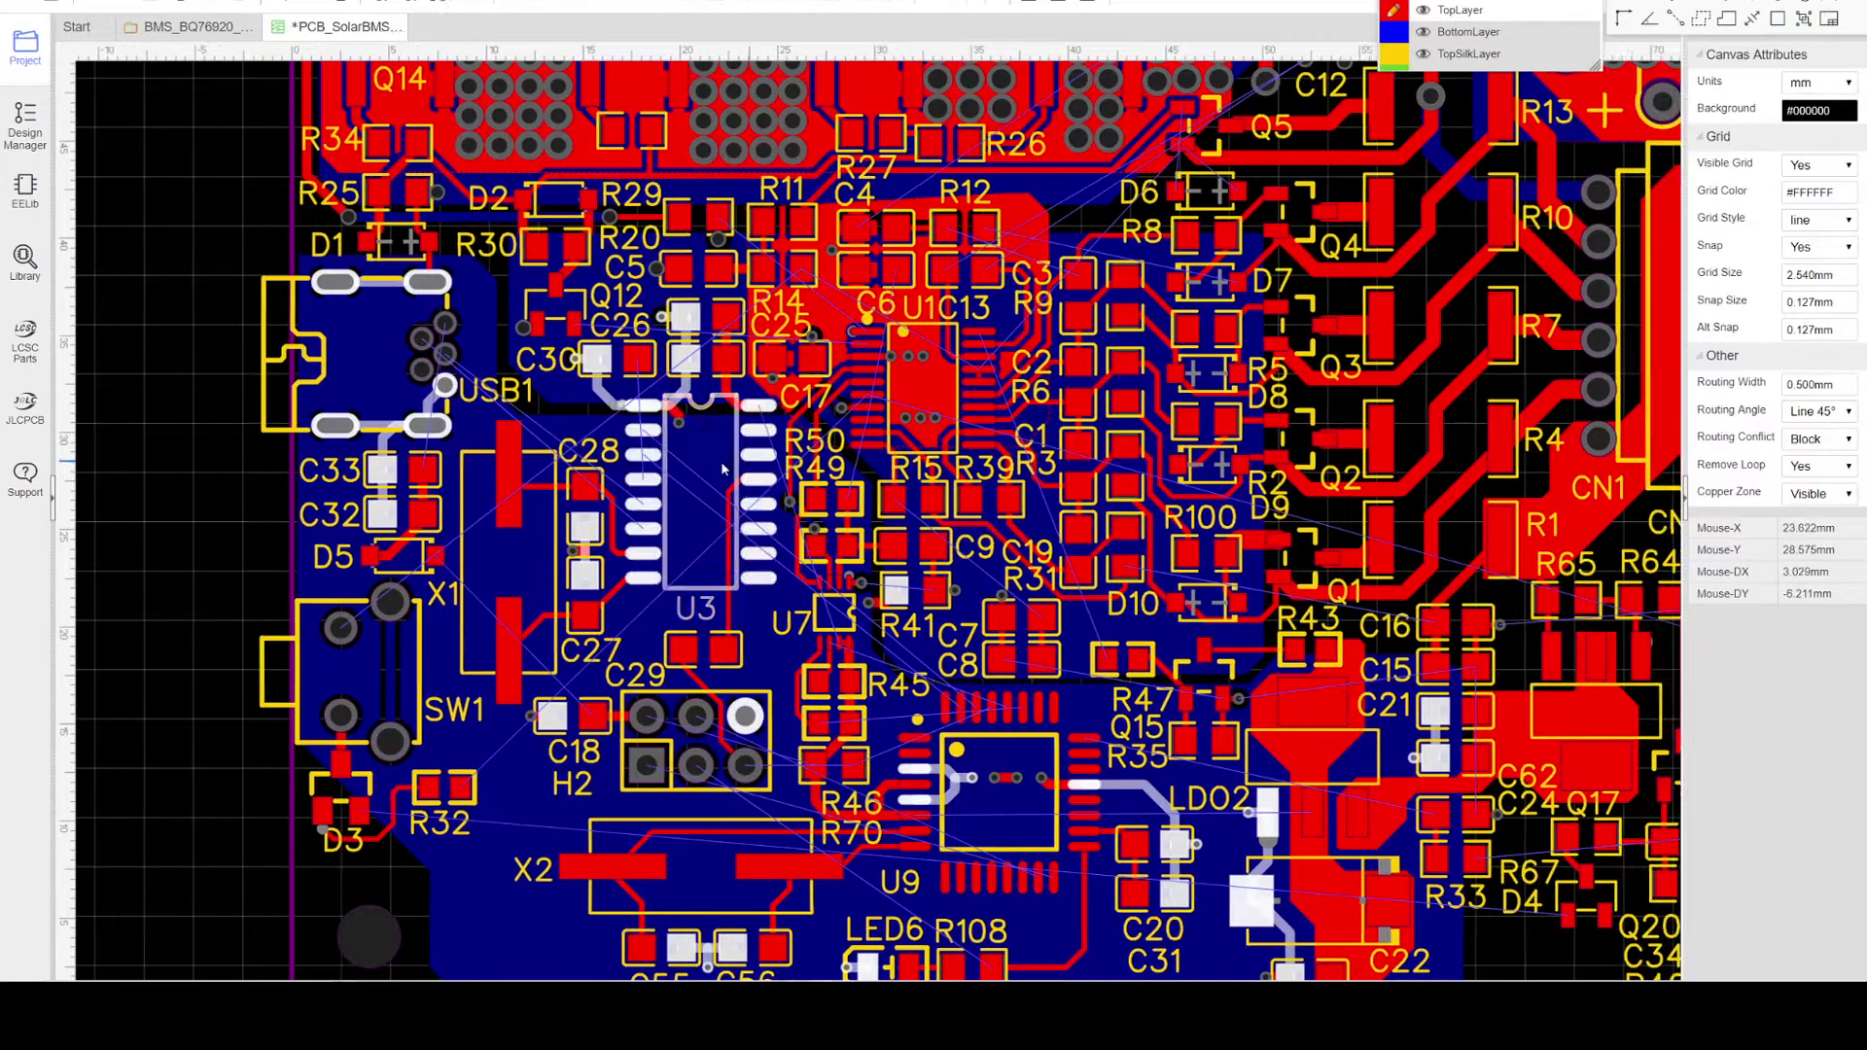
scroll(724, 470, "down", 3)
scroll(765, 493, "up", 1)
right_click_drag(761, 479, 804, 563)
right_click_drag(703, 354, 730, 469)
right_click_drag(298, 266, 252, 372)
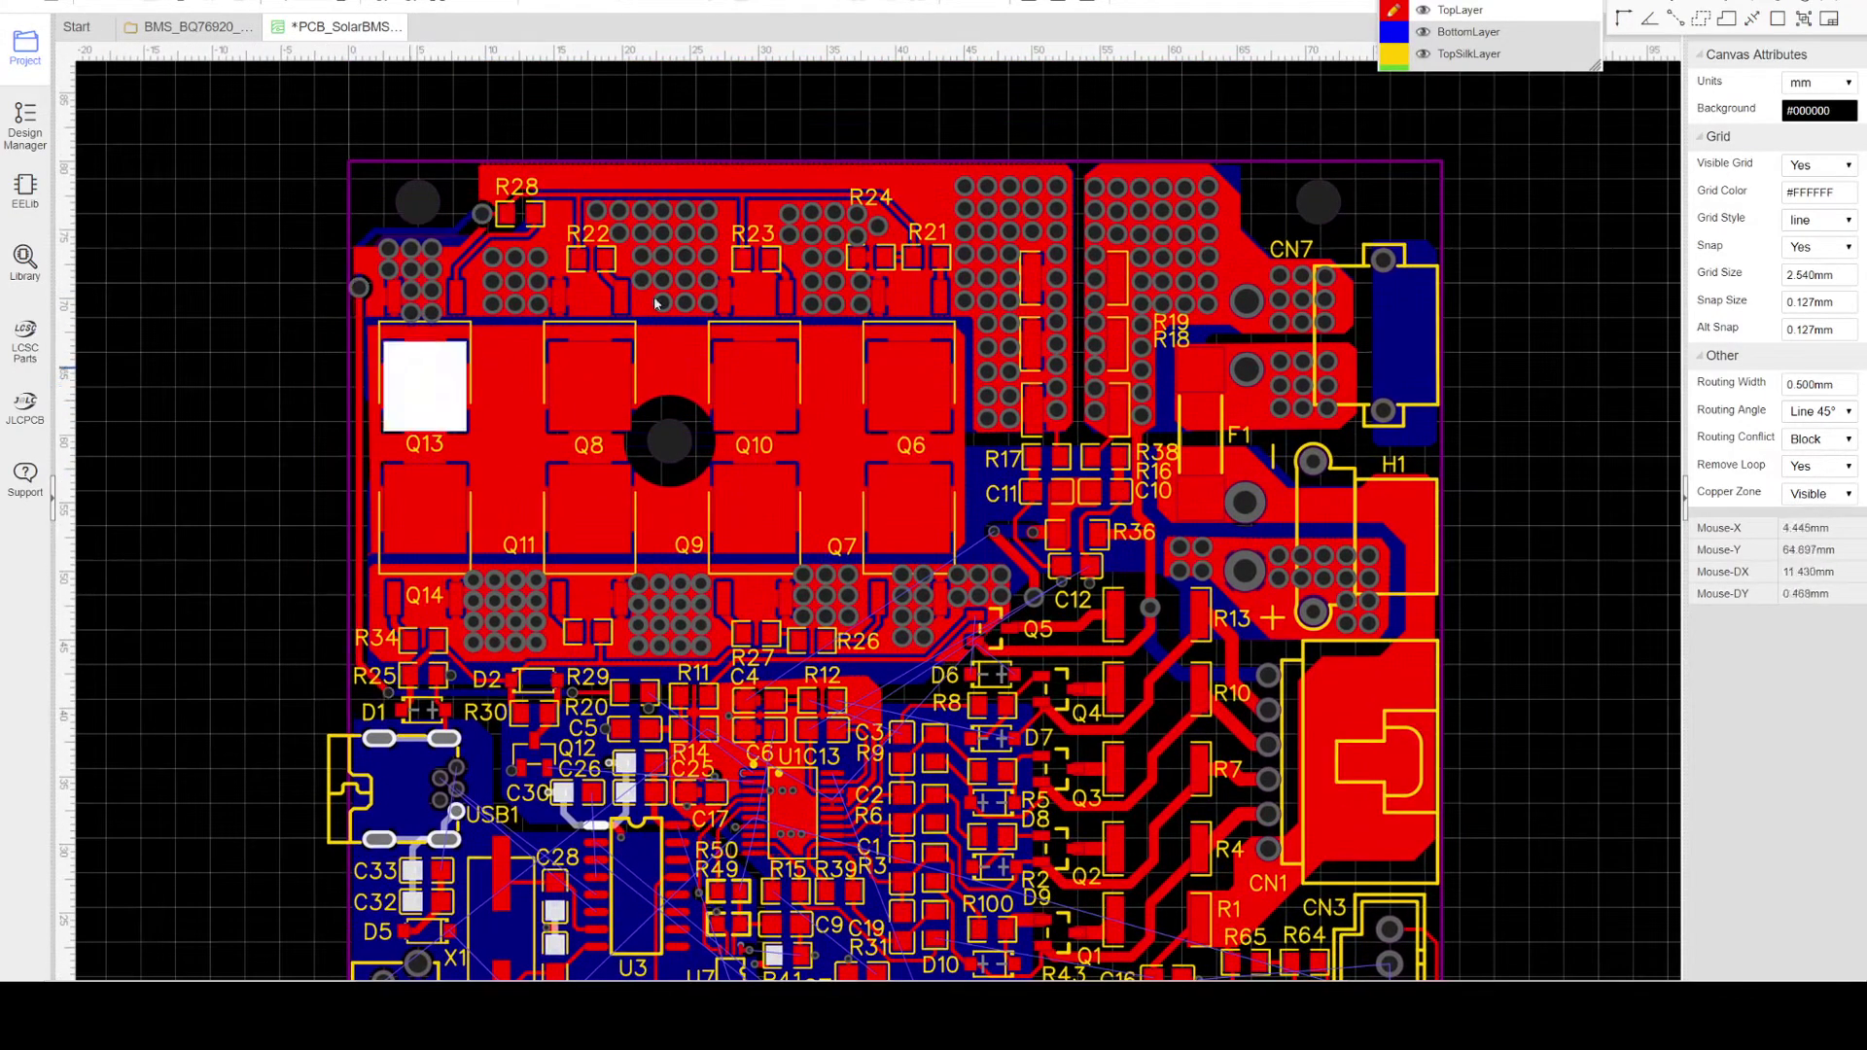
Step: Examine the via arrays and gate resistors R28, R22, R23, R24 and R21 beside MOSFETs Q13, Q8, Q10 and Q6
scroll(544, 360, "up", 1)
scroll(516, 401, "up", 1)
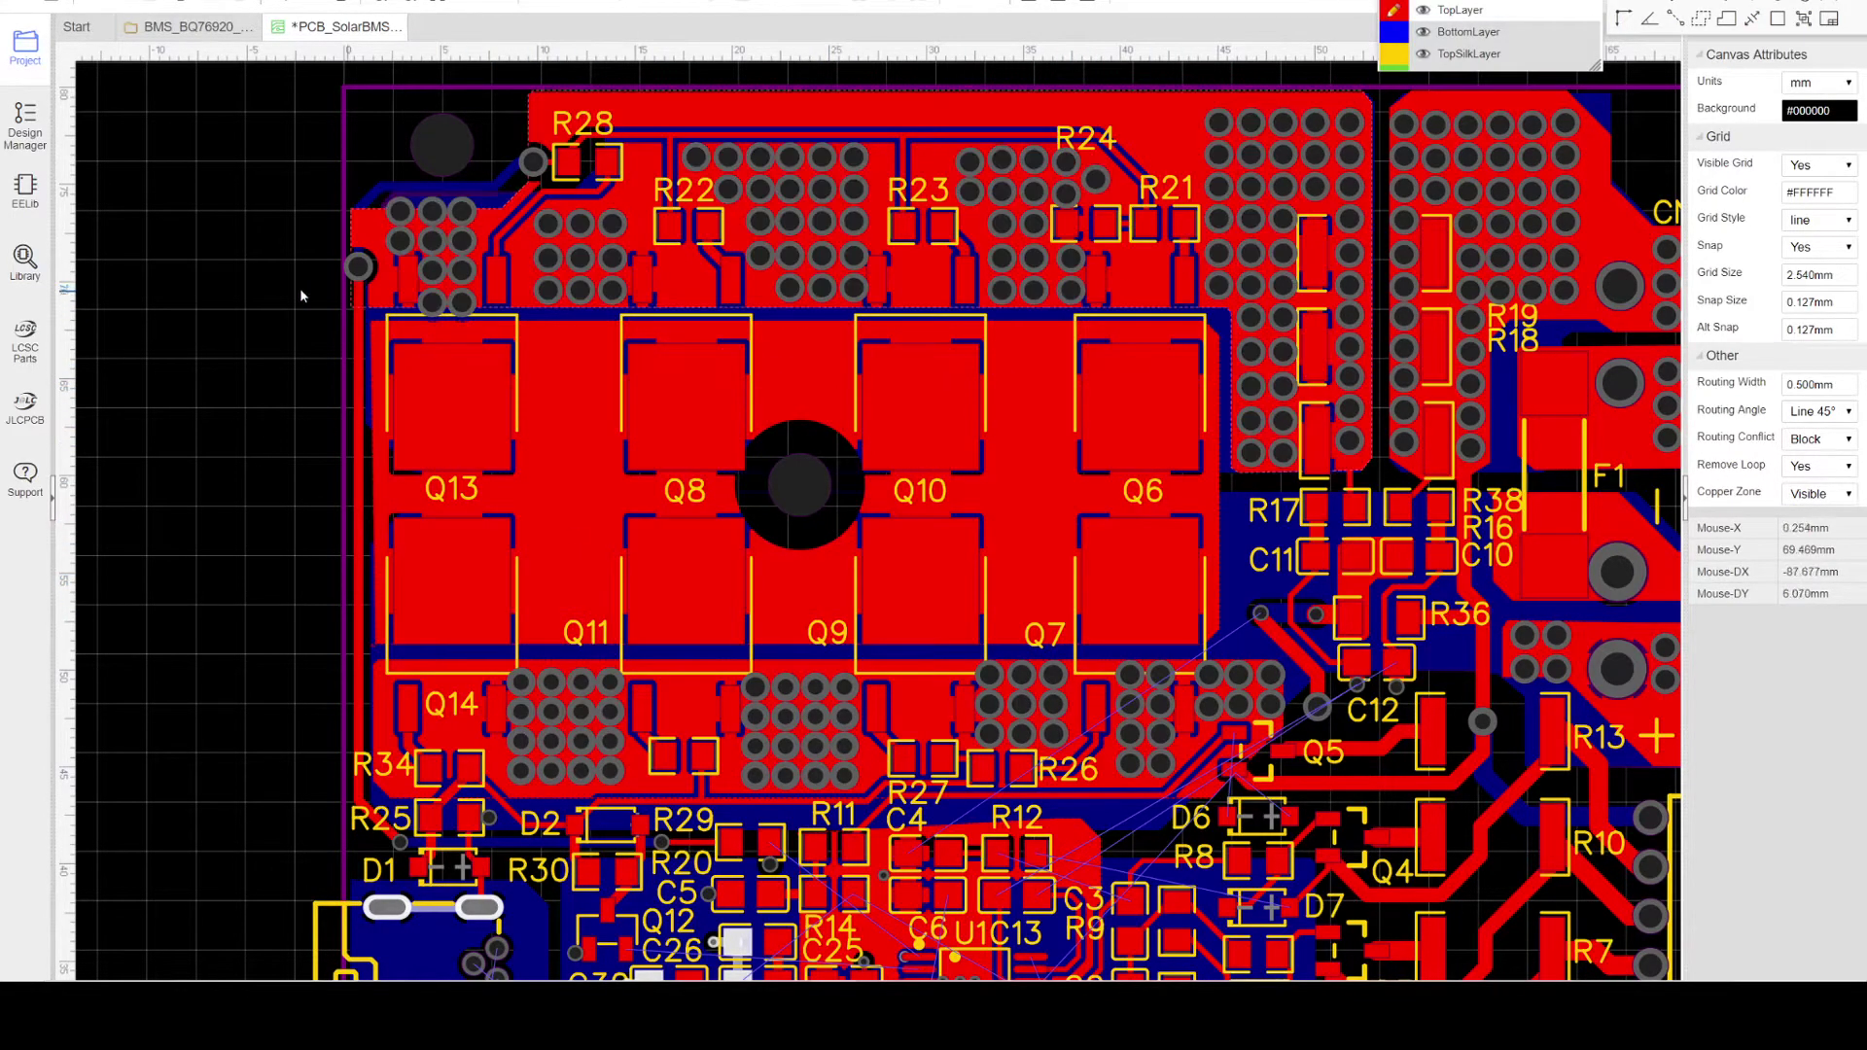
scroll(474, 401, "up", 5)
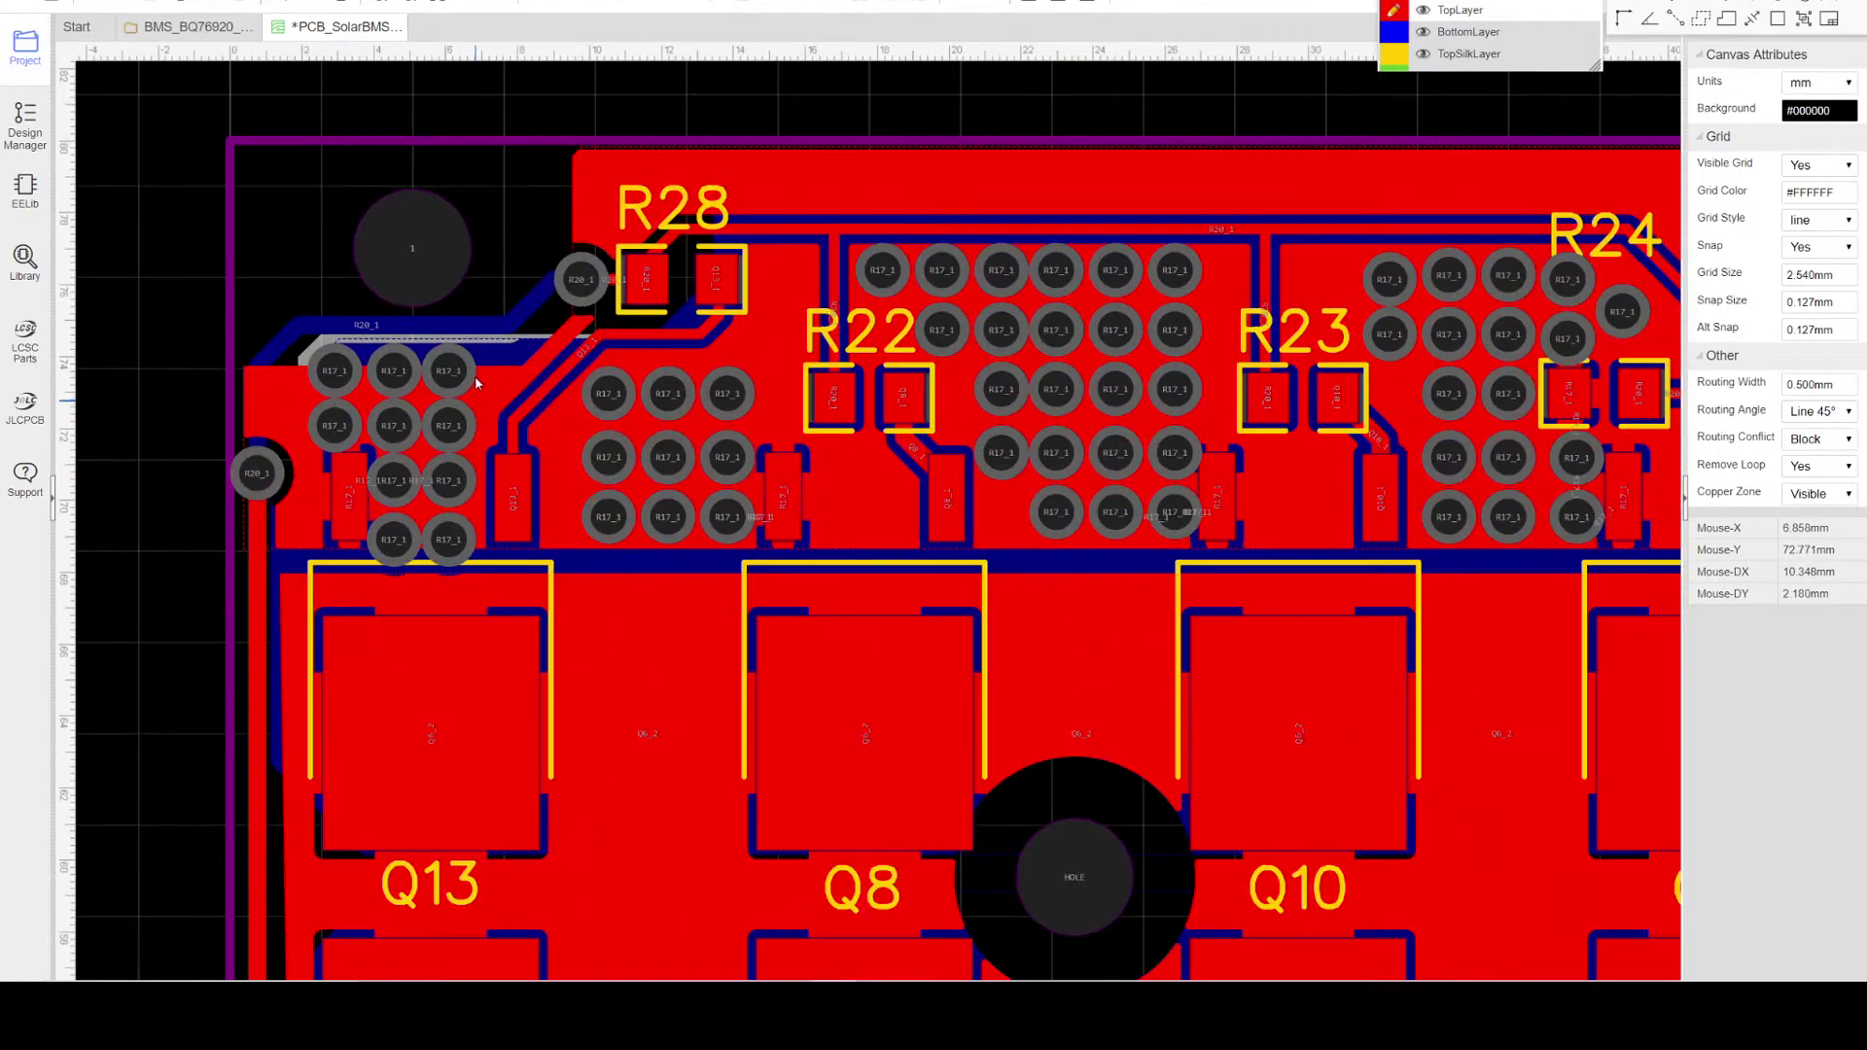
right_click_drag(501, 247, 667, 177)
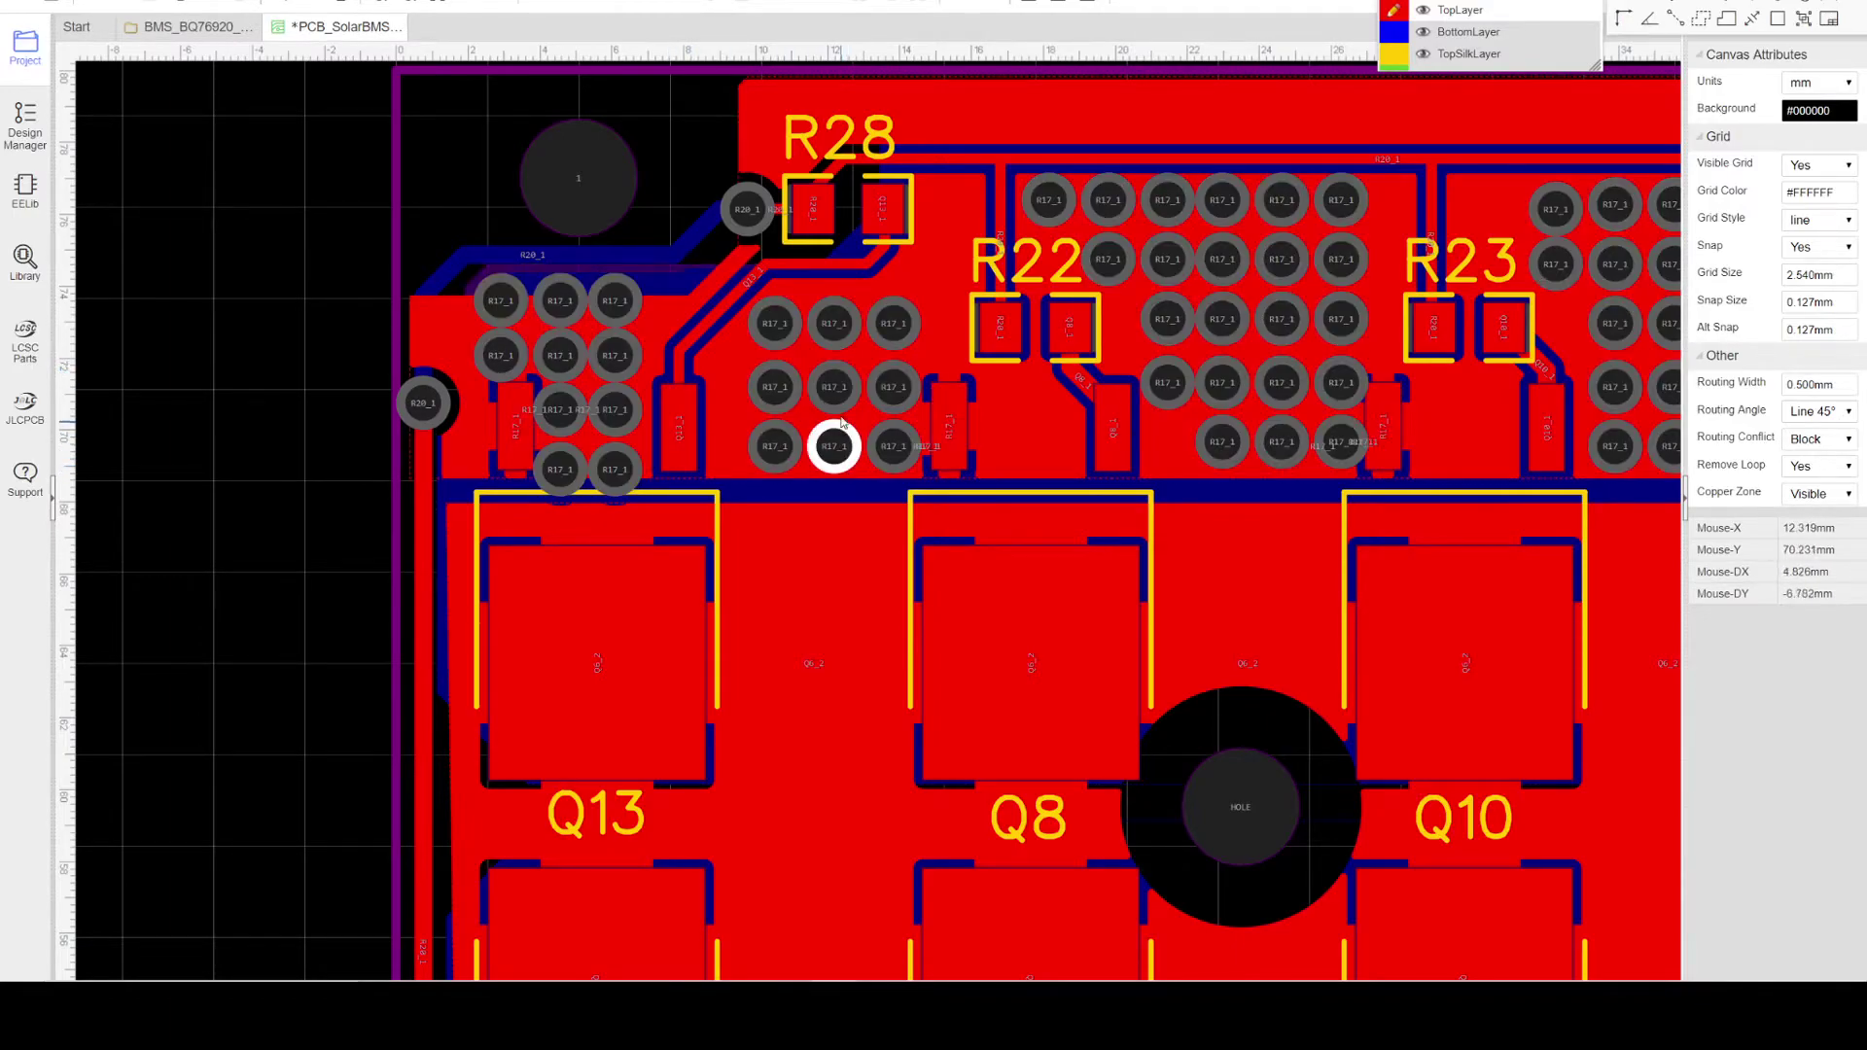
right_click_drag(795, 603, 609, 566)
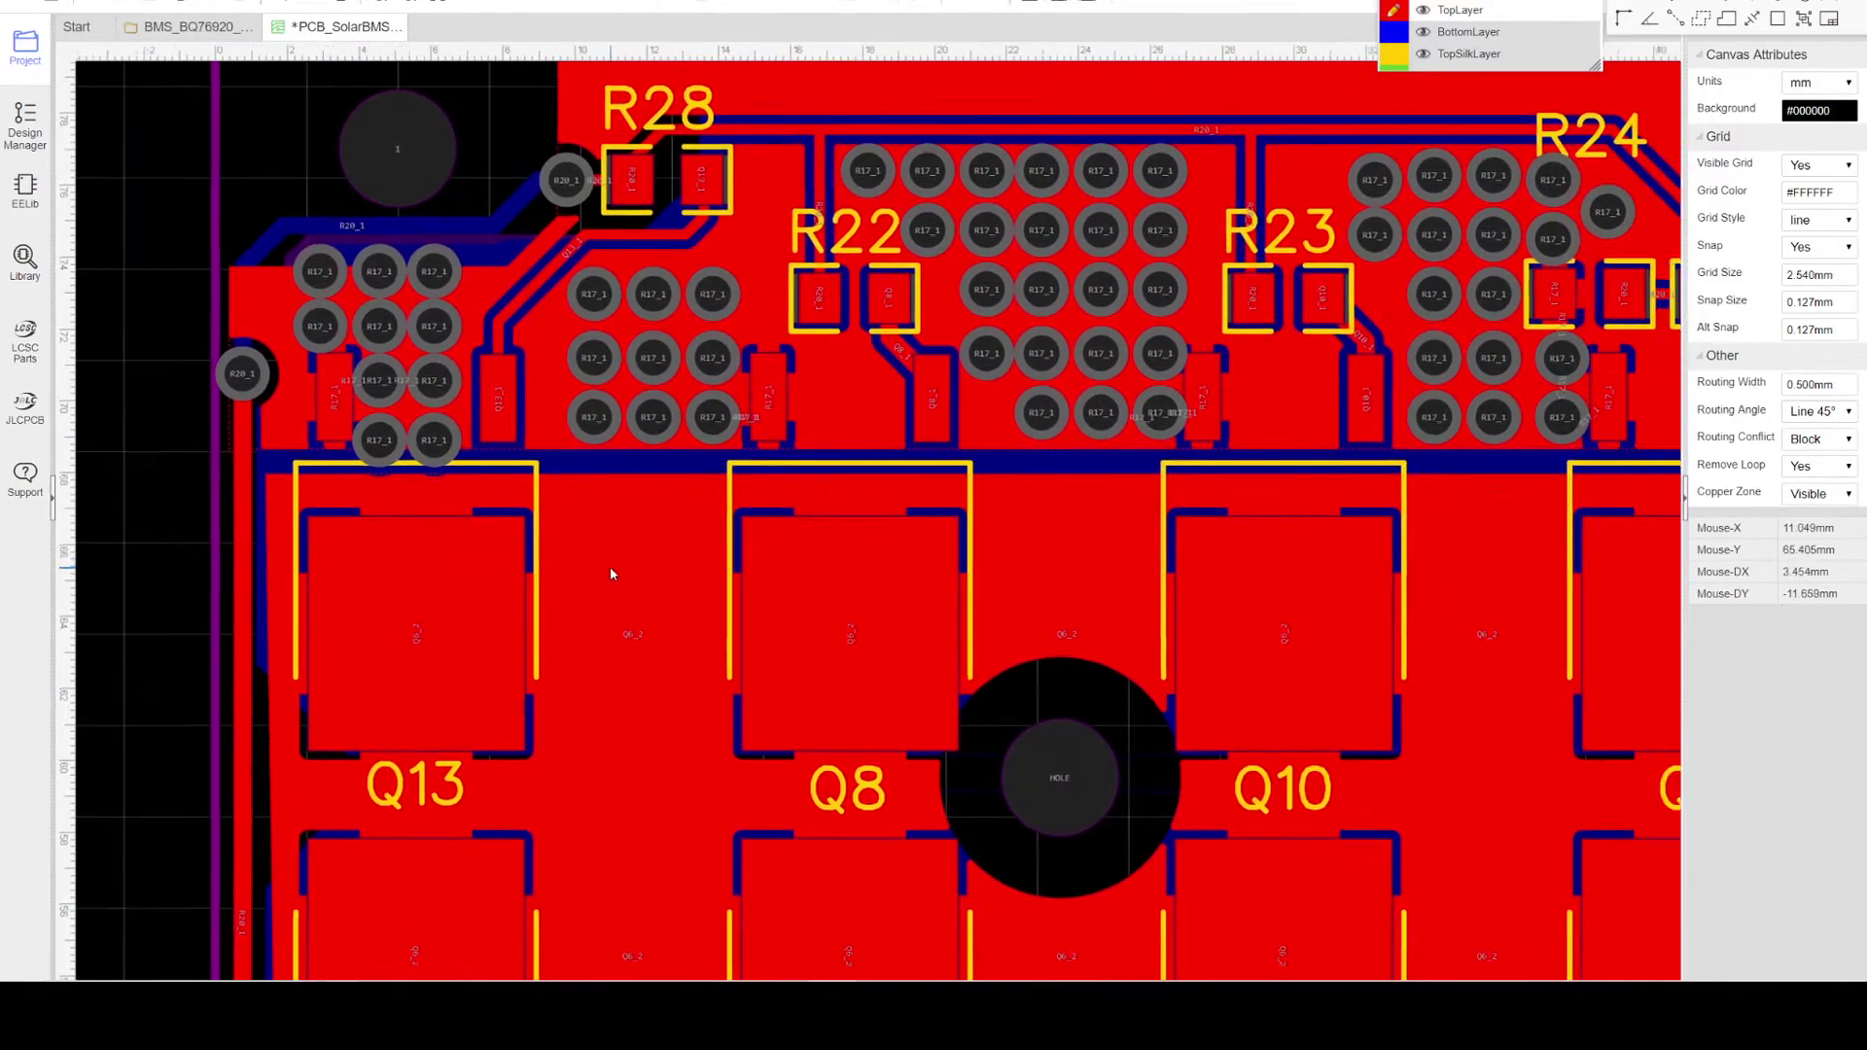
right_click_drag(996, 450, 836, 486)
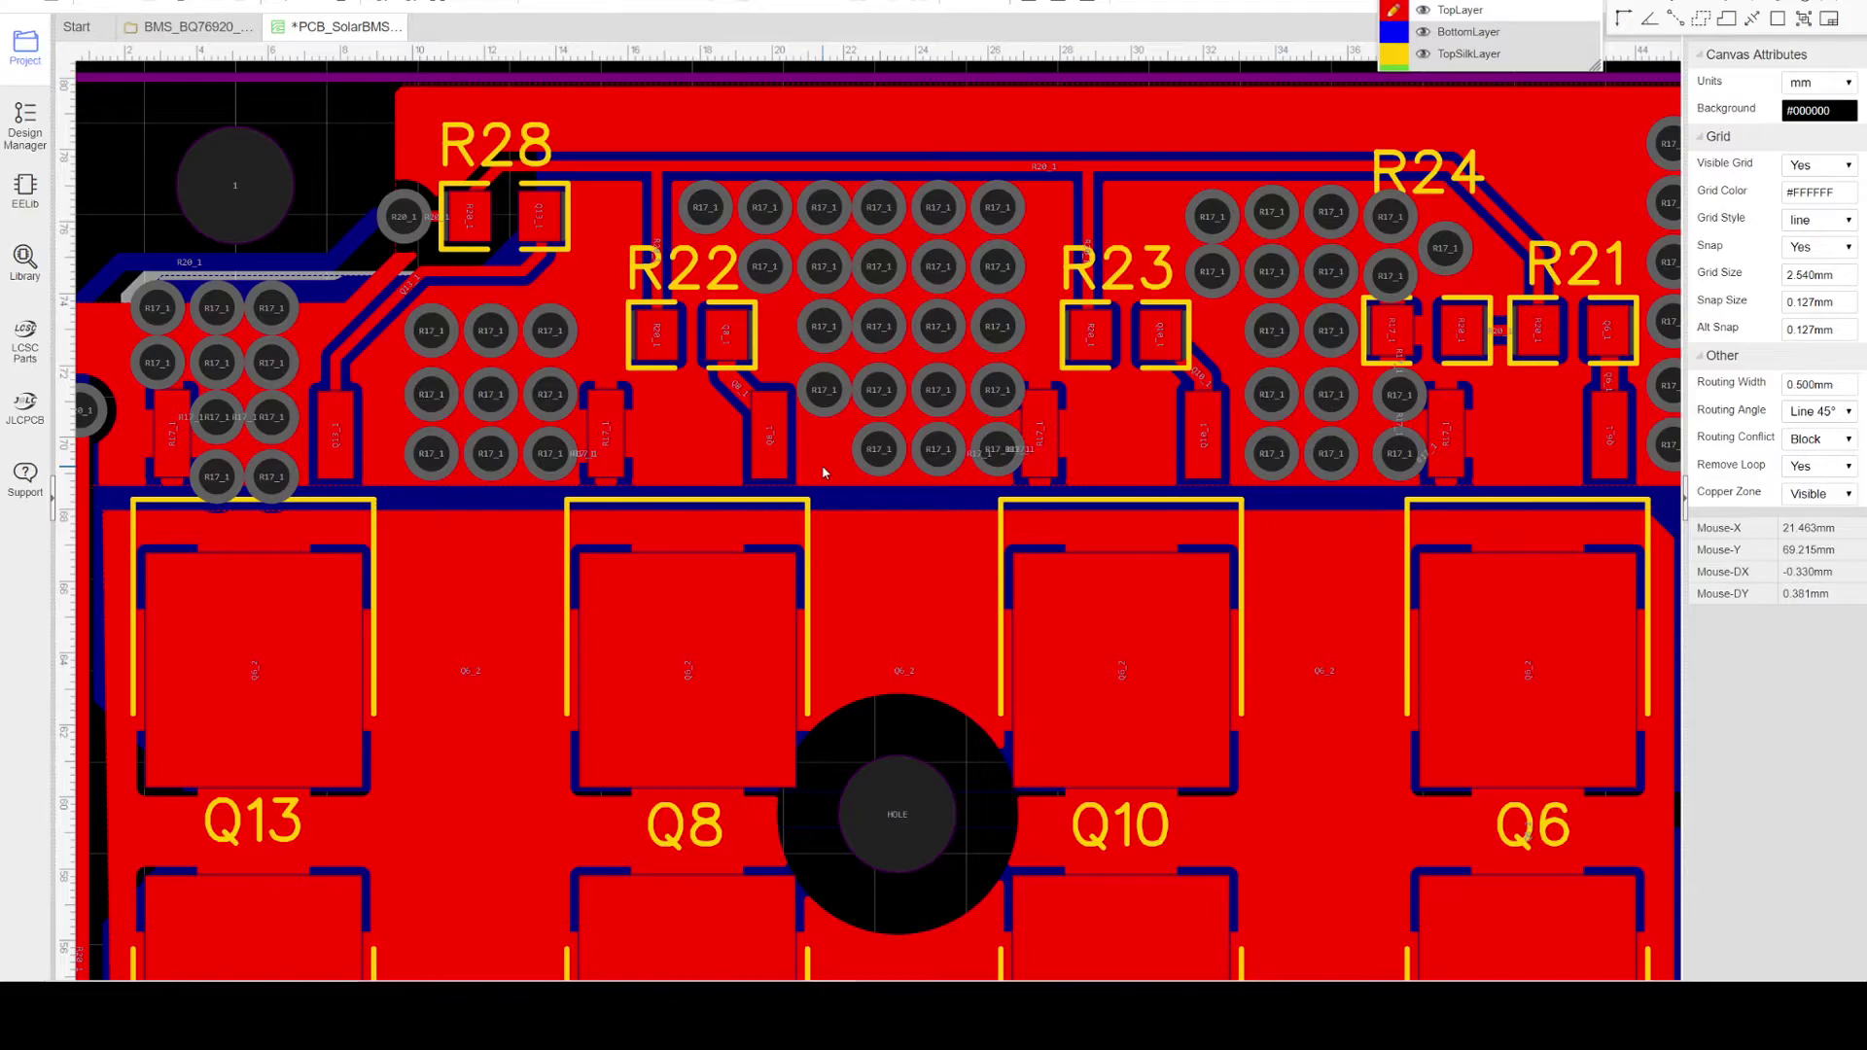
Step: Select the long bottom-layer R17_1 track above the MOSFETs and compare both MOSFET rows around the central hole
left_click(819, 457)
right_click_drag(818, 457, 508, 444)
scroll(515, 445, "down", 5)
scroll(733, 446, "up", 5)
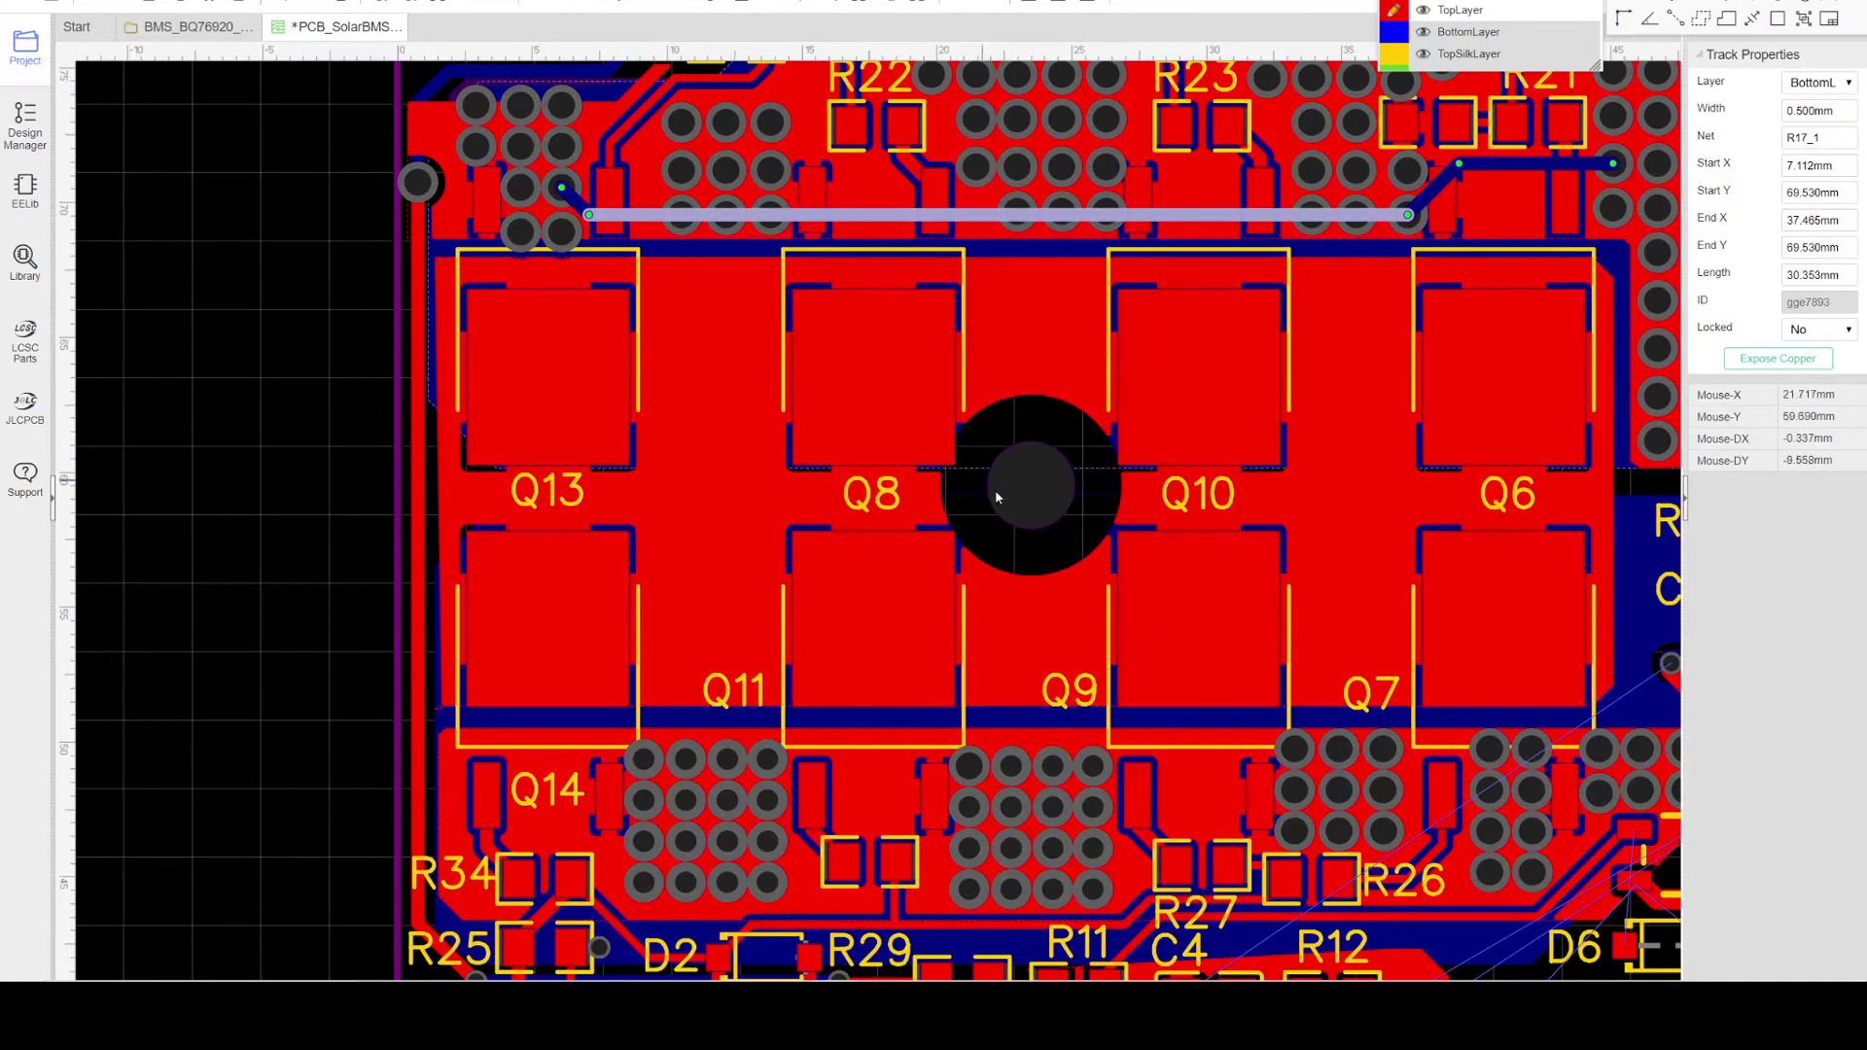
right_click_drag(299, 444, 252, 486)
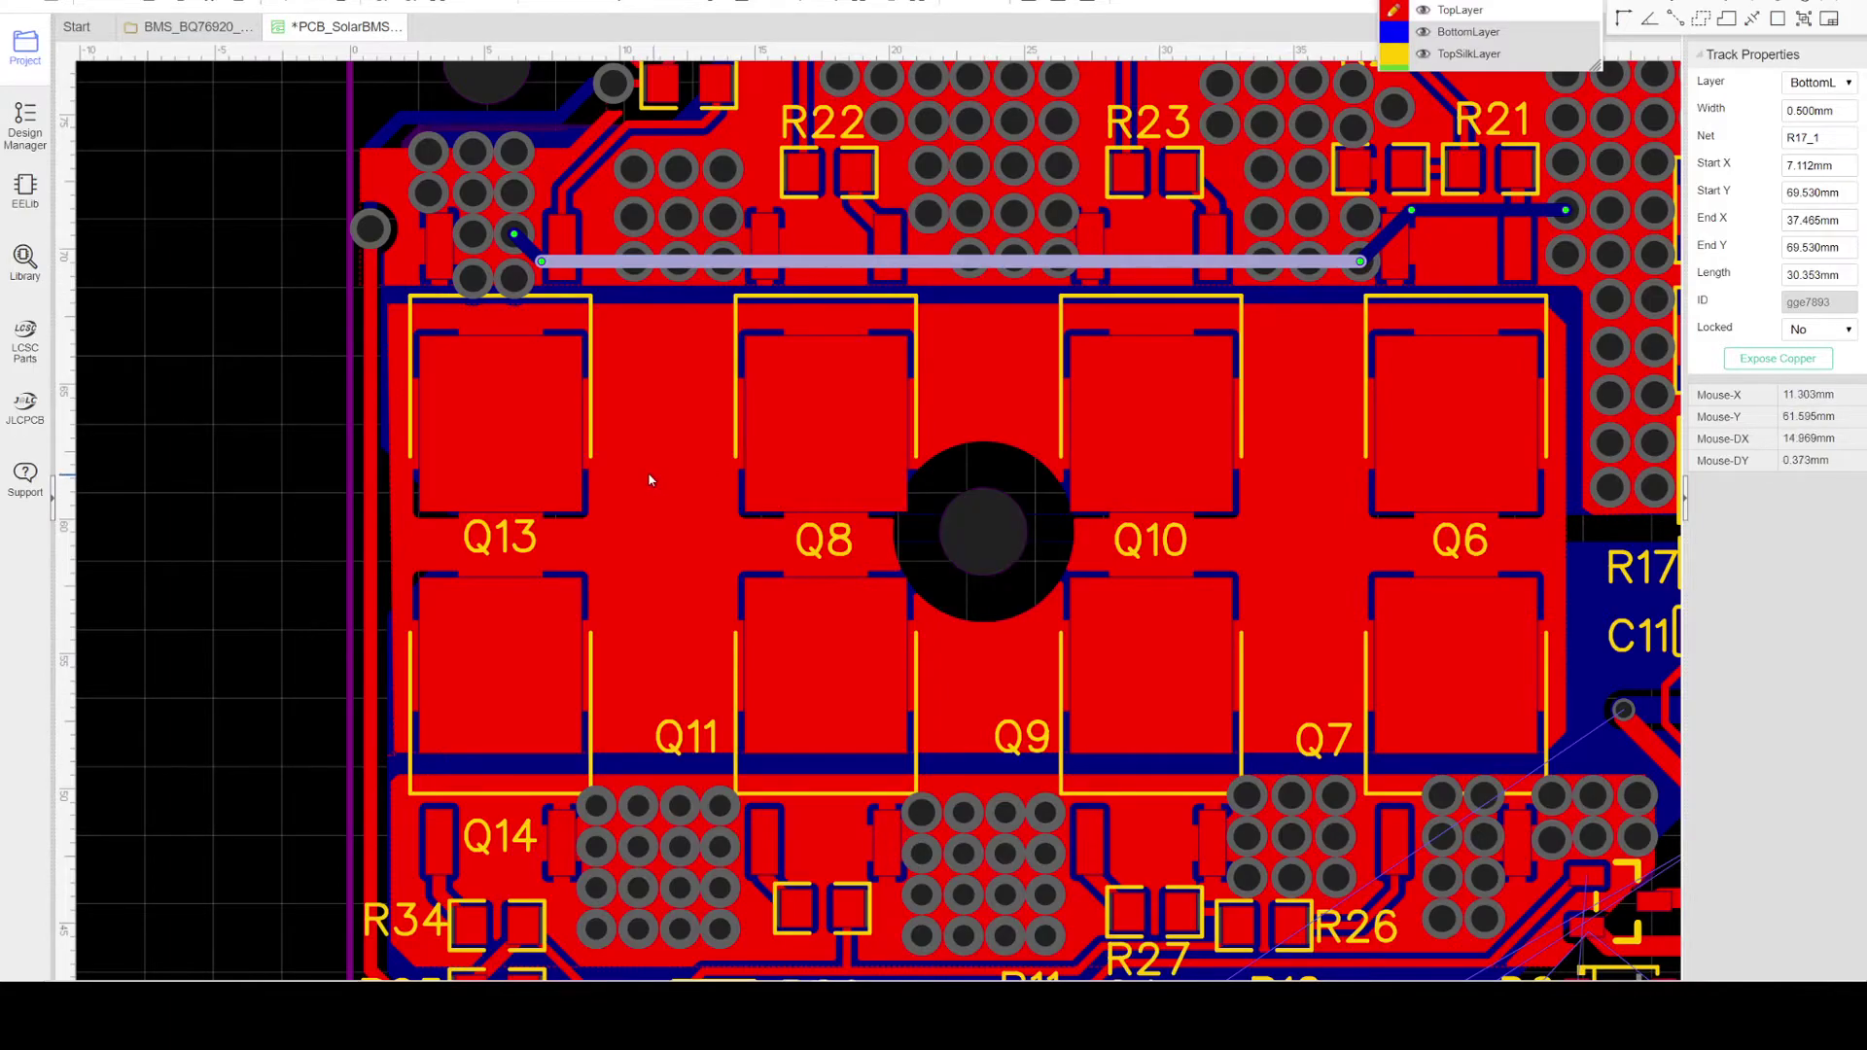
Step: Examine the current-sense resistor pads near R18 and R19 and the stitching vias in the copper areas on both sides
scroll(208, 433, "down", 2)
right_click_drag(210, 429, 209, 475)
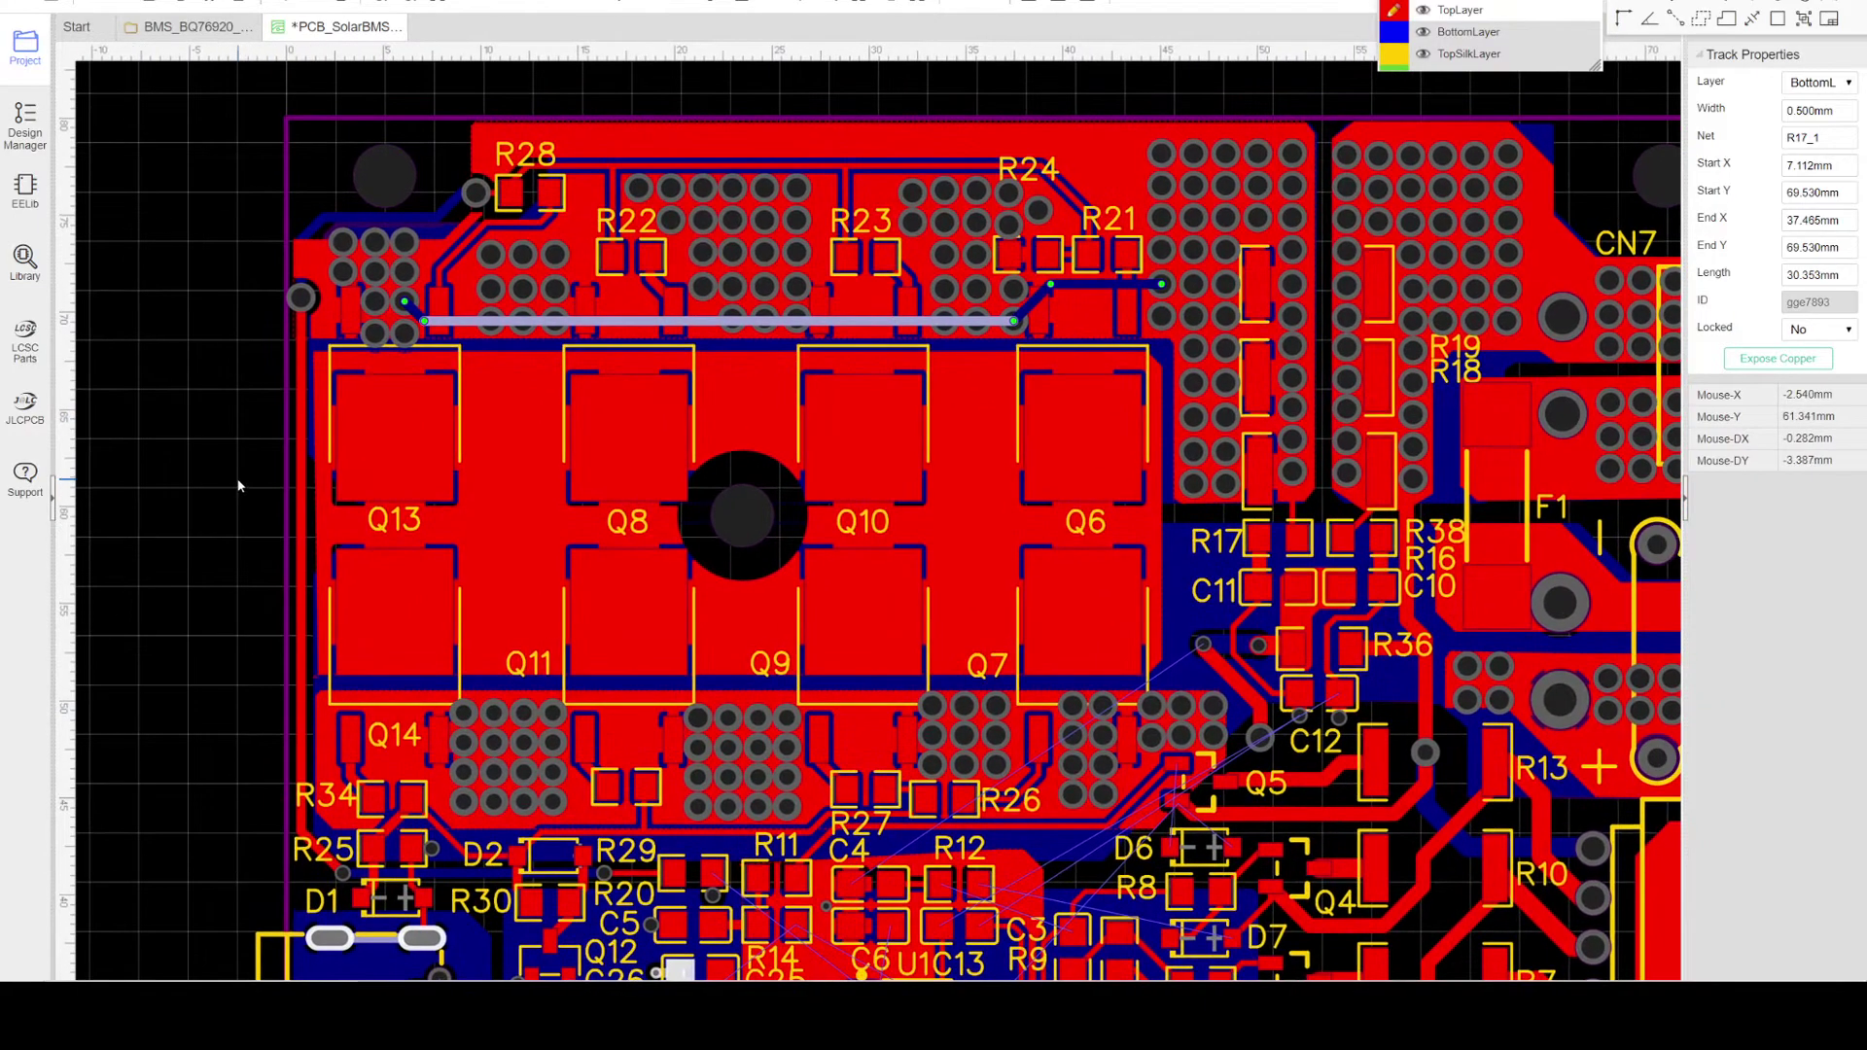
right_click_drag(1289, 286, 1132, 383)
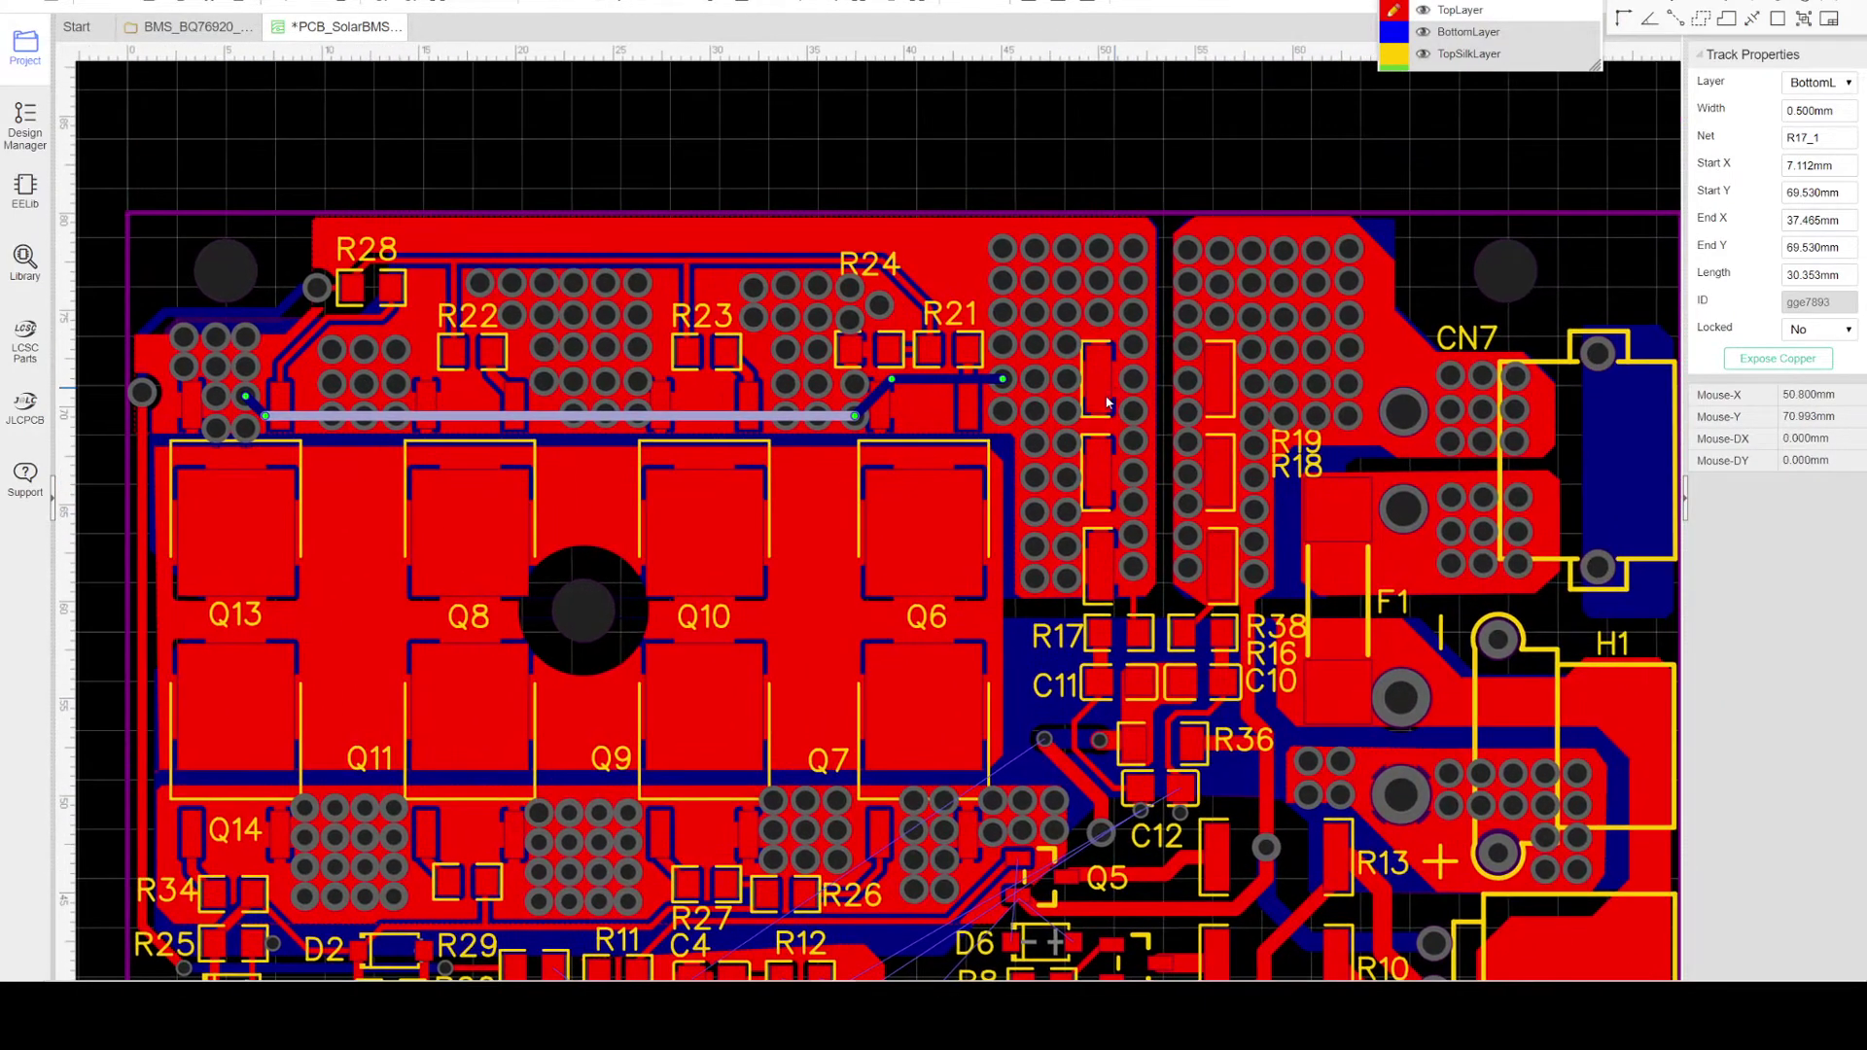
scroll(1133, 383, "up", 2)
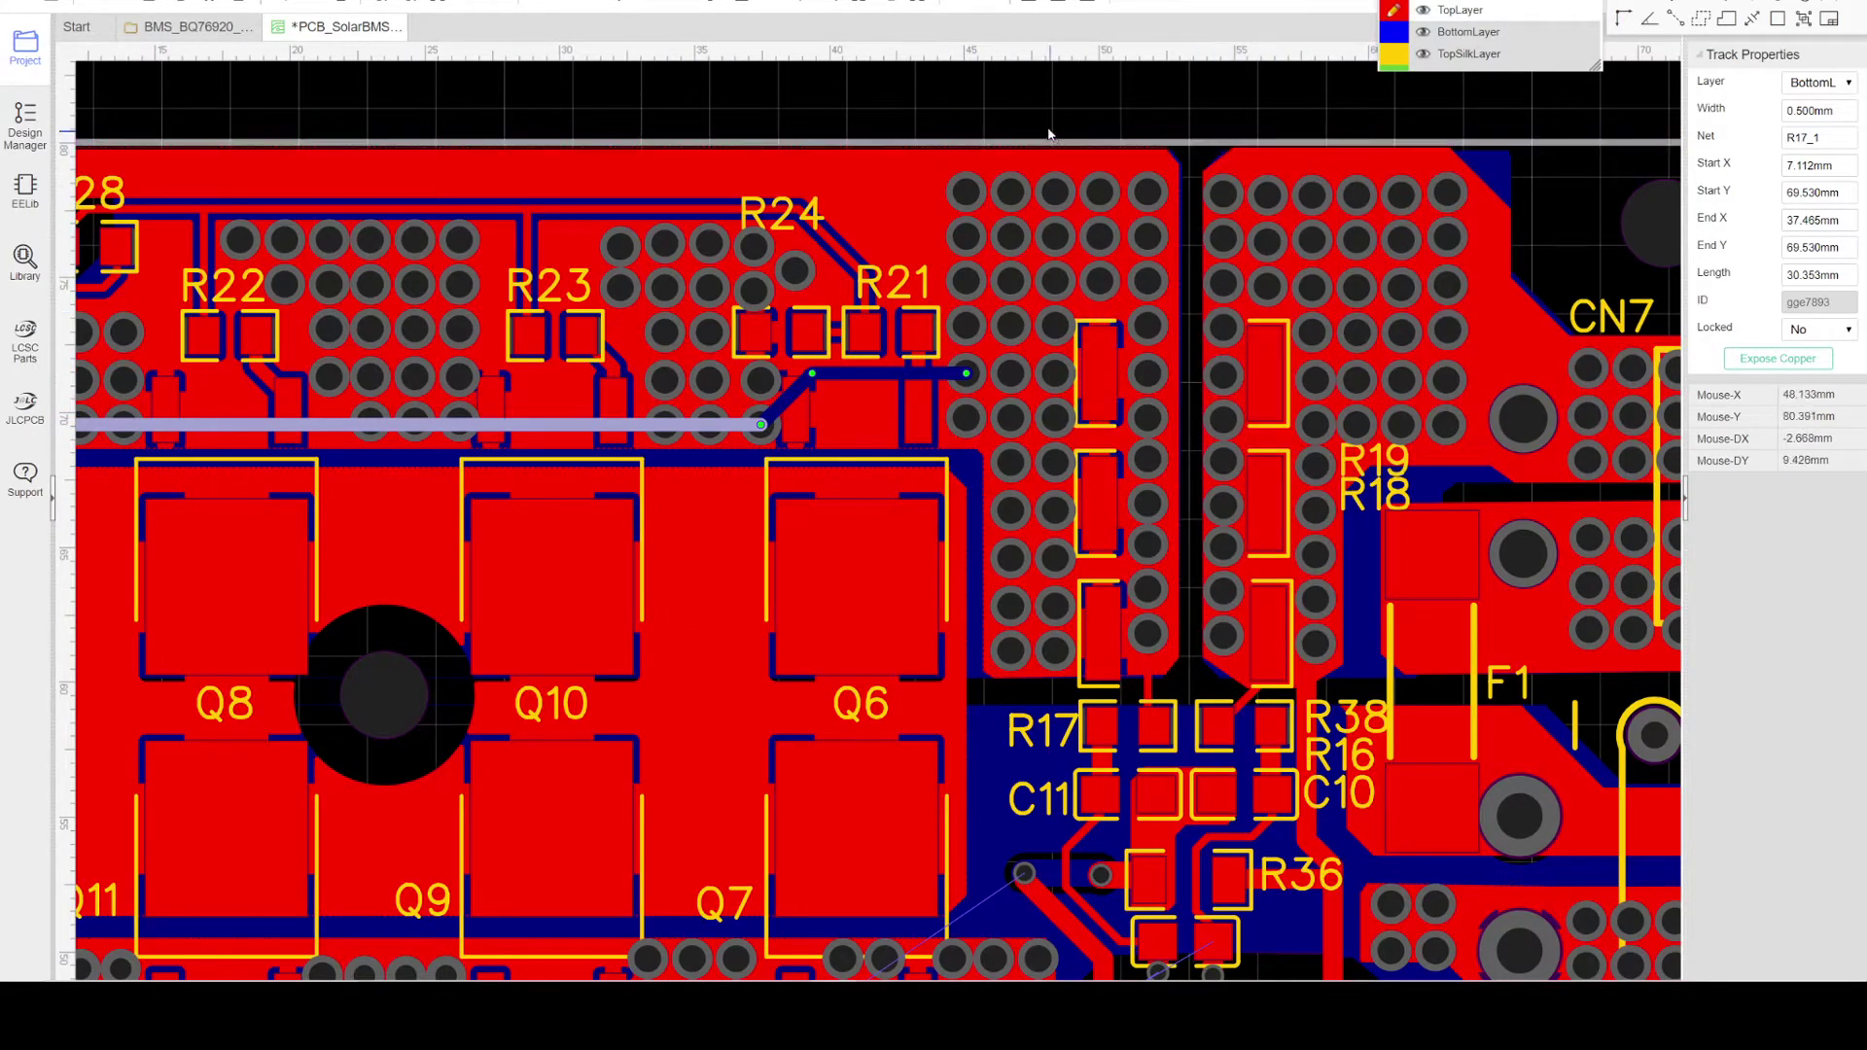
scroll(972, 282, "up", 3)
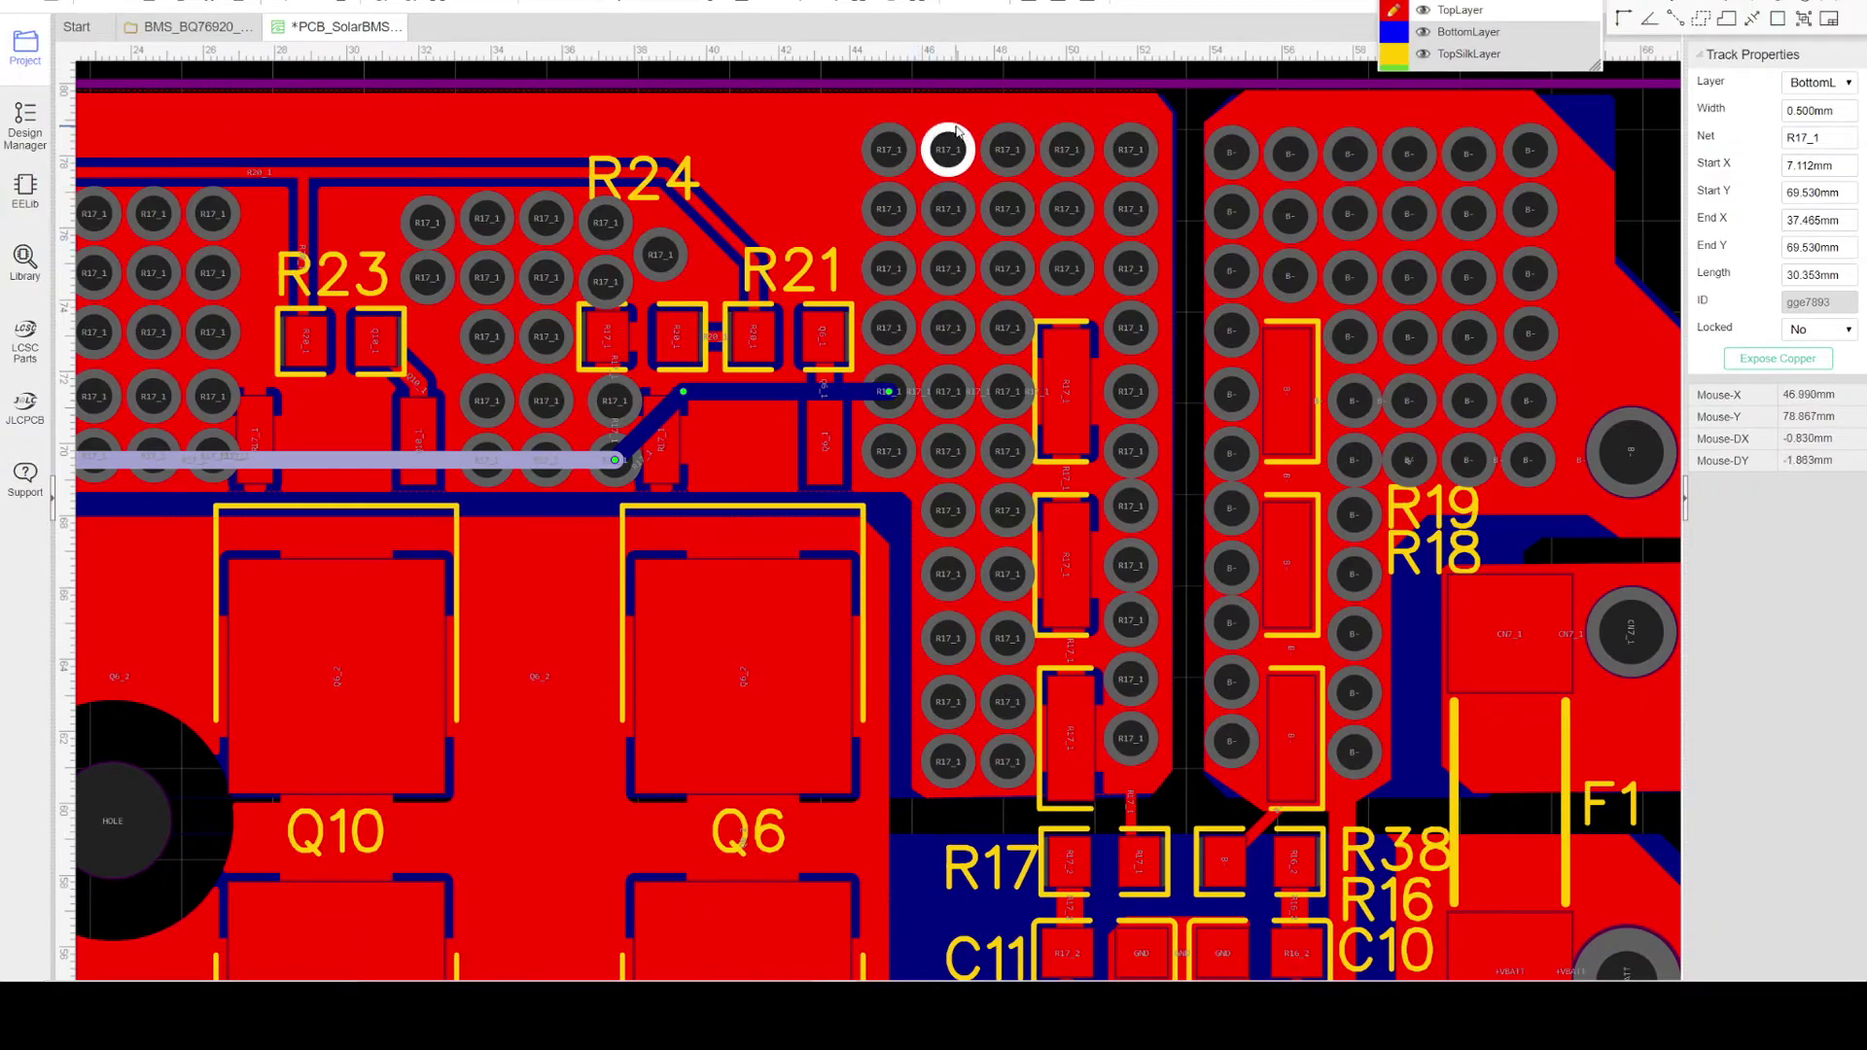
Step: Make BottomSolderMaskLayer the active layer and inspect its openings over the via arrays from the MOSFETs across to CN7
mouse_move(1440, 91)
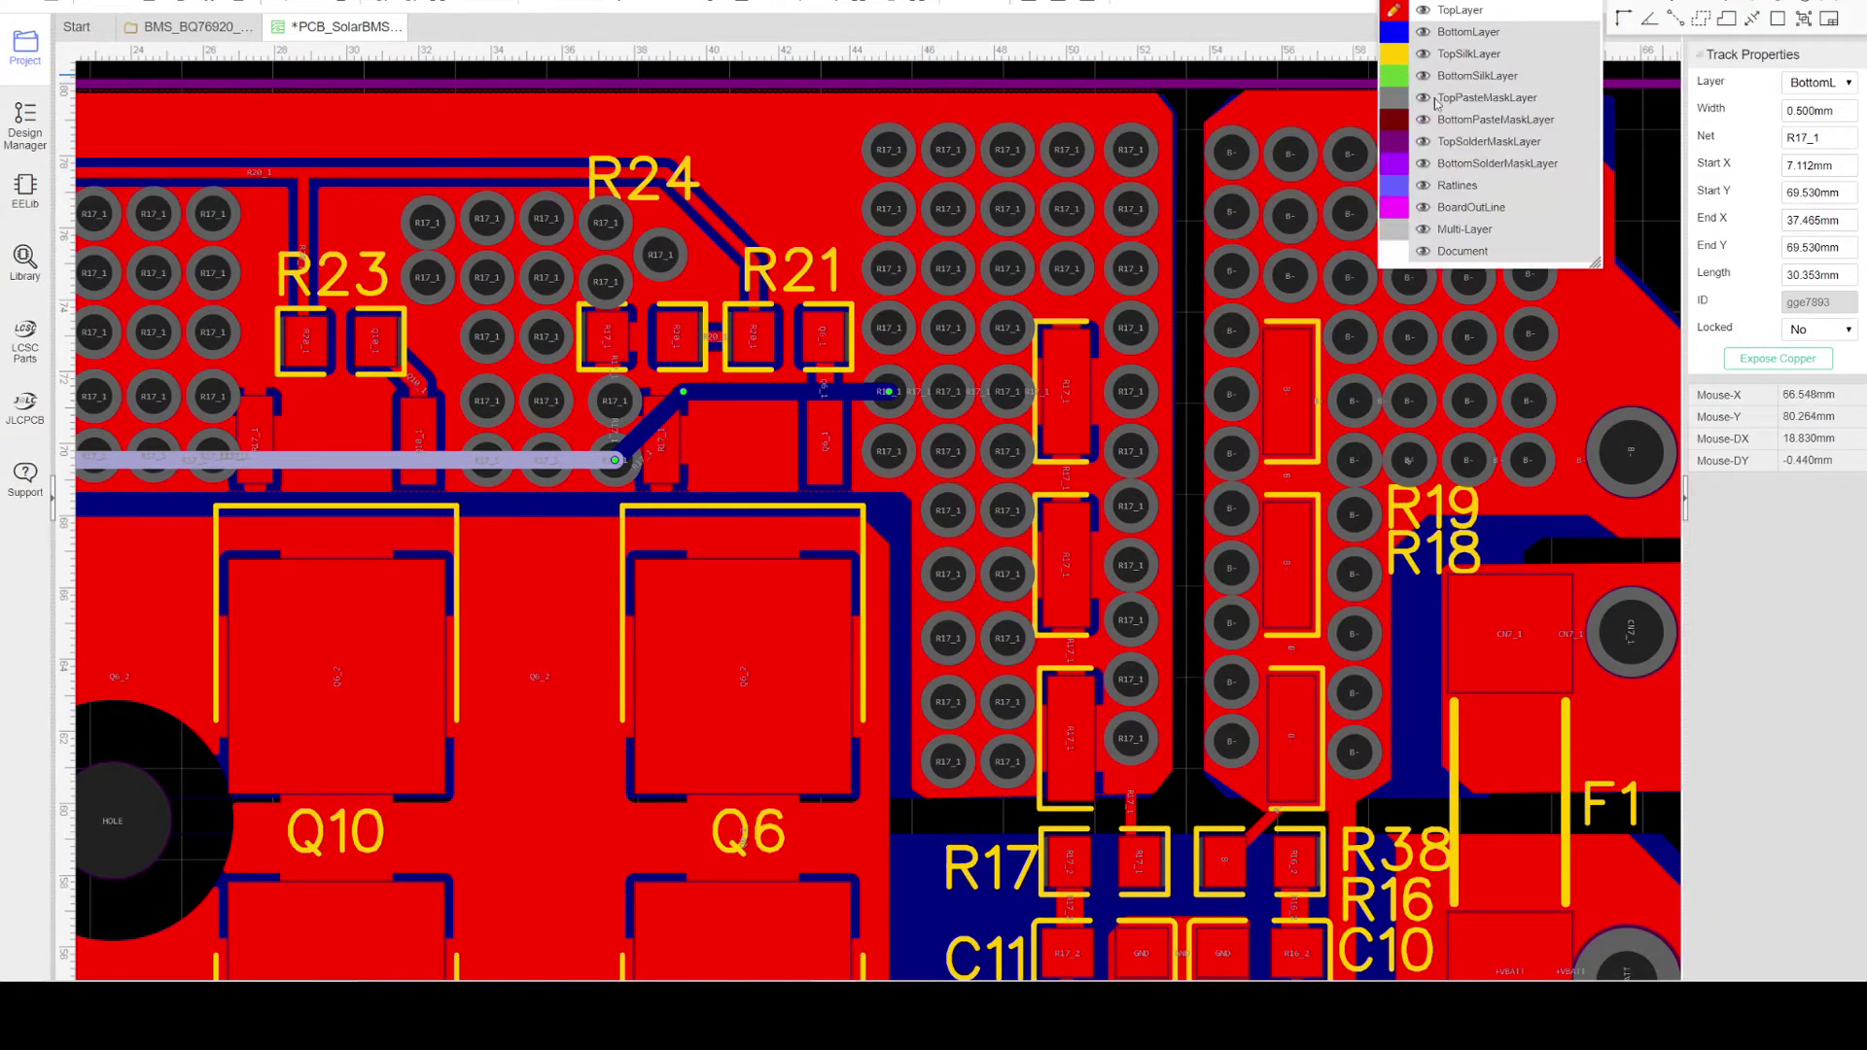
left_click(1400, 165)
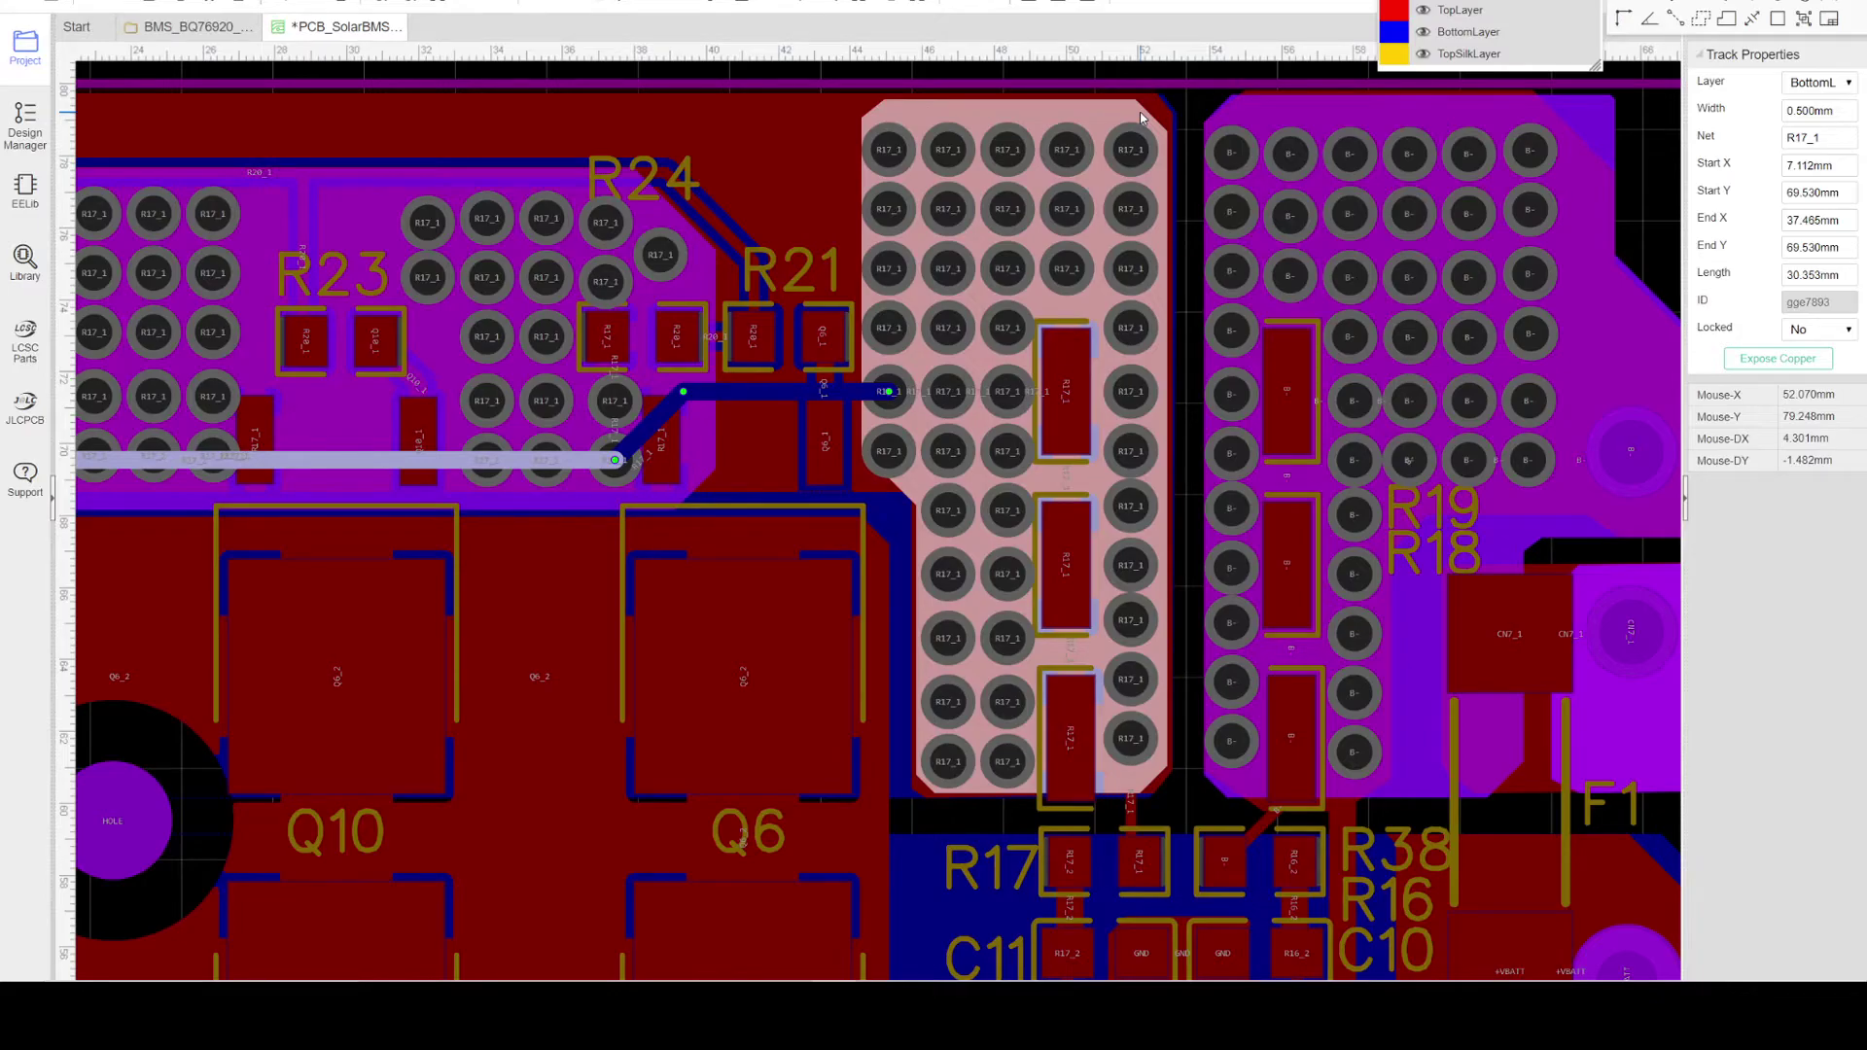
scroll(1143, 117, "down", 2)
right_click_drag(1169, 74, 1146, 191)
scroll(1050, 292, "up", 2)
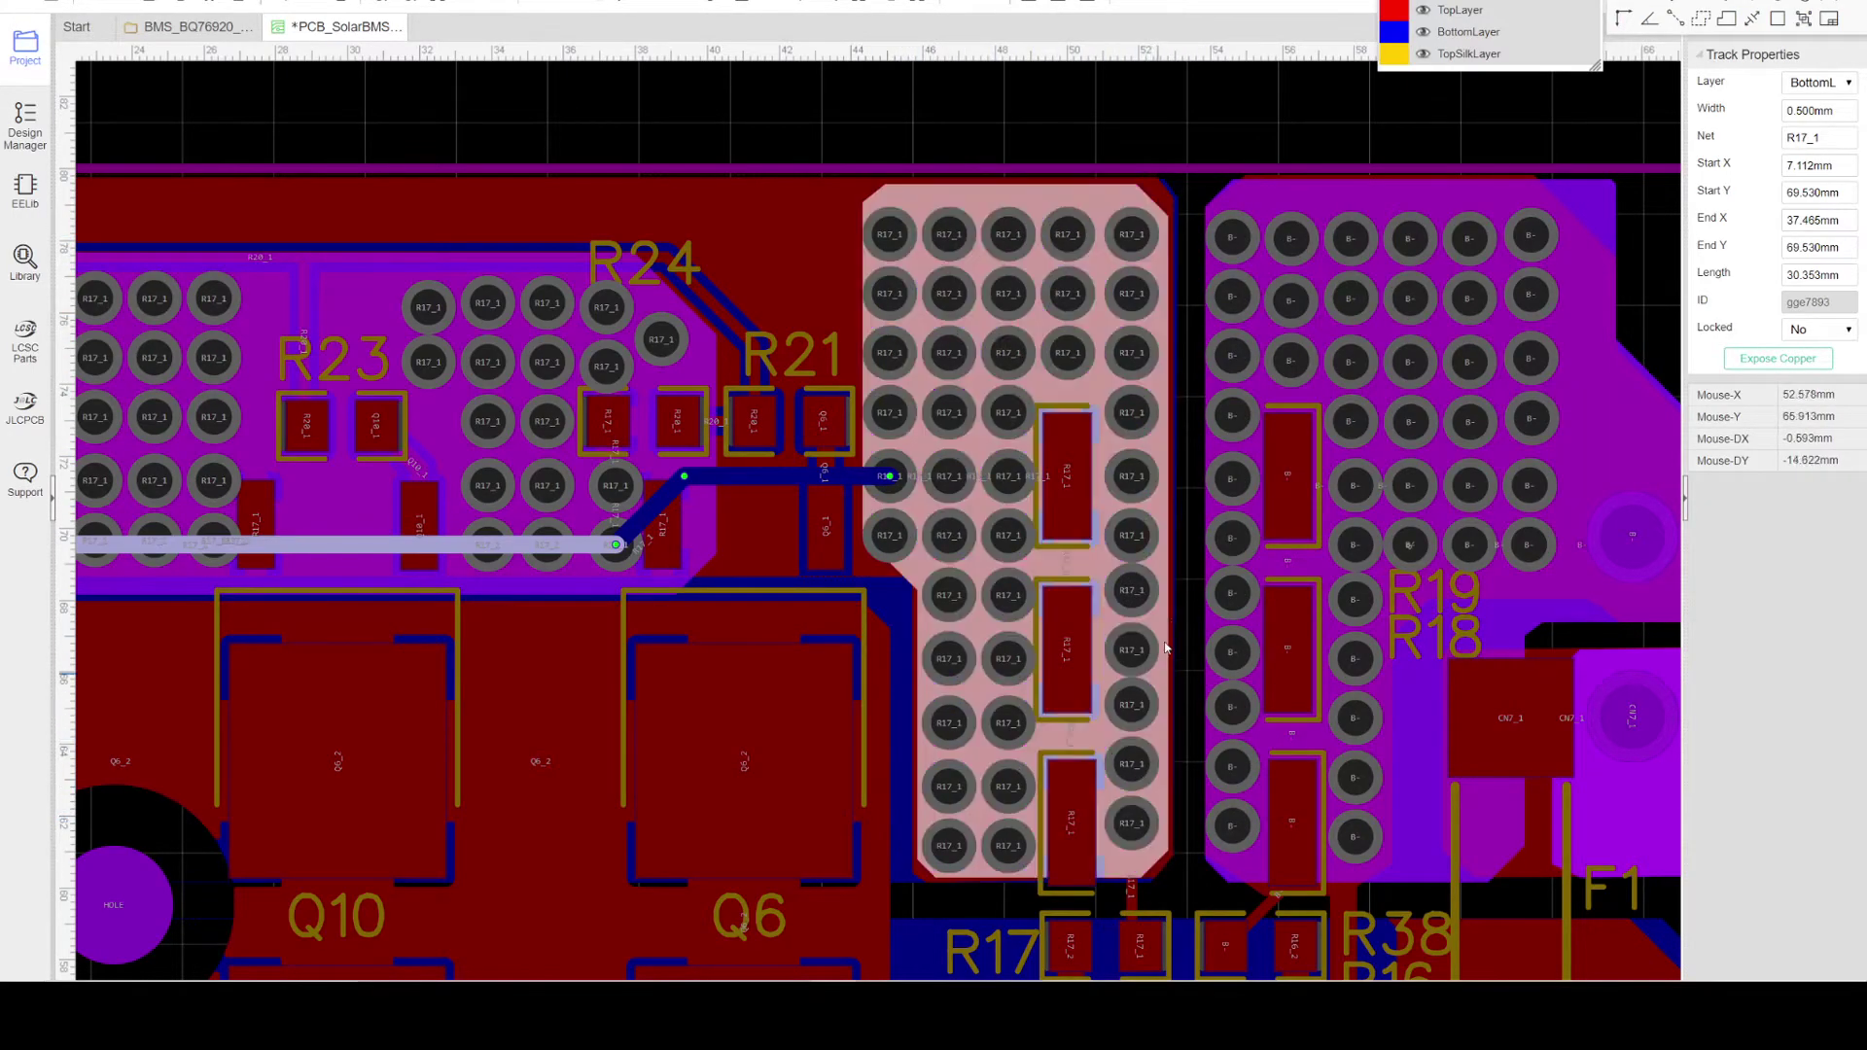
right_click_drag(1176, 137, 989, 83)
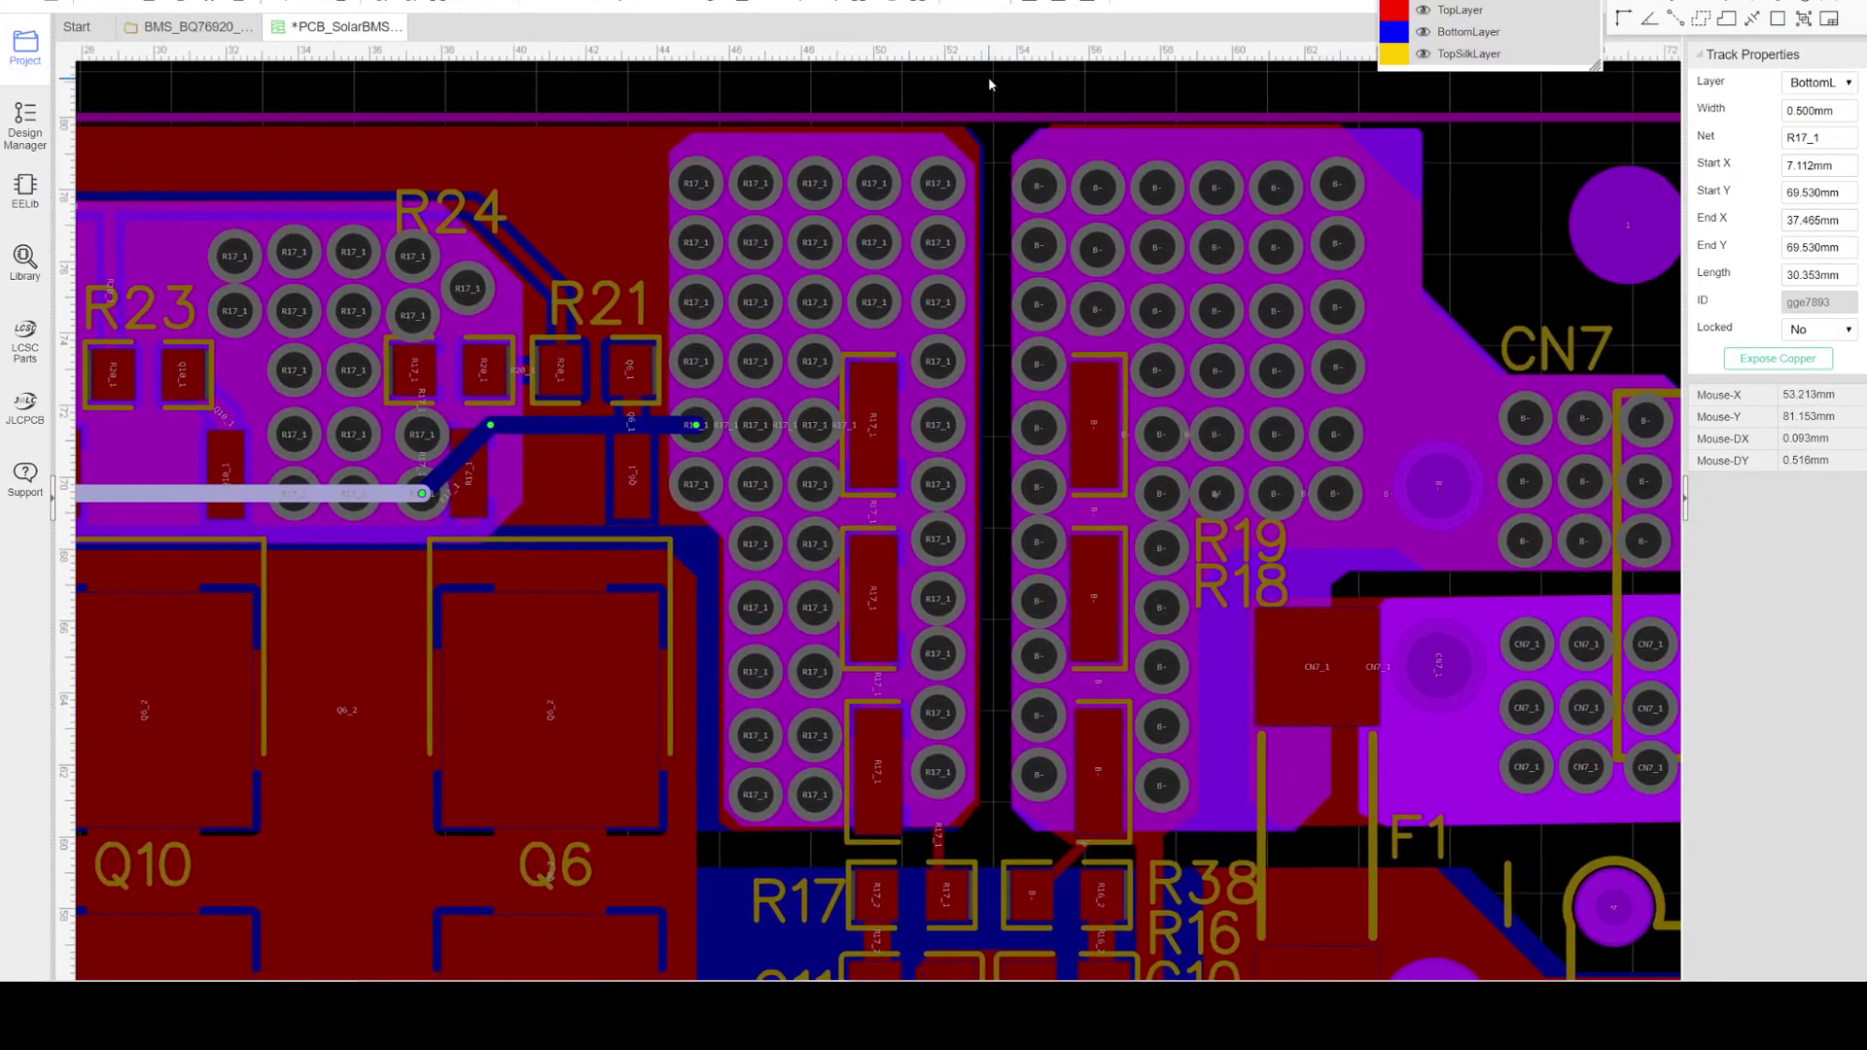
right_click_drag(1474, 276, 1328, 196)
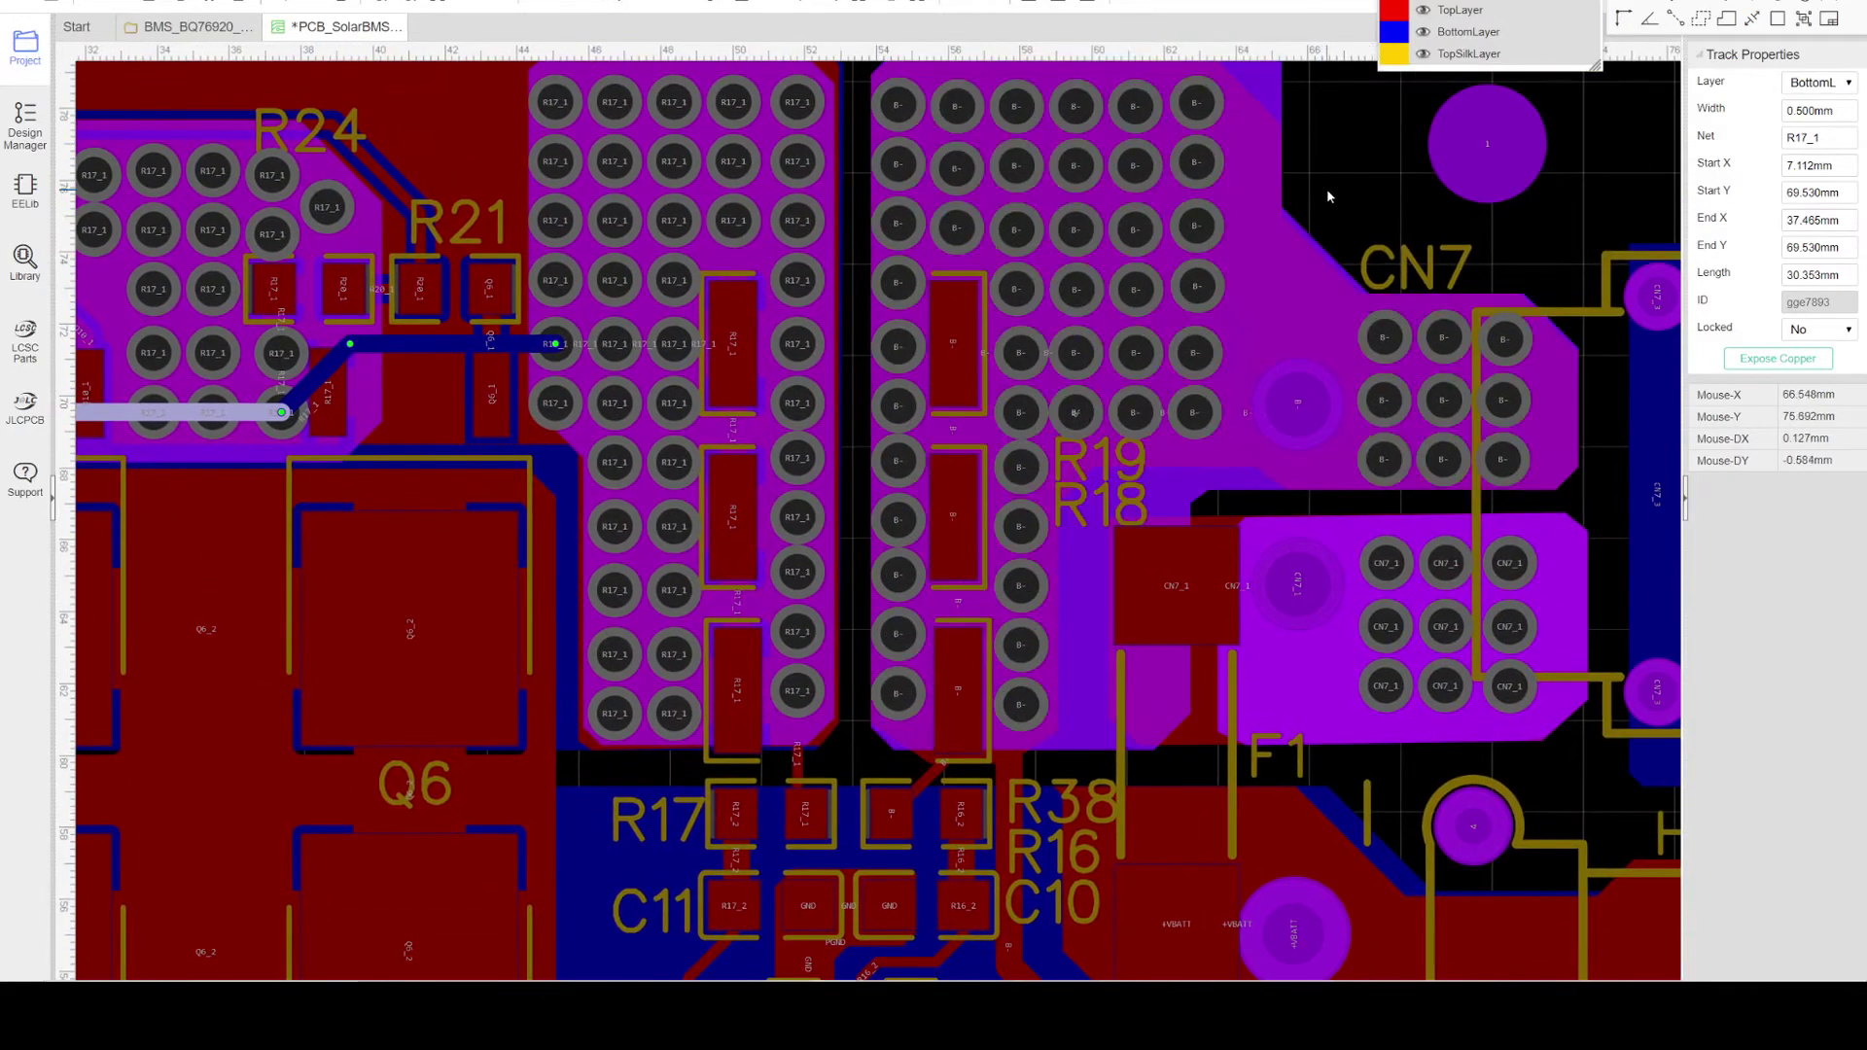
Step: Select connector CN7 and connector H1 in turn to inspect their placement and component attributes
scroll(1328, 193, "down", 1)
right_click_drag(1413, 391, 1203, 357)
left_click(1328, 376)
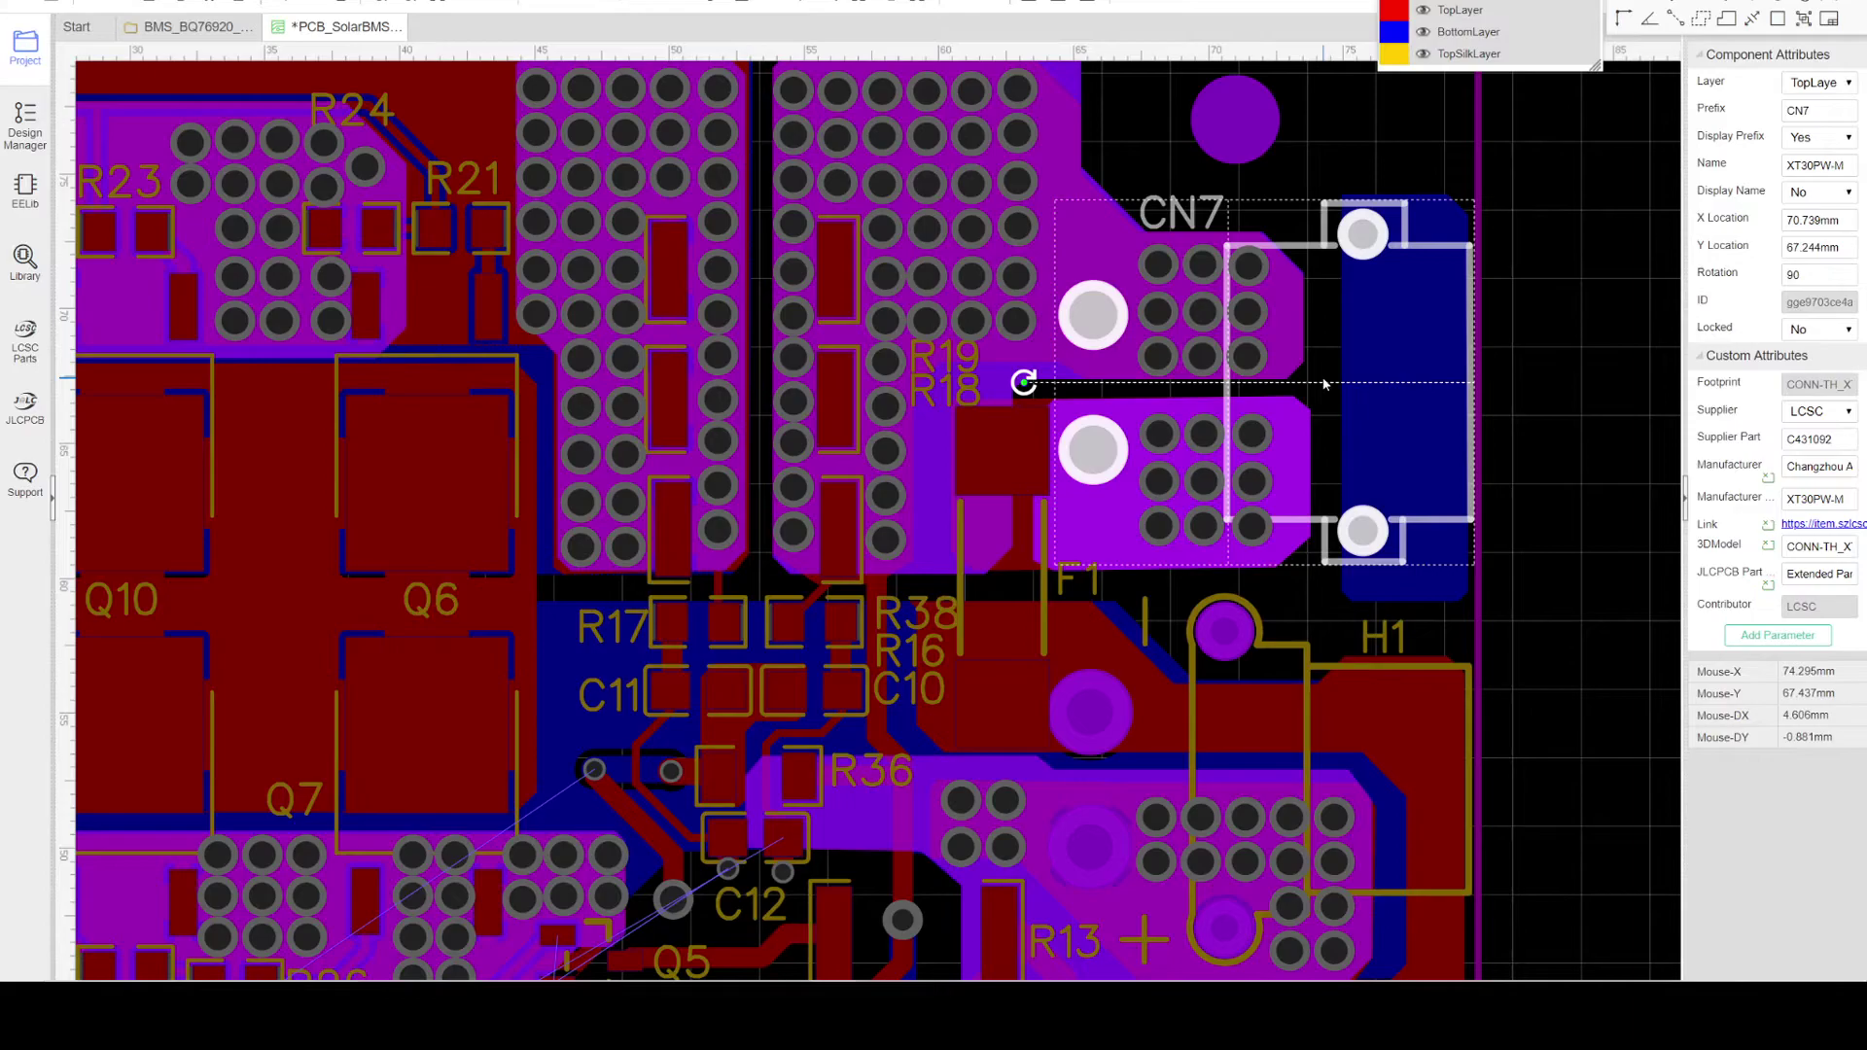
scroll(1325, 384, "down", 1)
right_click_drag(1526, 482, 1450, 383)
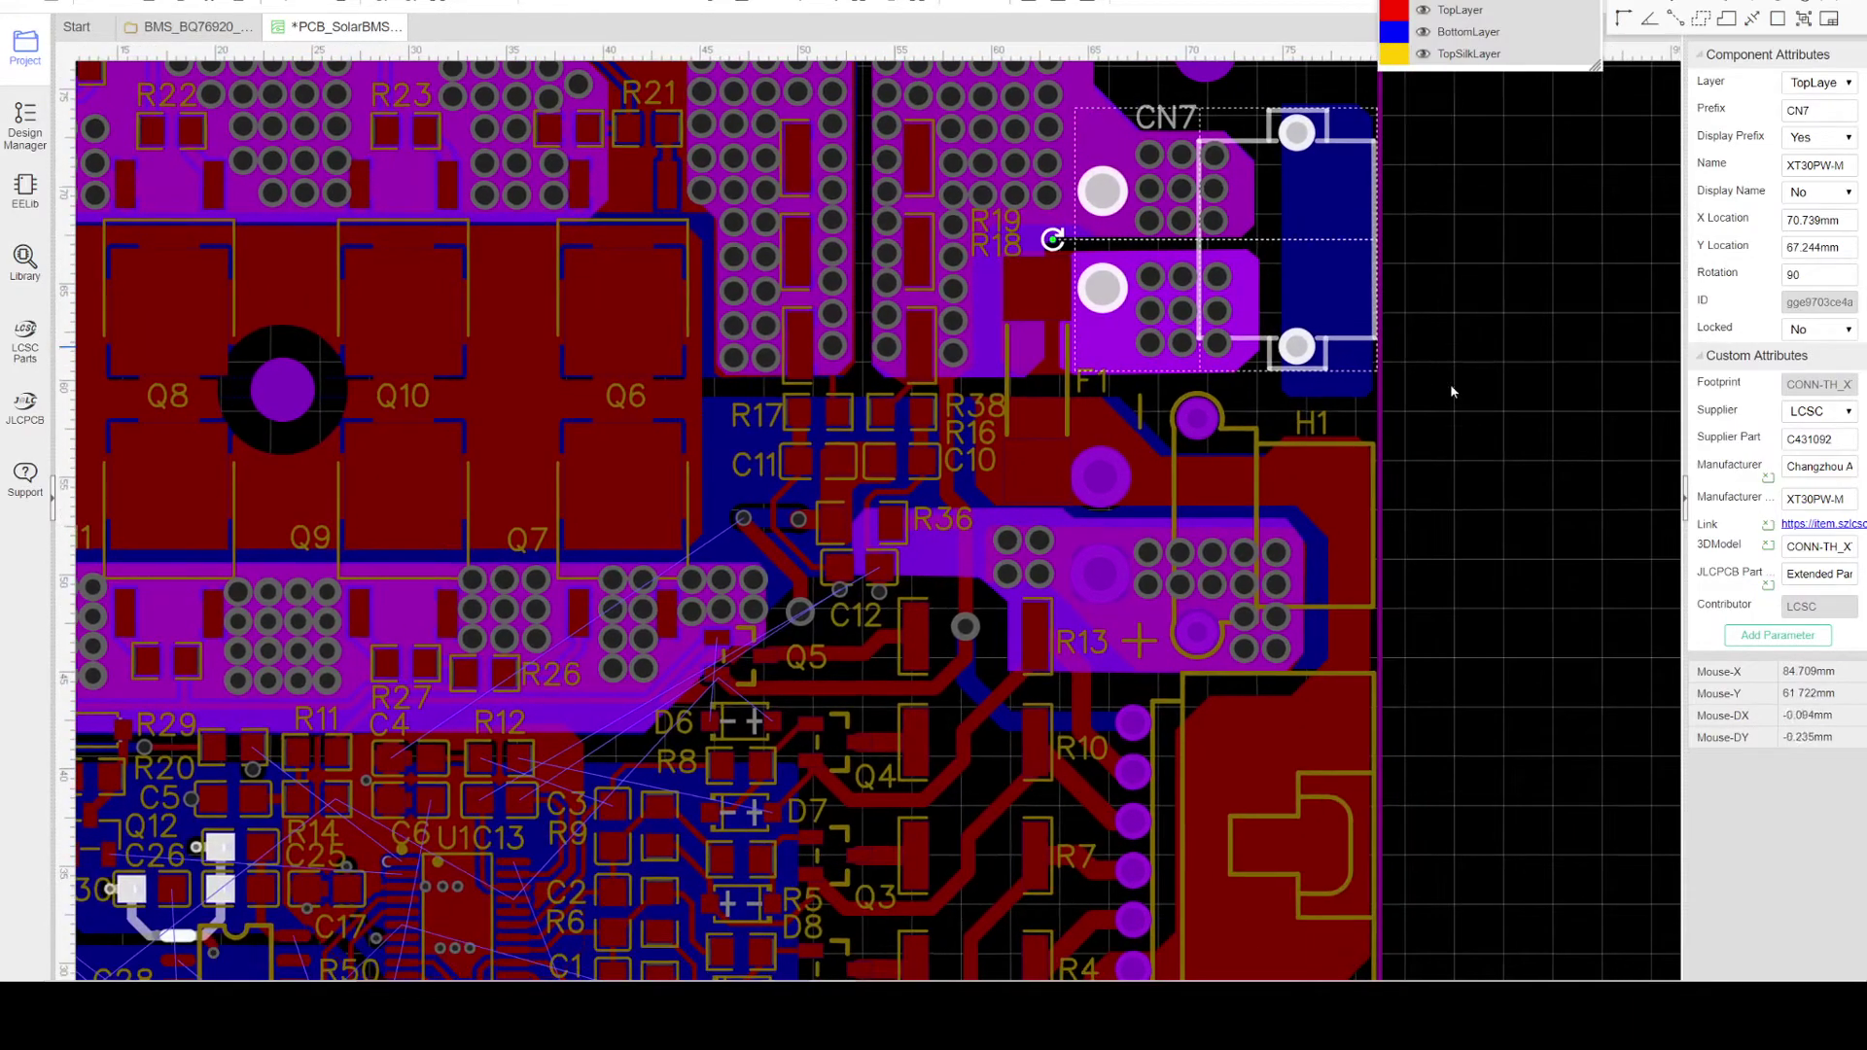
left_click(1369, 513)
left_click(1234, 443)
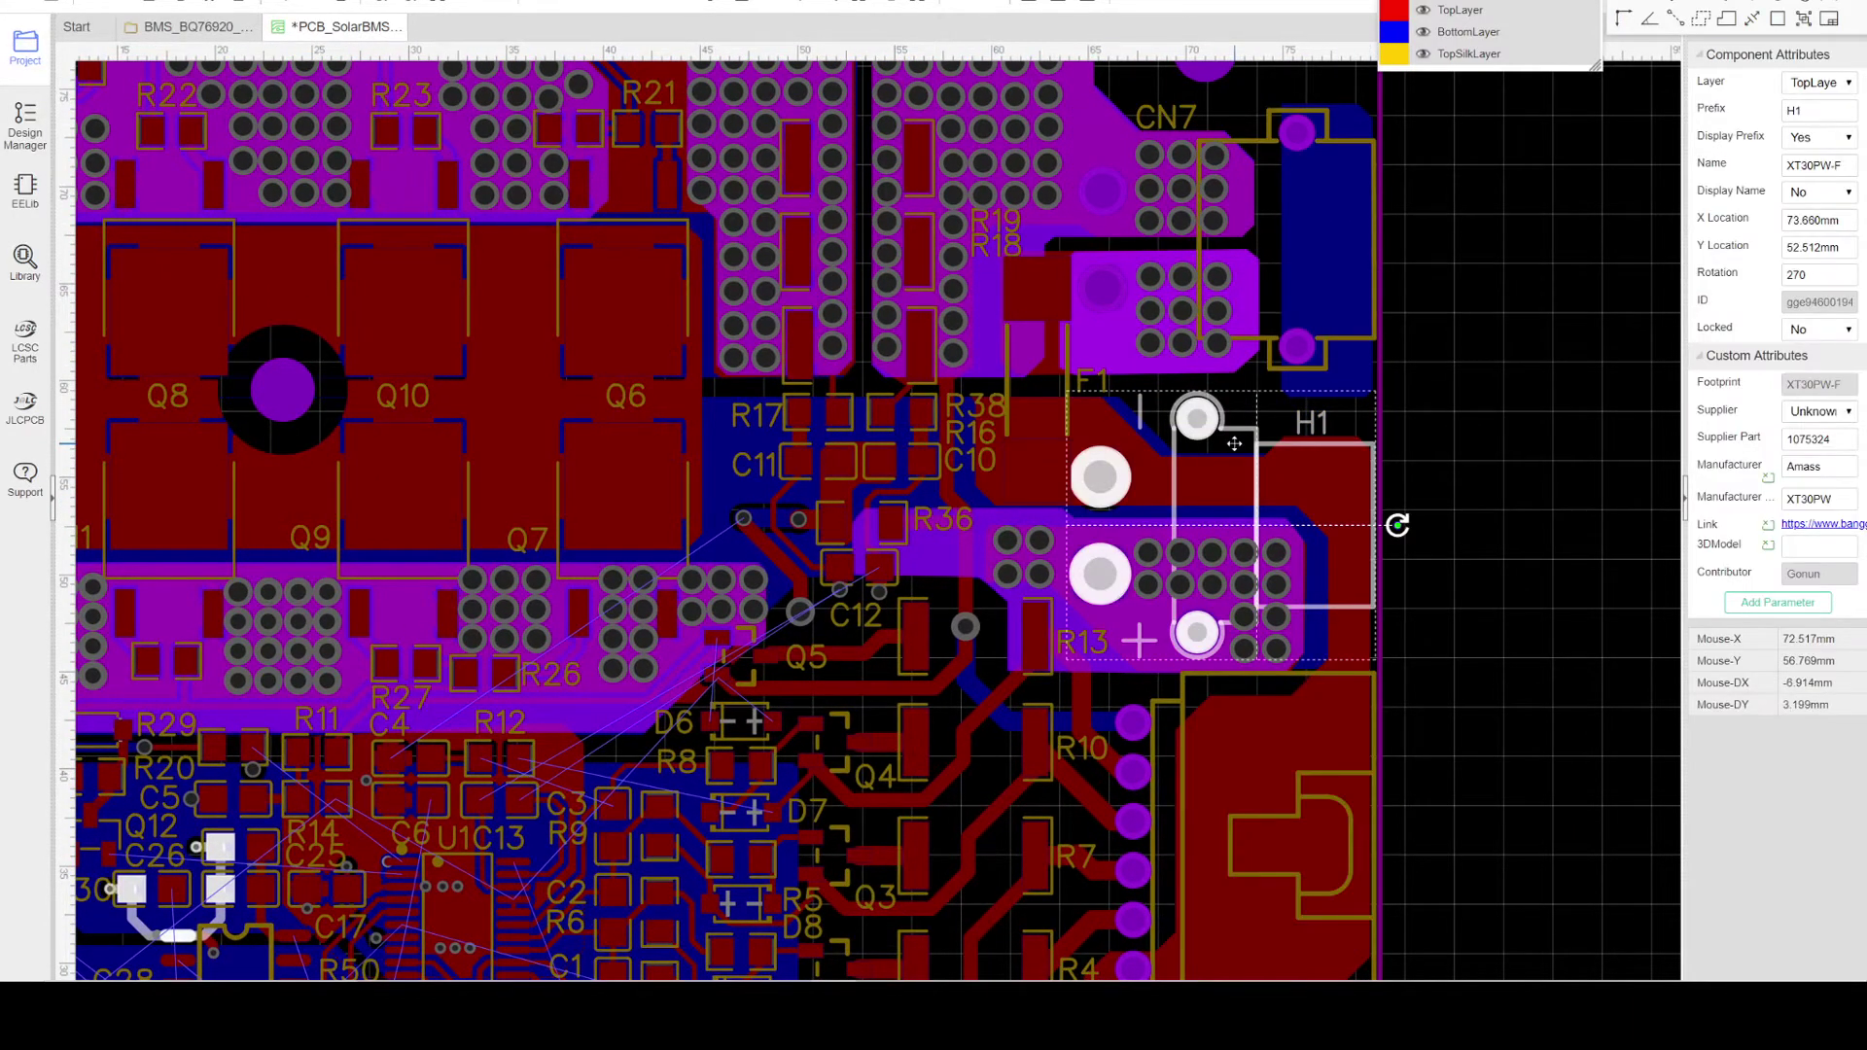
Step: Select the six-pin connector CN1 and the four-pin connector CN3 to inspect their attributes
right_click_drag(1495, 454, 1493, 395)
right_click_drag(1473, 518, 1504, 305)
left_click(1190, 550)
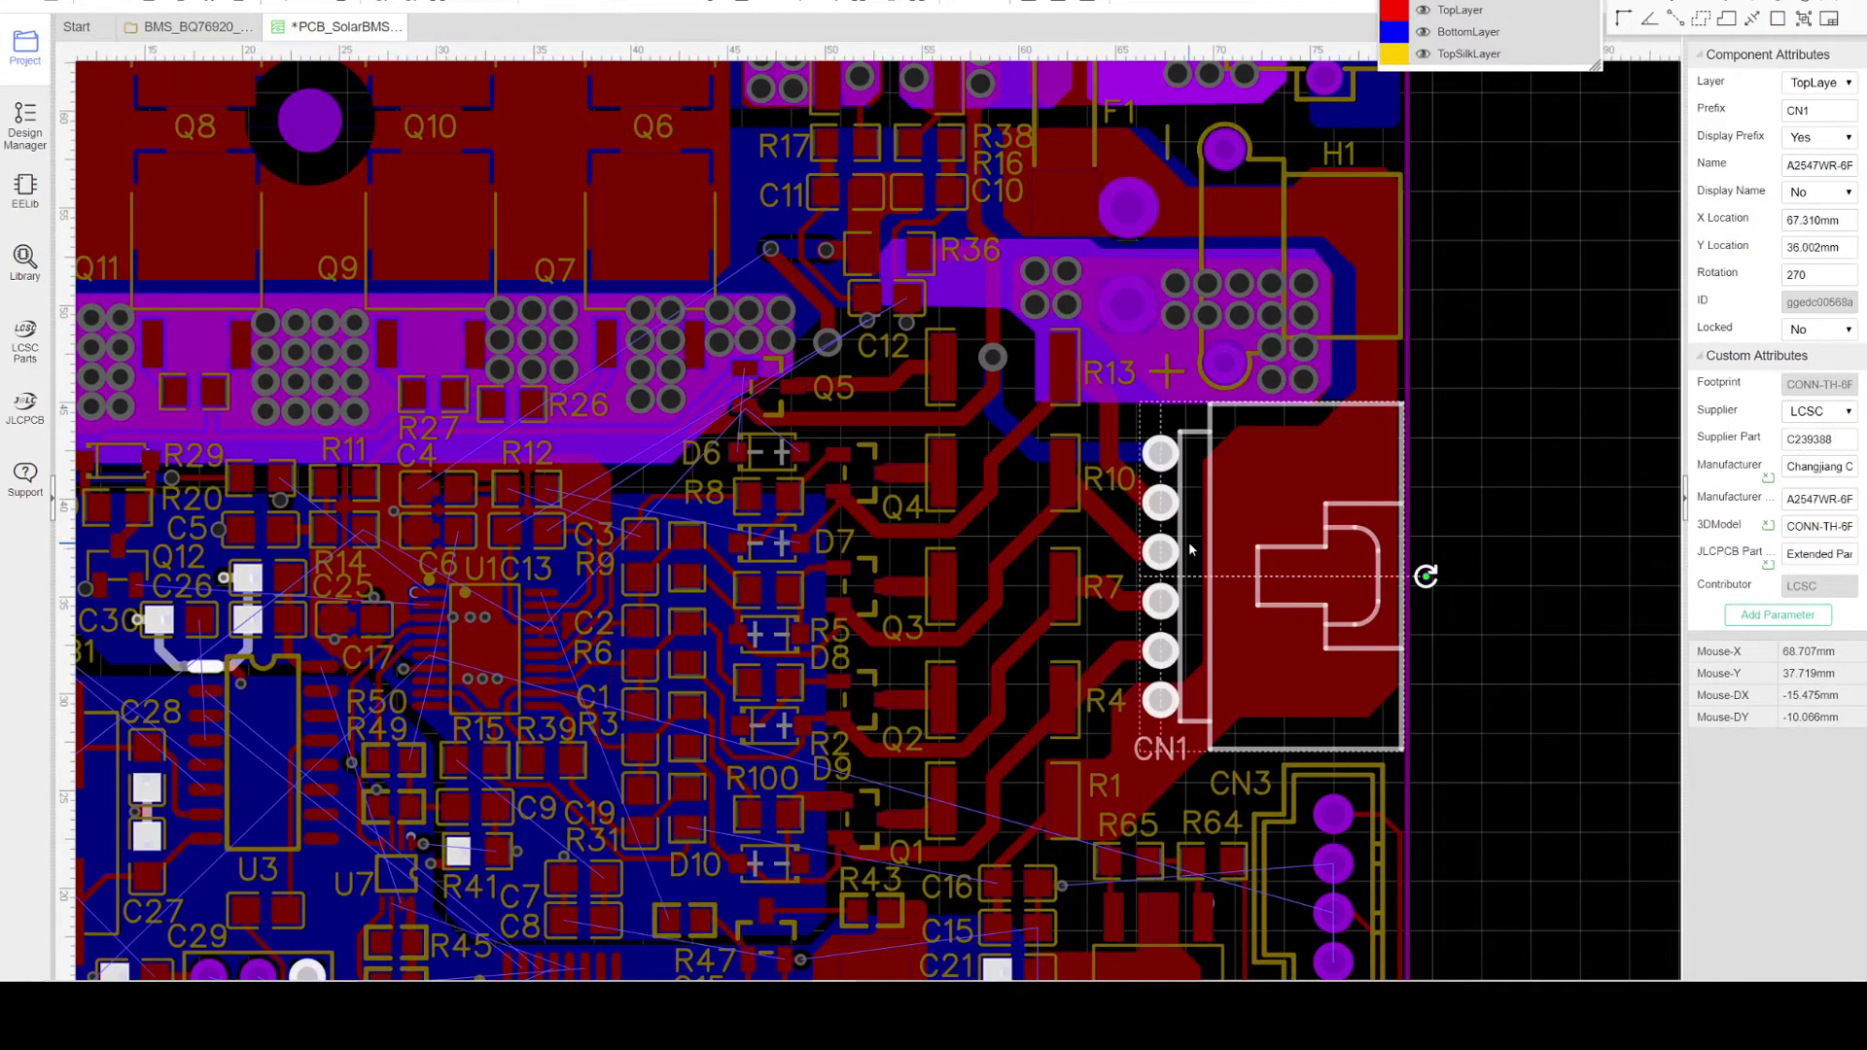
scroll(1427, 354, "down", 2)
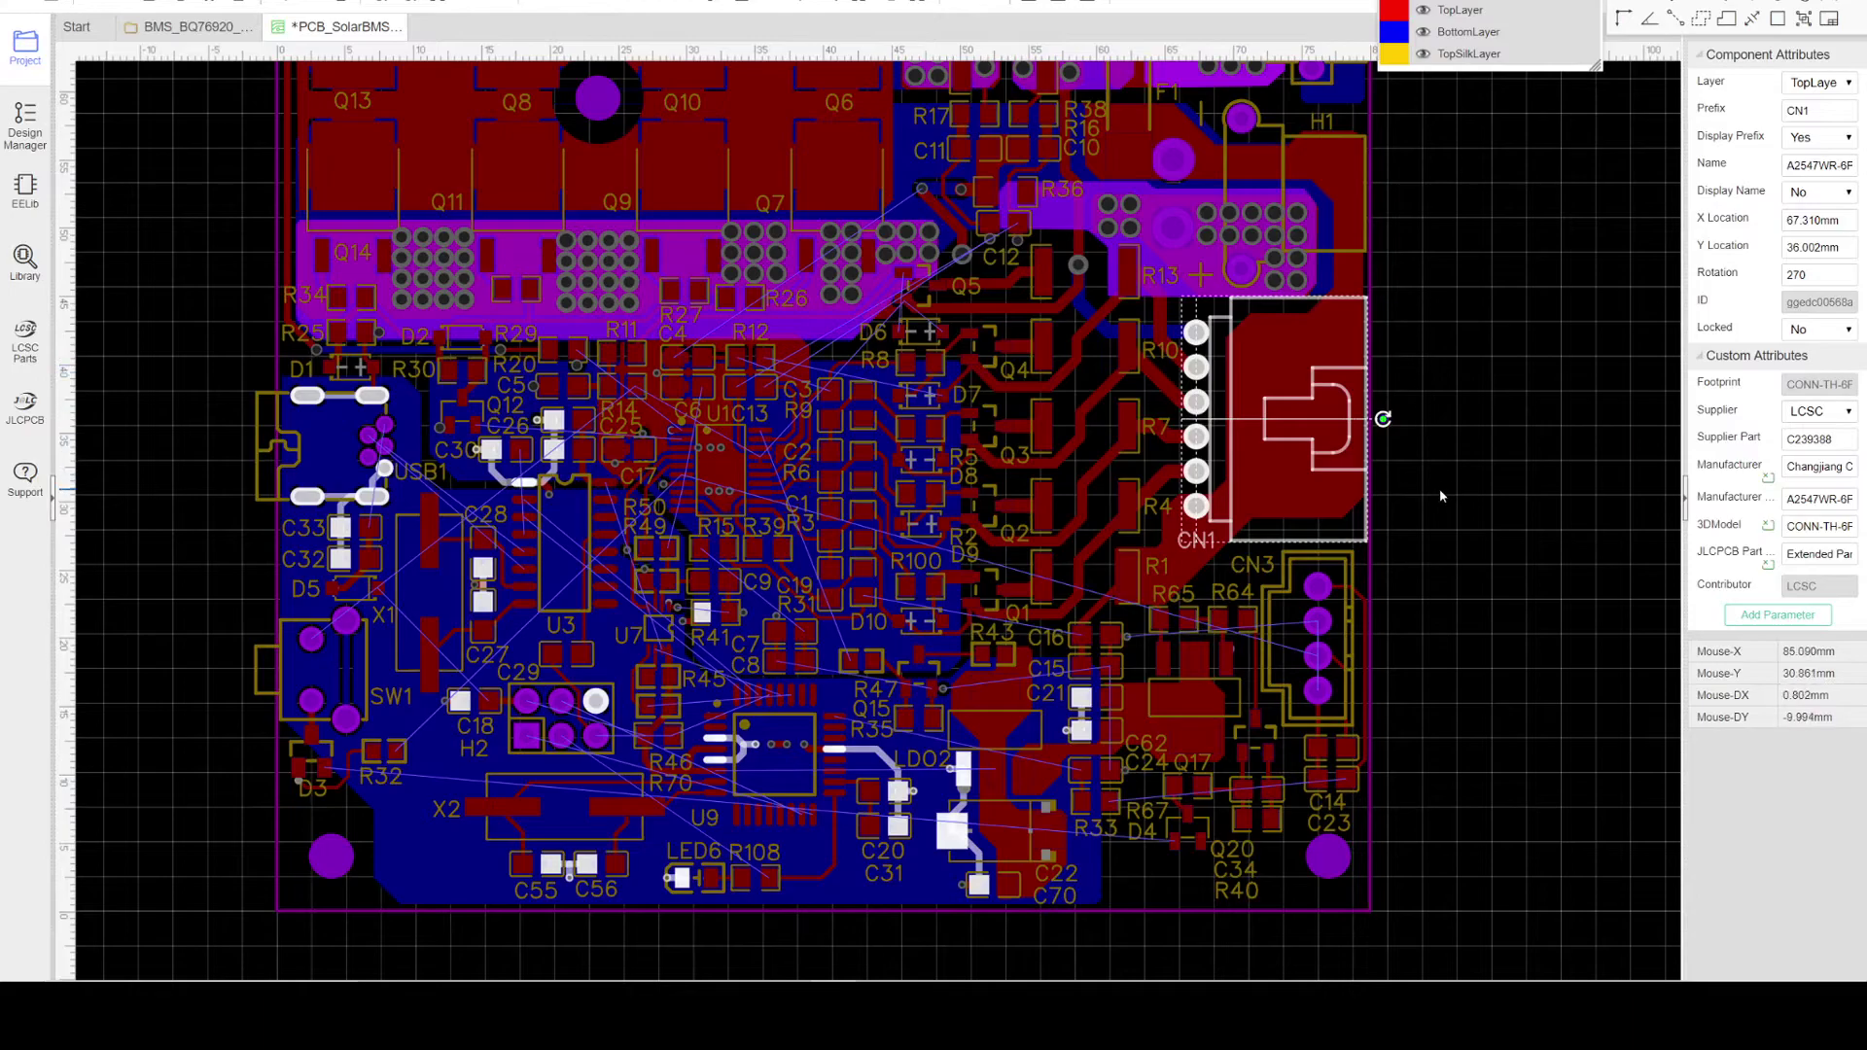
right_click_drag(1441, 496, 1438, 356)
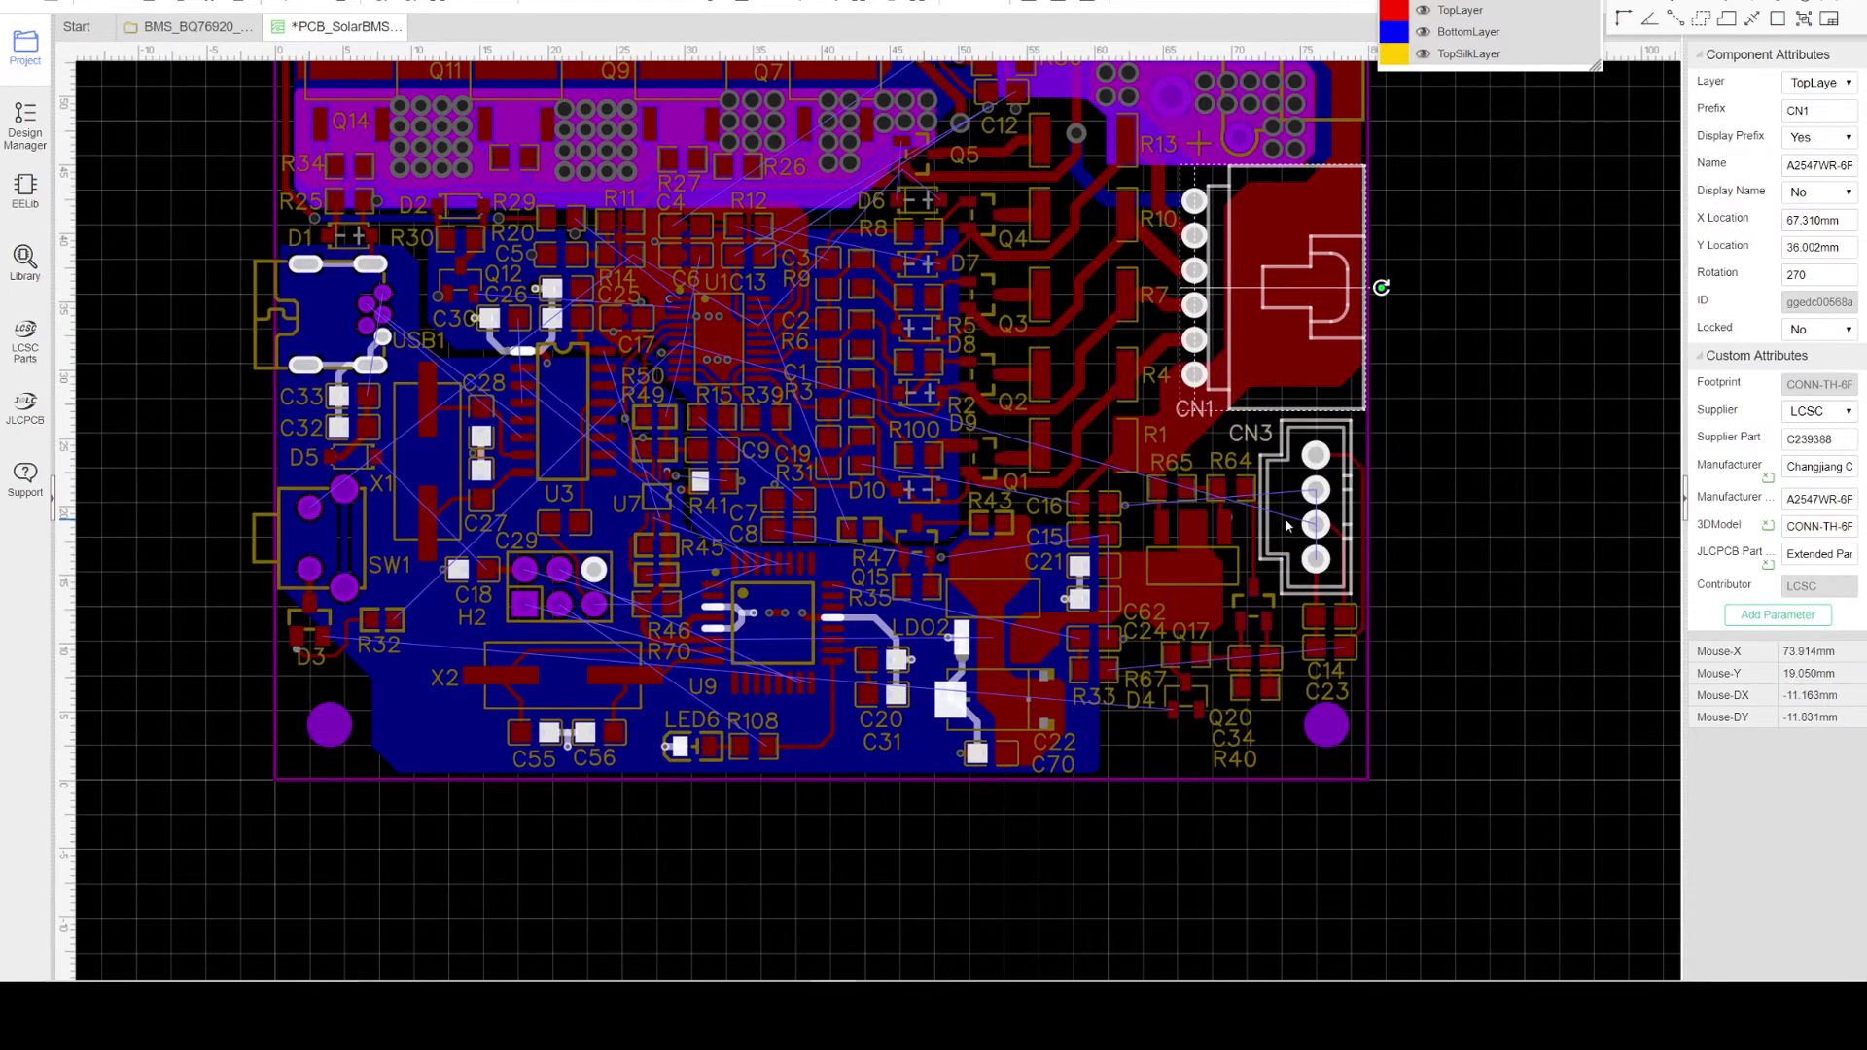
left_click(1288, 526)
scroll(1287, 527, "up", 2)
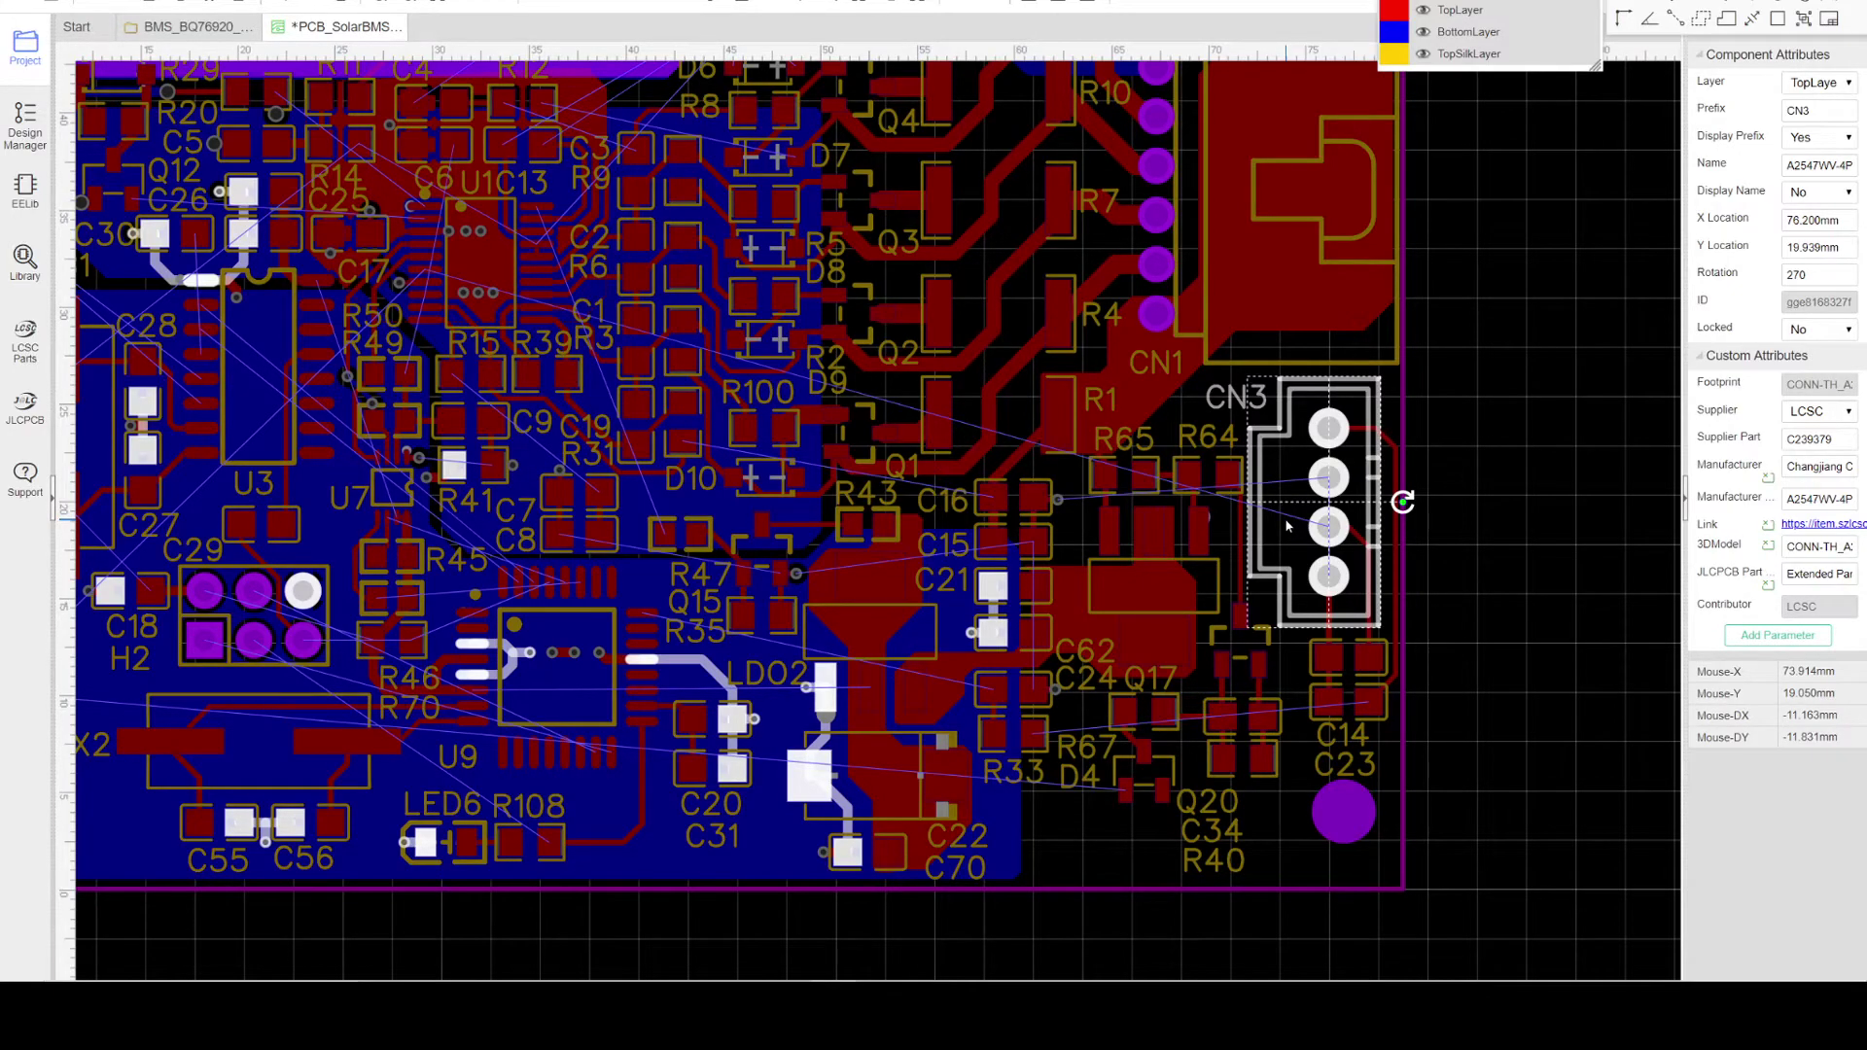
Step: Select microcontroller U9 and the CH340G chip U3 to inspect their attributes and surrounding parts
right_click_drag(1498, 616, 1656, 437)
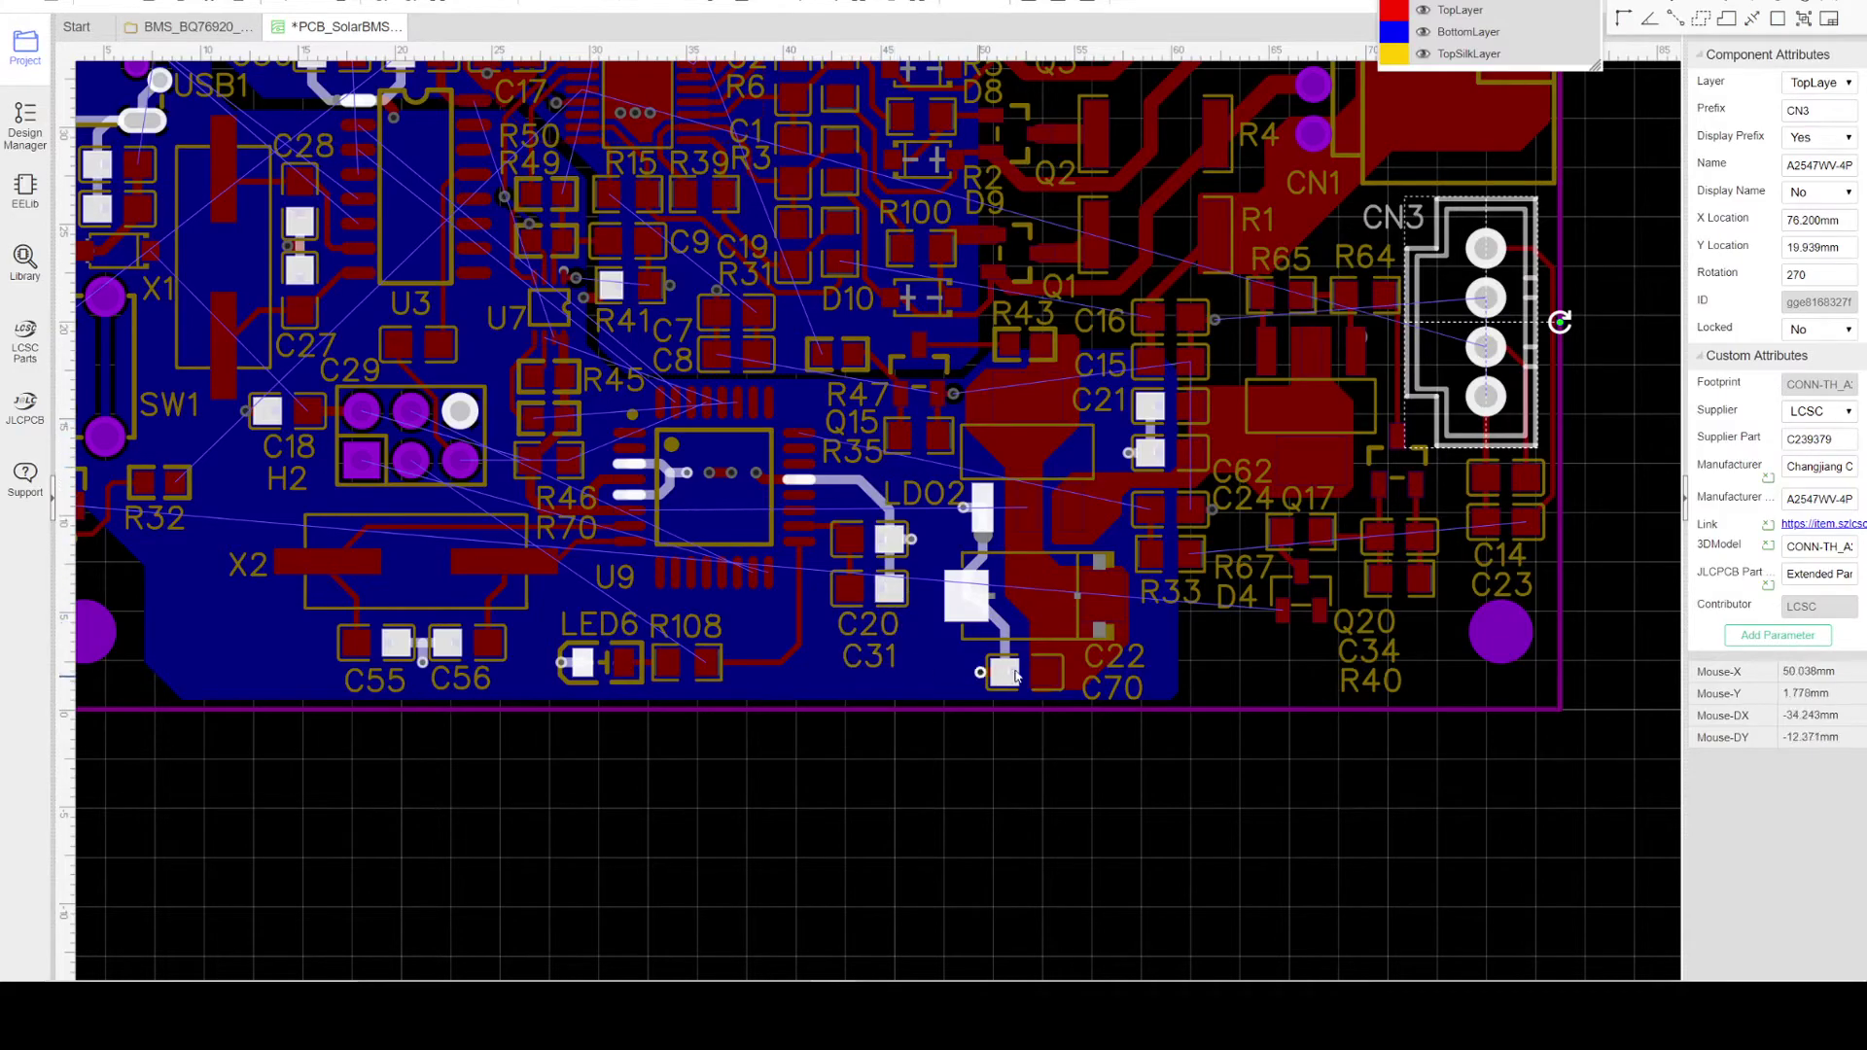
right_click_drag(931, 625, 1194, 666)
left_click(989, 552)
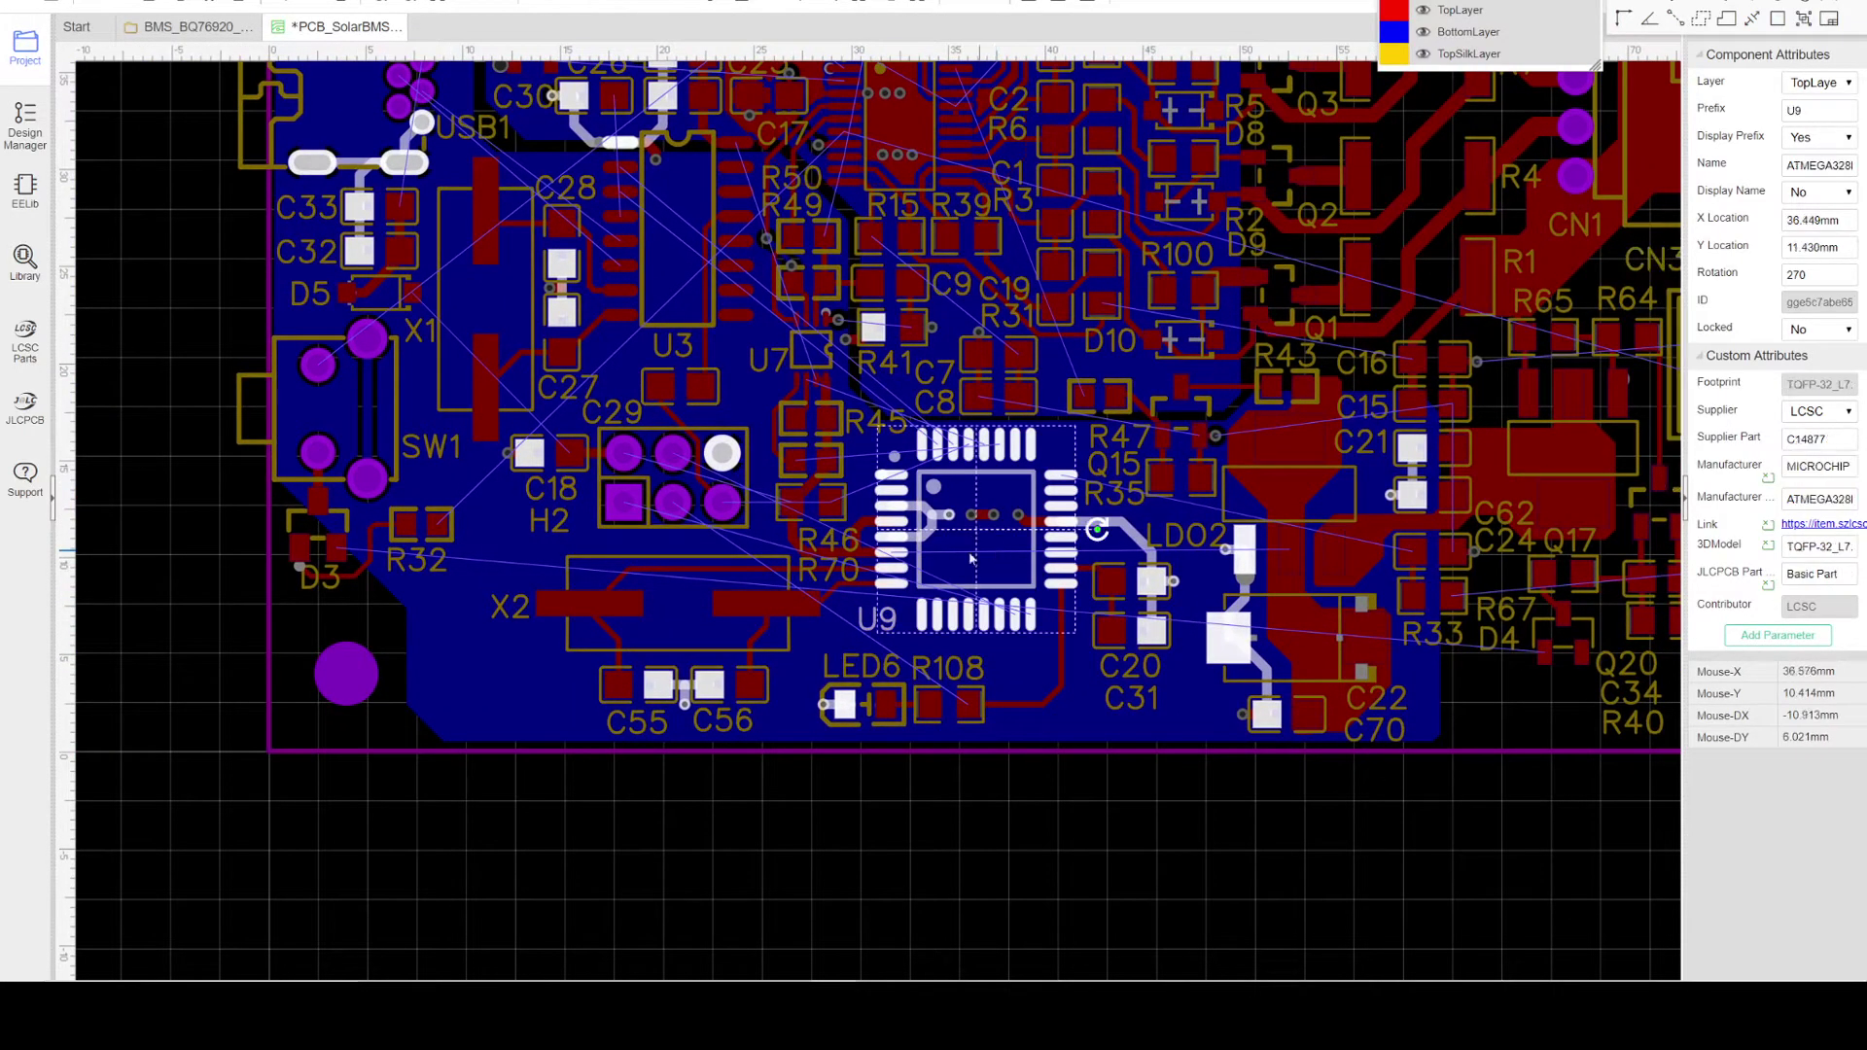
left_click(814, 553)
right_click_drag(812, 553, 1035, 669)
left_click(902, 374)
right_click_drag(902, 374, 853, 547)
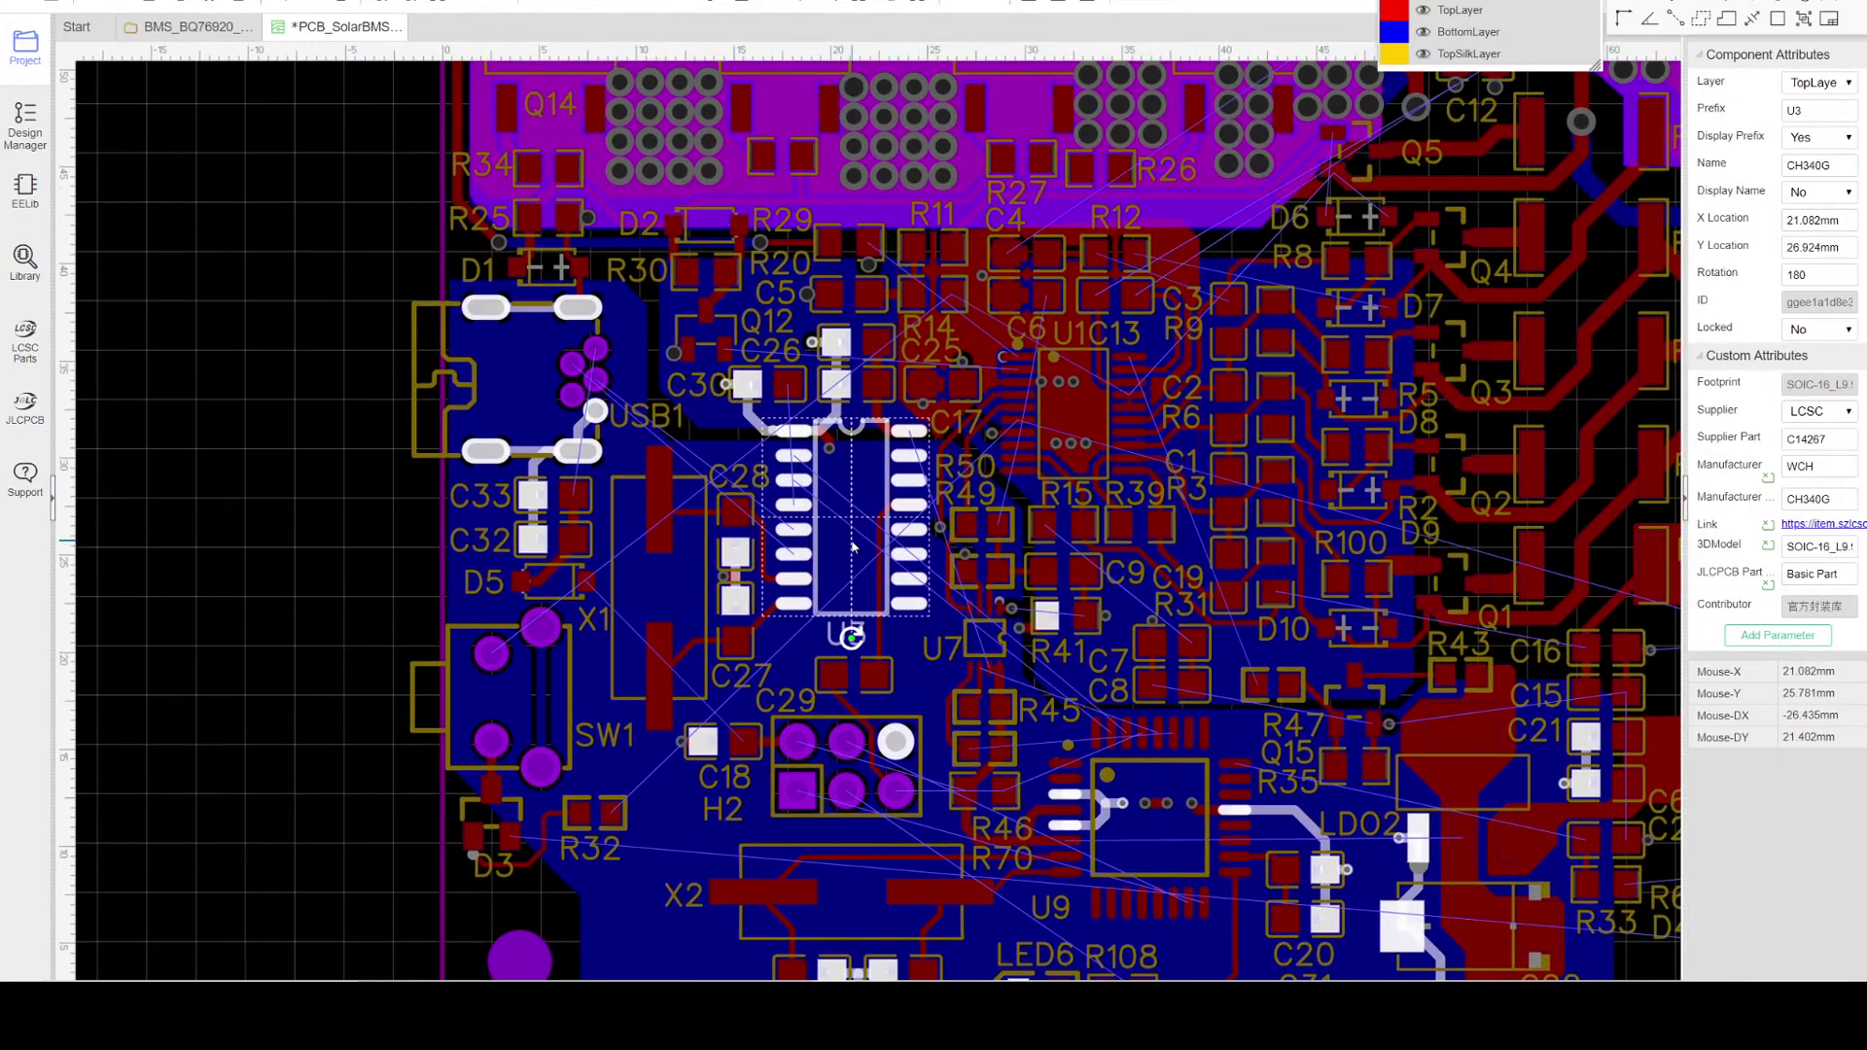
Step: Select the battery-monitor chip U1 and the mini-USB connector USB1 to inspect their attributes
left_click(1109, 424)
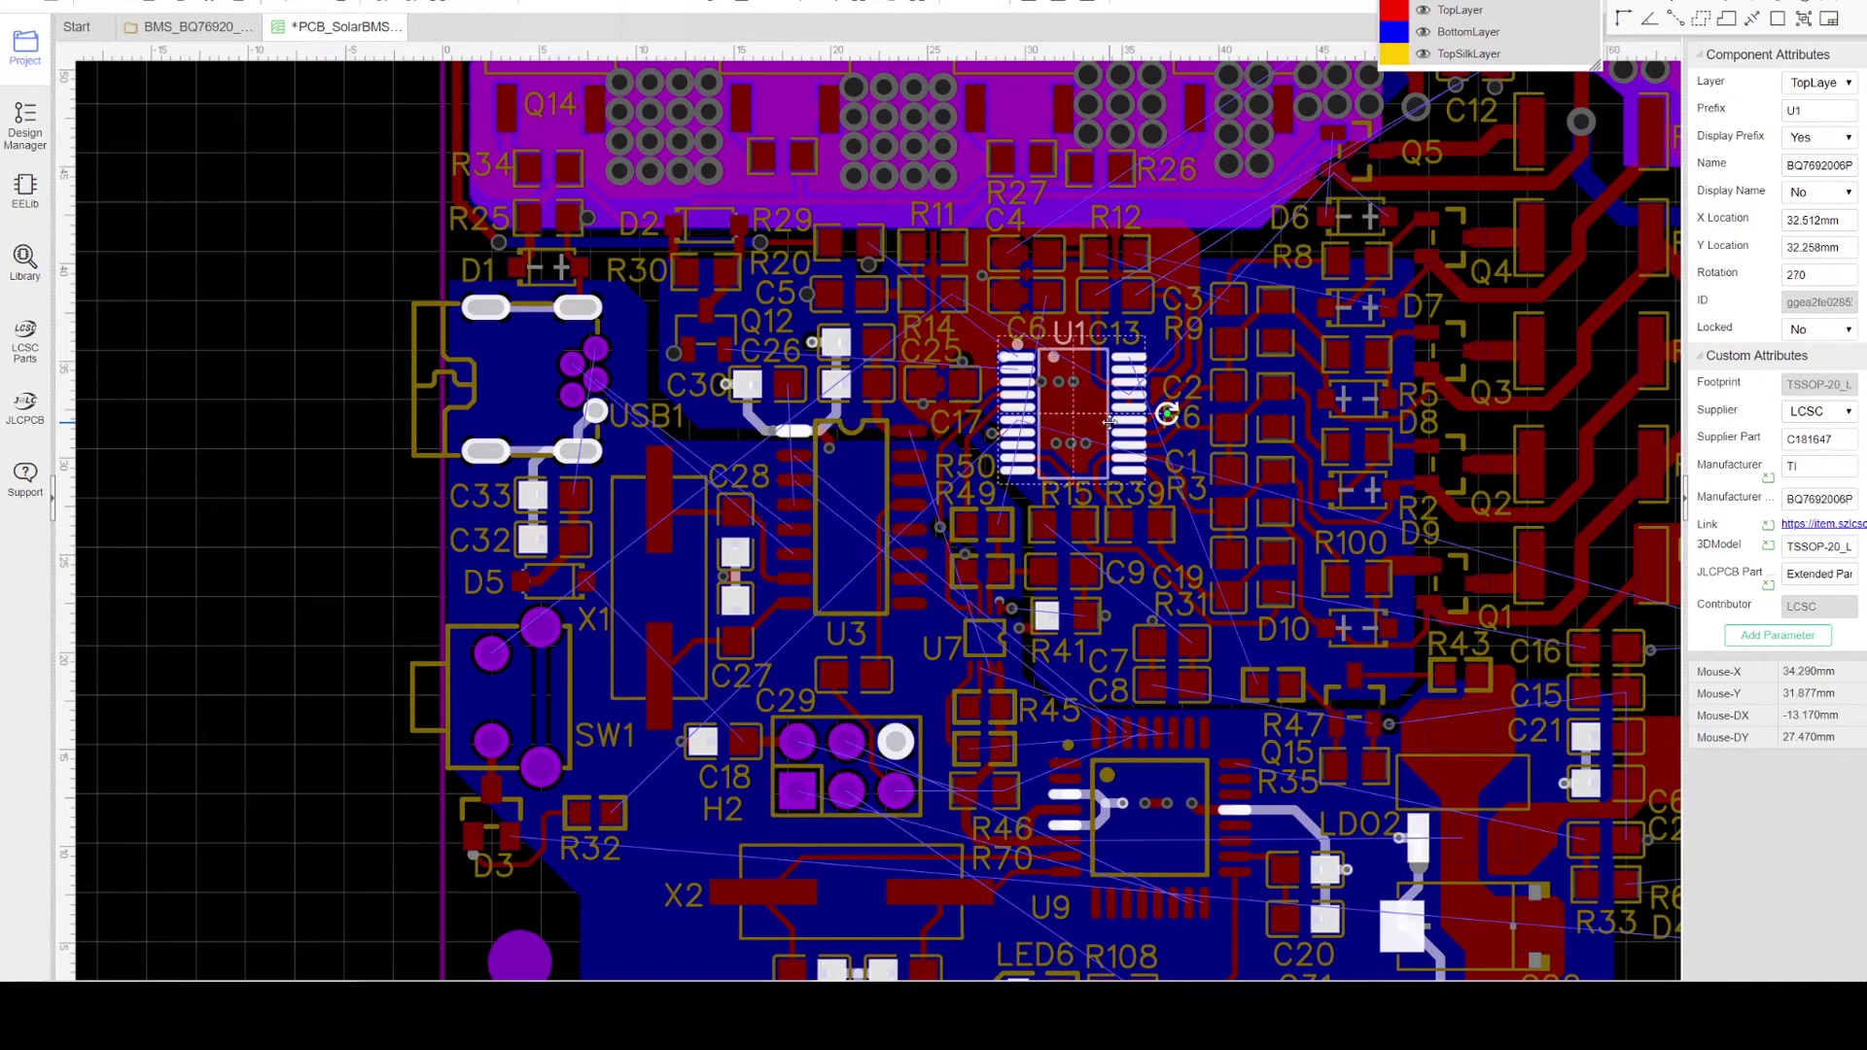
left_click(466, 718)
right_click_drag(465, 719, 706, 612)
left_click(738, 315)
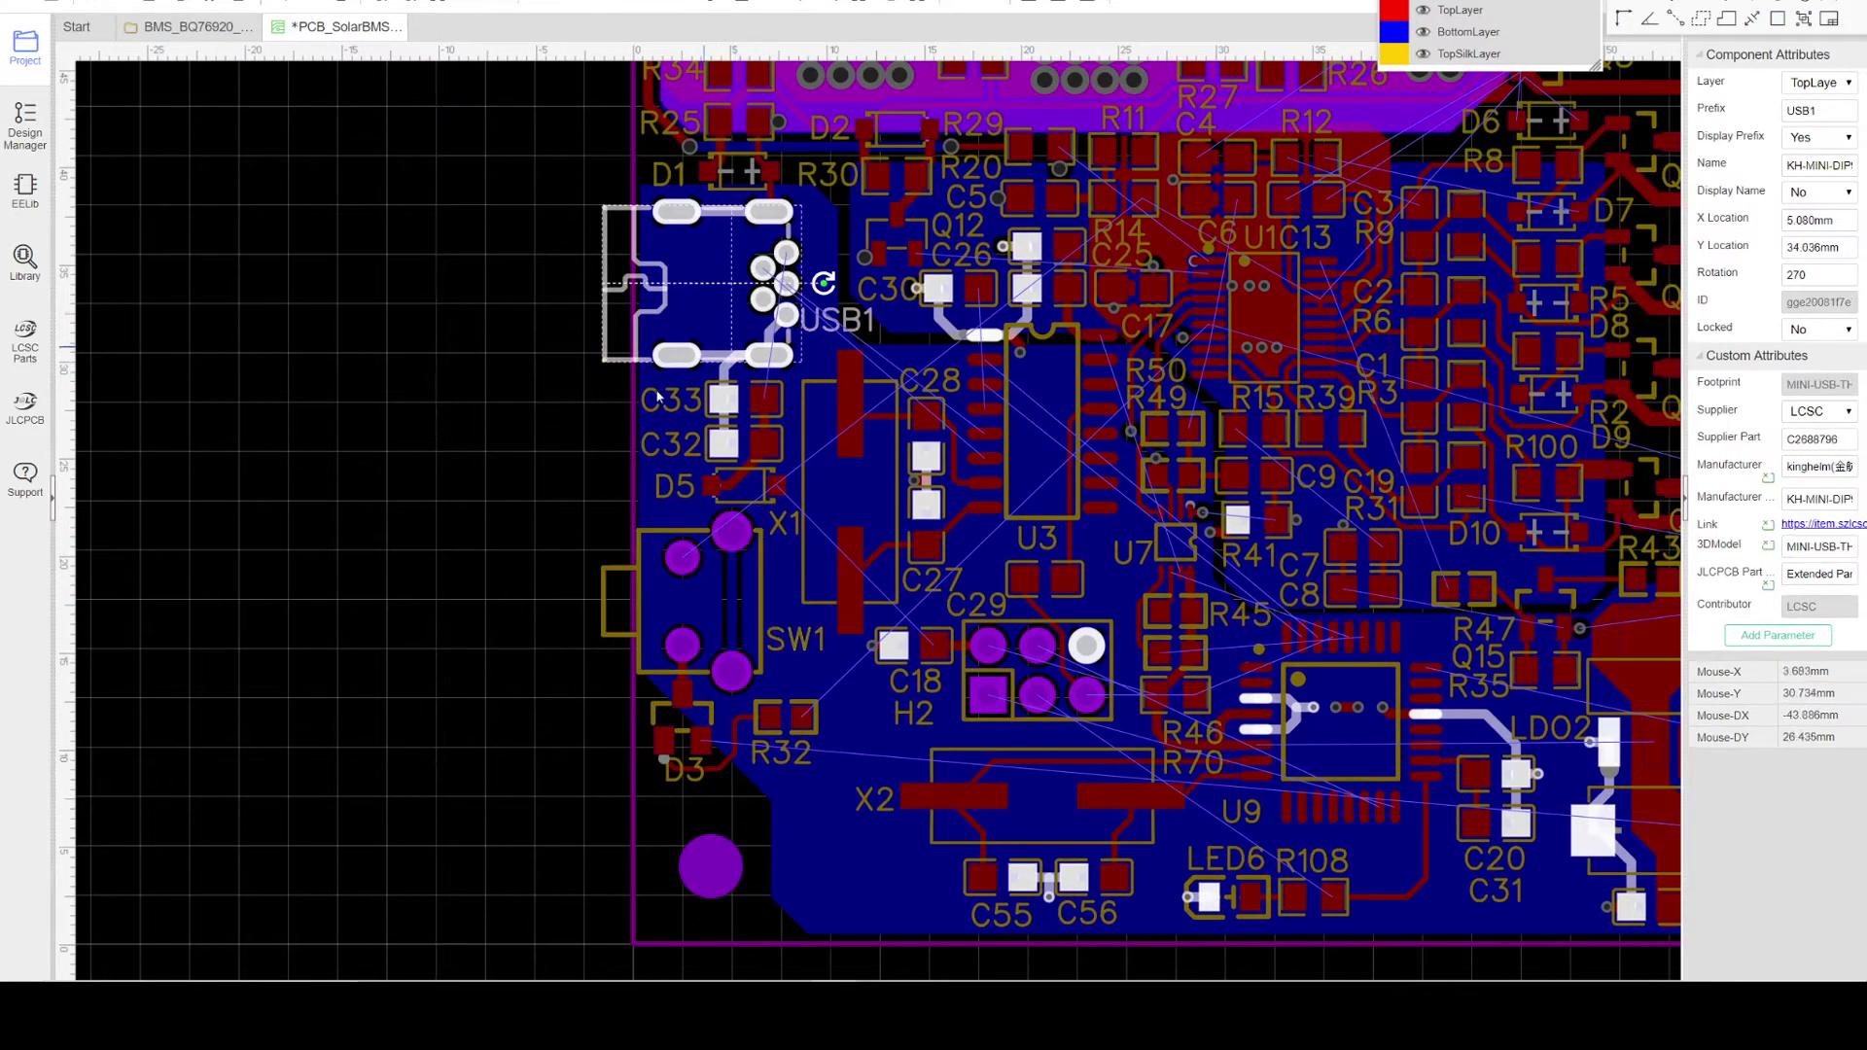
Step: Examine the cell-balancing traces running from Q4 through resistors R13 and R10 to connector CN1
scroll(248, 525, "down", 3)
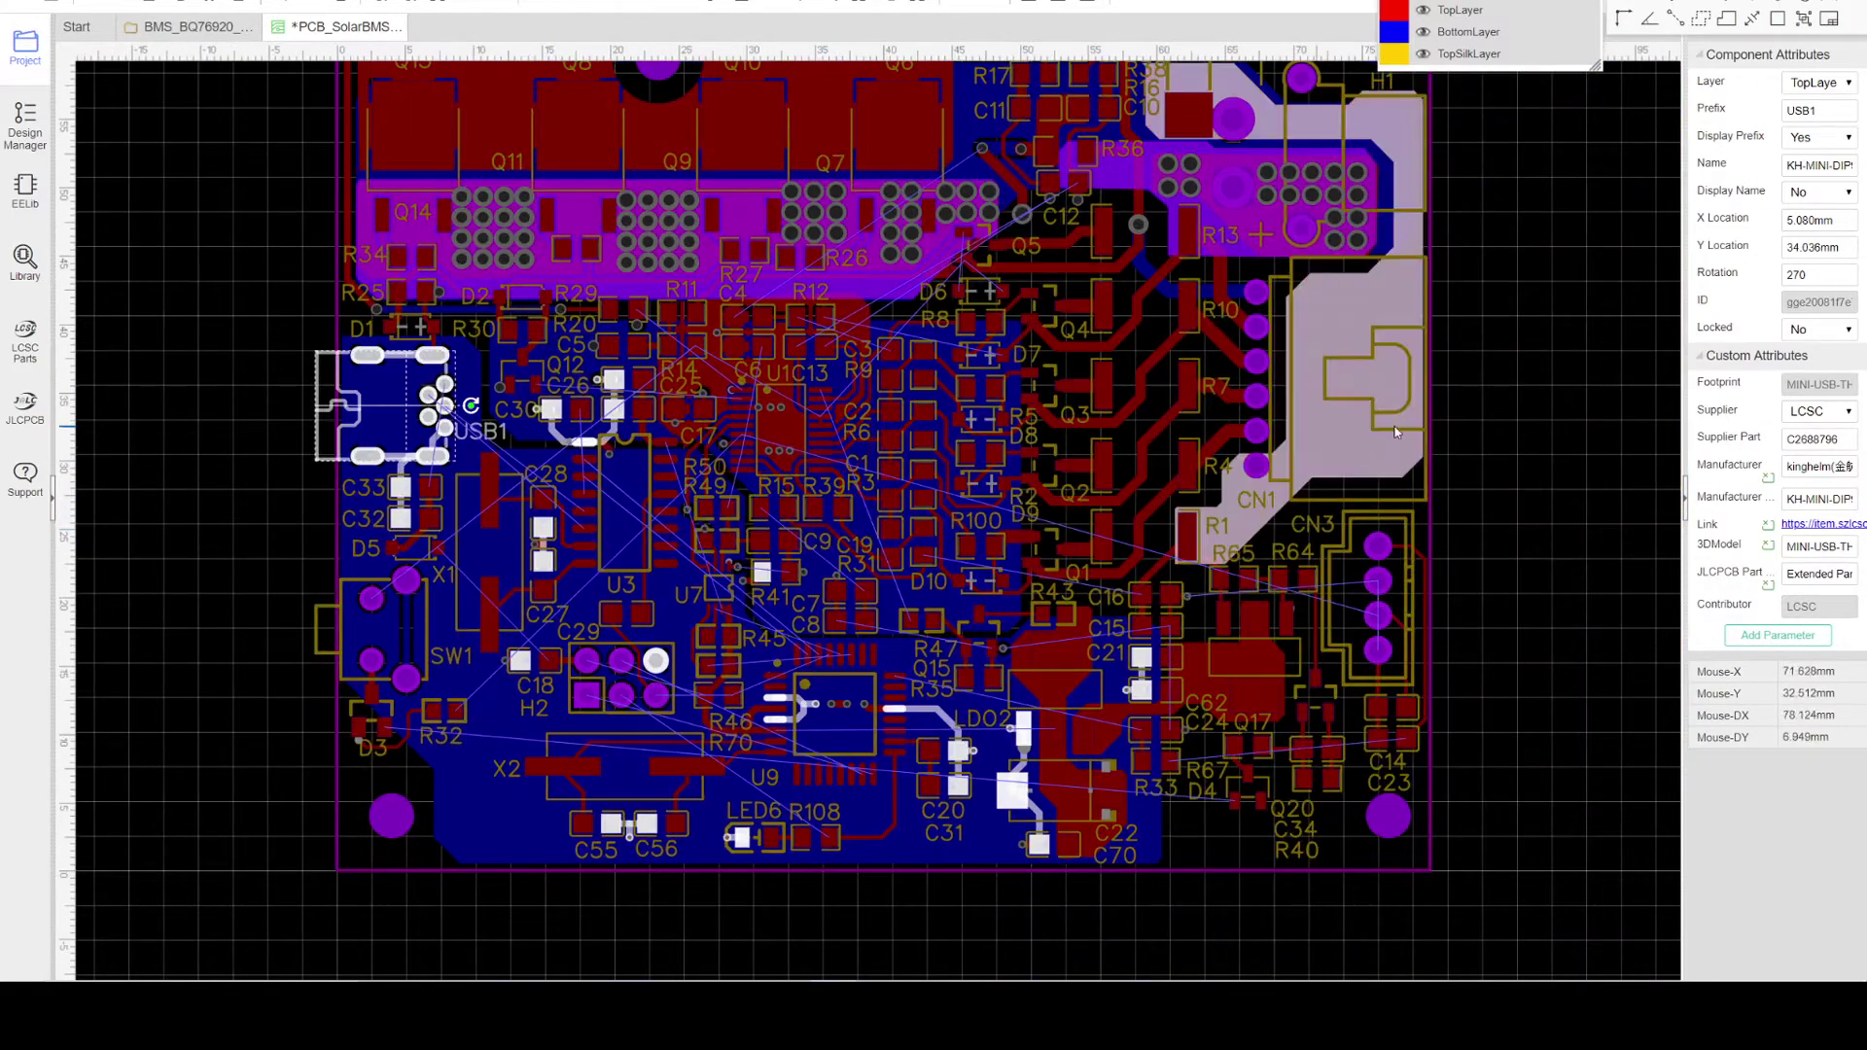
scroll(1065, 282, "up", 3)
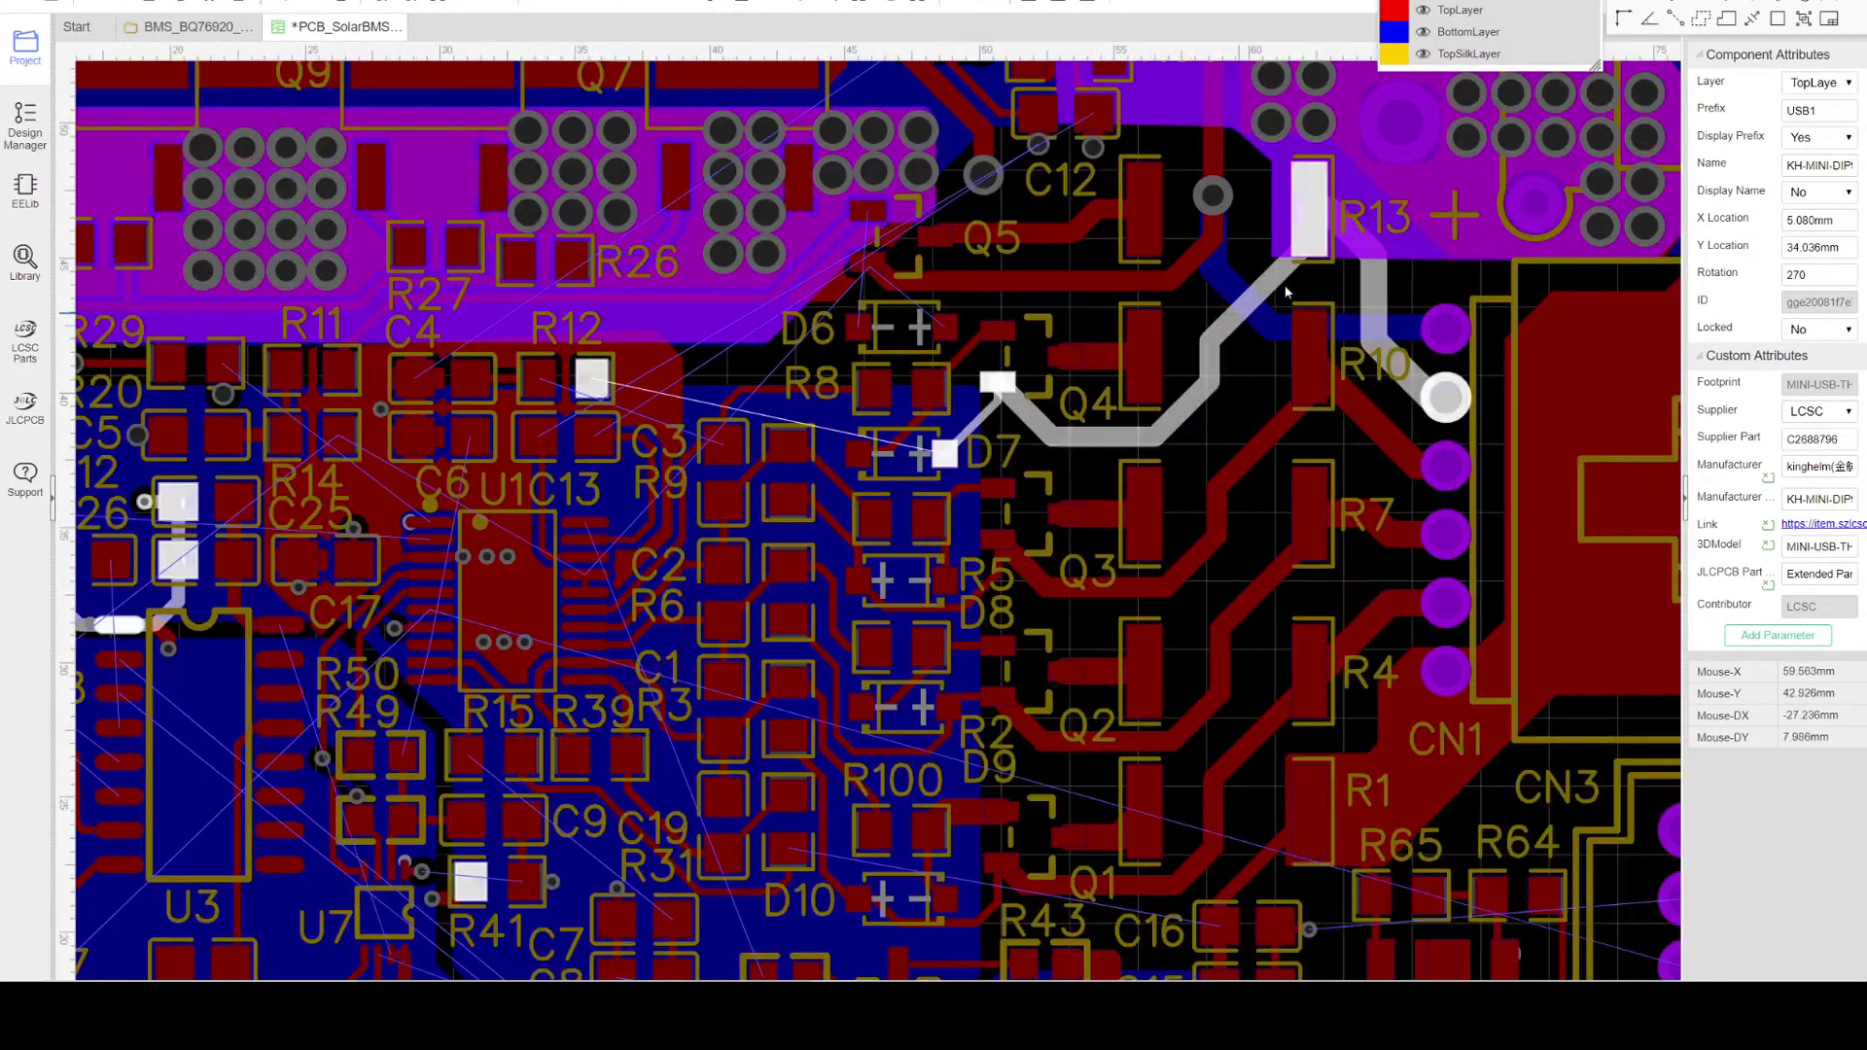
right_click_drag(1285, 293, 1050, 291)
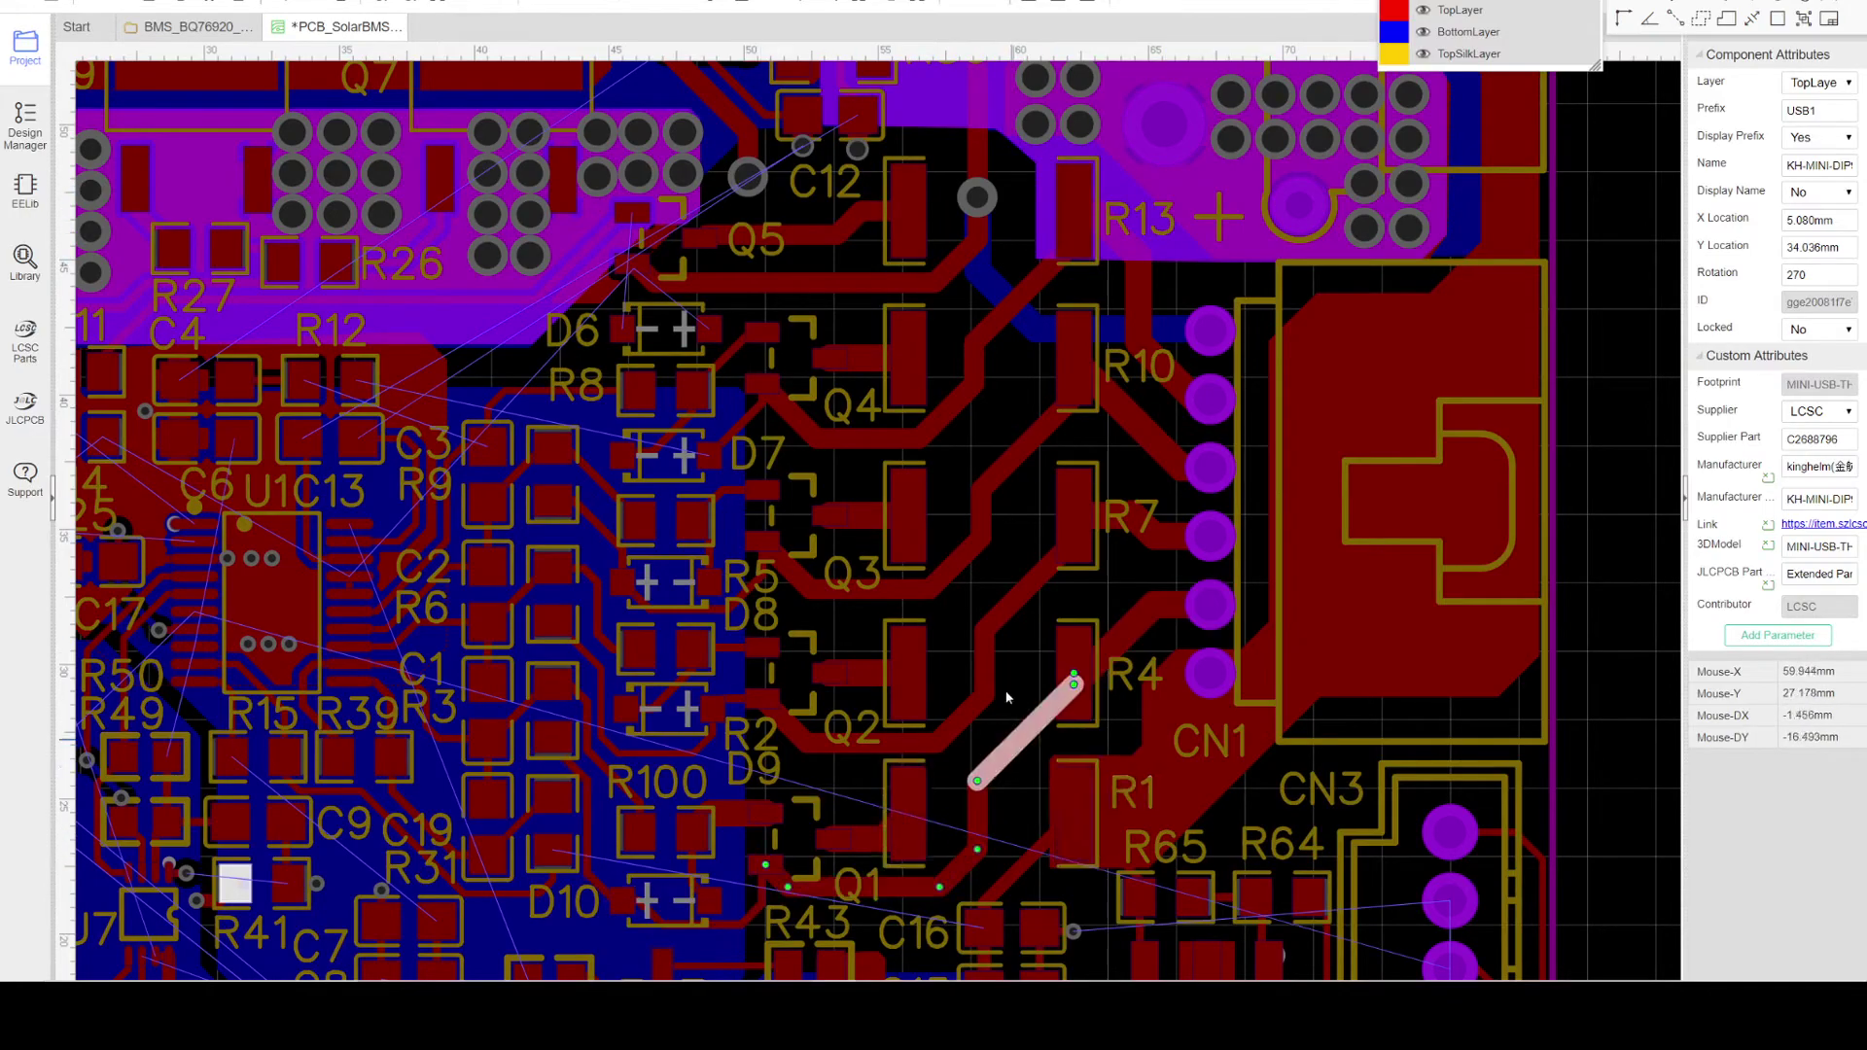
right_click_drag(1003, 758, 1042, 517)
scroll(1041, 521, "down", 2)
left_click(1486, 552)
right_click_drag(1514, 484, 1546, 730)
scroll(1070, 402, "up", 2)
right_click_drag(1077, 411, 1105, 522)
scroll(1105, 527, "up", 2)
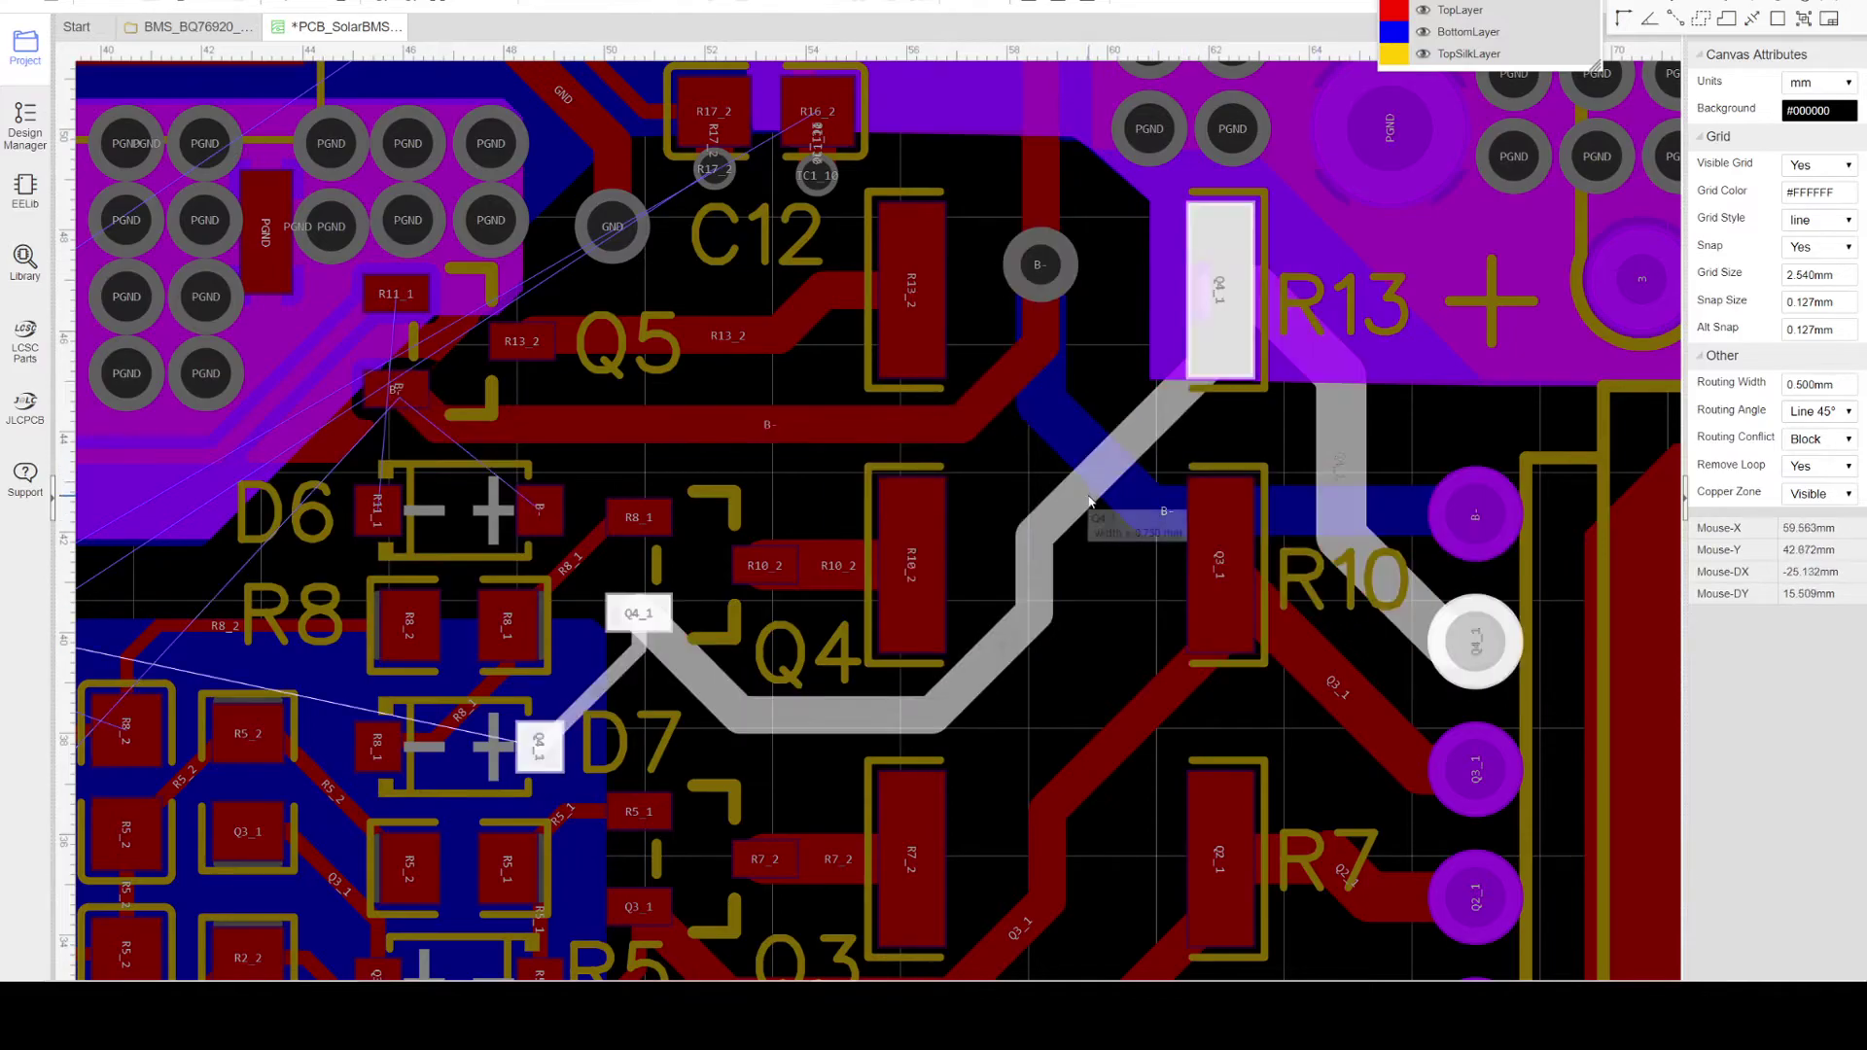
Step: Select the Q4_1 track segments on both sides of R13 to compare their widths
left_click(1359, 444)
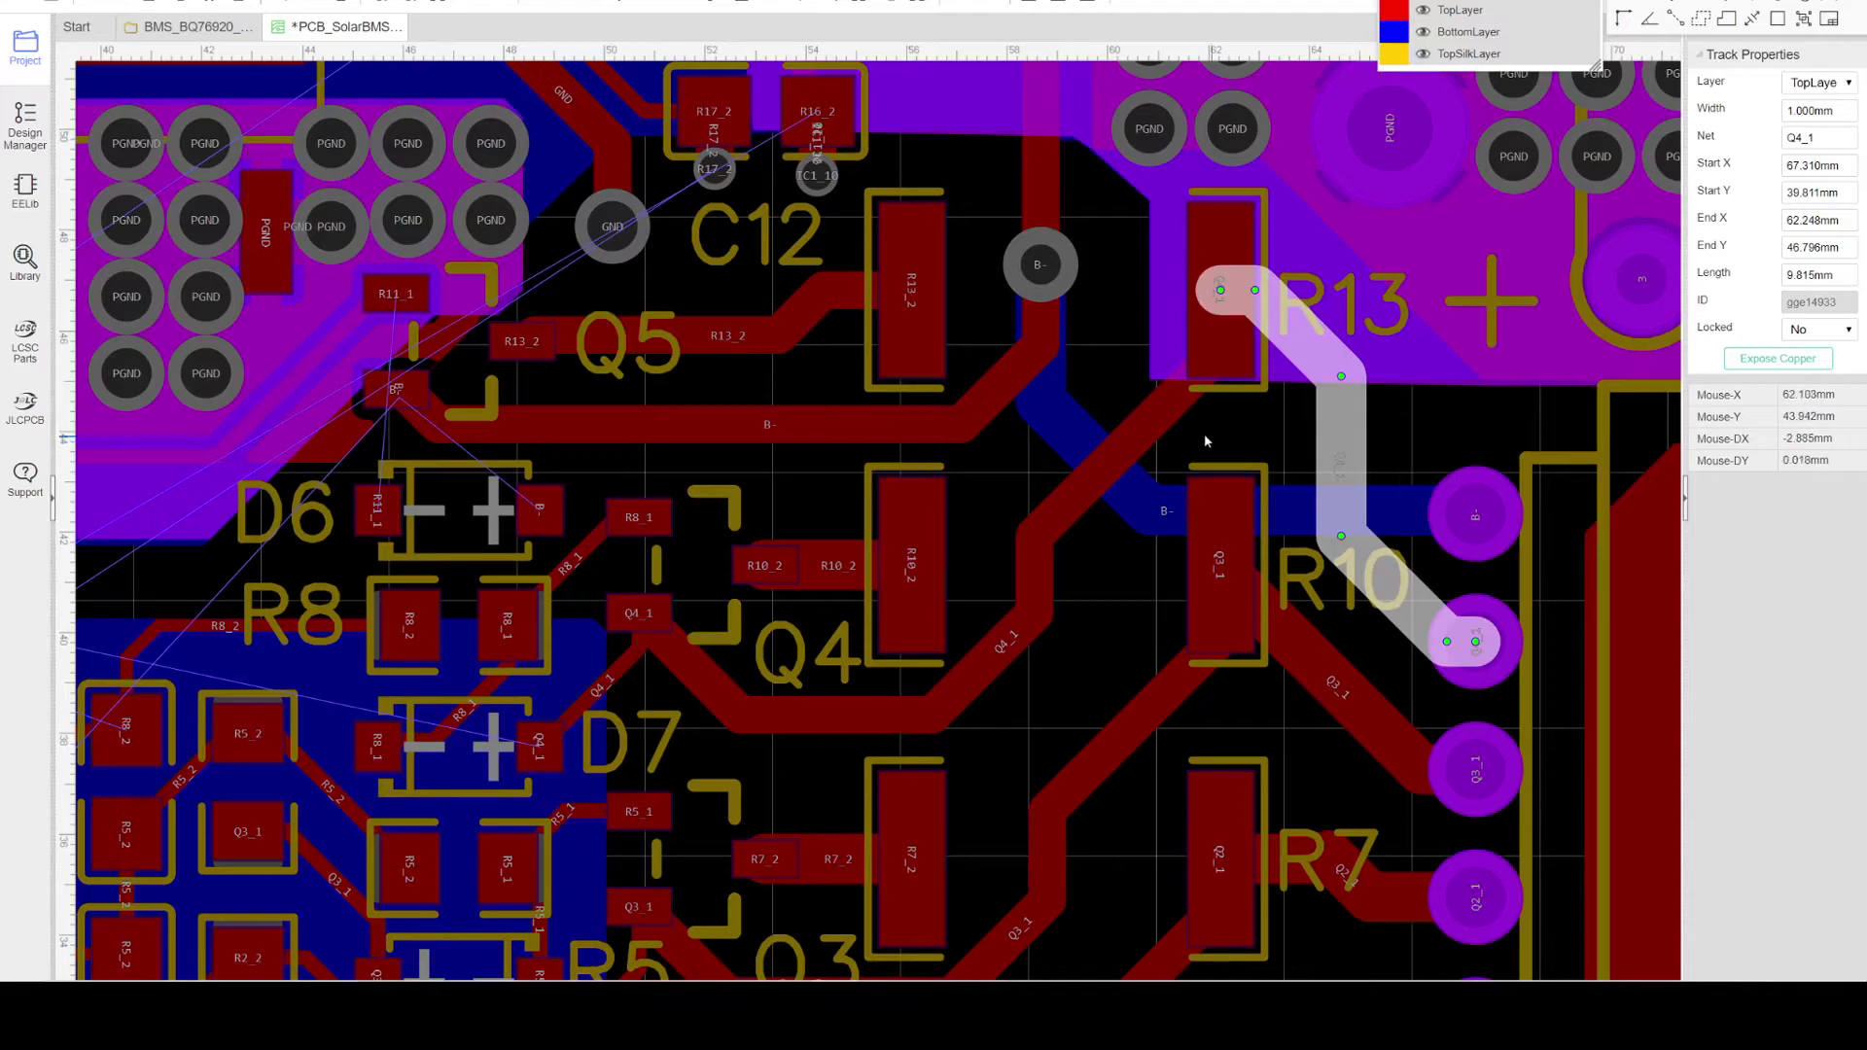
left_click(1140, 450)
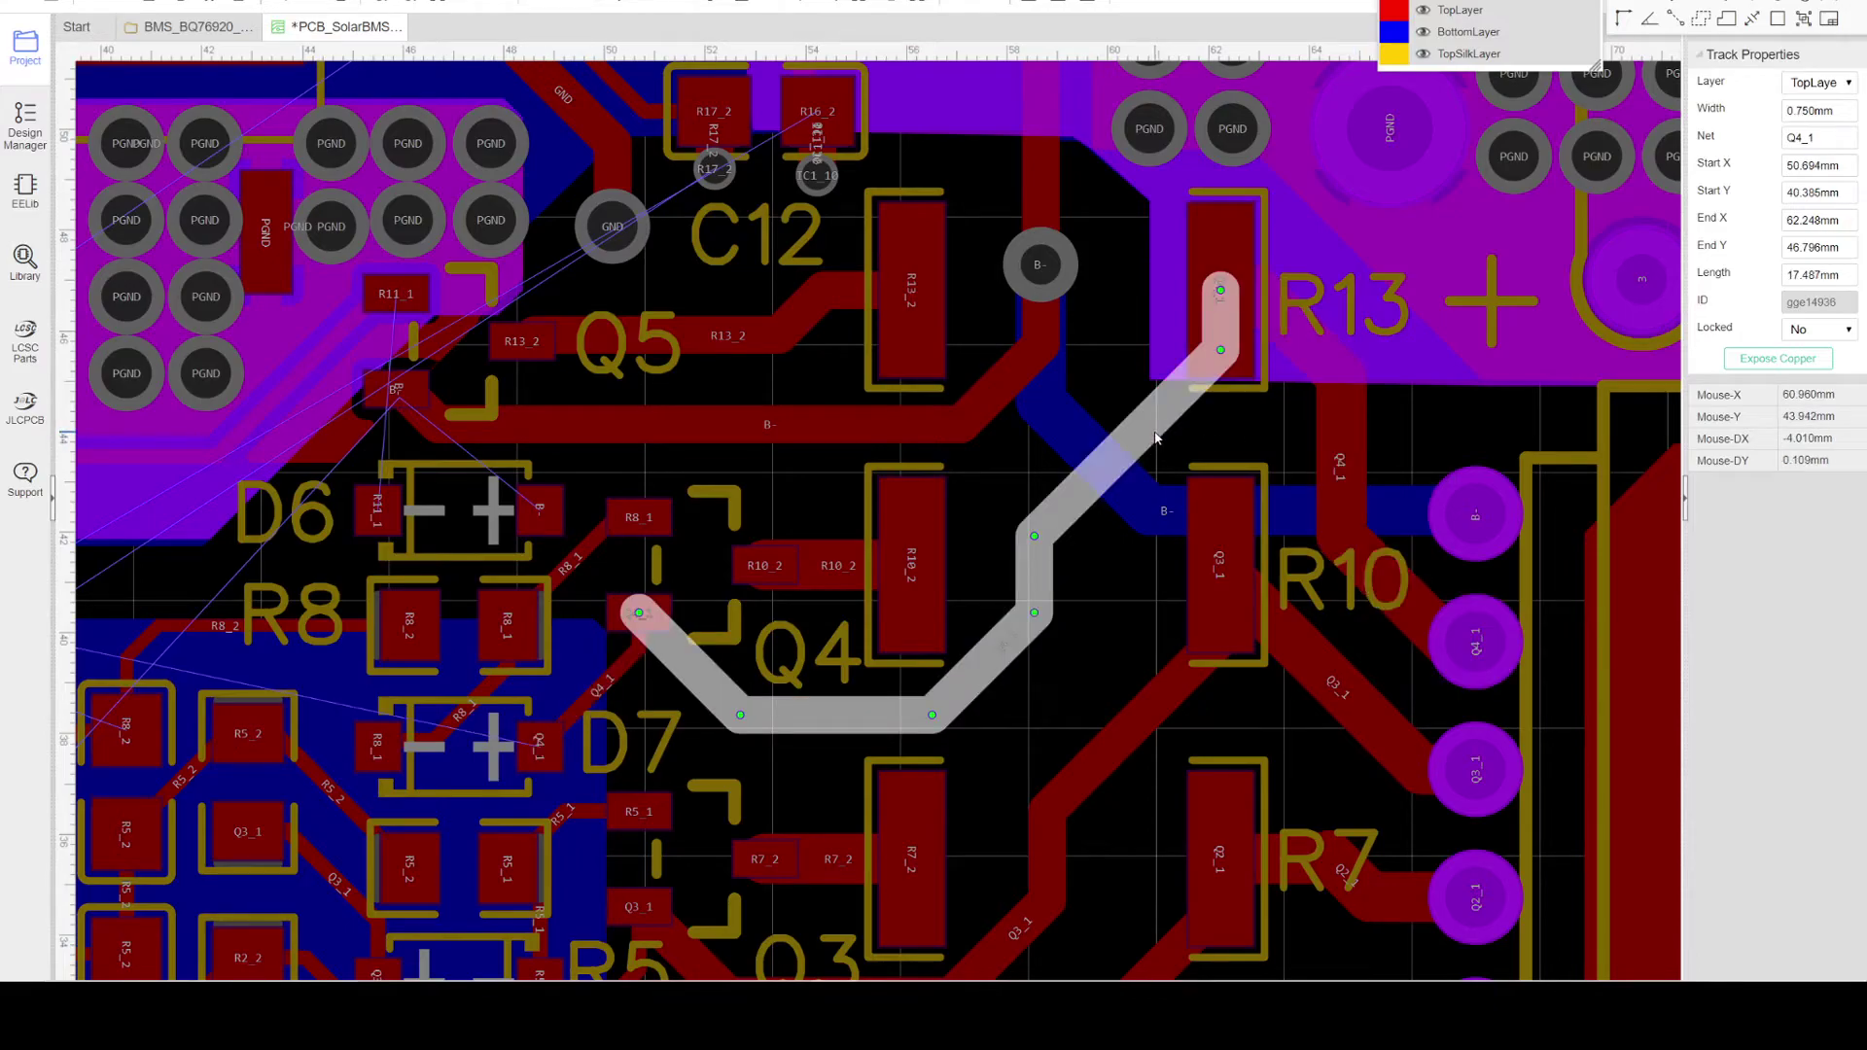
left_click(1360, 470)
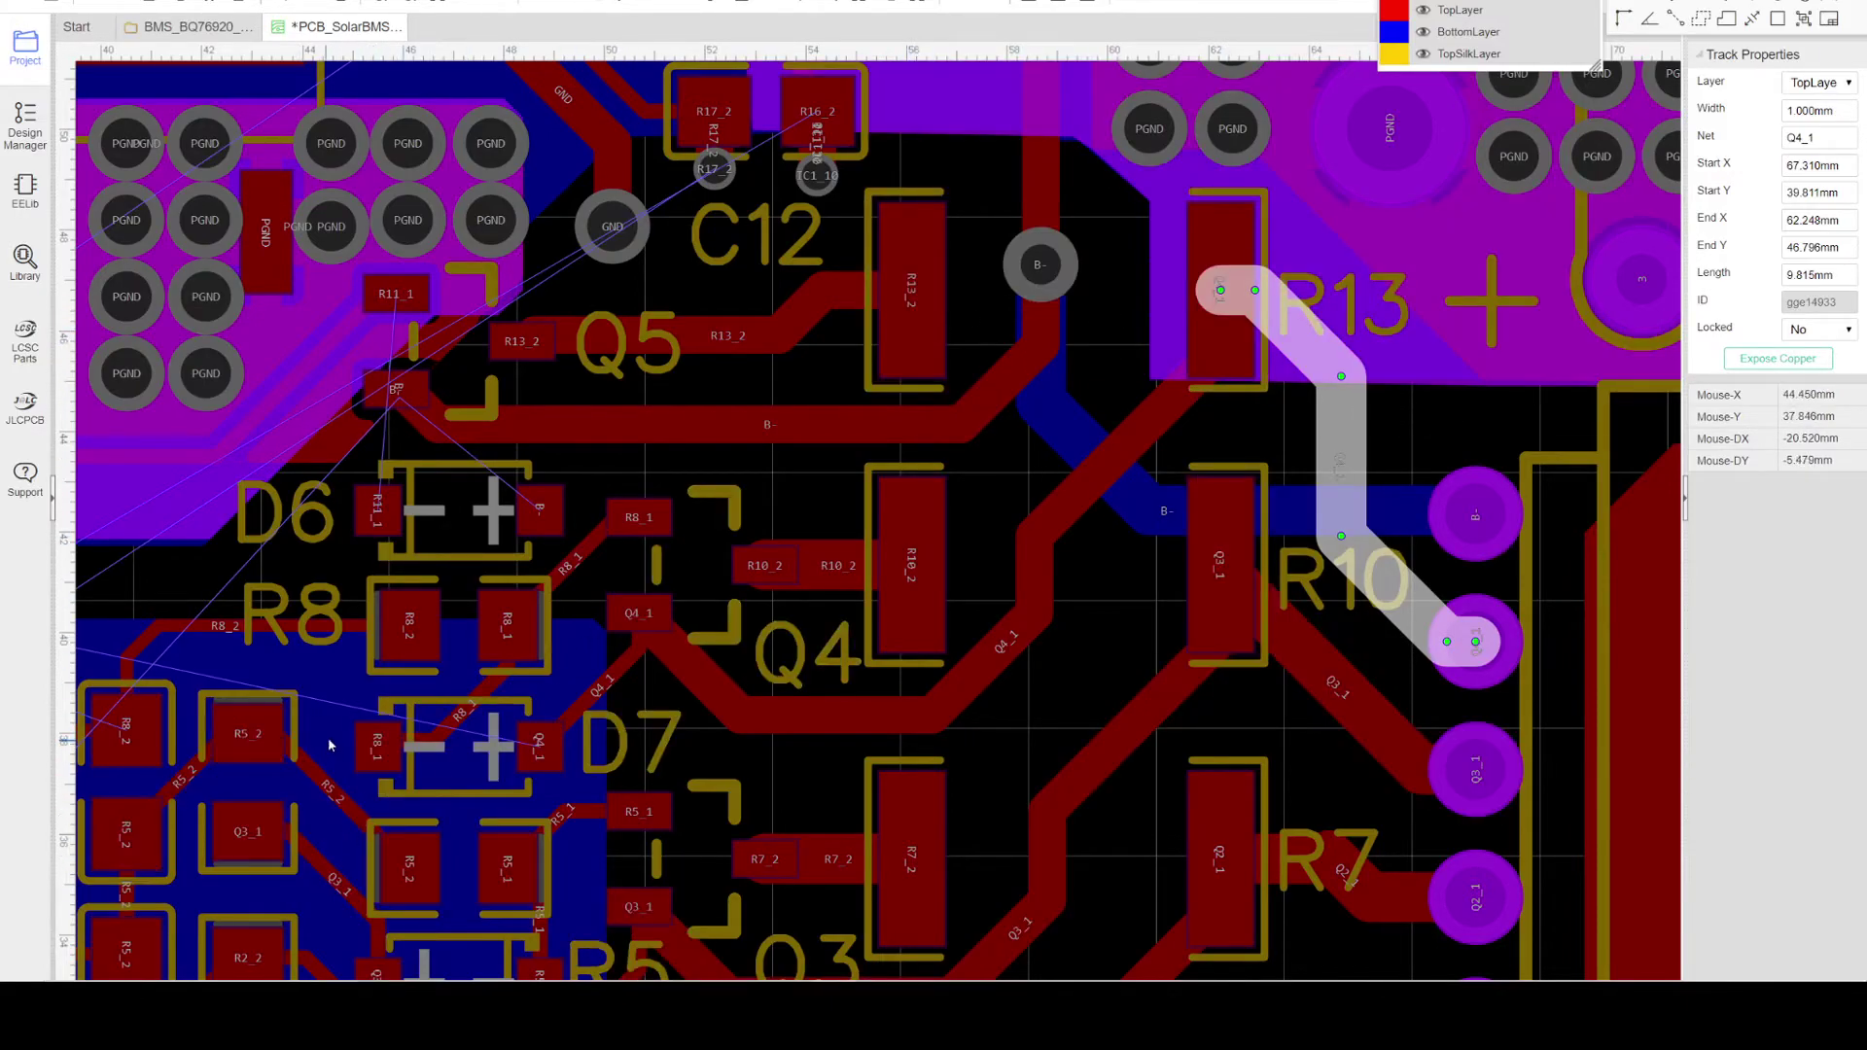
Step: Examine the balancing stages around Q4, Q3 and Q2 and the resistor-capacitor columns between them and U1
right_click_drag(774, 486, 895, 334)
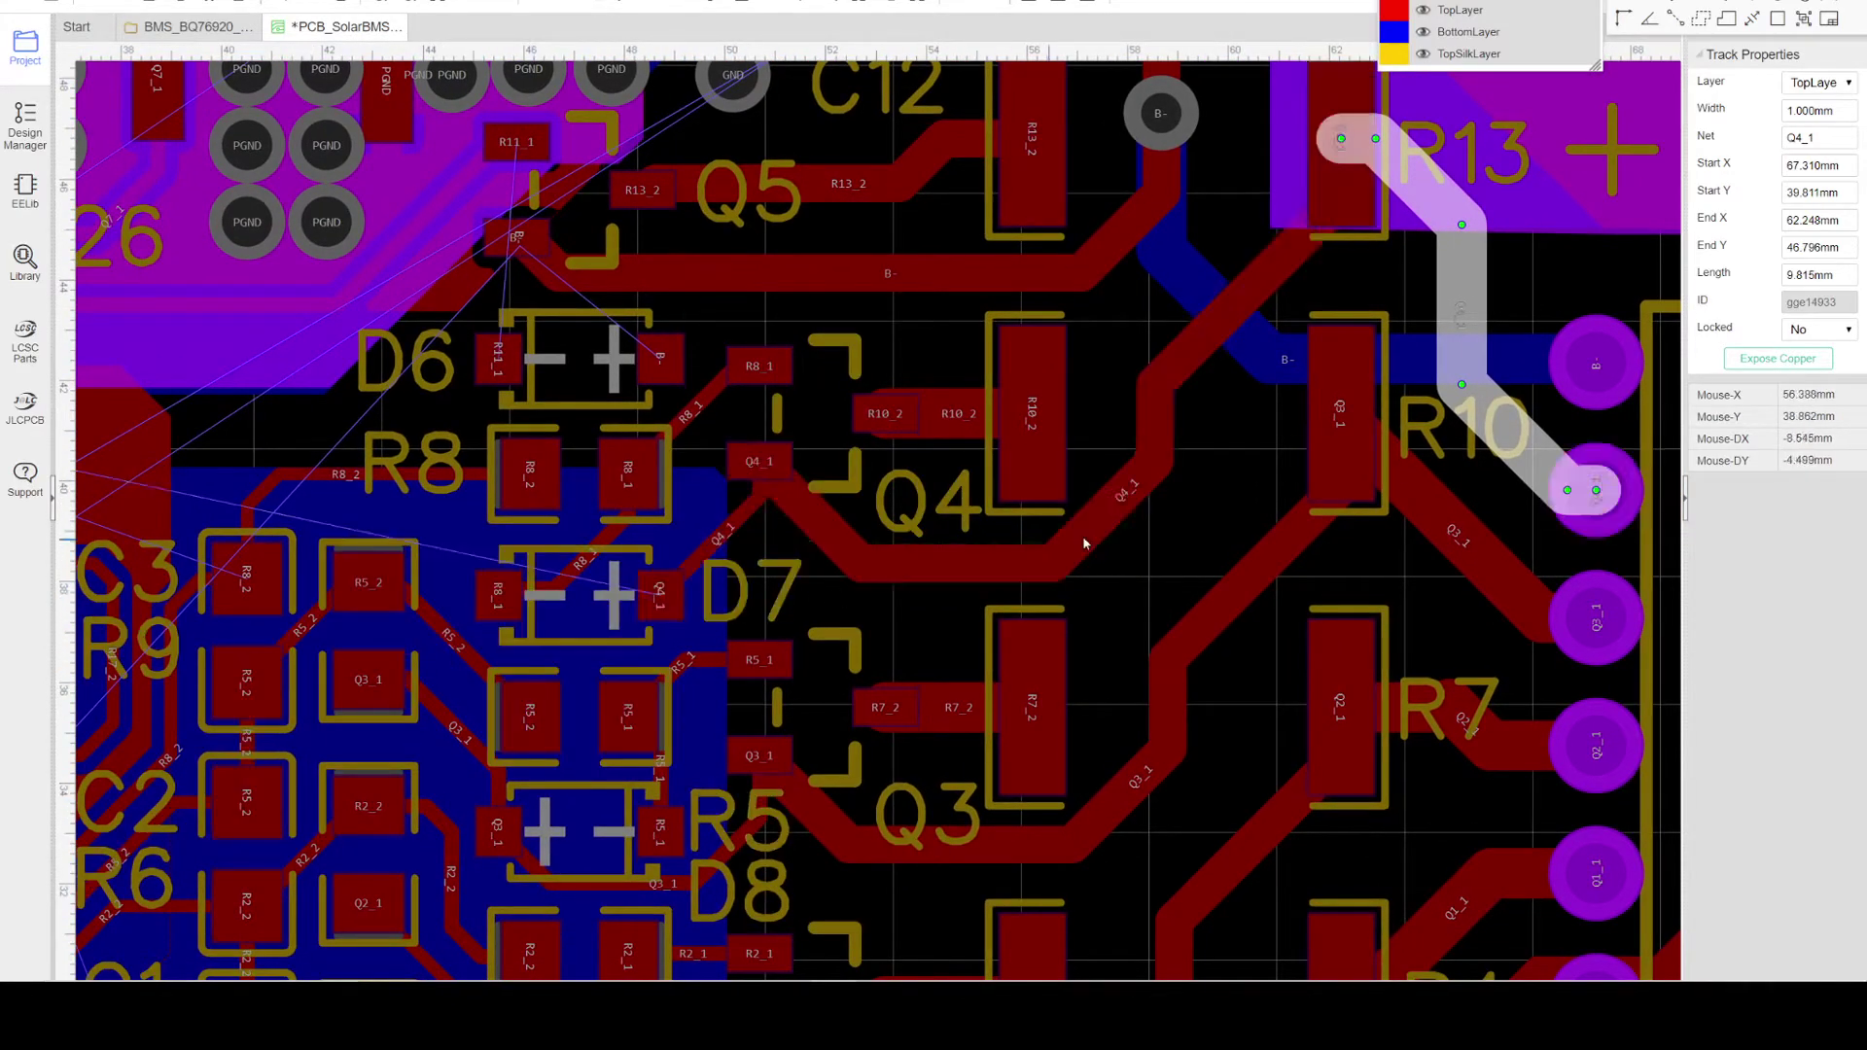
scroll(1126, 550, "down", 3)
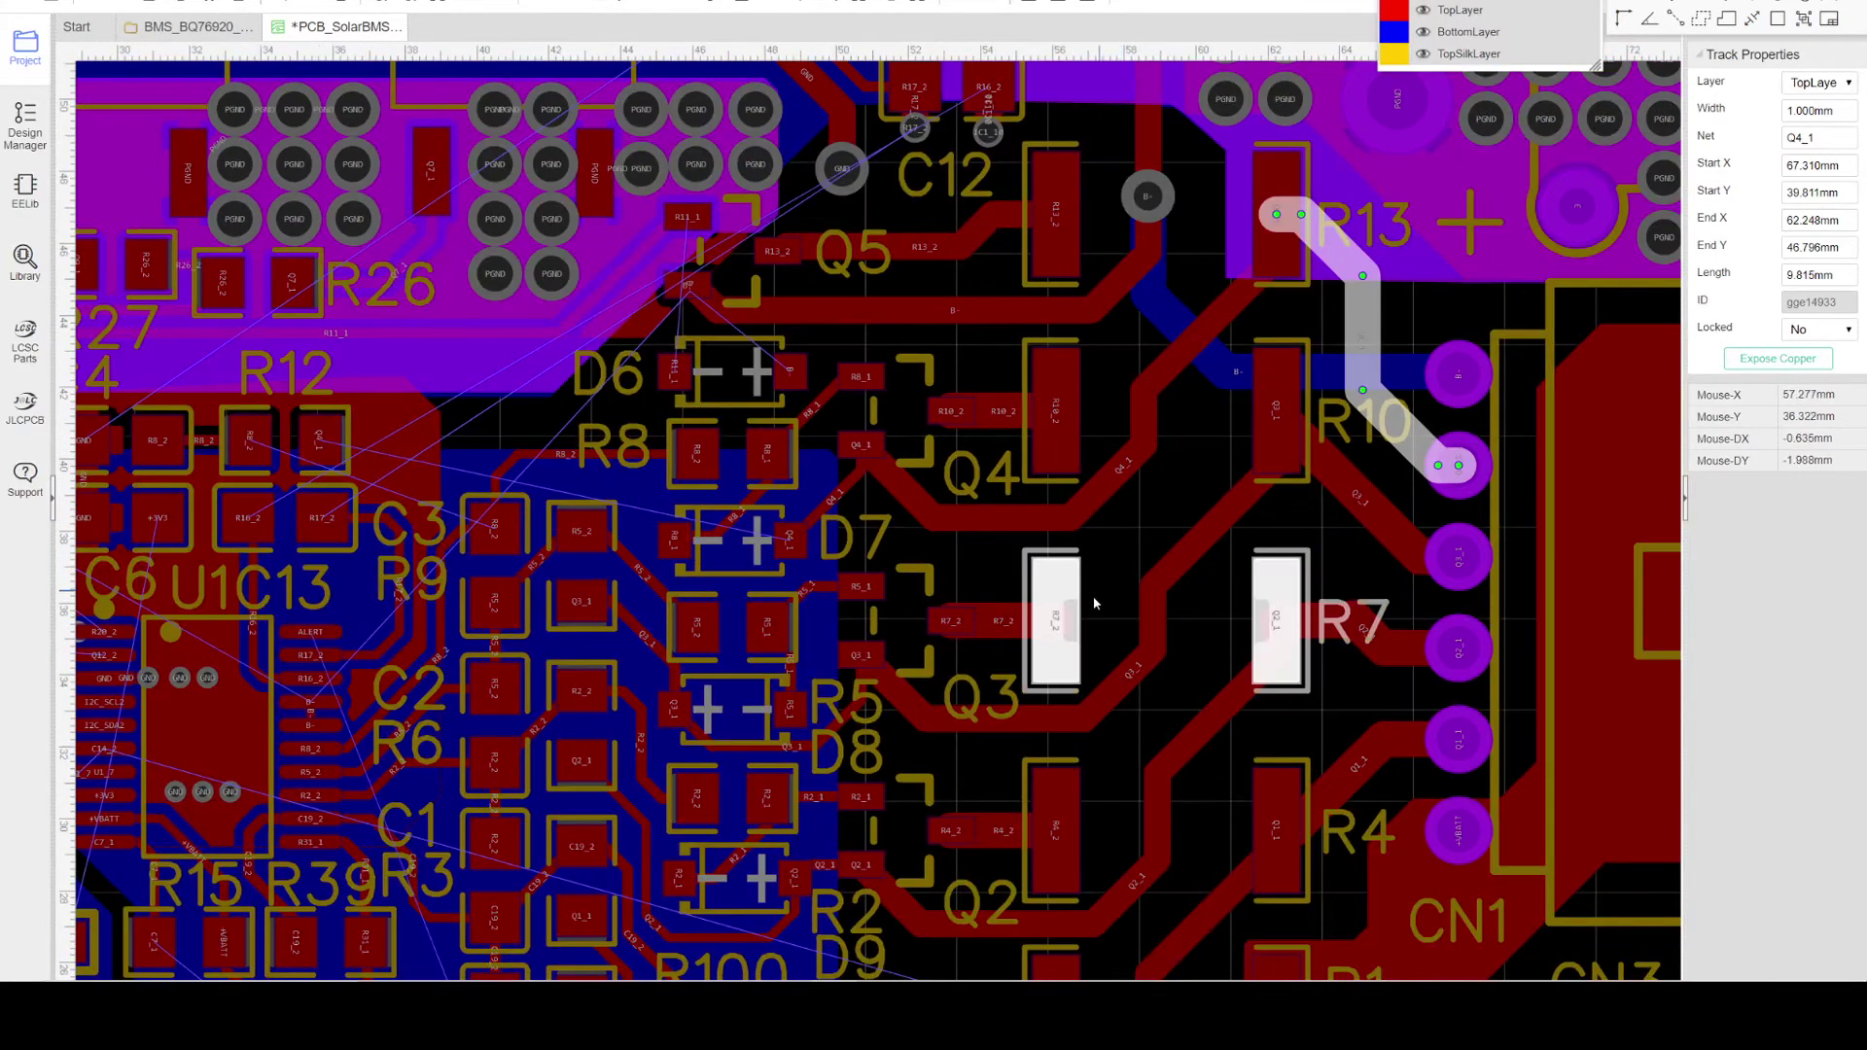
scroll(1140, 543, "down", 3)
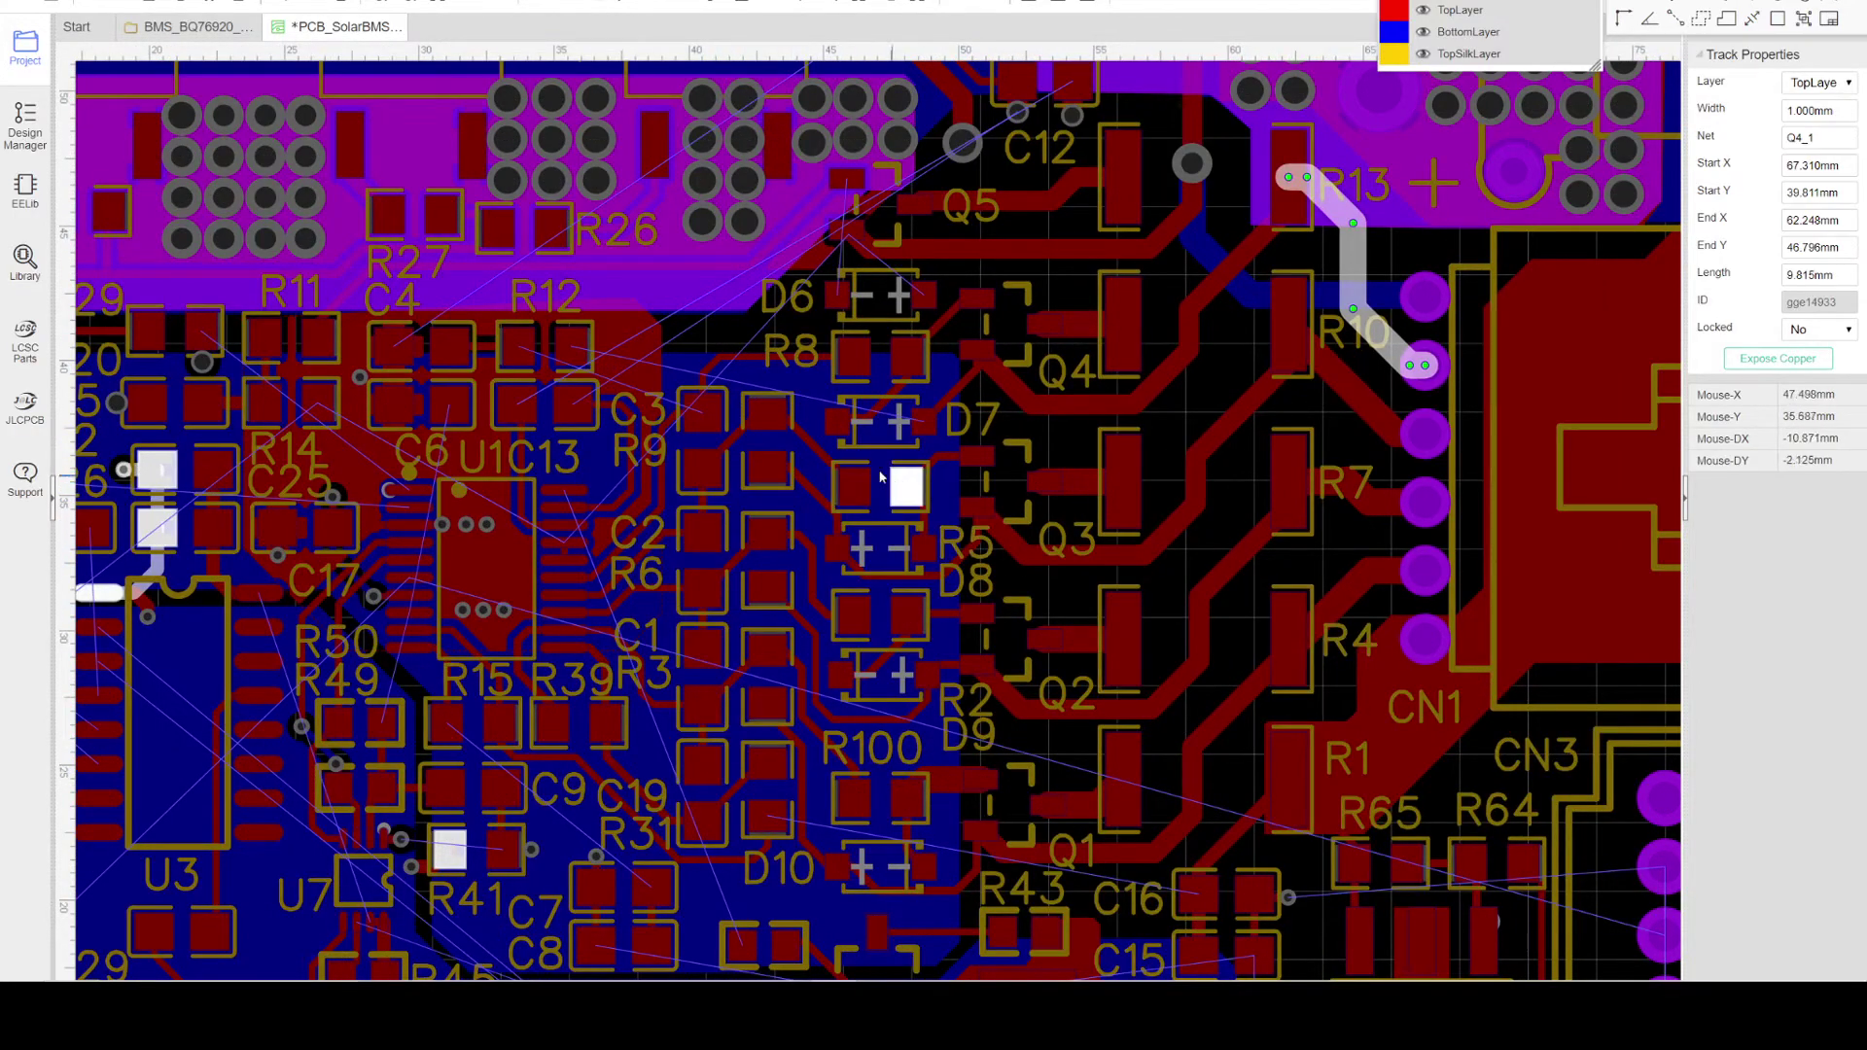
scroll(727, 507, "up", 3)
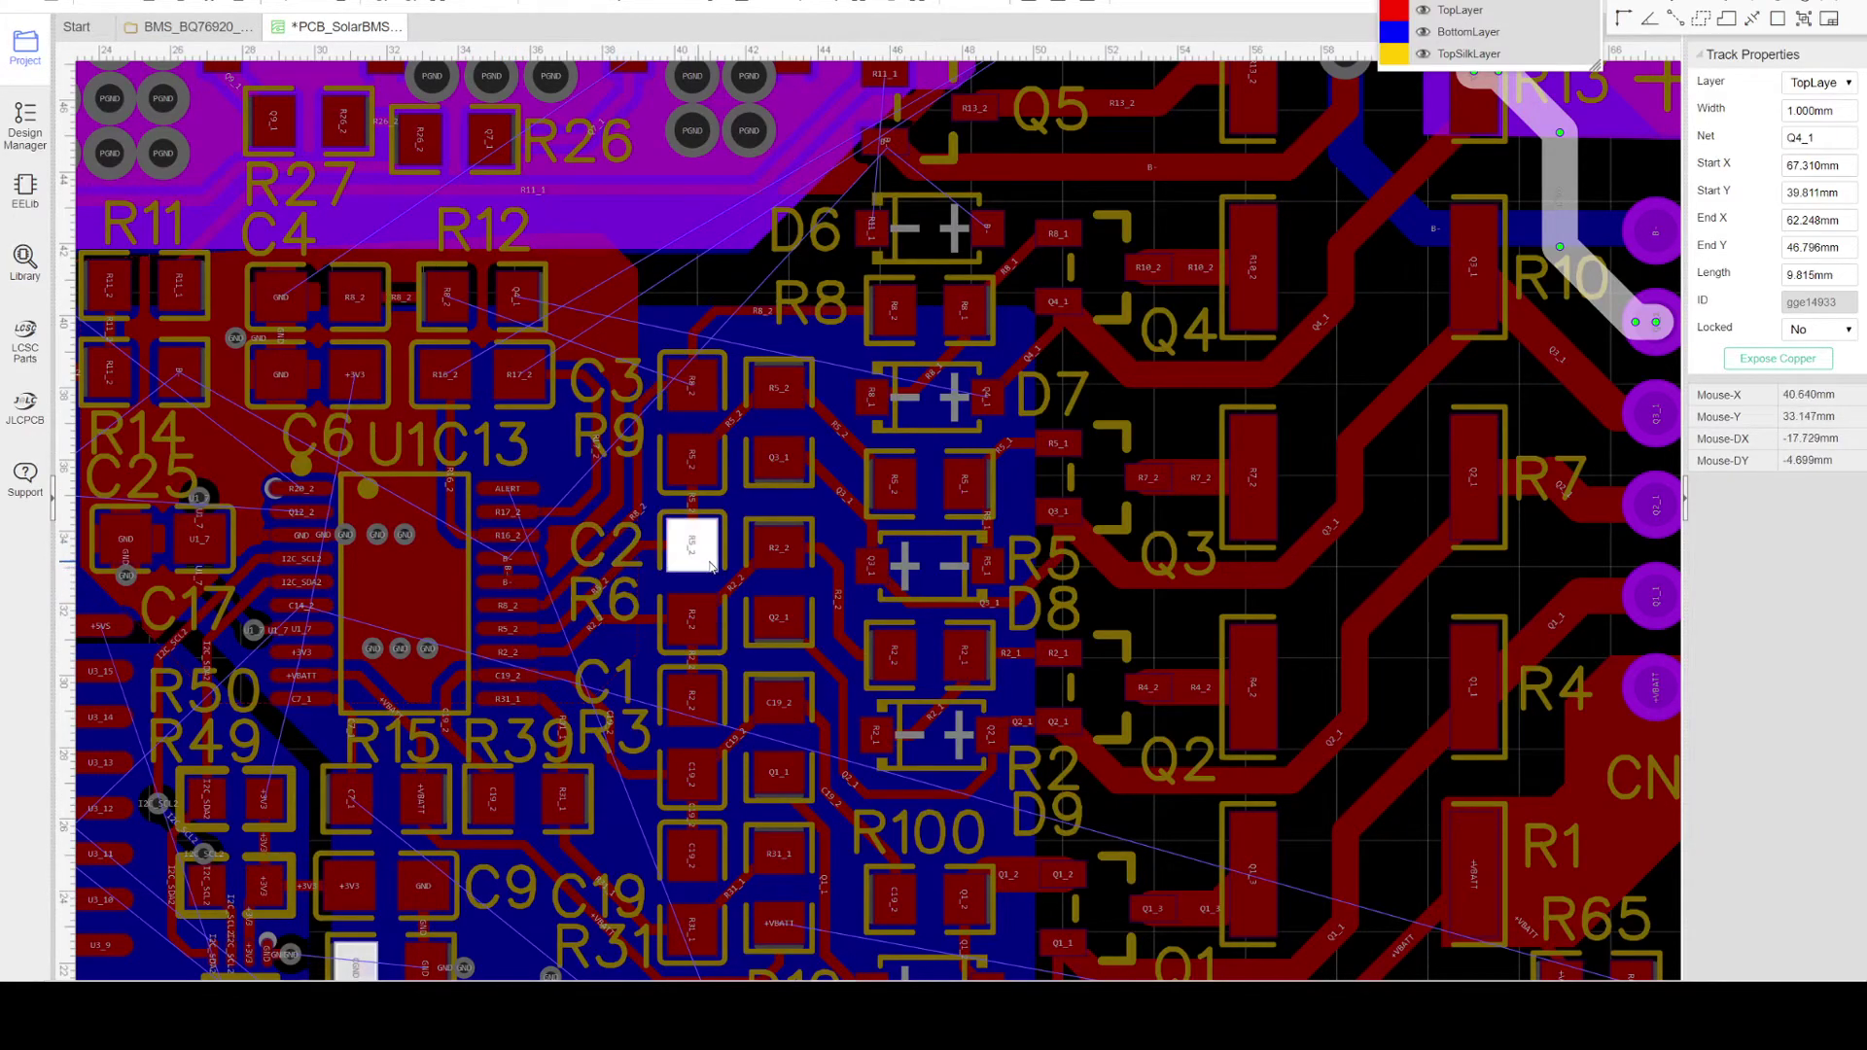
scroll(759, 515, "down", 5)
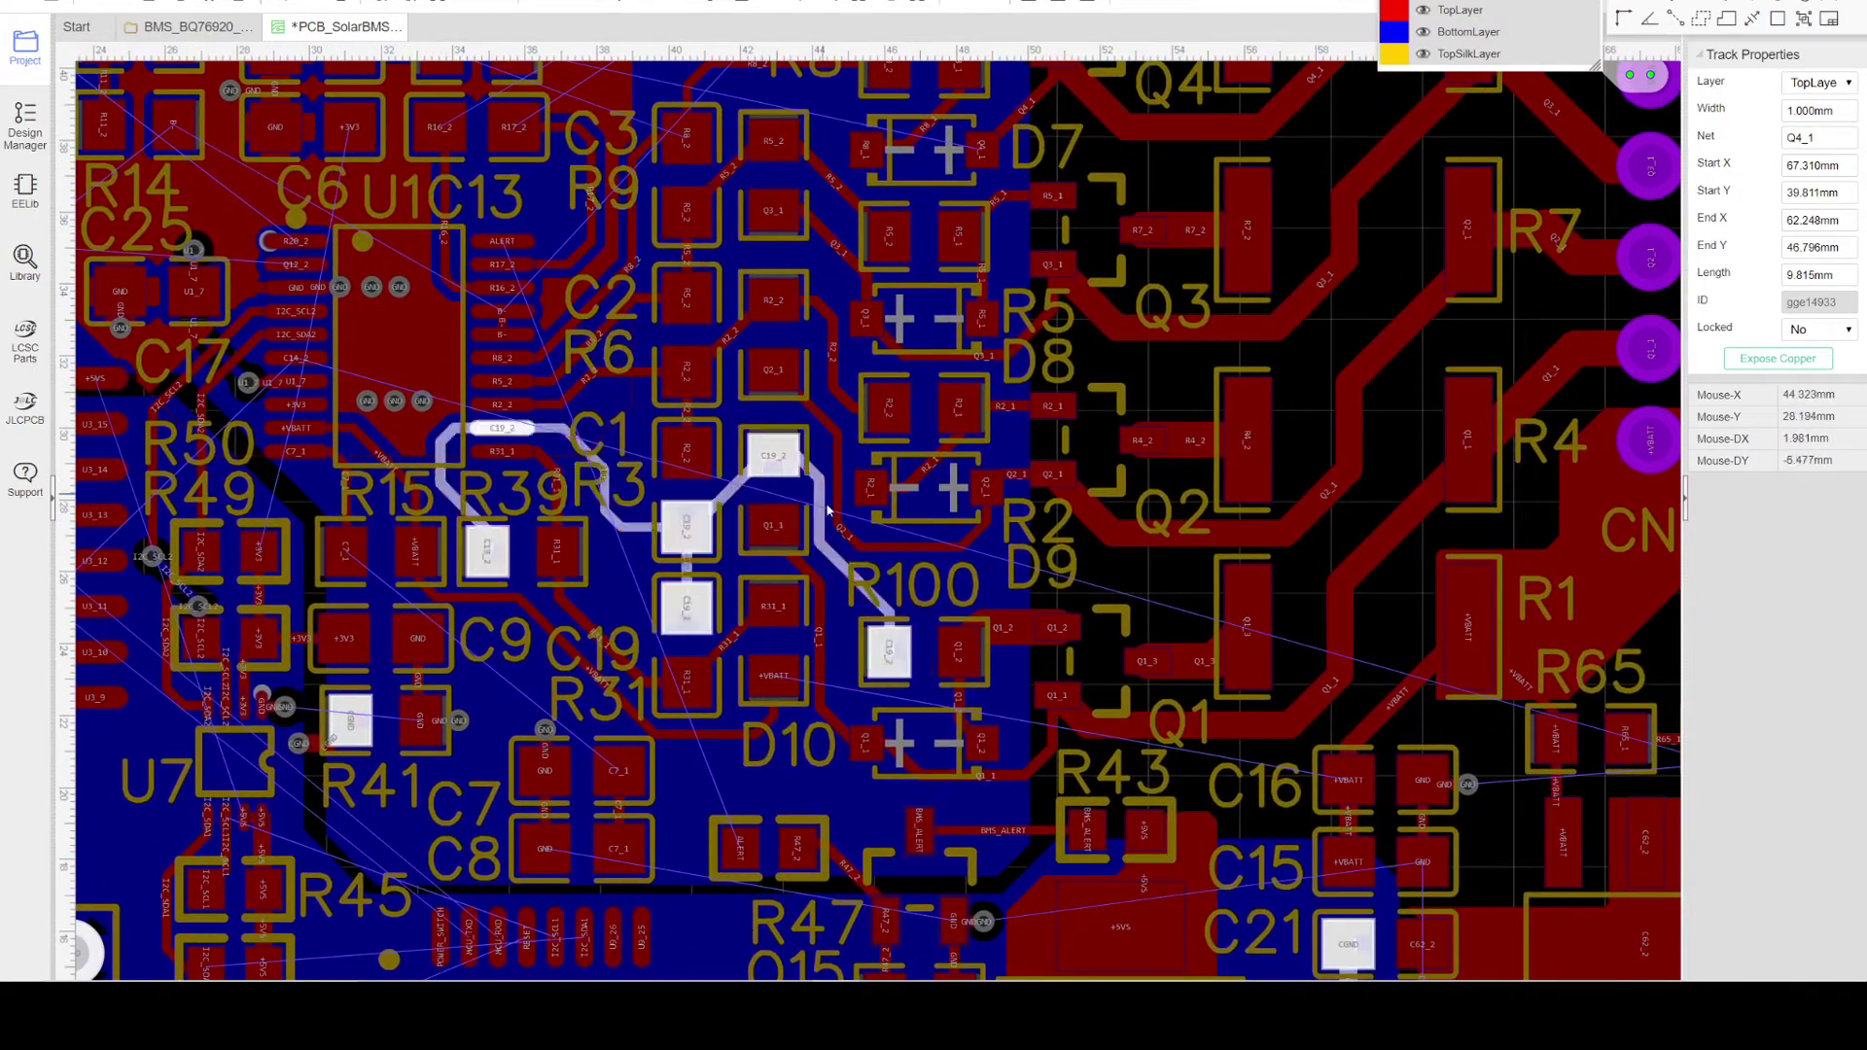
Step: Select the Q2_1 track near R100 and inspect the surrounding area from D10 and Q15 across to U1 and U9
right_click_drag(867, 545, 879, 248)
scroll(879, 250, "down", 3)
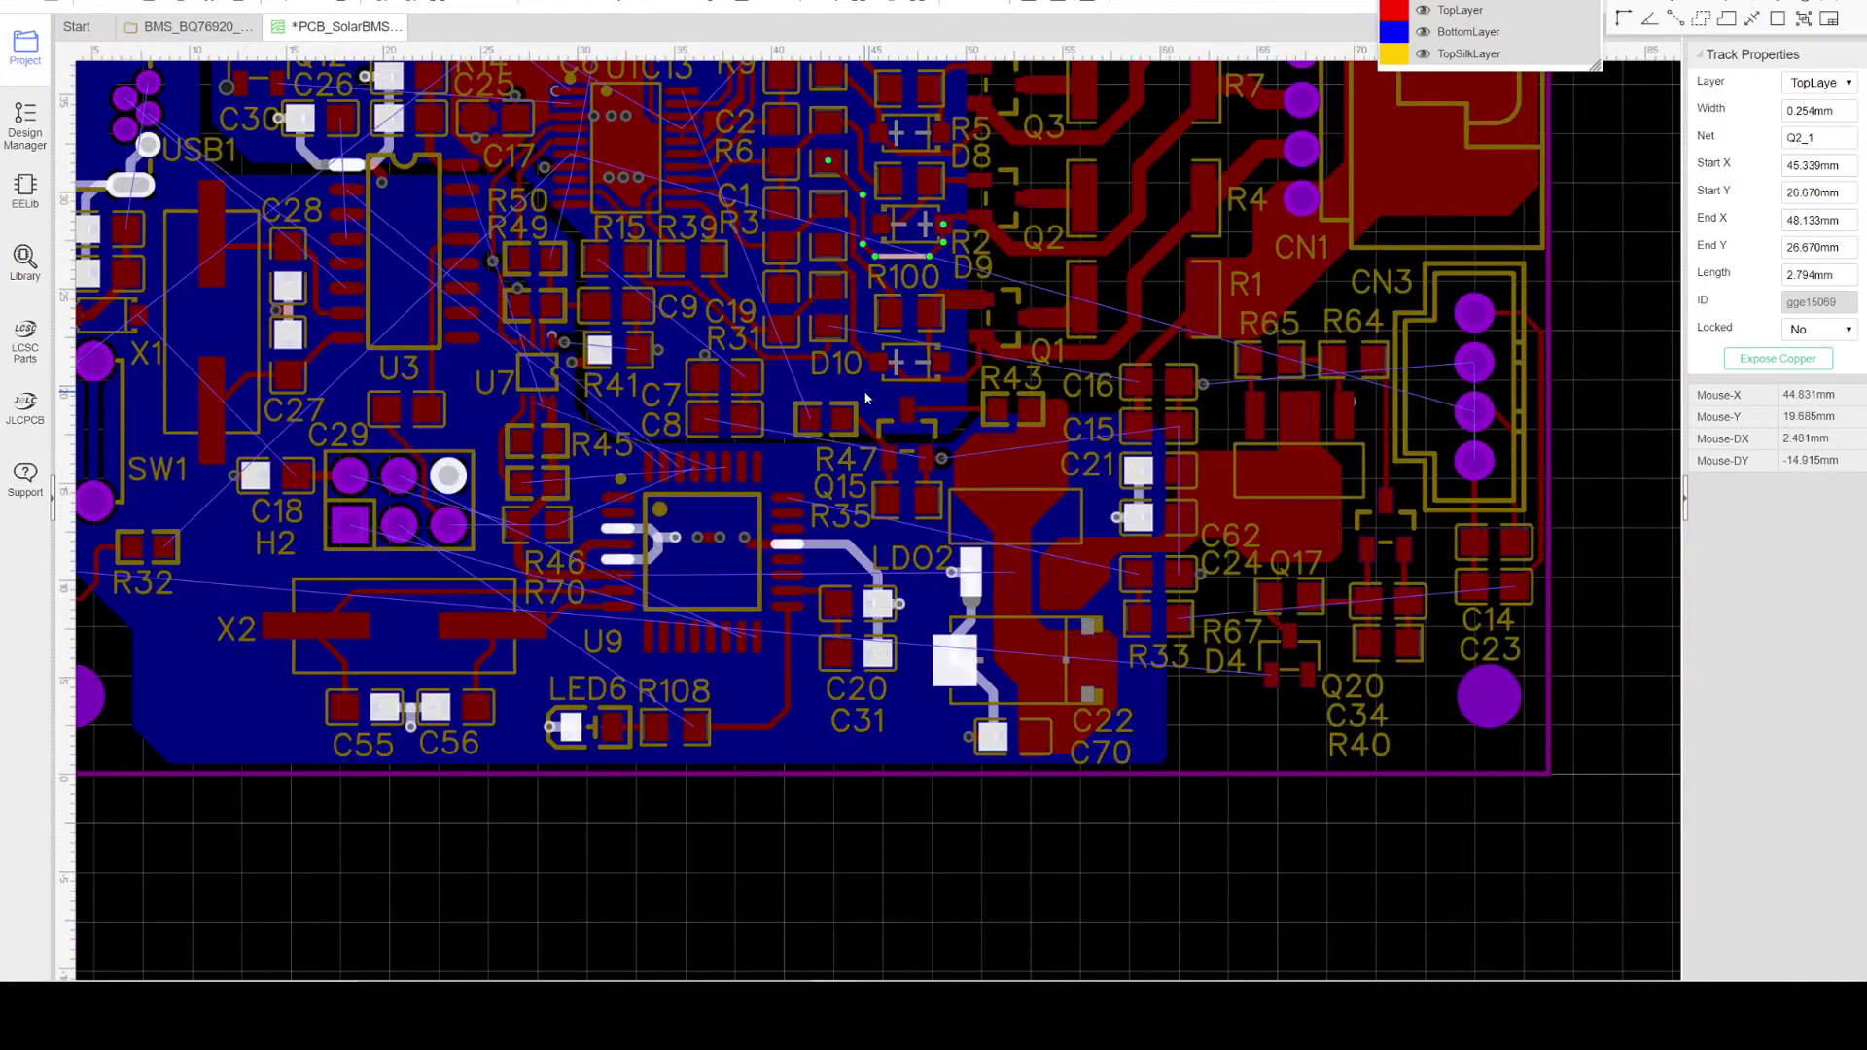
scroll(866, 397, "up", 3)
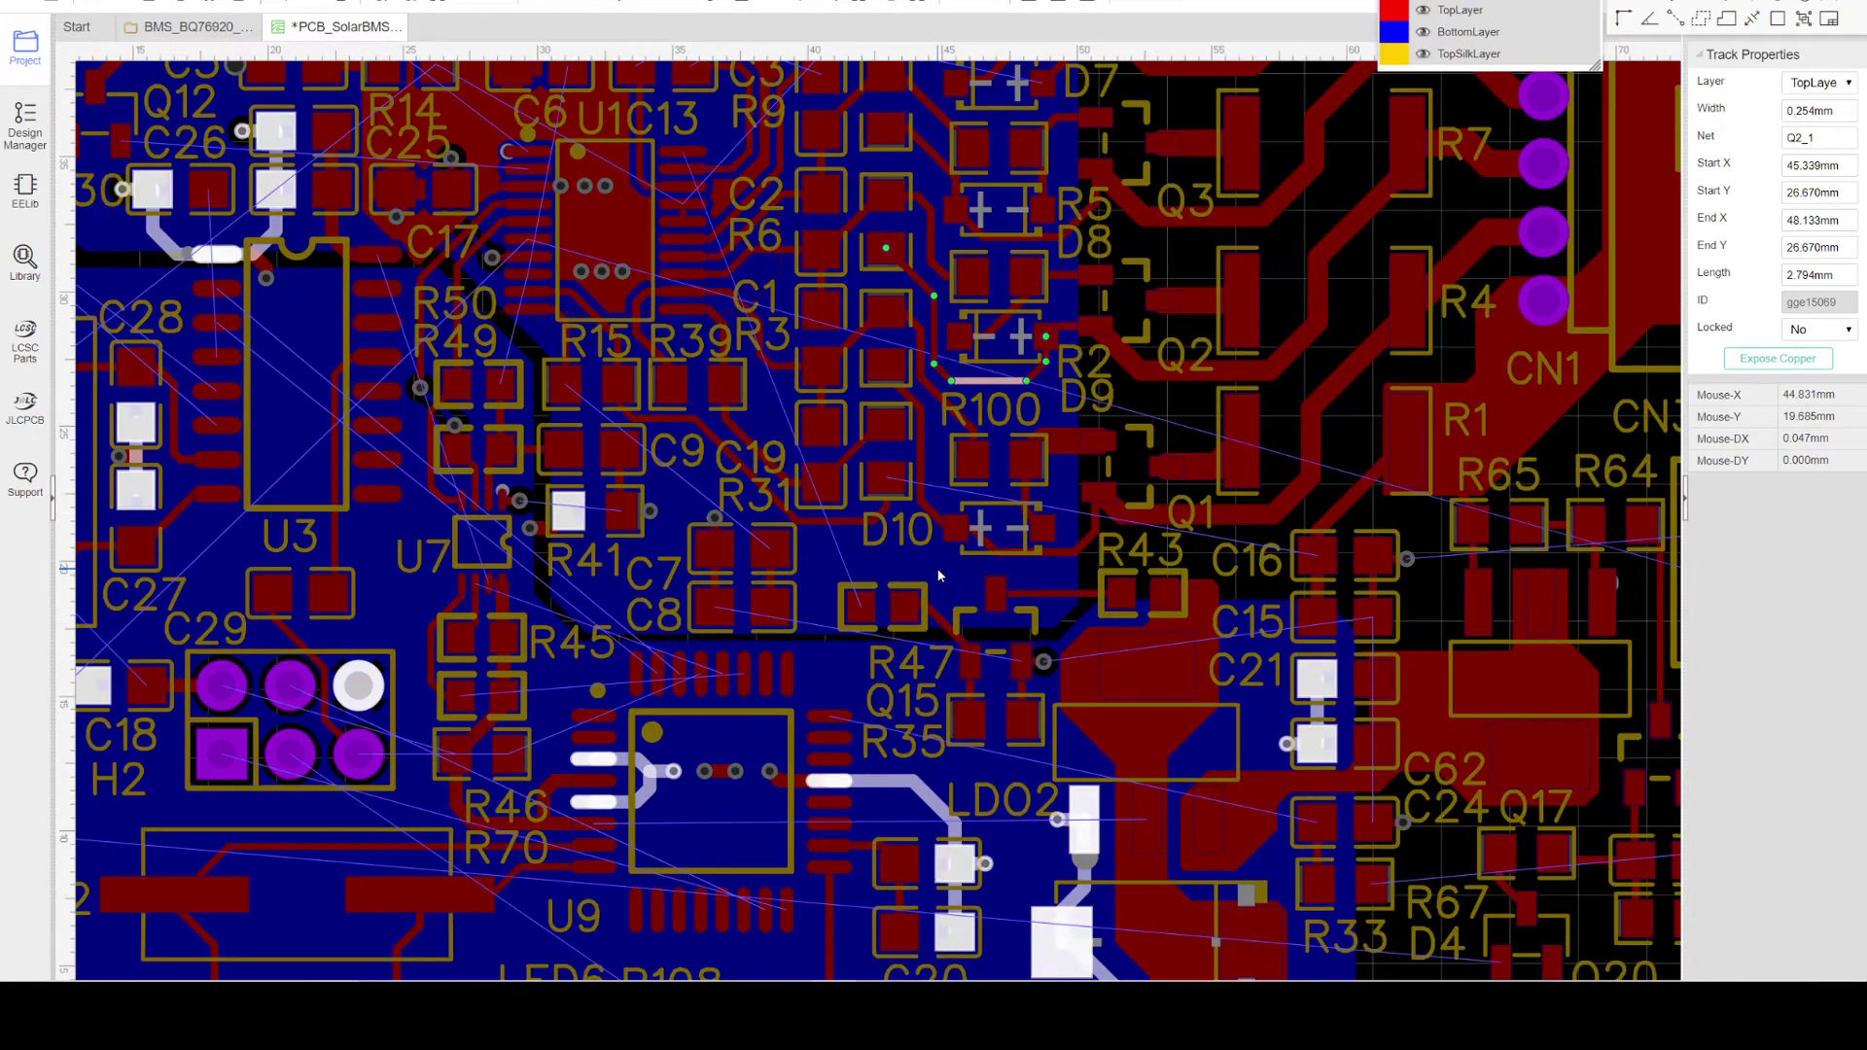
right_click_drag(940, 575, 1012, 611)
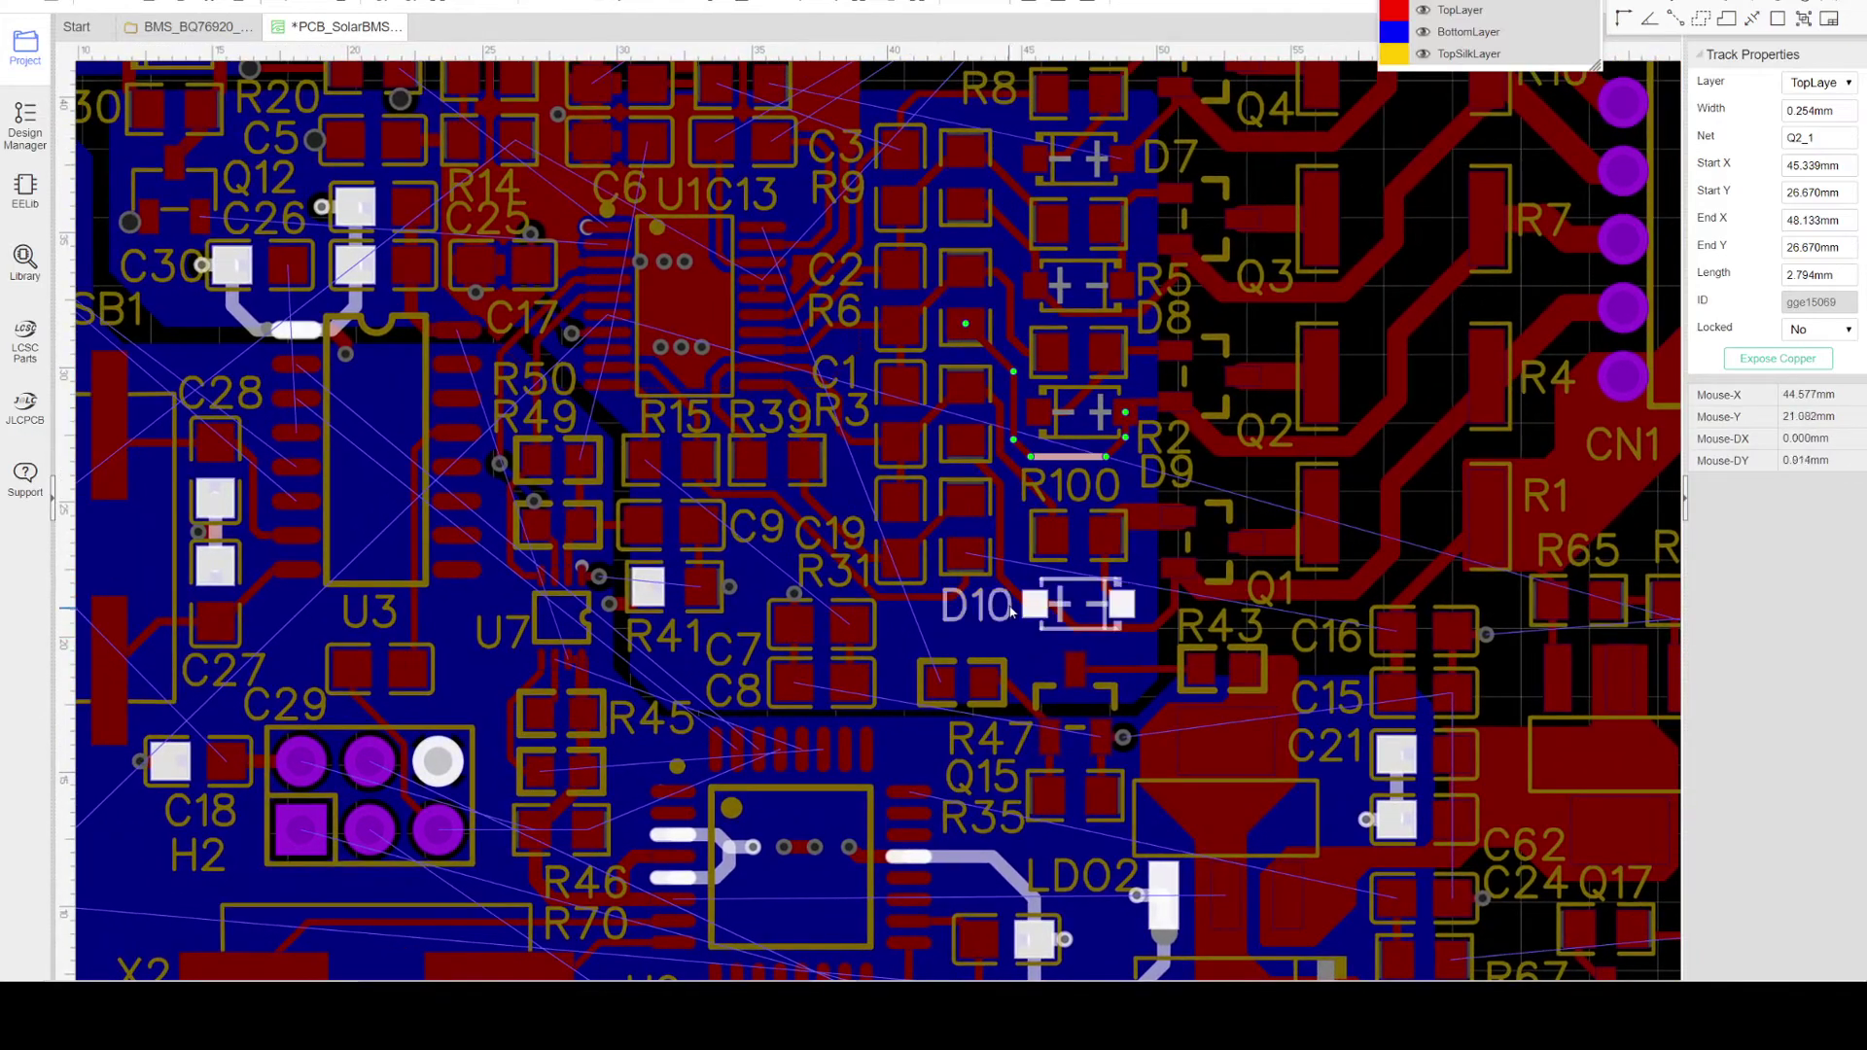
Step: Survey the board from connector H1 to its lower edge and clear the track selection
scroll(930, 591, "down", 2)
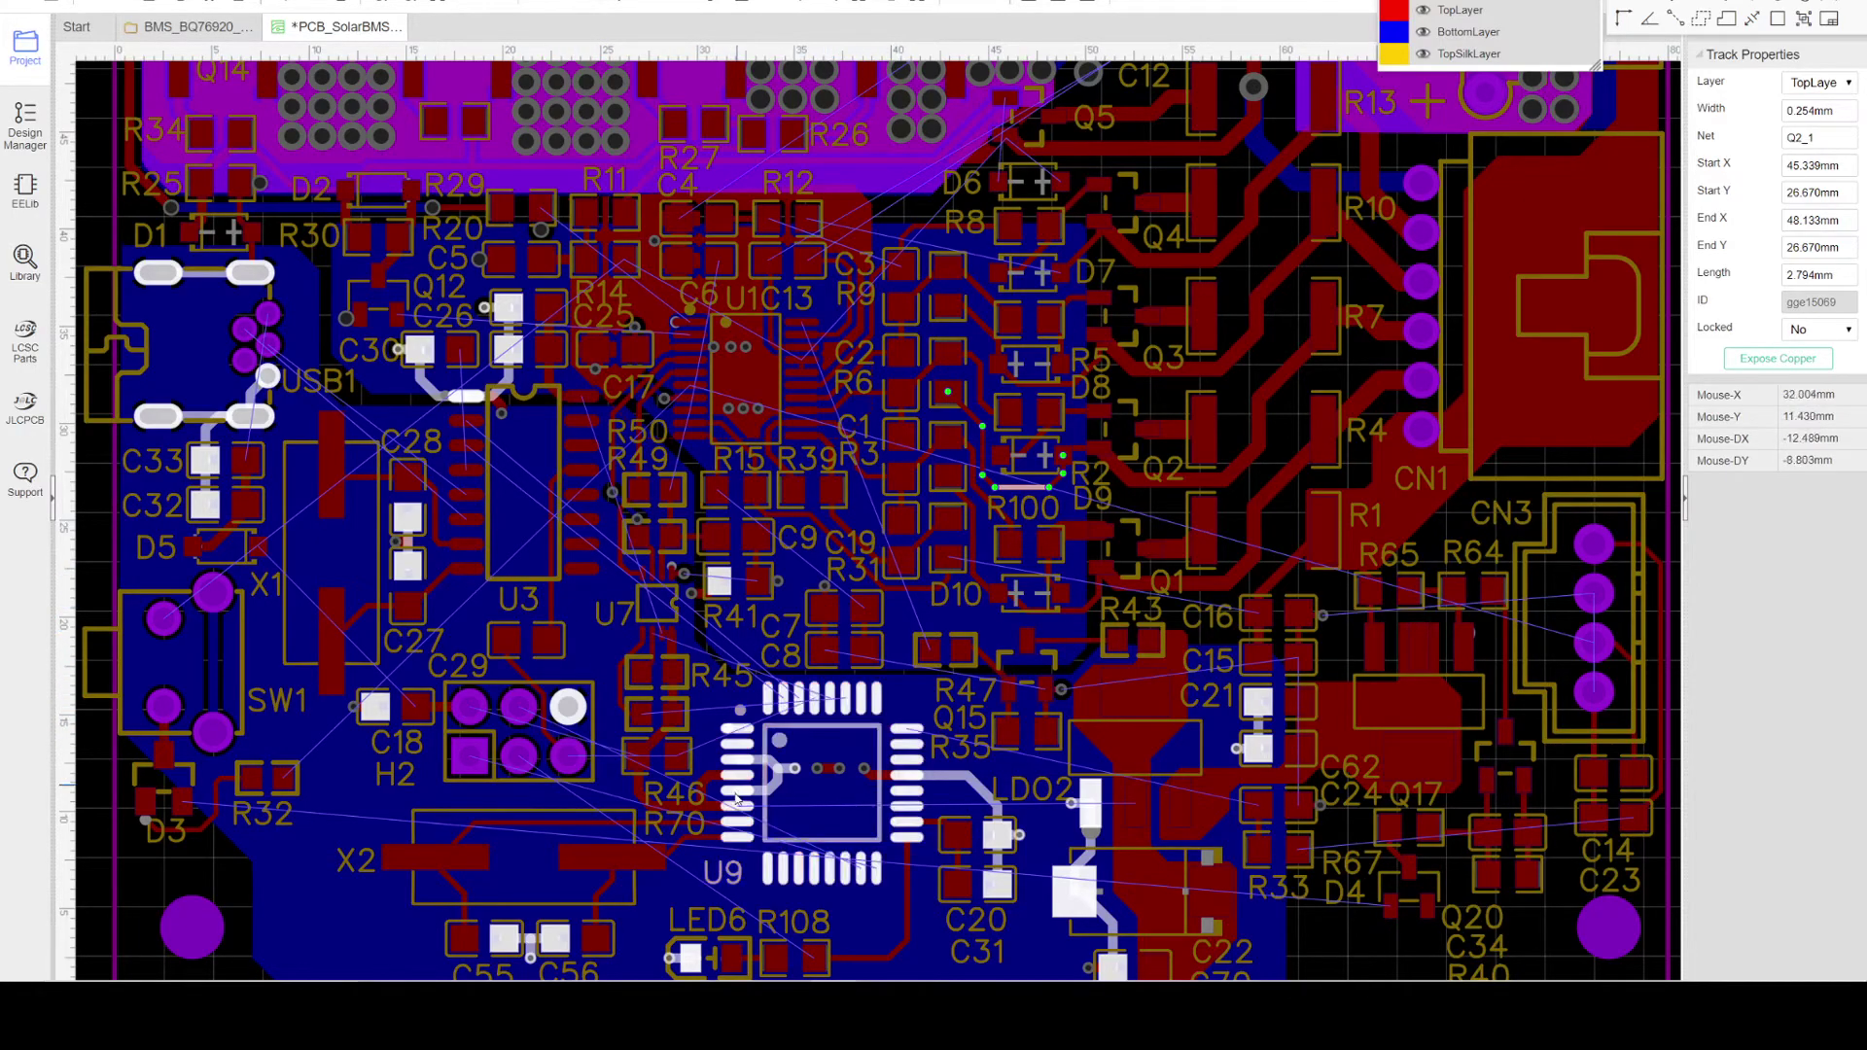
right_click_drag(1035, 319, 709, 590)
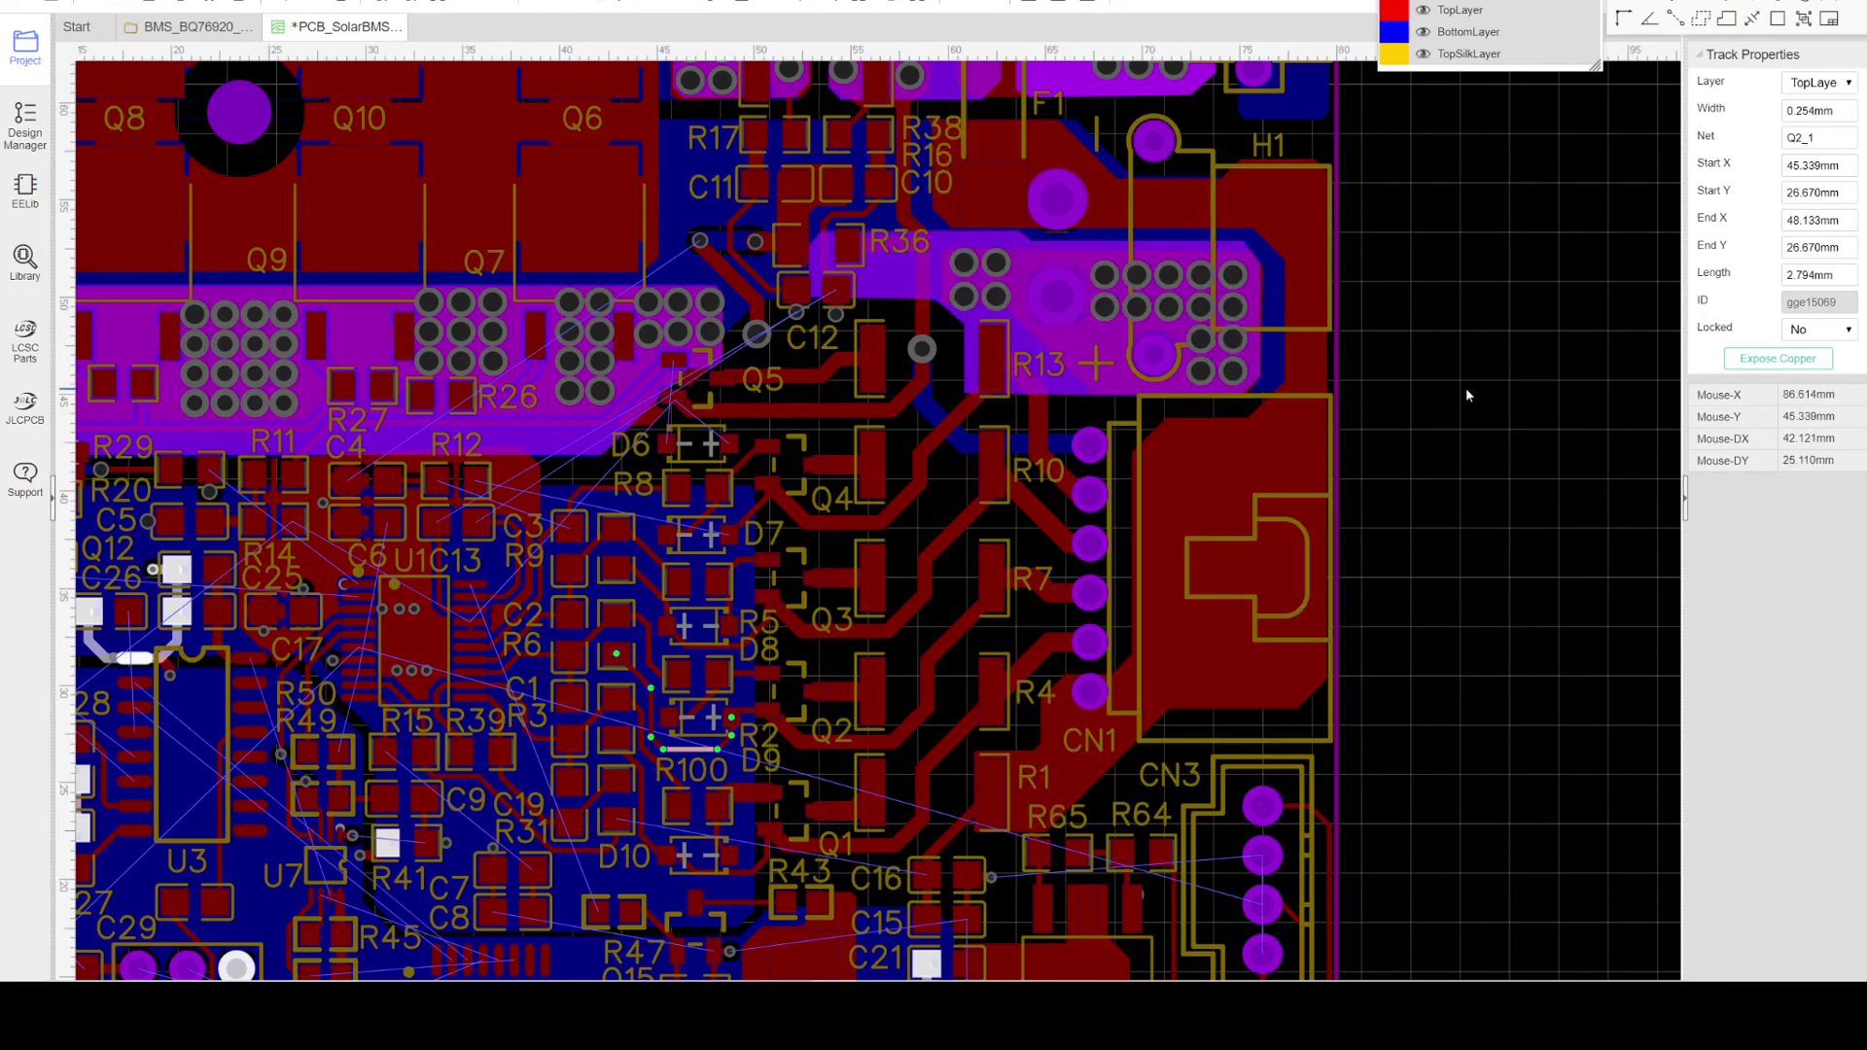
scroll(1466, 394, "down", 5)
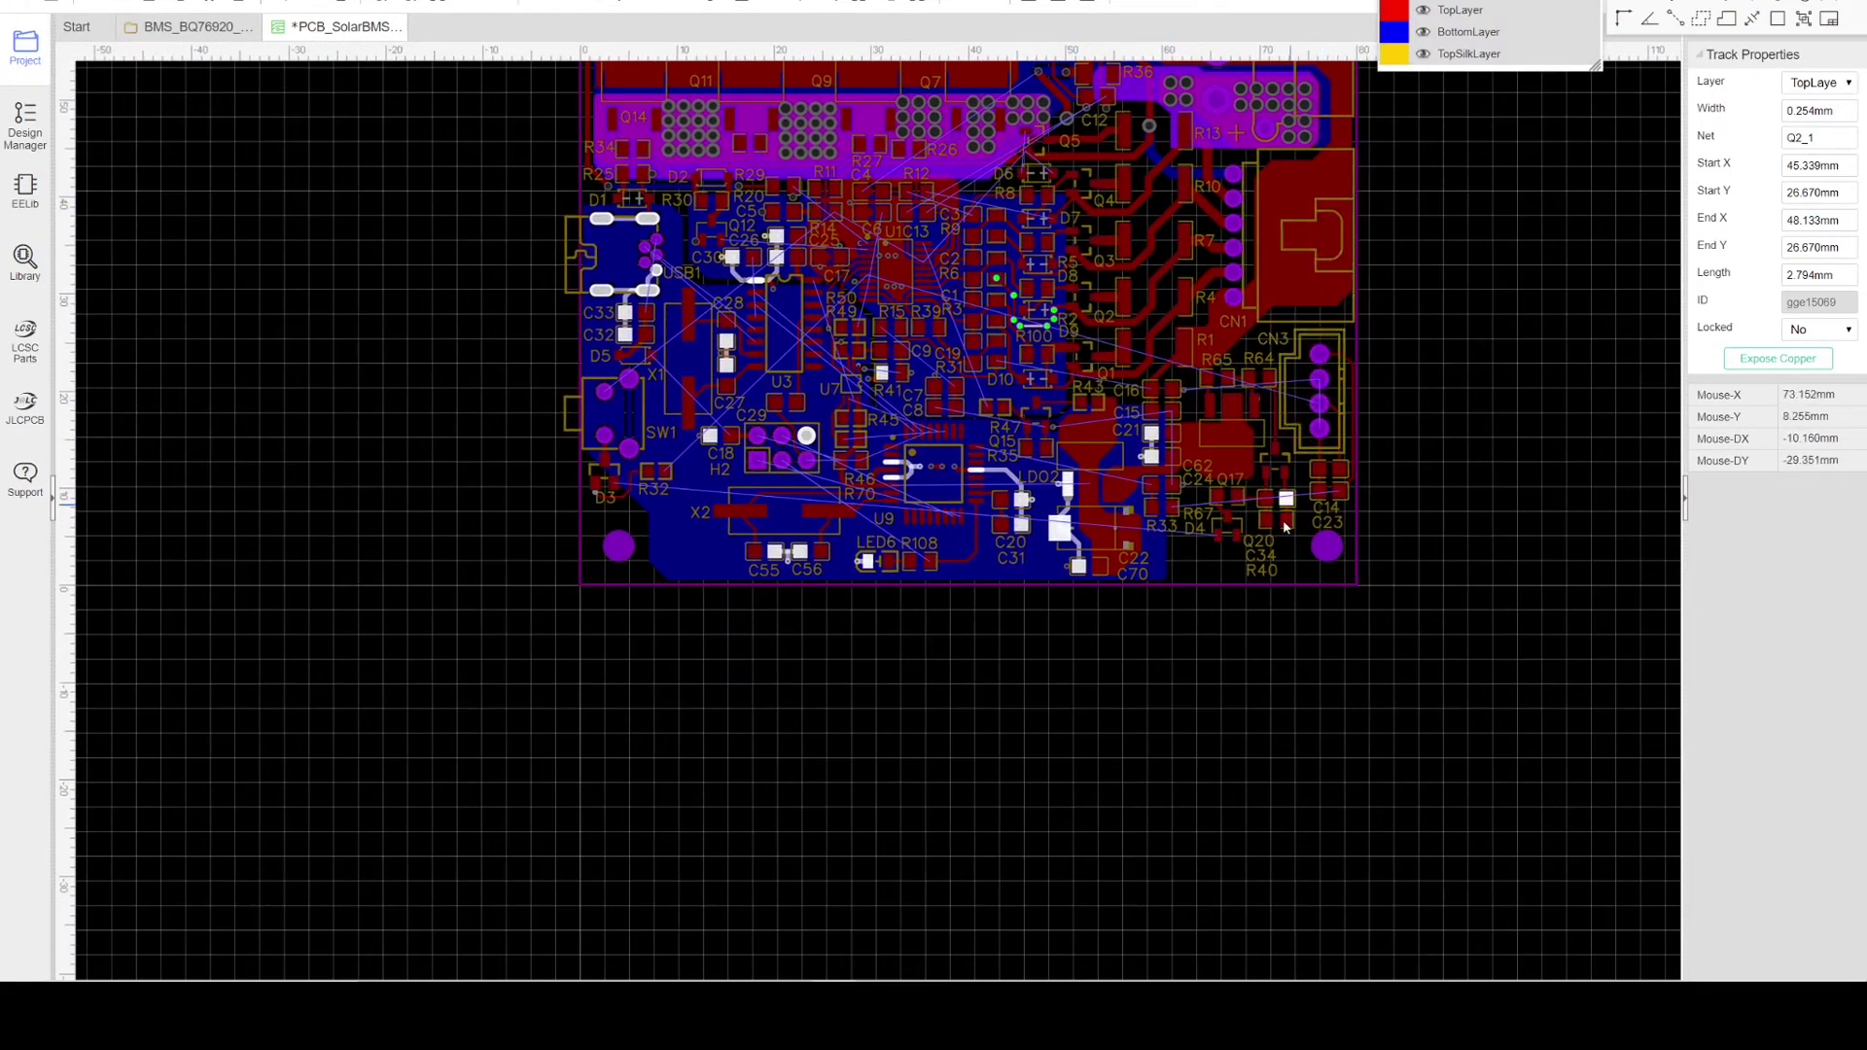
scroll(1140, 627, "up", 2)
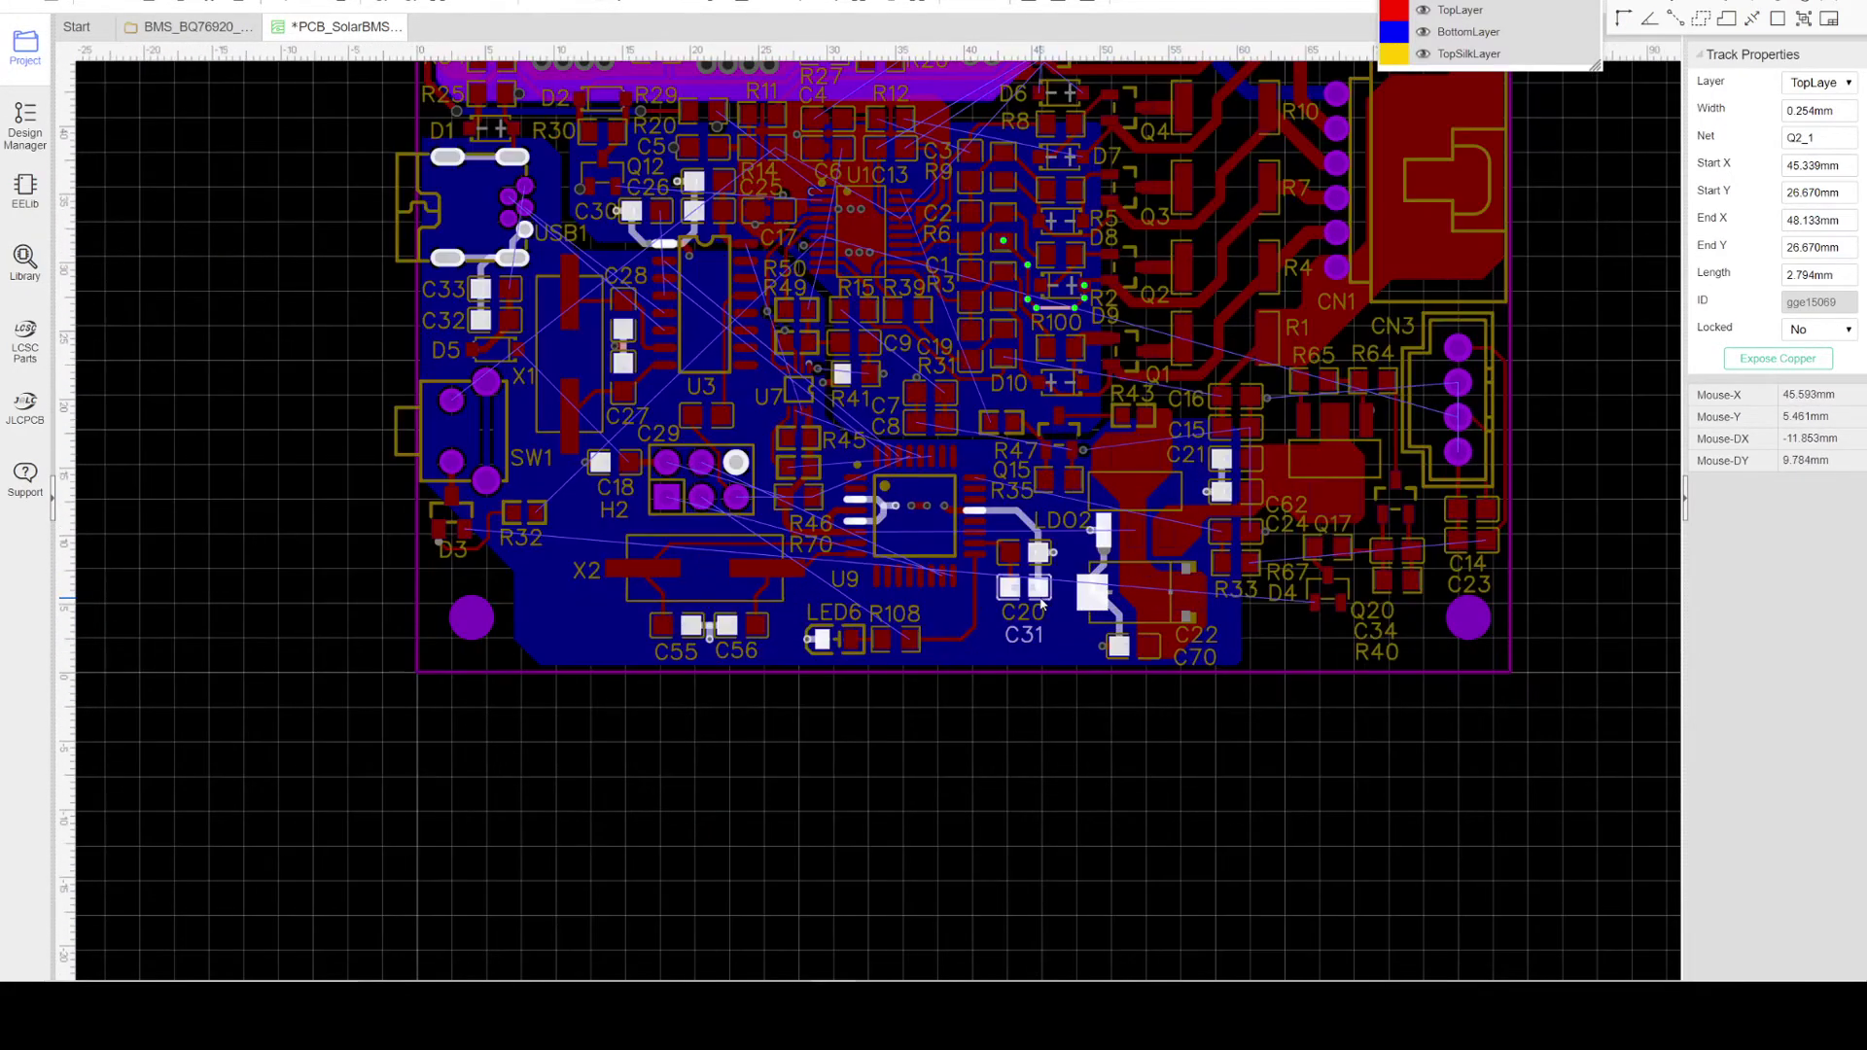
left_click(1070, 752)
Step: Examine the regulator area around LDO2 and the CGND via beside the capacitor pad below C21
scroll(1081, 743, "up", 2)
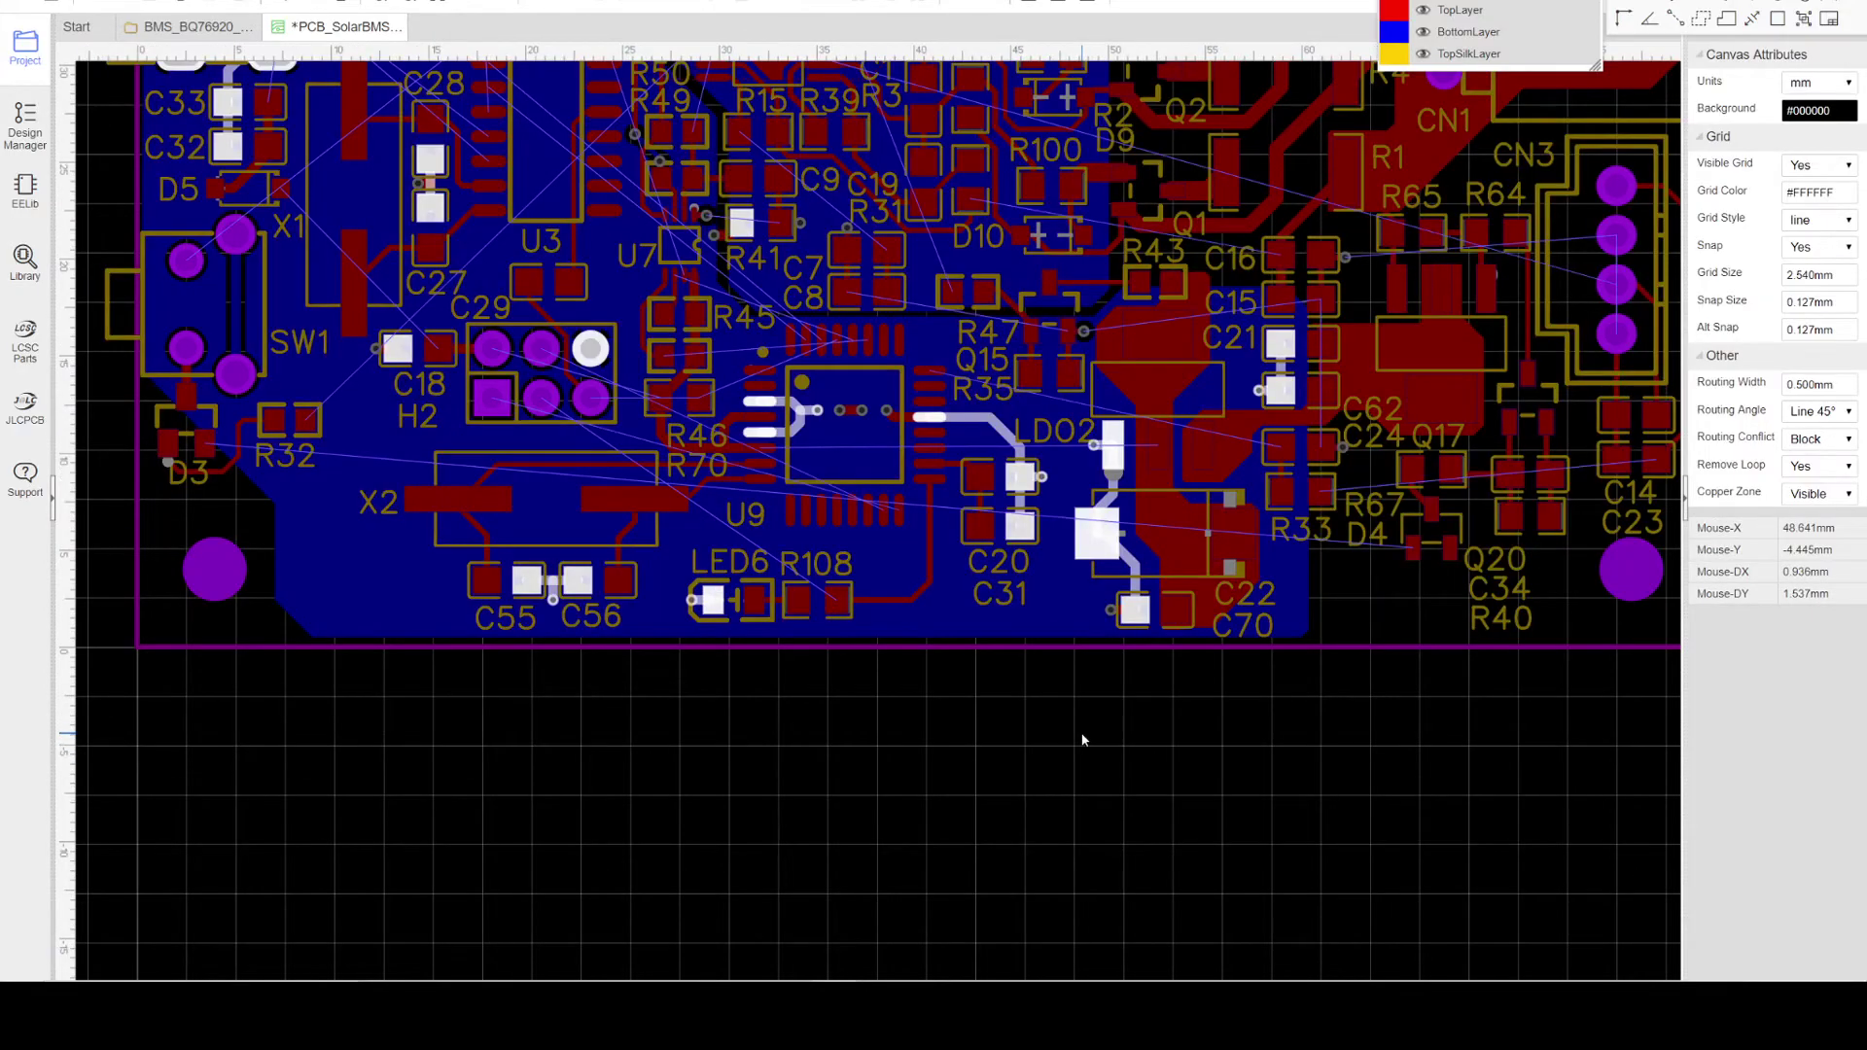
right_click_drag(1125, 742, 1151, 823)
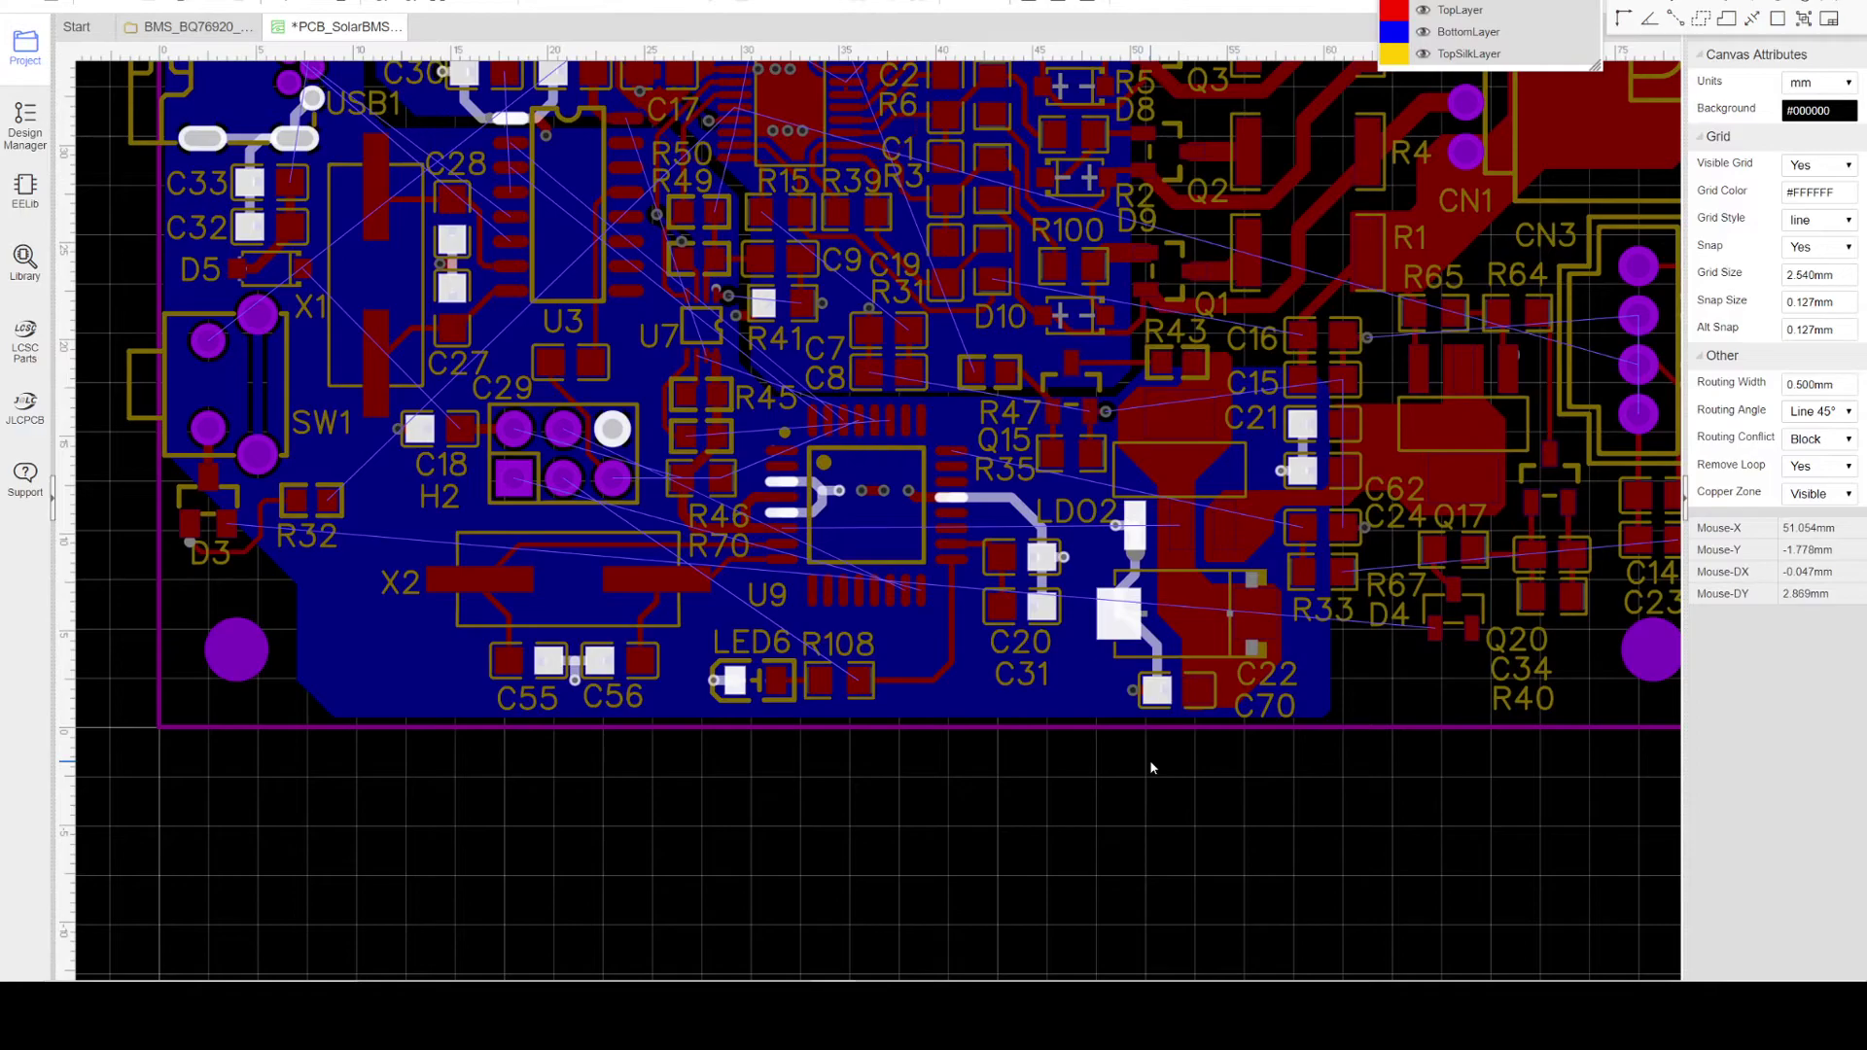
scroll(1293, 471, "up", 2)
scroll(1294, 473, "up", 4)
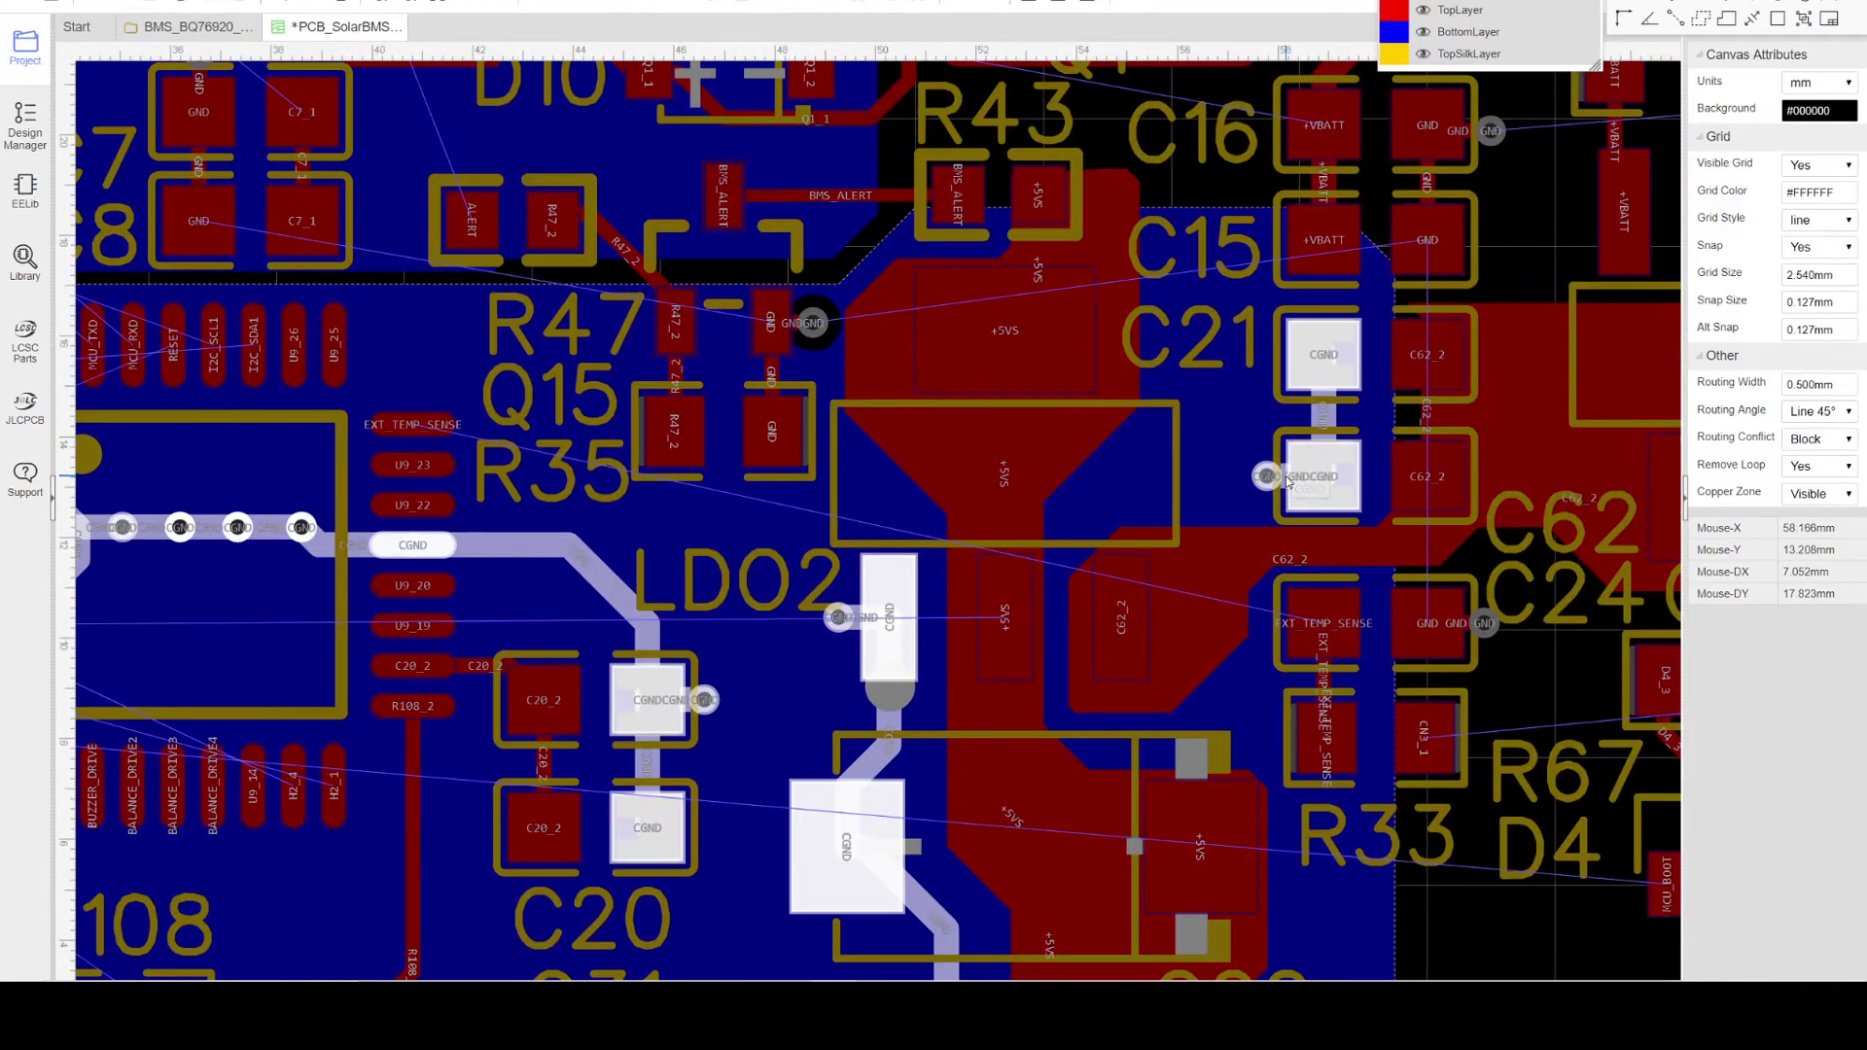
scroll(1280, 484, "up", 2)
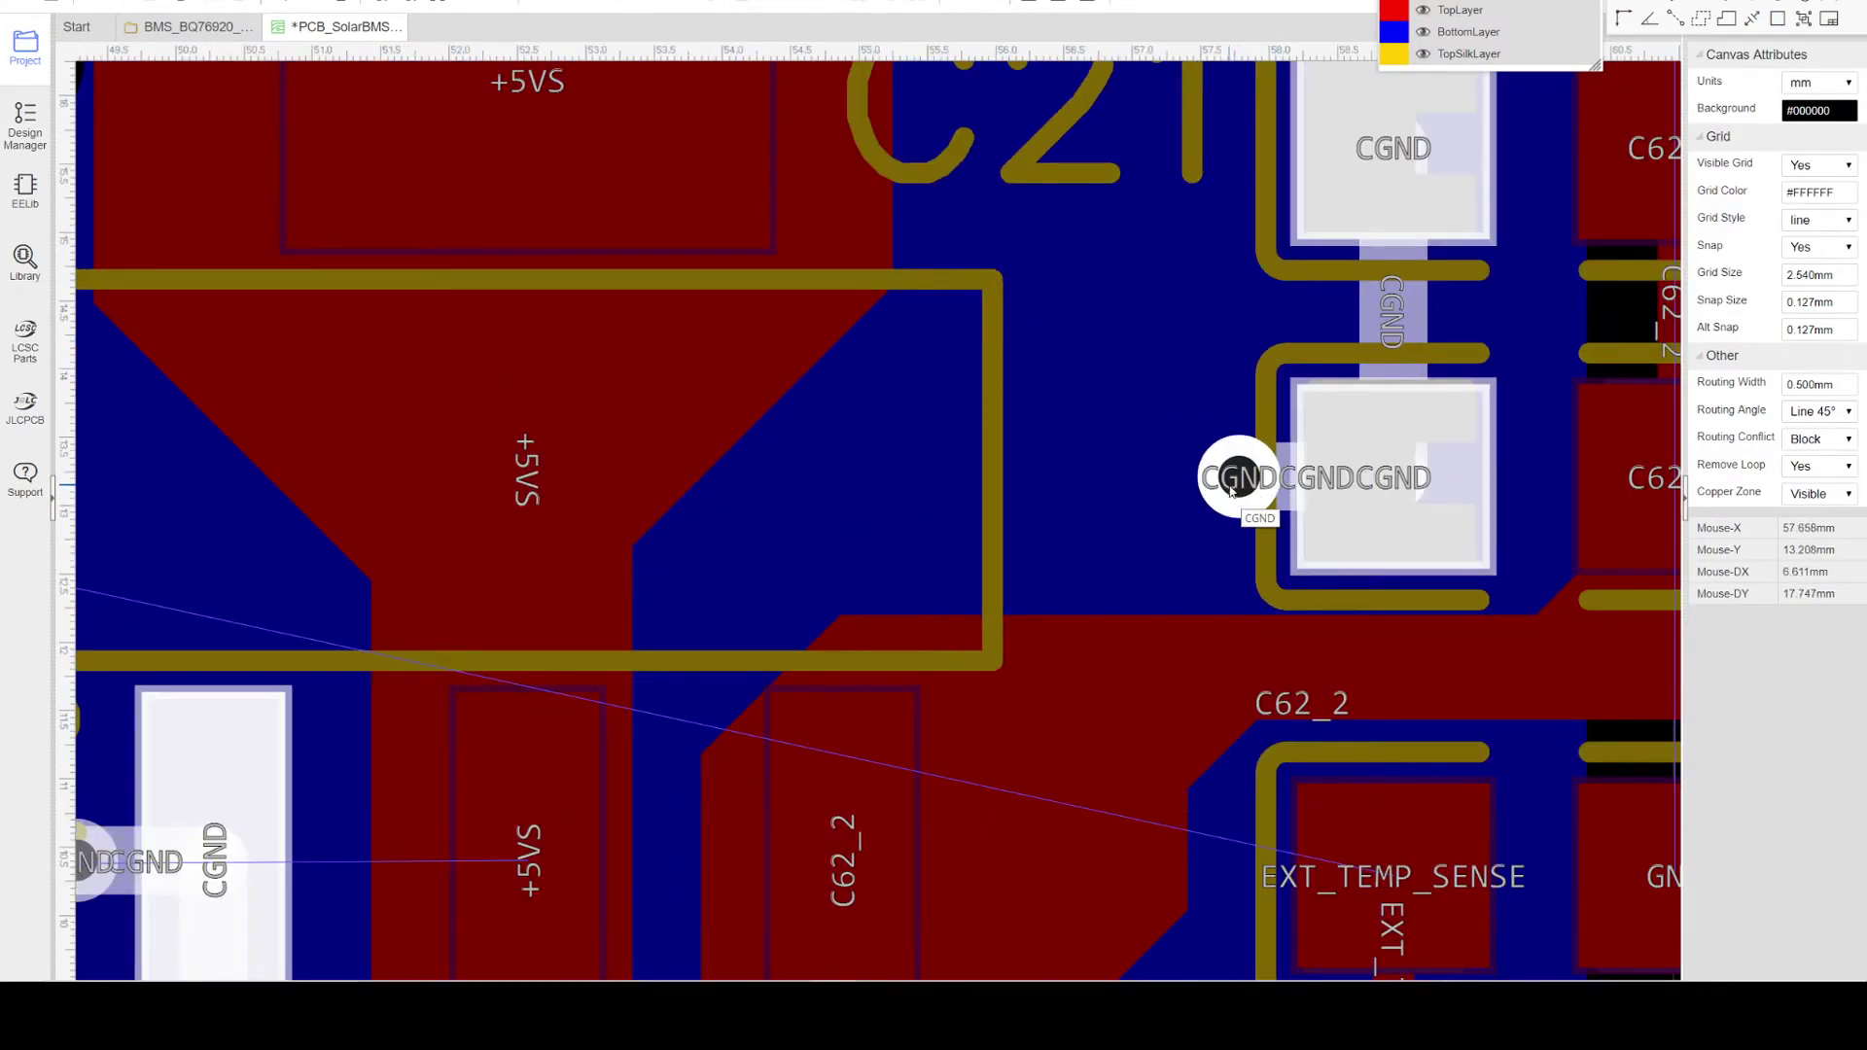
Step: Examine the CGND pads, vias and tracks around LDO2, C20 and C31 and beneath the U9 chip
scroll(1231, 489, "down", 3)
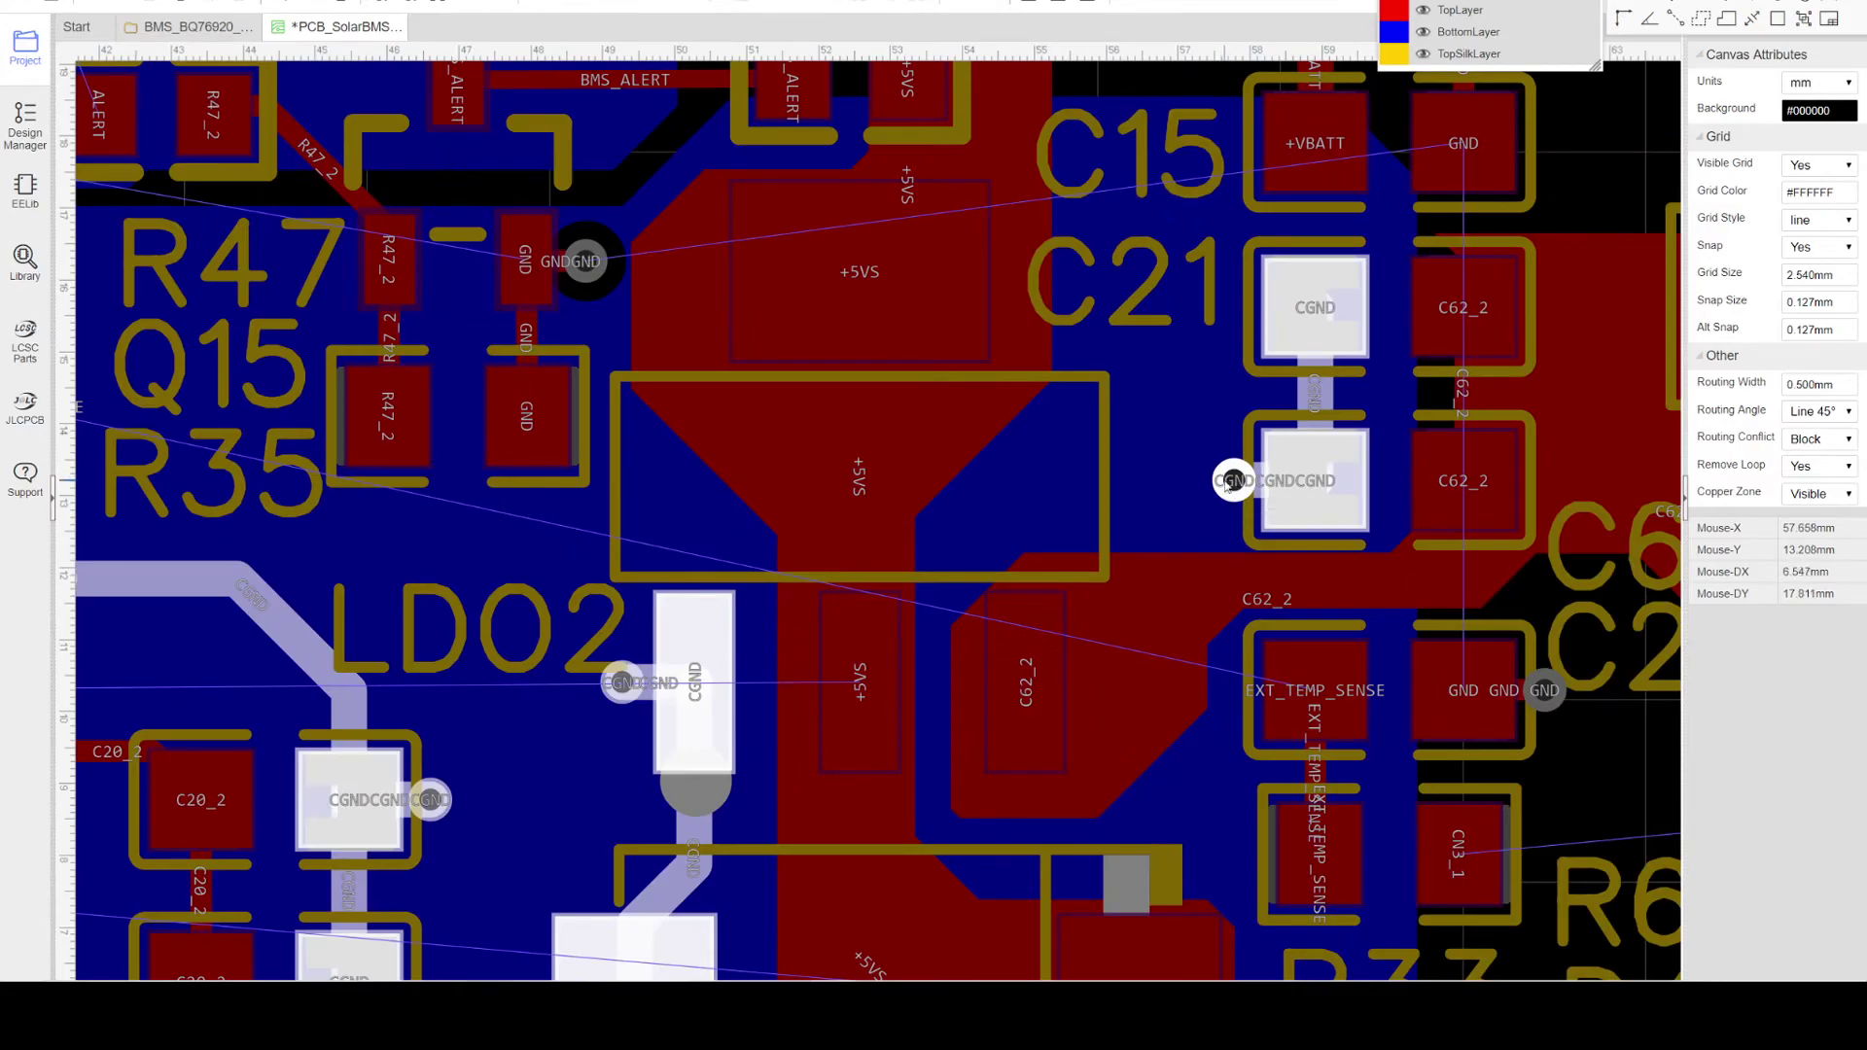
right_click_drag(705, 657, 1073, 506)
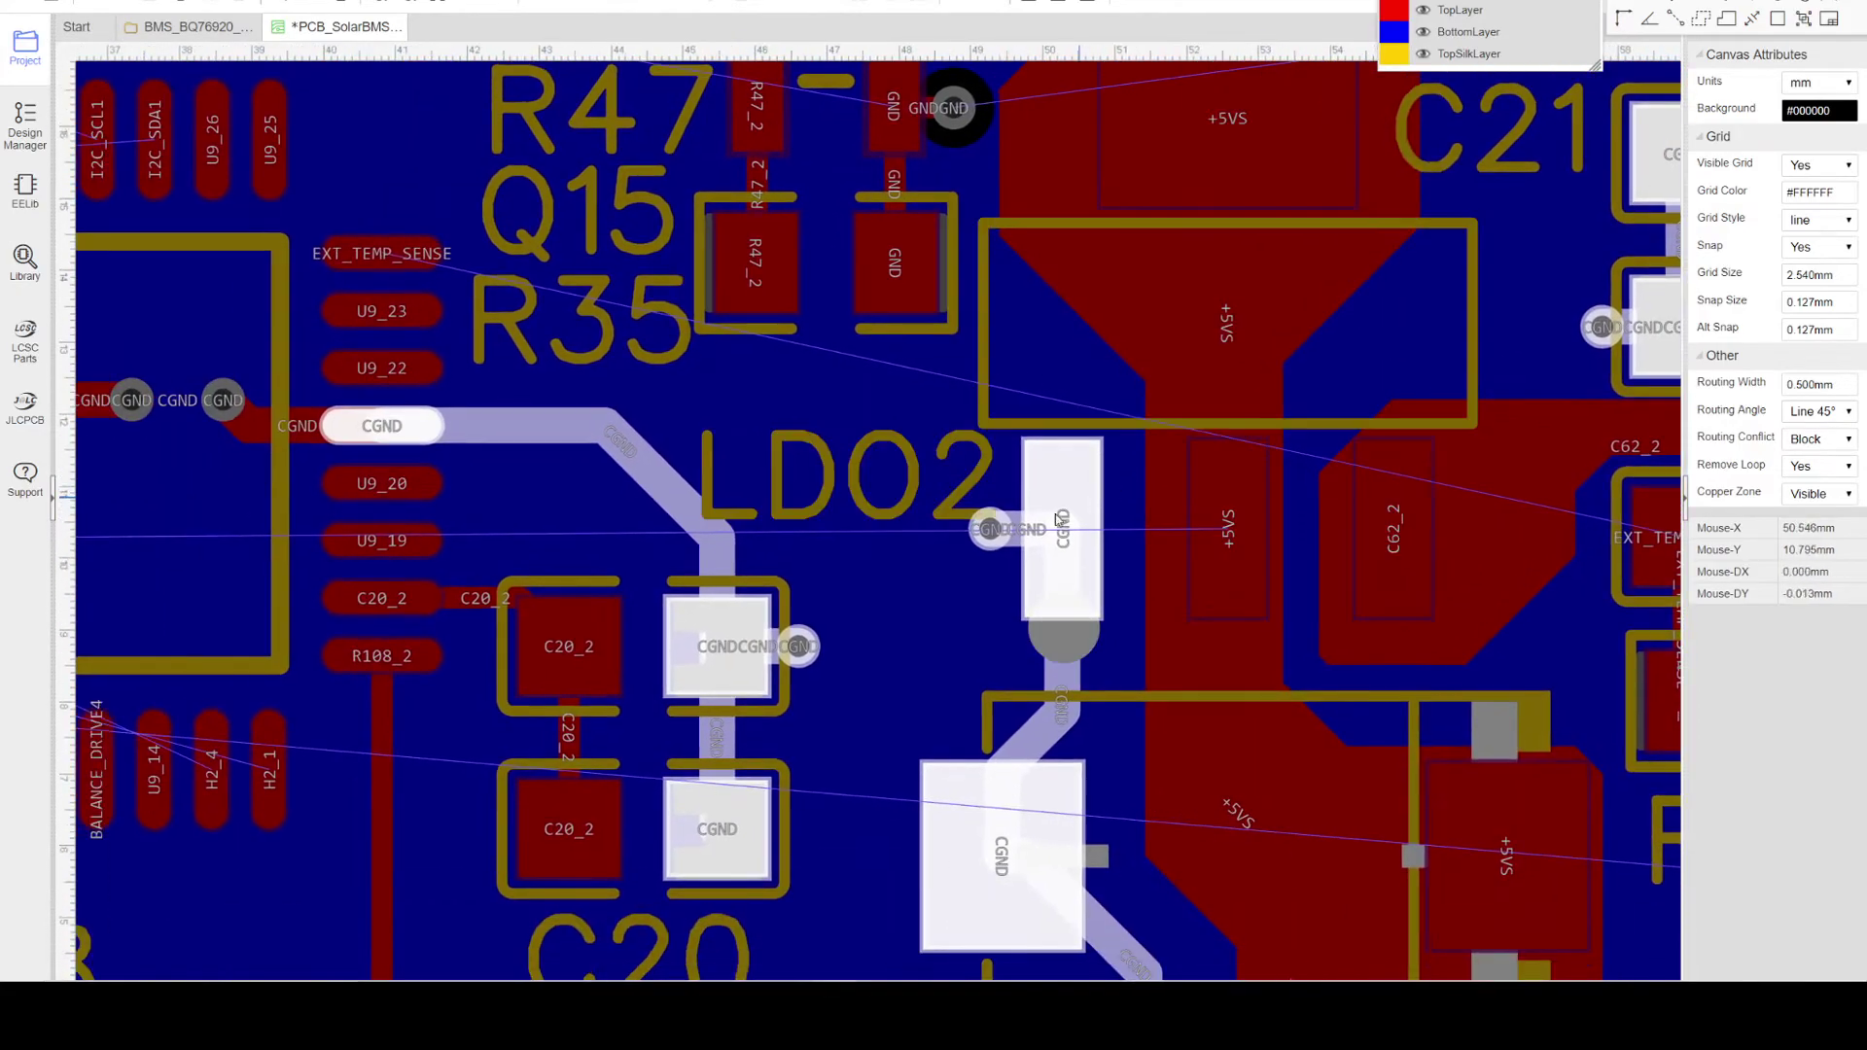
scroll(753, 663, "up", 1)
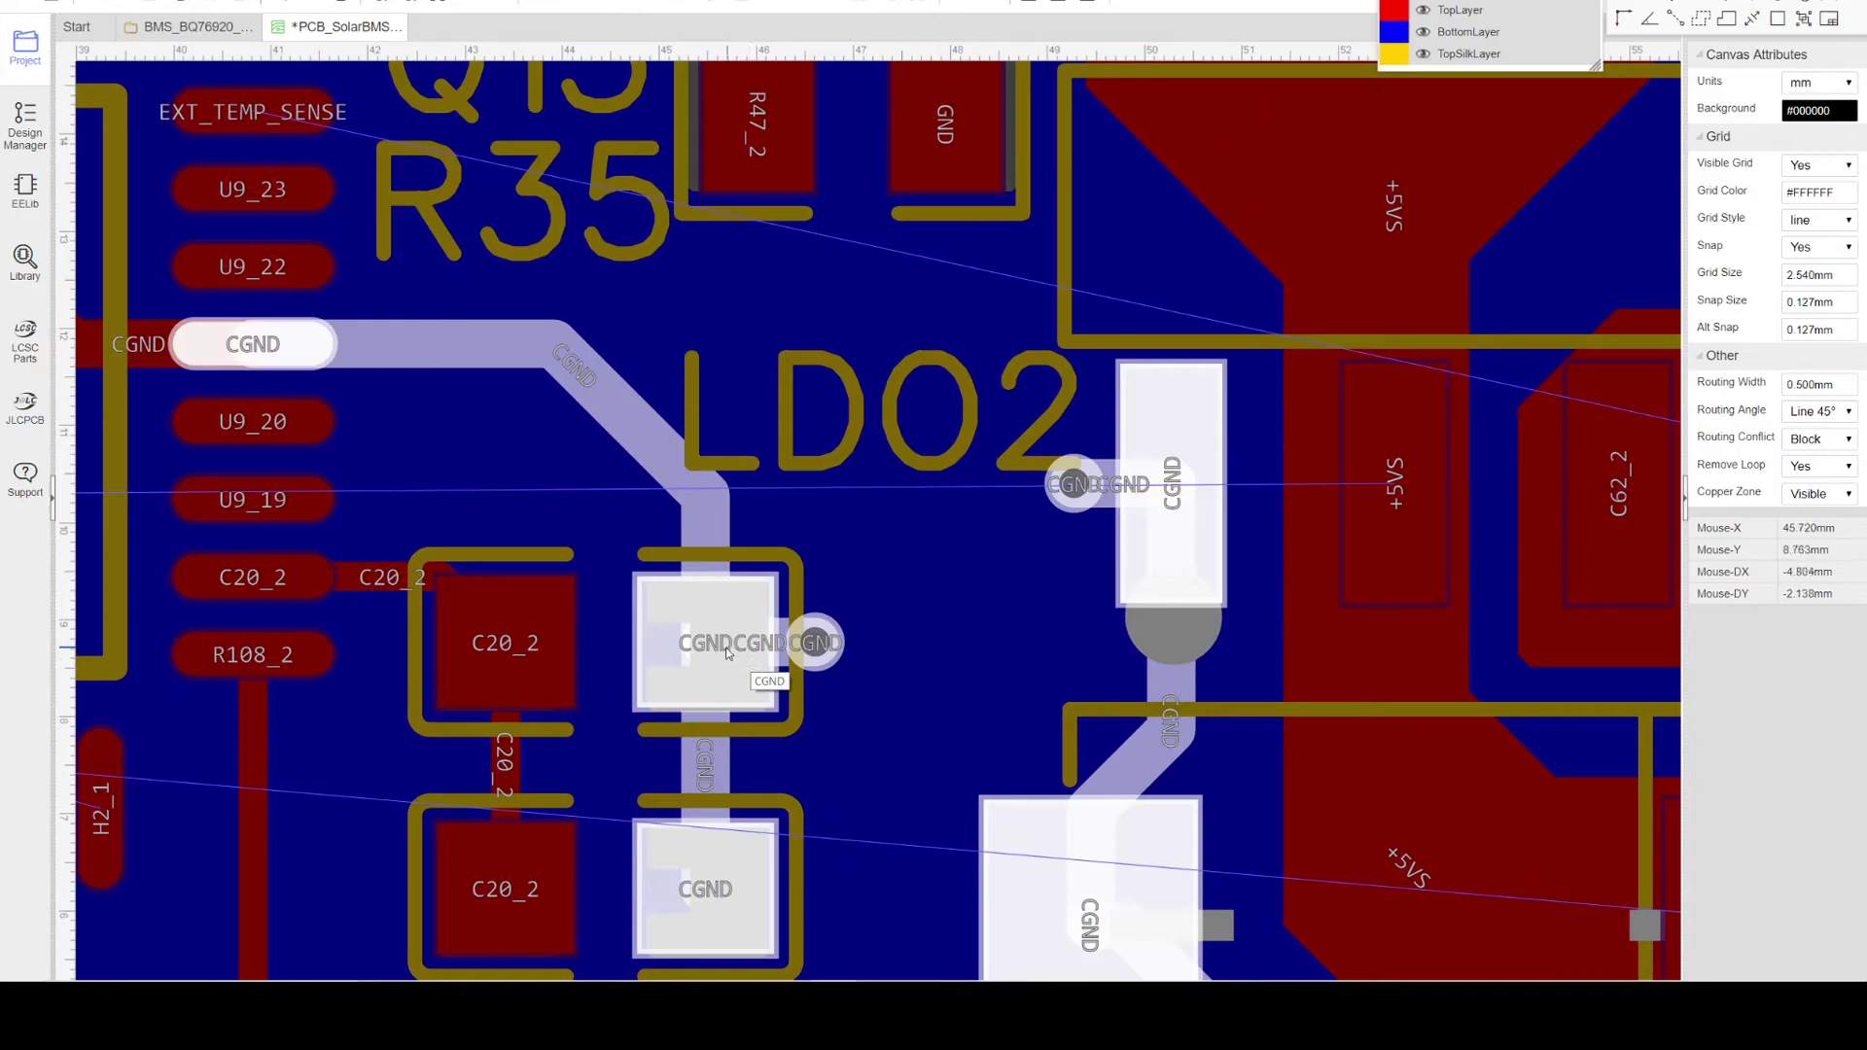
scroll(716, 641, "down", 2)
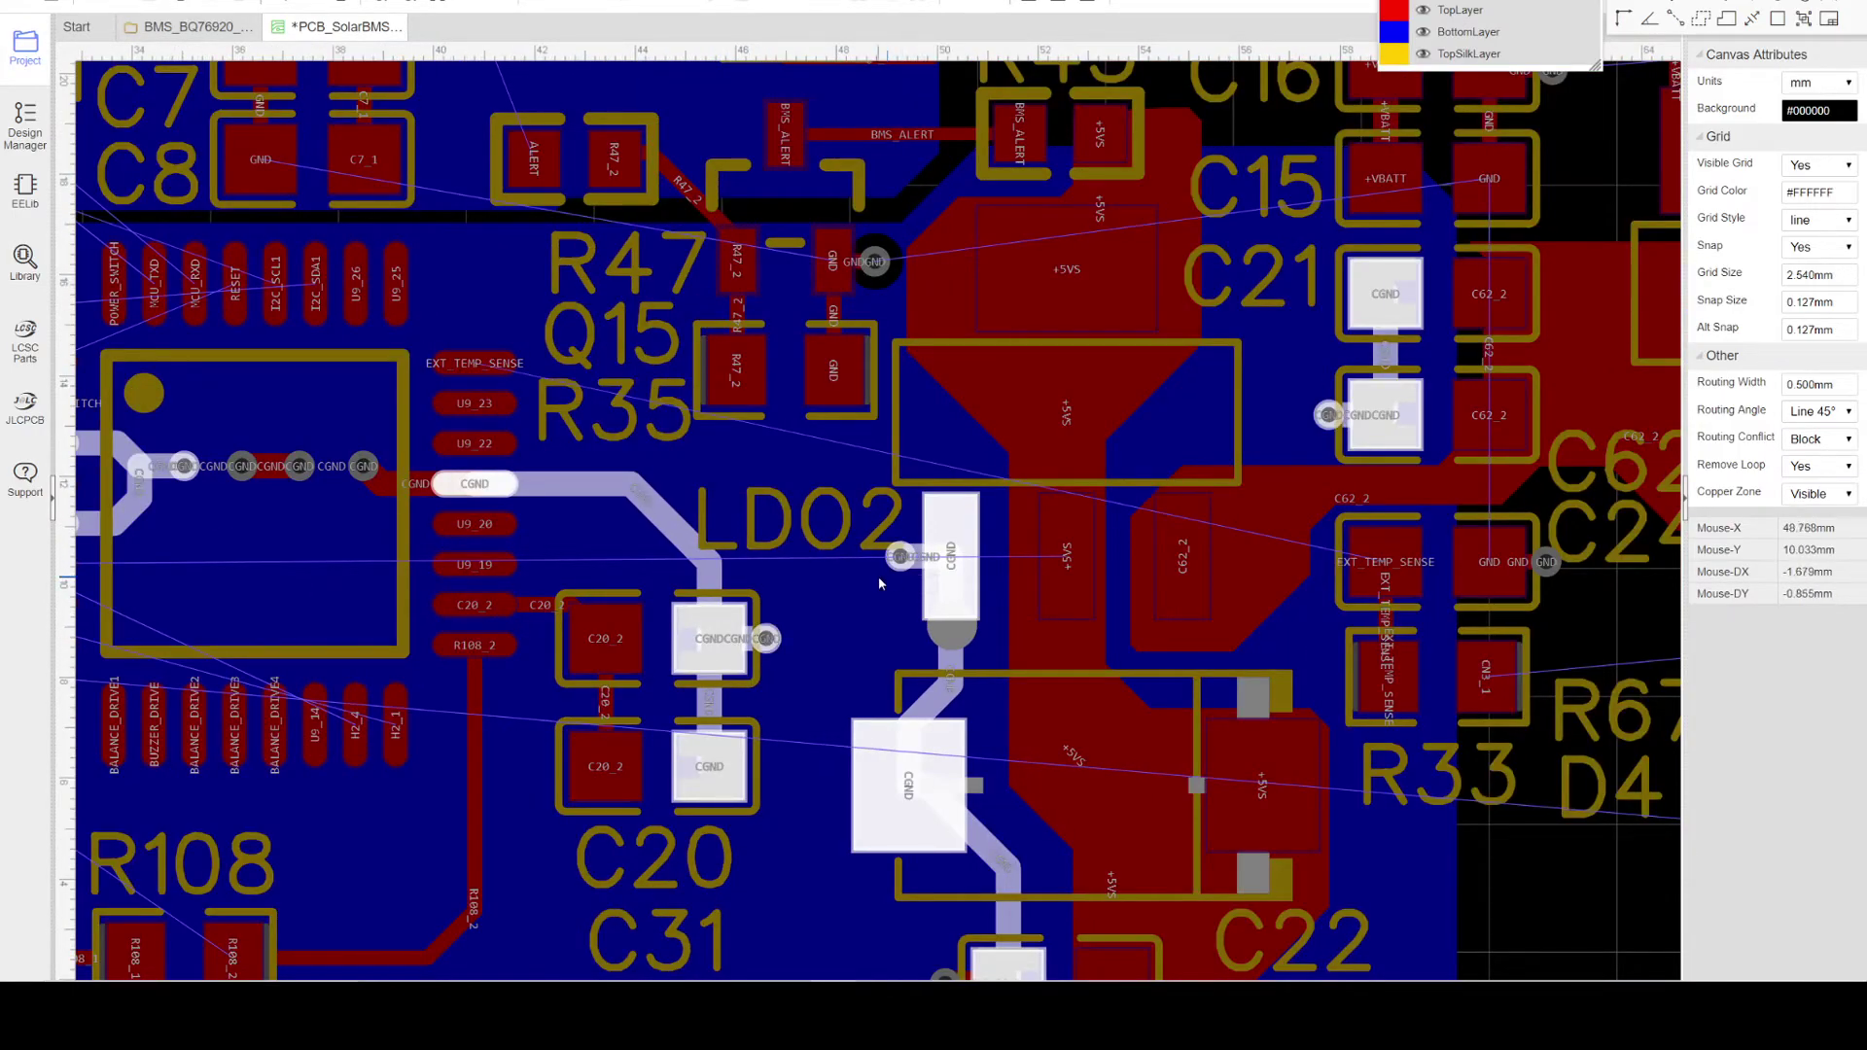
right_click_drag(872, 620, 922, 478)
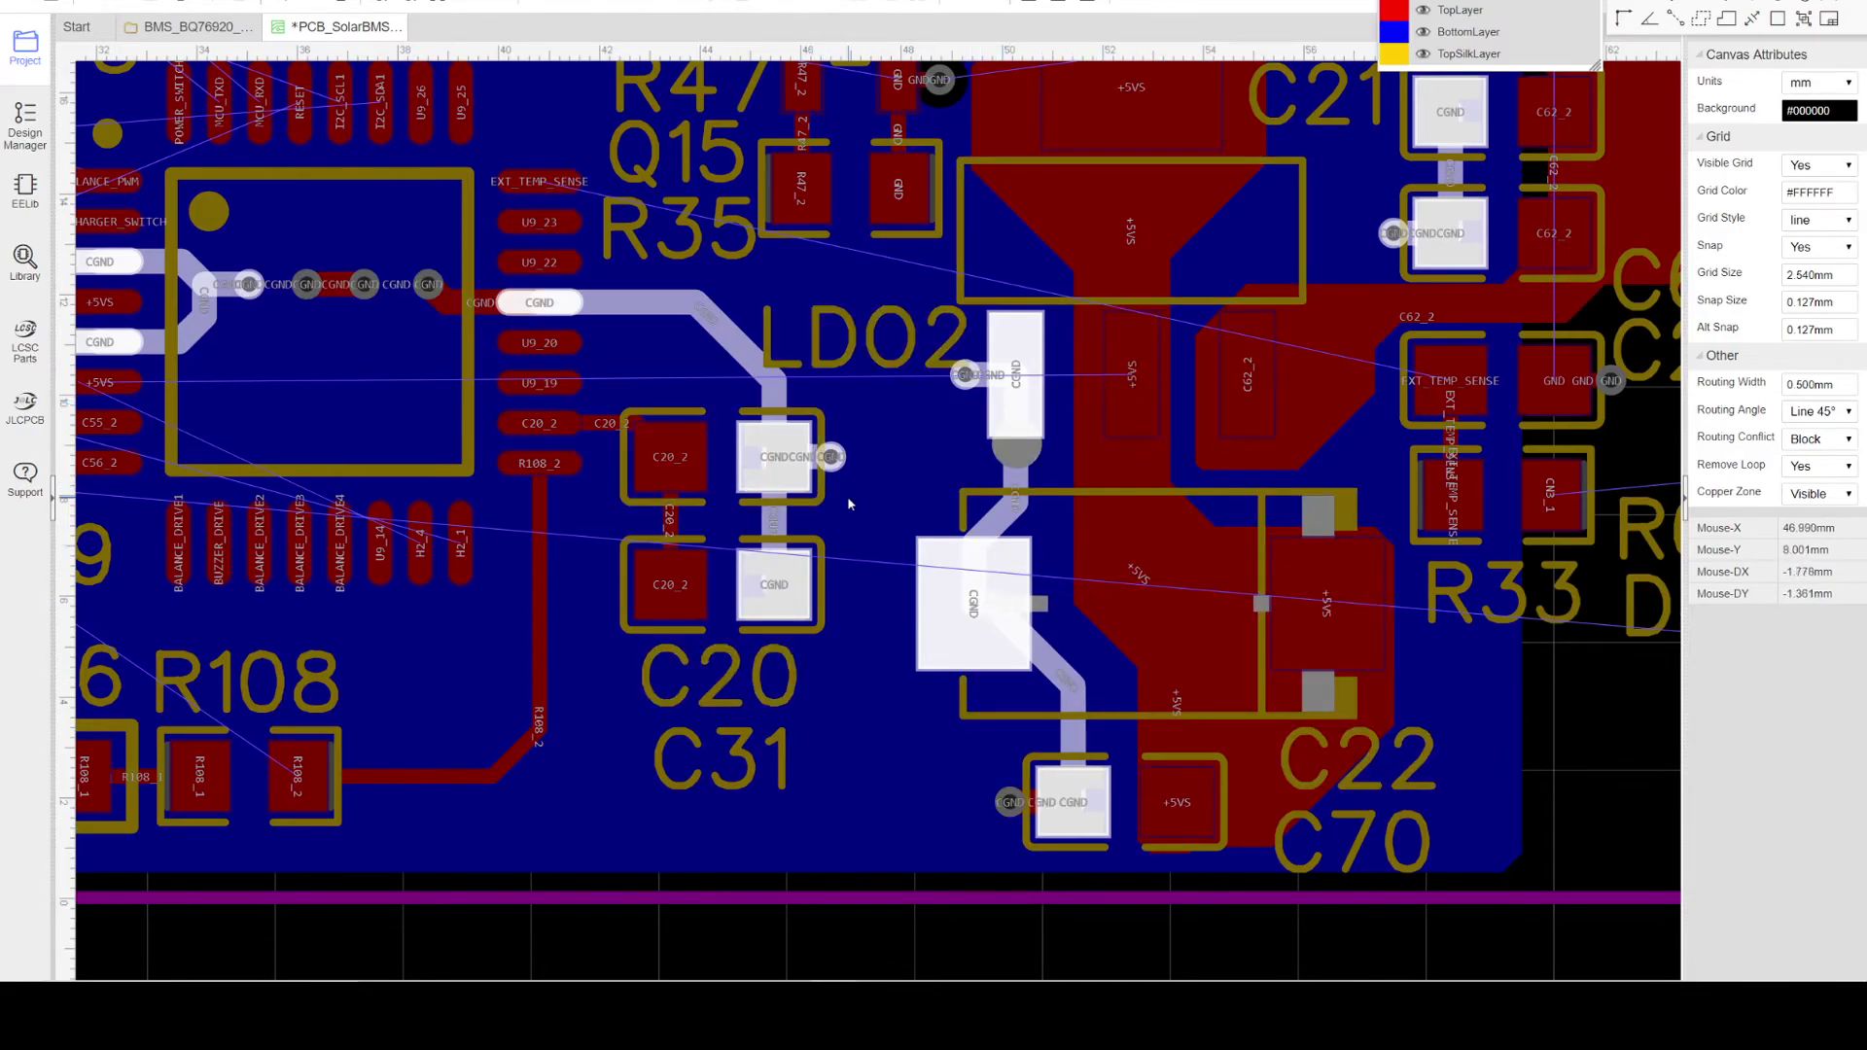
scroll(848, 500, "down", 1)
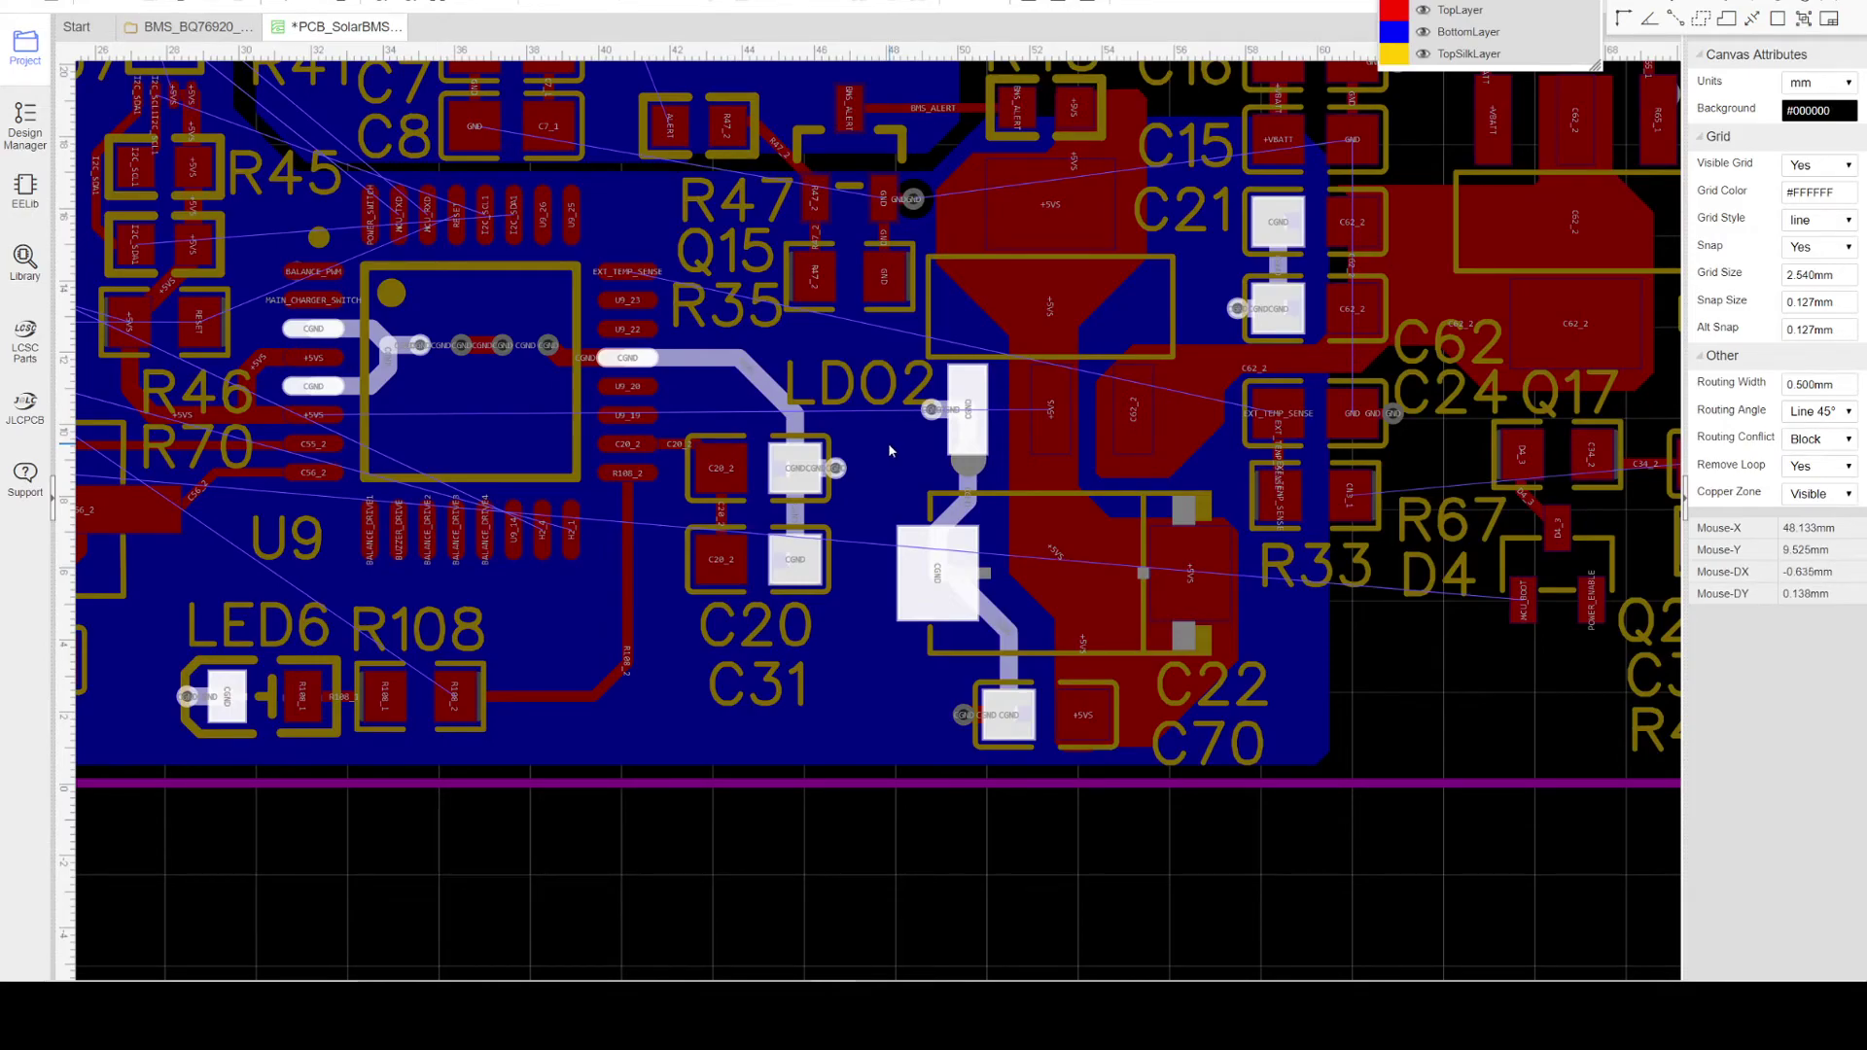
right_click_drag(516, 429, 782, 626)
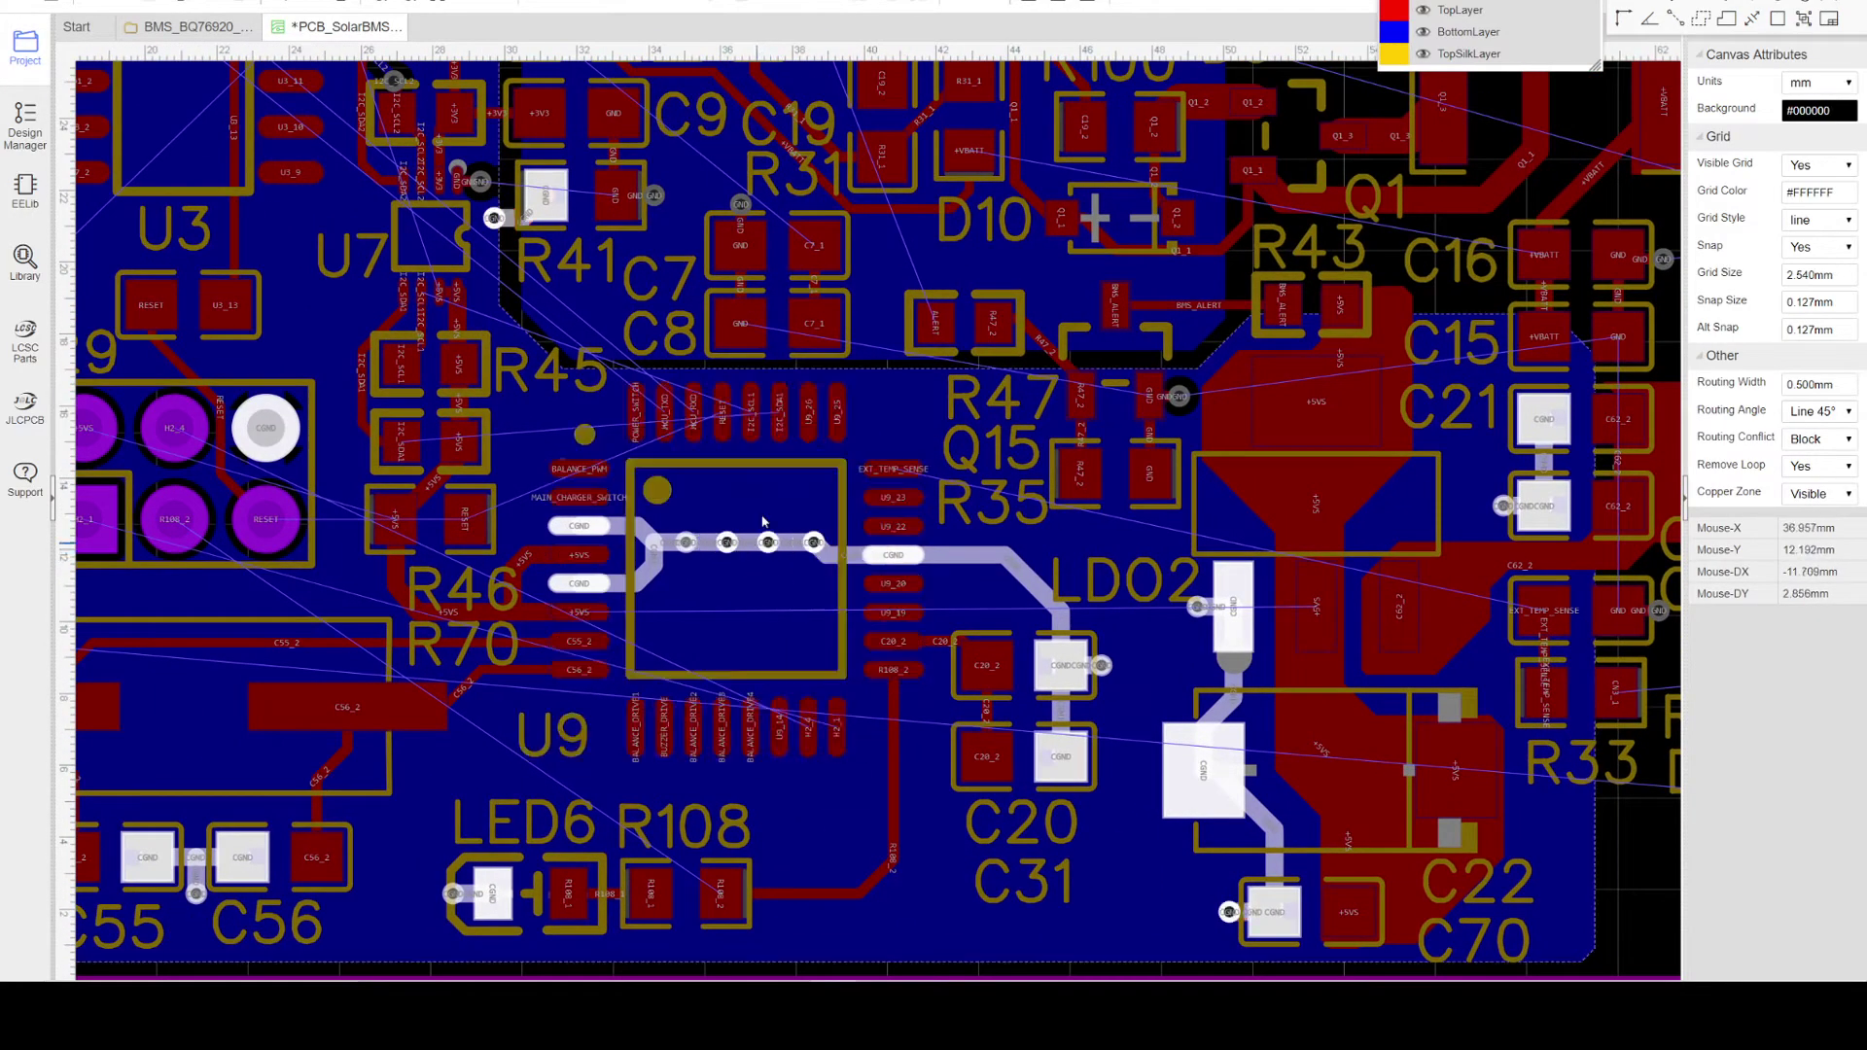
right_click_drag(684, 570, 833, 741)
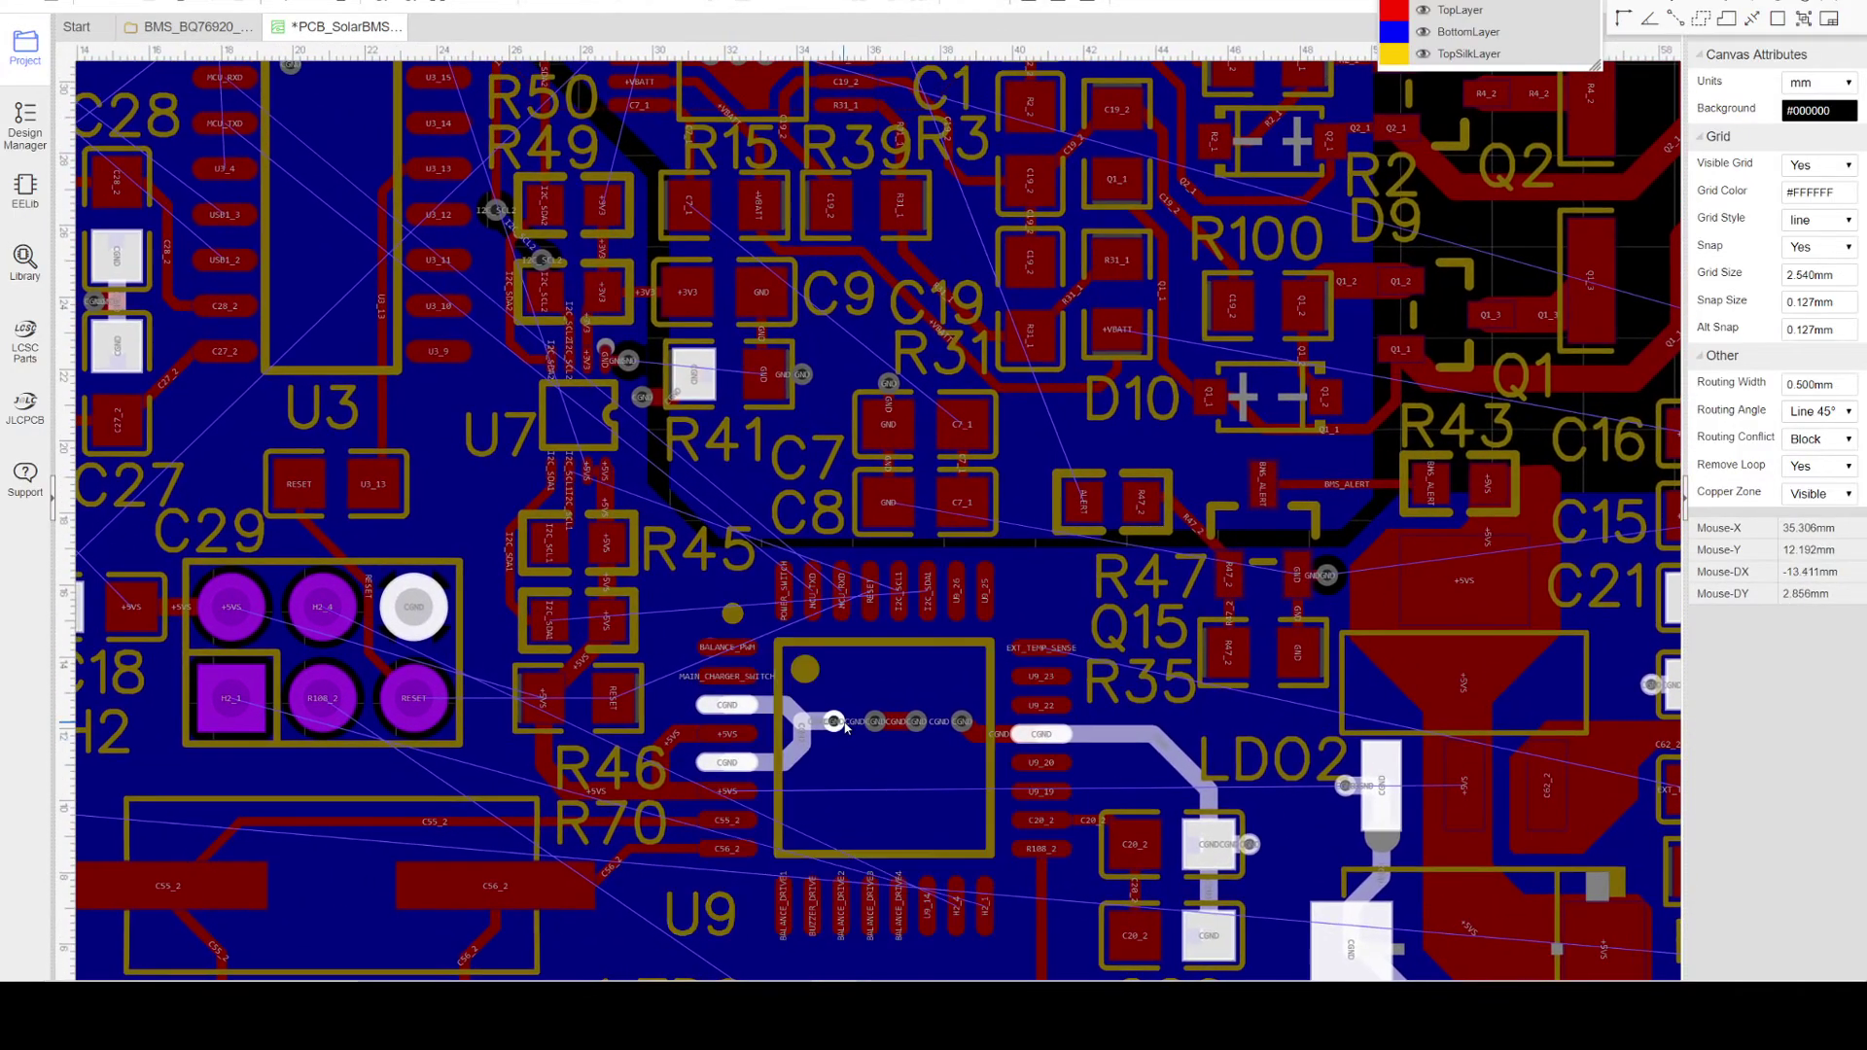
Step: Shift the first GND via of the upper row beneath U1, beside its GND pin, to a centre X of 31.115 mm
scroll(833, 722, "down", 1)
right_click_drag(758, 331, 754, 555)
right_click_drag(786, 273, 785, 511)
scroll(739, 481, "up", 2)
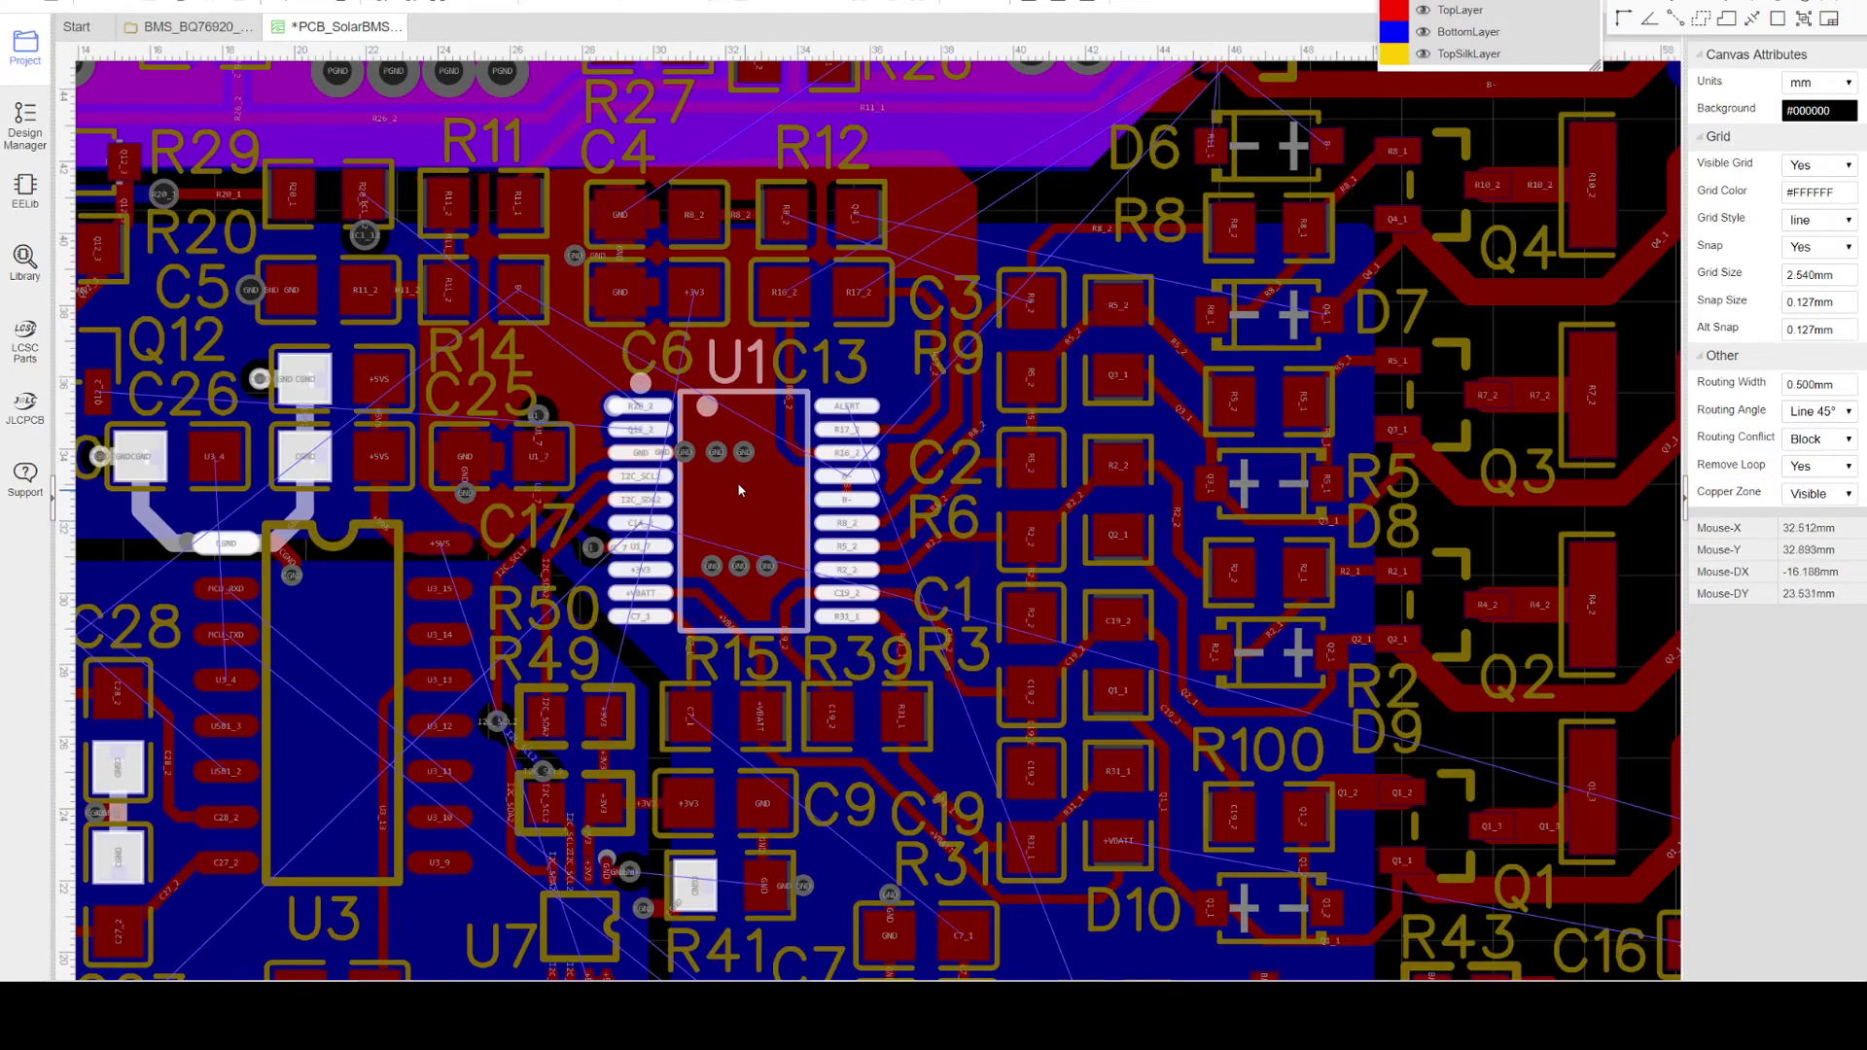
scroll(686, 453, "up", 5)
left_click(686, 453)
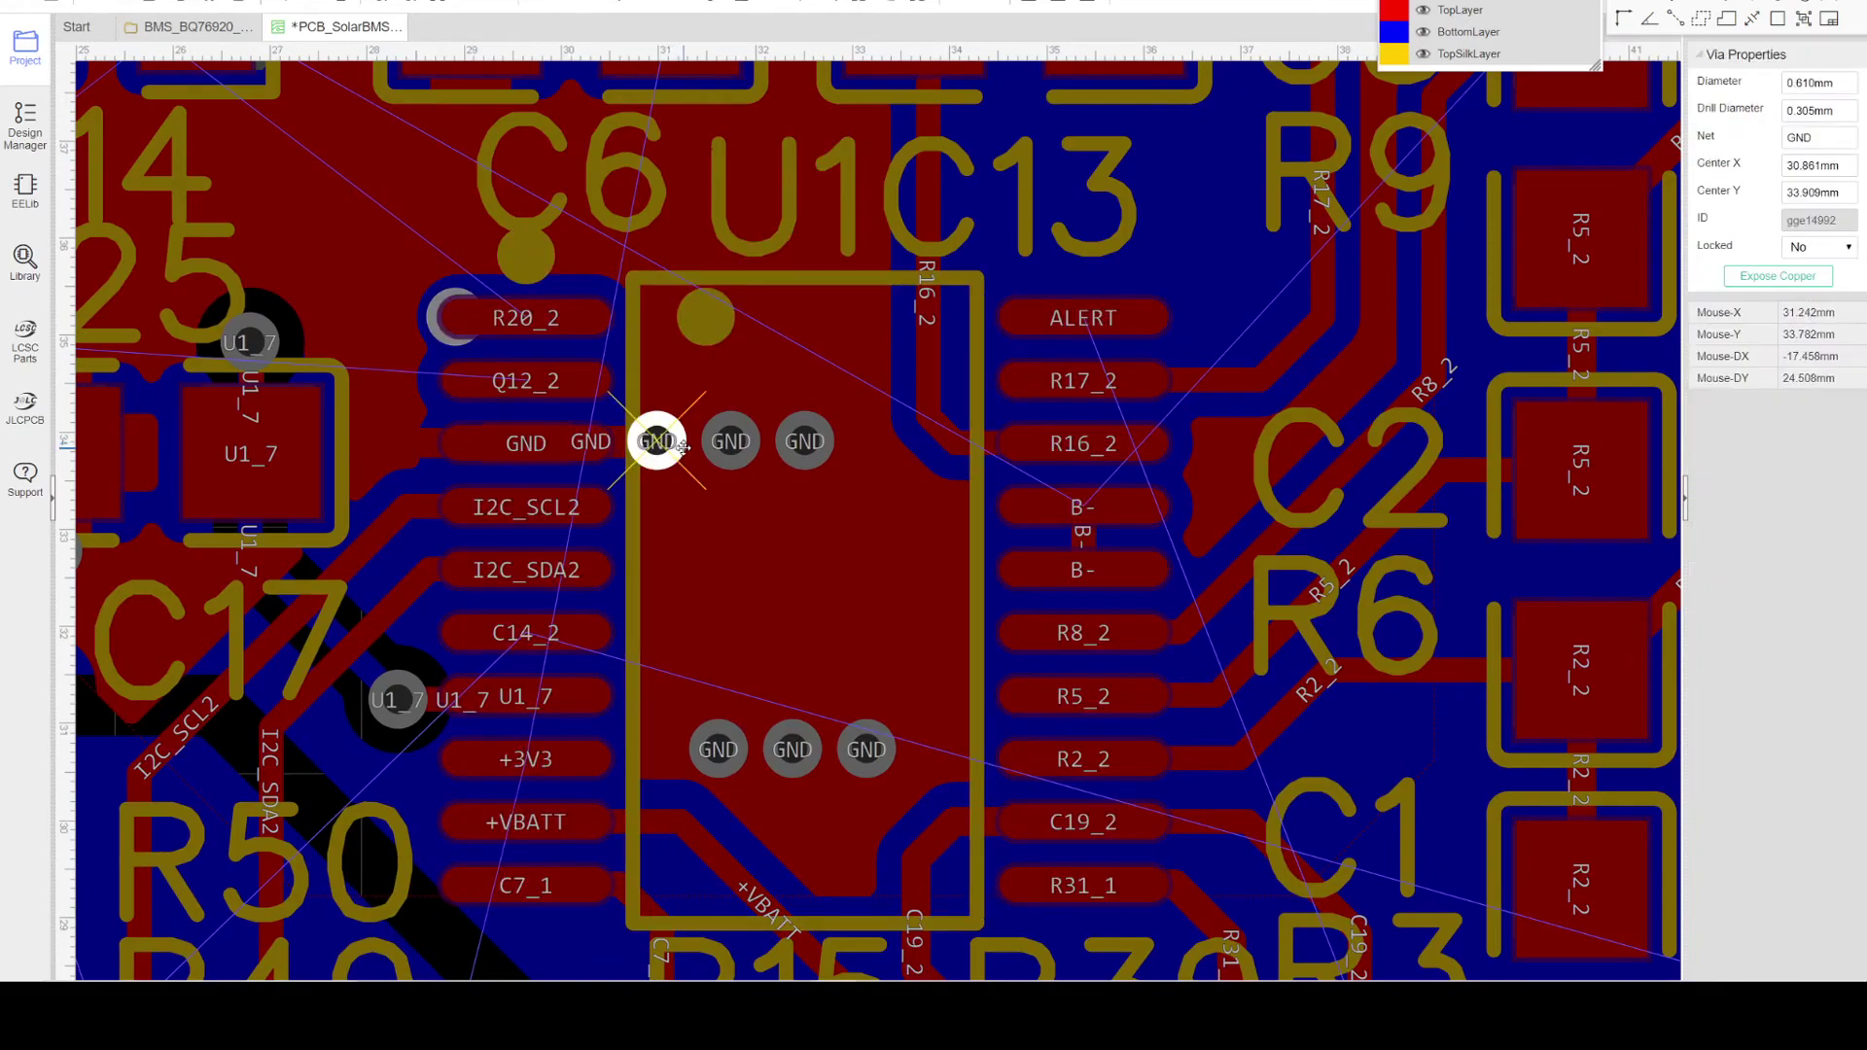
scroll(594, 399, "down", 2)
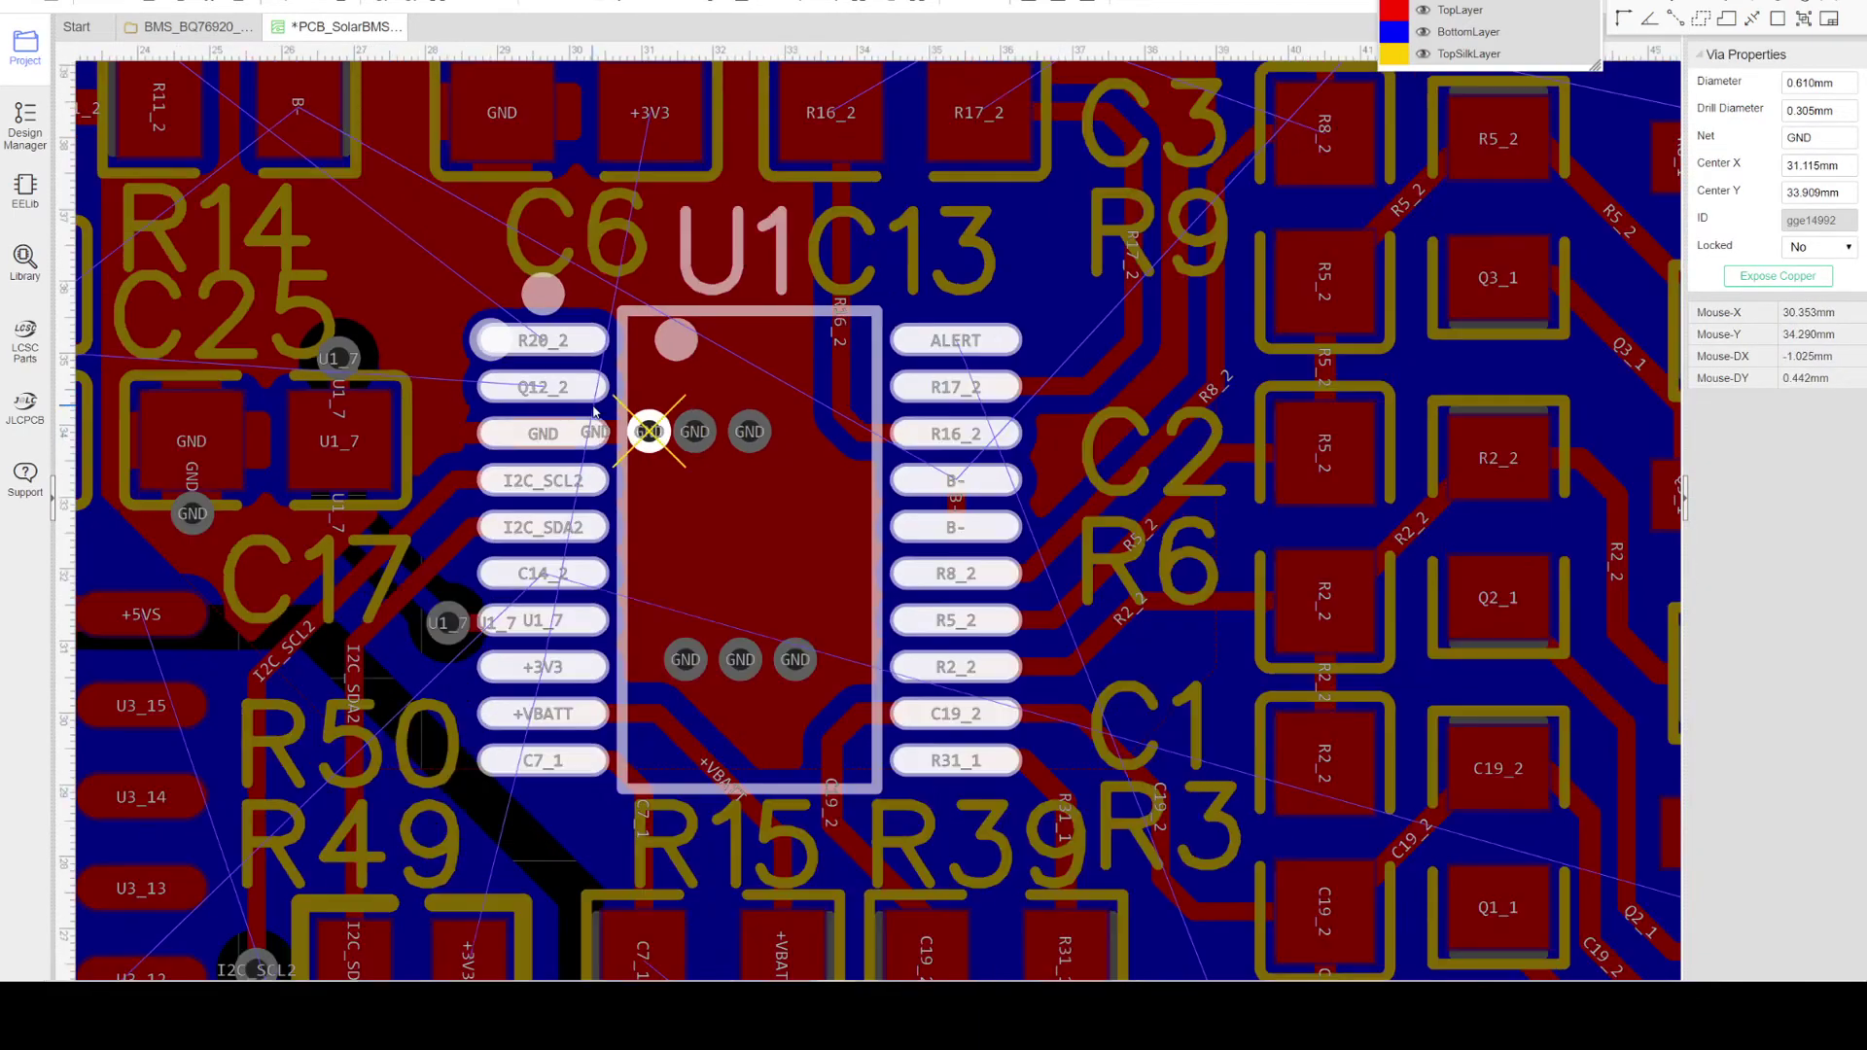
left_click(425, 299)
scroll(424, 297, "down", 4)
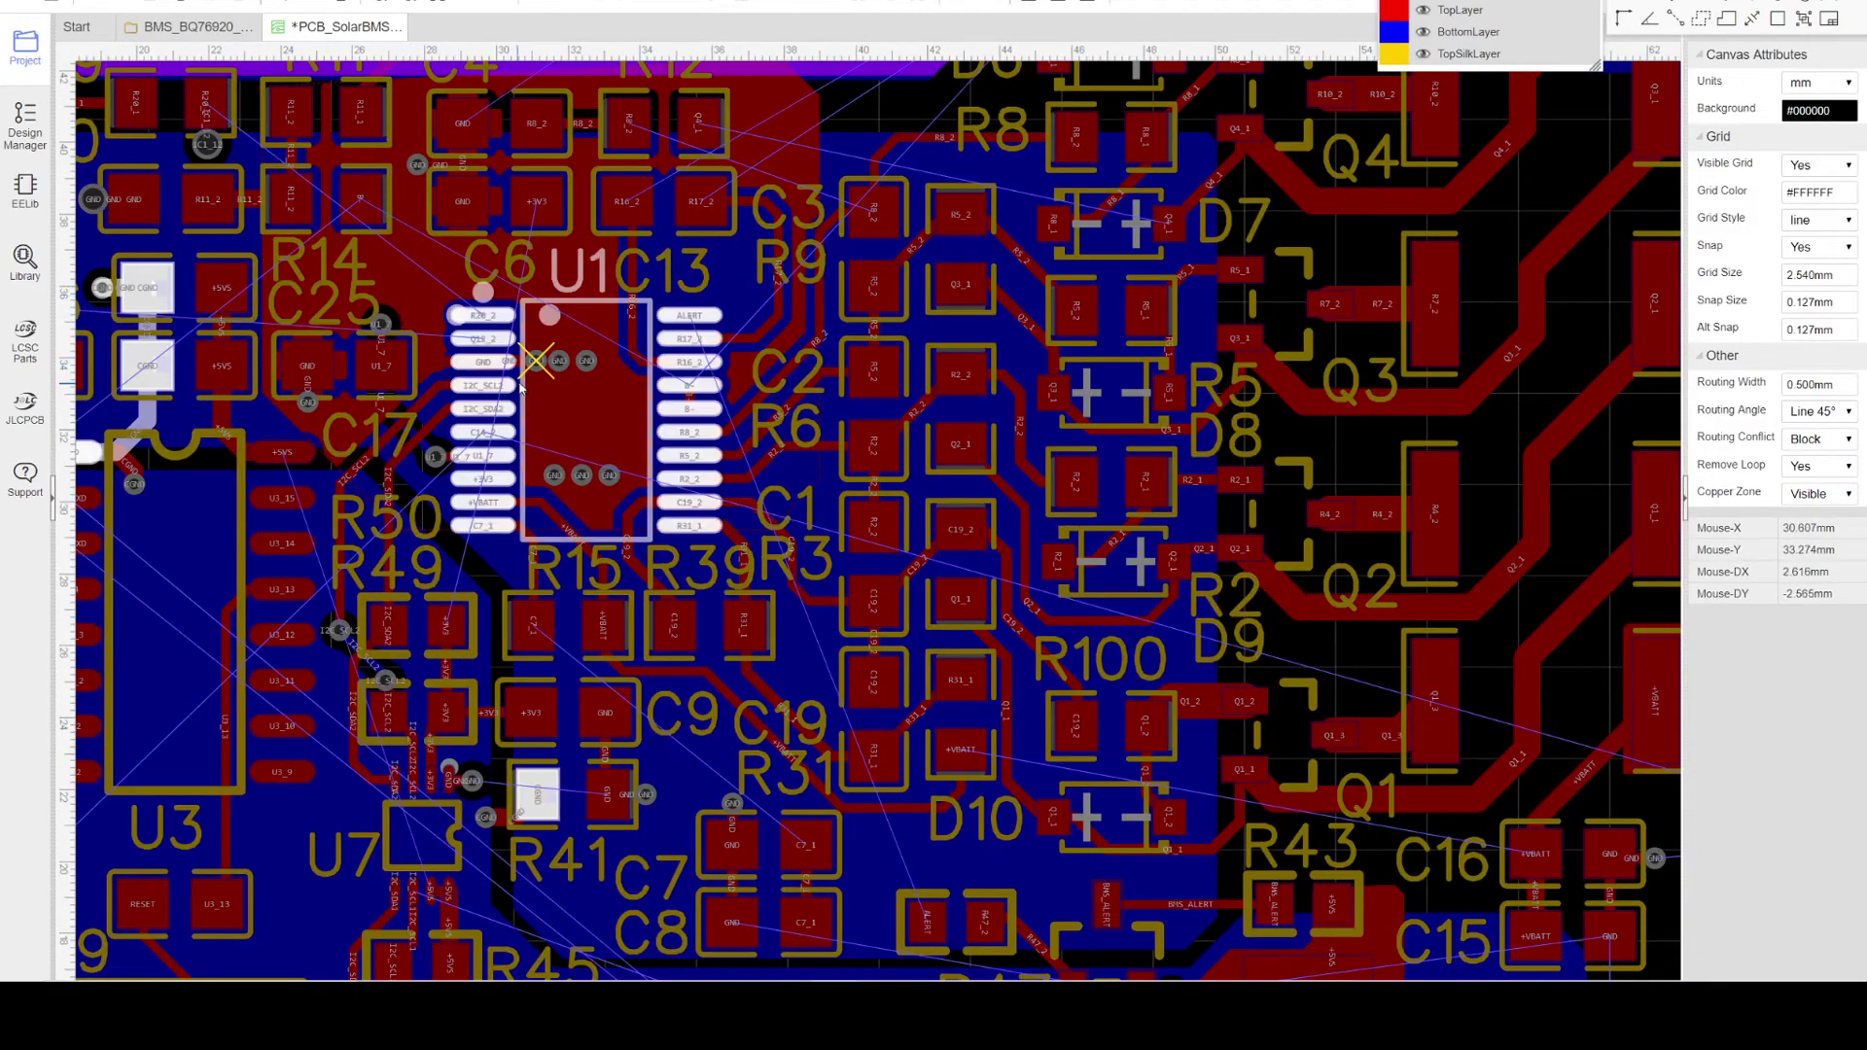
Step: Reposition the GND via beside U1's GND pin at centre X 30.988 mm and clear the selection
scroll(515, 385, "up", 3)
scroll(592, 367, "up", 3)
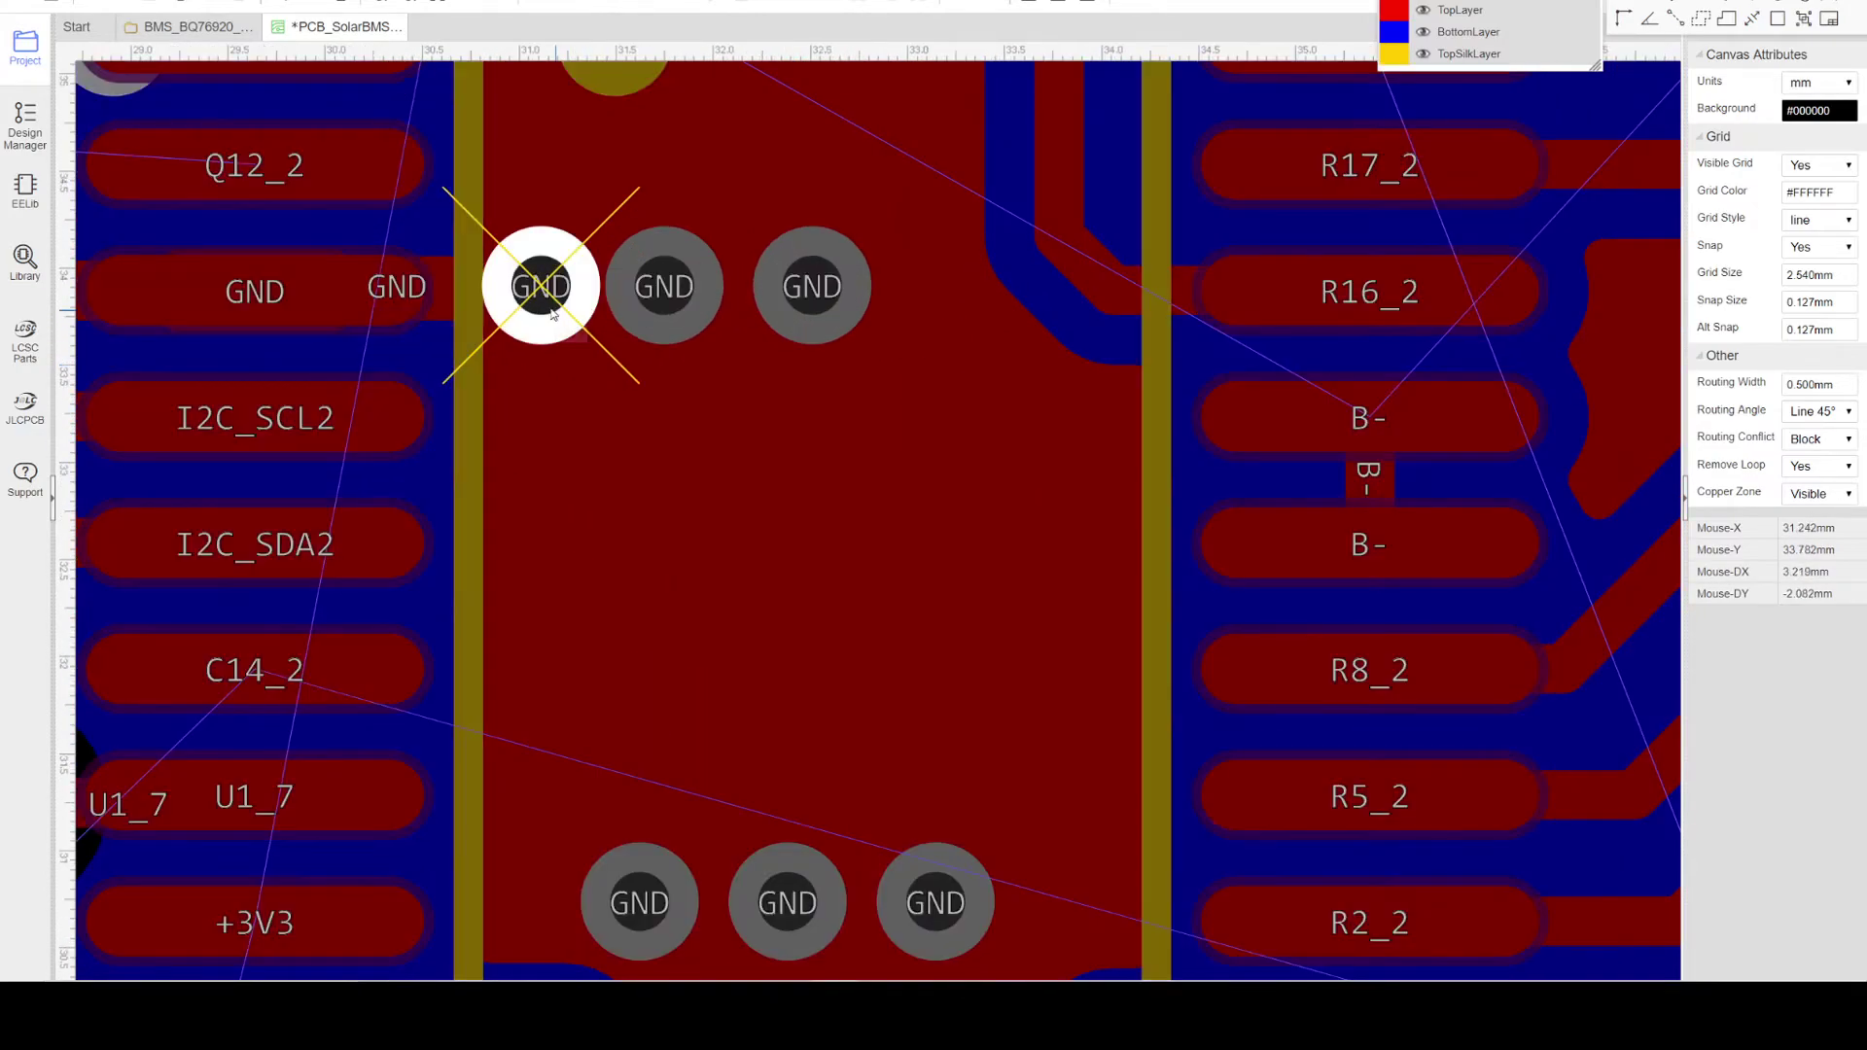
left_click(571, 334)
mouse_move(528, 308)
left_mouse_down()
mouse_move(559, 295)
mouse_move(524, 305)
left_mouse_up()
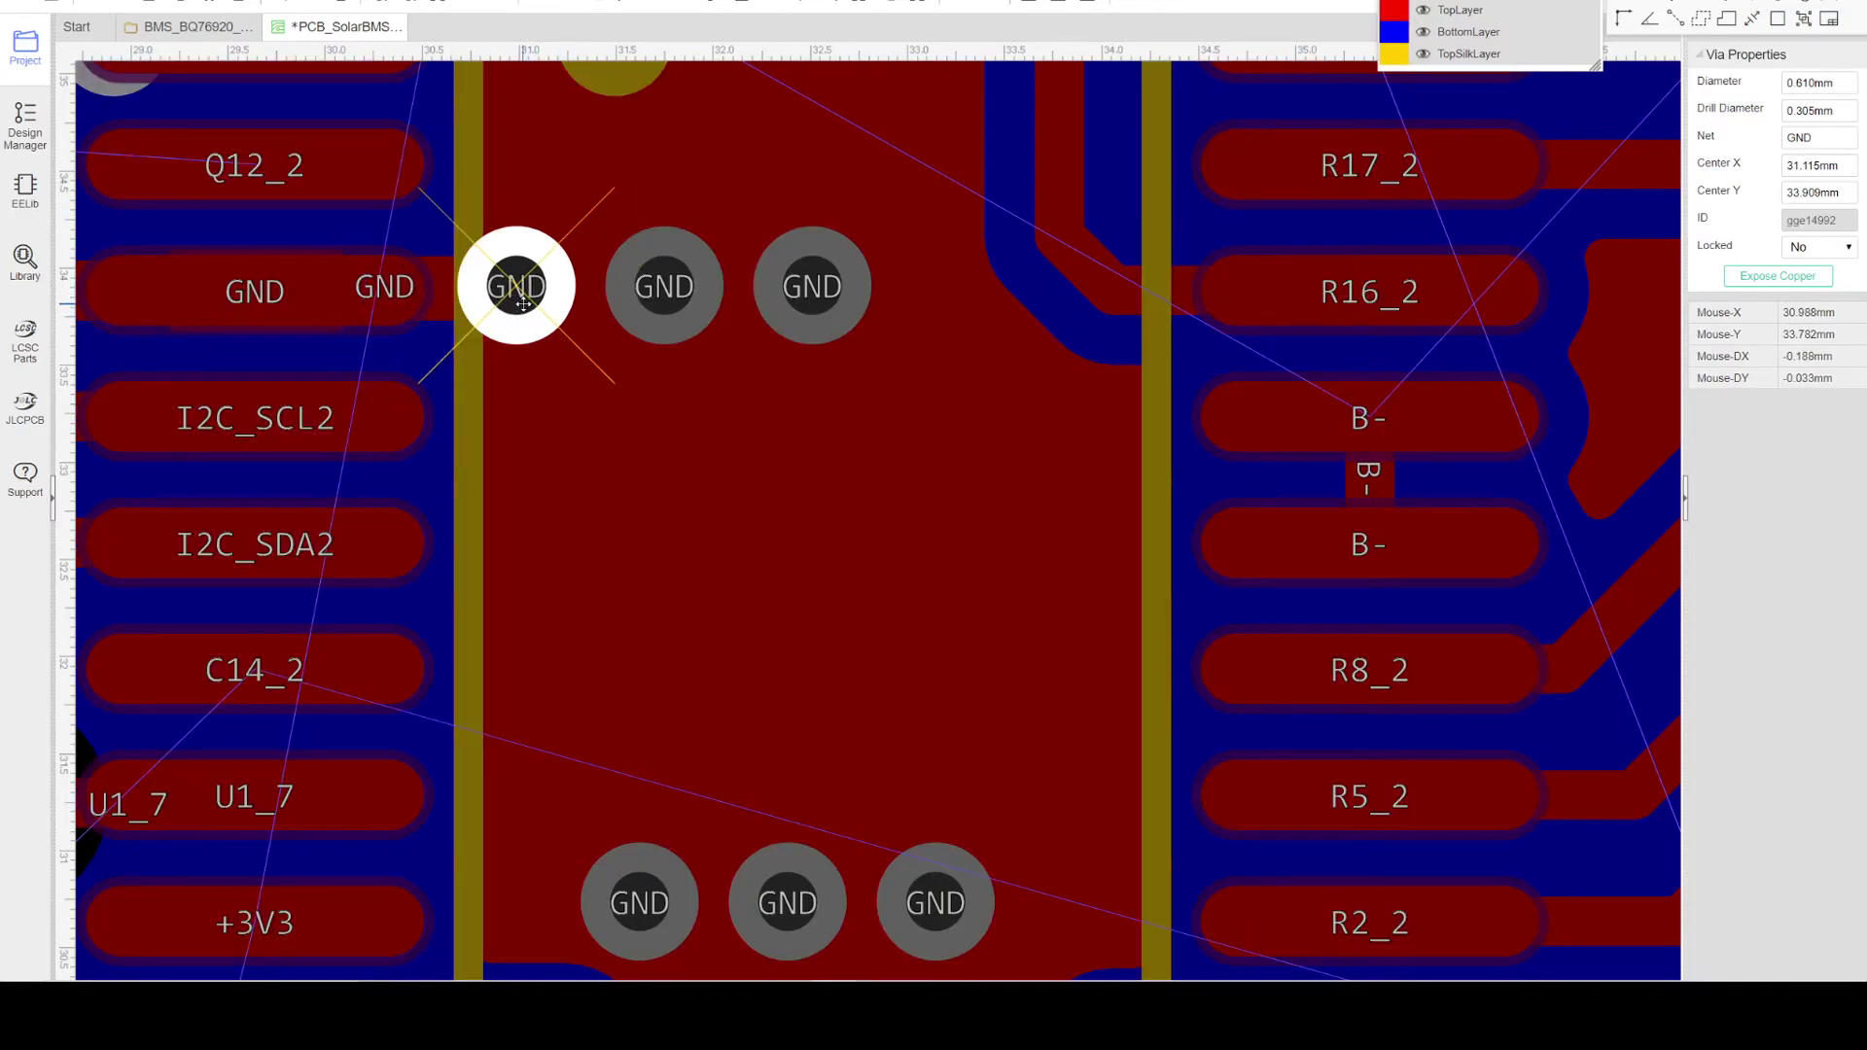
scroll(544, 300, "down", 5)
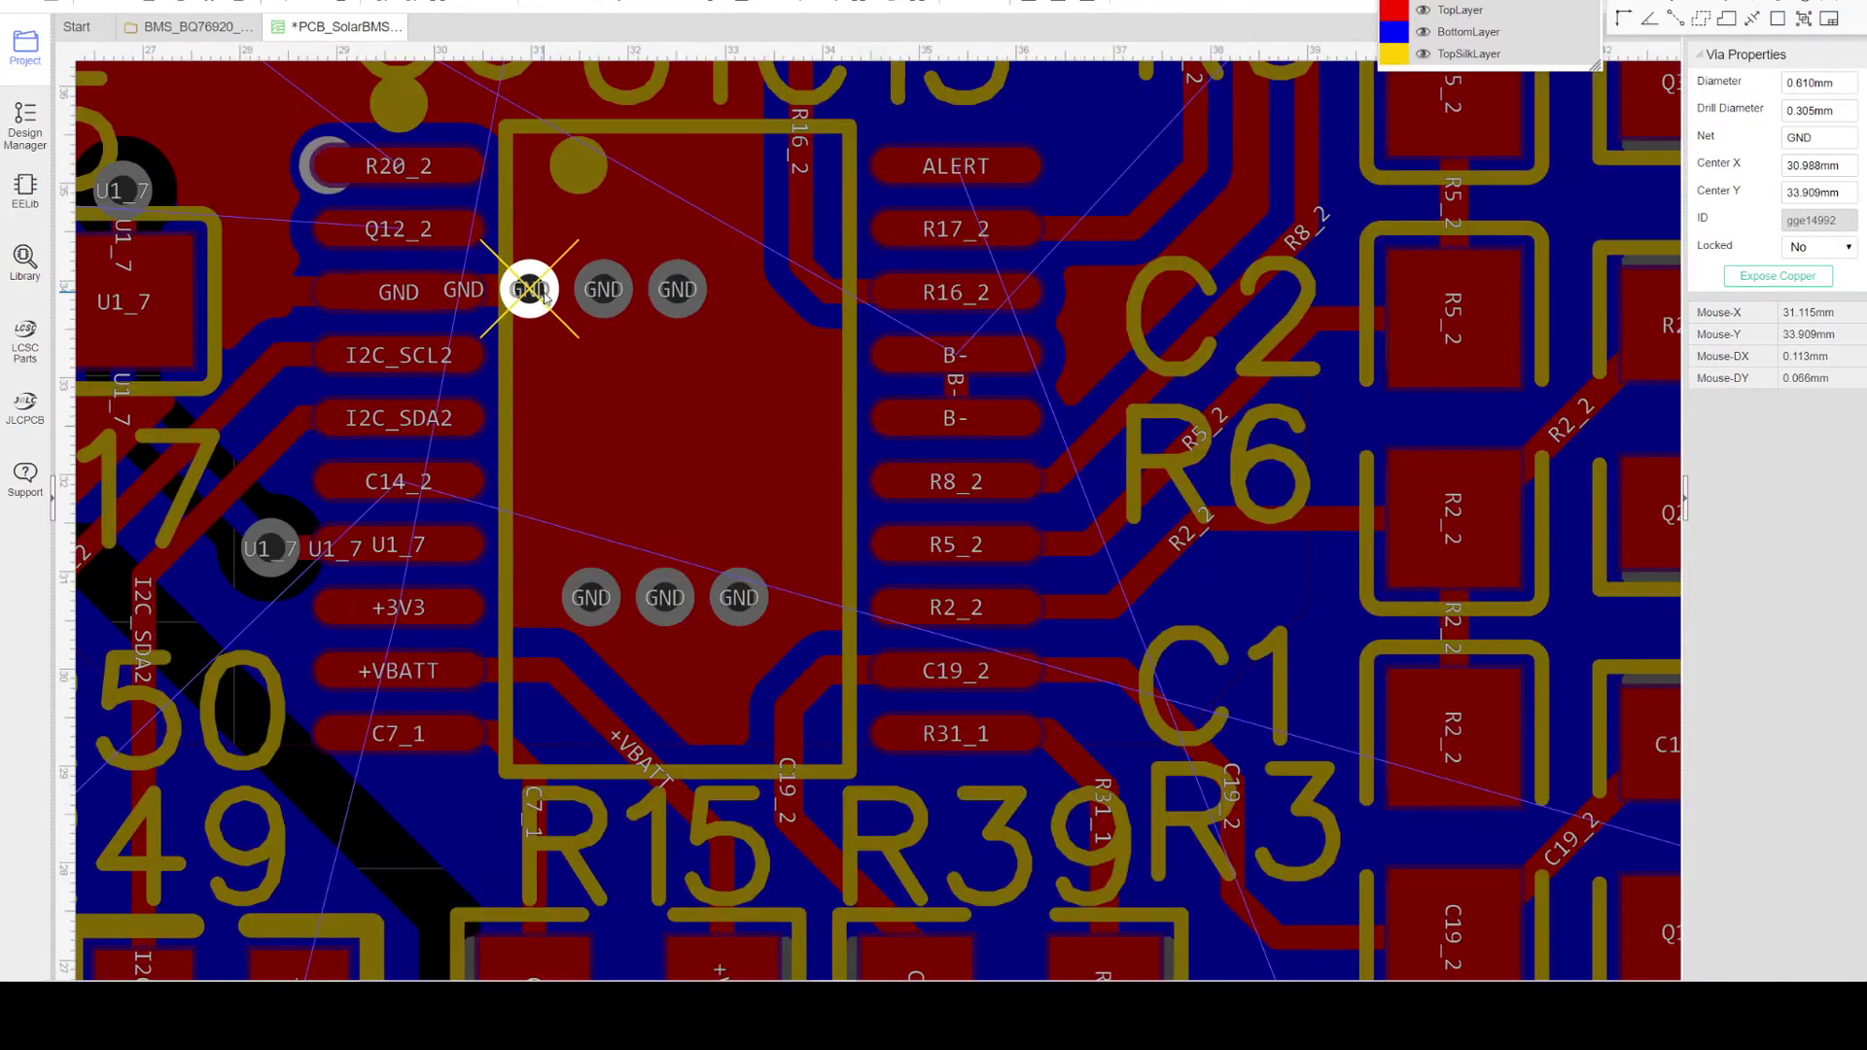
key("Escape")
Step: Rebuild all copper areas on the board
right_click(369, 172)
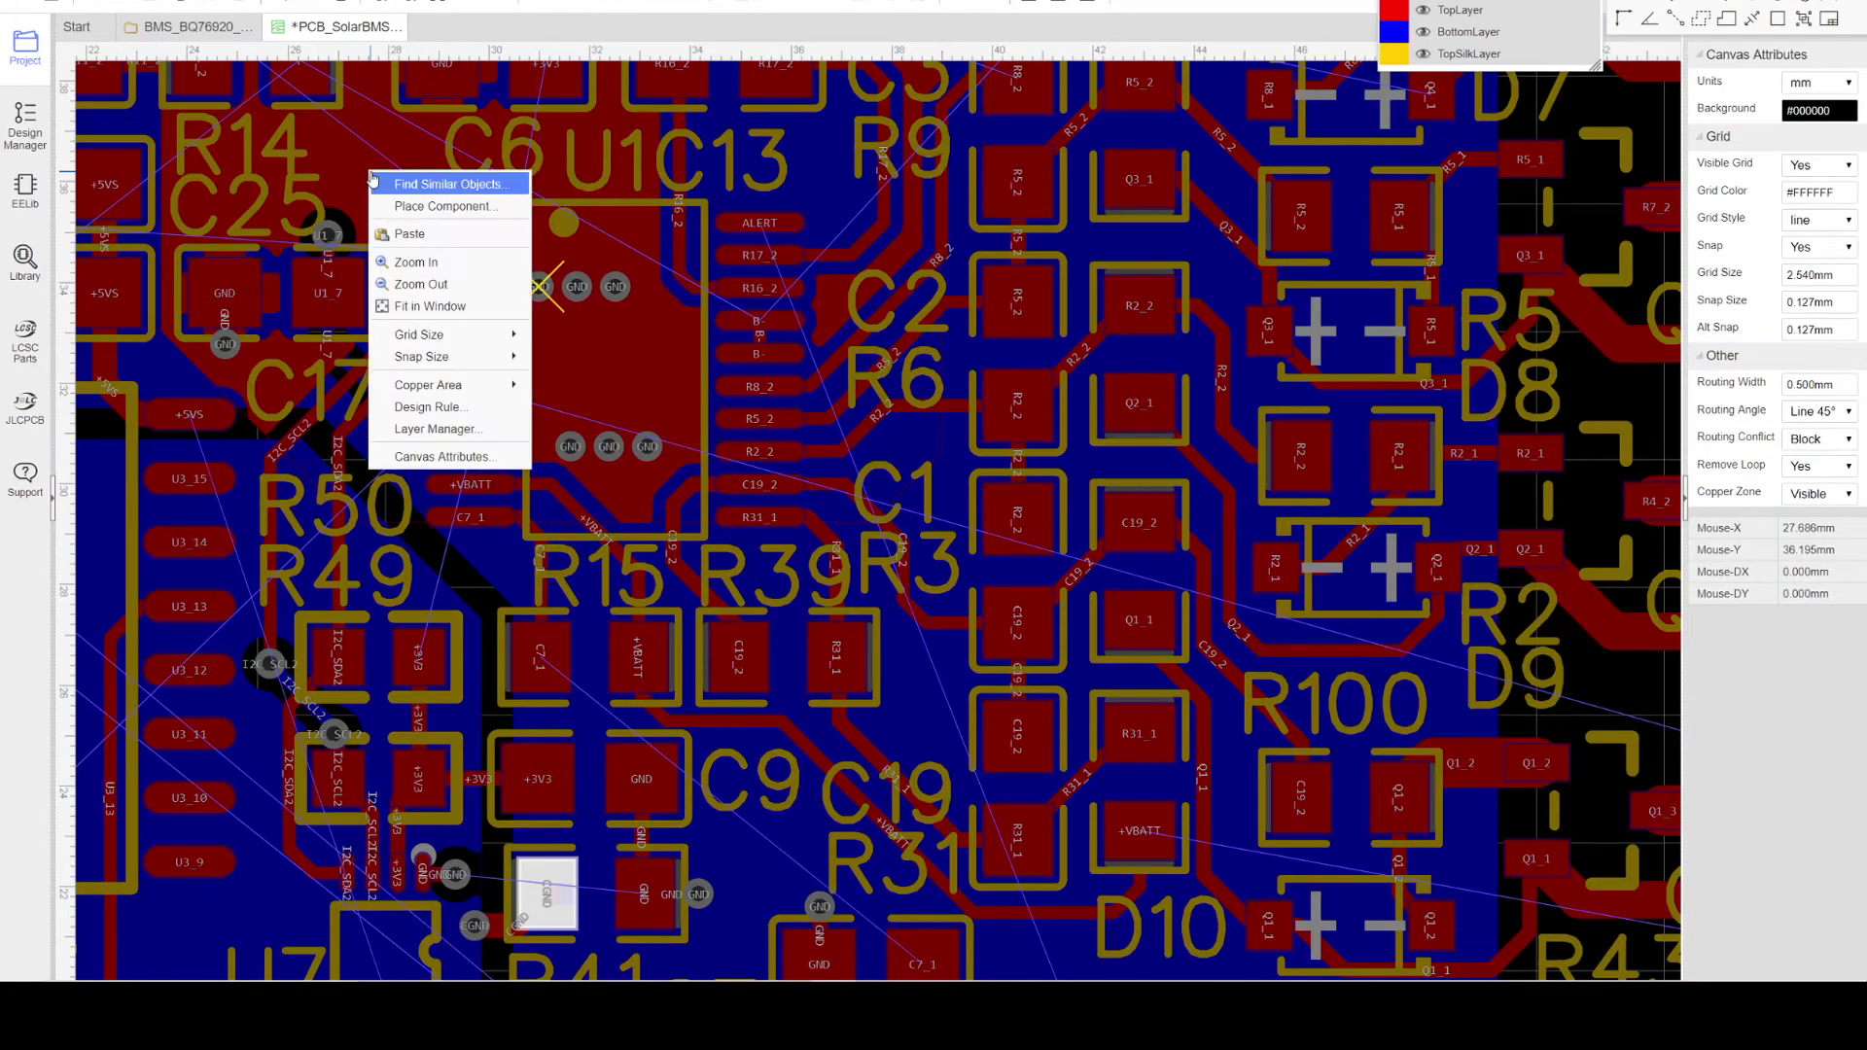
mouse_move(467, 386)
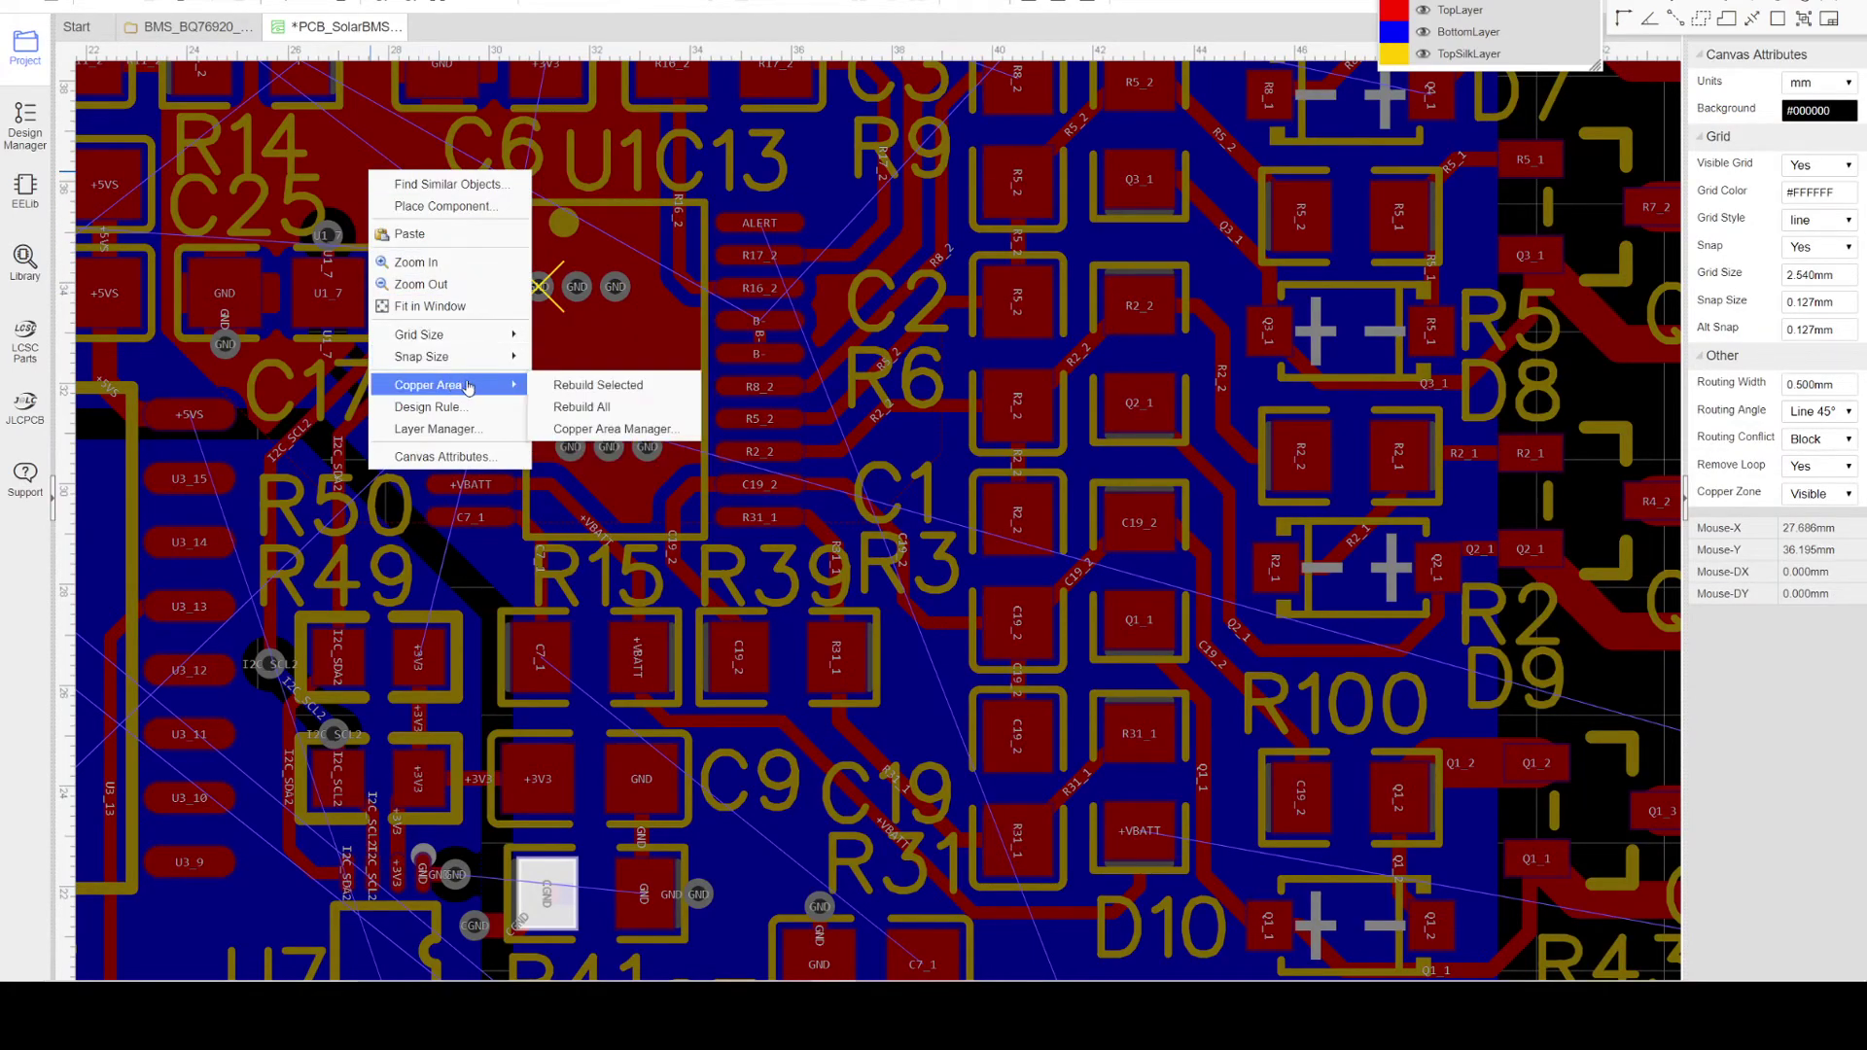
left_click(605, 406)
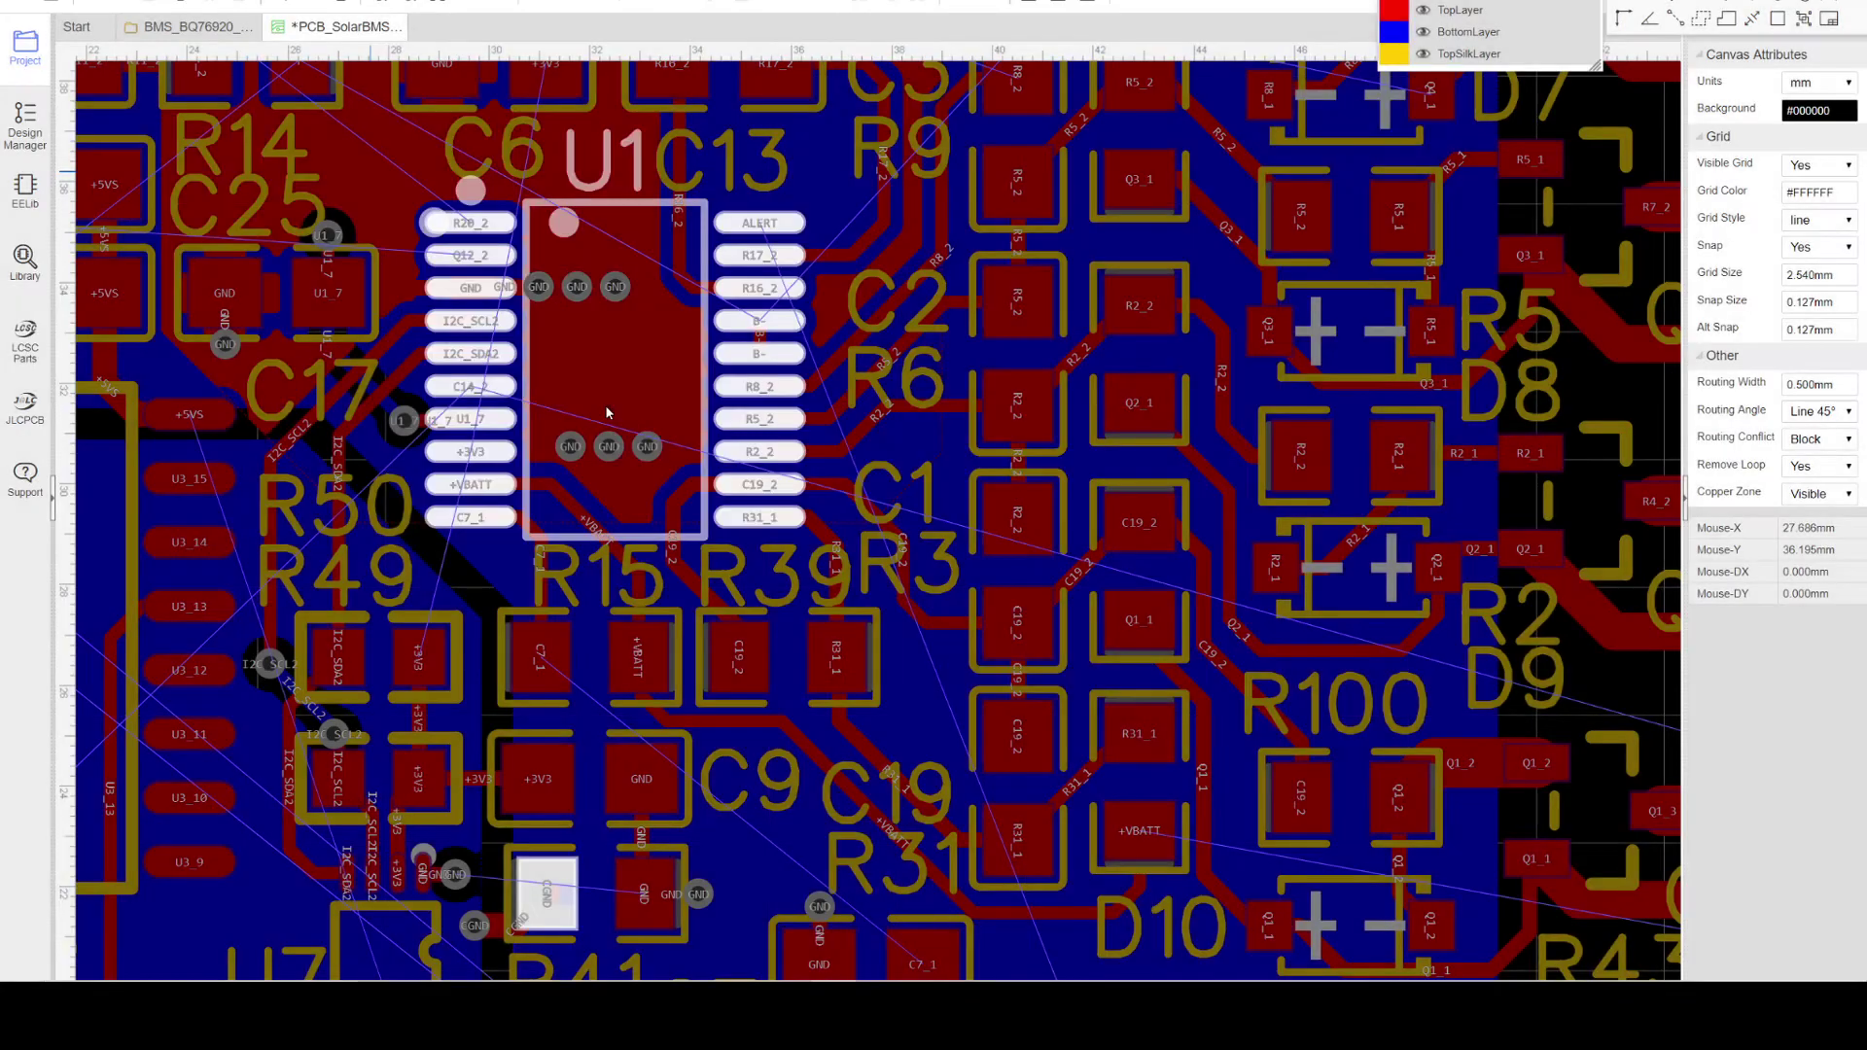
Step: Examine the power input section from C16, C15 and C21 across Q17, R65 and R64 to connector CN3
scroll(605, 406, "down", 3)
right_click_drag(622, 377, 744, 155)
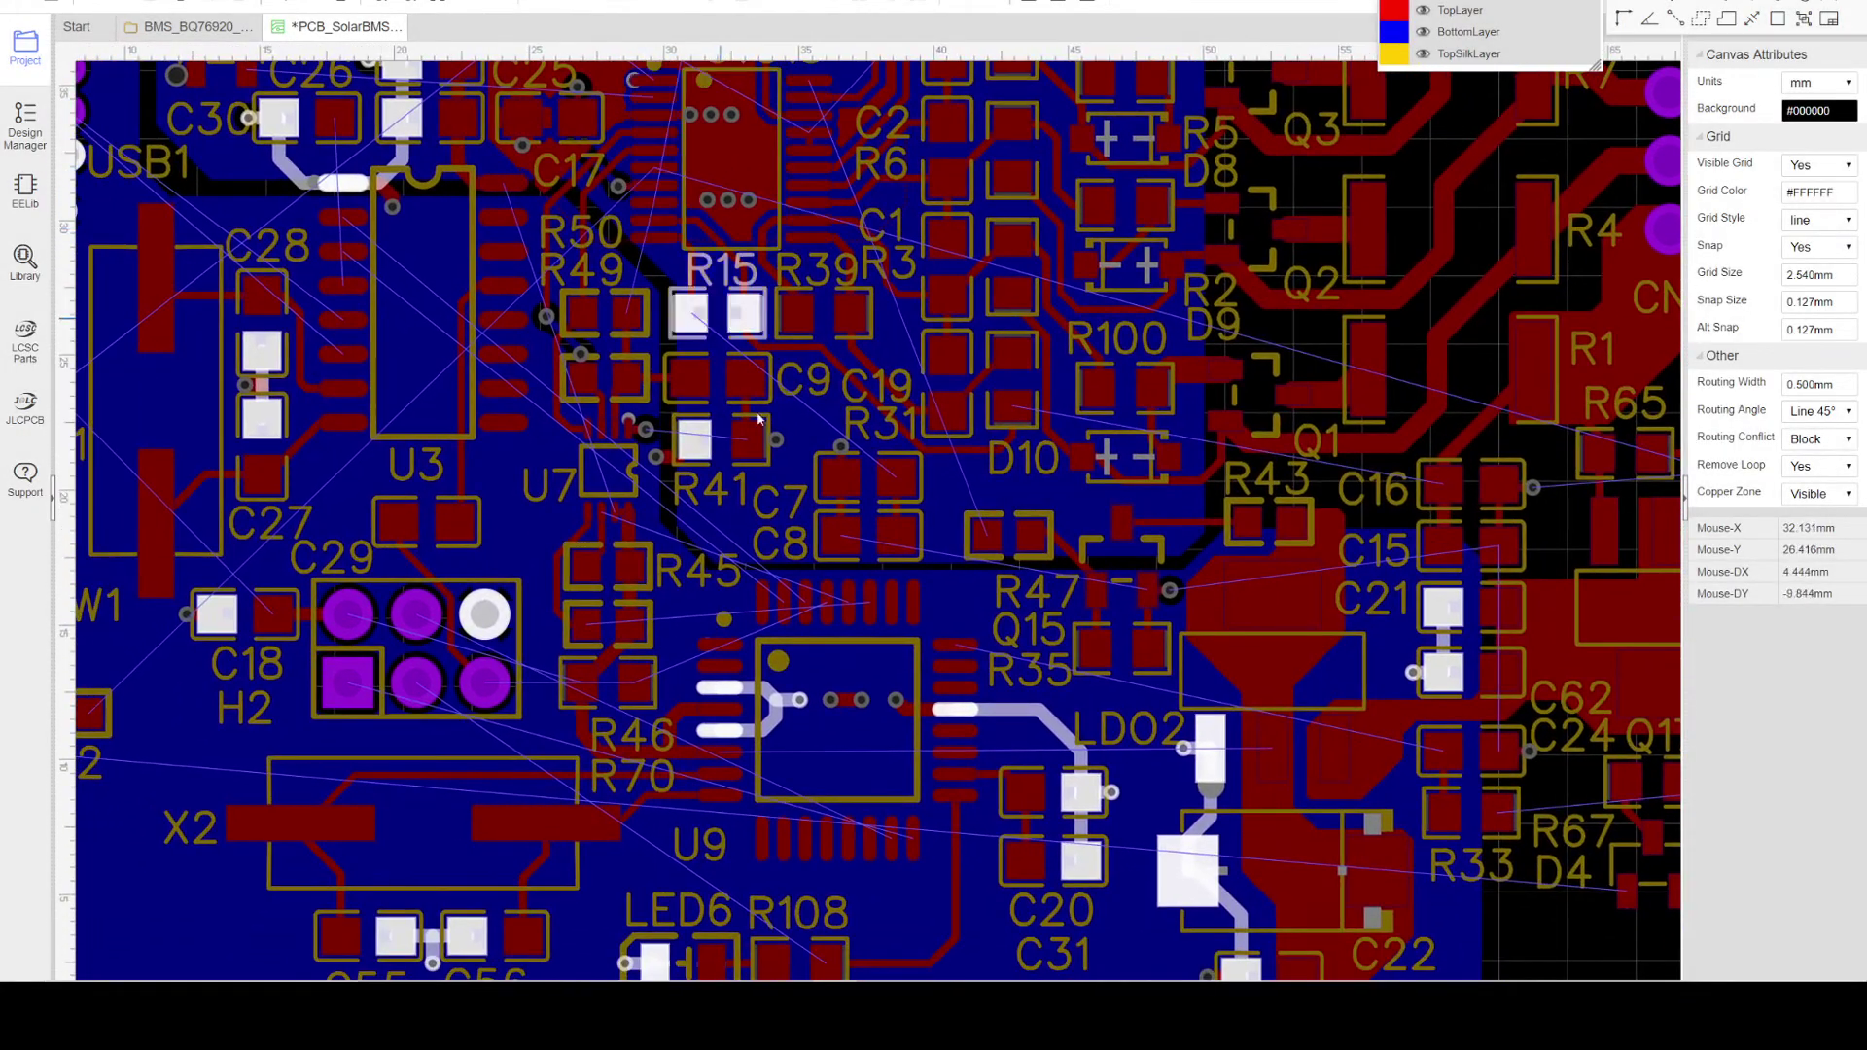
right_click_drag(930, 485, 443, 342)
right_click_drag(1192, 445, 932, 452)
scroll(931, 453, "up", 2)
scroll(932, 452, "down", 1)
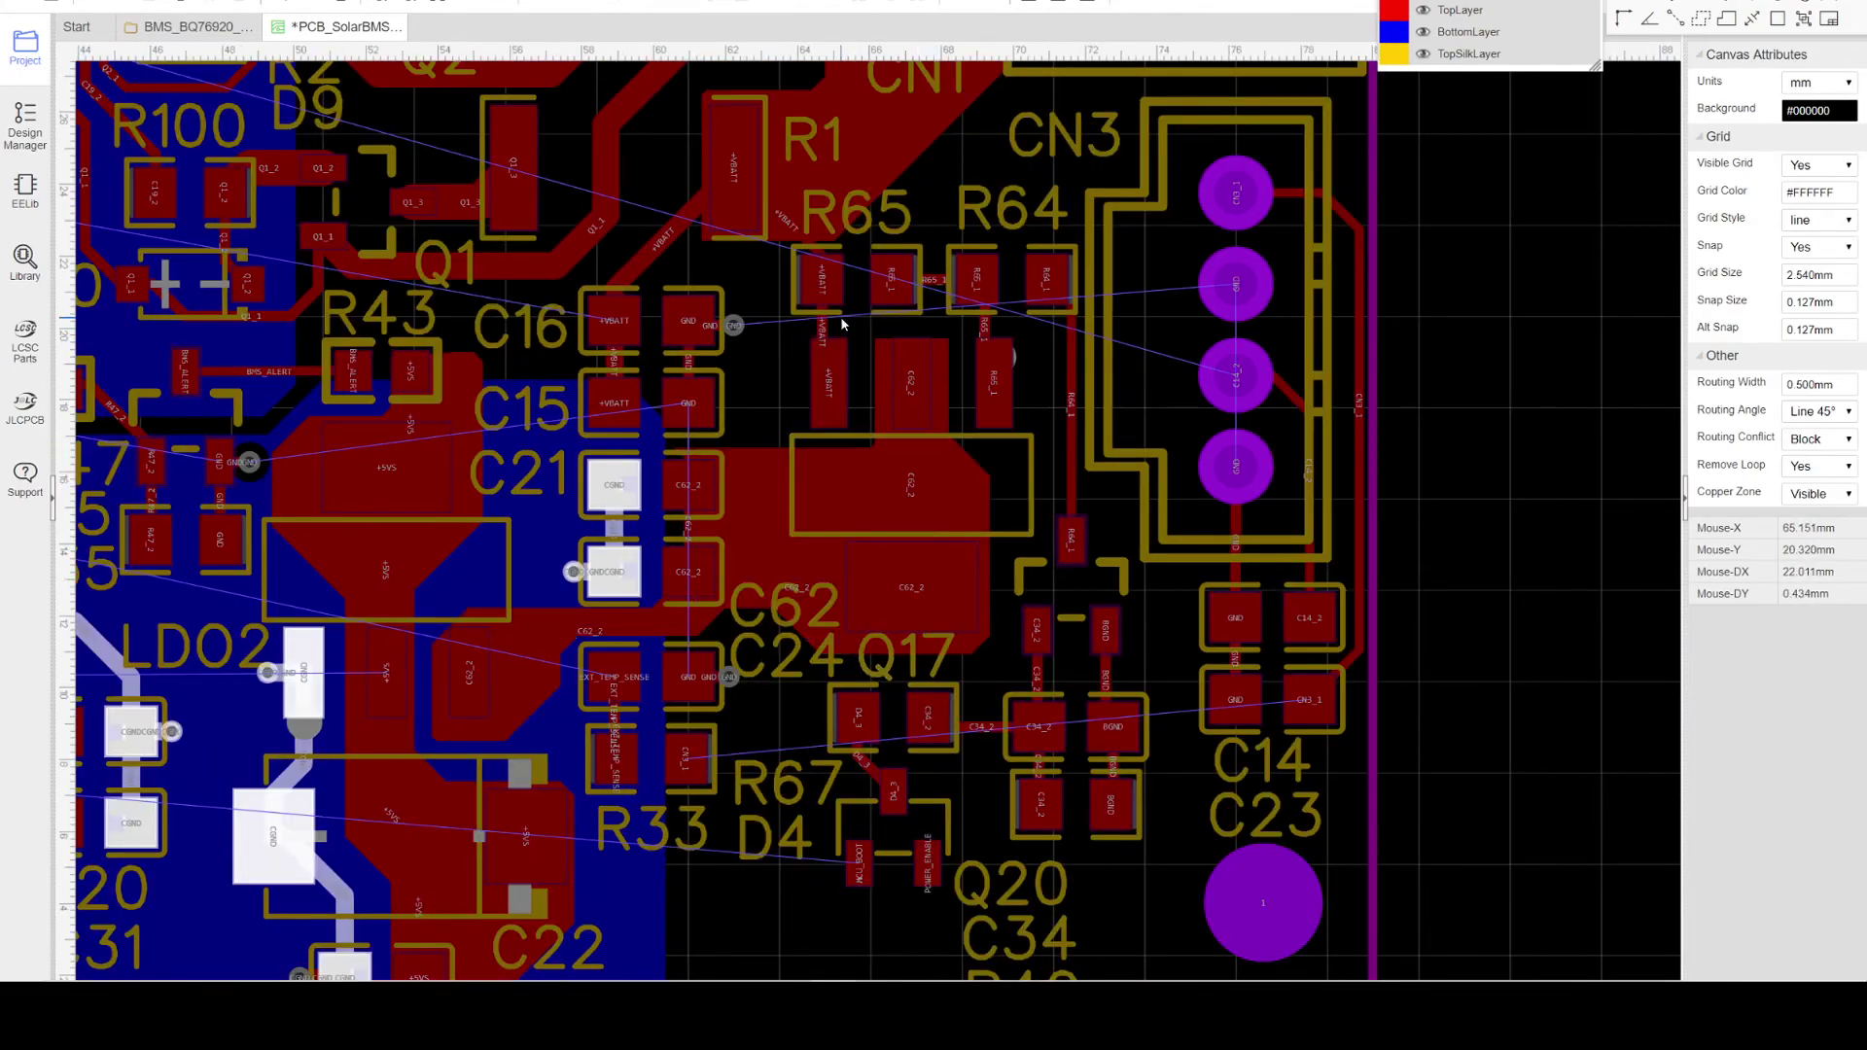
right_click_drag(807, 315, 821, 356)
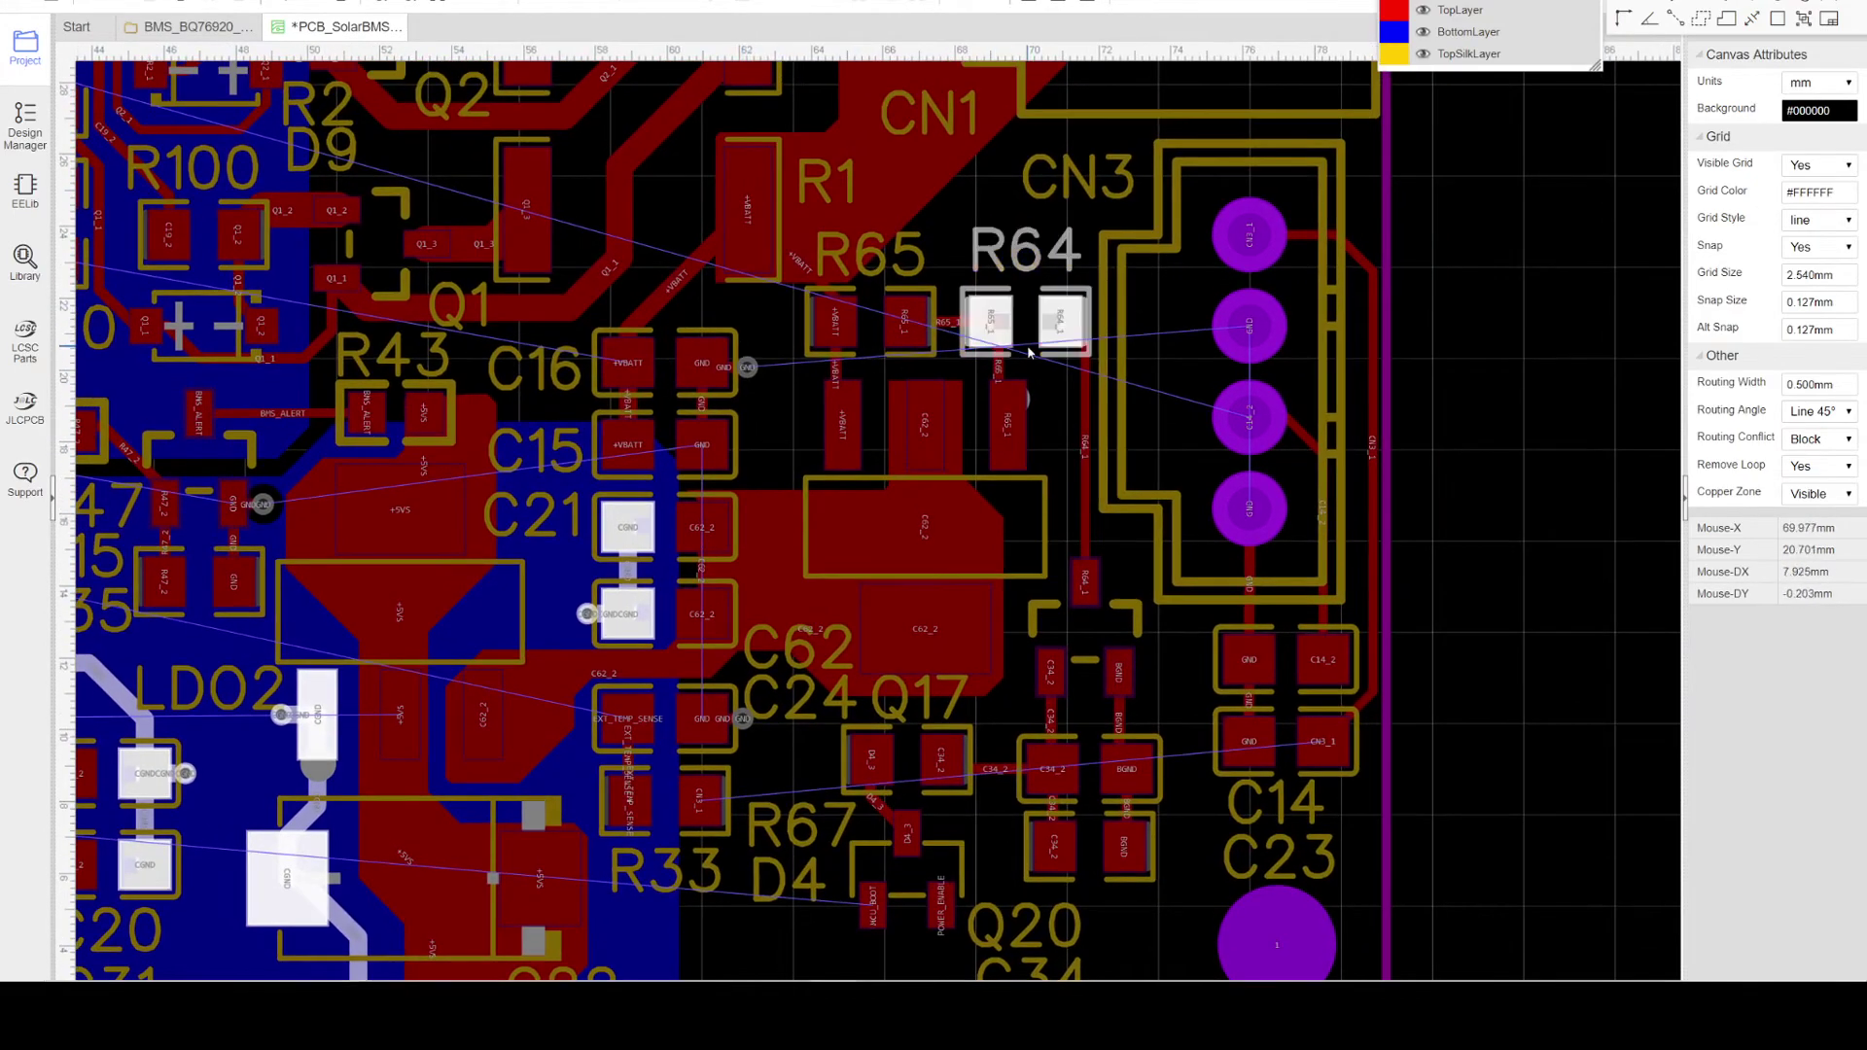
scroll(1027, 344, "up", 1)
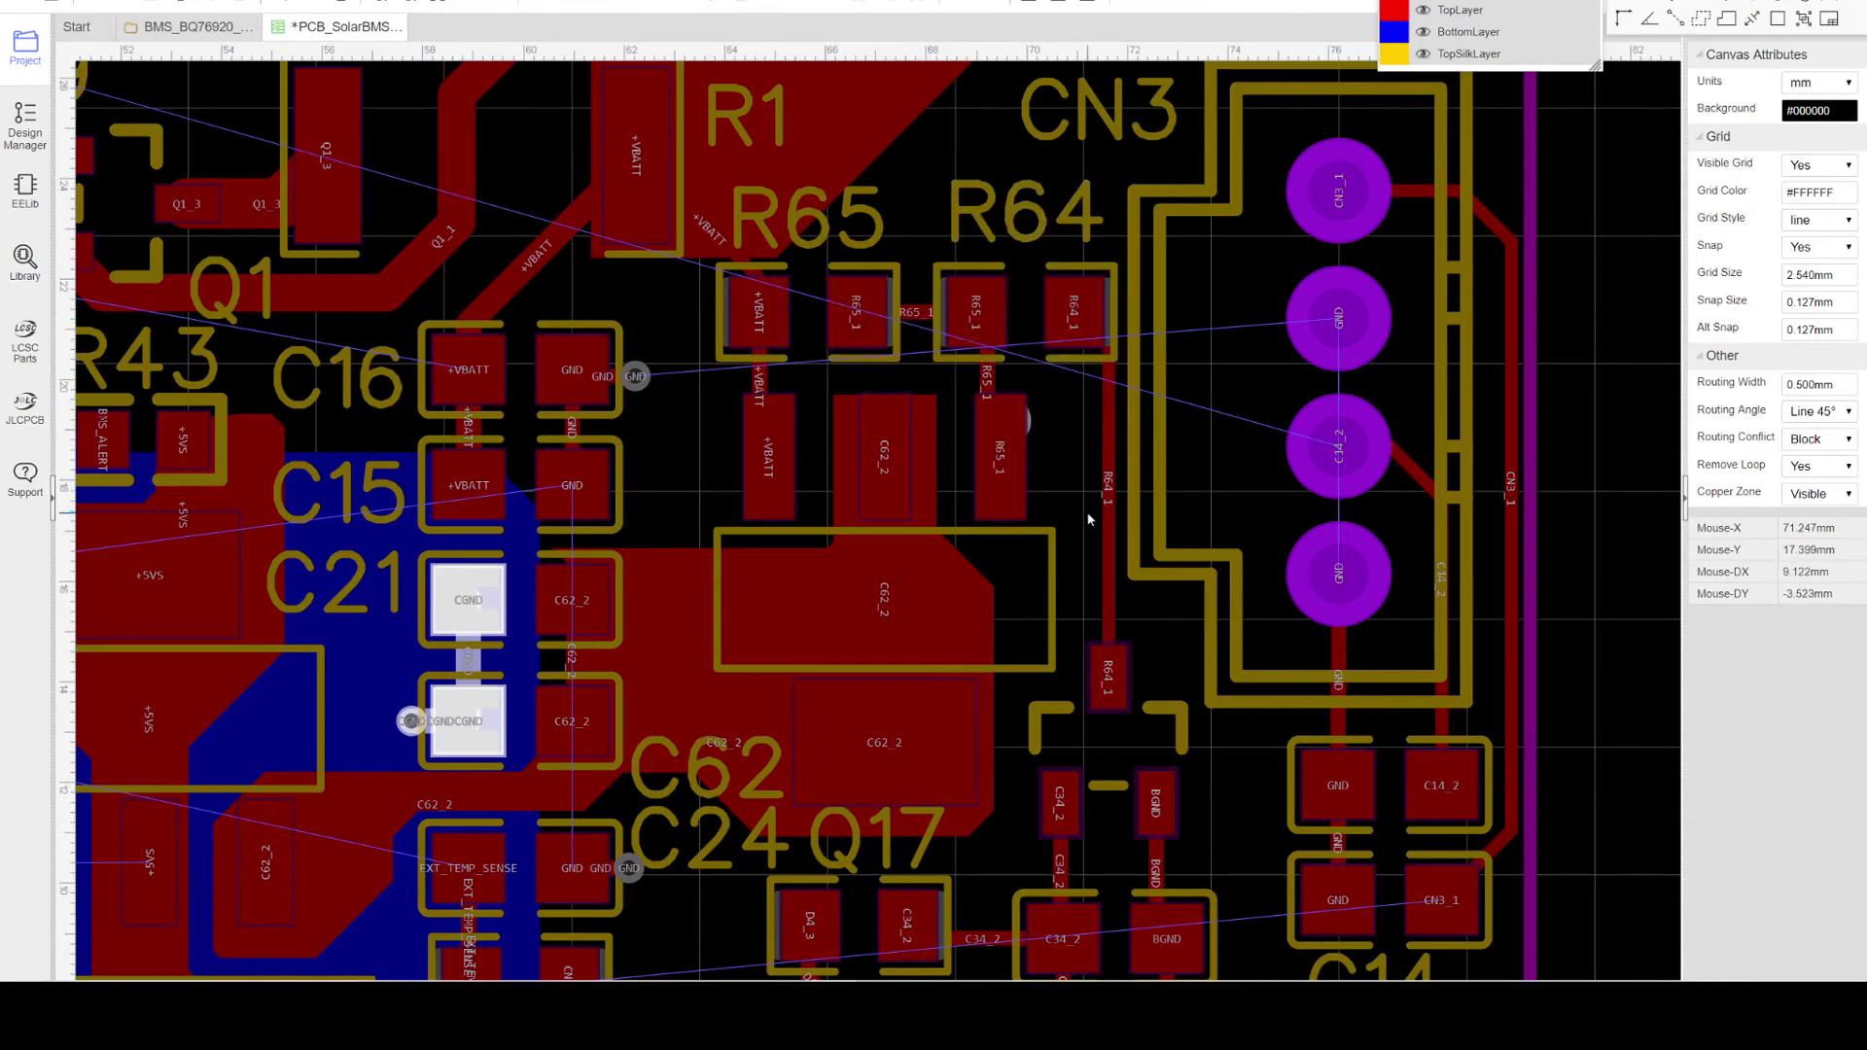
right_click_drag(1076, 499, 1198, 339)
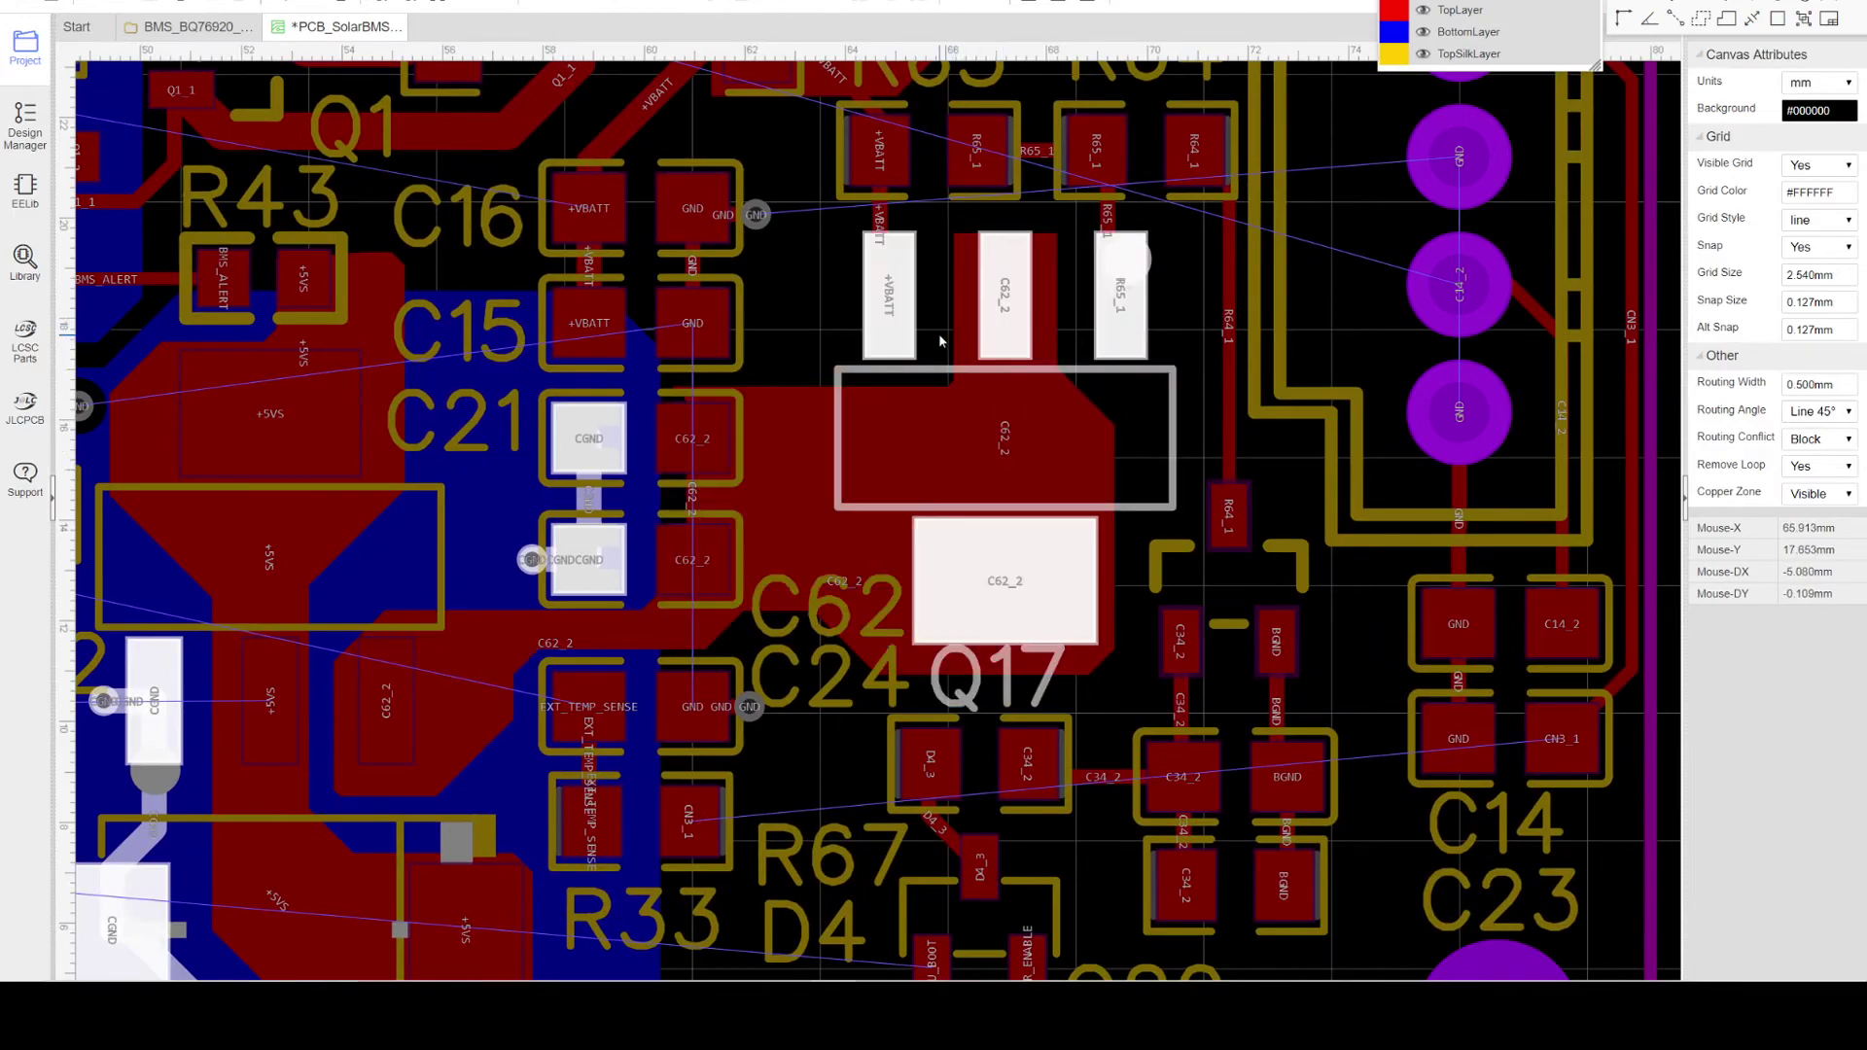
Step: Select the C62_2 solid region beneath Q17 and inspect its extent from the transistor to LDO2
scroll(822, 342, "up", 2)
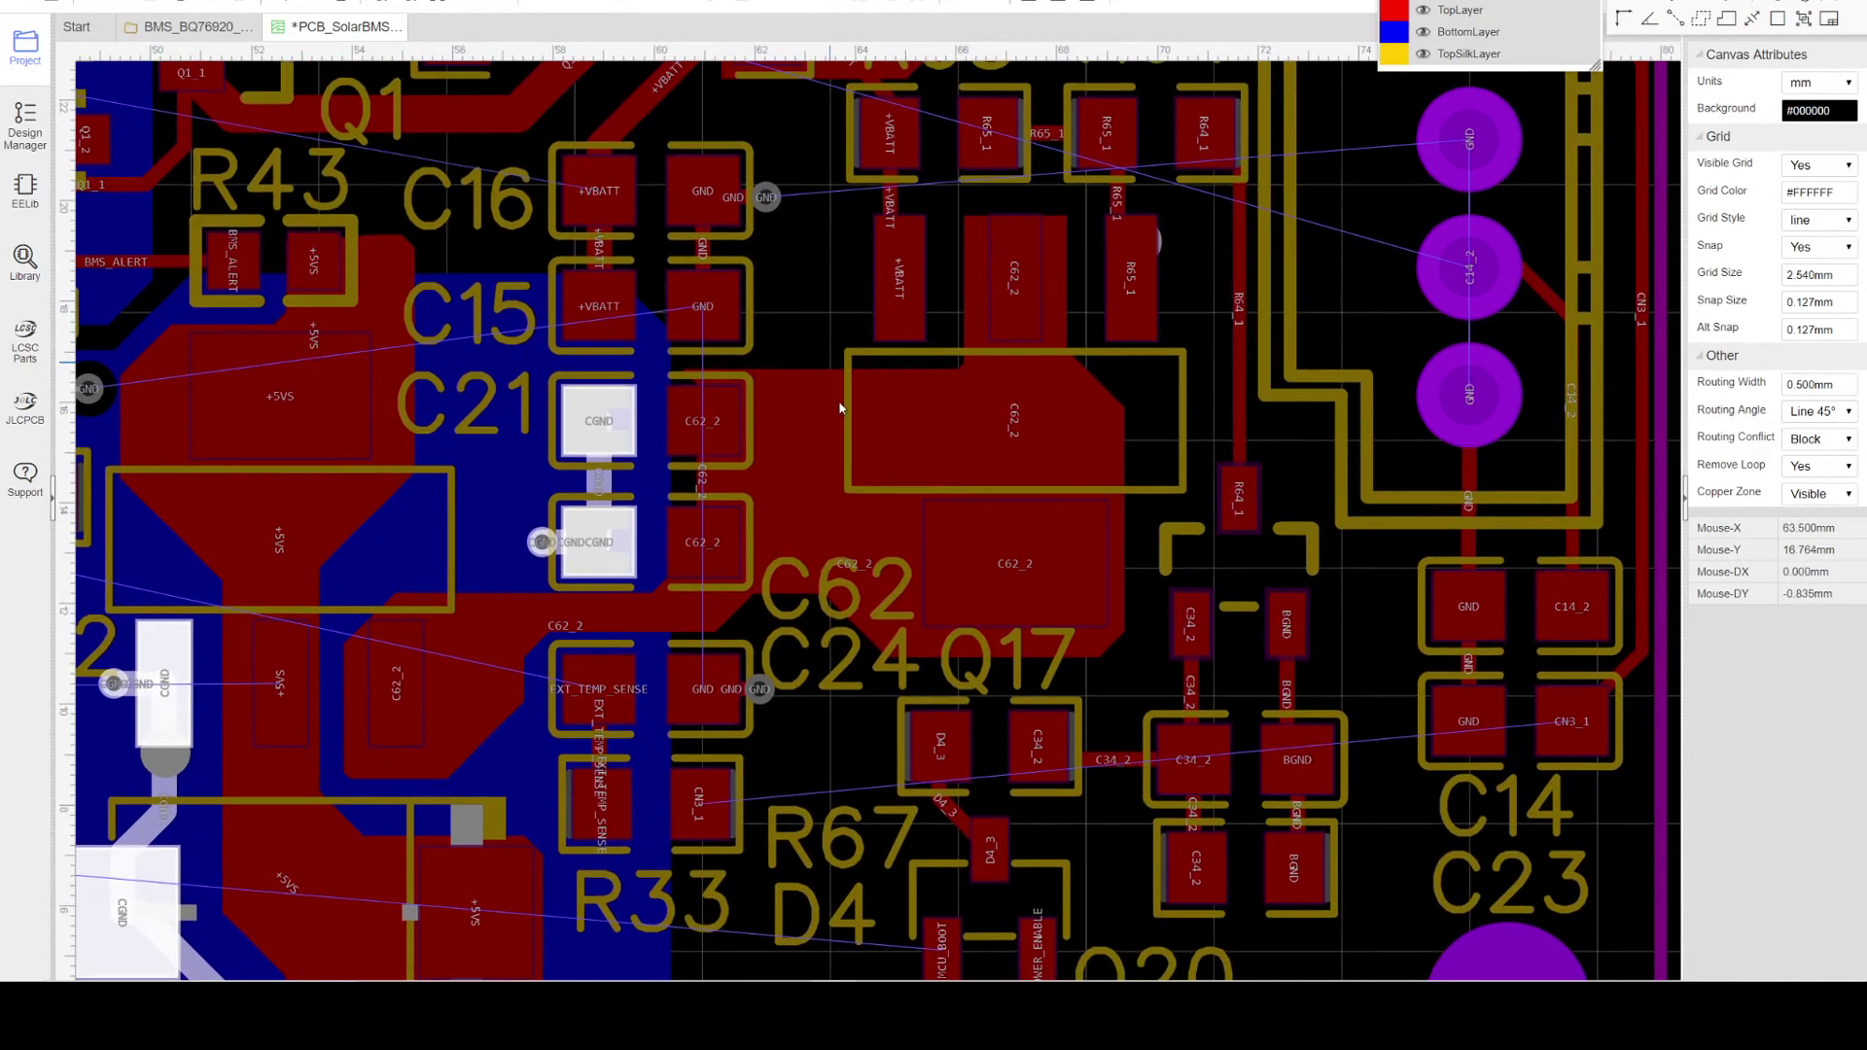
scroll(823, 435, "down", 2)
scroll(1110, 418, "up", 2)
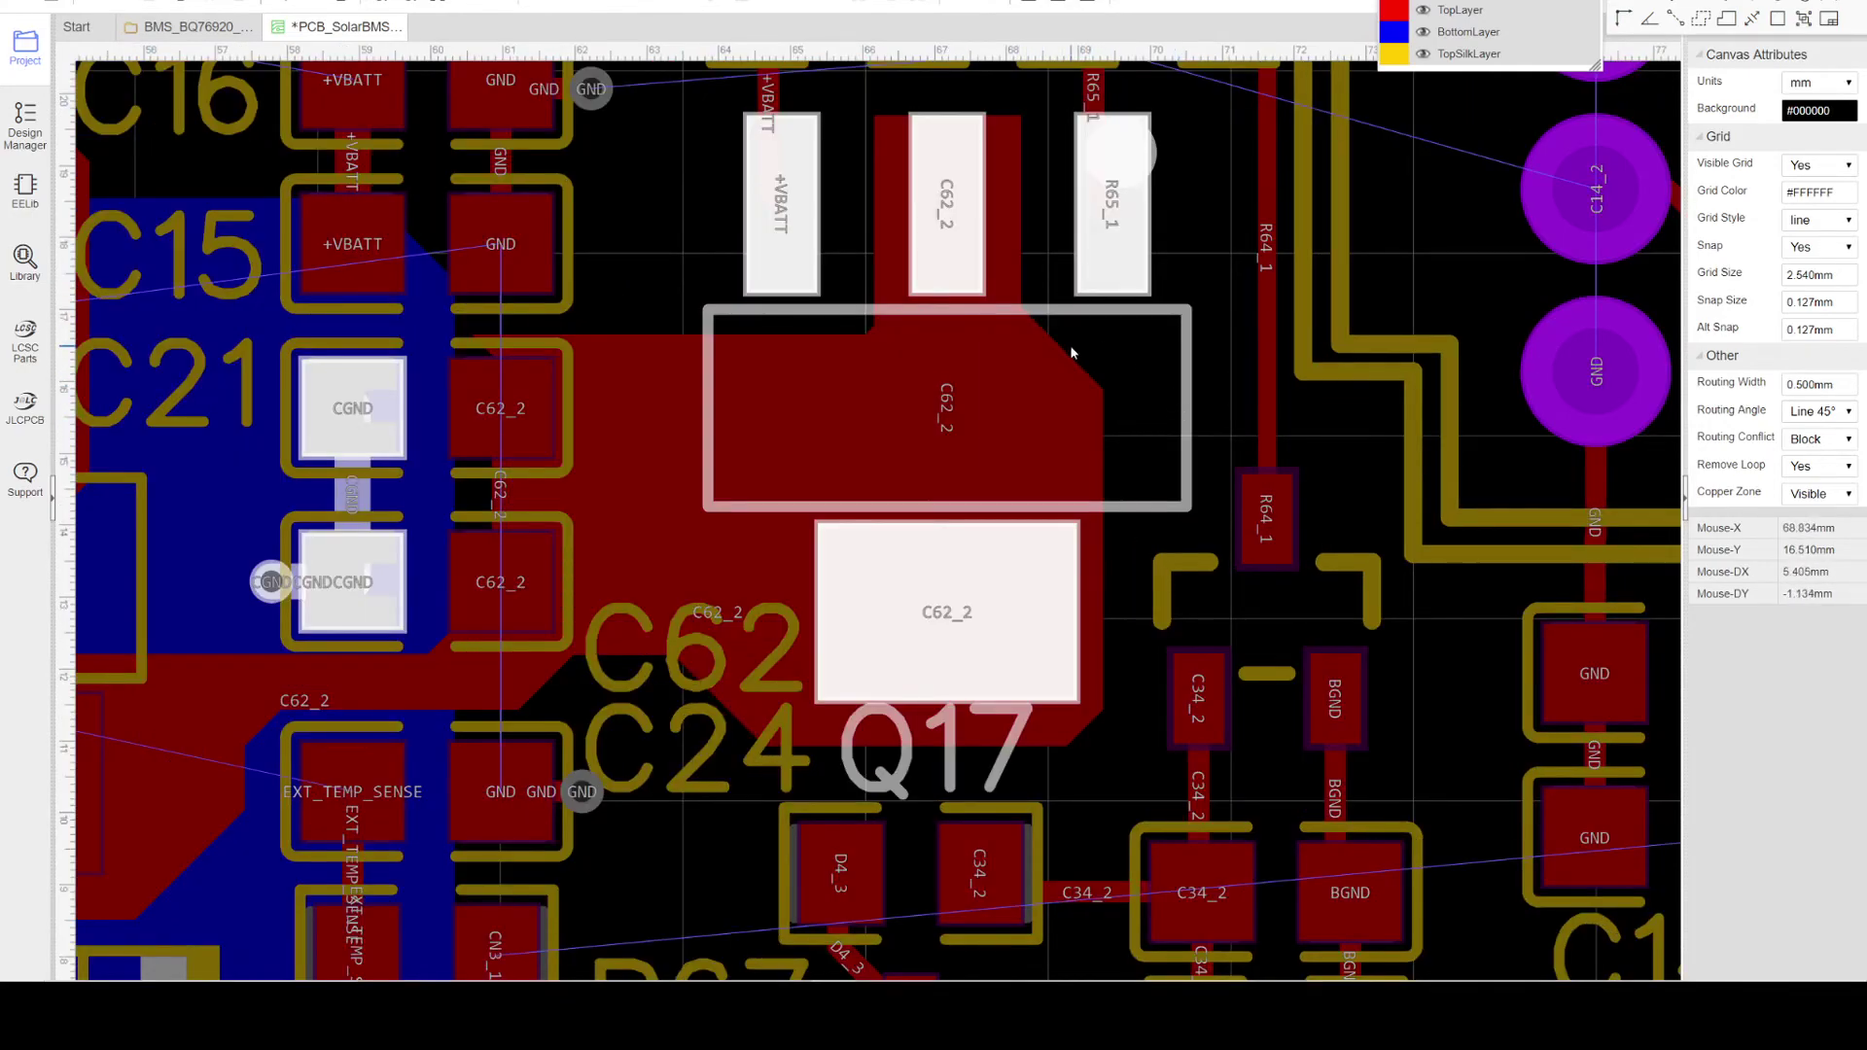
left_click(1072, 348)
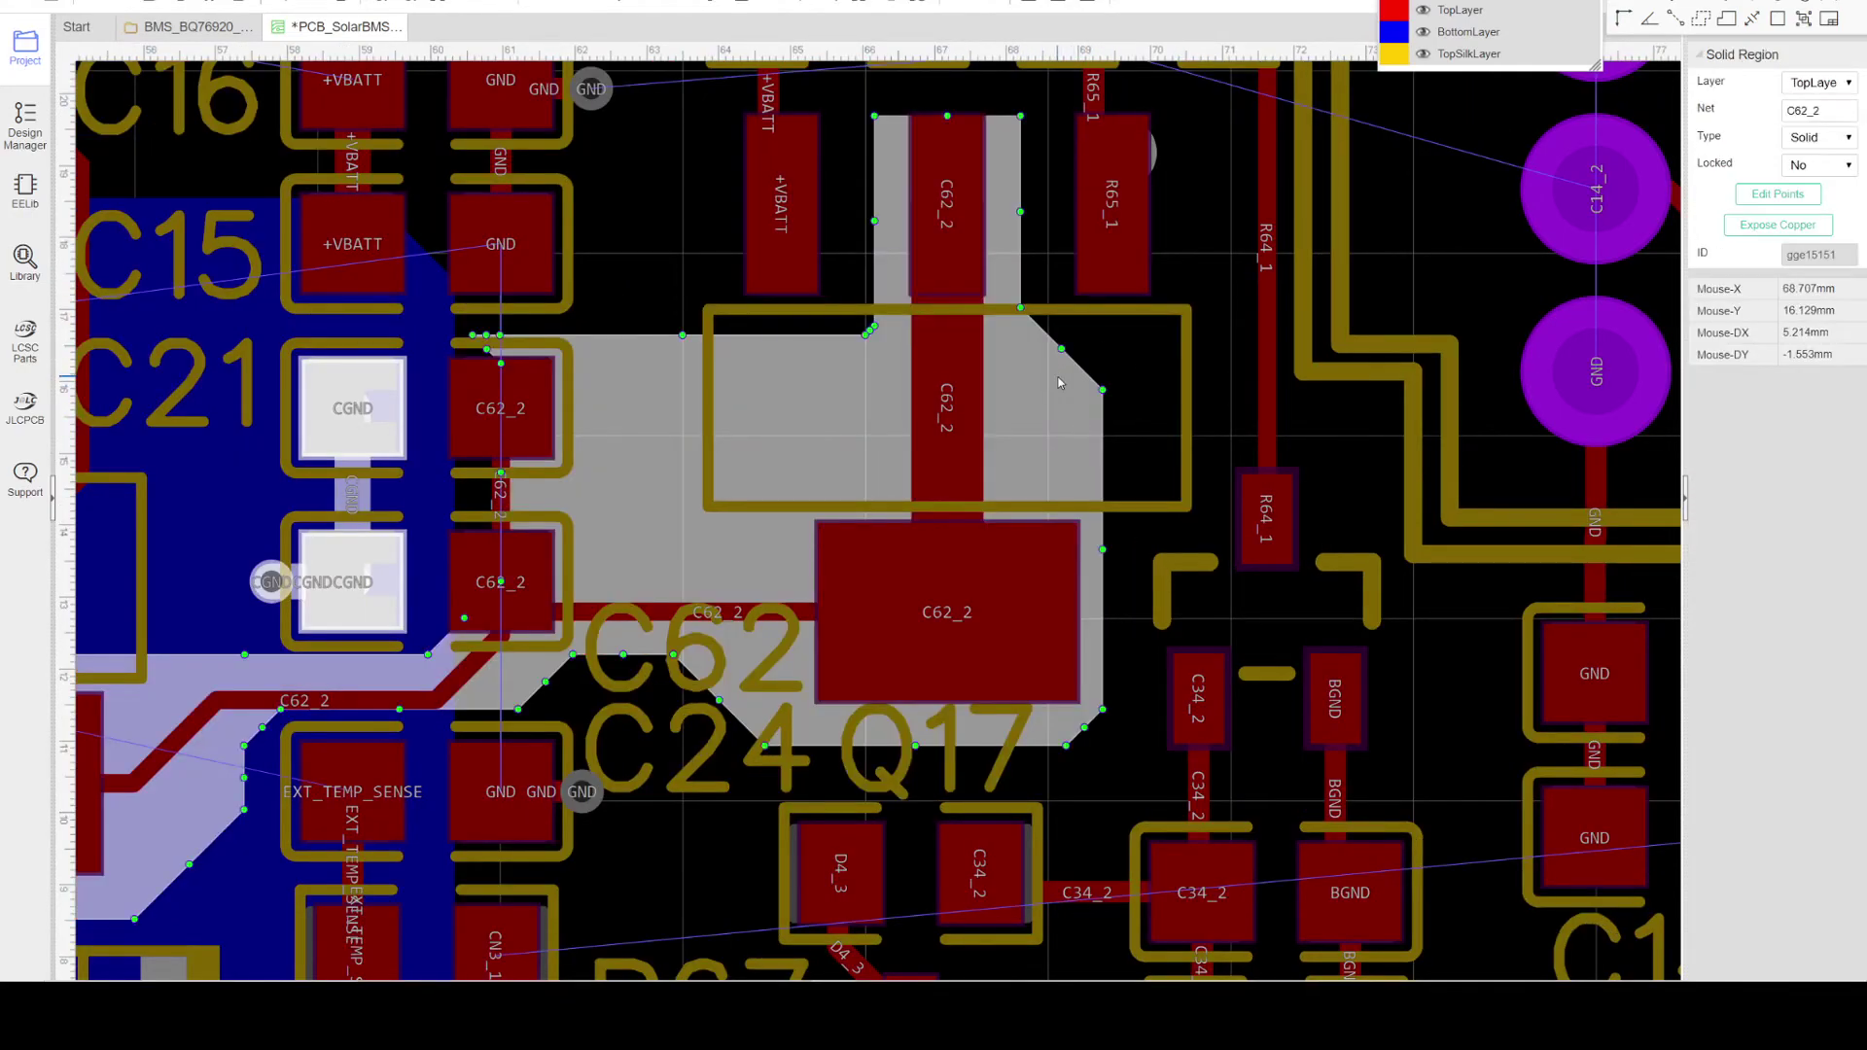
scroll(1059, 382, "down", 1)
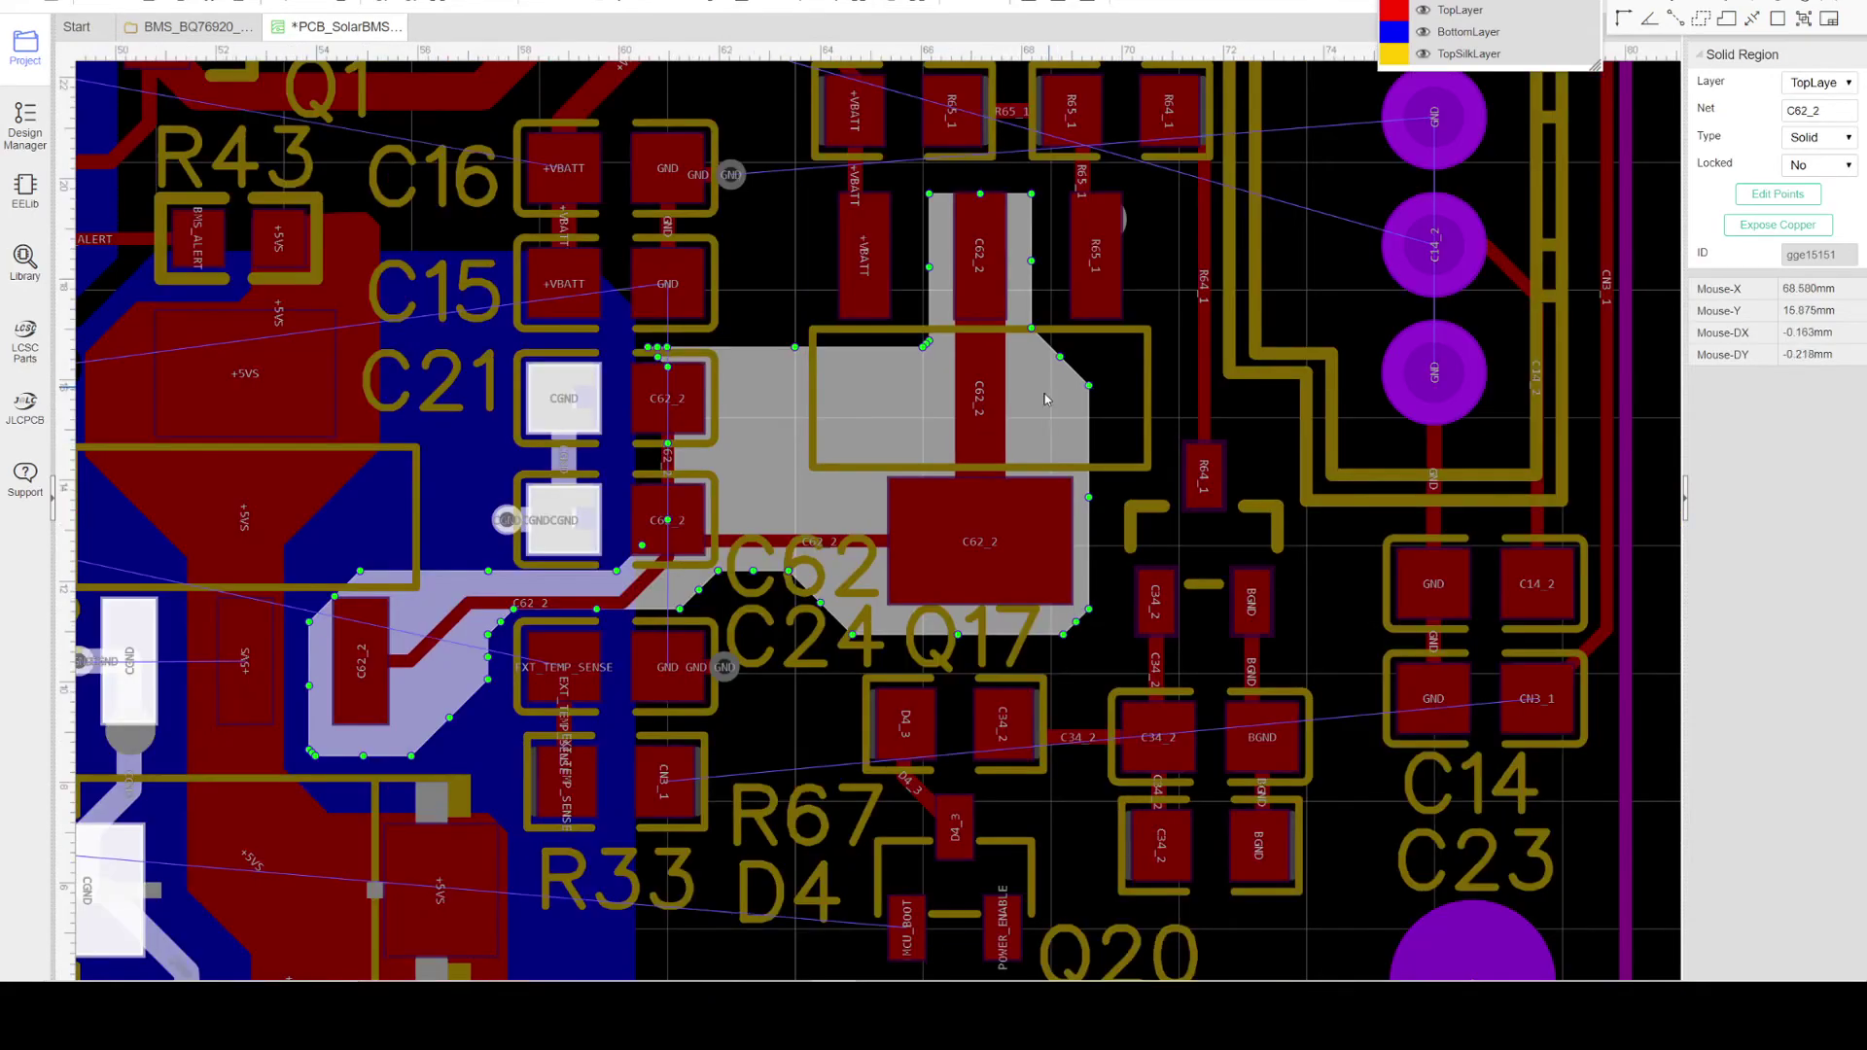
left_click(1091, 663)
right_click_drag(781, 683, 1015, 611)
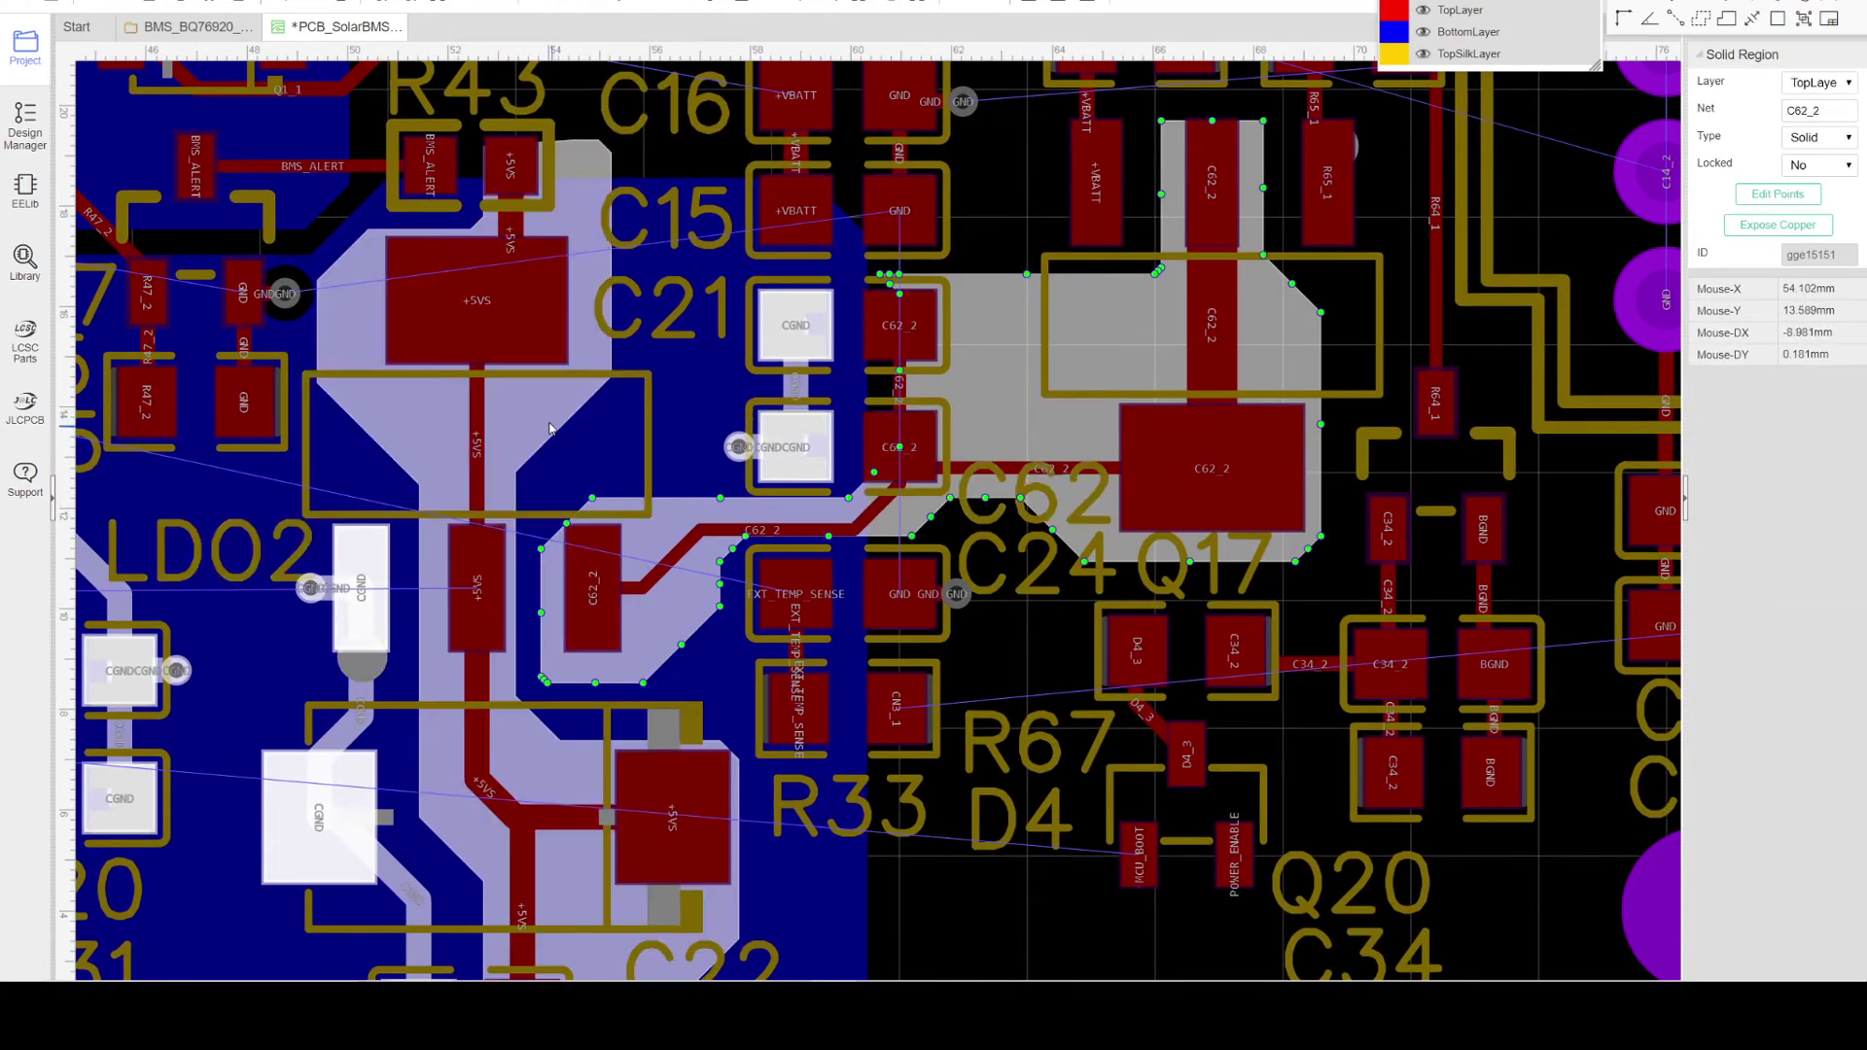
Step: Select the +5VS solid region running from R43 past LDO2 to C70, inspect its extent, and clear the selection
left_click(550, 424)
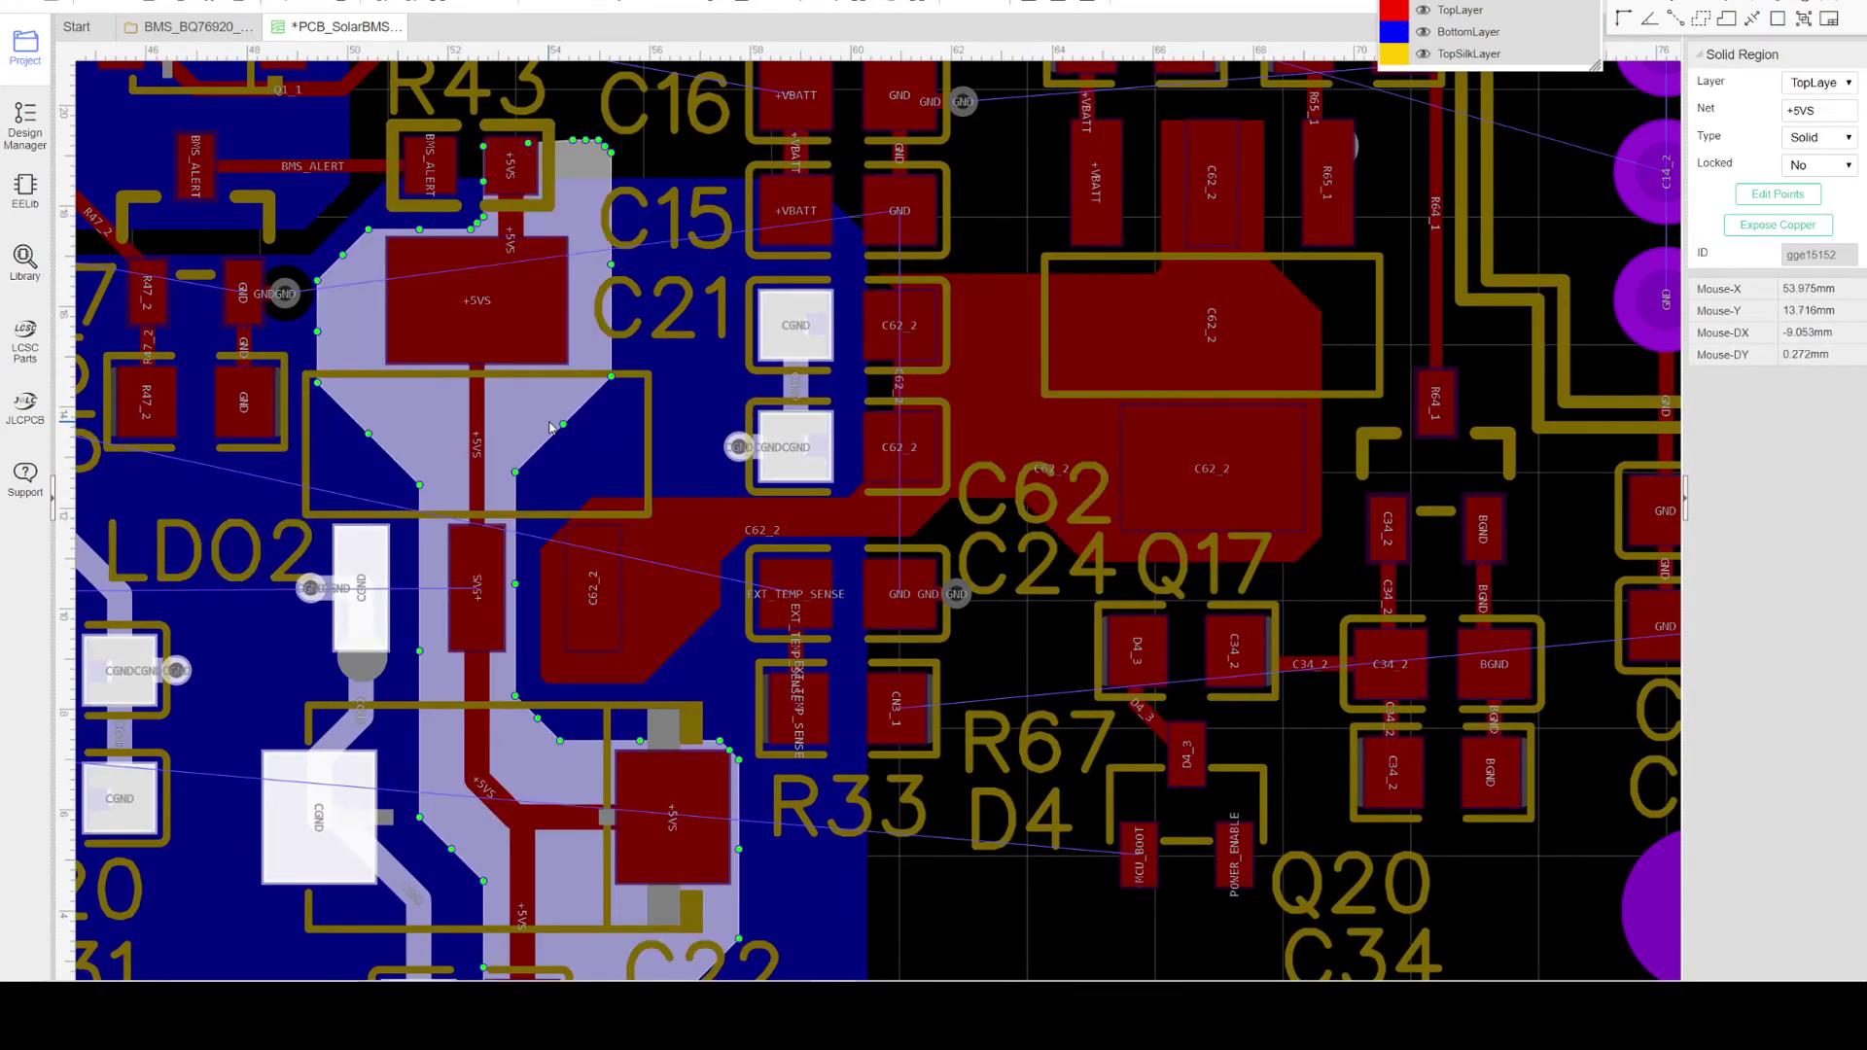
scroll(550, 425, "down", 2)
right_click_drag(846, 837, 1075, 772)
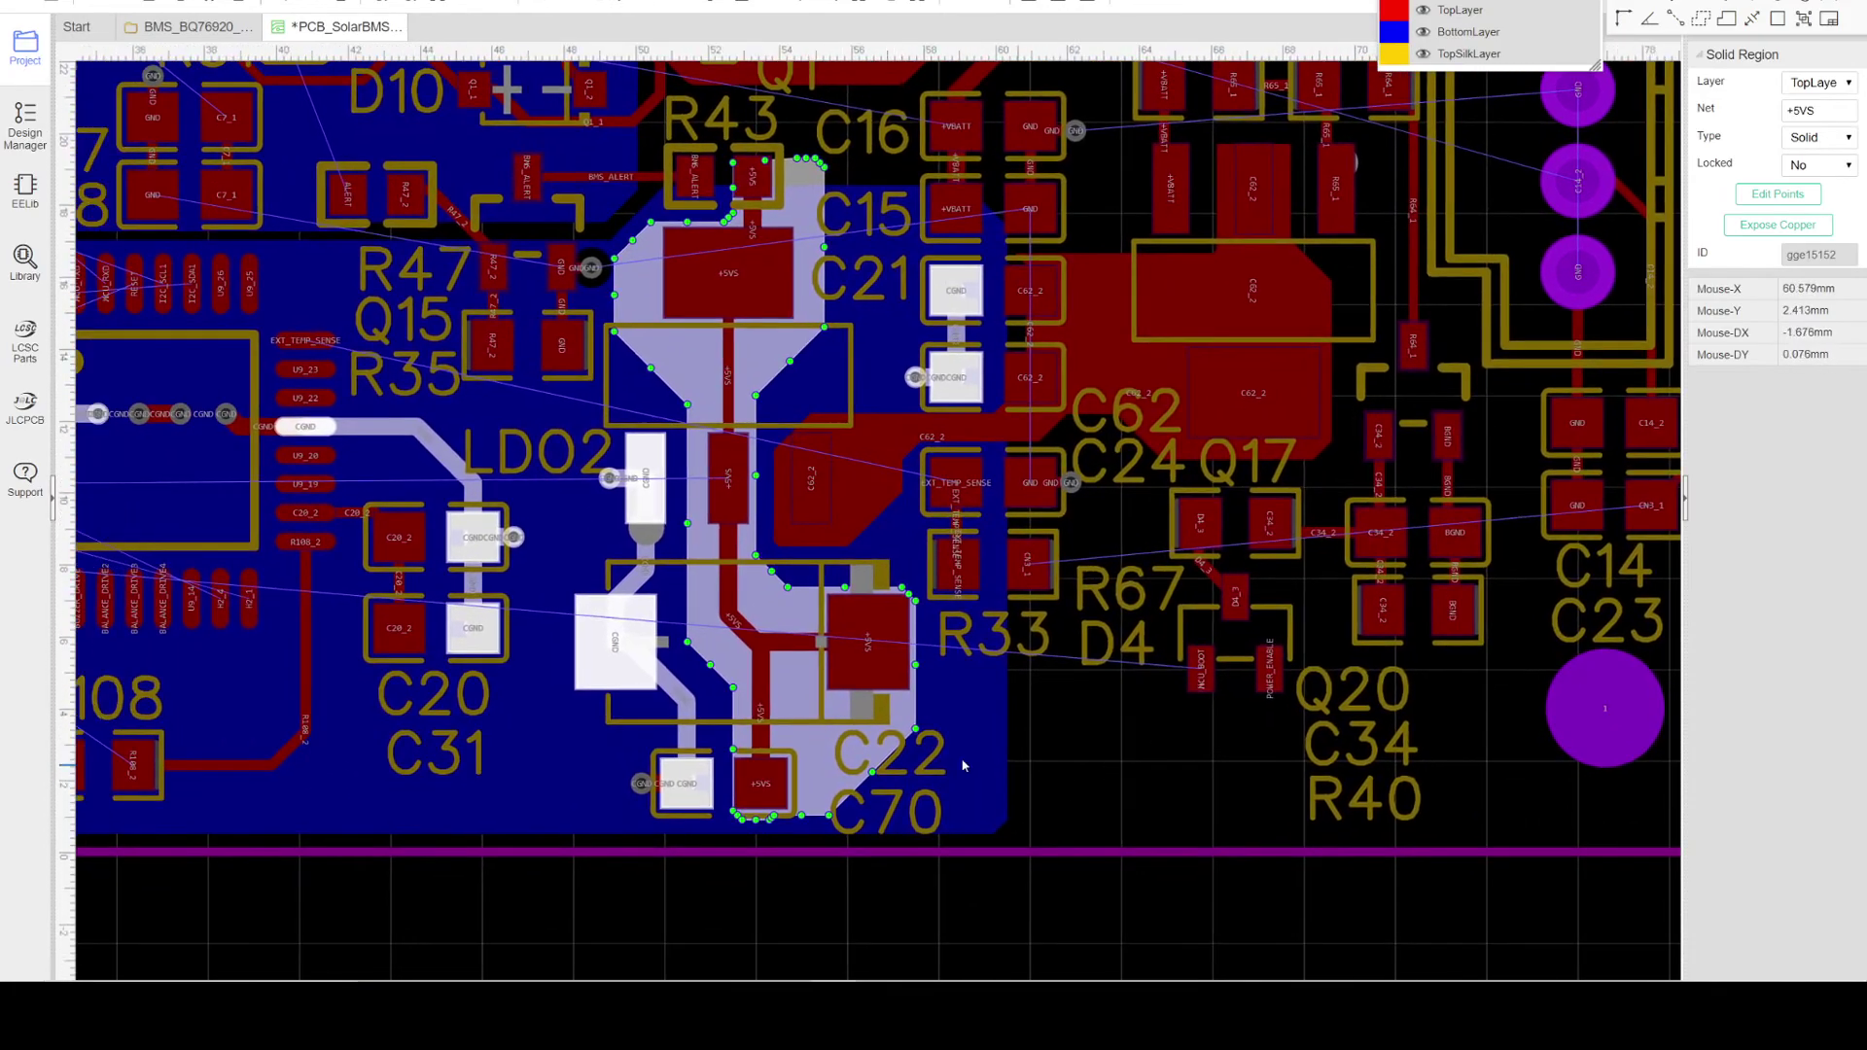
scroll(841, 710, "up", 1)
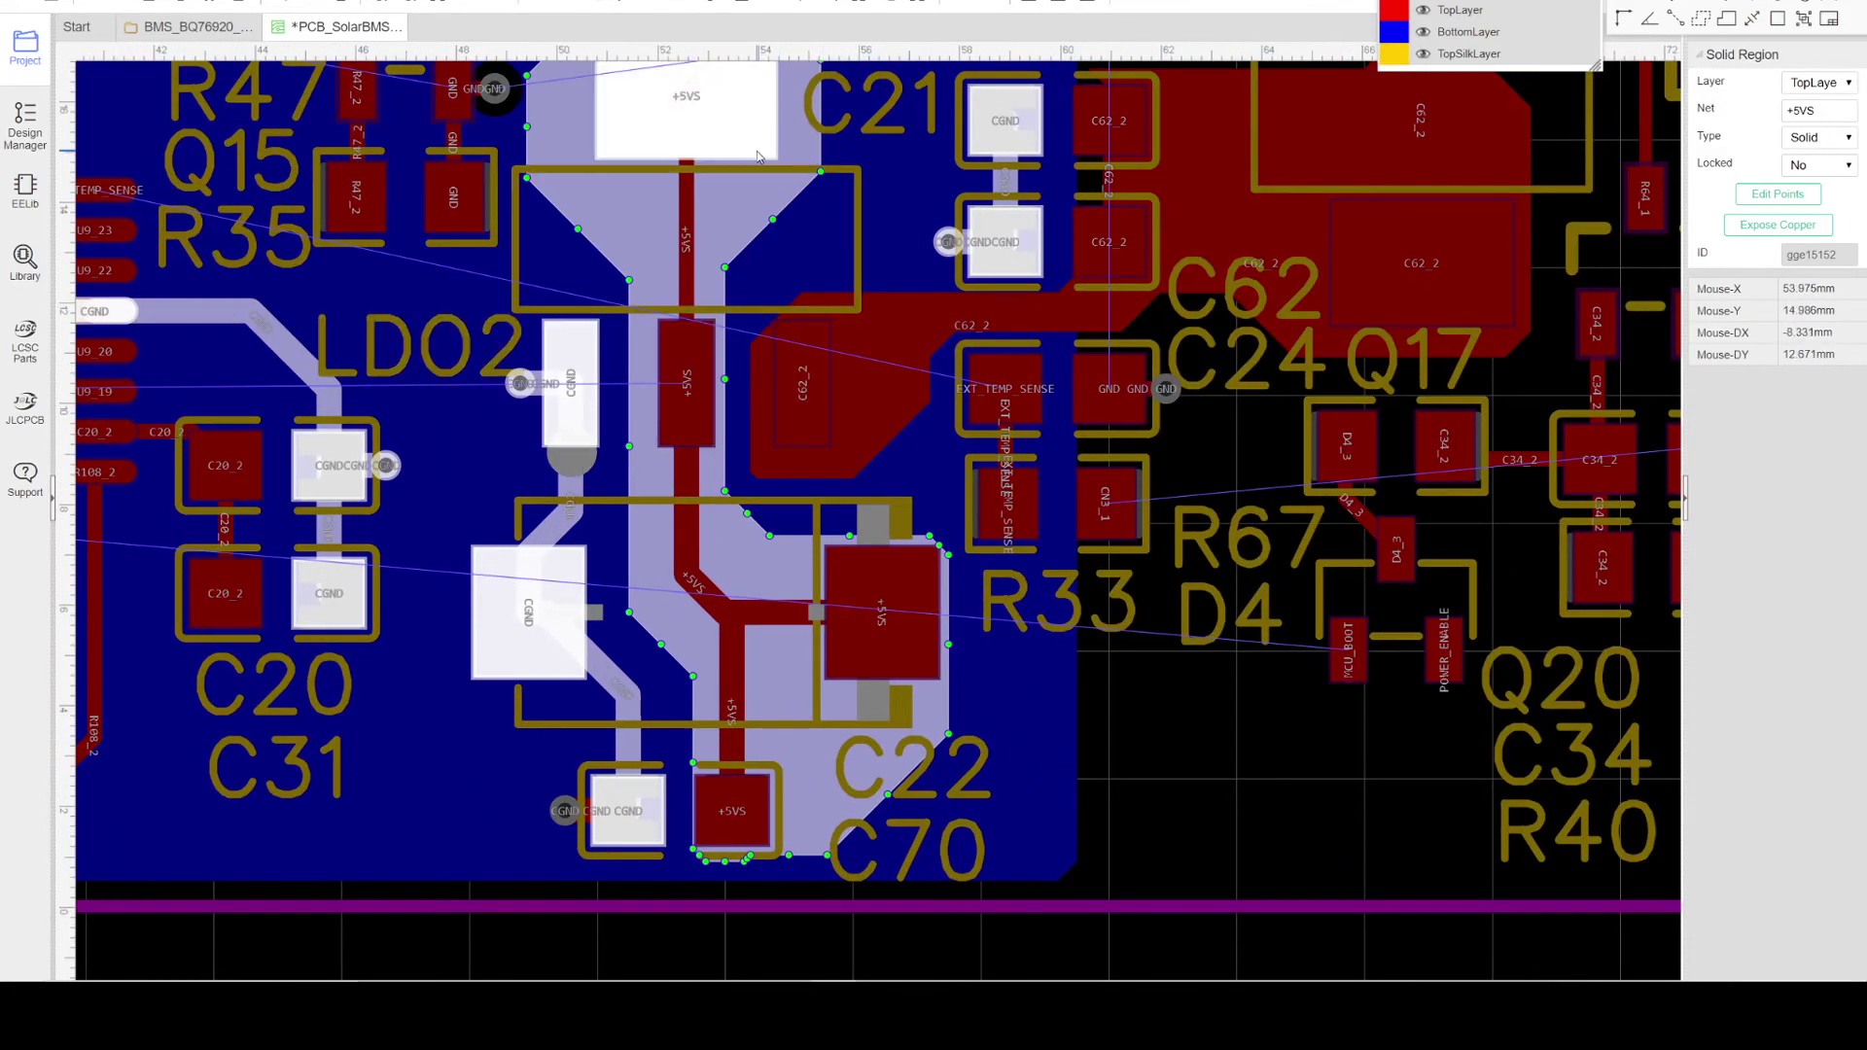
left_click(1115, 735)
Step: Survey the board's lower edge from C70 to SW1 and bring the overall layout into view
right_click_drag(1122, 720, 1102, 706)
scroll(1101, 703, "down", 2)
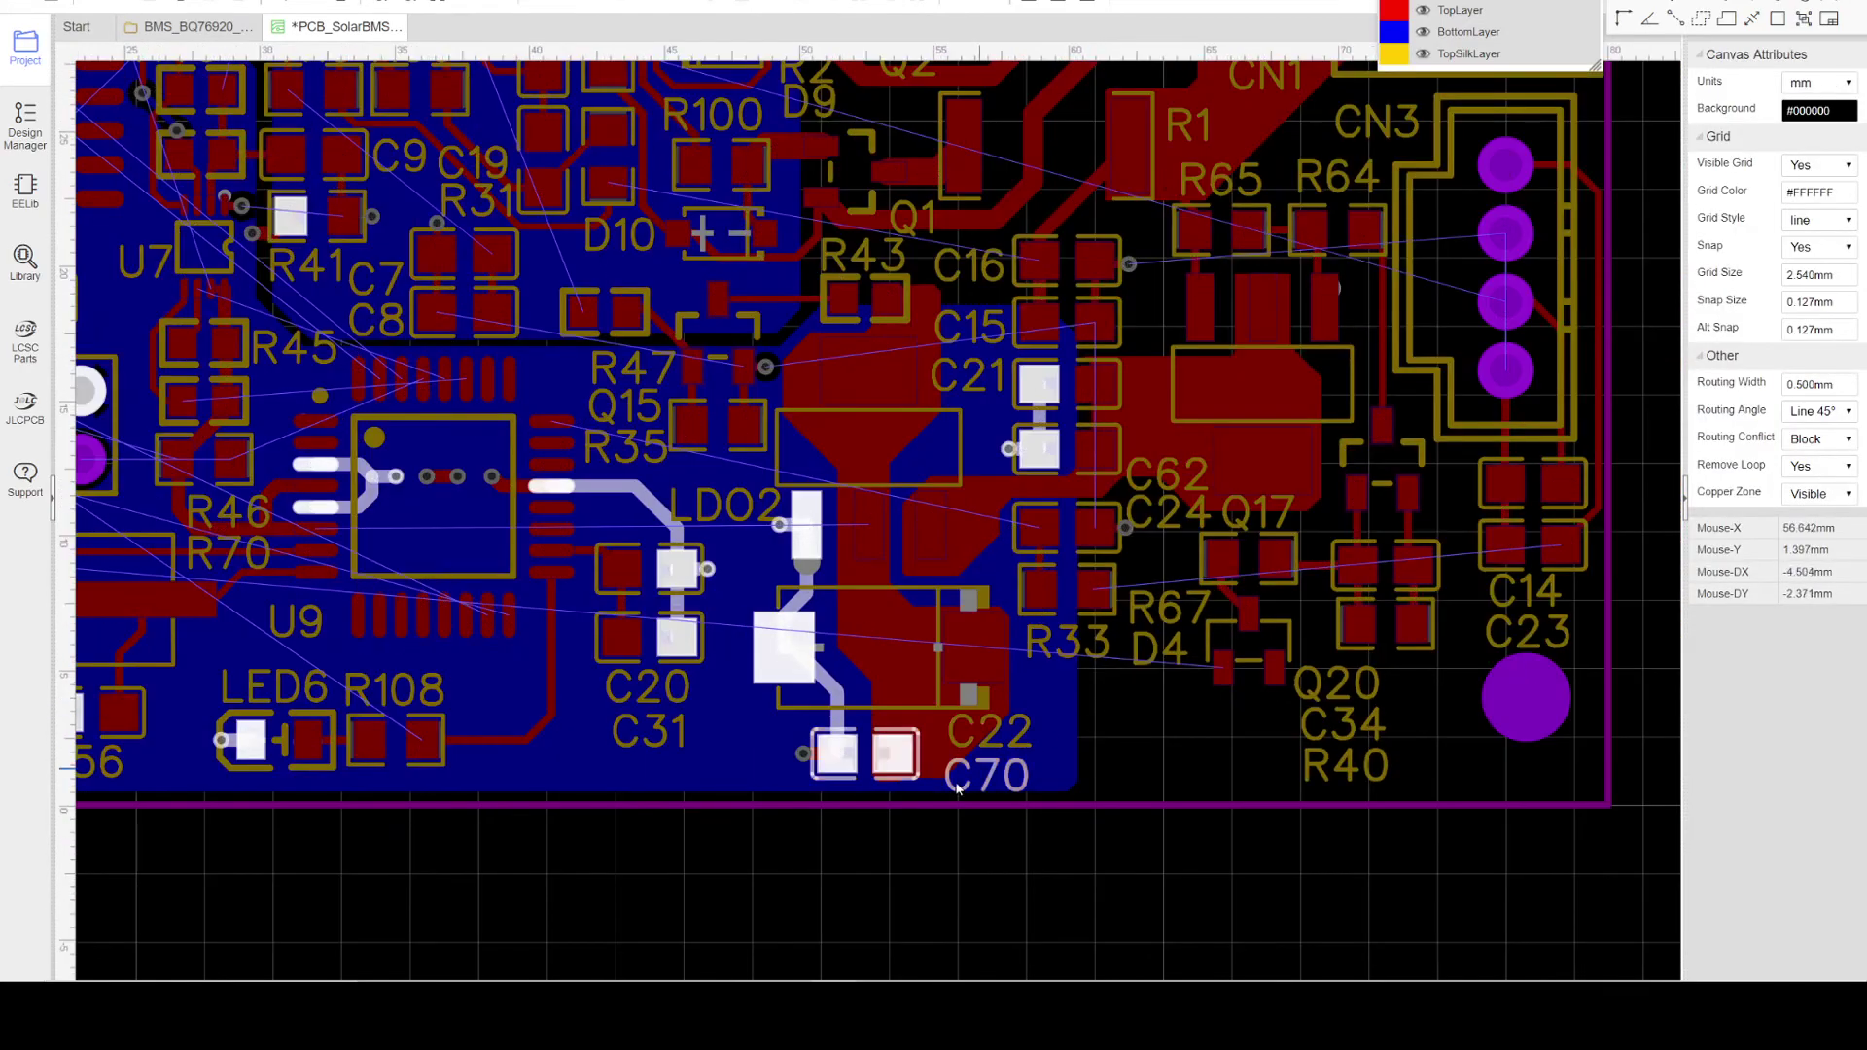
right_click_drag(646, 857, 1235, 823)
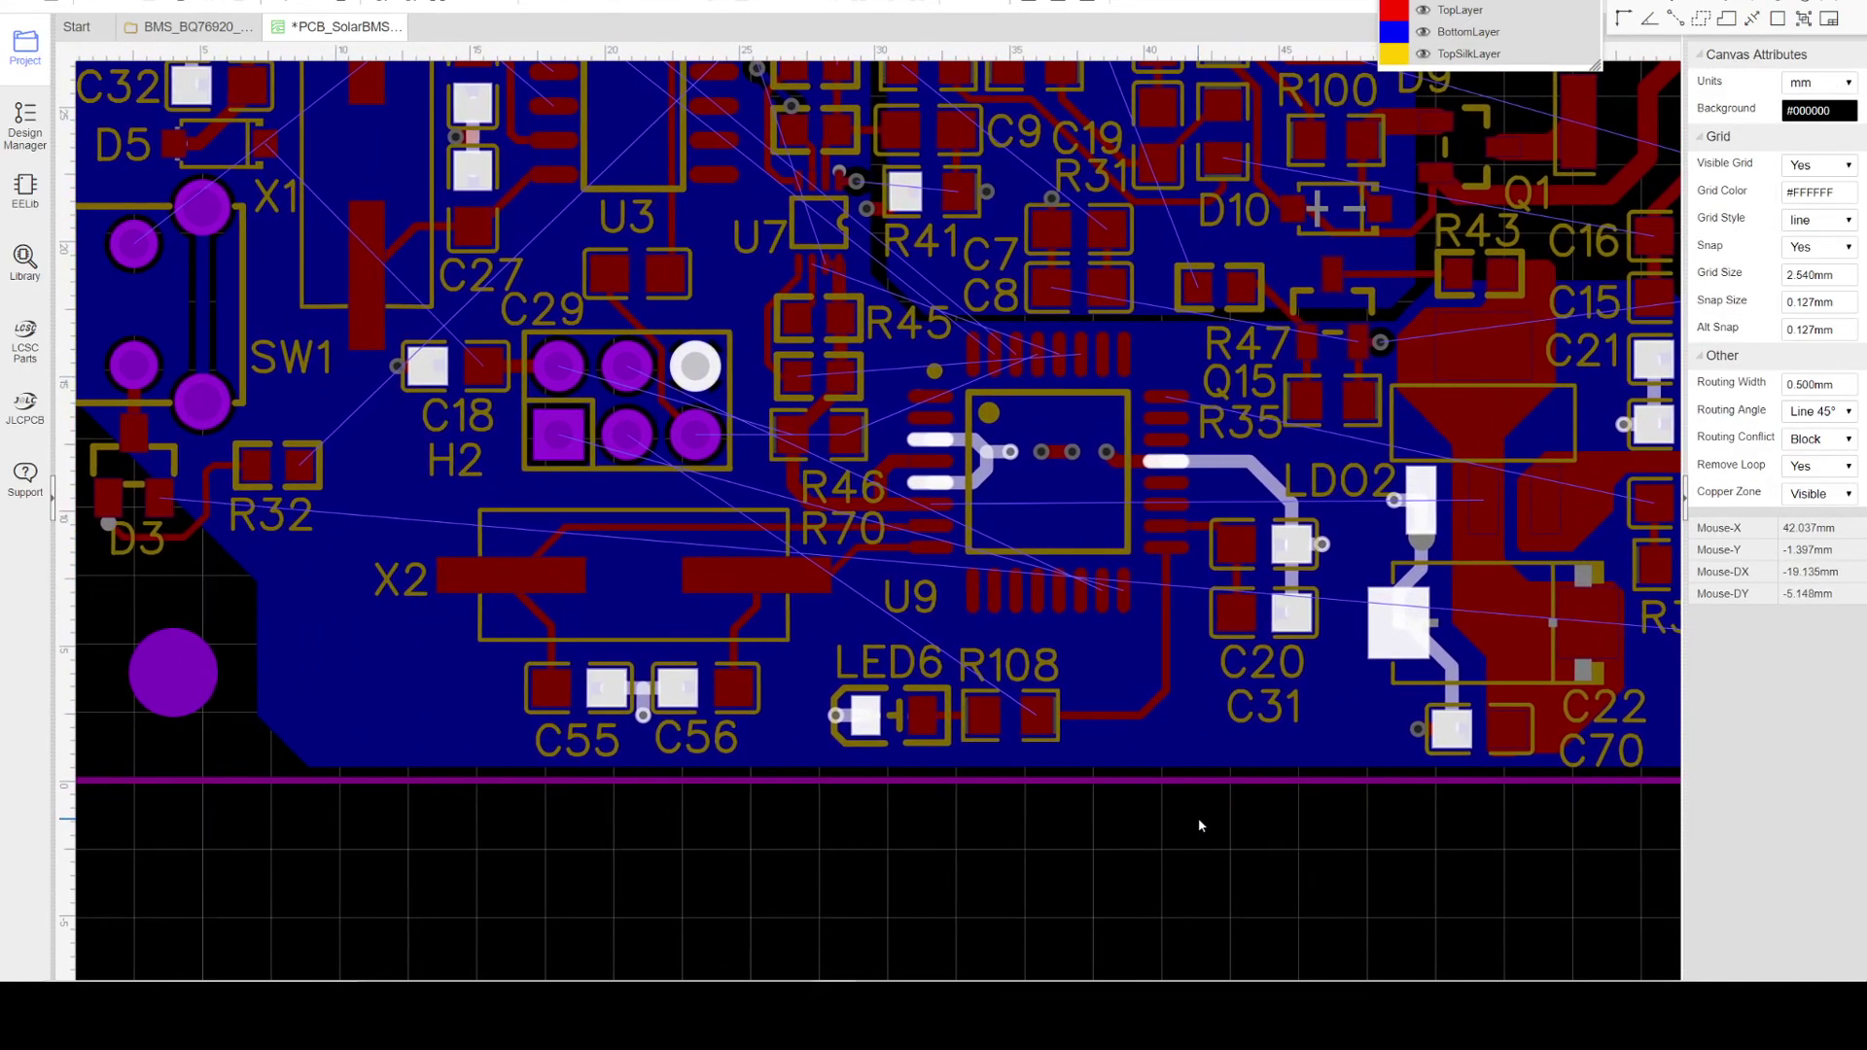
right_click_drag(592, 836, 618, 916)
scroll(637, 895, "down", 2)
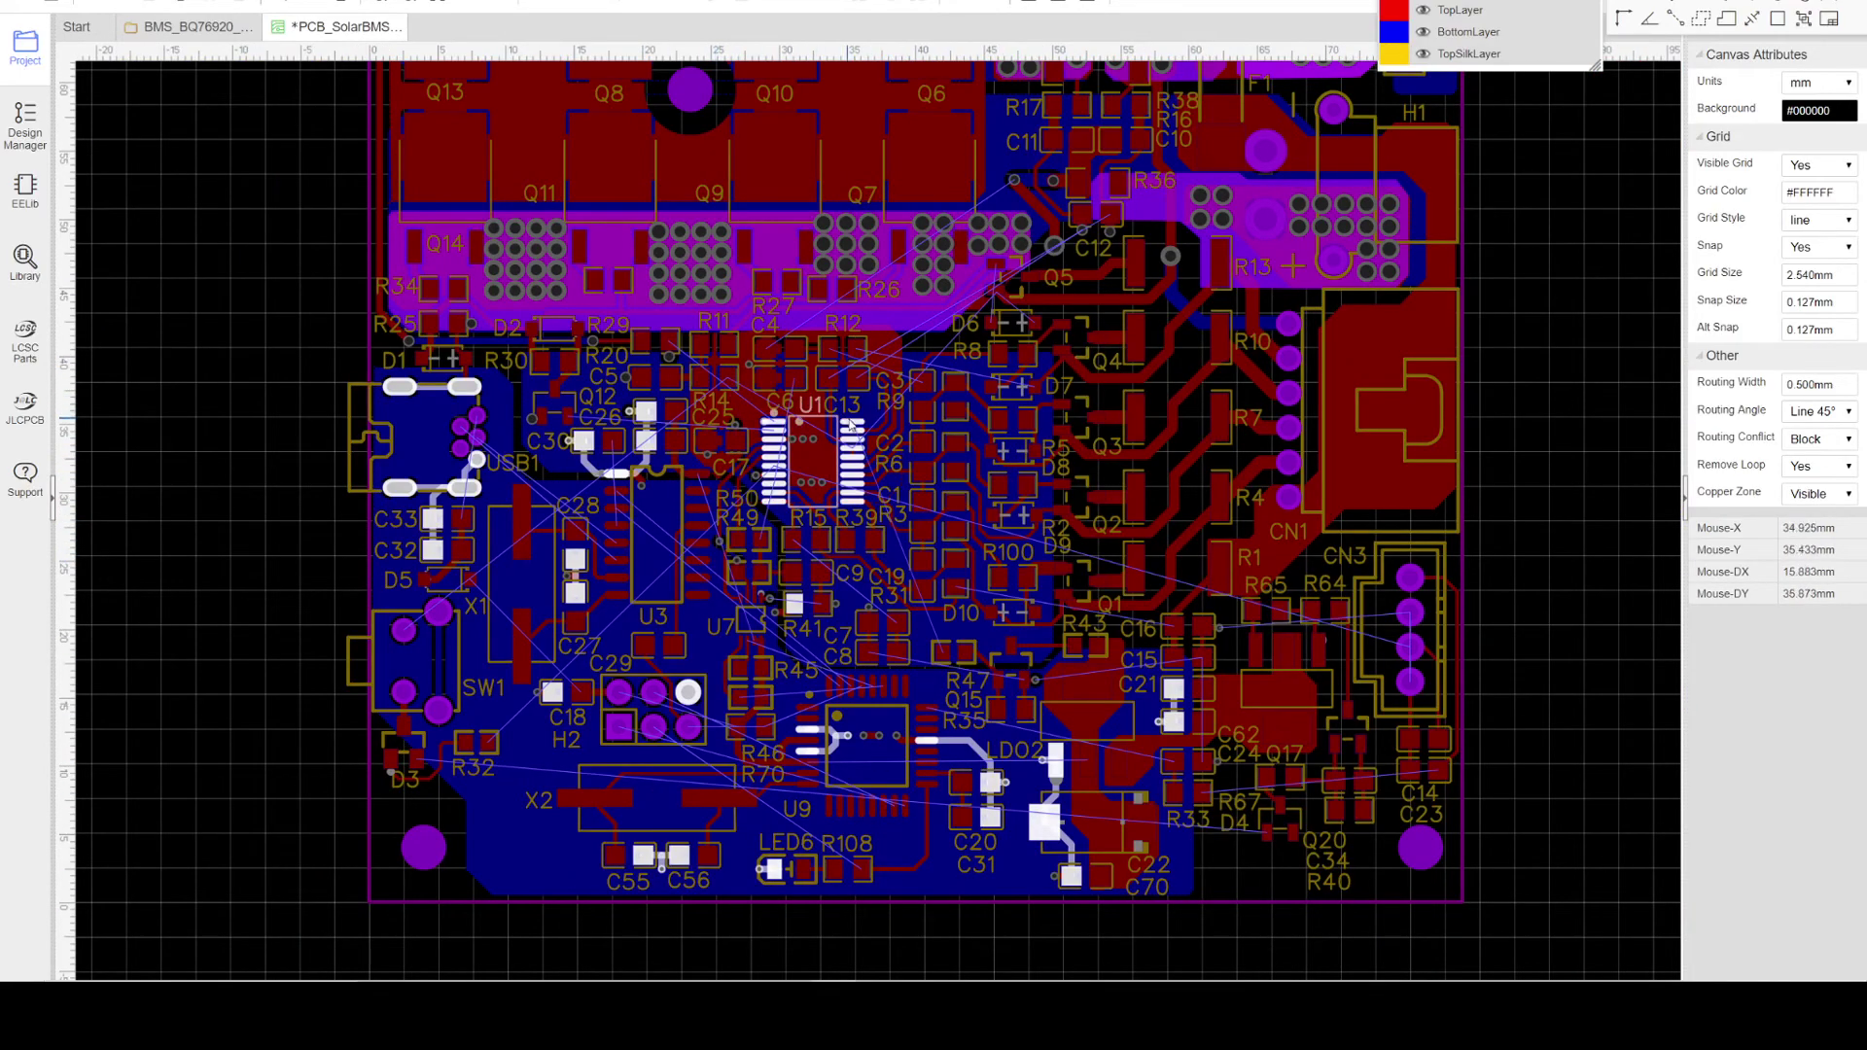
scroll(860, 449, "down", 2)
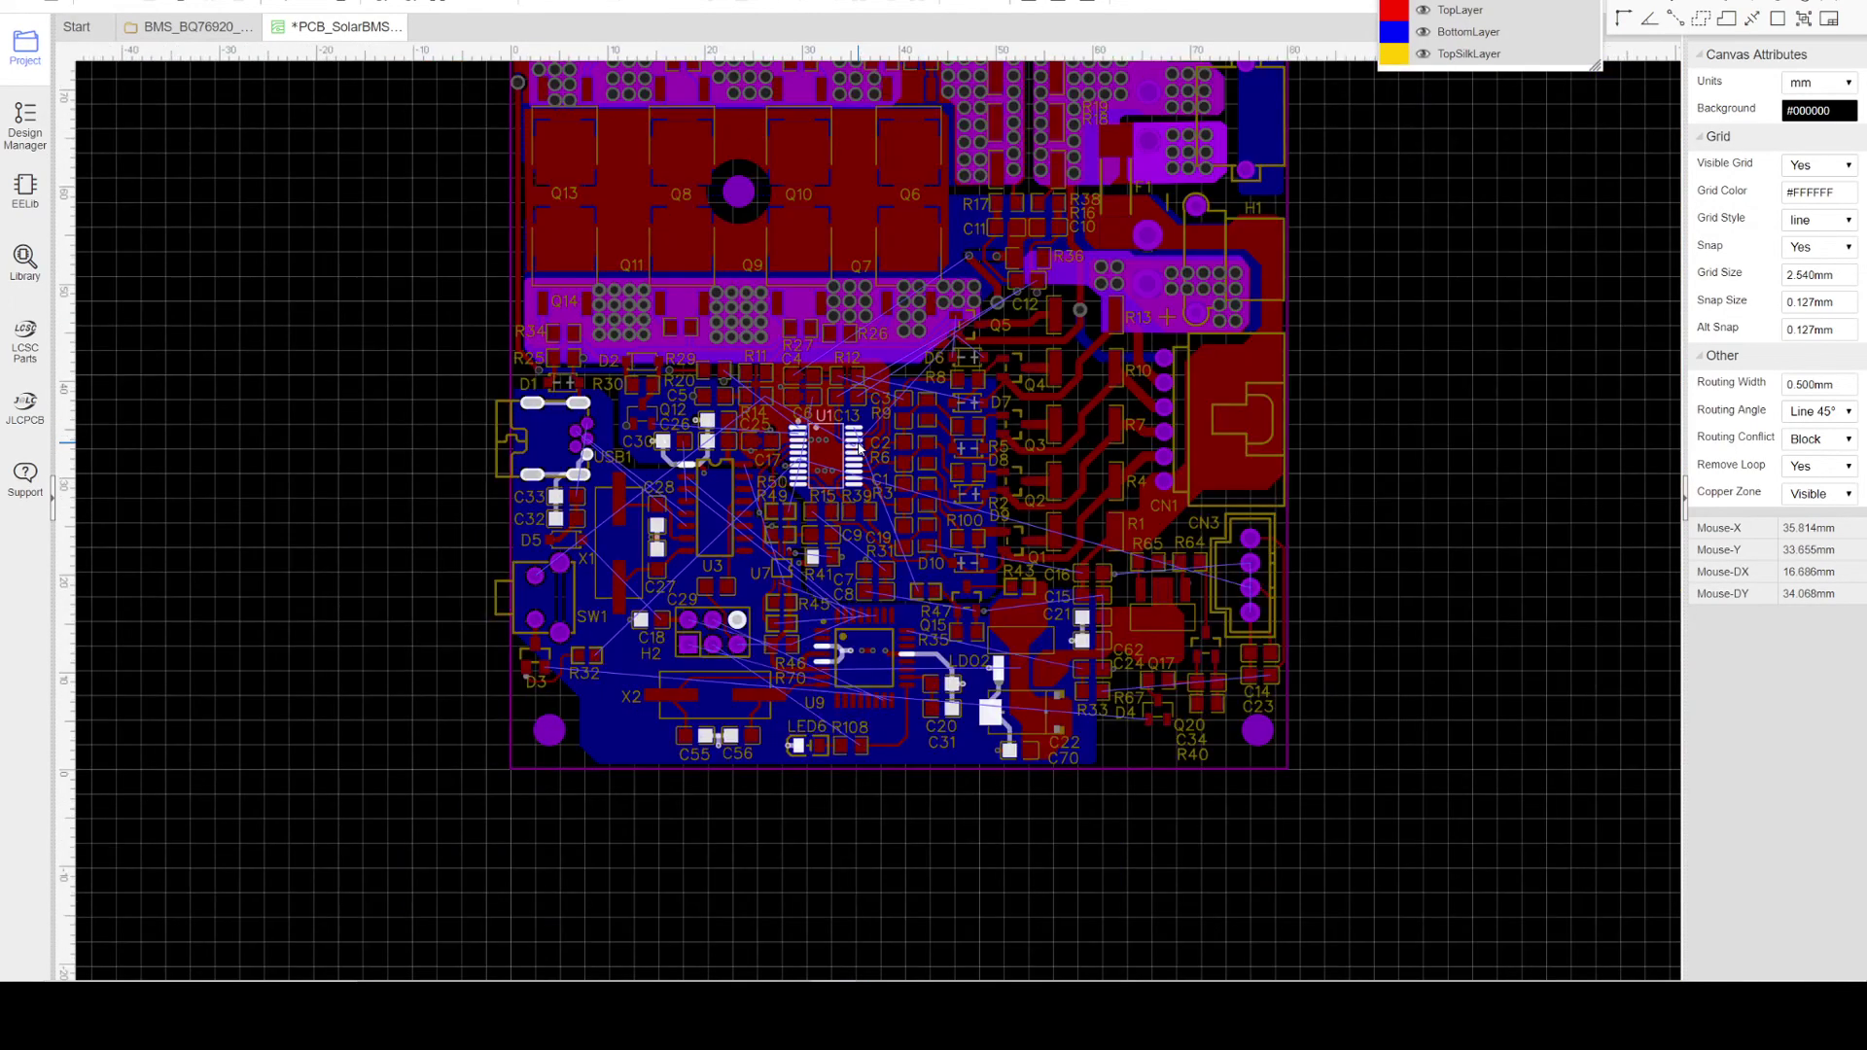
Step: Hide the Ratlines layer so the board shows without its unrouted connection lines
right_click_drag(920, 417, 912, 583)
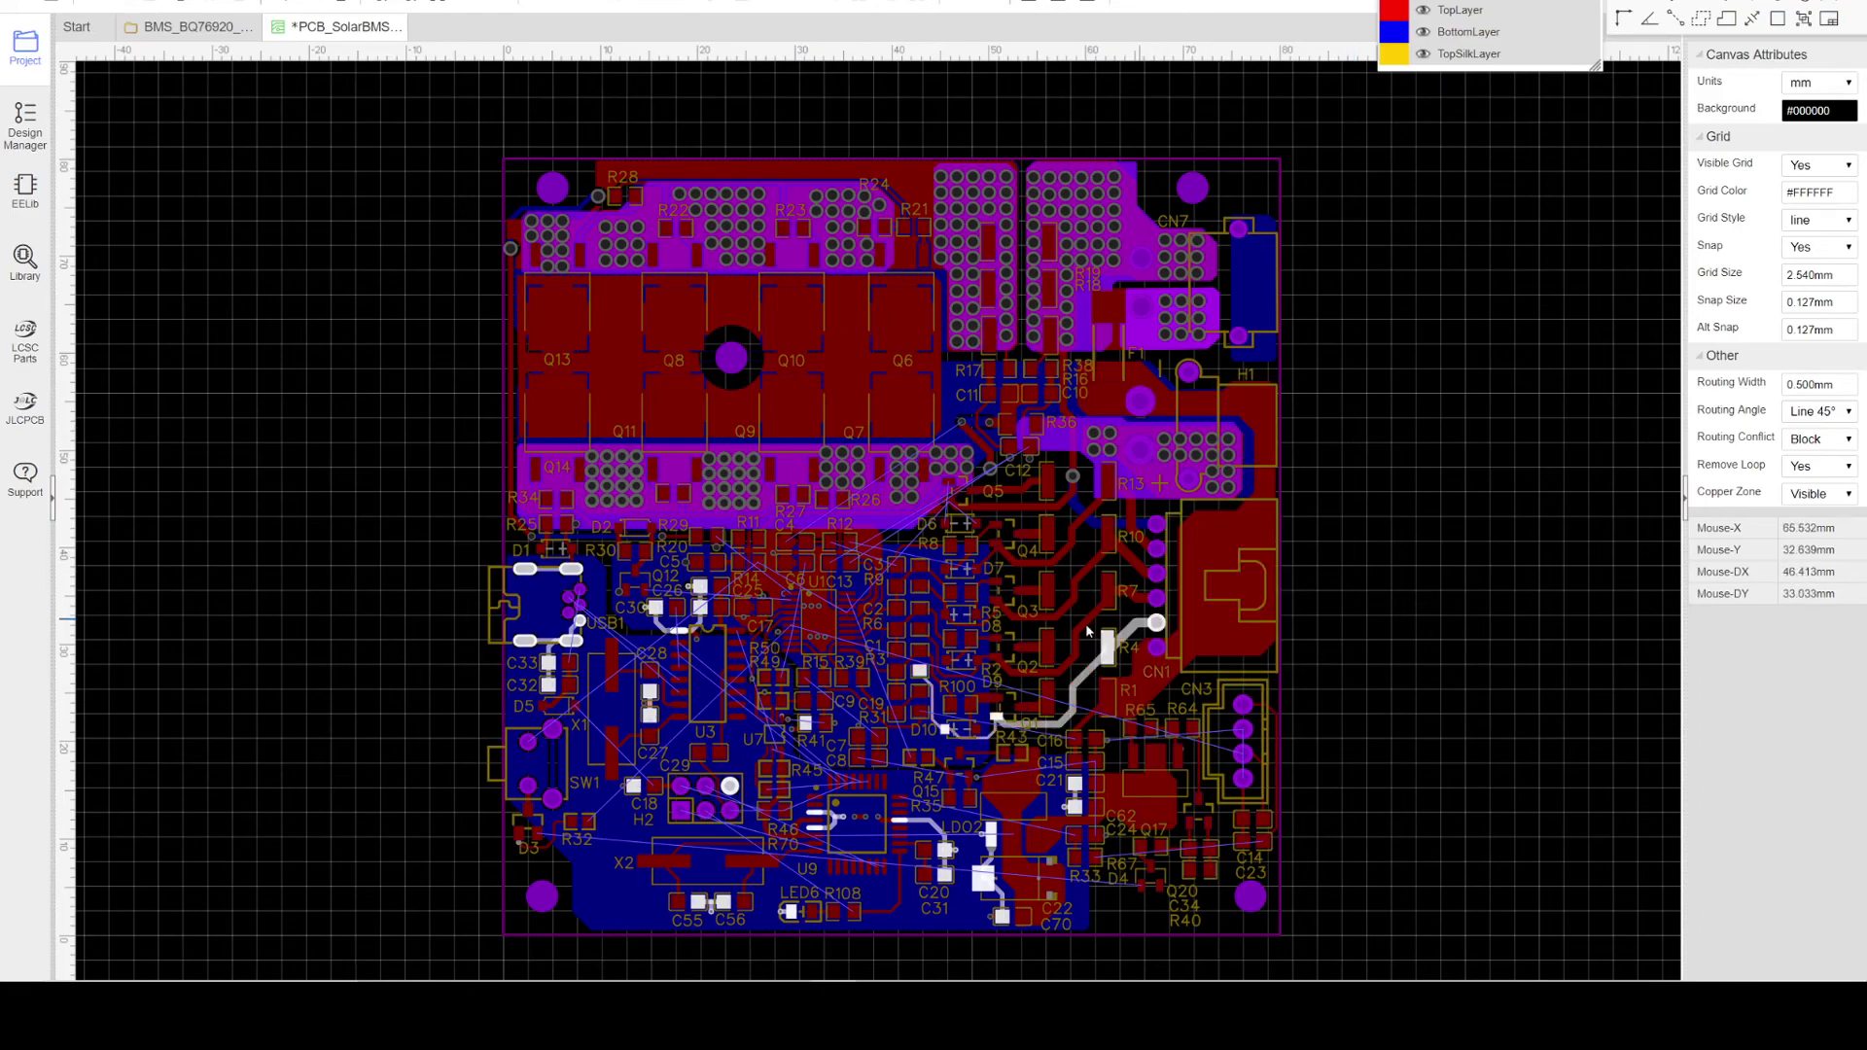
right_click_drag(1341, 506, 1428, 421)
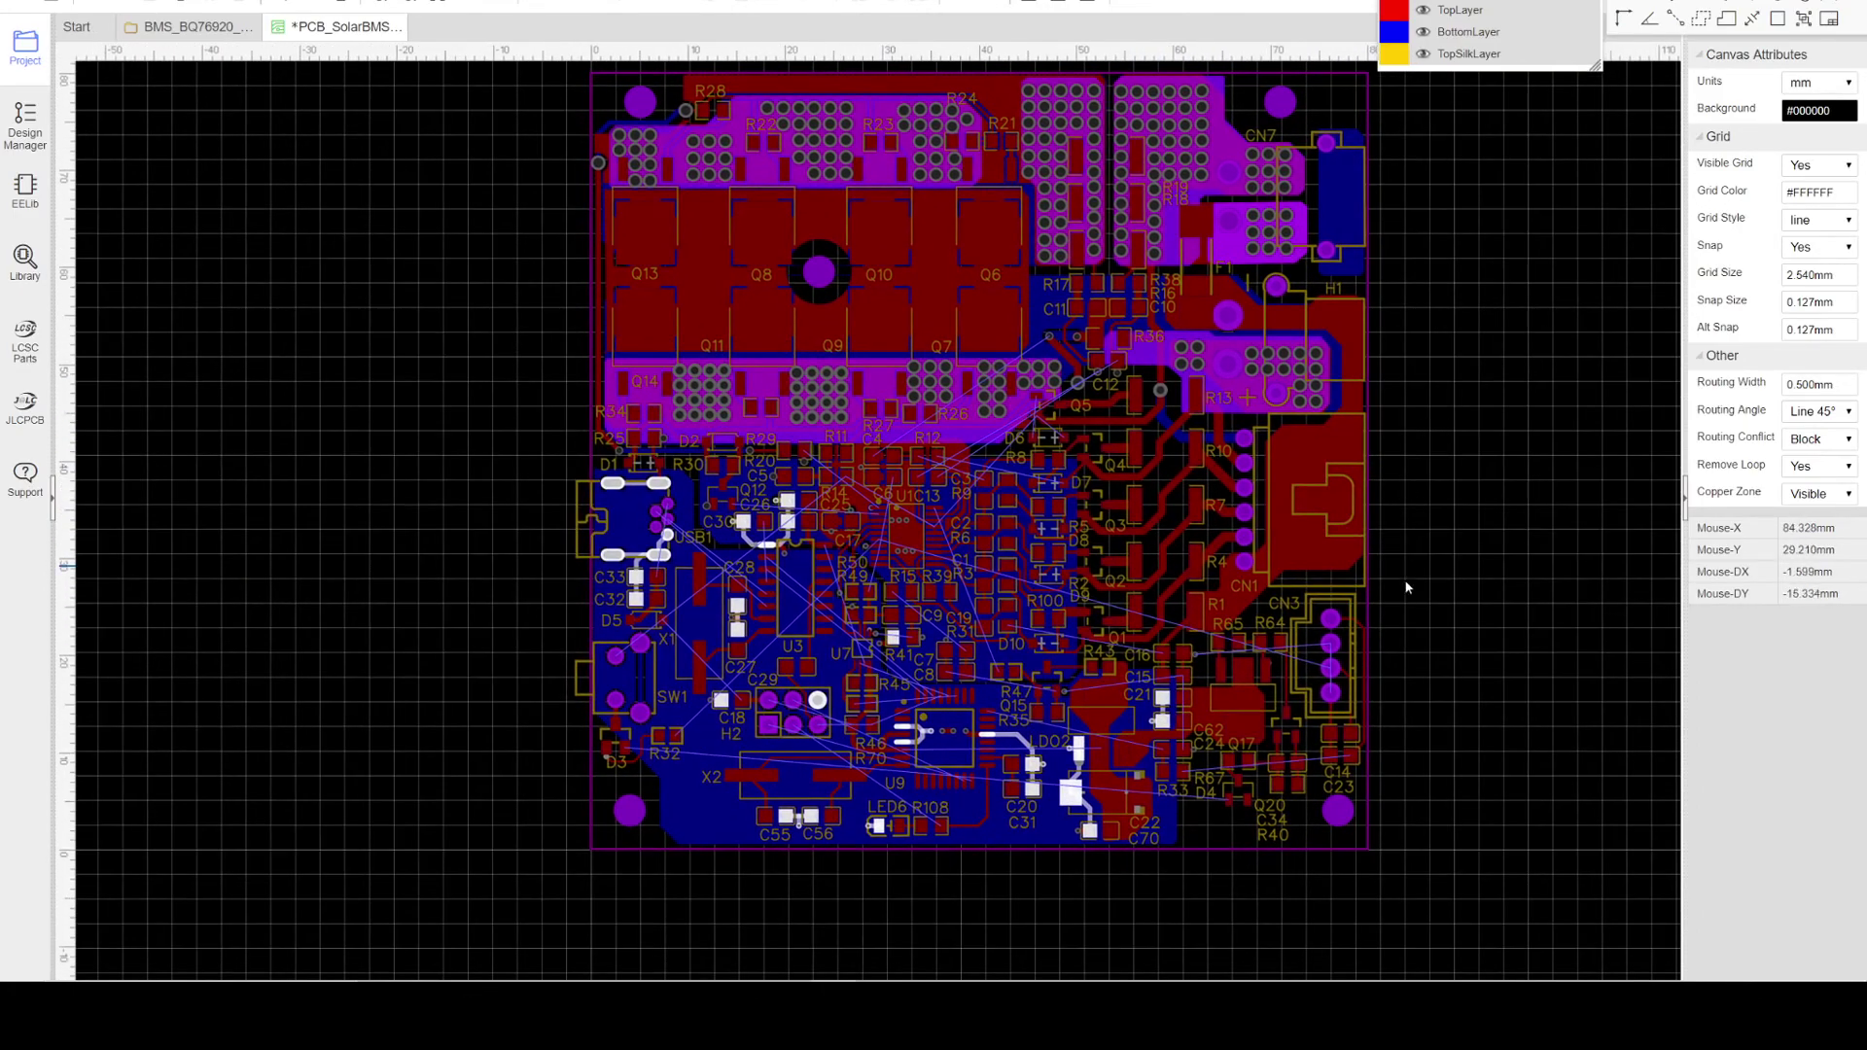
right_click_drag(1167, 925, 1164, 914)
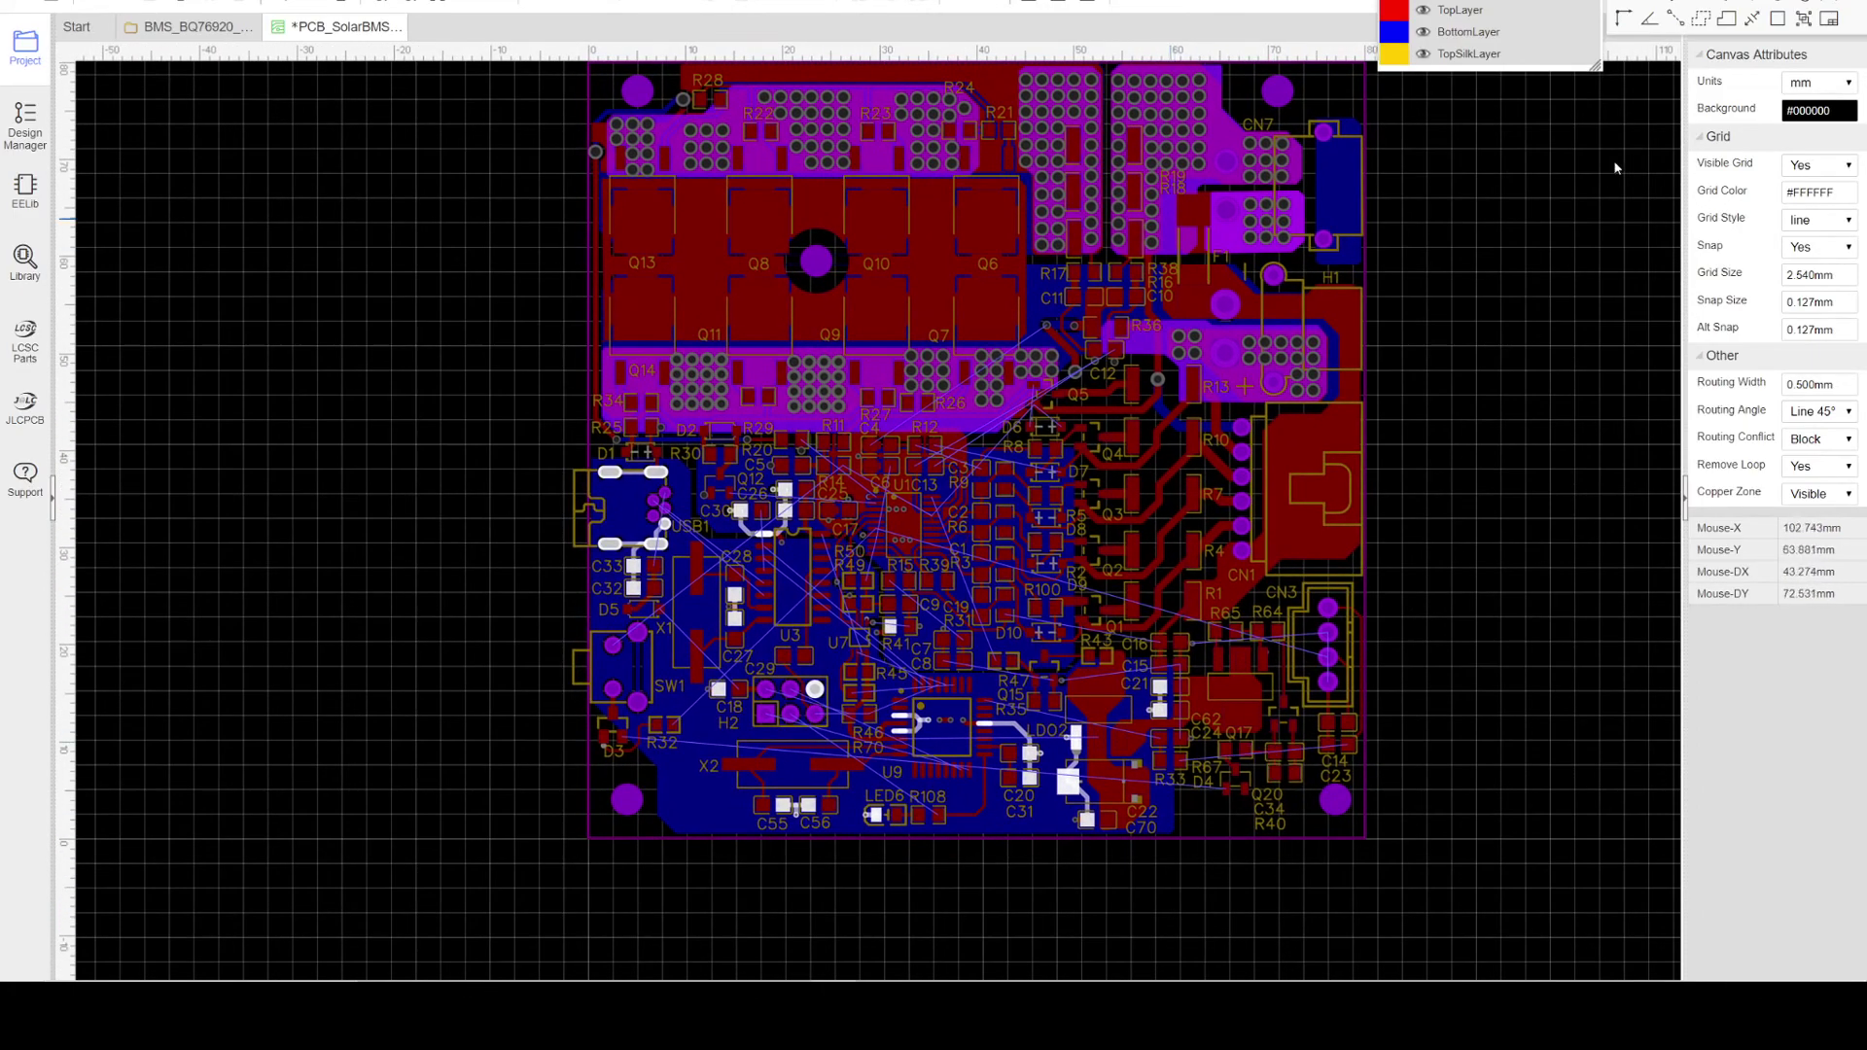
mouse_move(1583, 50)
left_click(1425, 186)
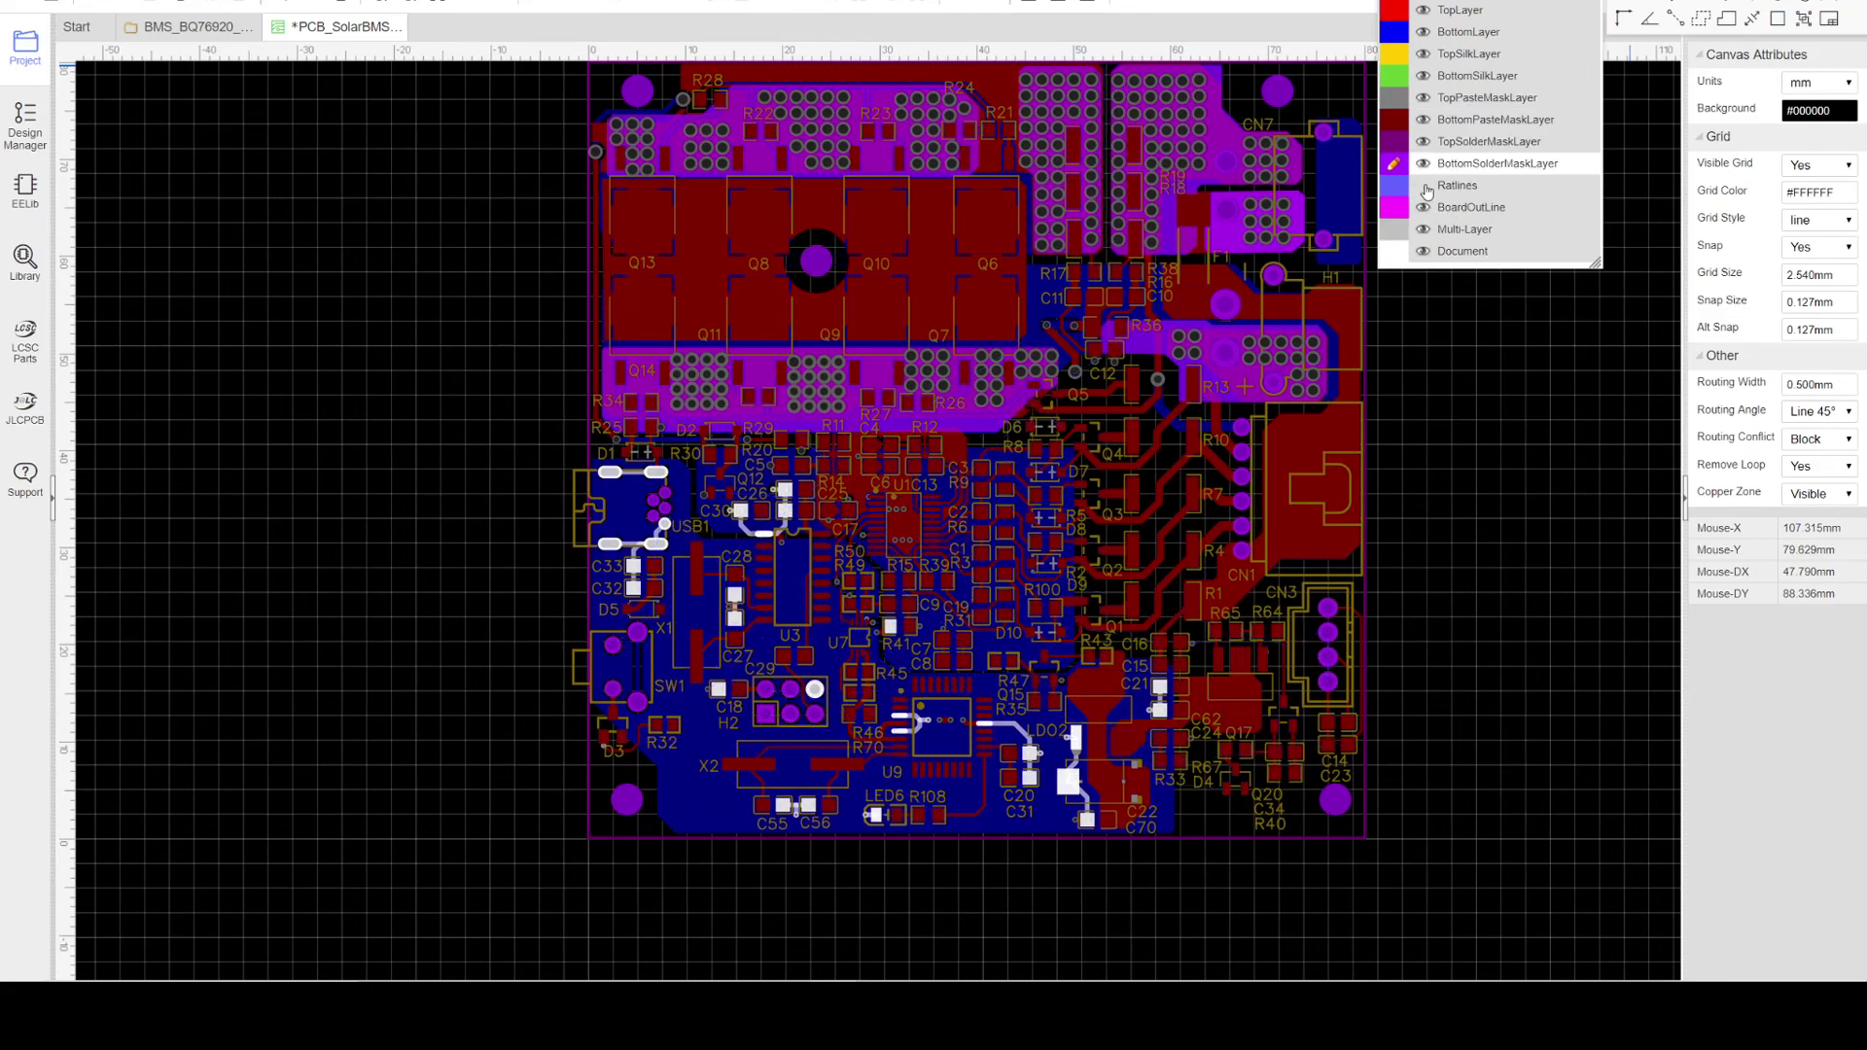
Step: Examine the routing and bottom copper around U1, R31, D10 and U9 in the board's central section
right_click_drag(1422, 480, 1490, 451)
scroll(1061, 548, "up", 2)
scroll(1062, 548, "up", 1)
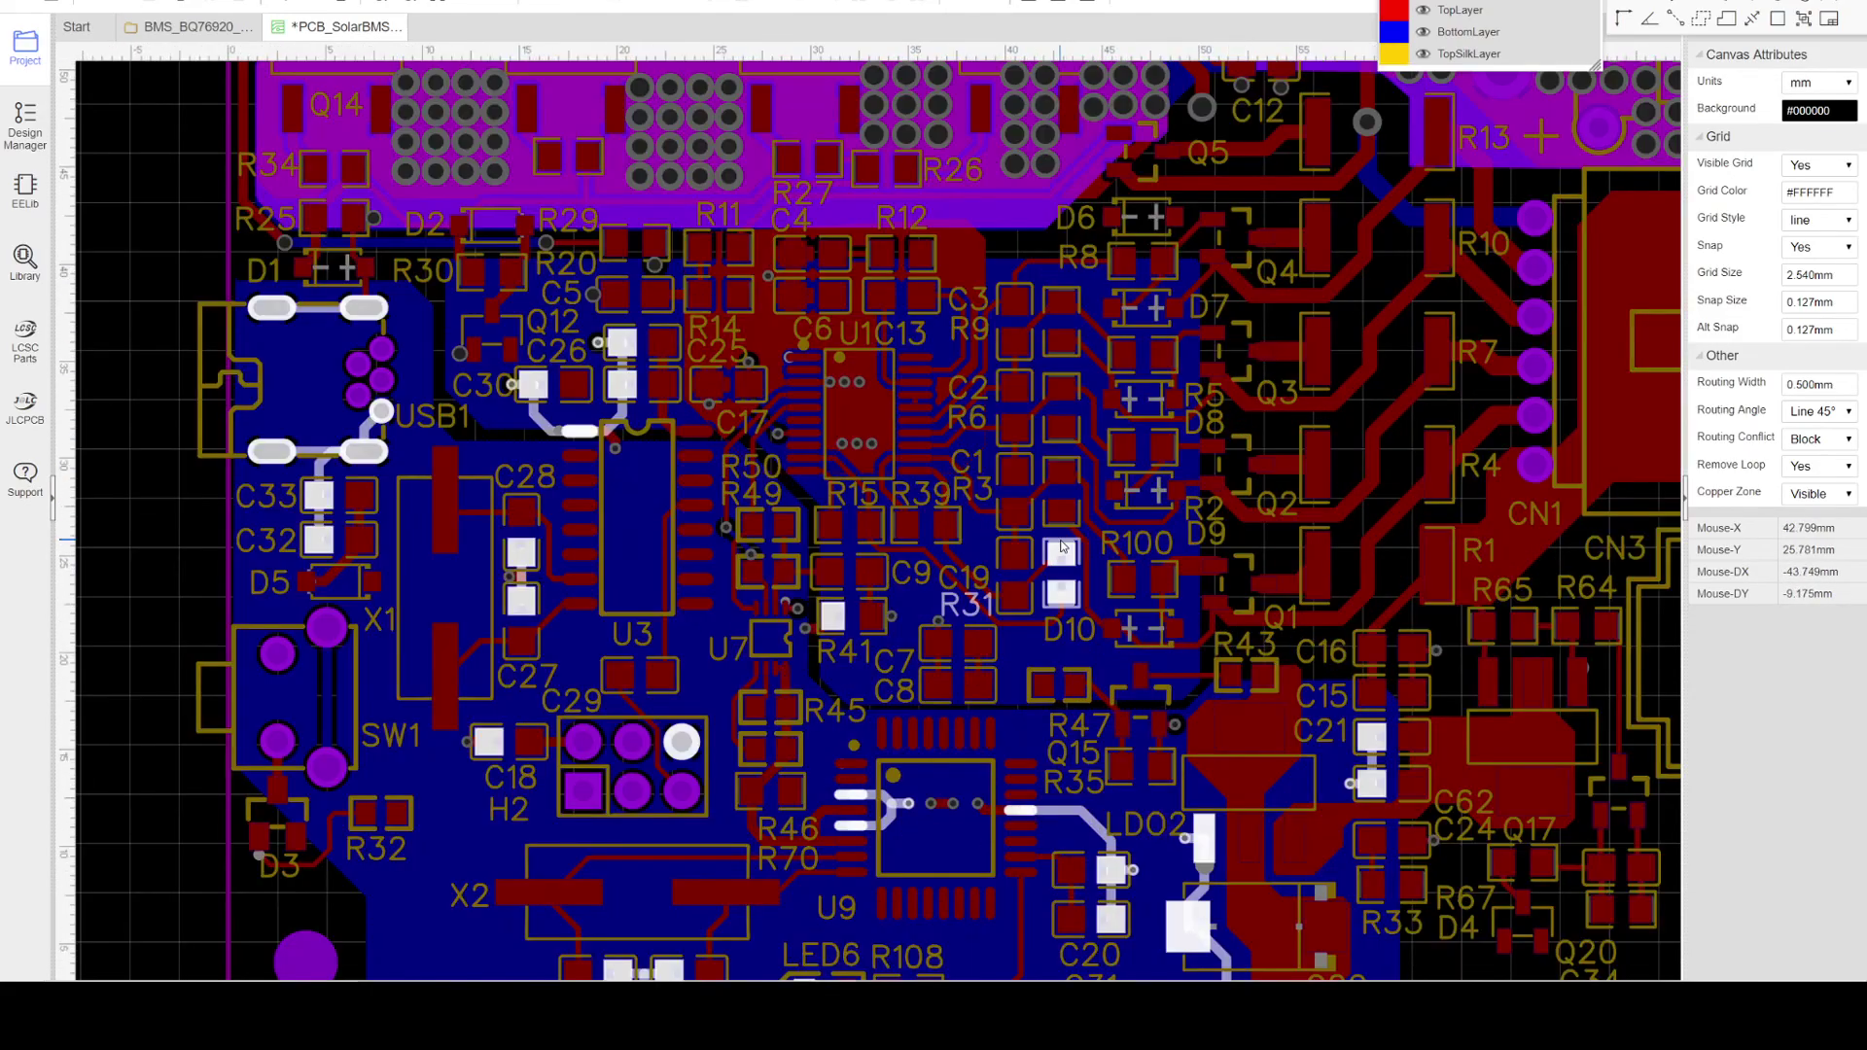
right_click_drag(1064, 547, 892, 442)
scroll(934, 428, "down", 2)
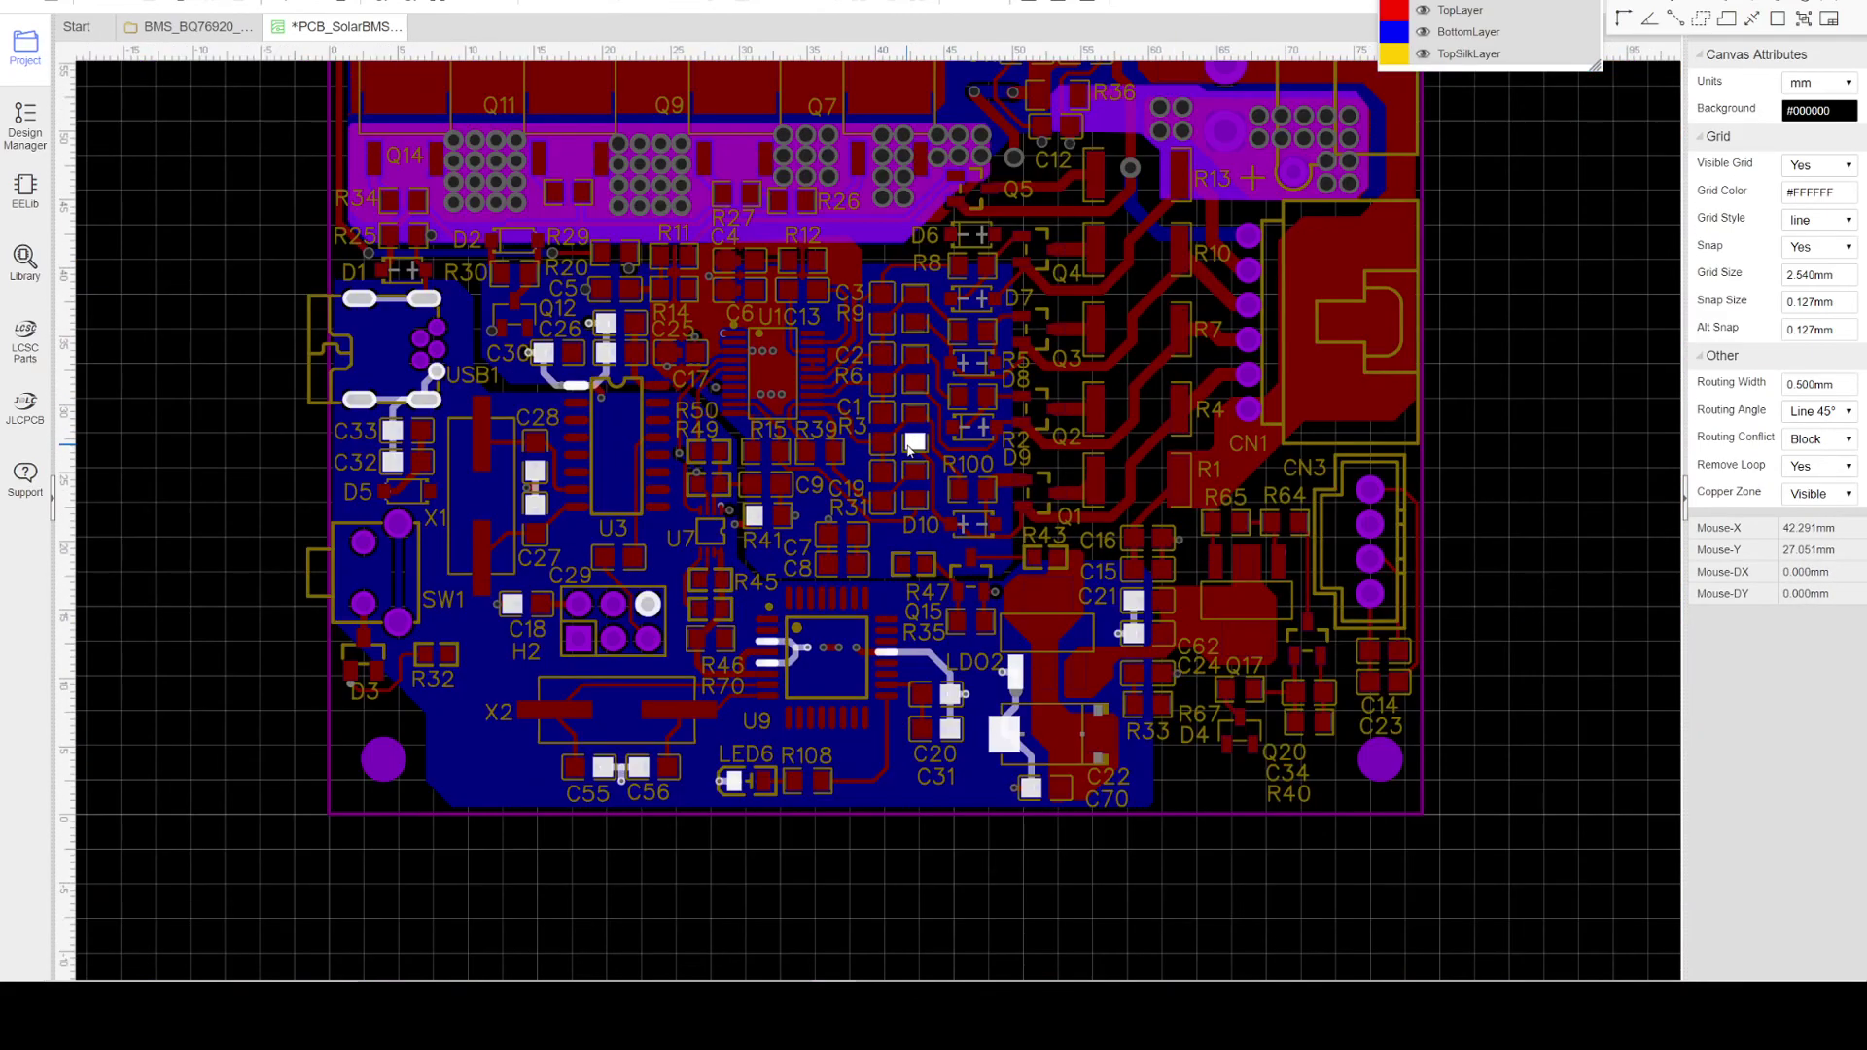
right_click_drag(1312, 230, 1368, 389)
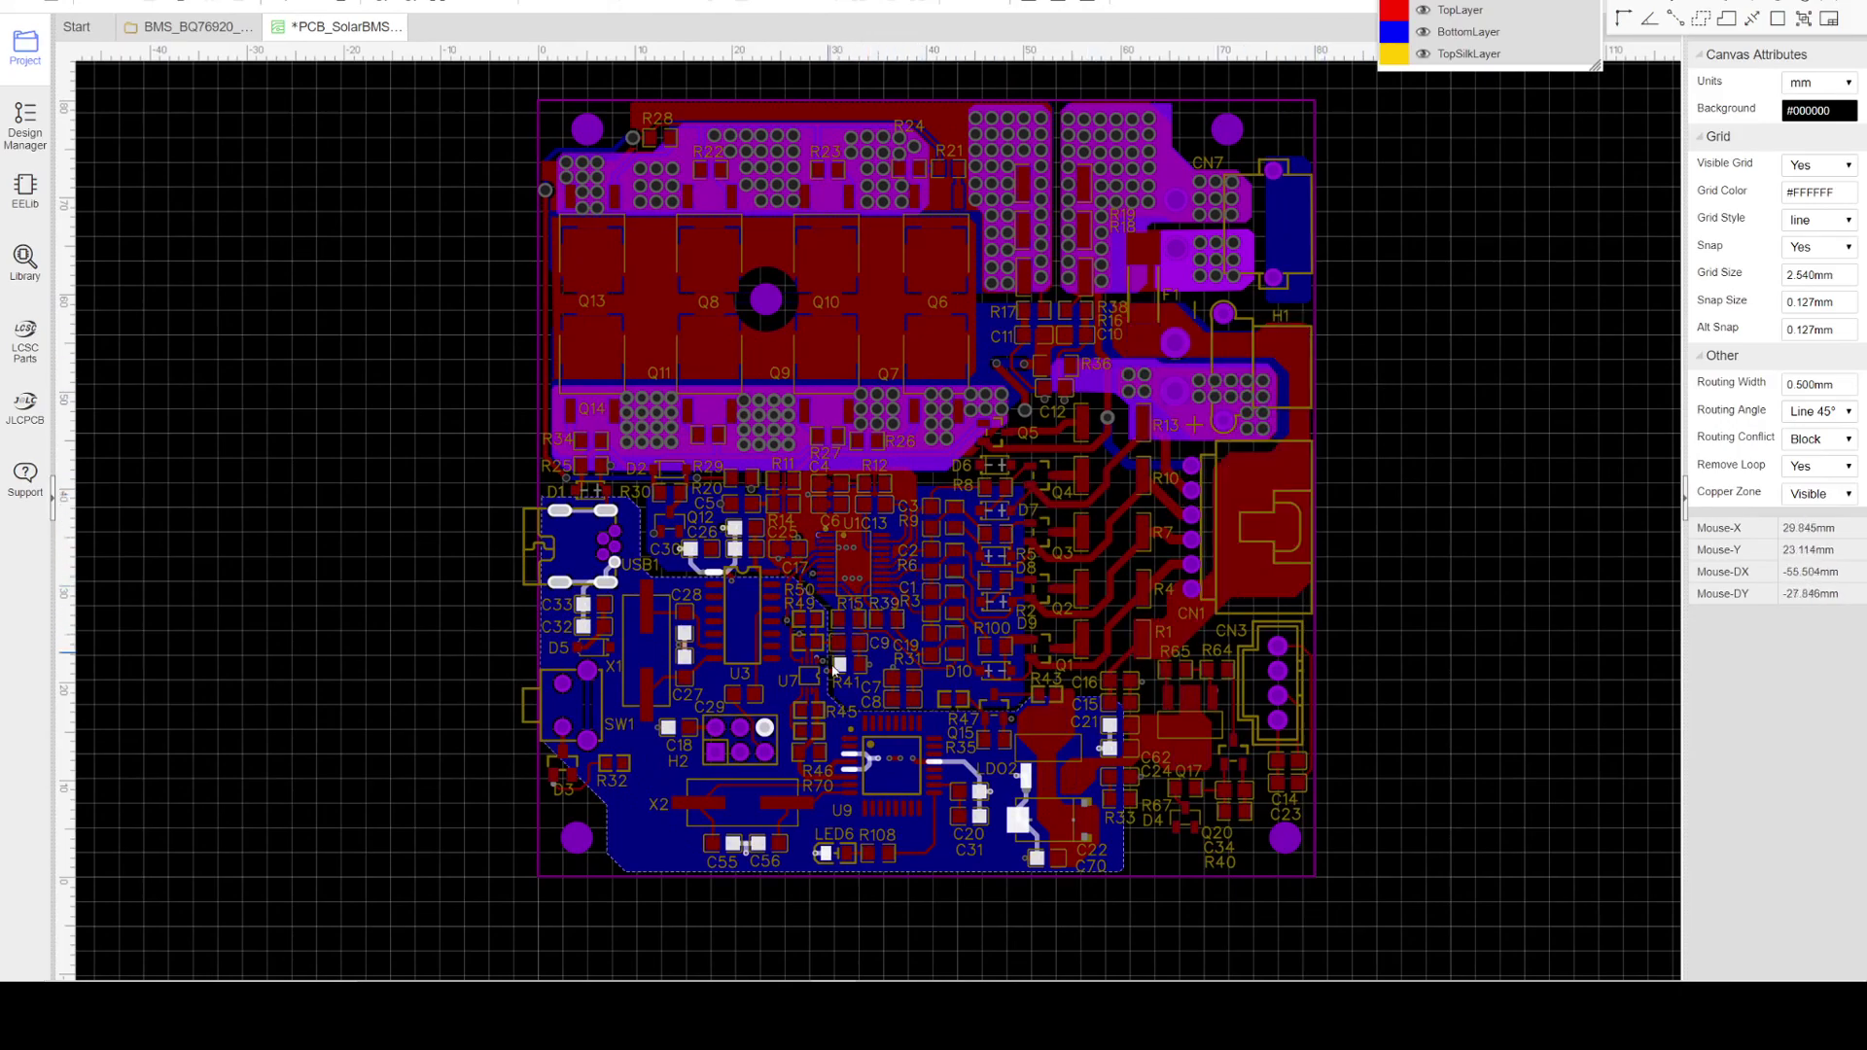
scroll(837, 694, "up", 2)
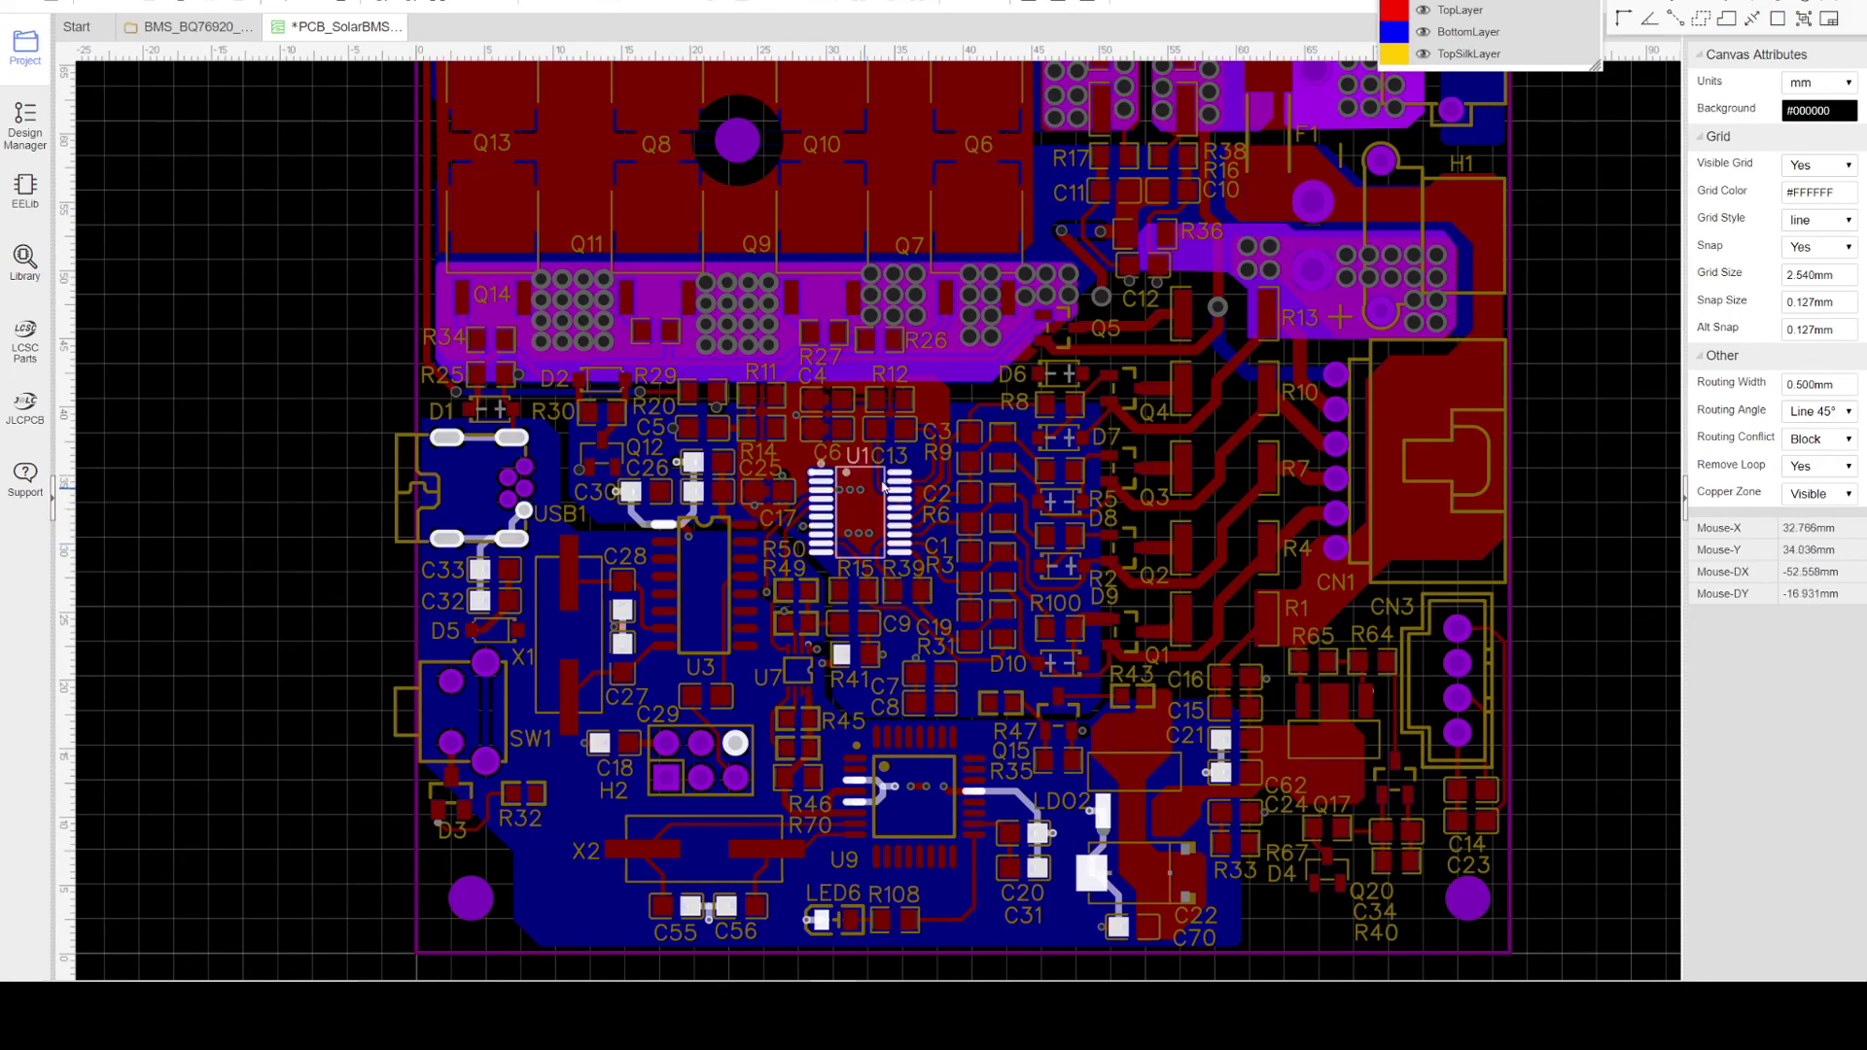
right_click_drag(1555, 475, 1473, 359)
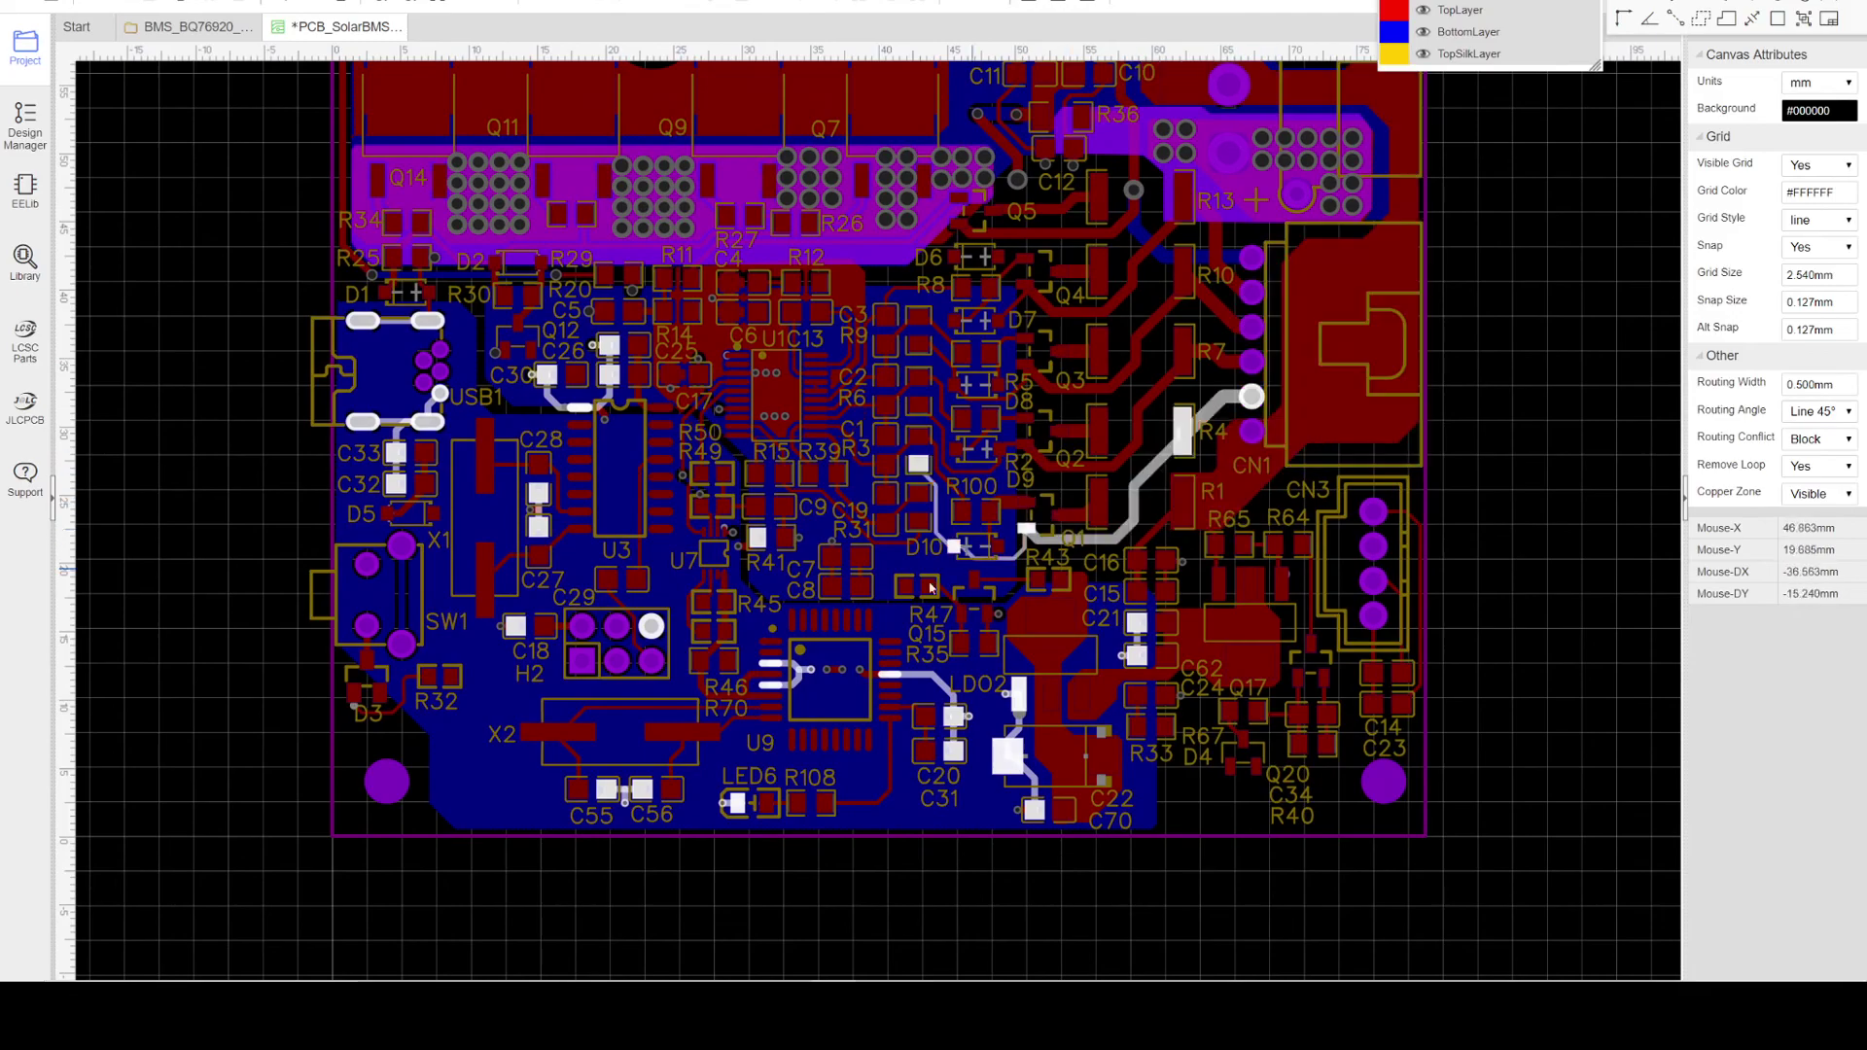
scroll(853, 613, "up", 2)
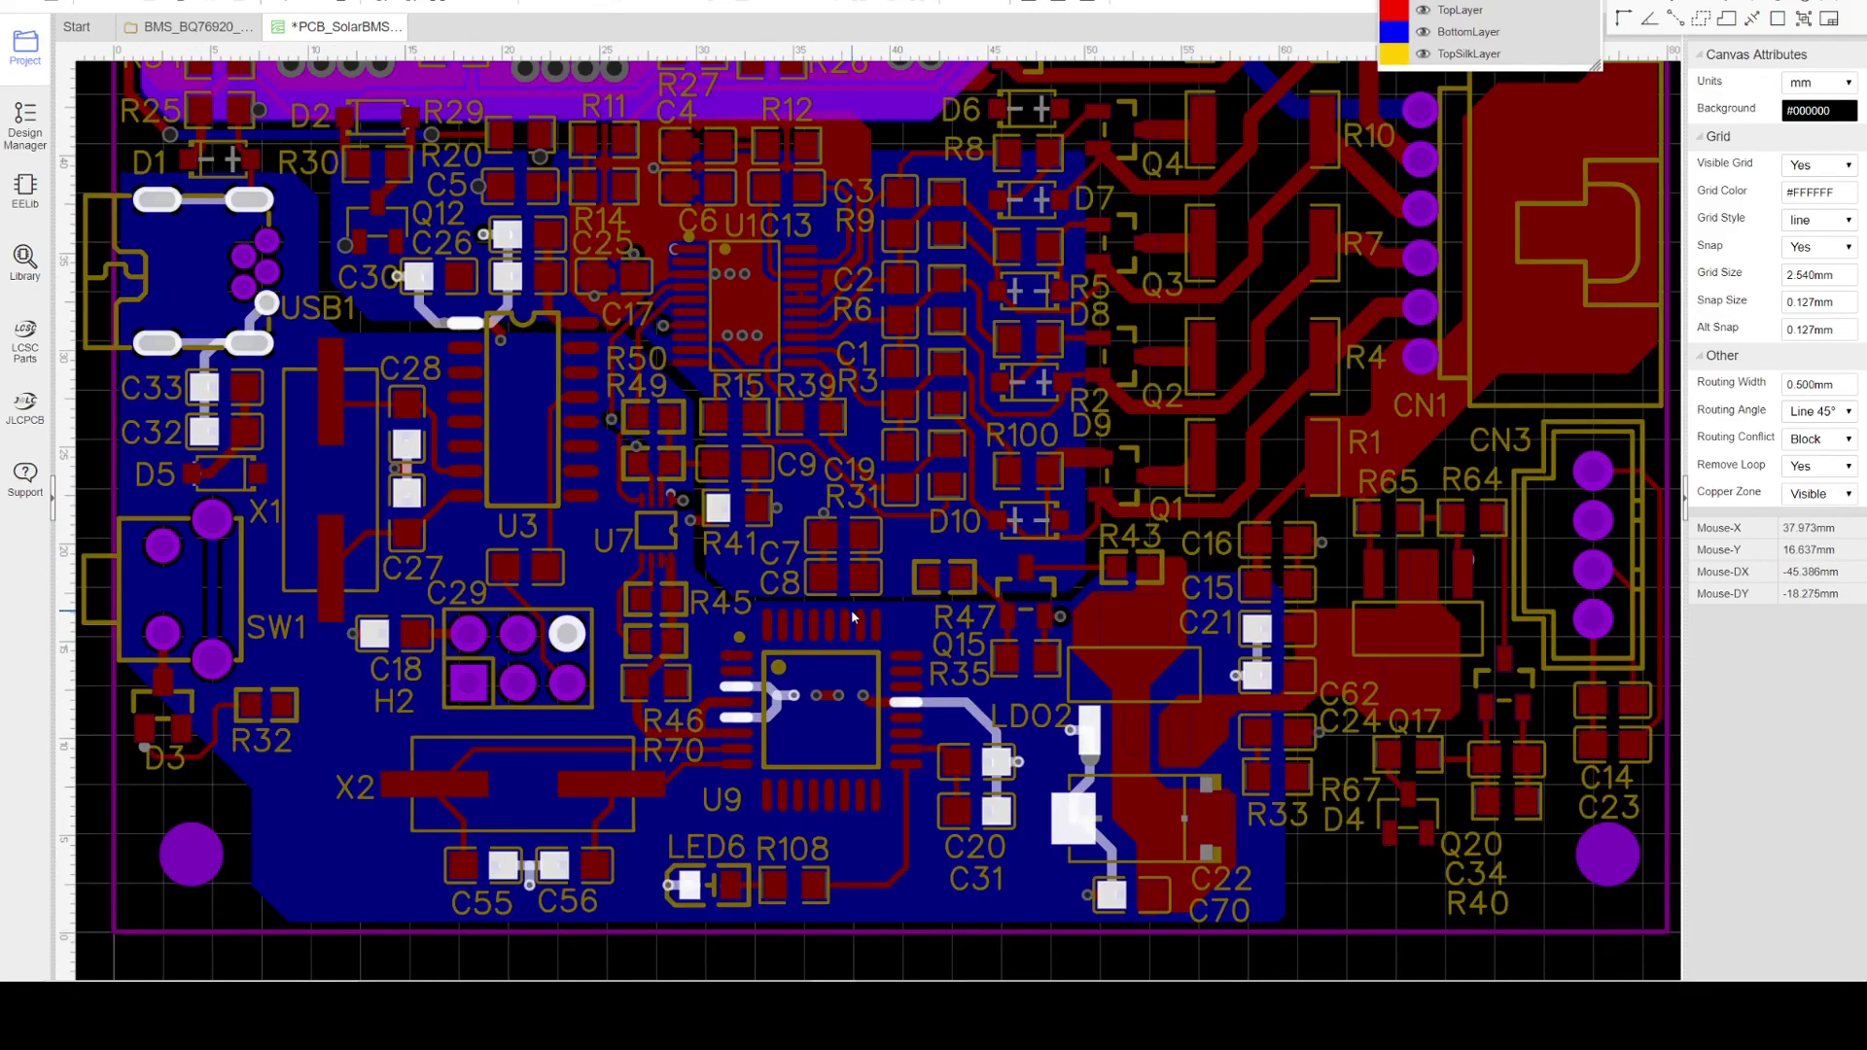
scroll(852, 615, "down", 2)
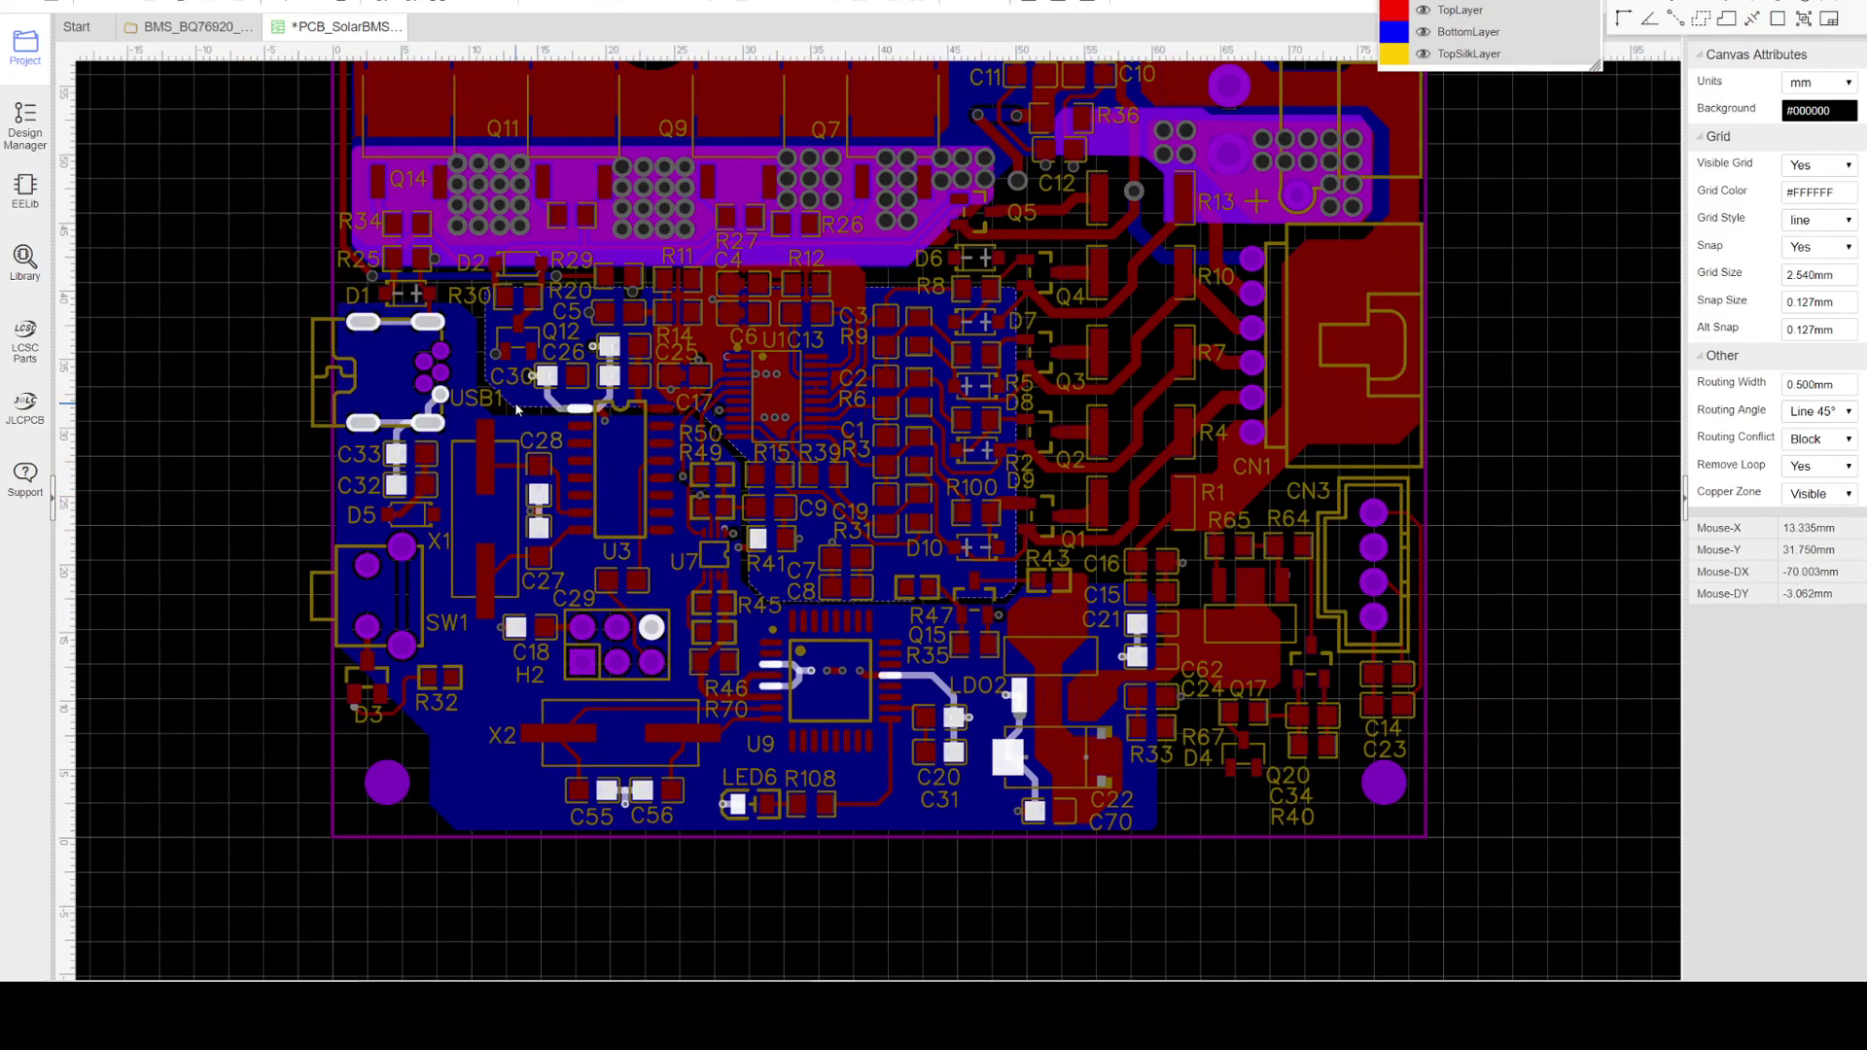
Step: Survey the layout from USB1 and the MOSFET bank across to resistor R7 and connector CN1
right_click_drag(509, 411, 533, 430)
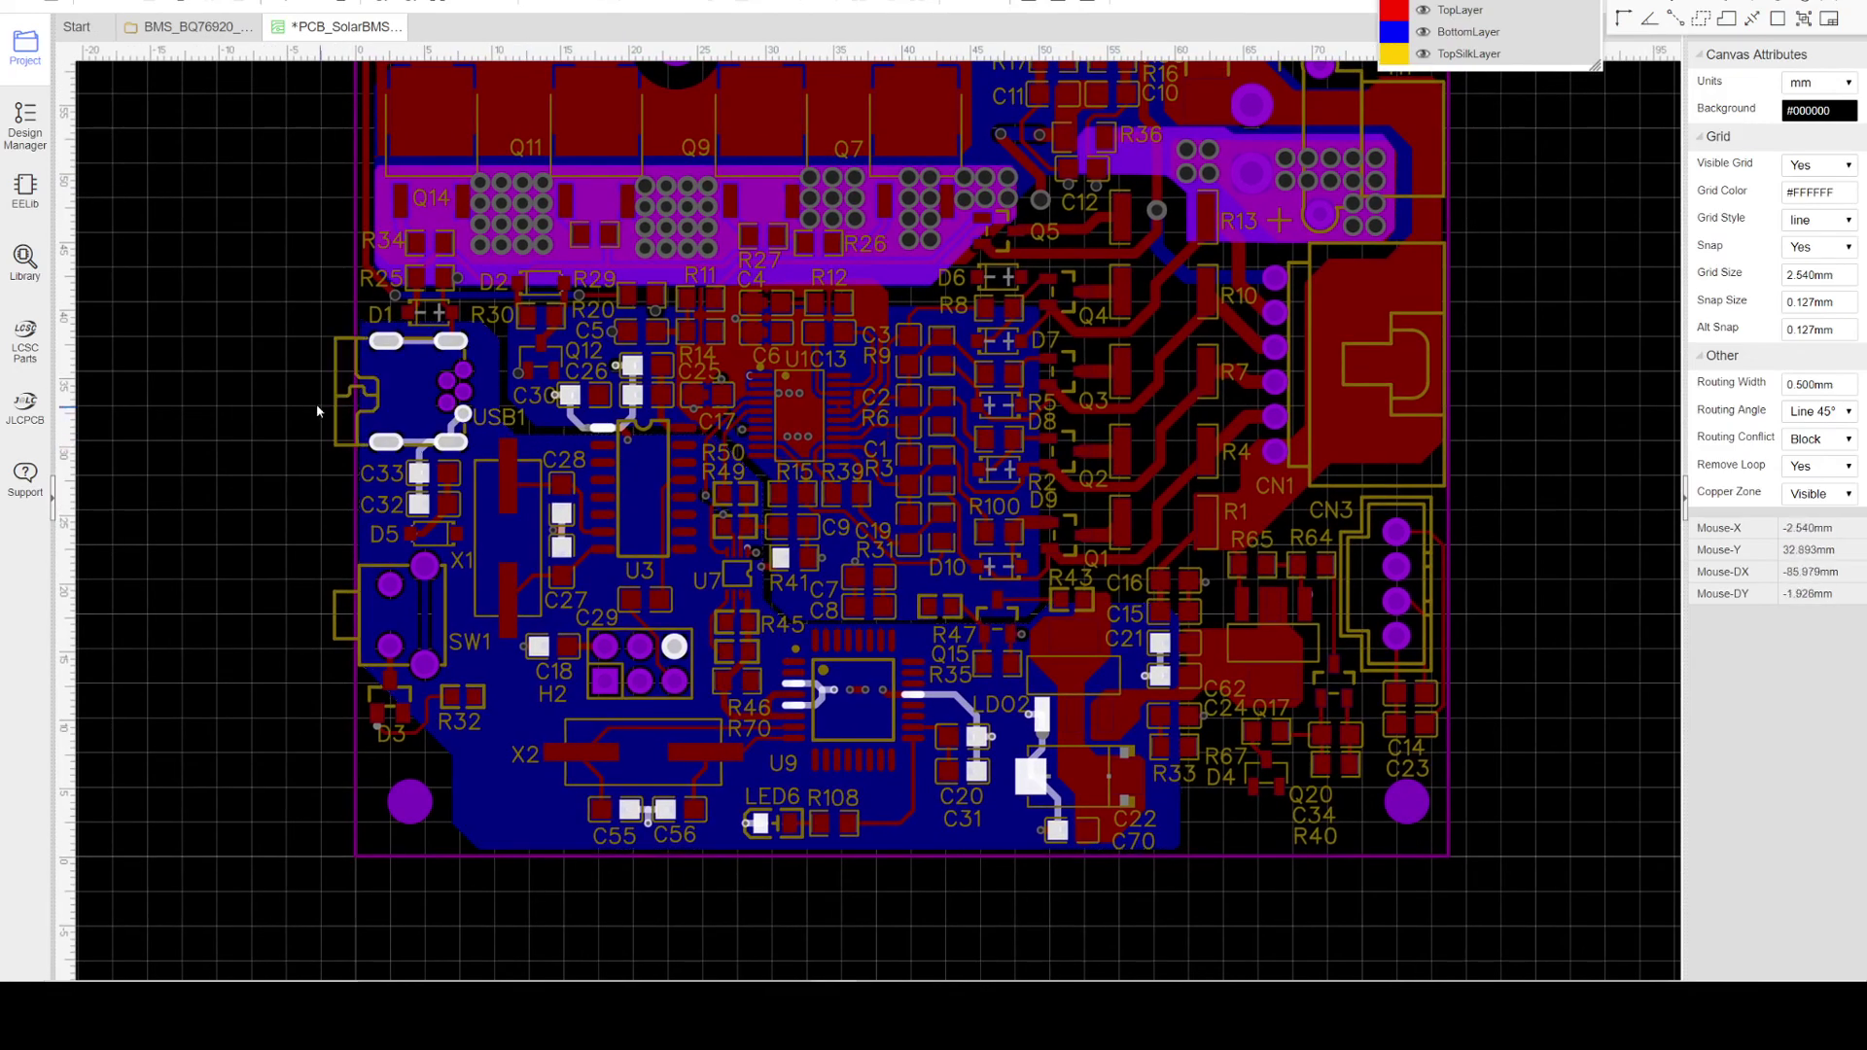
right_click_drag(207, 406, 235, 523)
scroll(235, 523, "down", 2)
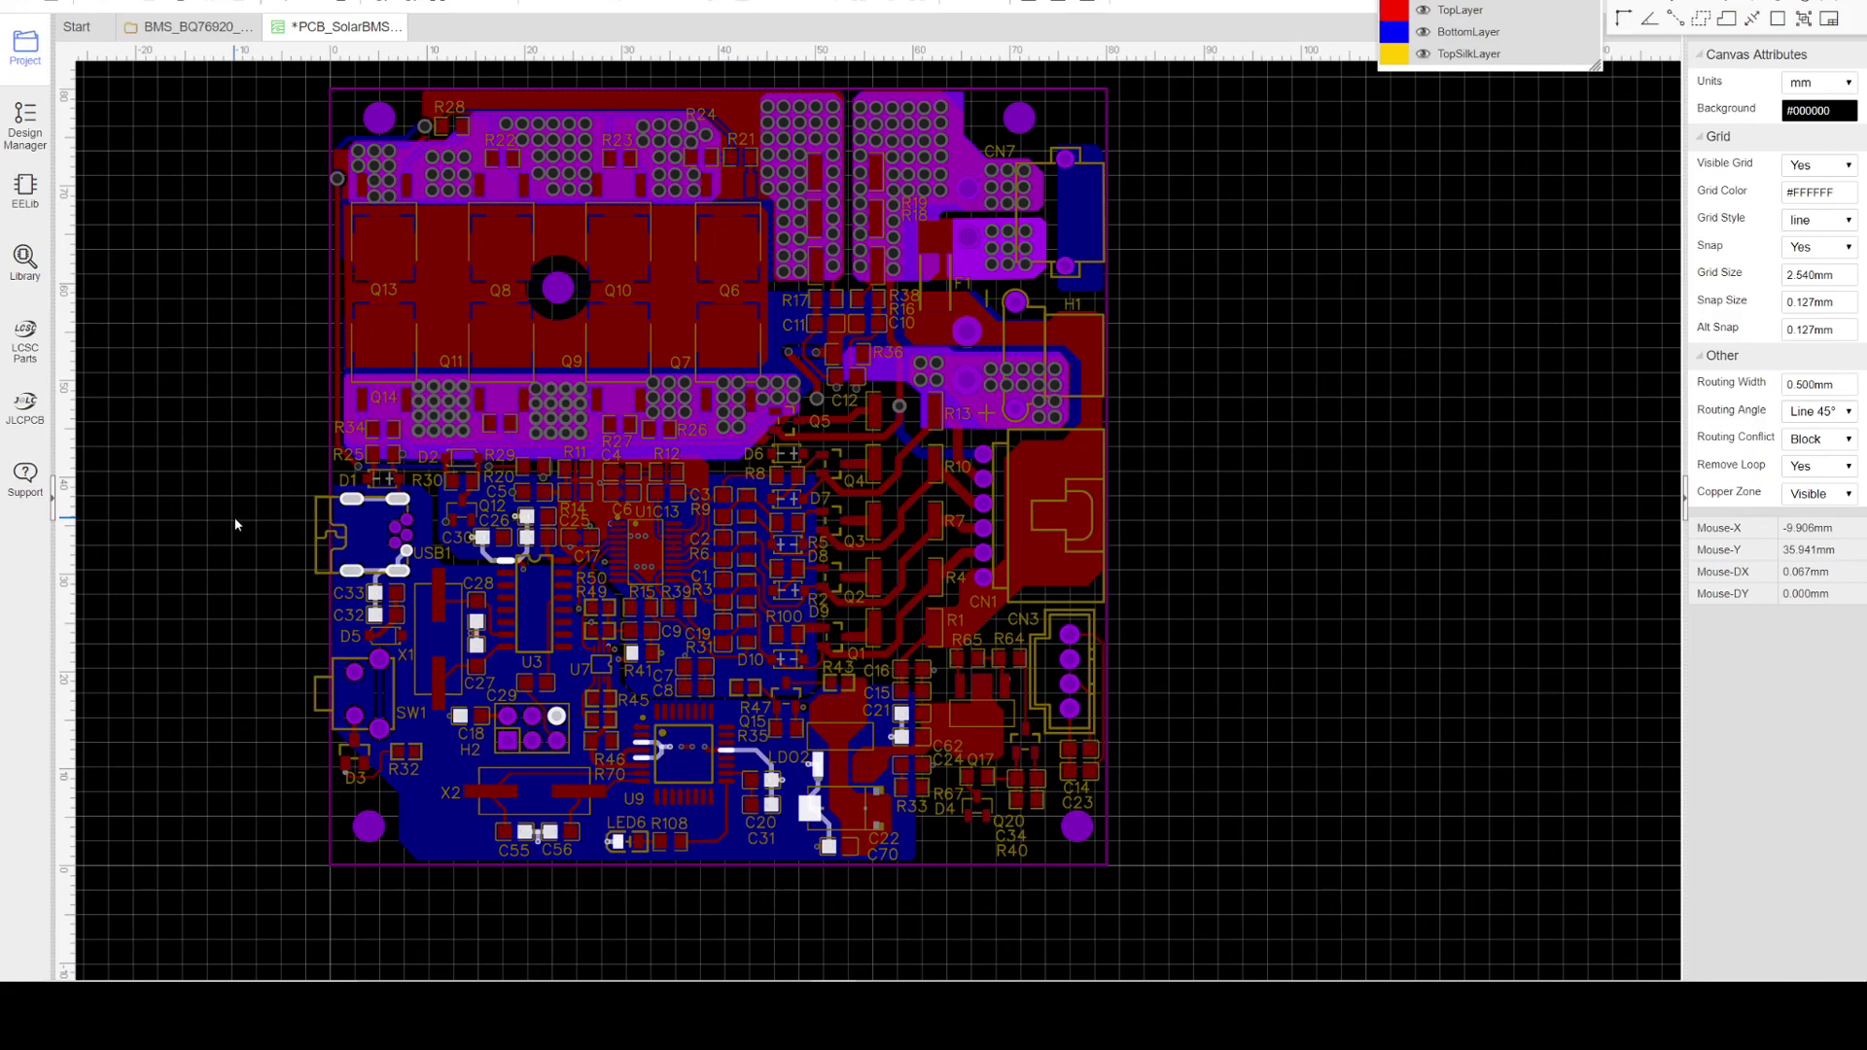
scroll(235, 523, "up", 2)
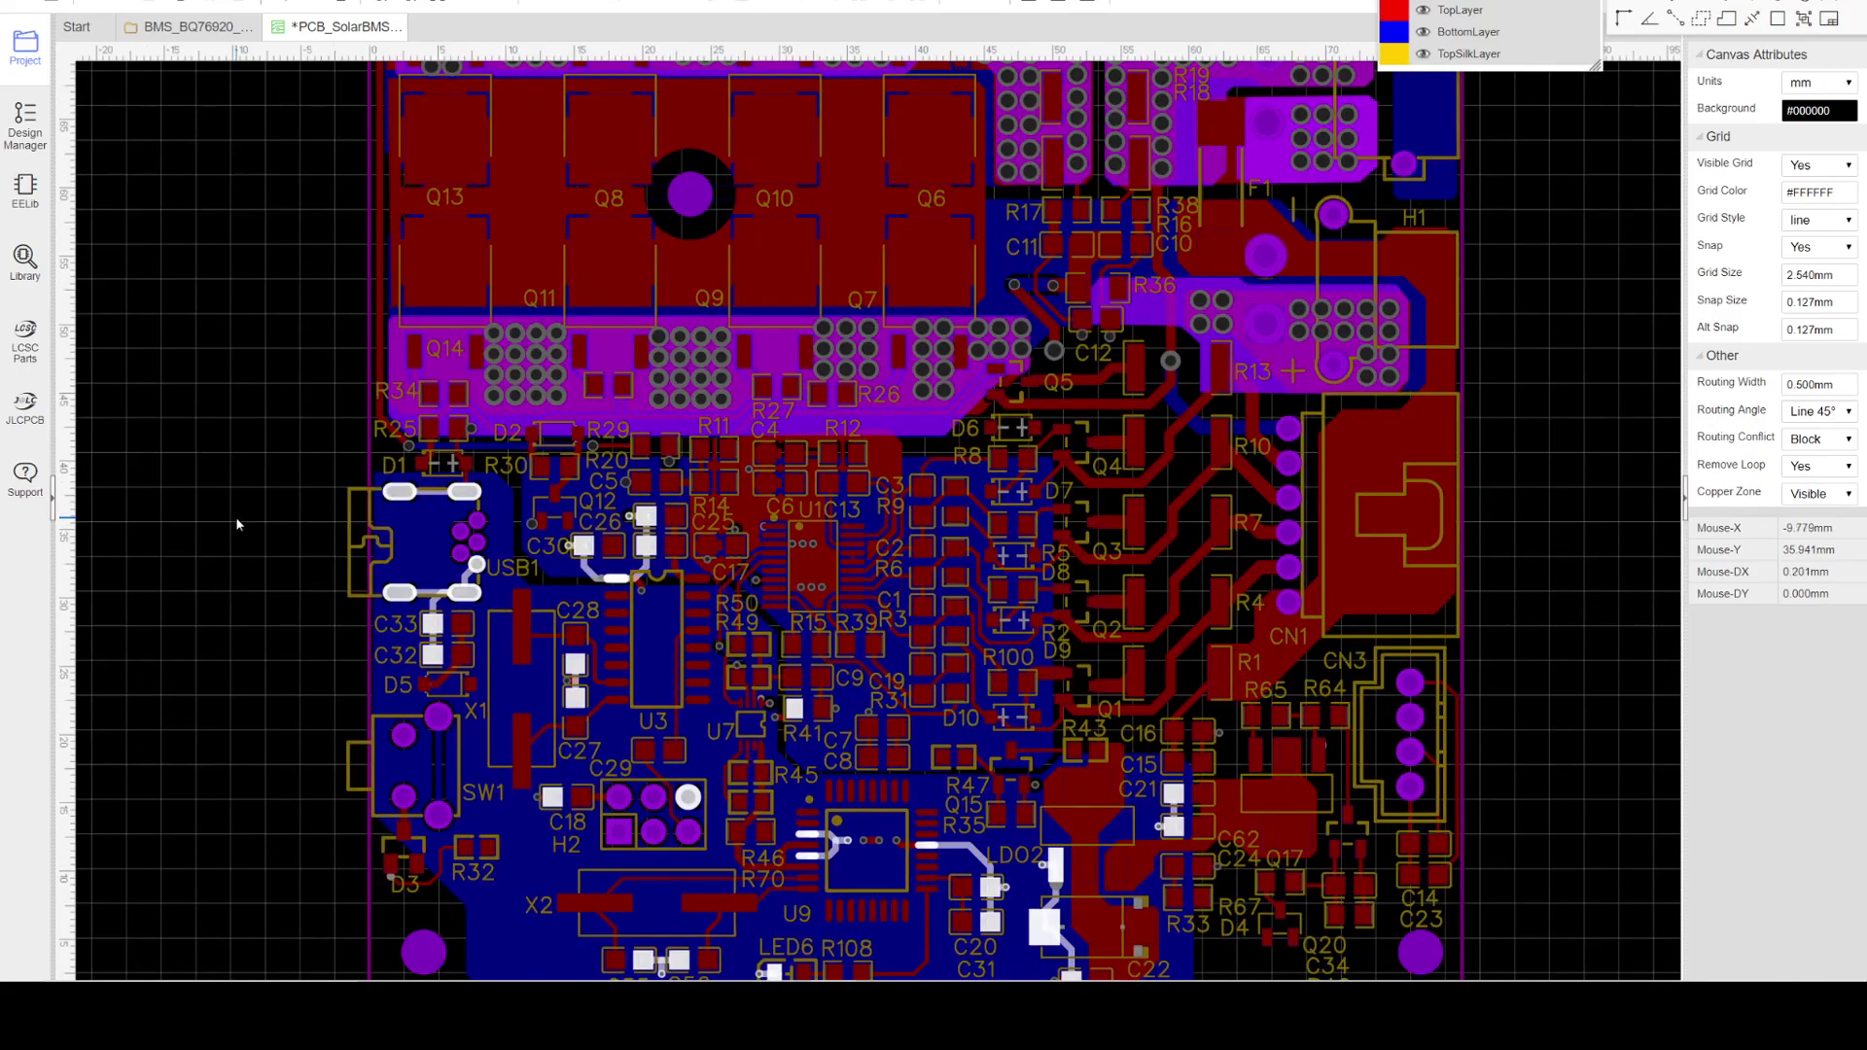
right_click_drag(284, 467, 296, 385)
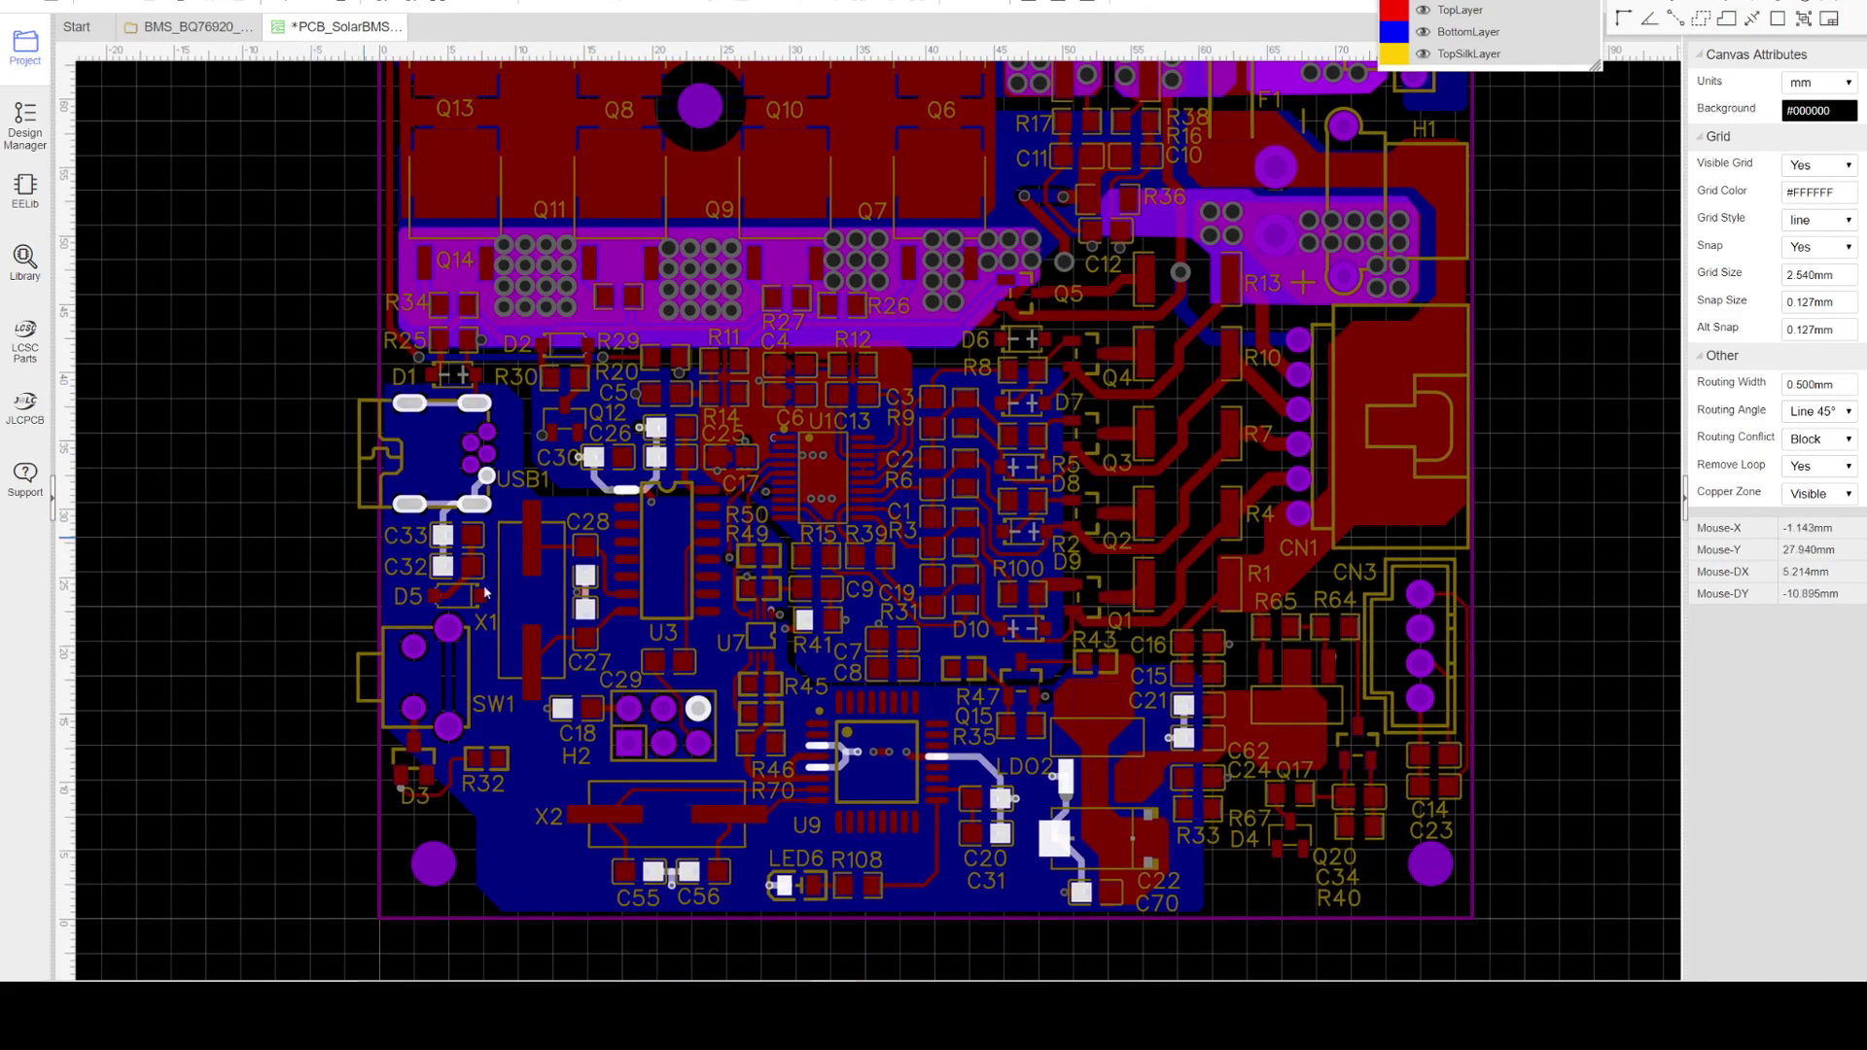
right_click_drag(1513, 492, 1432, 571)
right_click_drag(1424, 464, 1309, 442)
scroll(1434, 540, "down", 2)
right_click_drag(1323, 517, 1355, 527)
scroll(1104, 488, "up", 2)
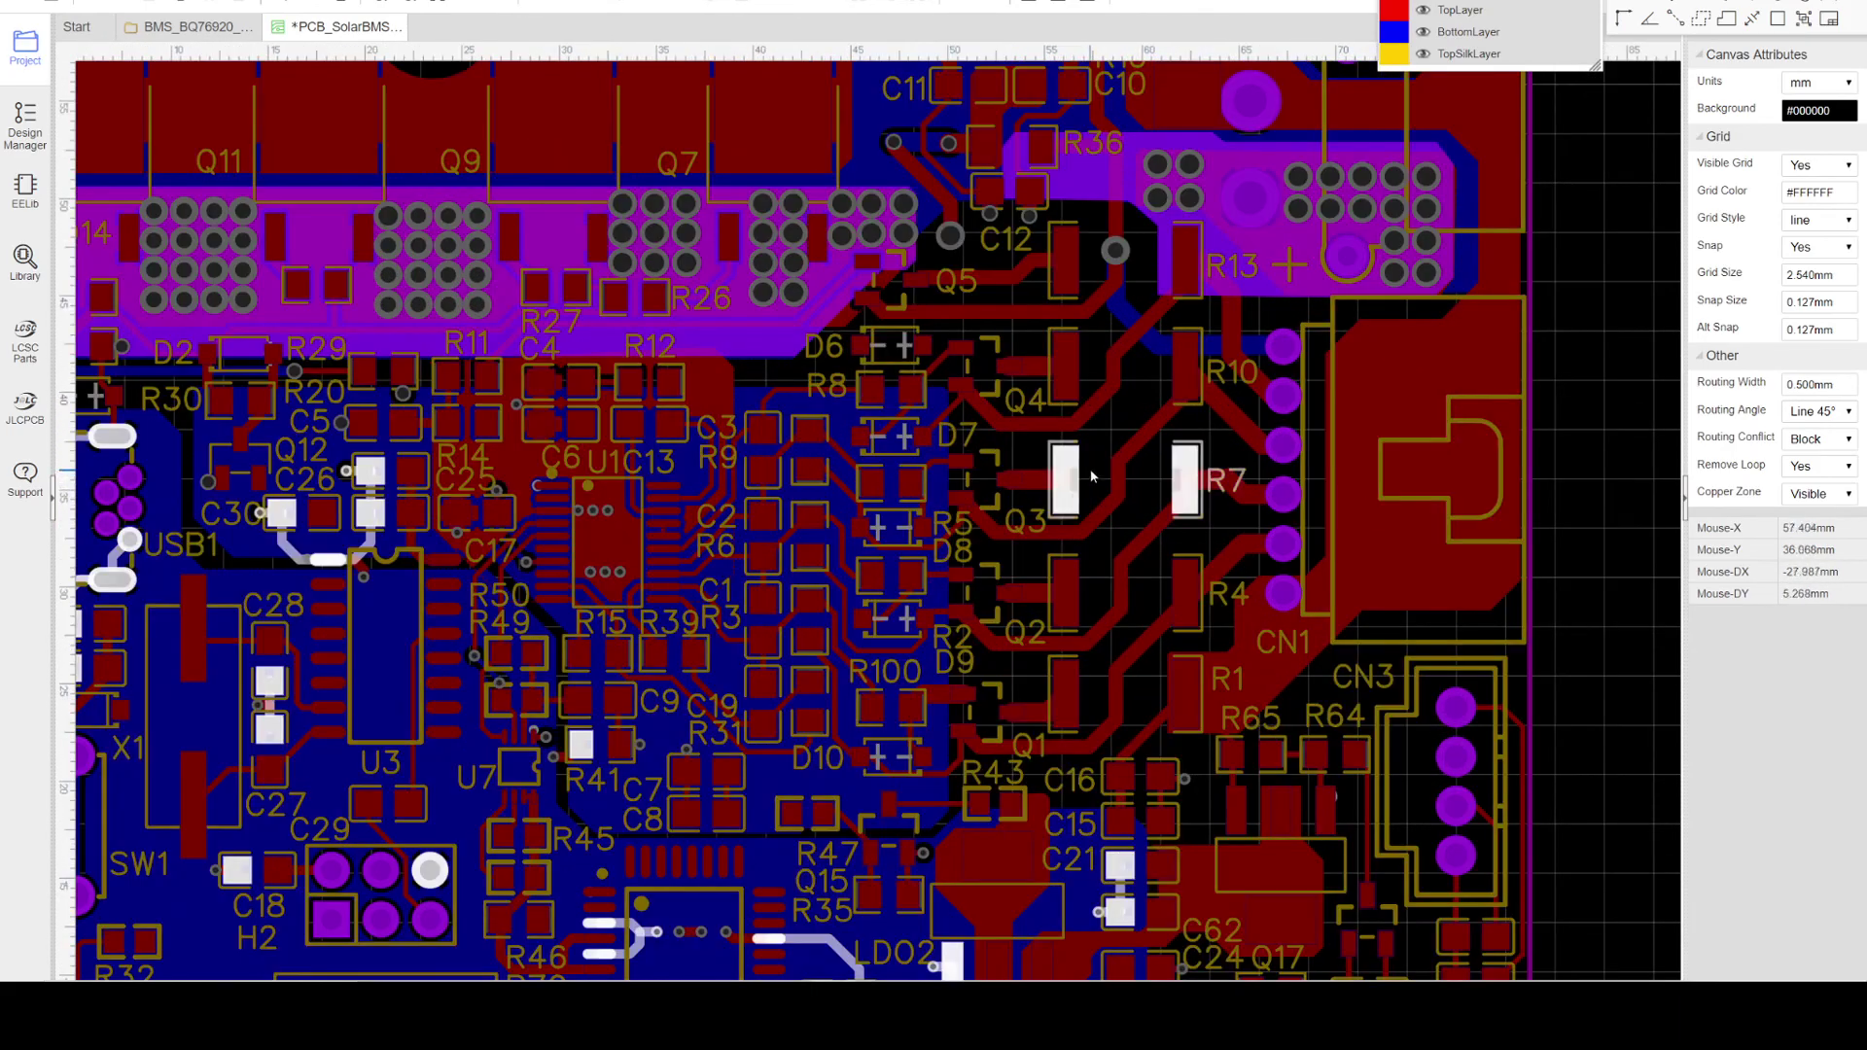
scroll(1091, 476, "down", 2)
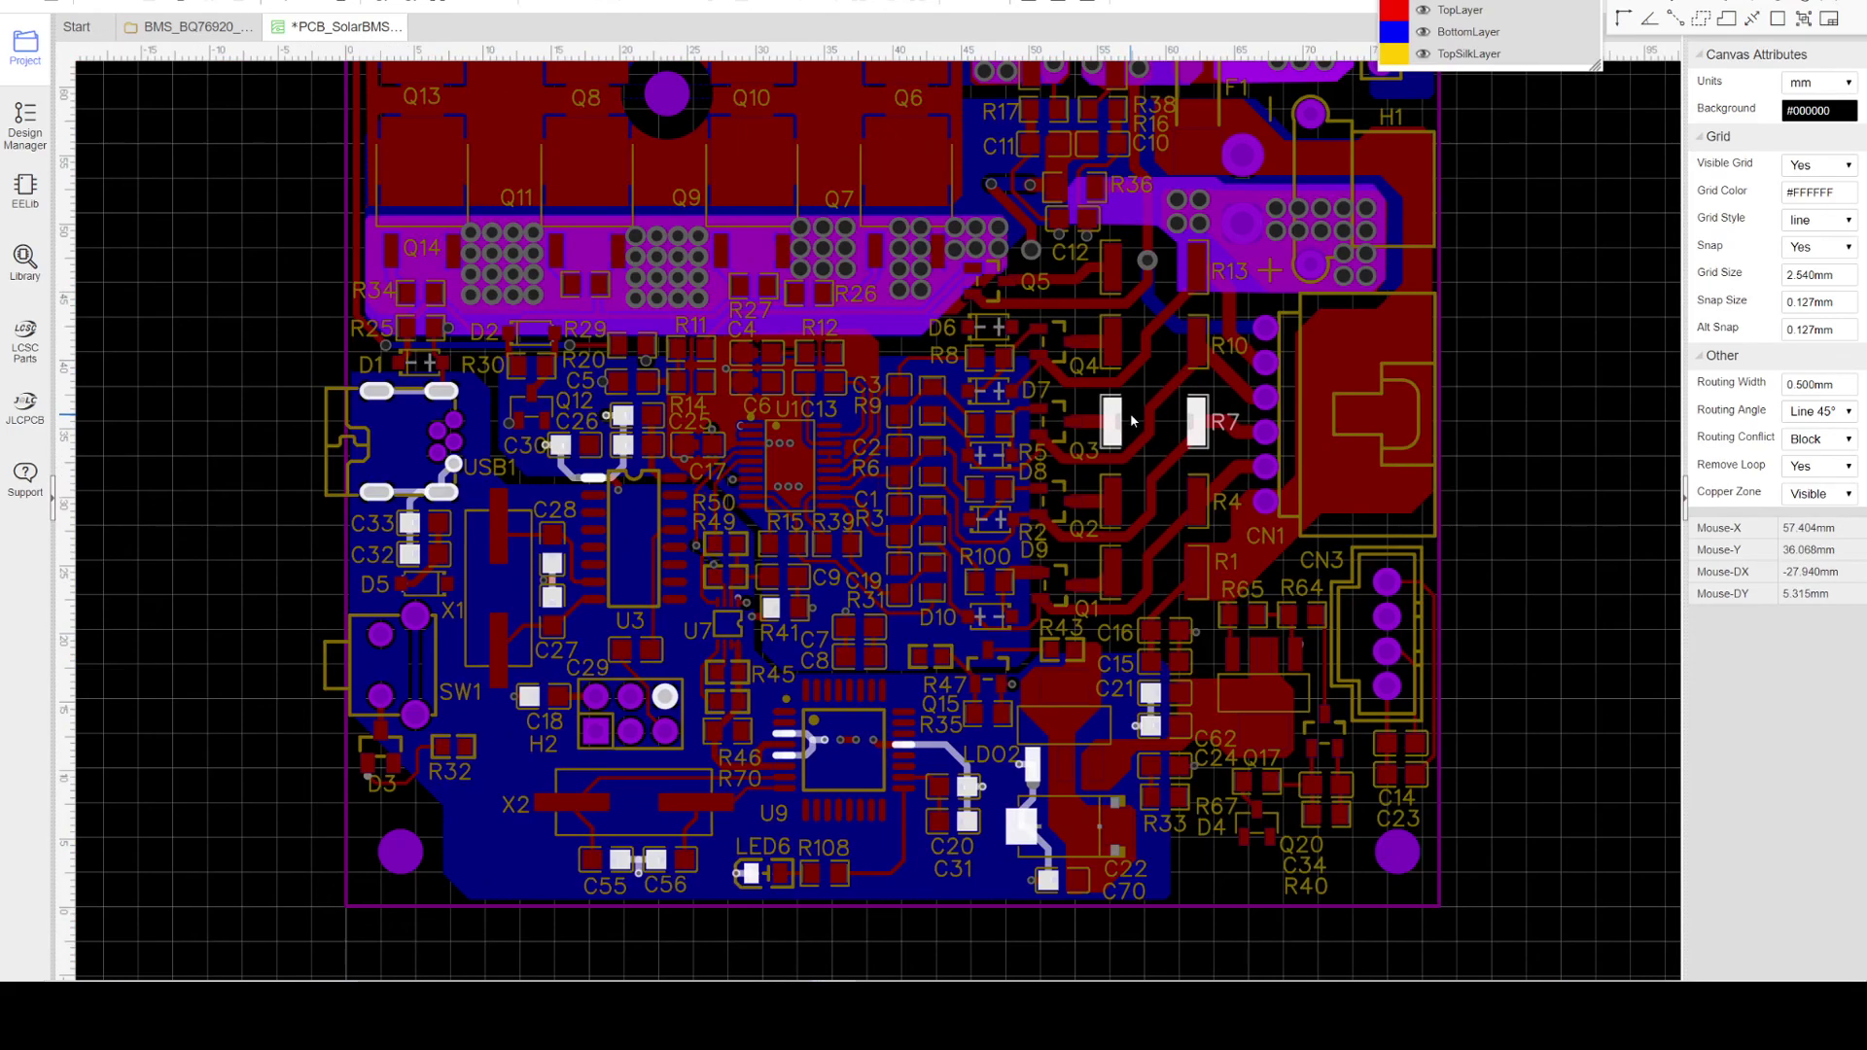